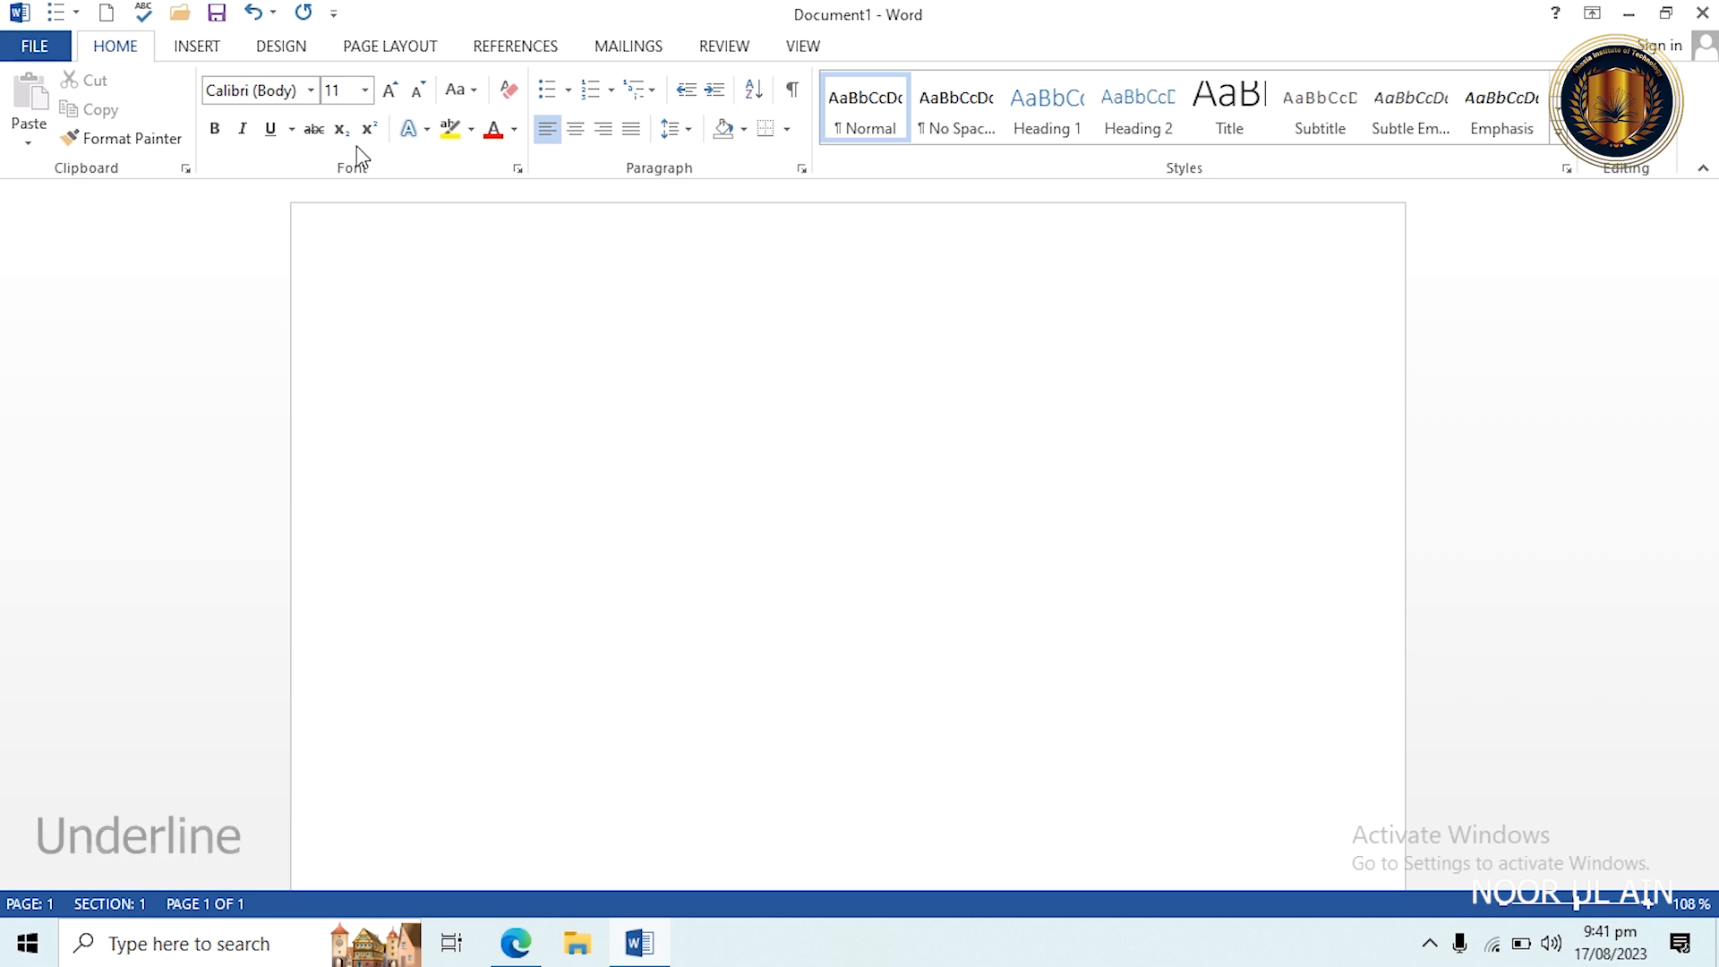
Generate sample paragraphs in the blank document with the =rand() formula.
type("=rand()")
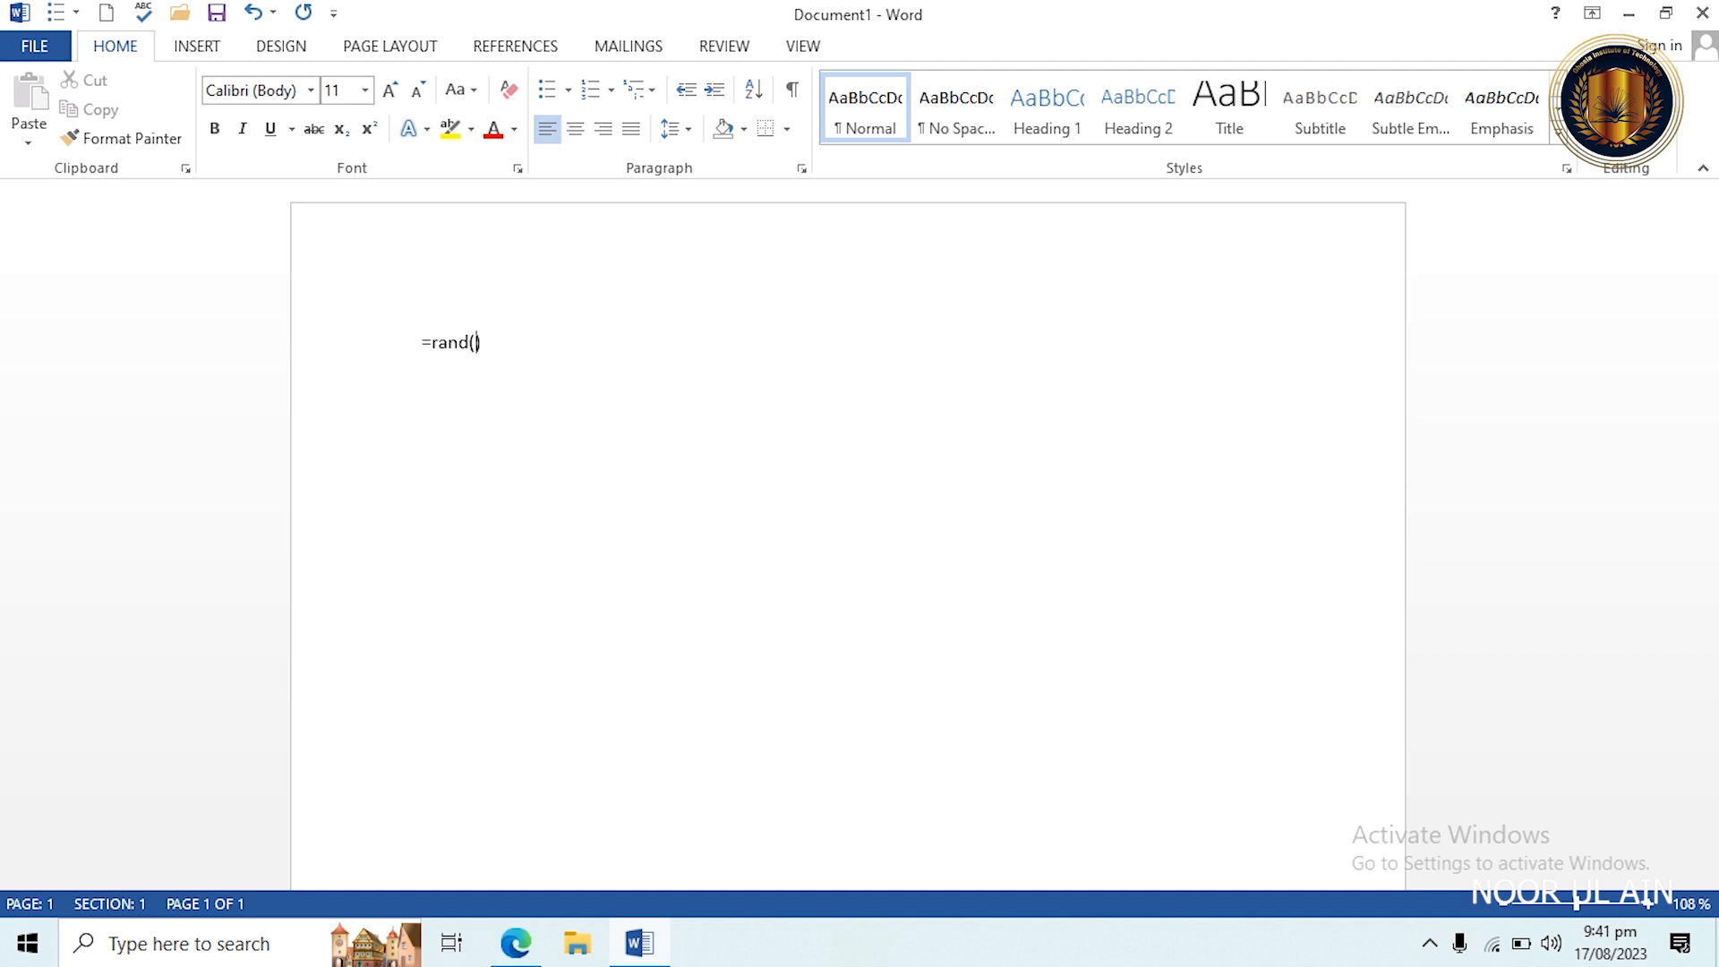
key("Return")
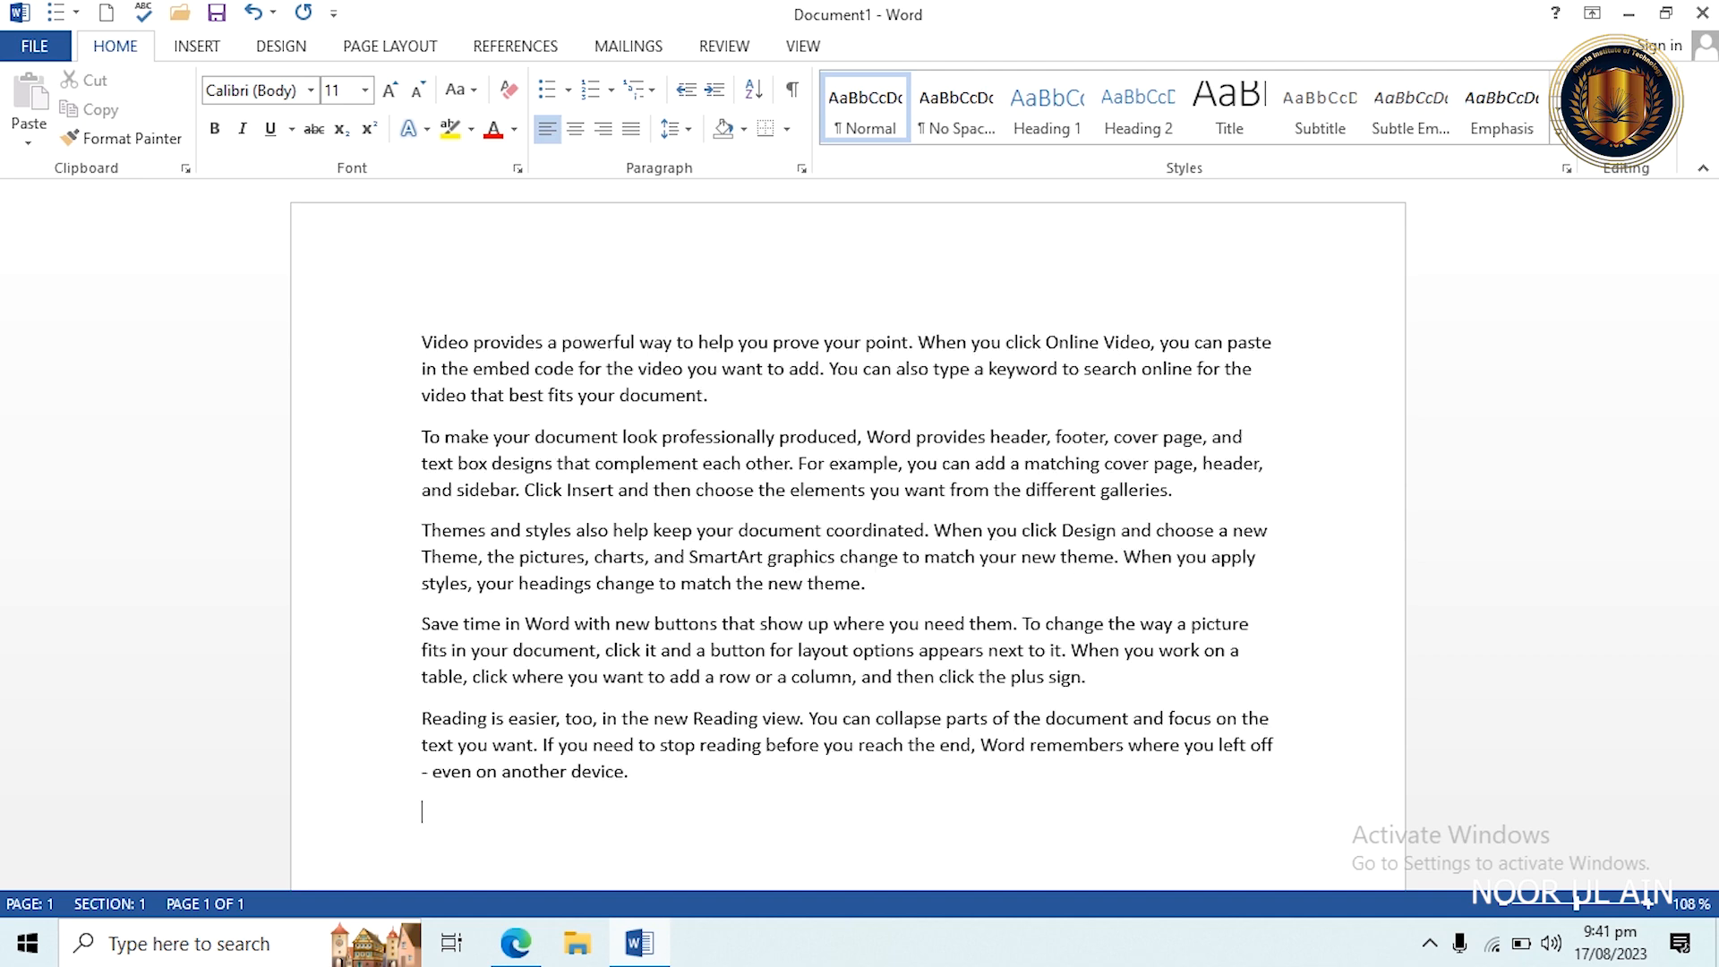
Set the font of the first paragraph to Arial Black.
left_click(711, 396)
left_click_drag(712, 396, 432, 320)
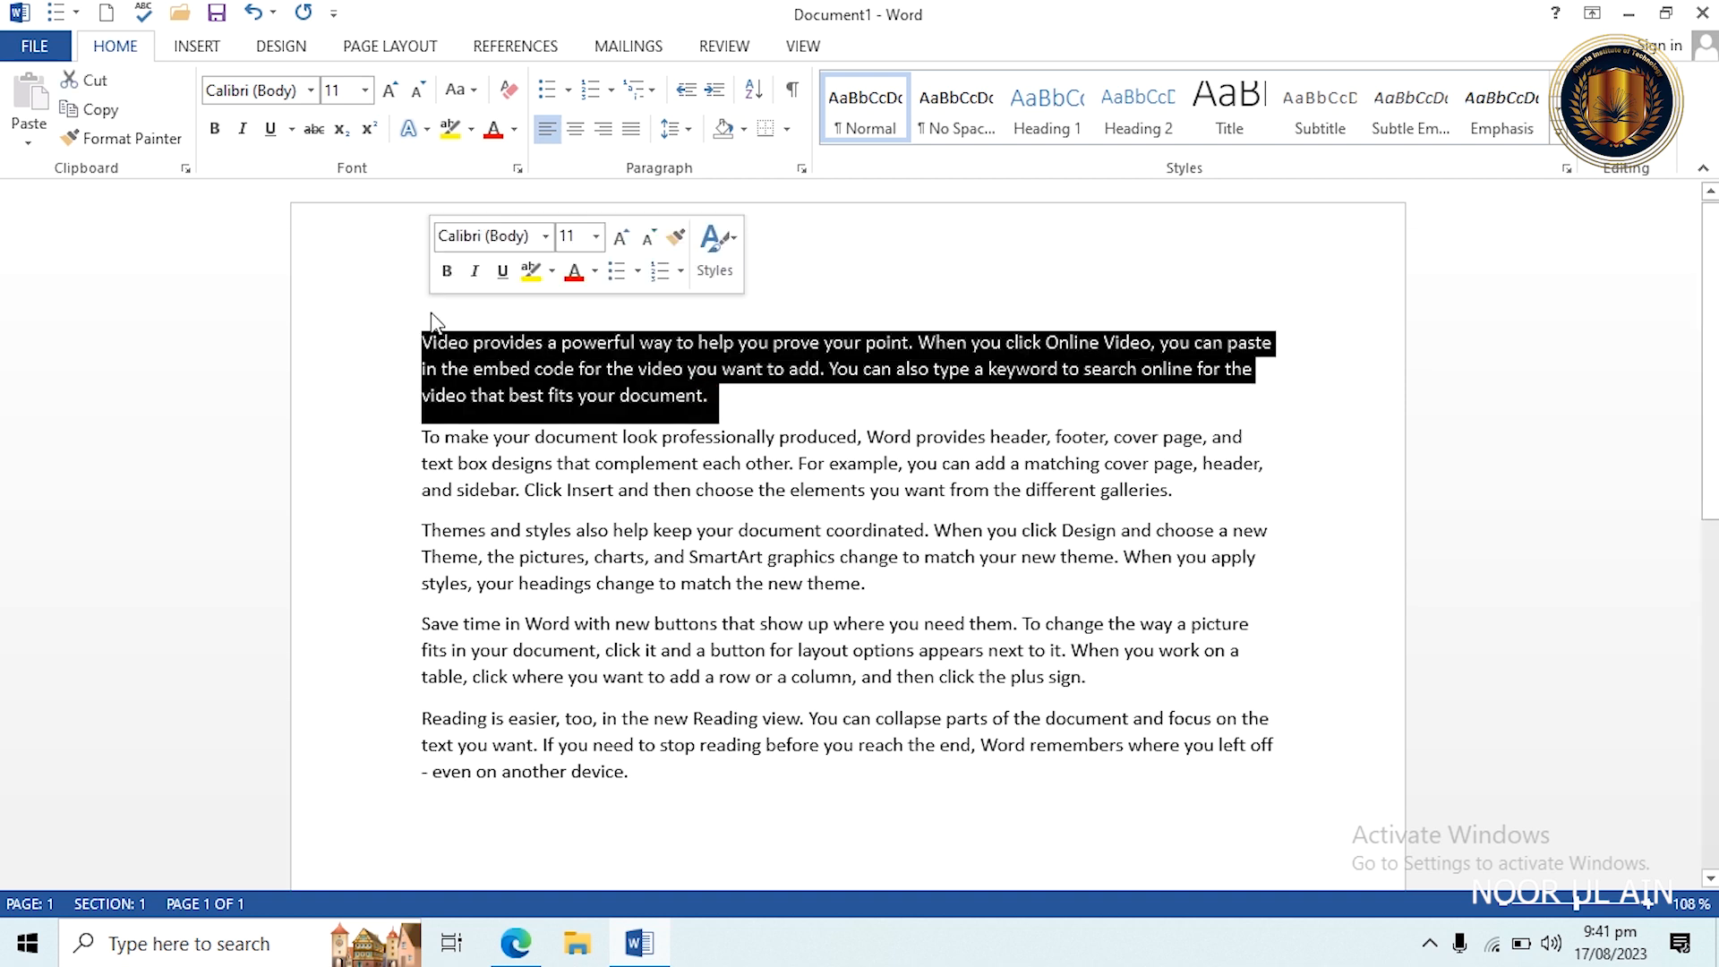
left_click(310, 91)
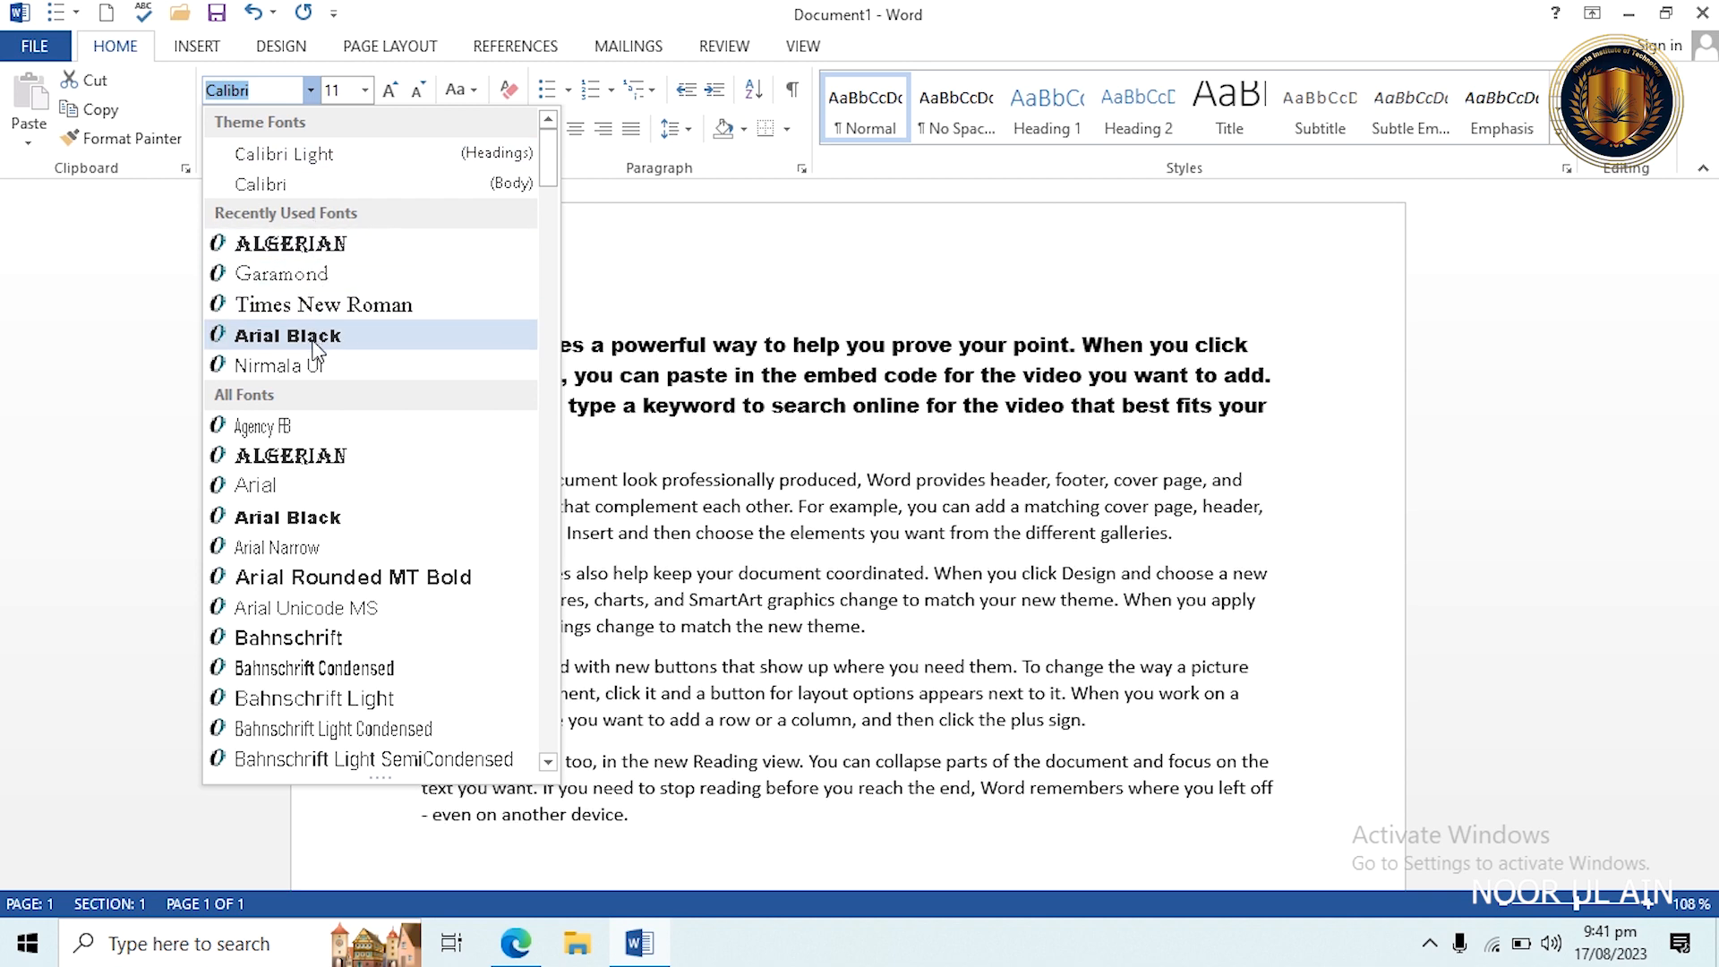
left_click(310, 346)
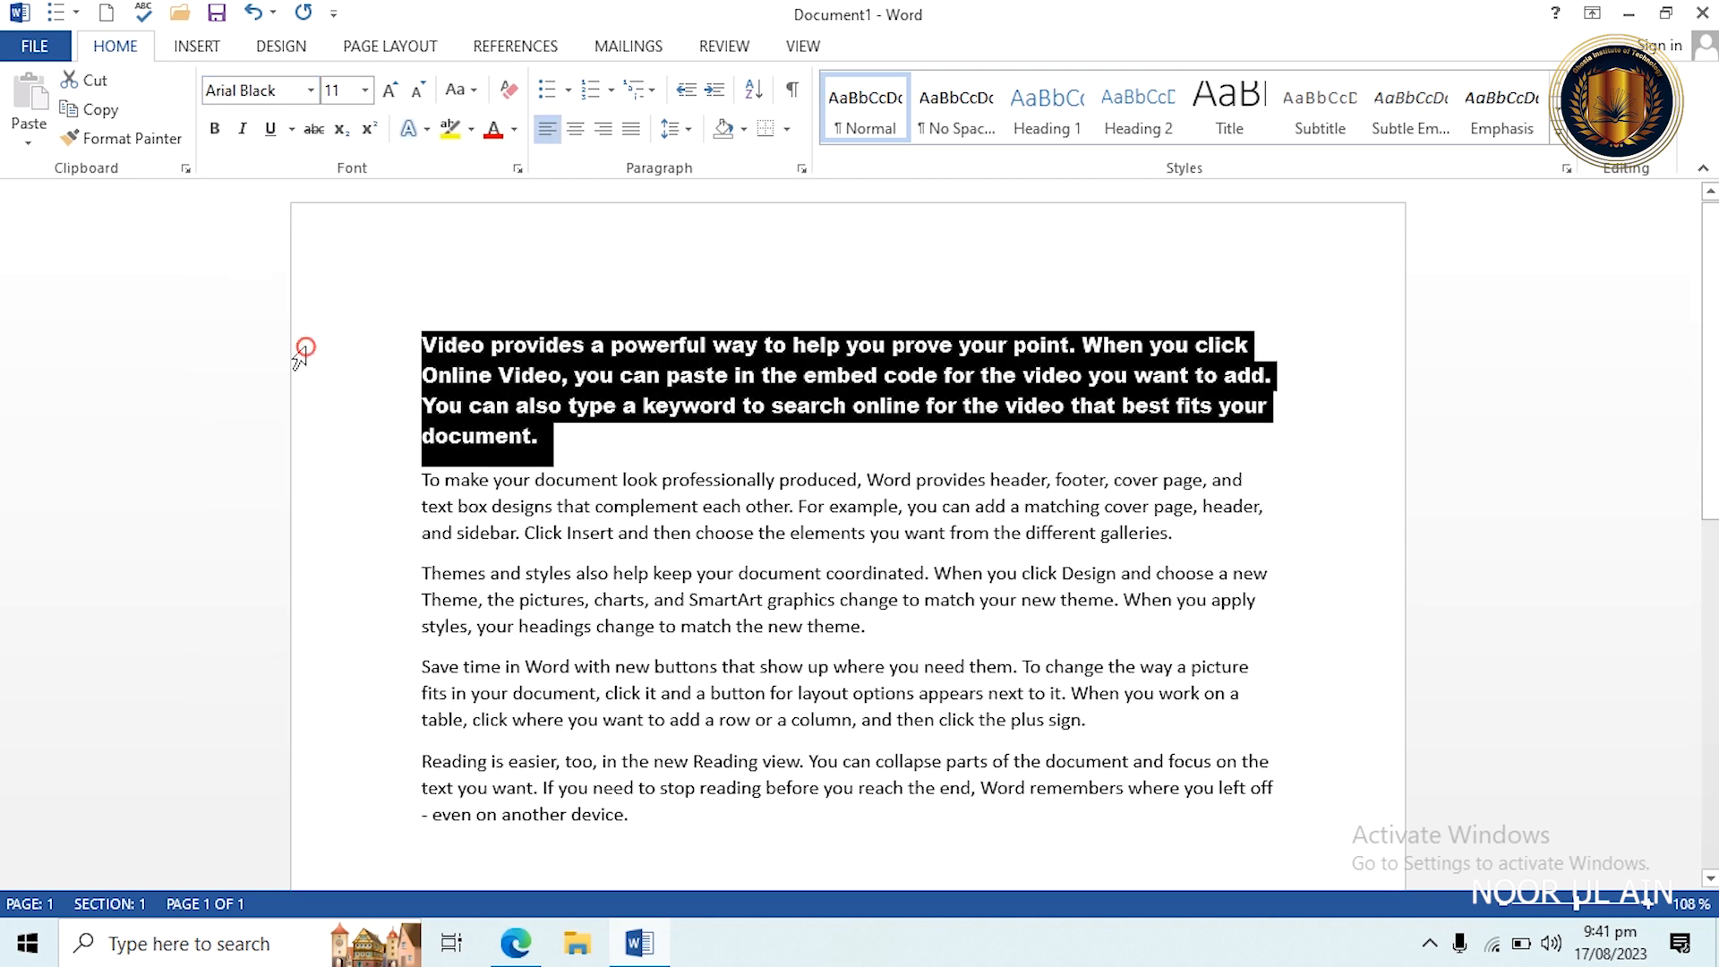
Set the font of the second paragraph to Garamond.
triple_click(1181, 532)
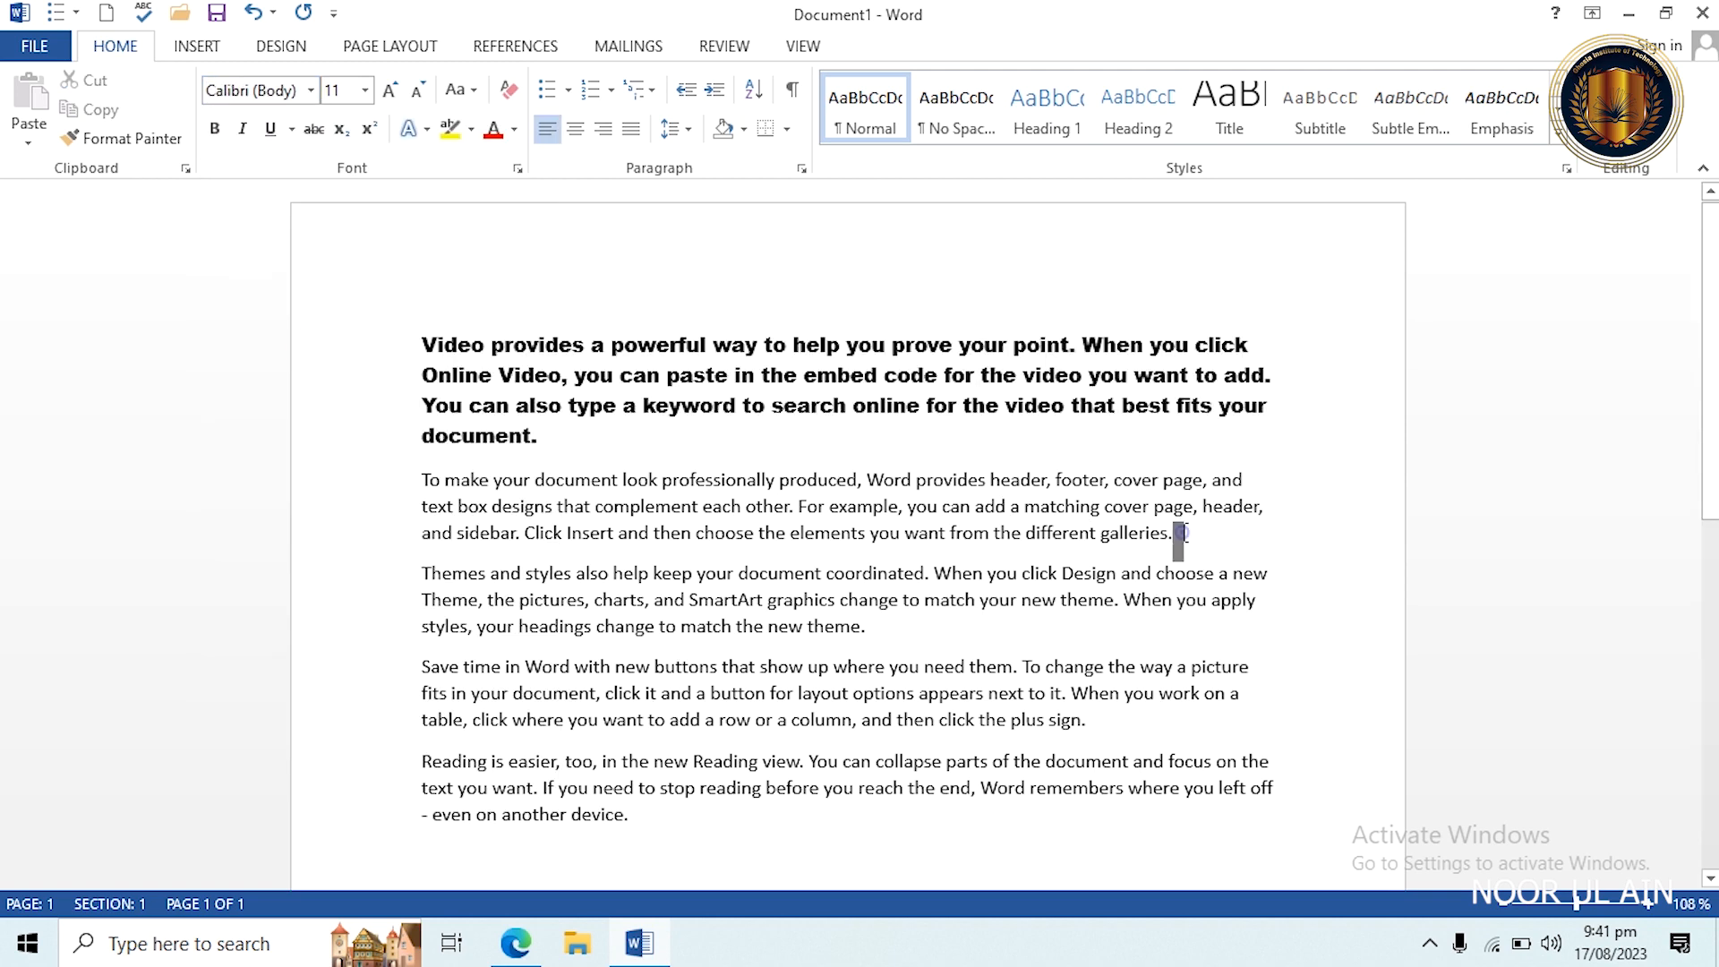
left_click(310, 90)
type("Garamo")
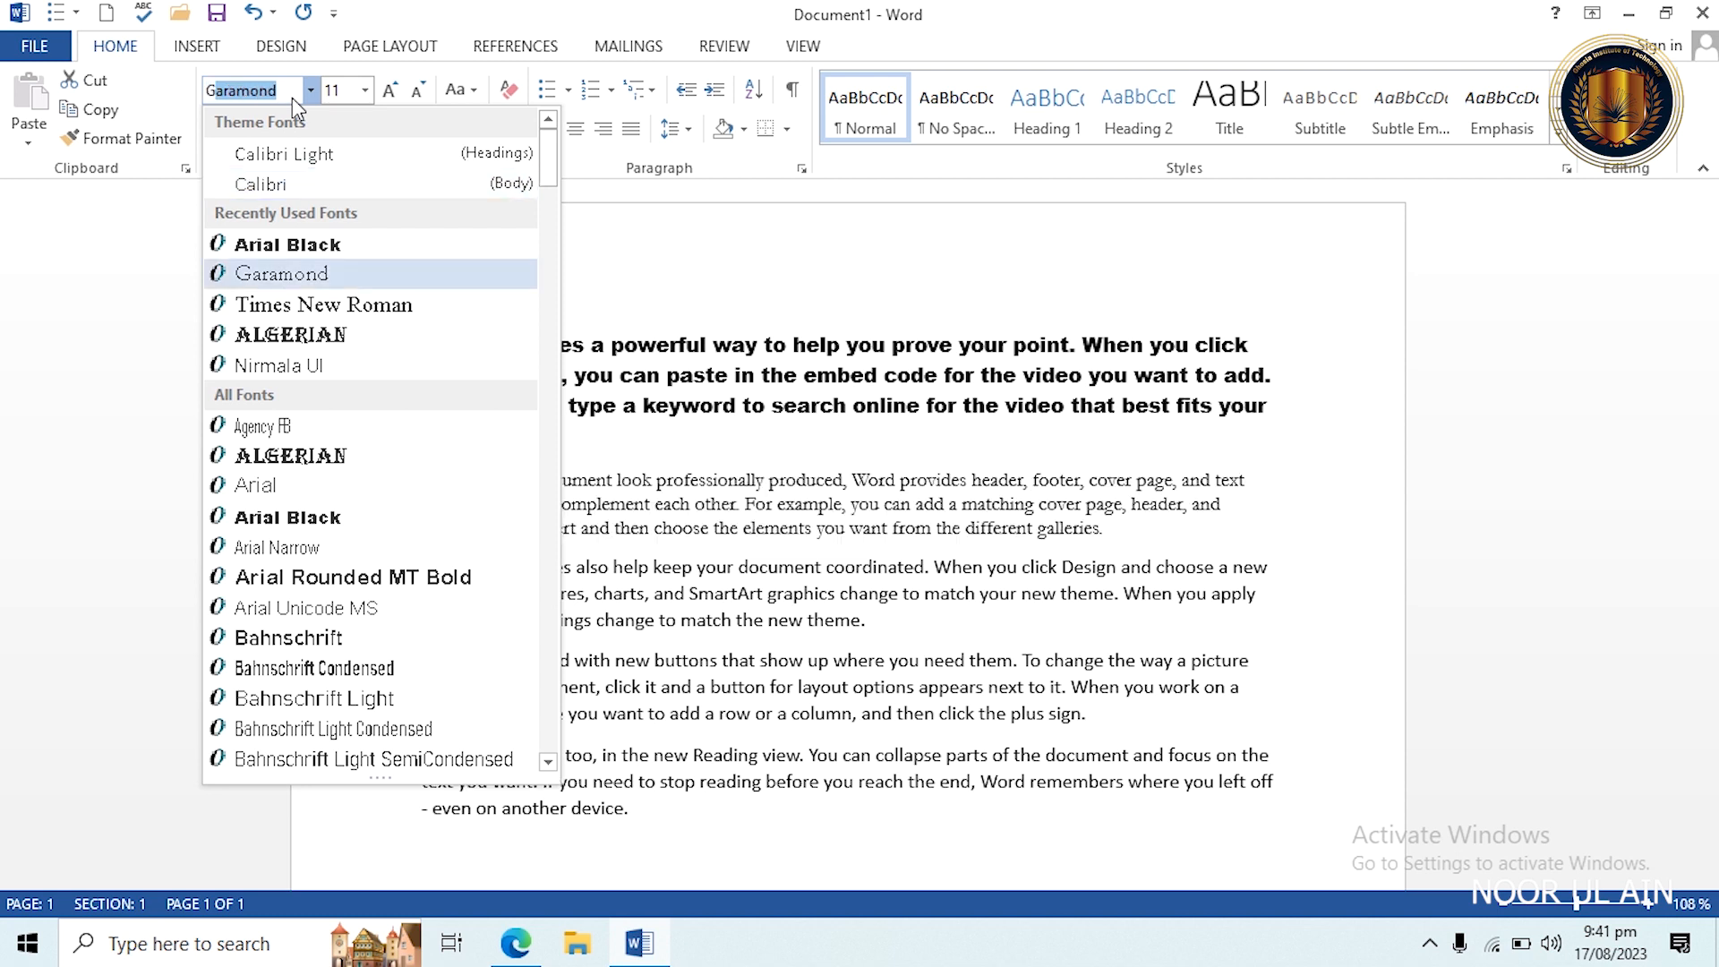
type("nd")
left_click(475, 277)
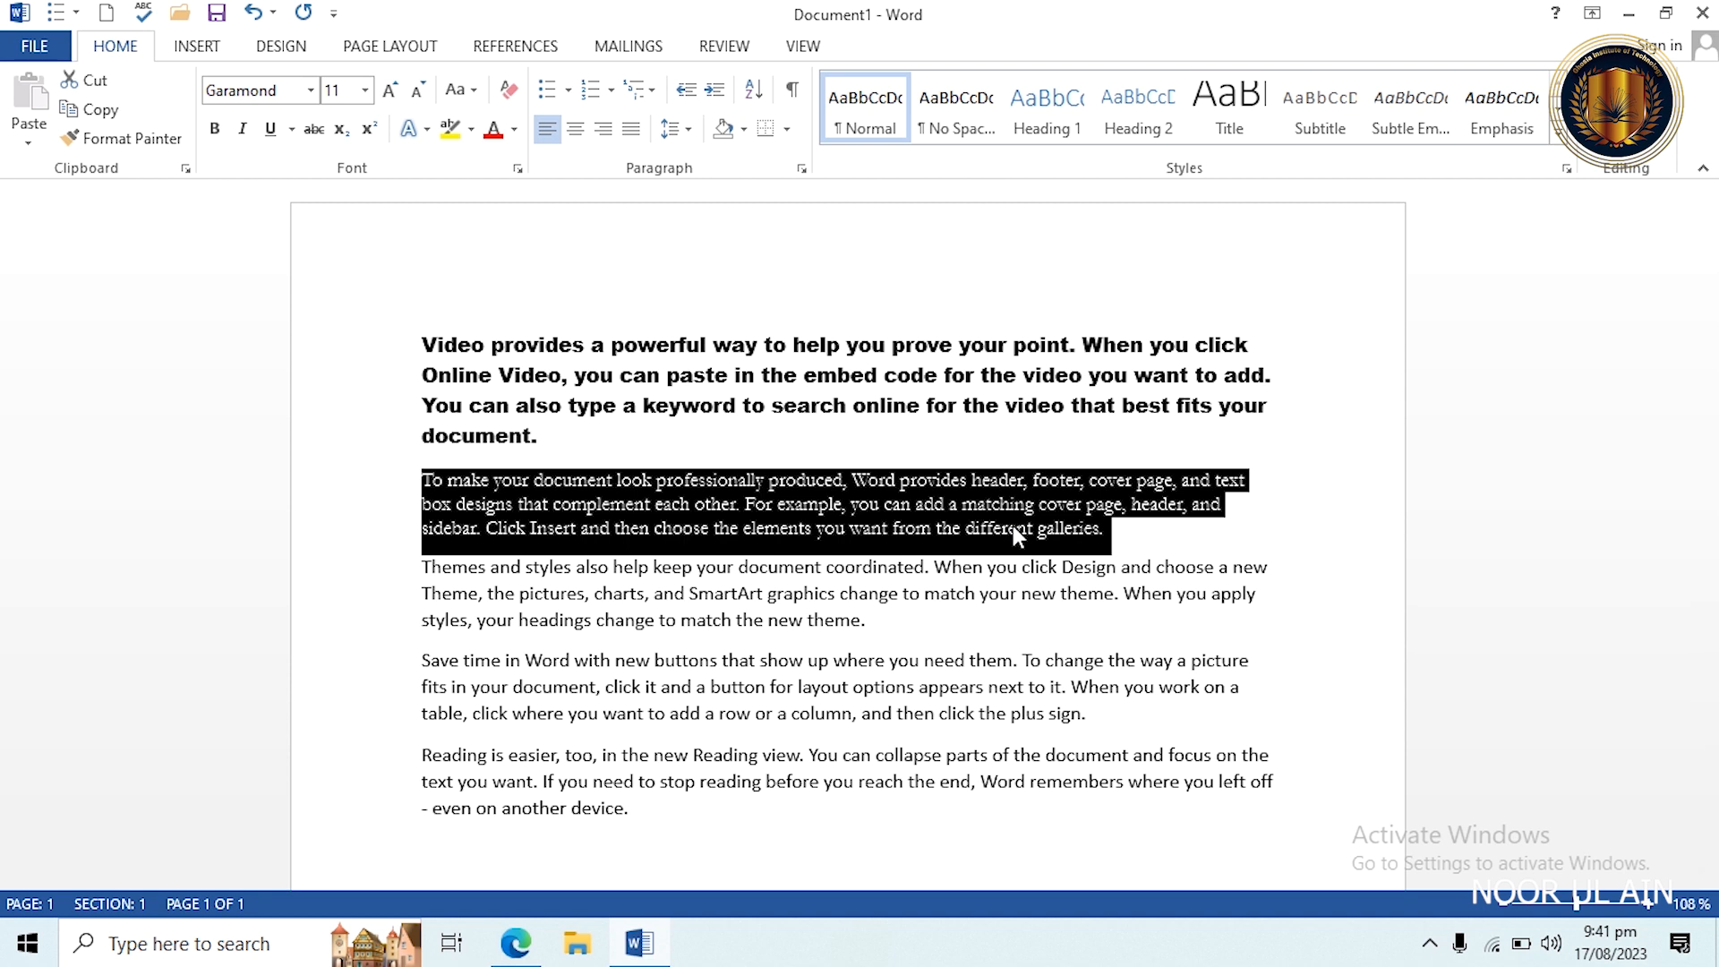
Set the third paragraph's font to Brush Script MT and enlarge its text to 16 pt.
triple_click(879, 620)
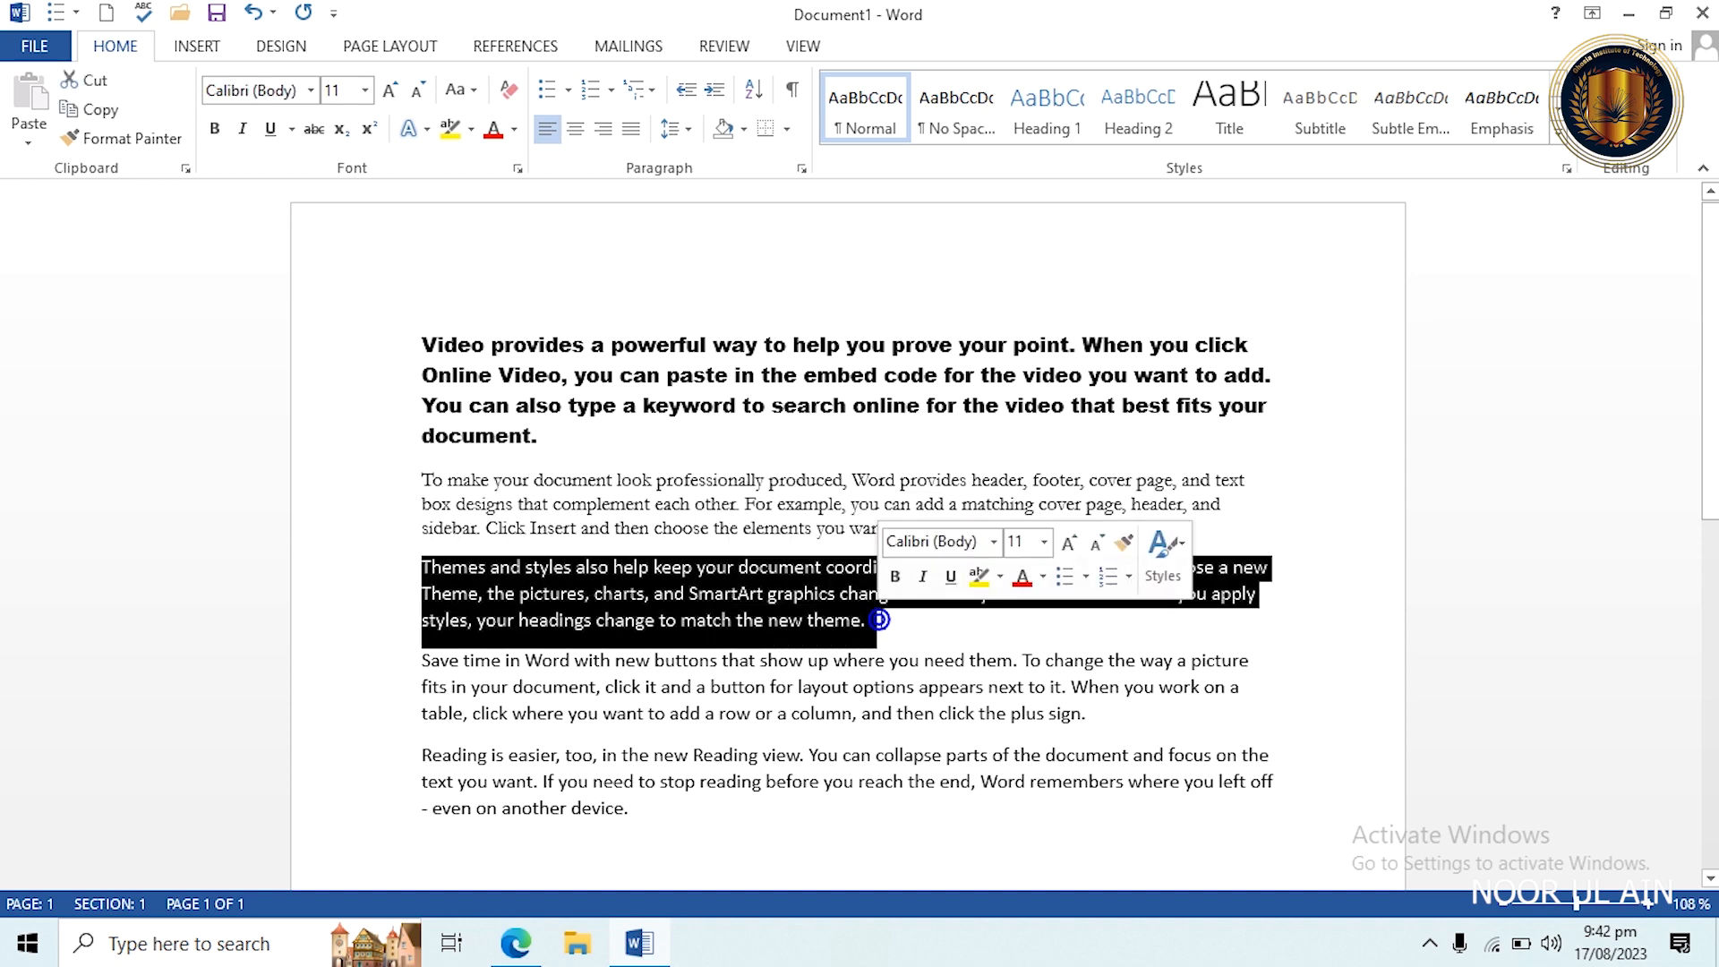
left_click(311, 91)
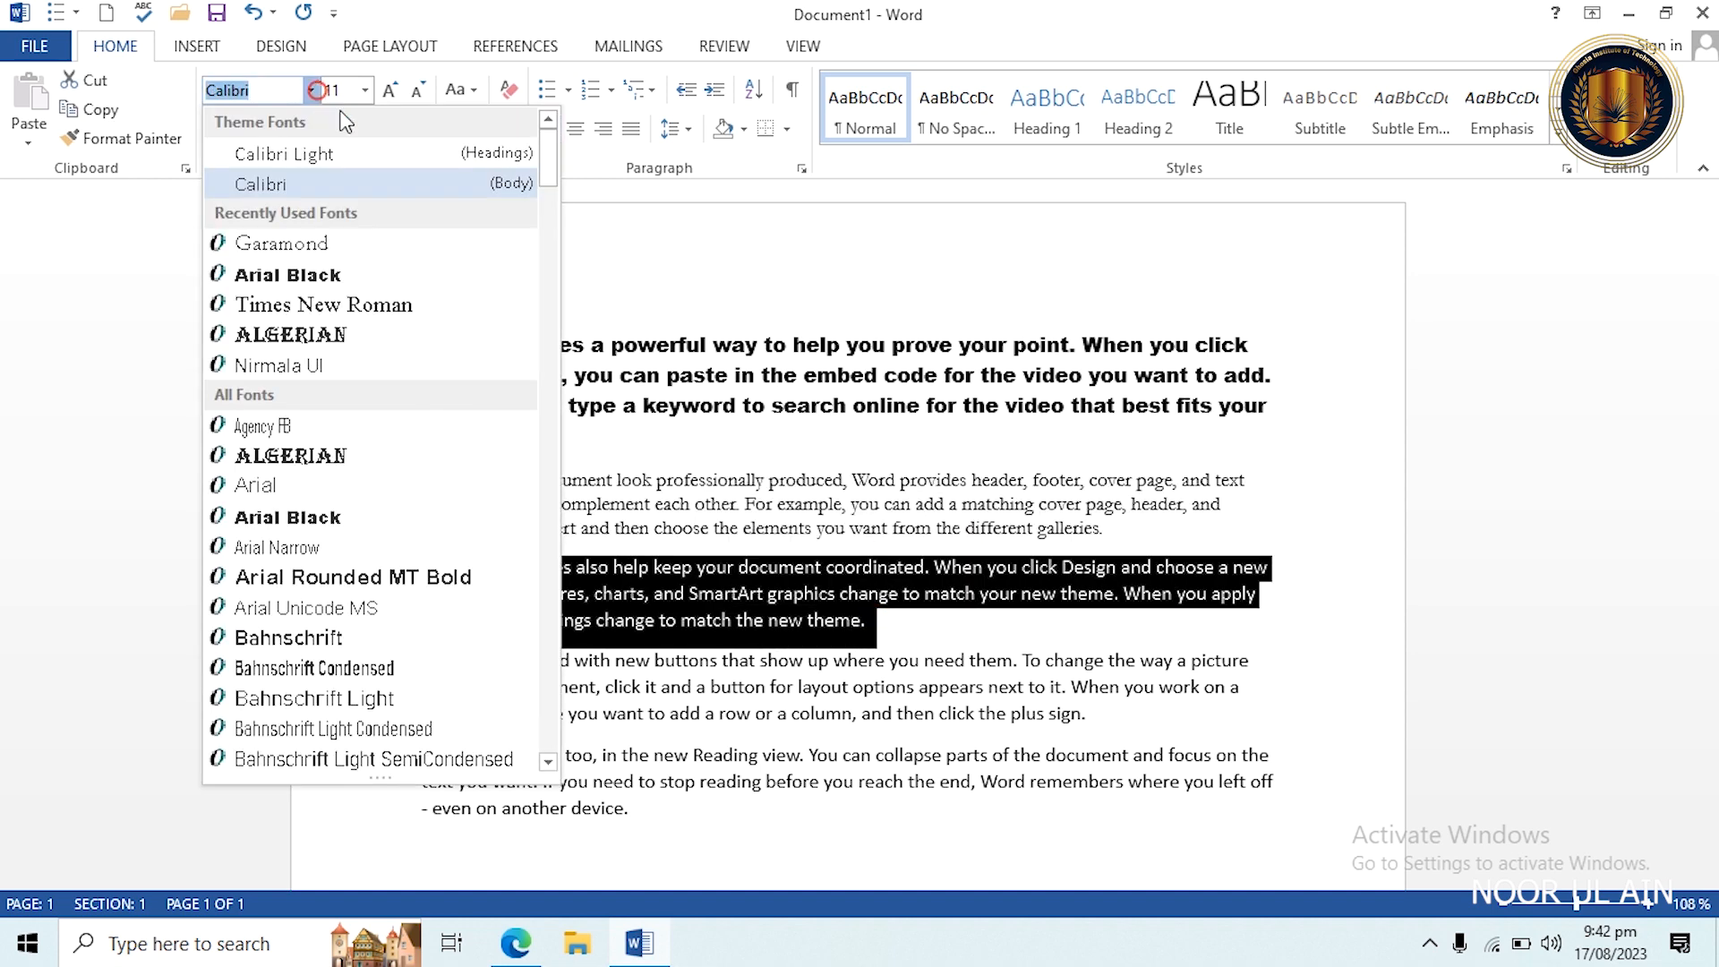
left_click_drag(548, 154, 561, 273)
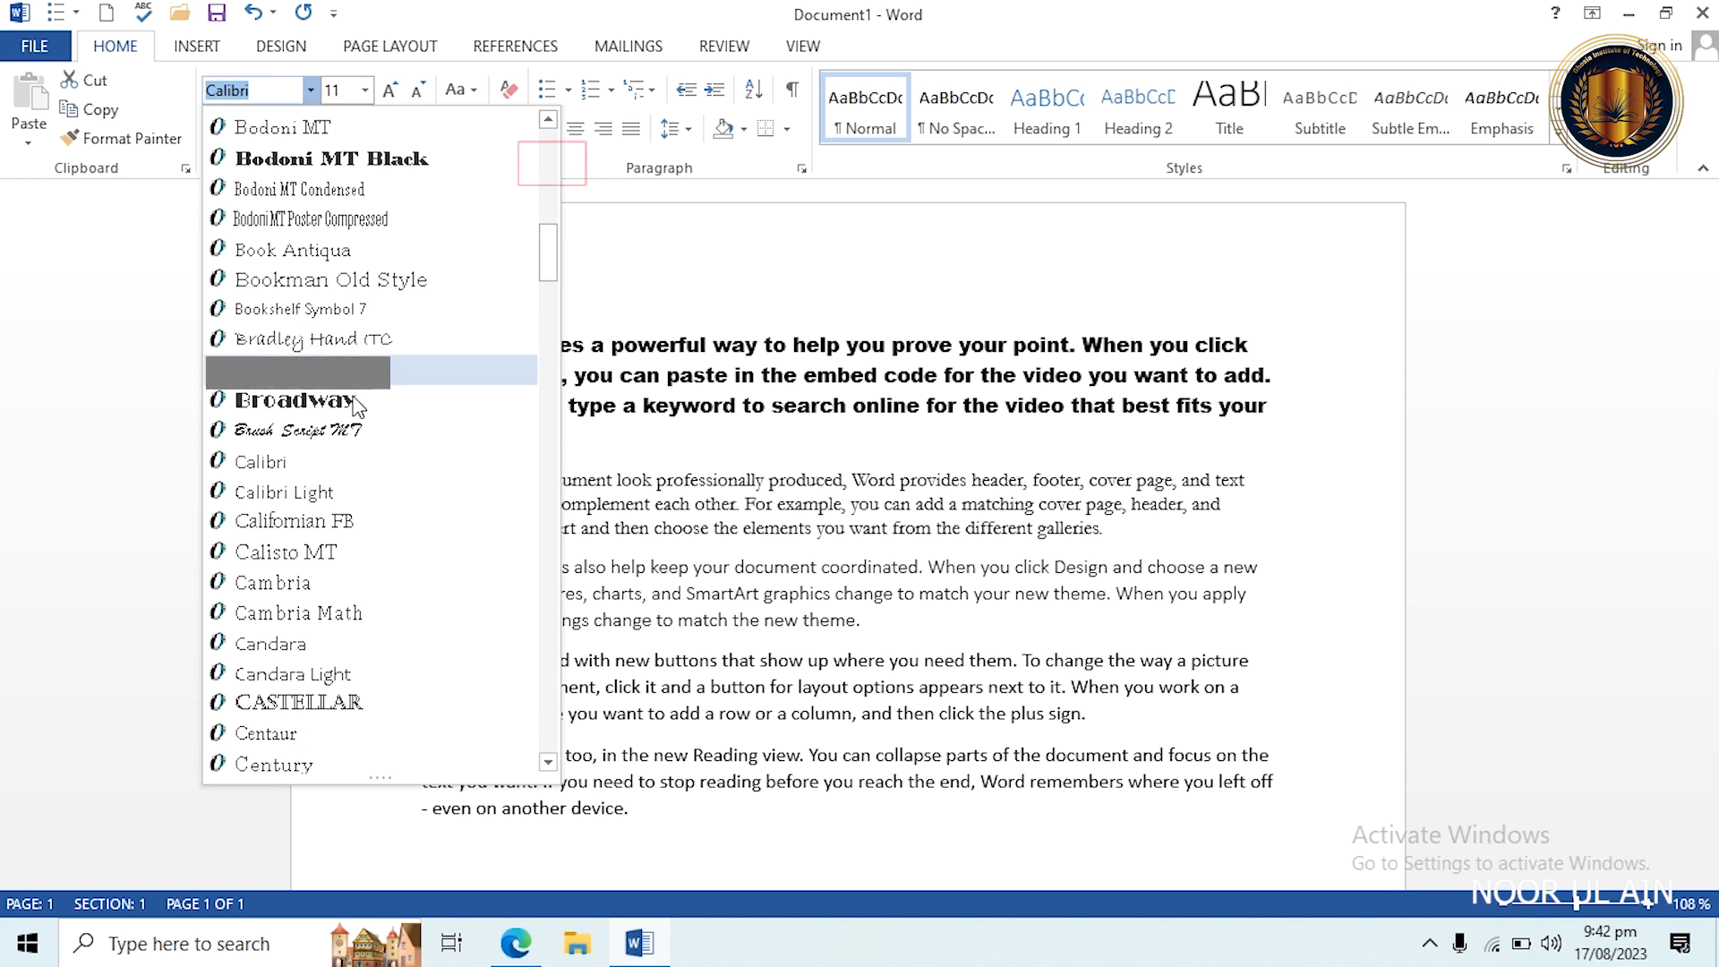
left_click(324, 432)
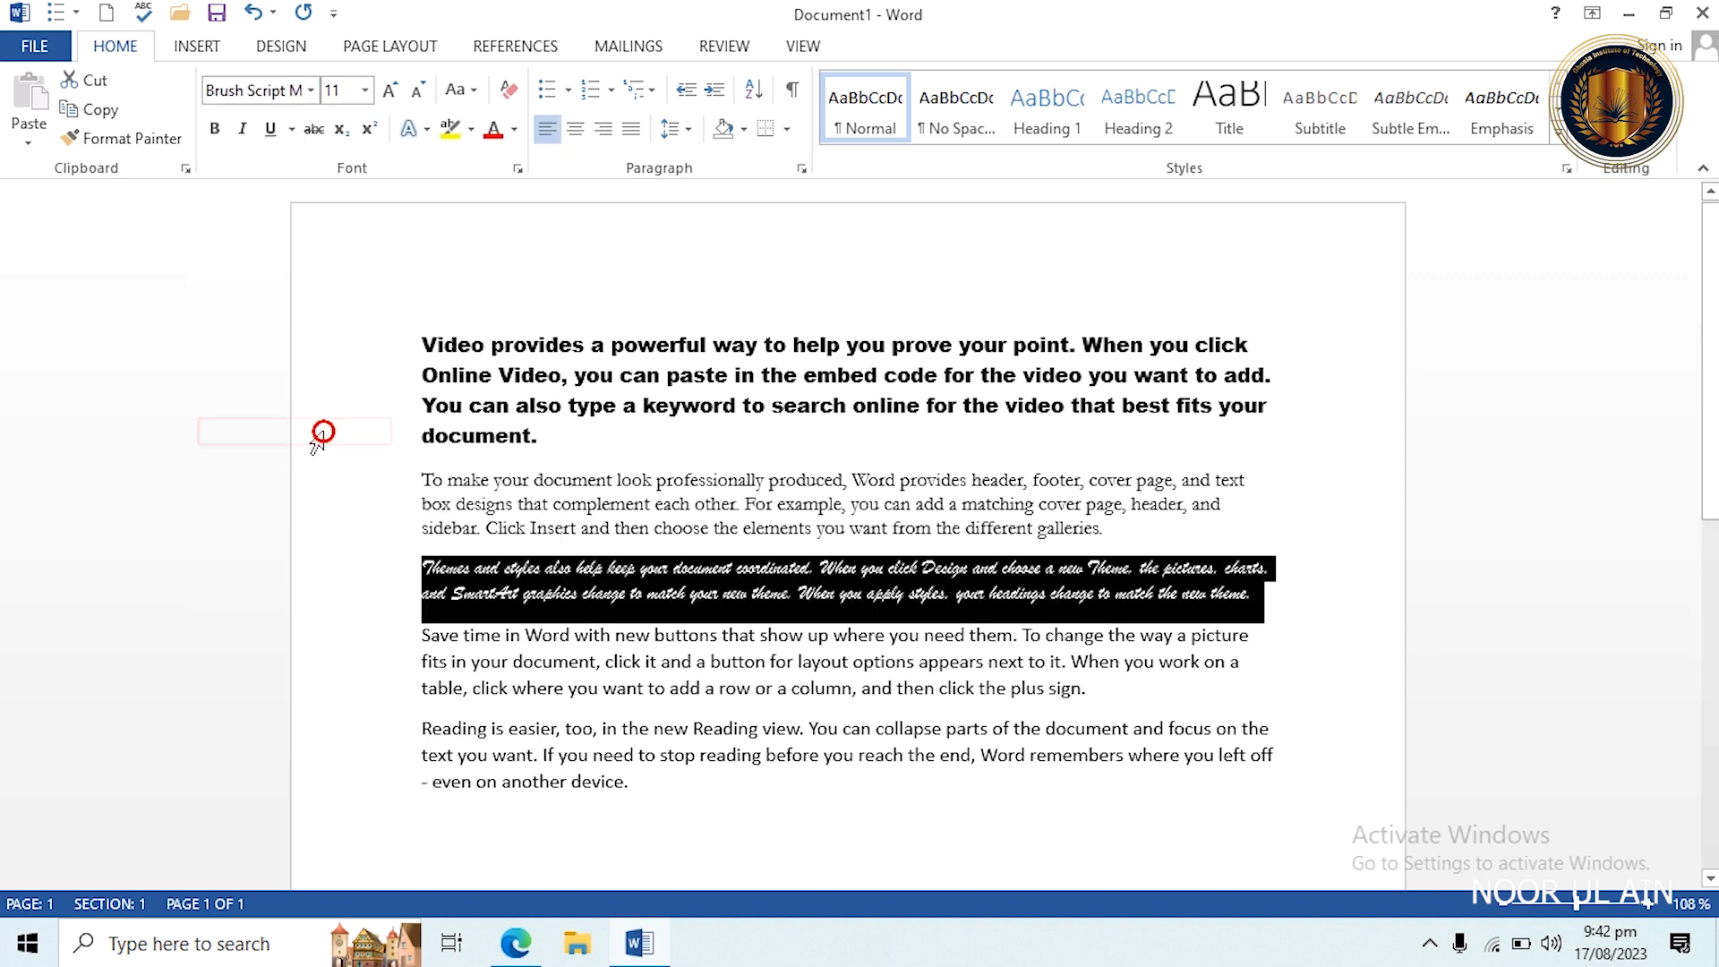
key("ctrl+shift+period")
key("ctrl+shift+period")
key("ctrl+shift+period")
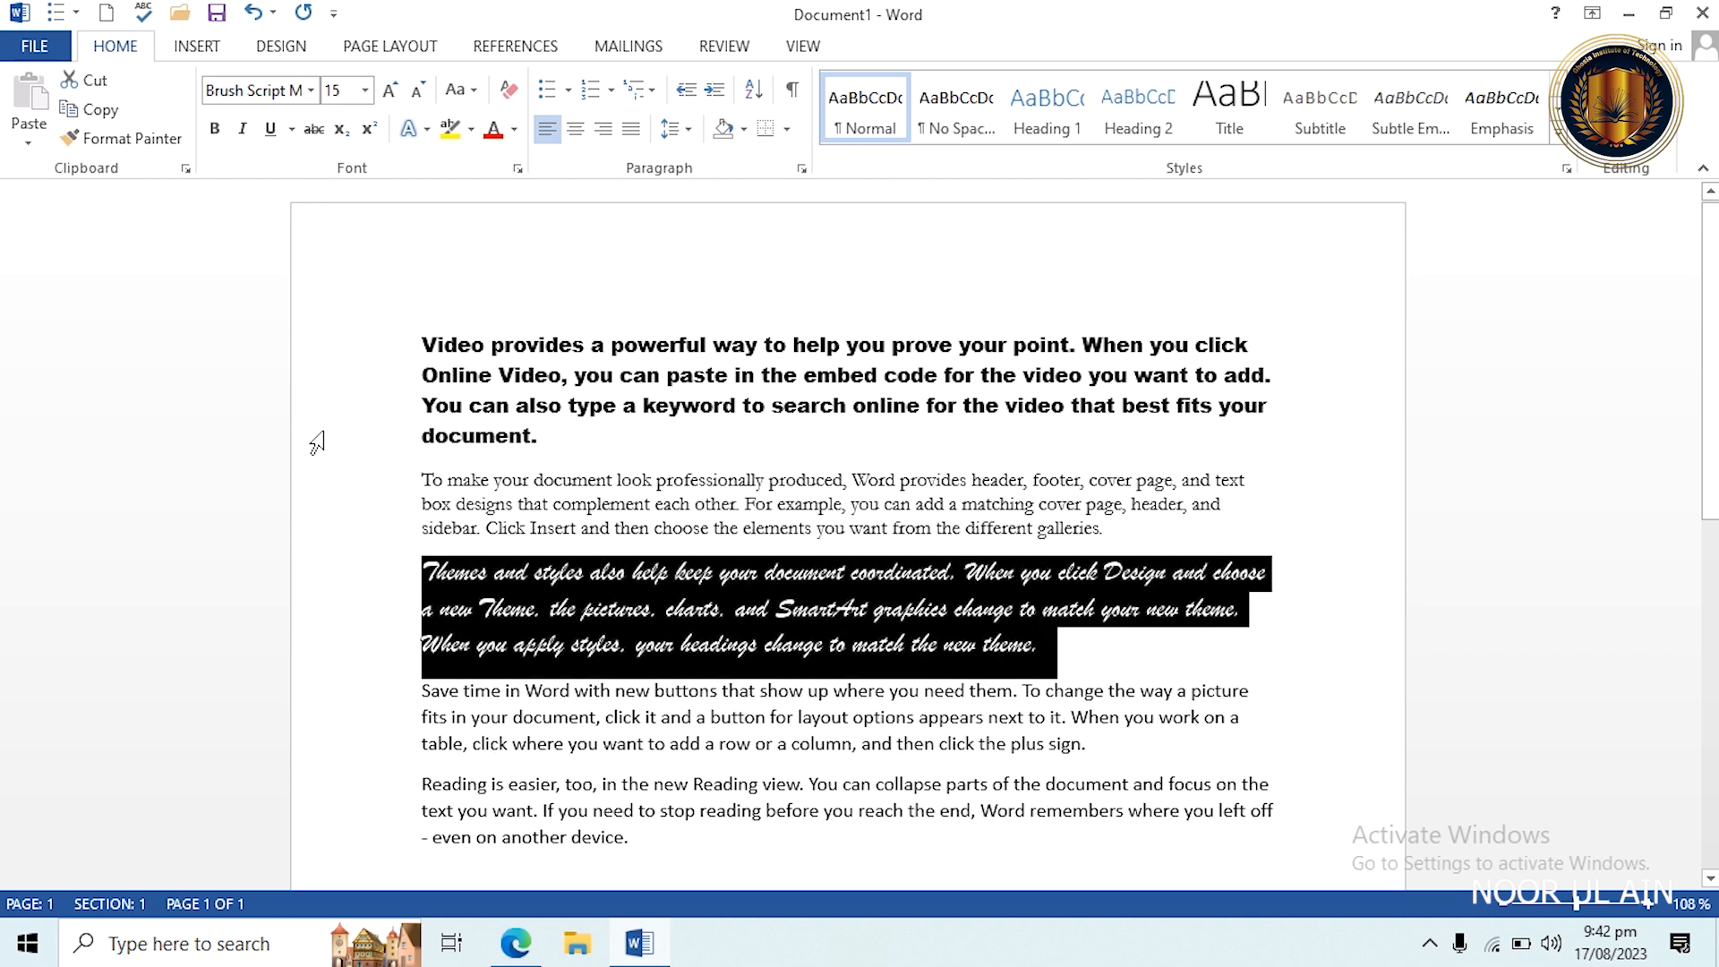
Change the third paragraph's font to Times New Roman.
left_click(311, 90)
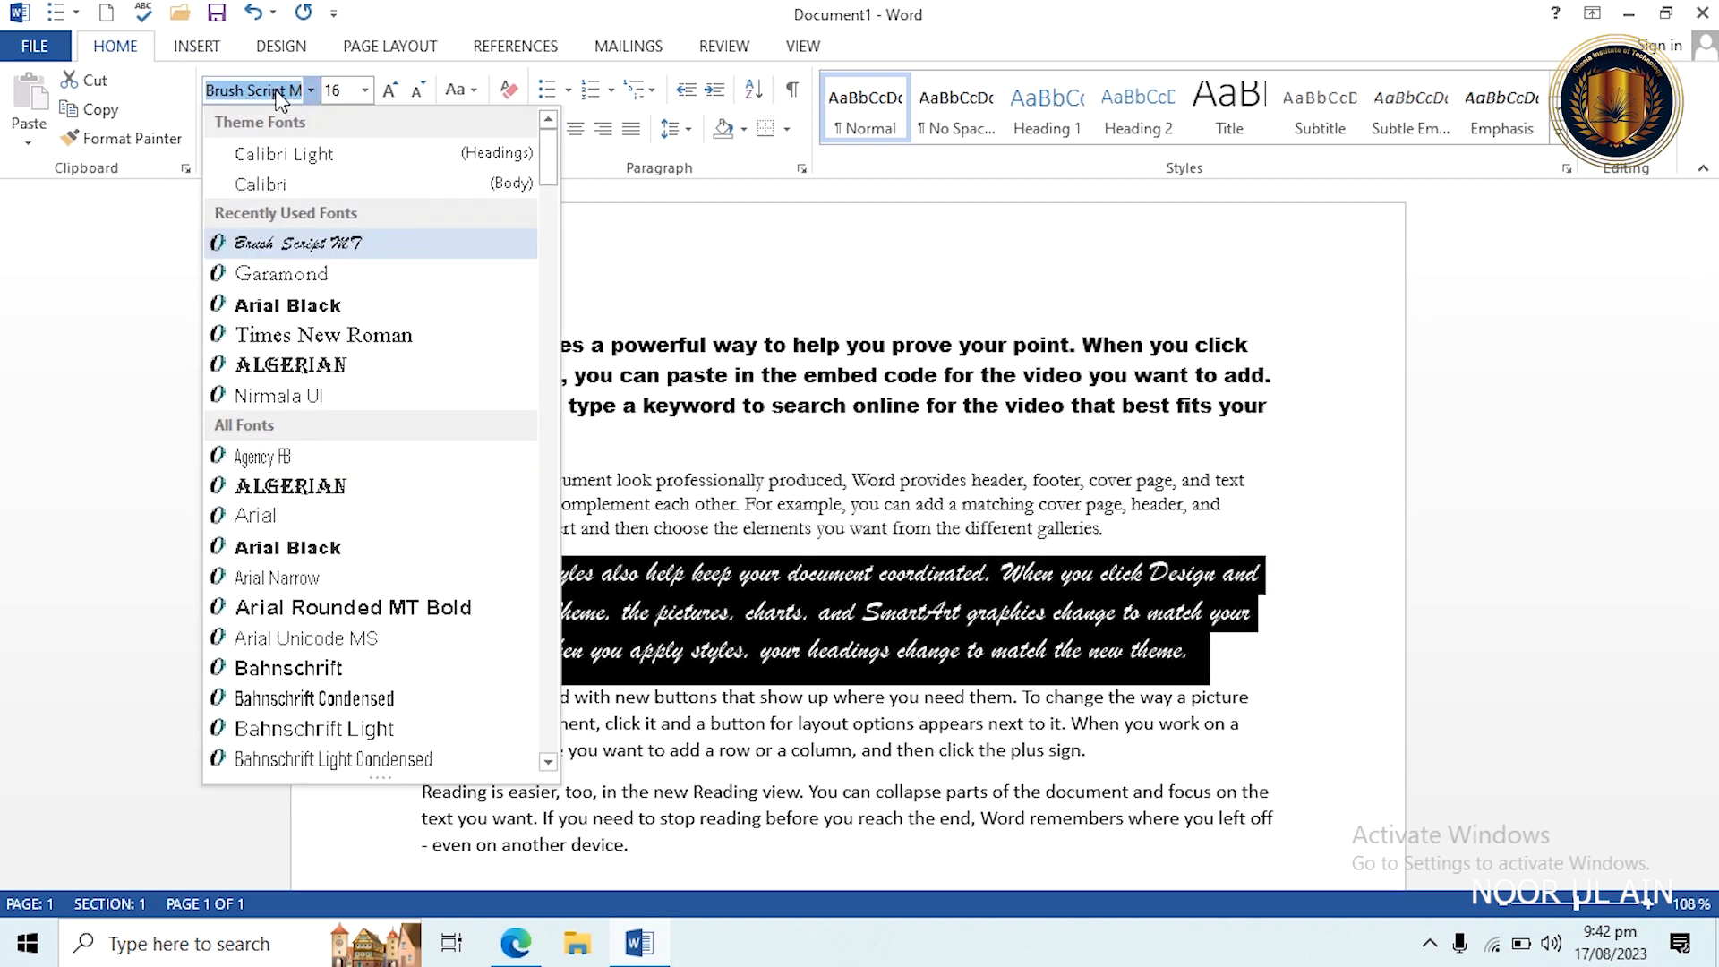
left_click(277, 92)
double_click(276, 92)
key("Down")
key("Down")
key("Down")
key("shift+Right")
key("shift+Right")
key("shift+Right")
key("shift+Right")
key("shift+Right")
key("shift+Right")
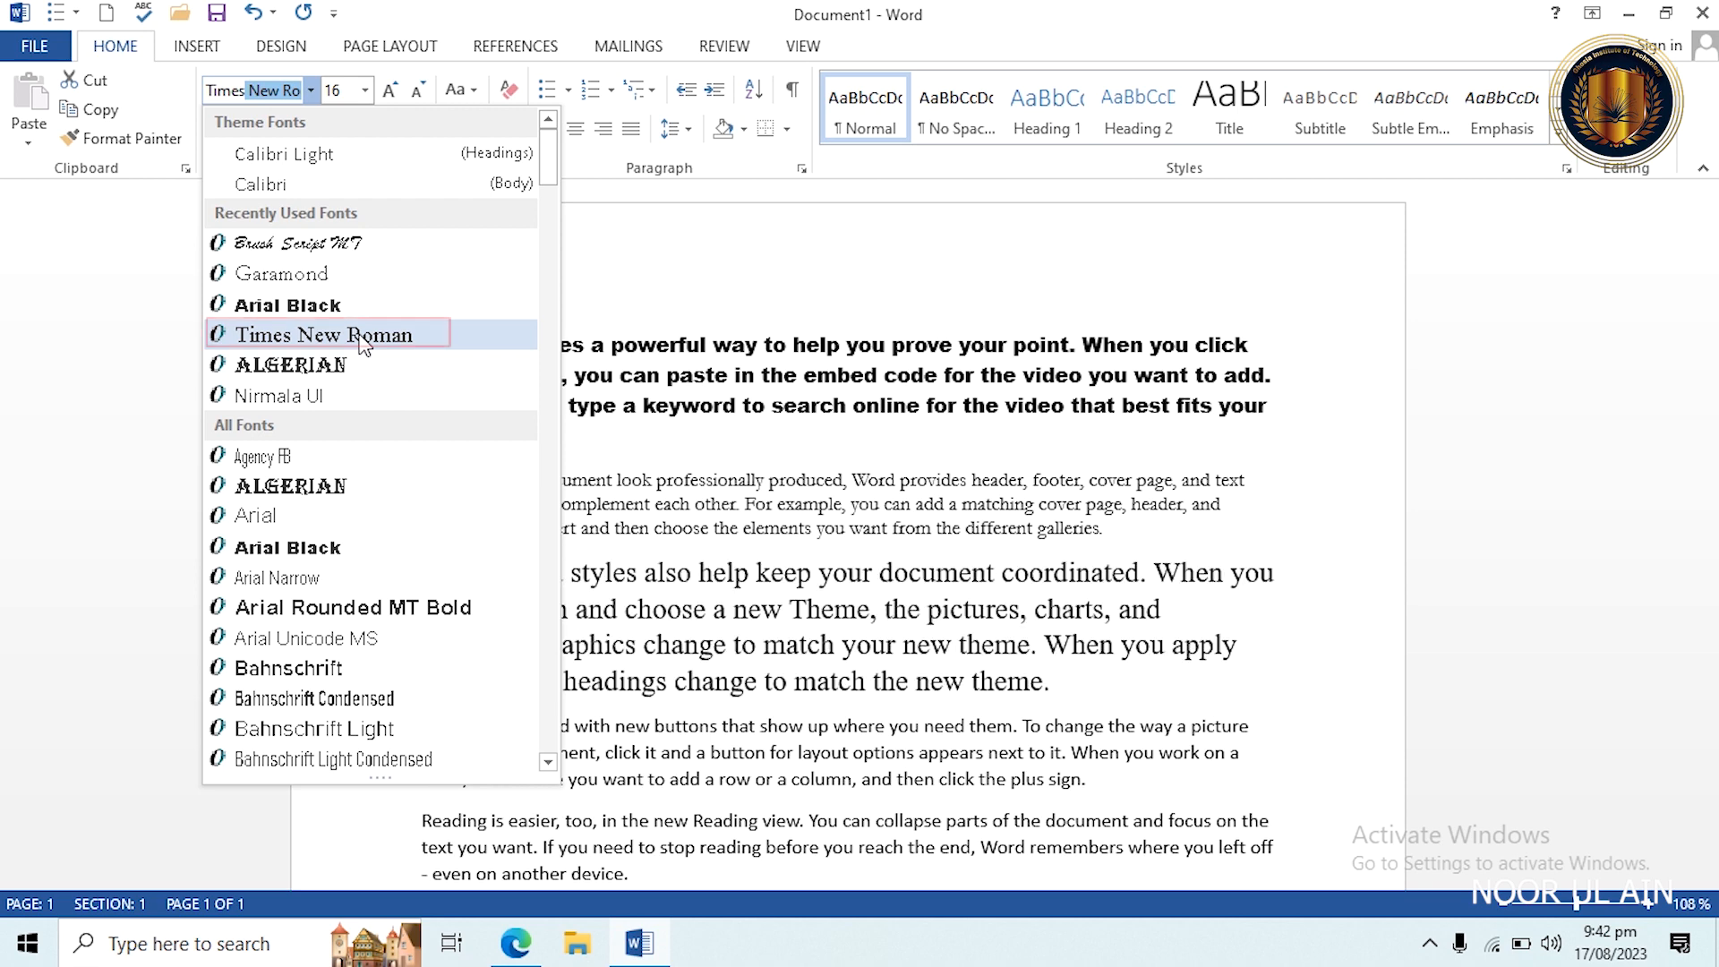
left_click(362, 336)
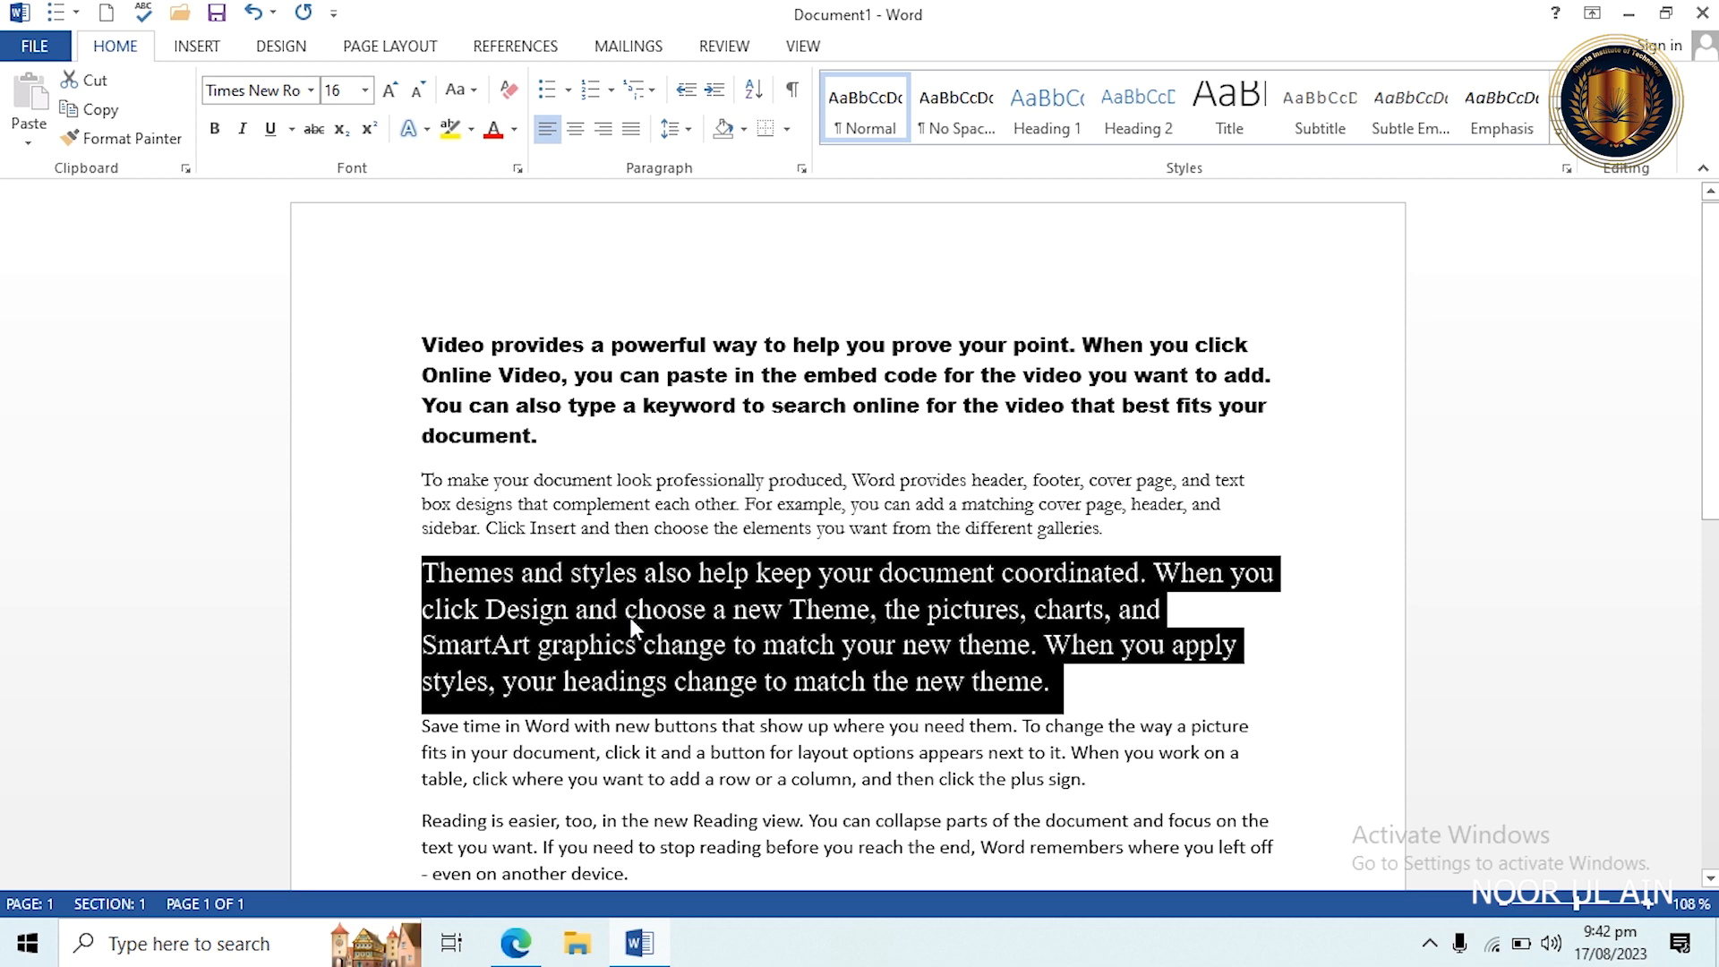
left_click(1429, 942)
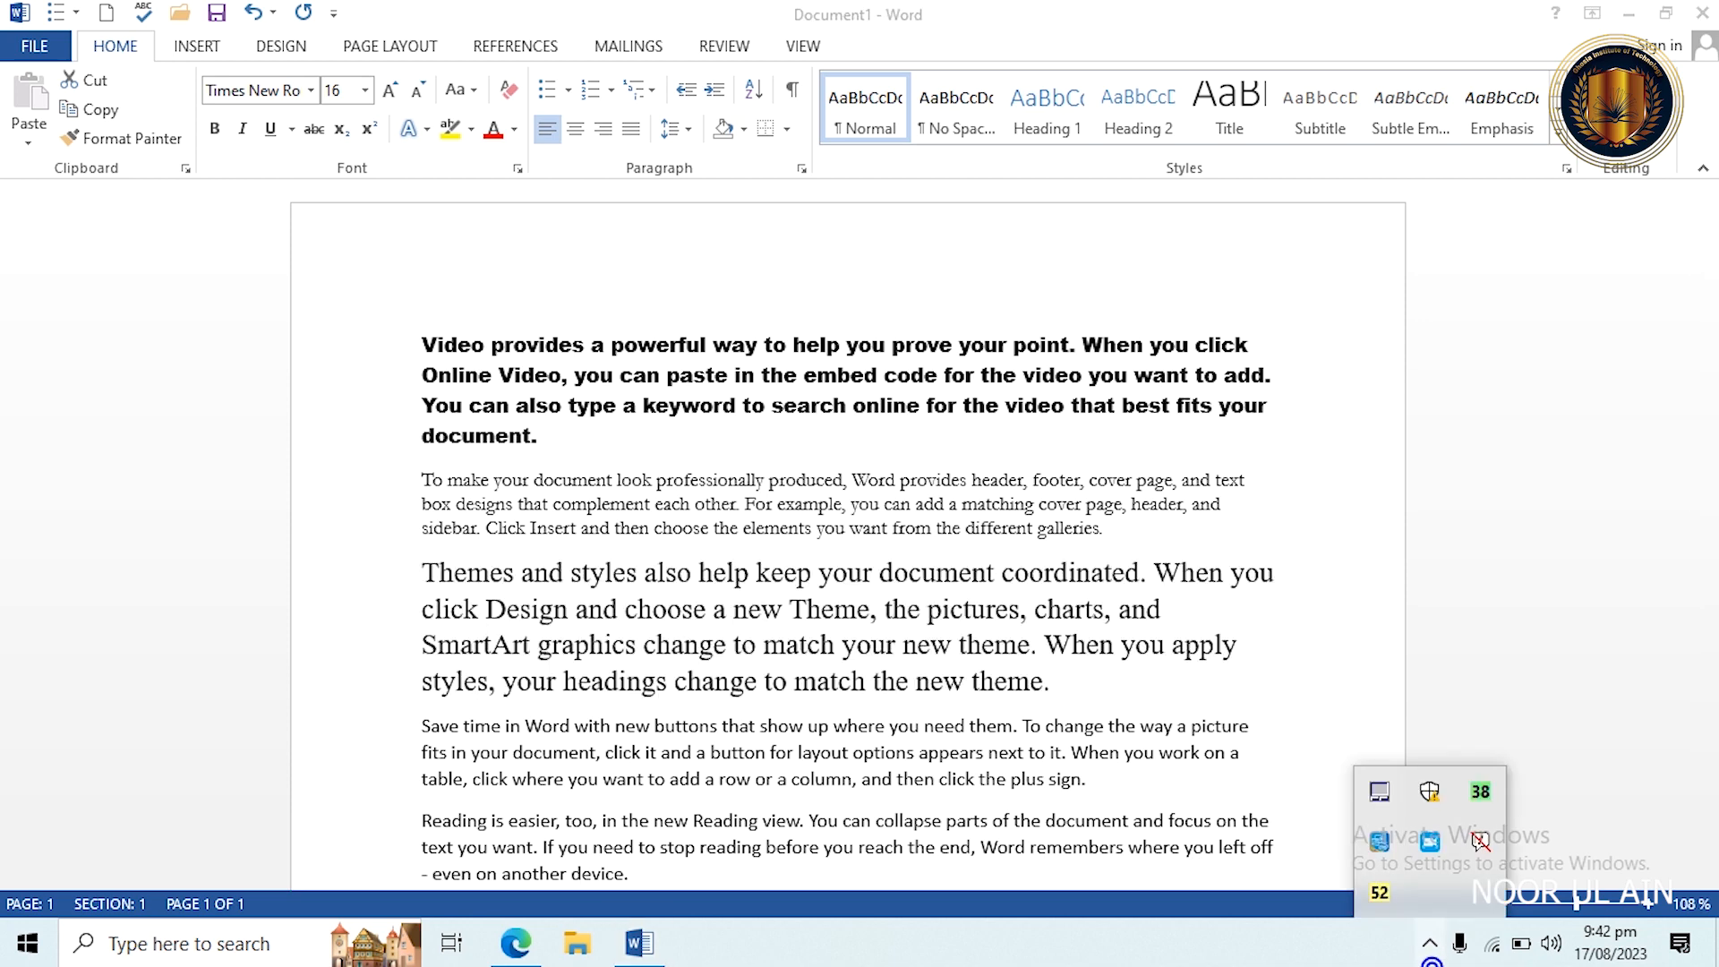
left_click(1078, 270)
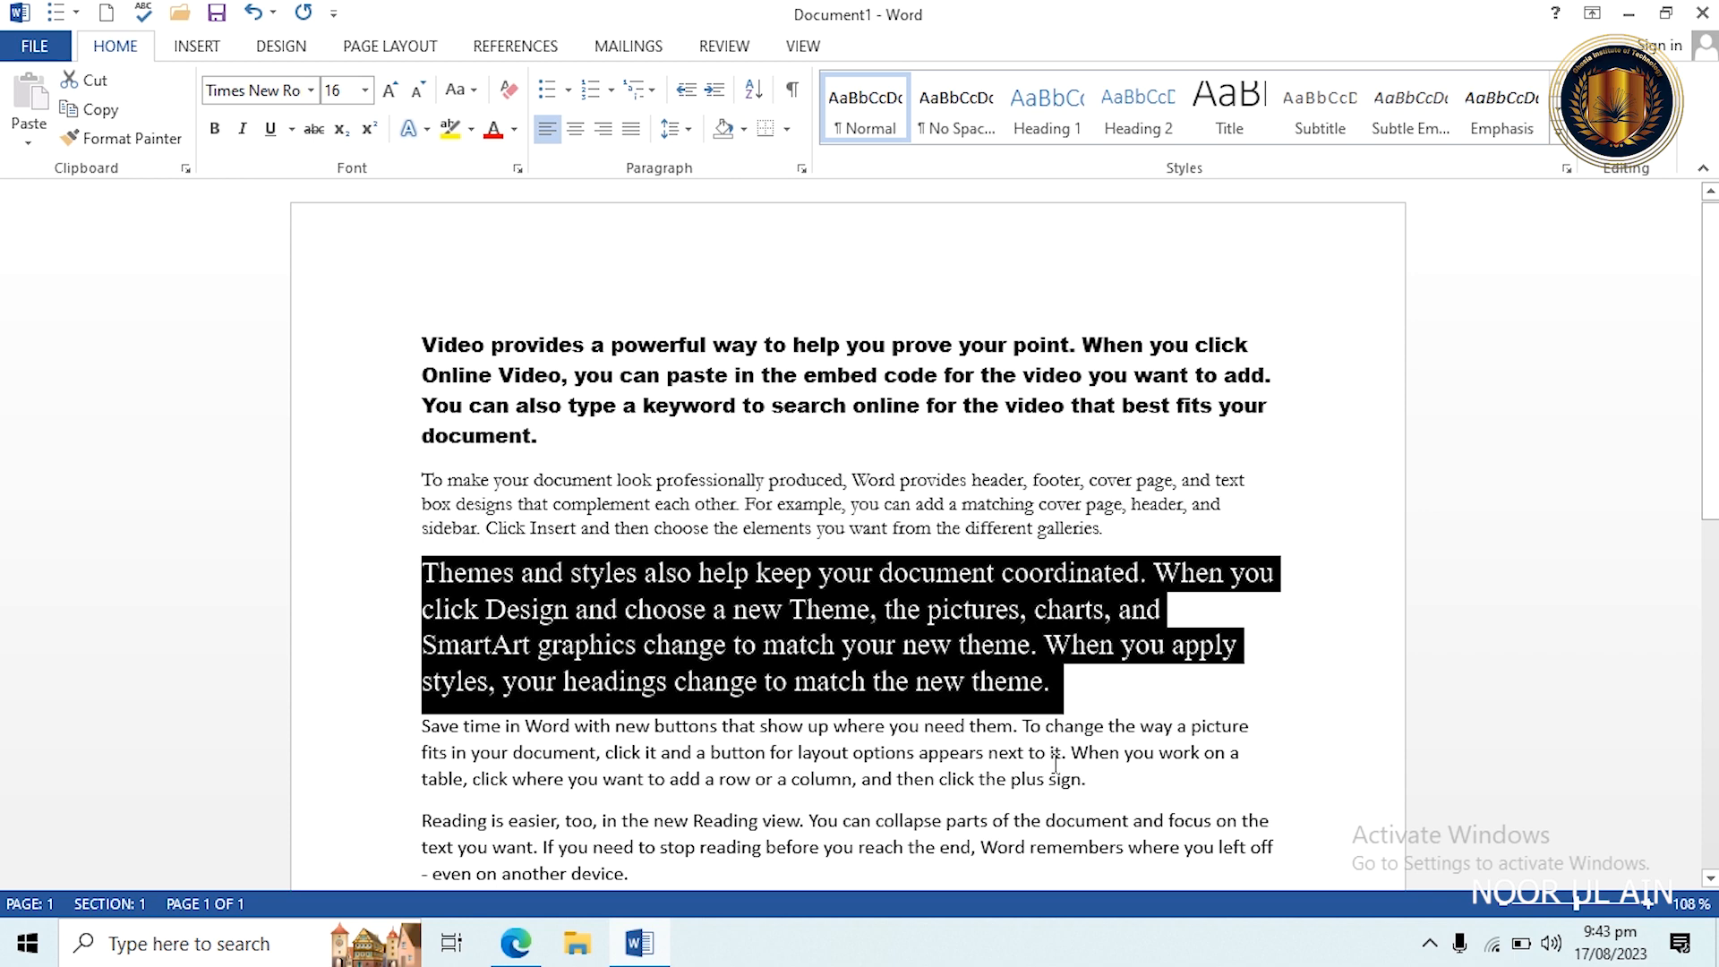
left_click(309, 92)
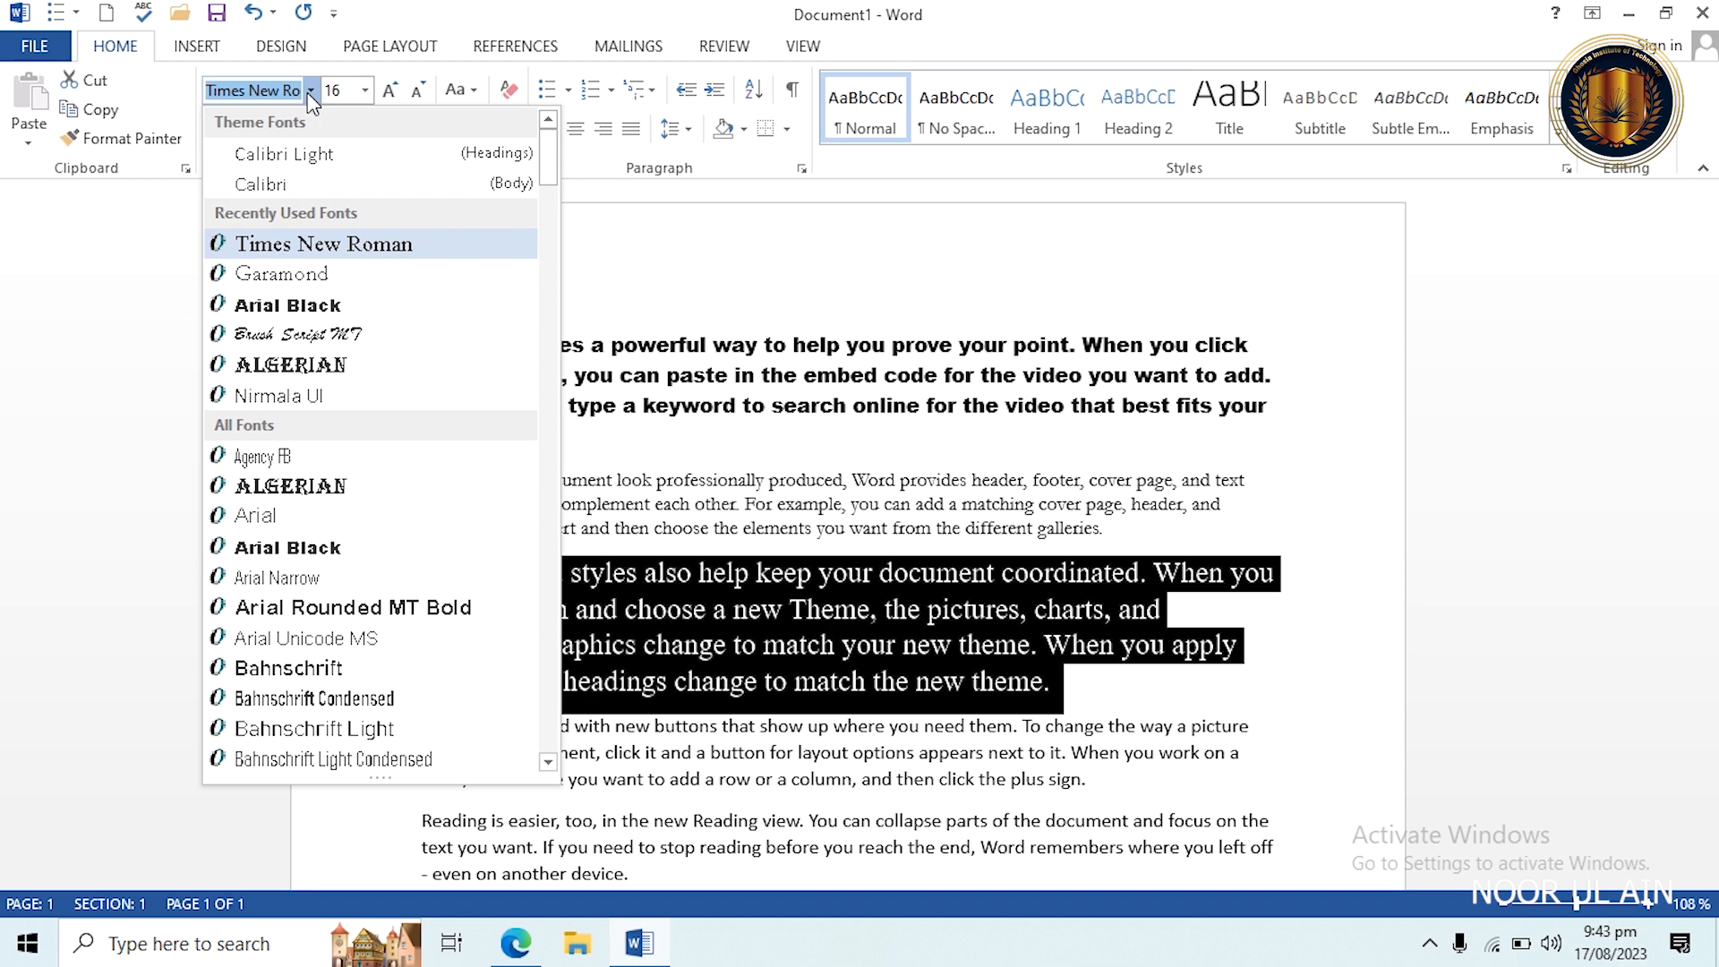
left_click(745, 282)
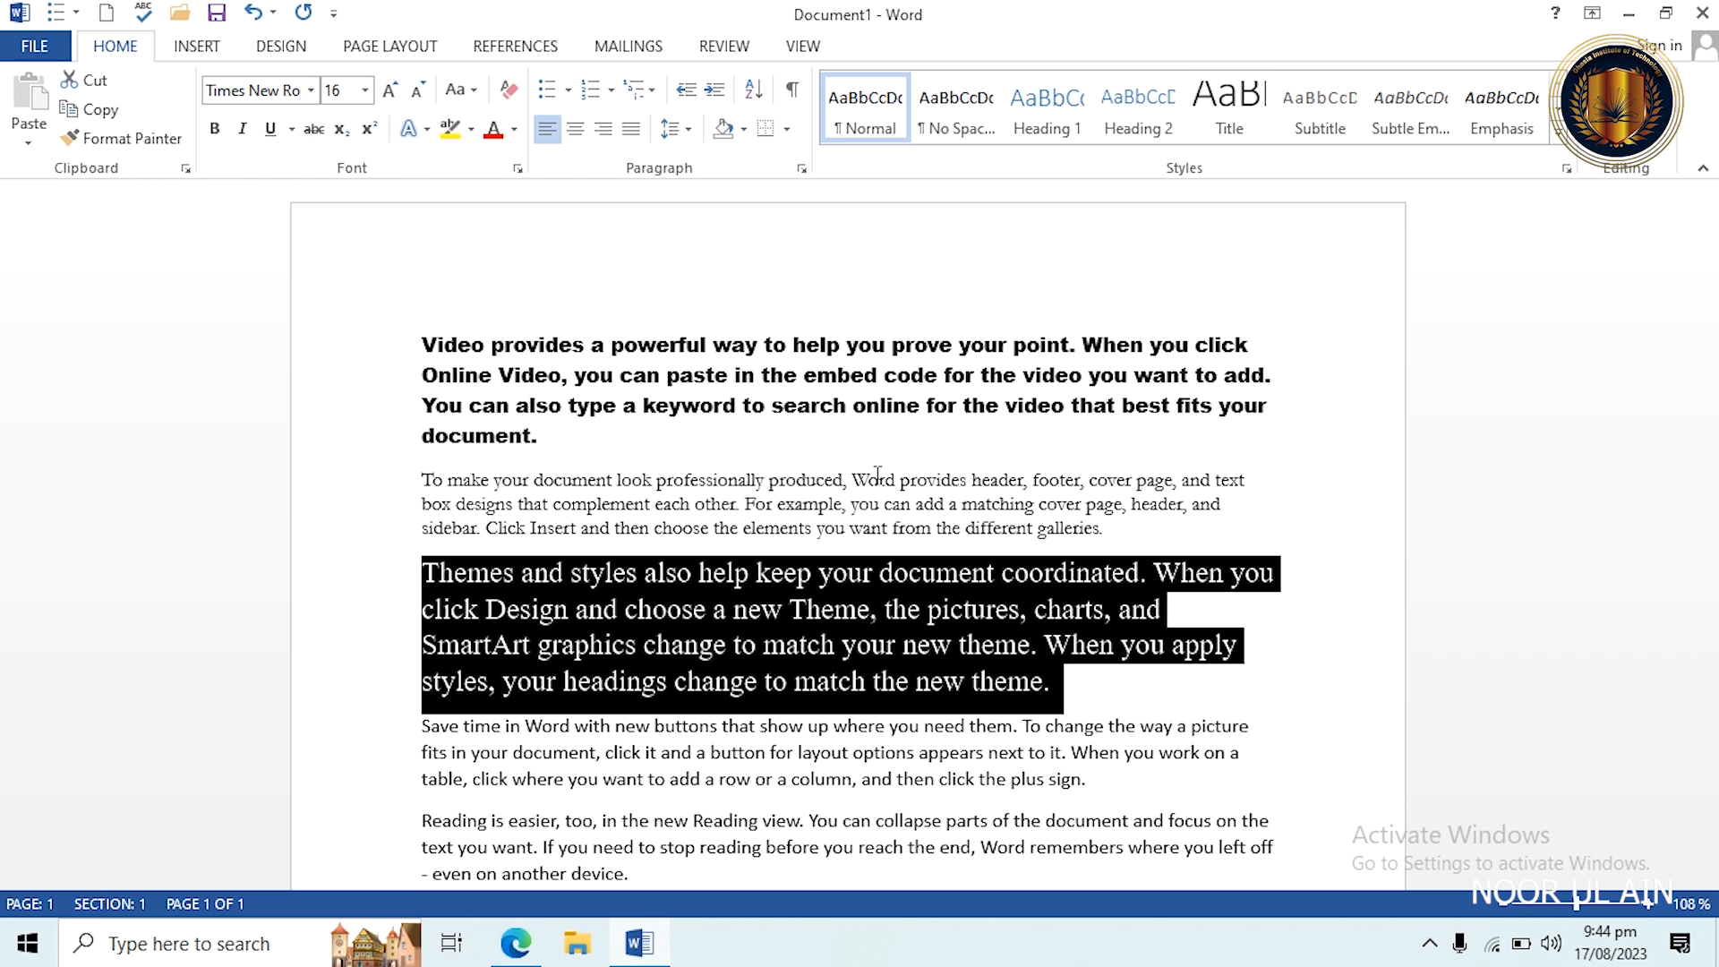
Undo all the font changes back to the =rand() formula, and redo the sample text generation.
key("ctrl+z")
key("ctrl+z")
key("ctrl+z")
key("ctrl+z")
key("ctrl+z")
key("ctrl+z")
key("ctrl+z")
key("ctrl+z")
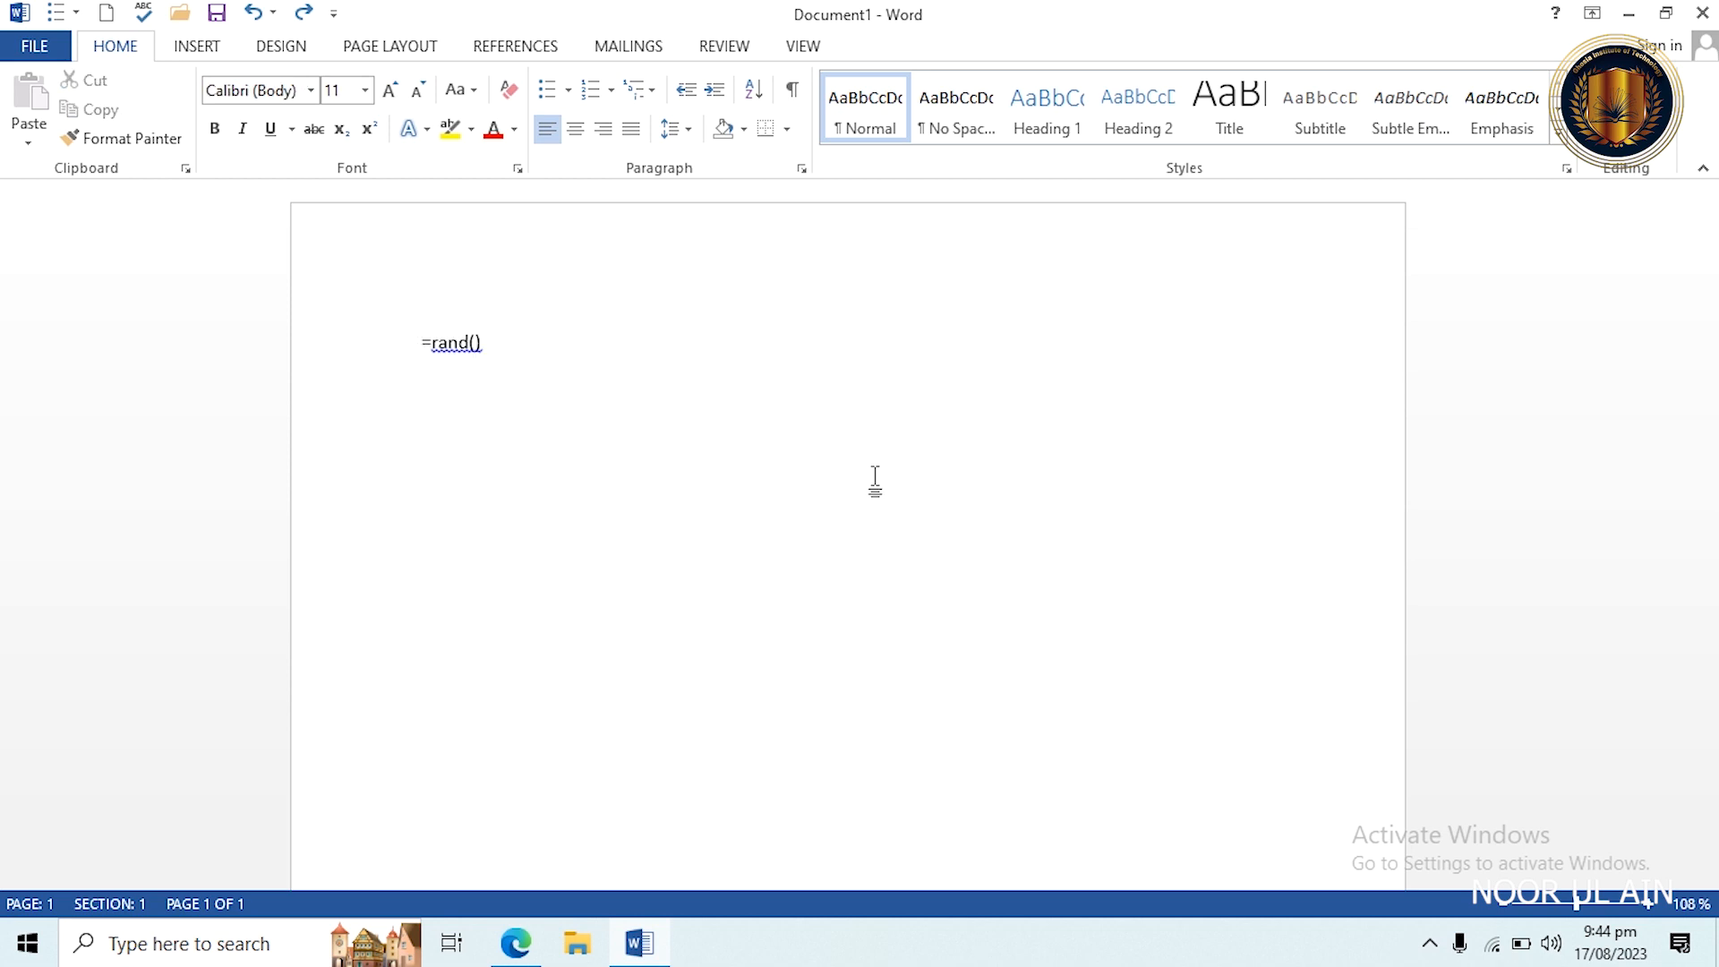
key("ctrl+y")
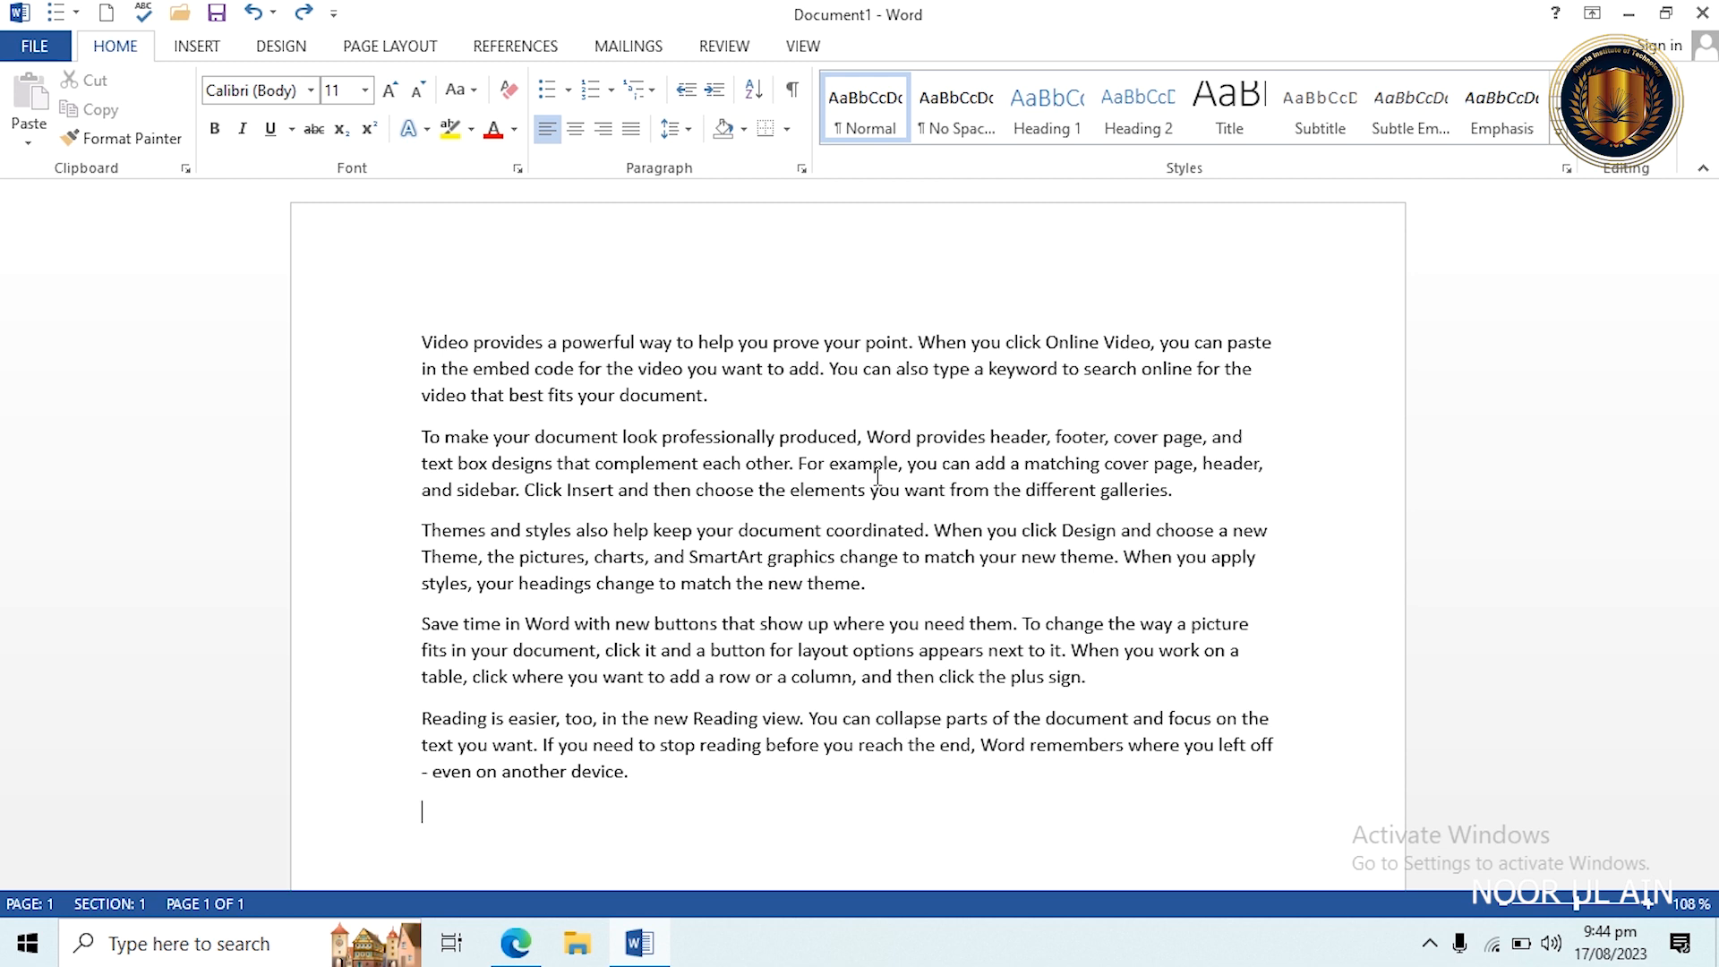
Set the font size of the first paragraph to 16.
triple_click(728, 396)
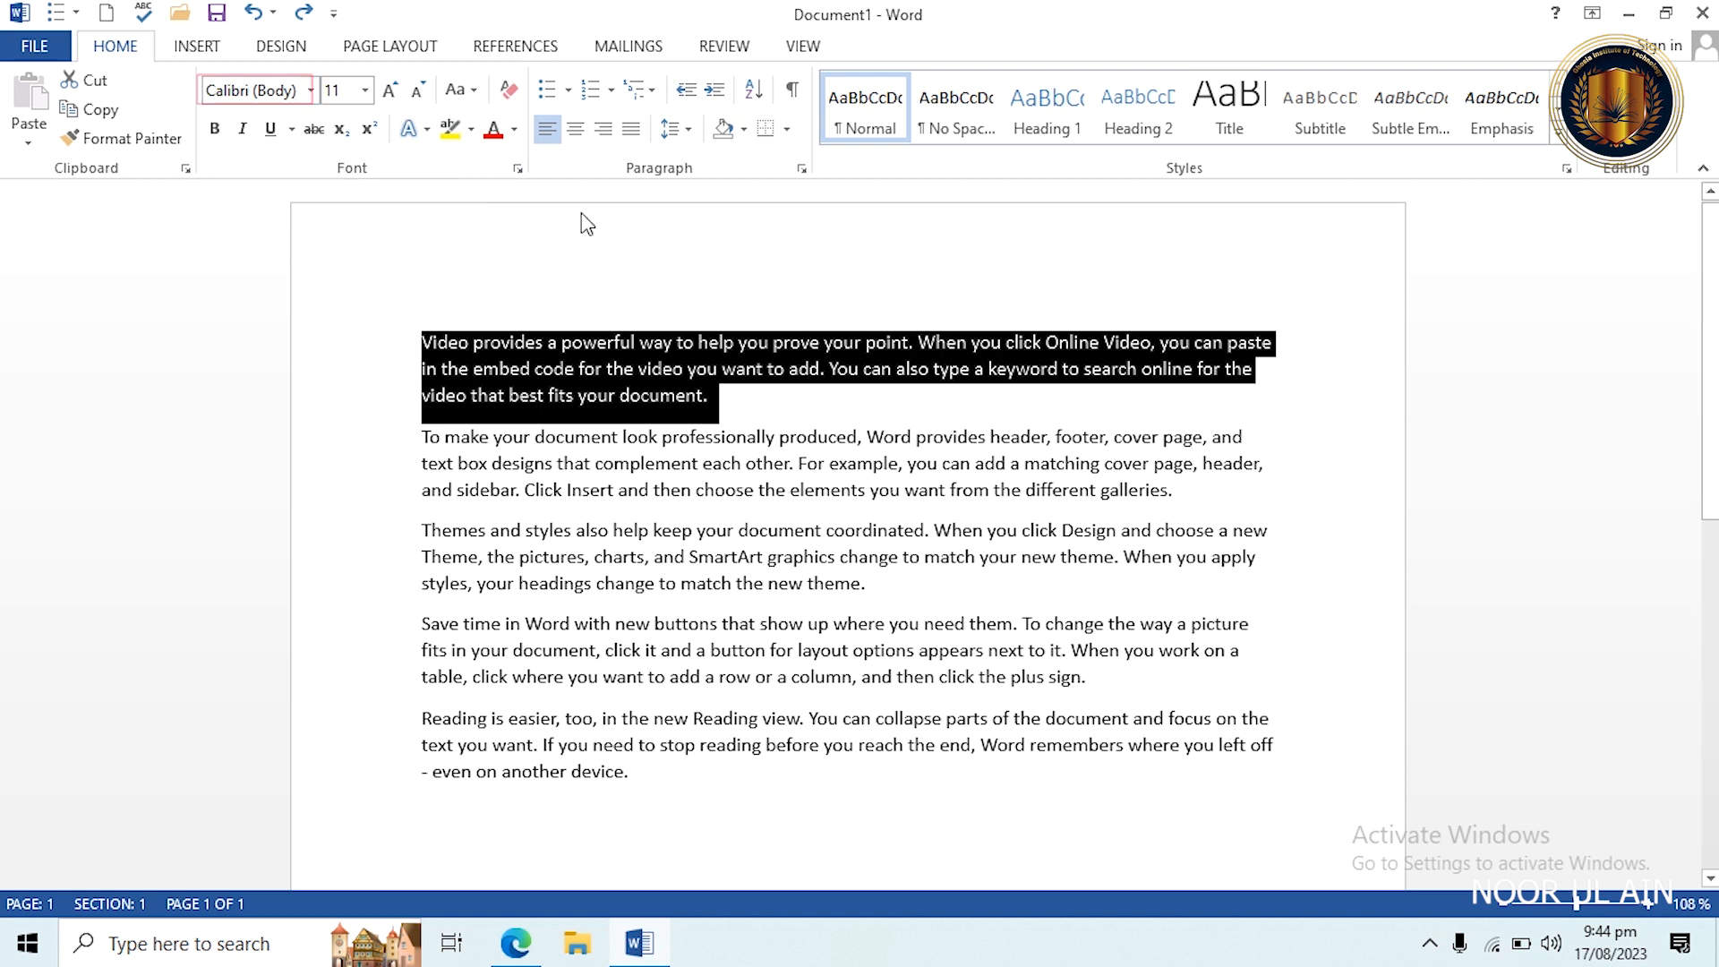
left_click(365, 90)
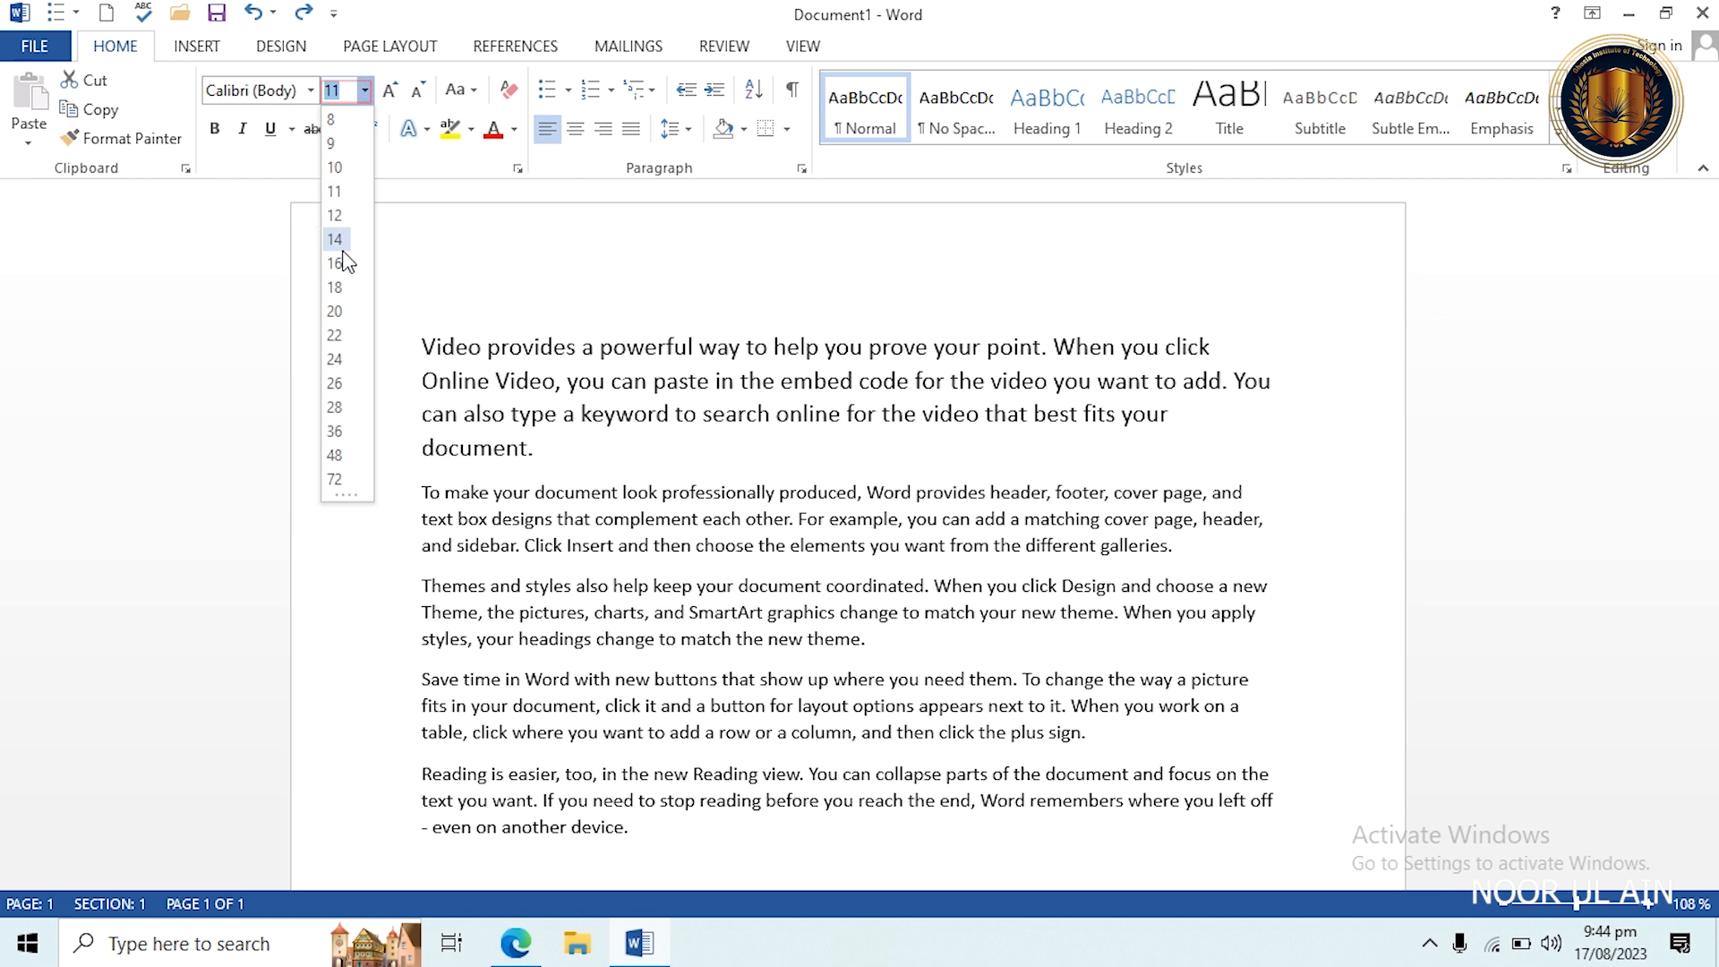
left_click(341, 263)
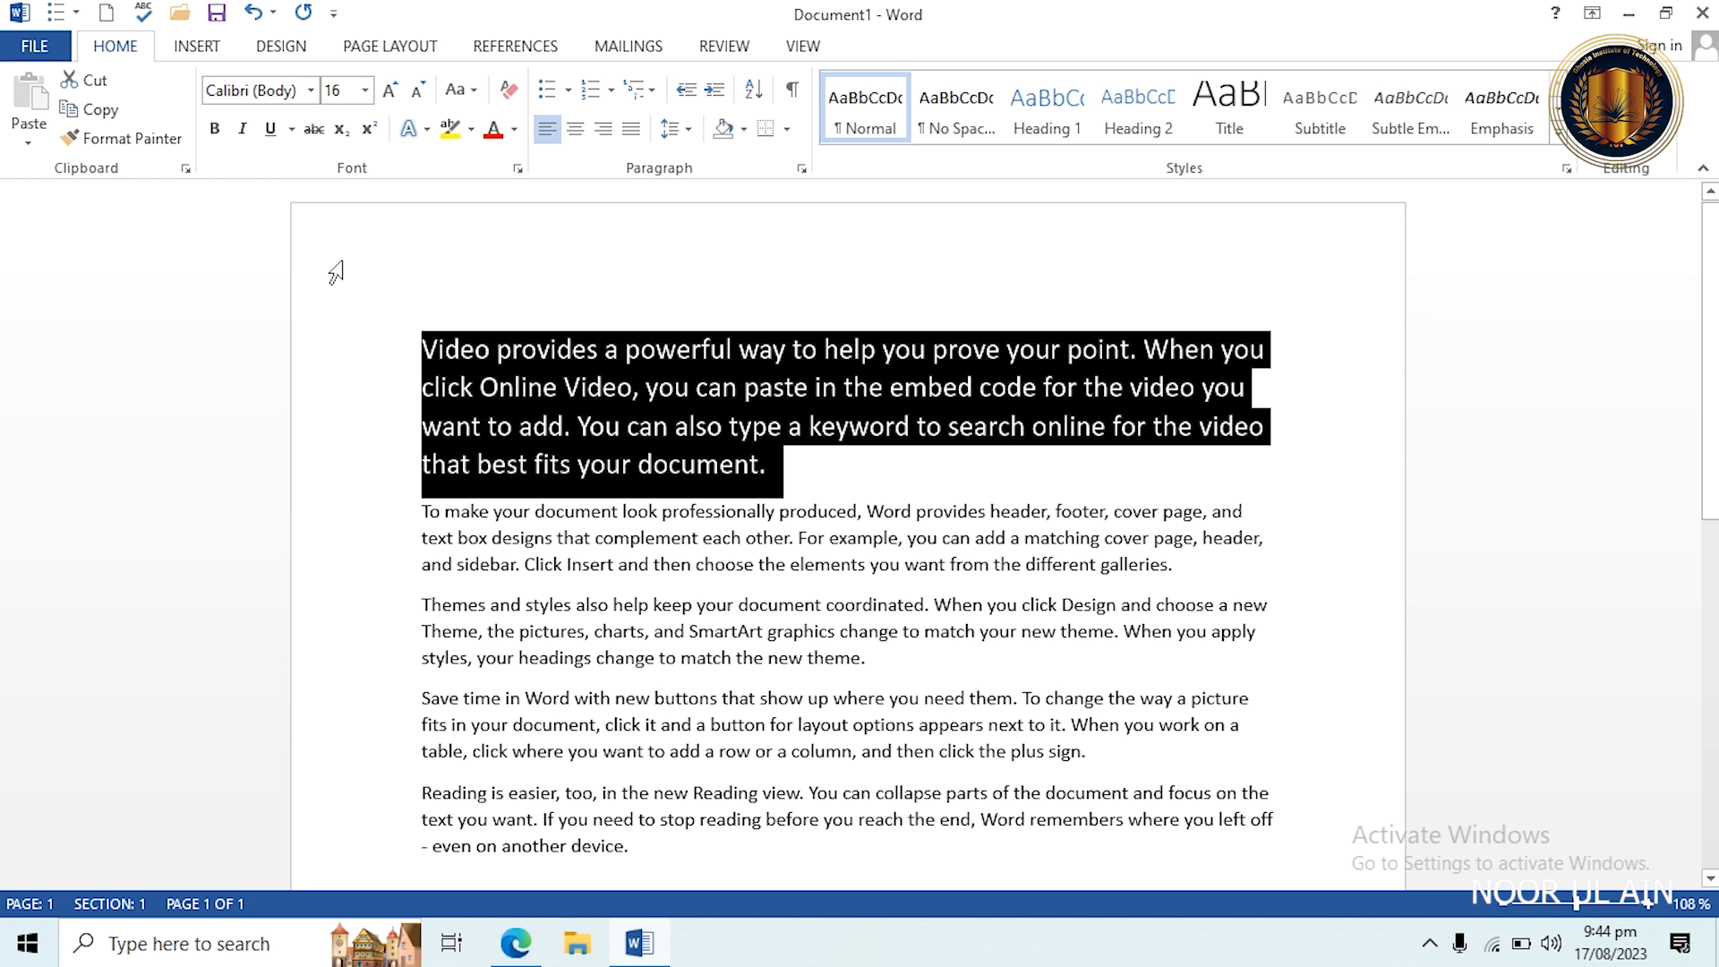
Grow the first paragraph's text stepwise to 24 pt.
left_click(390, 90)
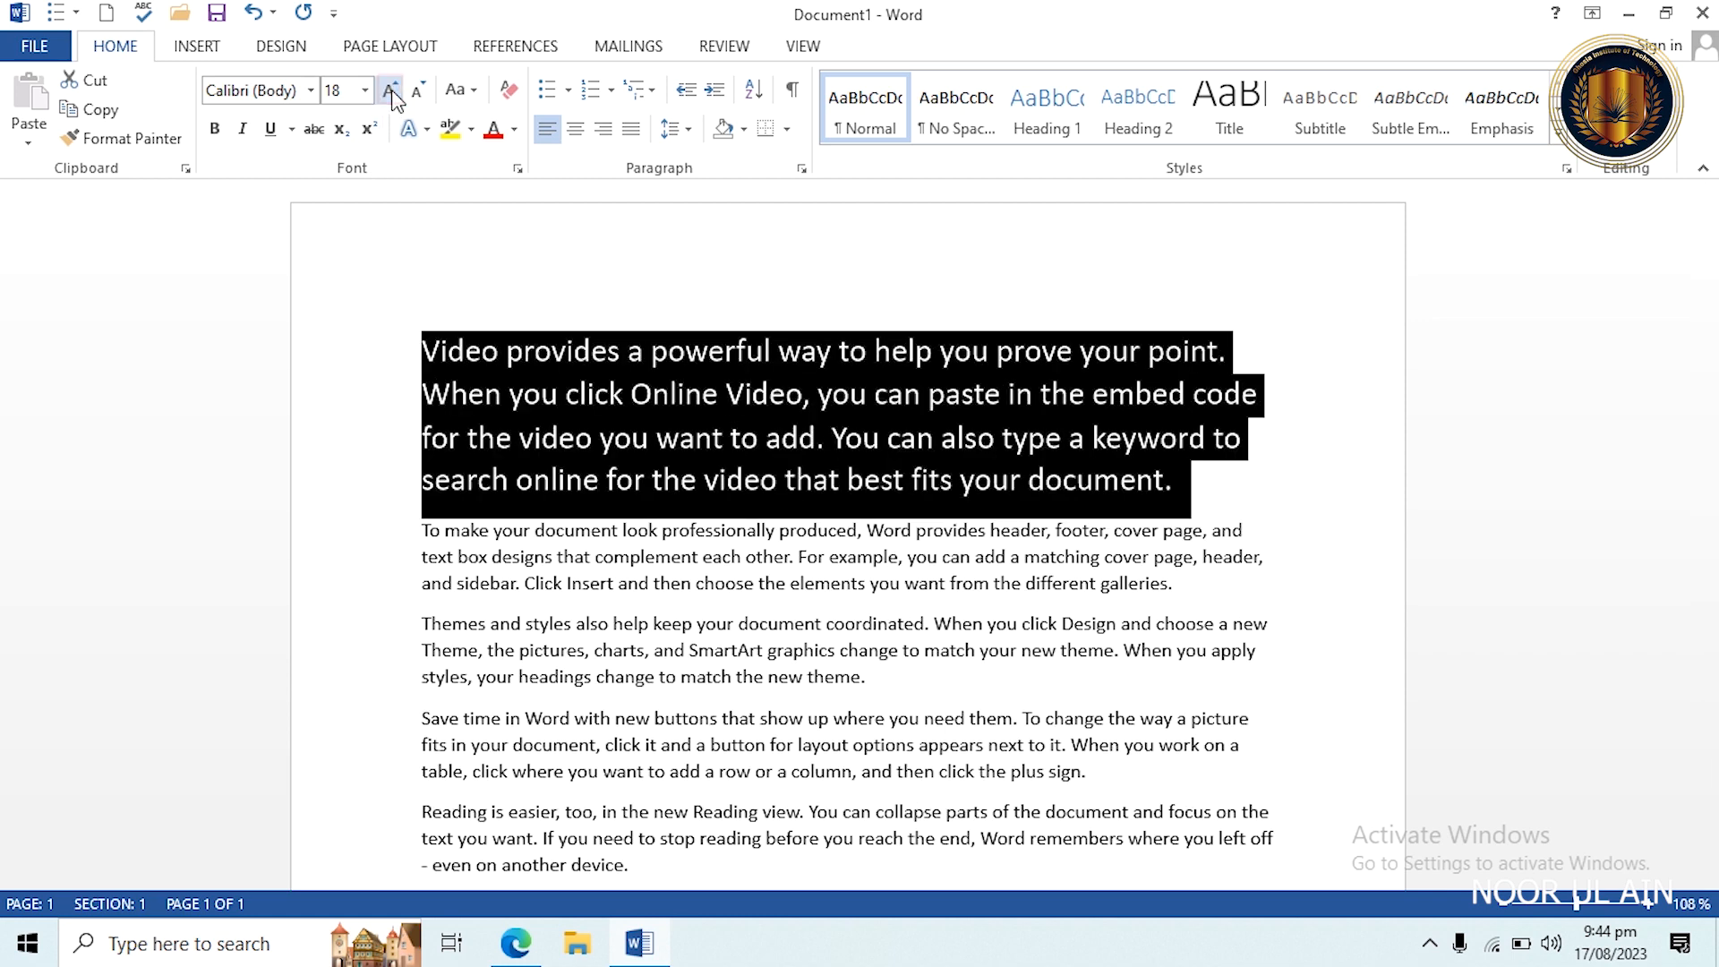
left_click(391, 91)
left_click(391, 91)
left_click(391, 90)
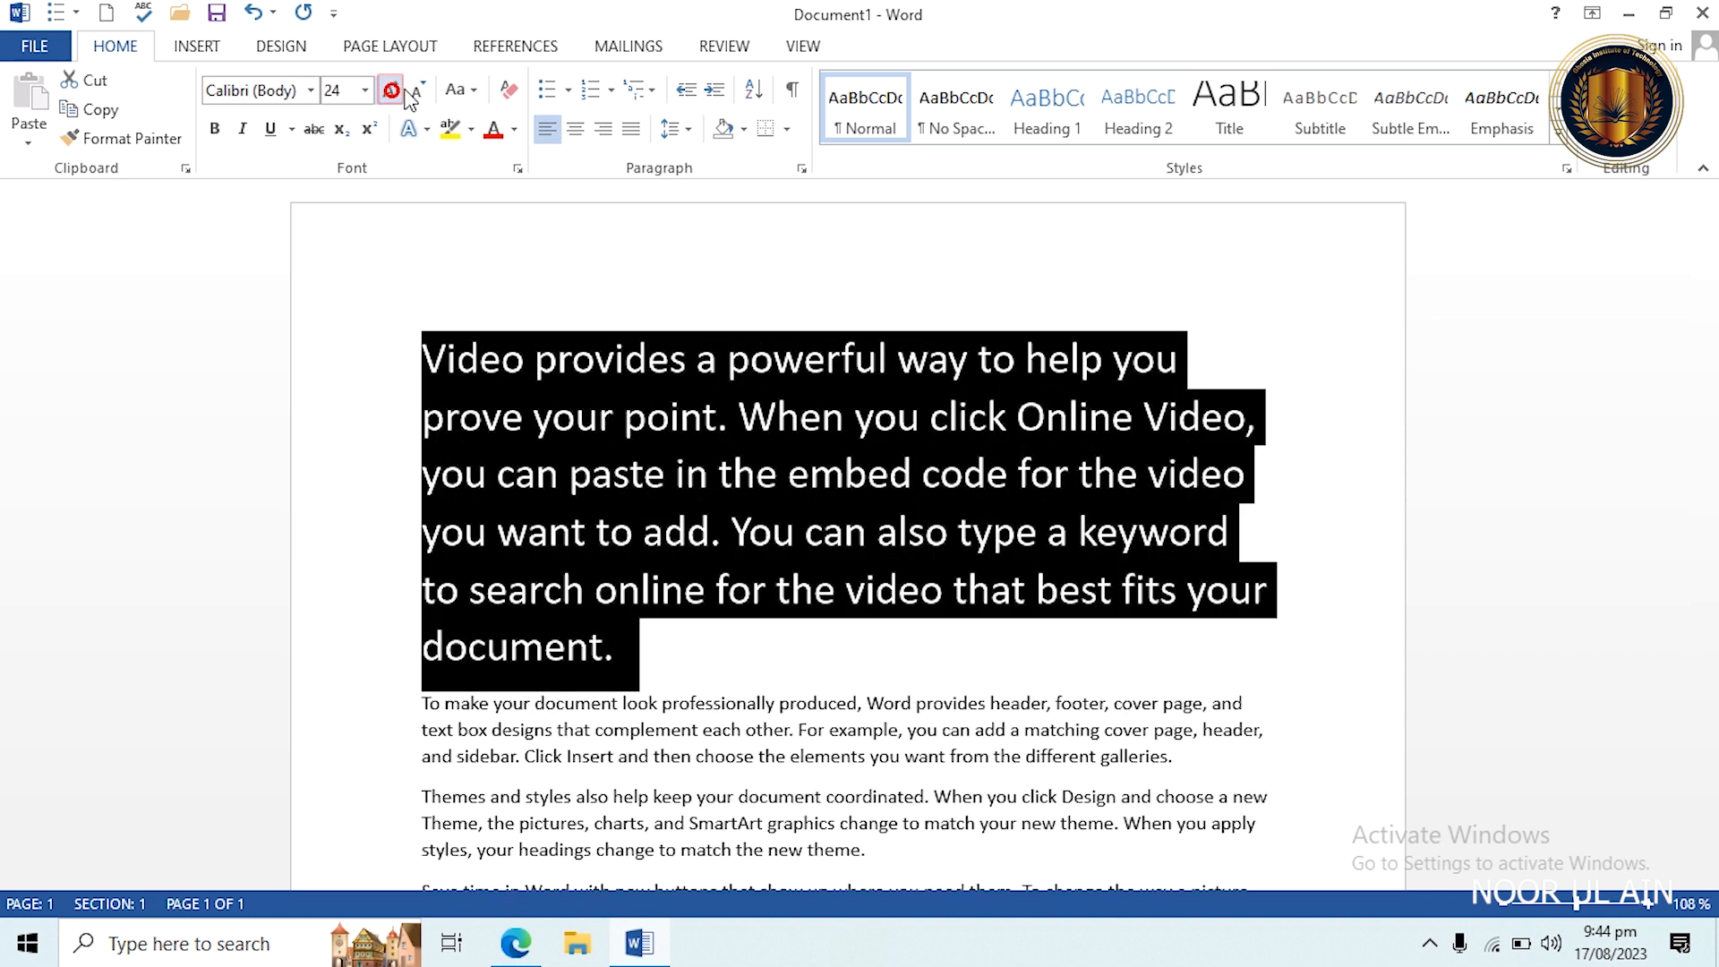
Shrink the first paragraph's text stepwise to 14 pt.
left_click(413, 91)
left_click(413, 91)
left_click(414, 90)
left_click(413, 90)
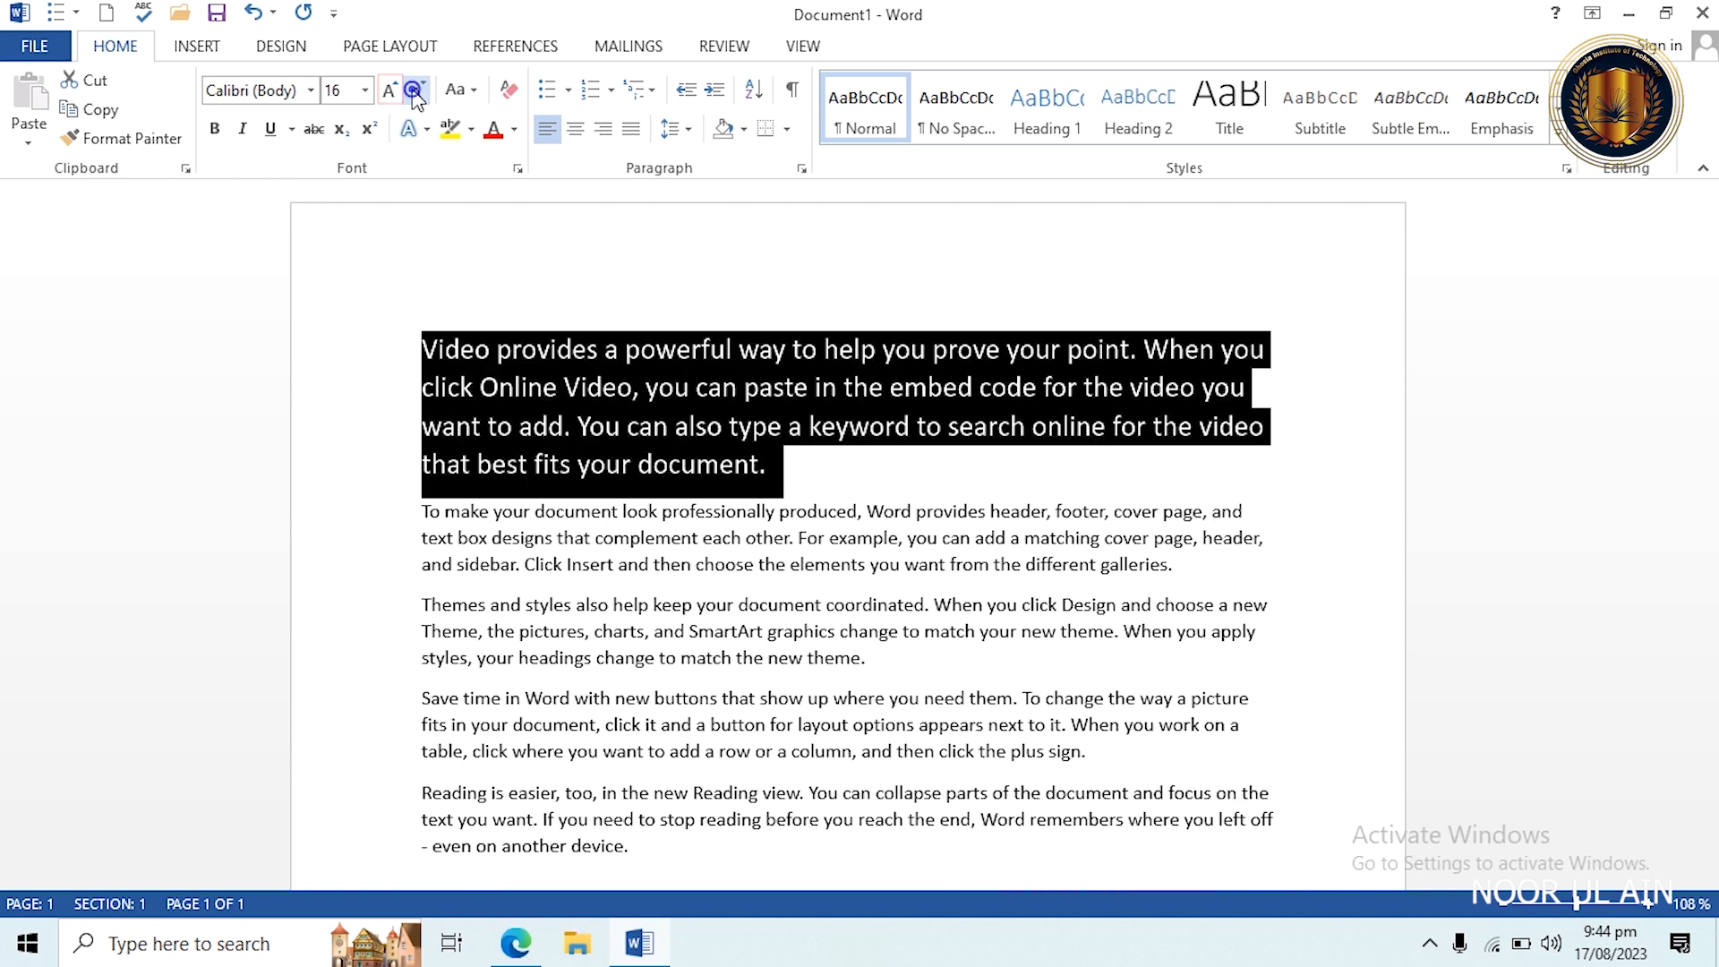
left_click(413, 91)
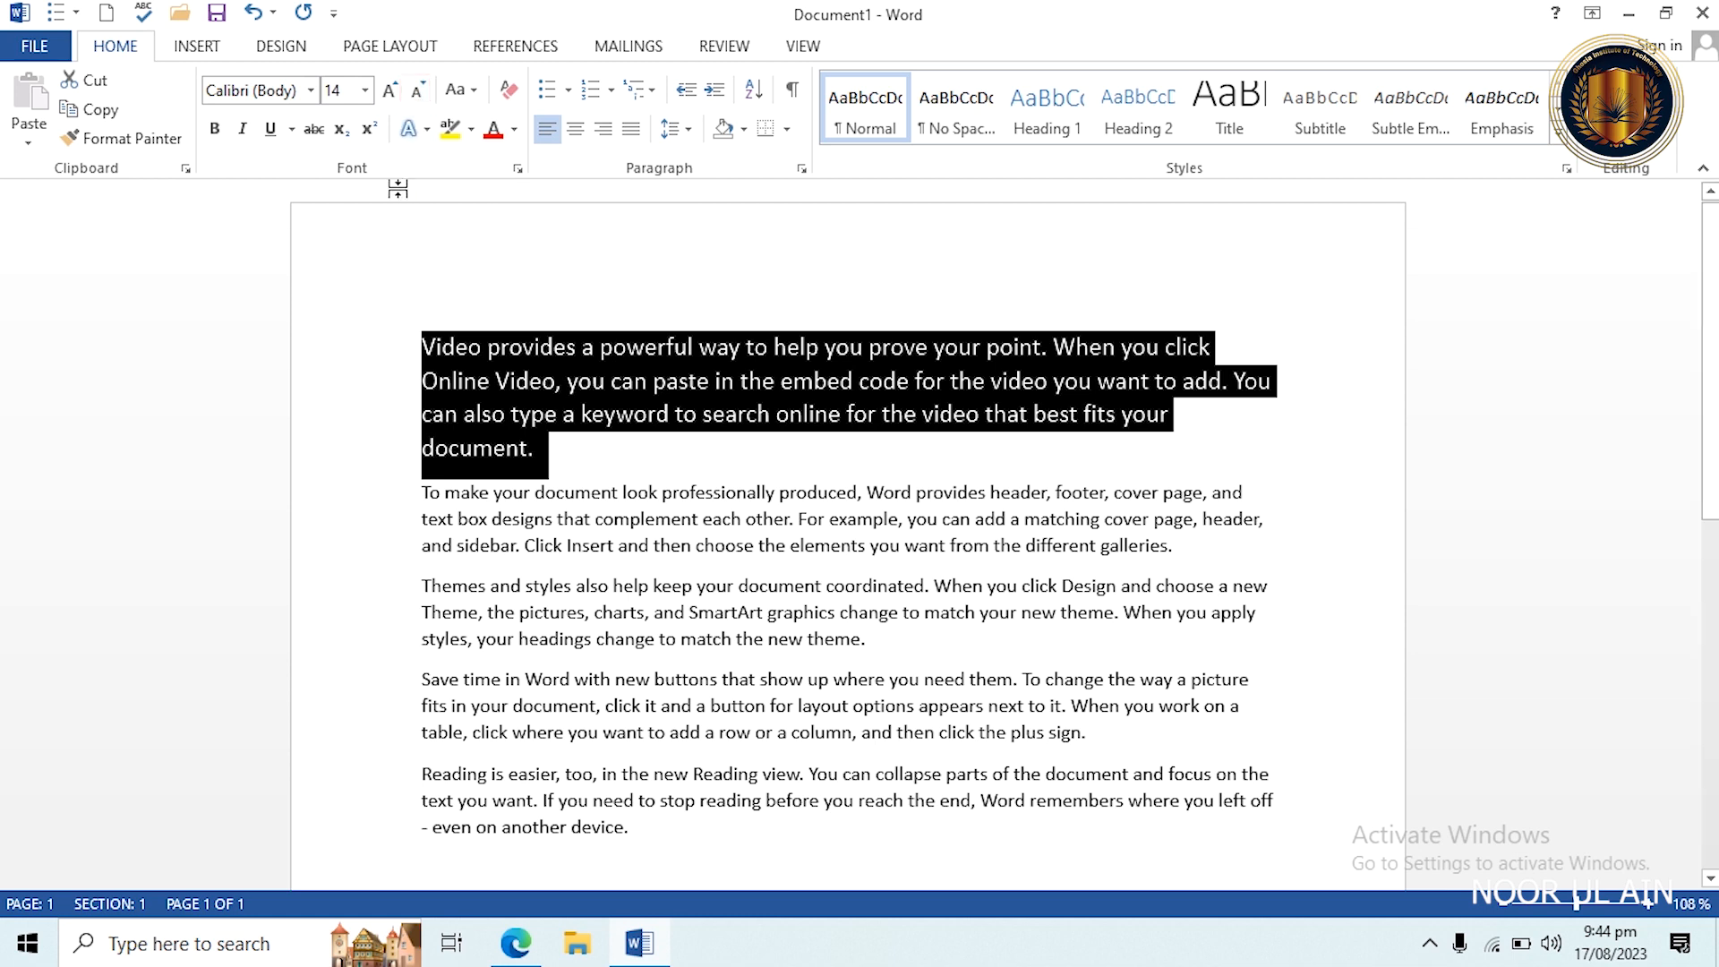
Make the first sentence, "Video provides a powerful way to help you prove your point.", bold.
left_click(507, 358)
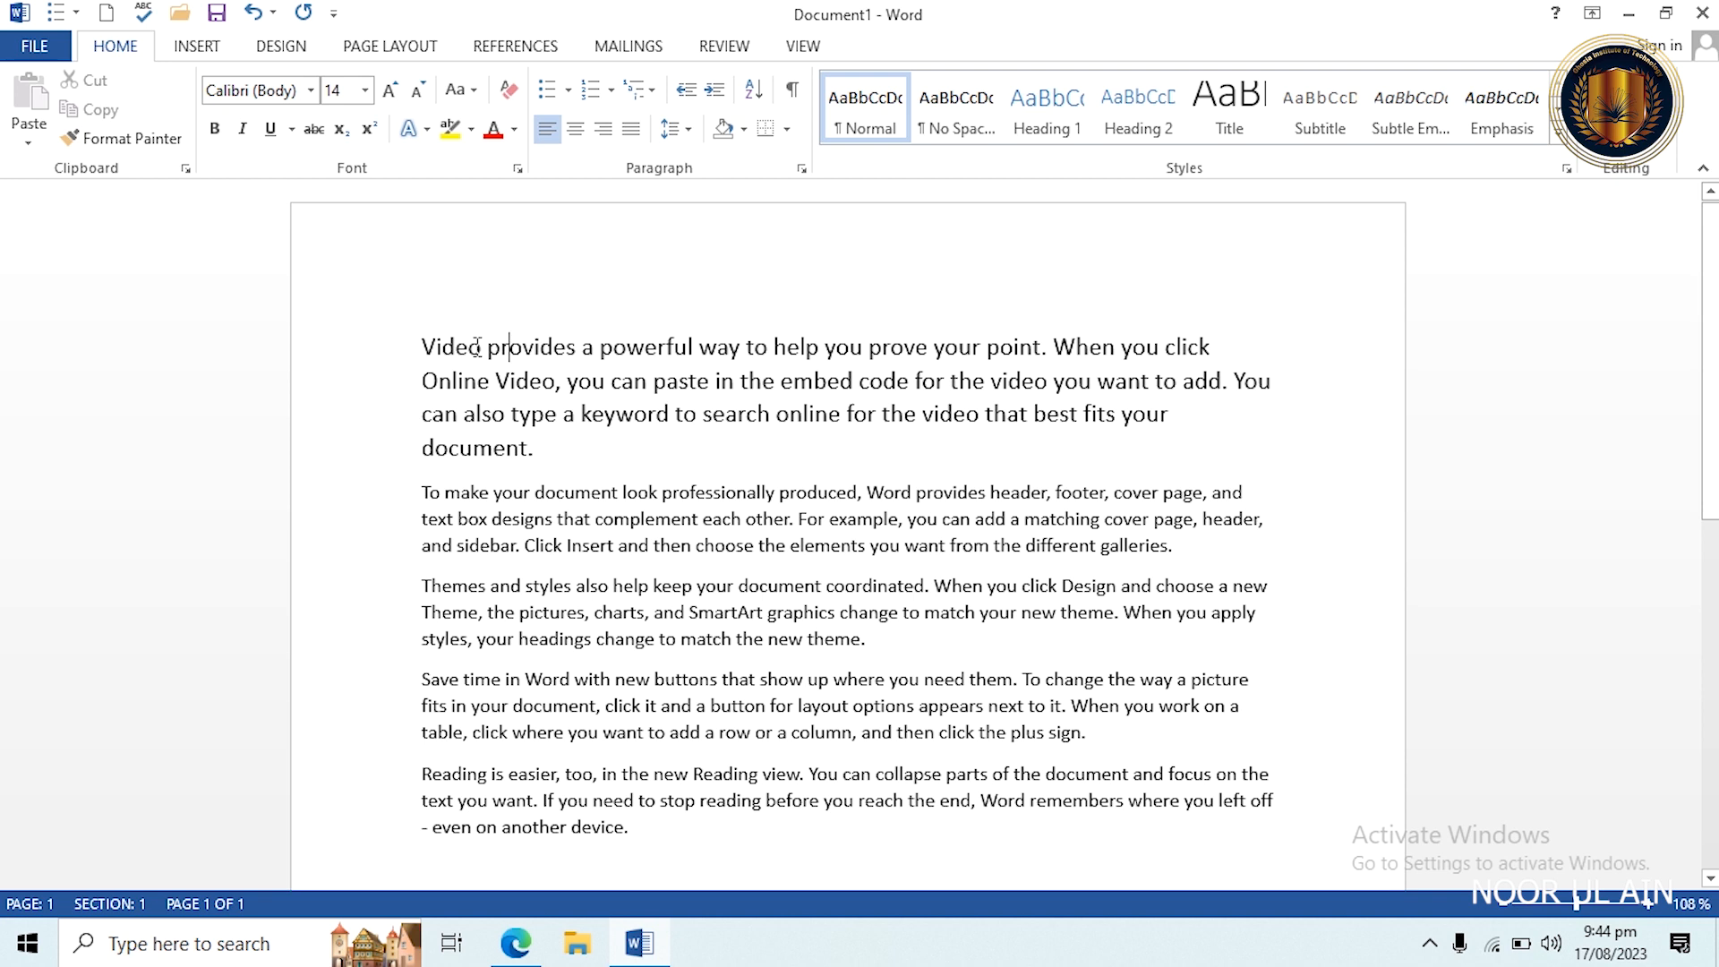
left_click(1044, 350)
triple_click(1047, 347)
left_click_drag(1049, 349, 393, 349)
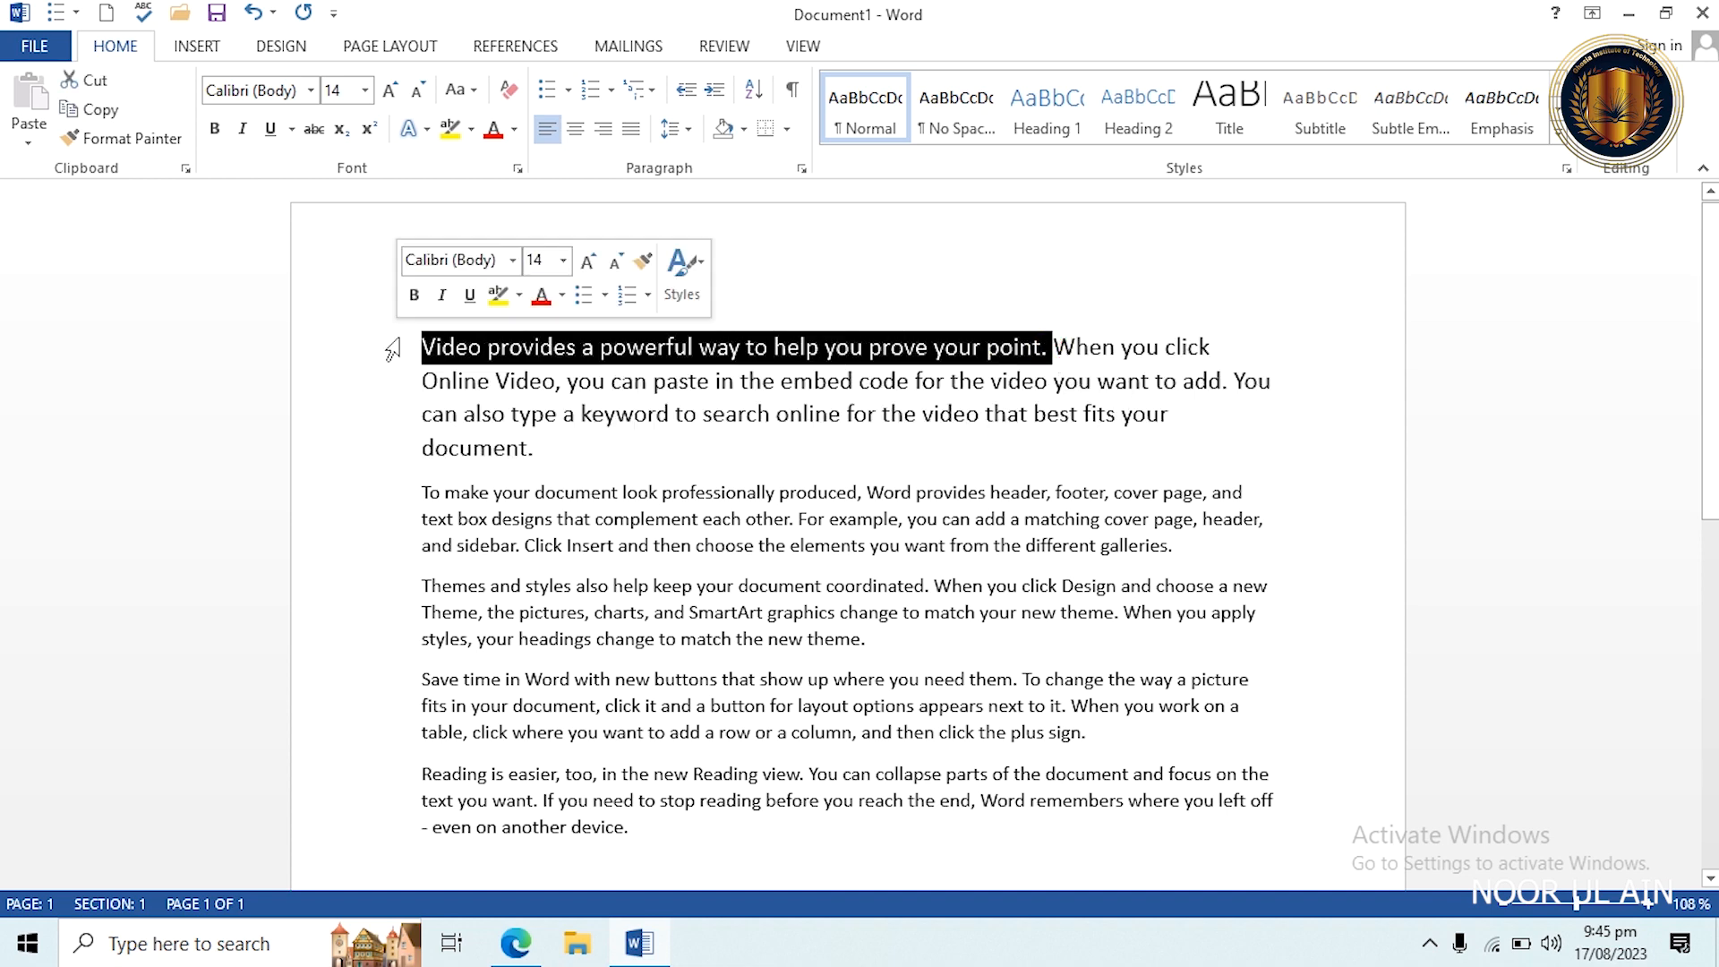
left_click(218, 136)
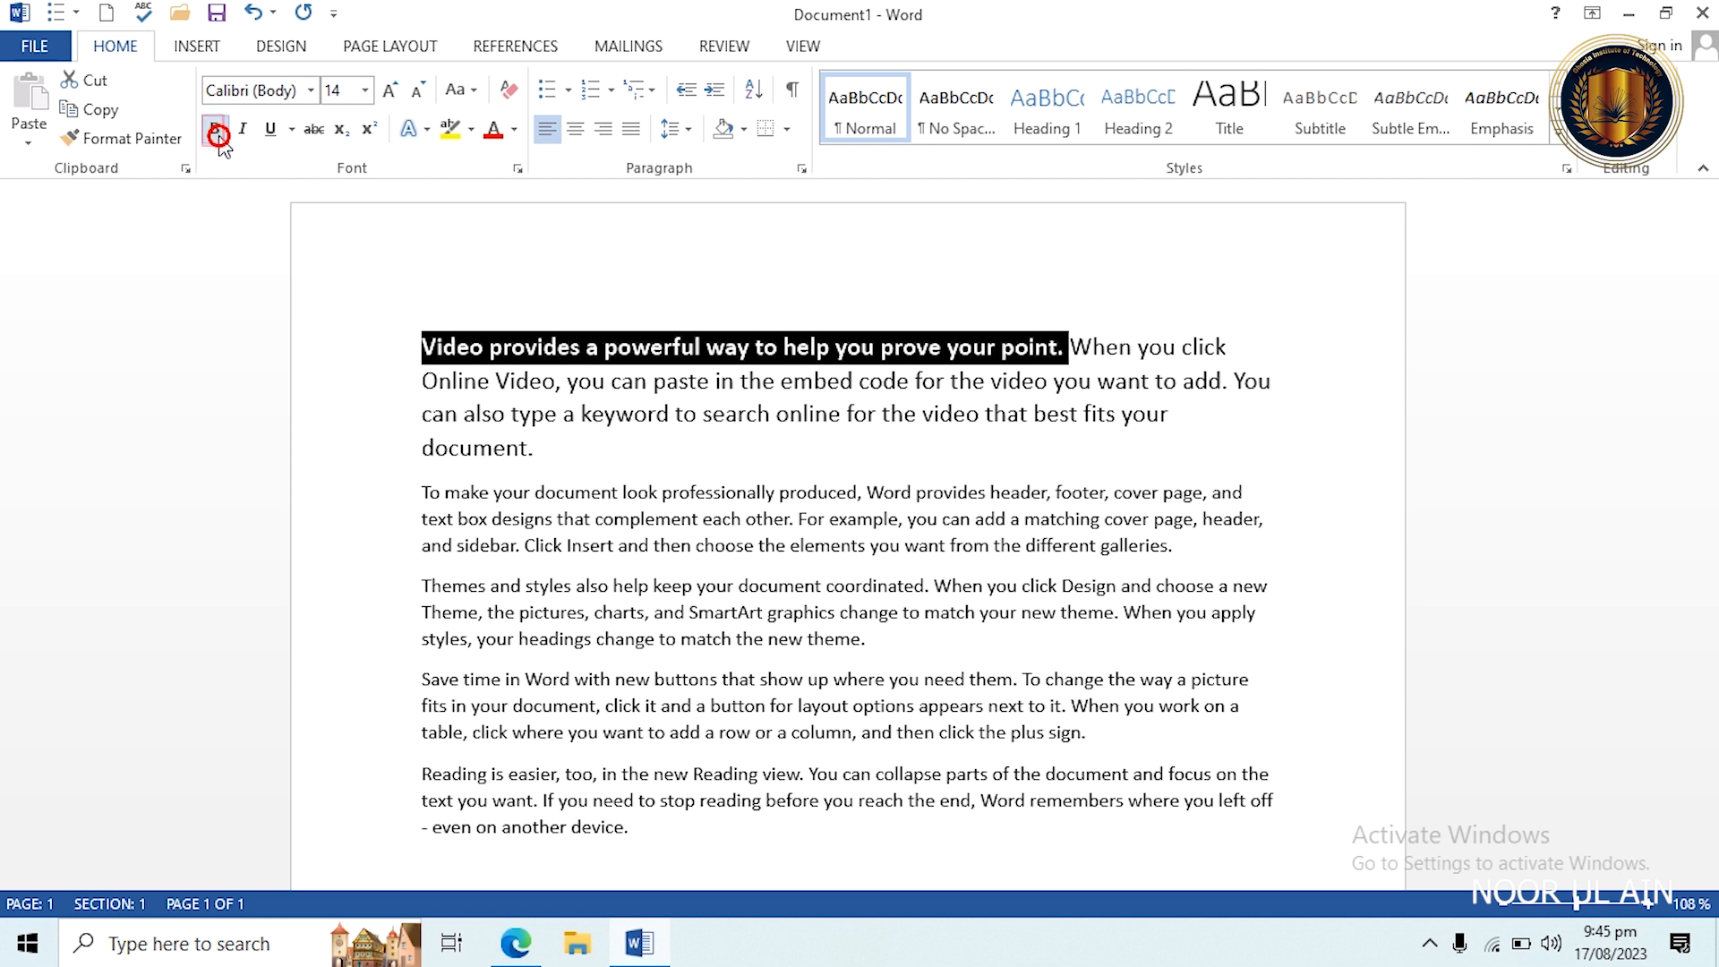
left_click(691, 465)
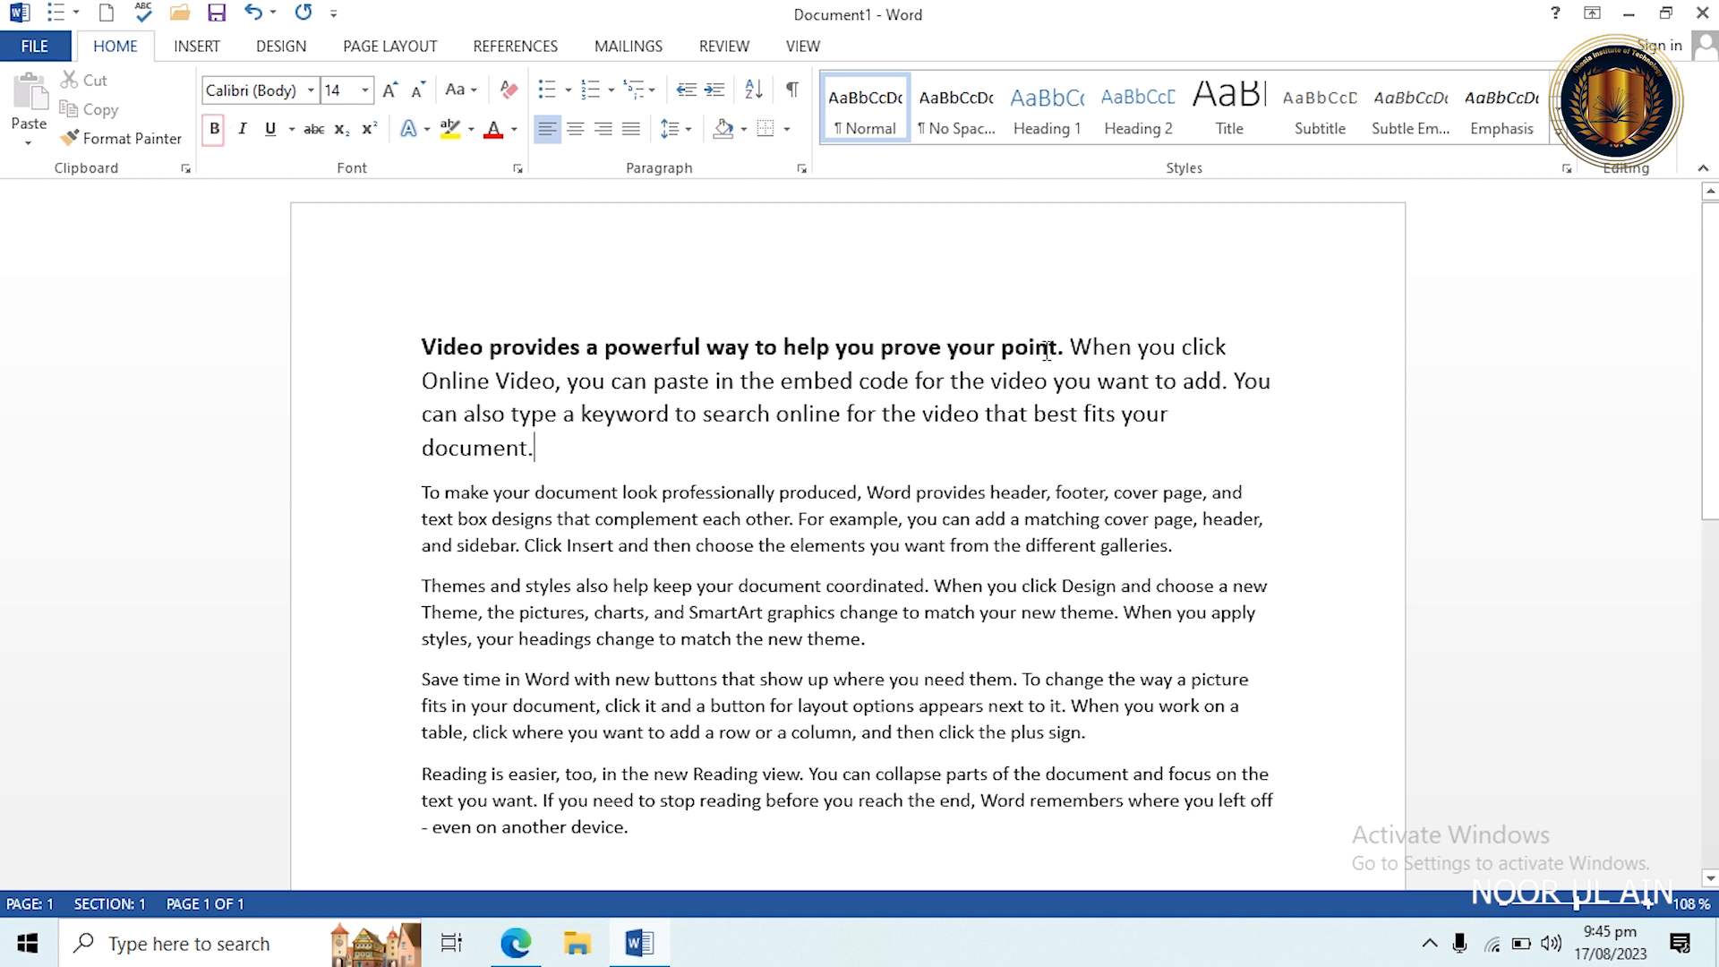
Remove the bold formatting from the first sentence of the first paragraph.
left_click(1070, 349, "shift")
double_click(1073, 351)
double_click(1063, 347)
left_click(1070, 348)
left_click_drag(1070, 347, 344, 345)
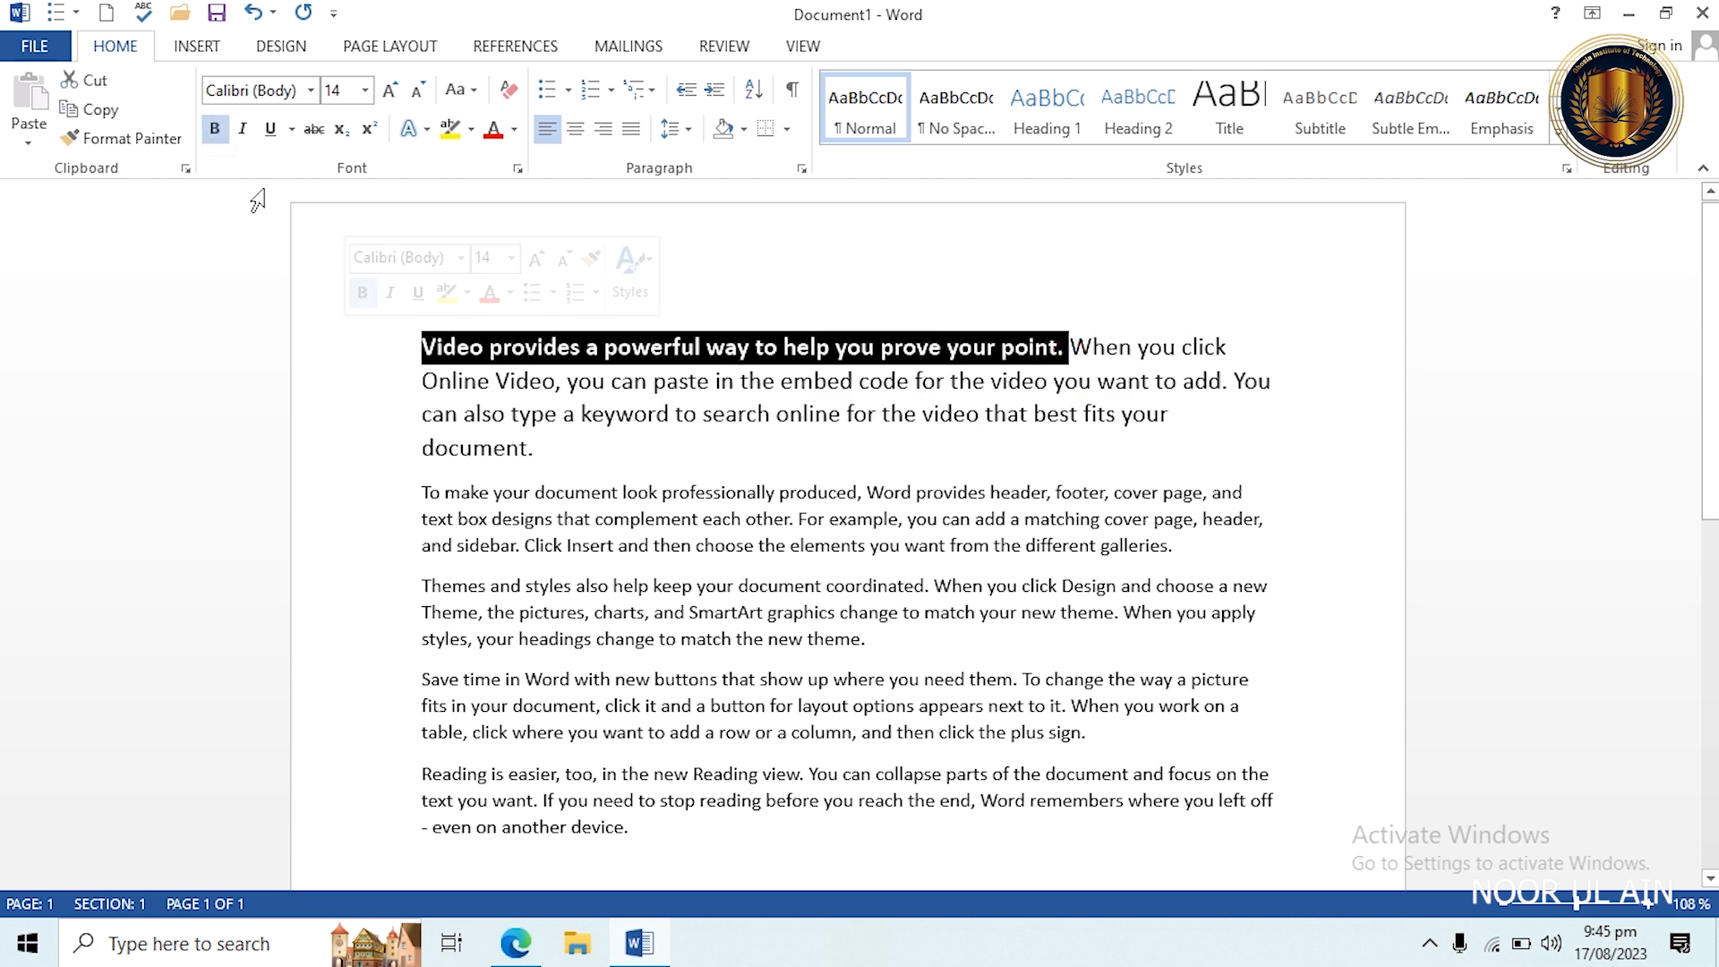
left_click(215, 129)
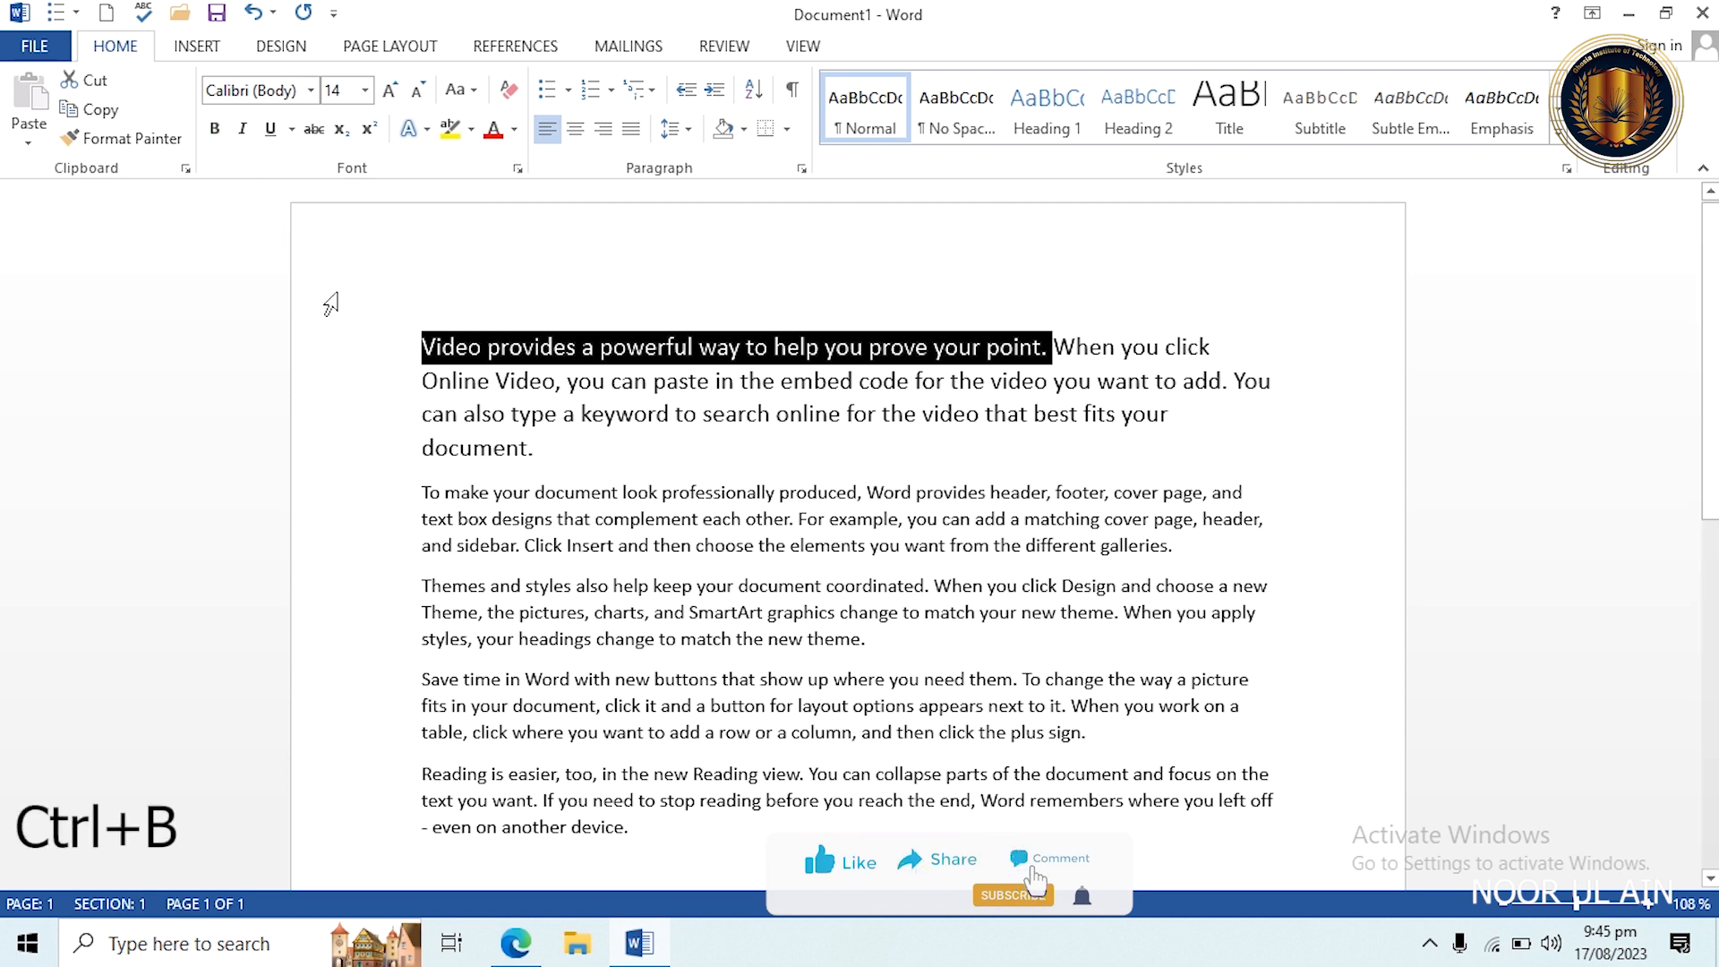
Make the first sentence of the first paragraph bold and remove the bold again.
key("ctrl+b")
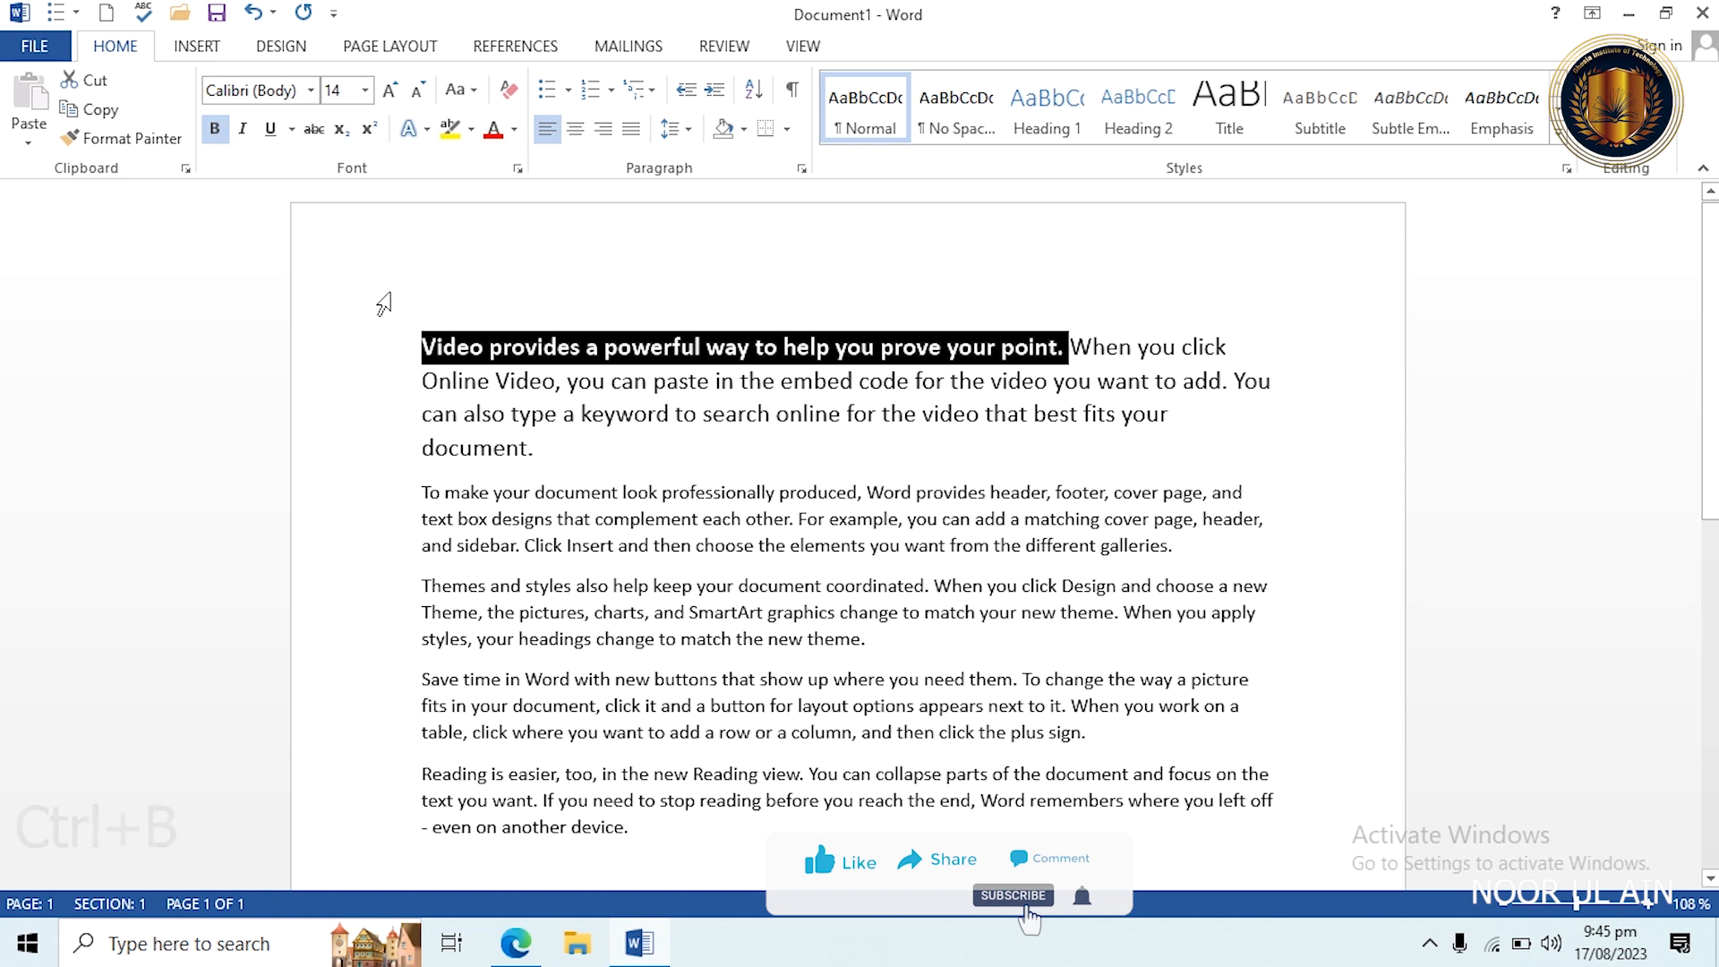
key("ctrl+b")
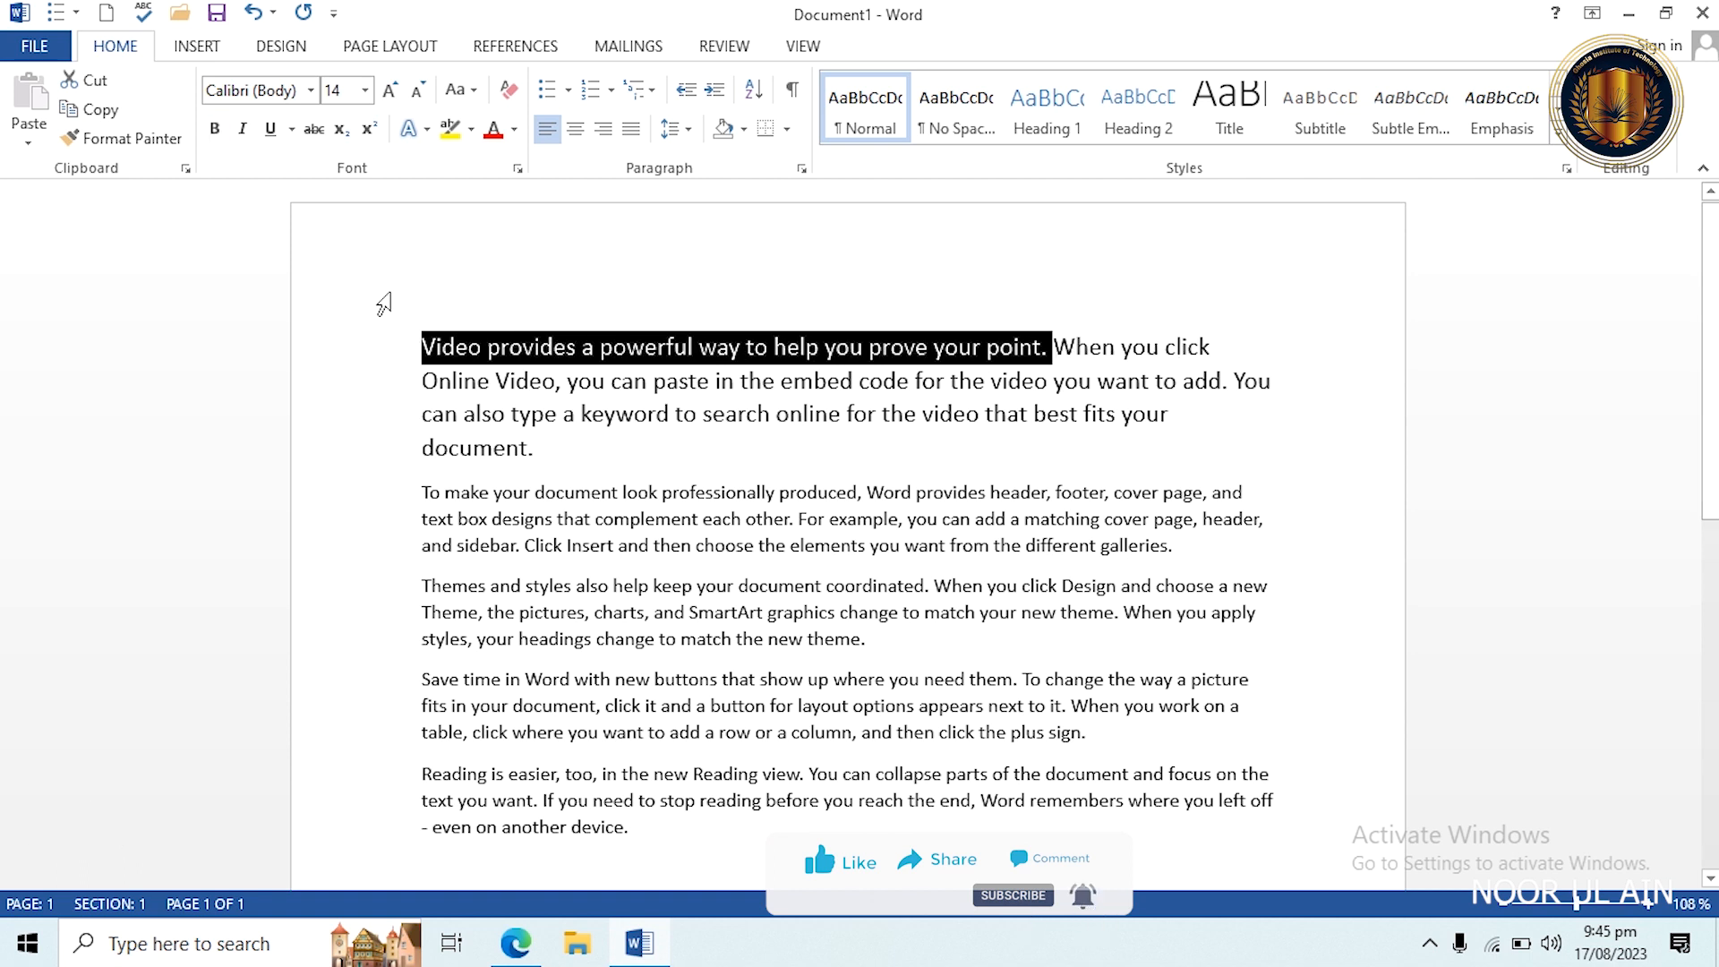
Italicize the first paragraph's opening sentence and remove the italics again.
left_click(243, 130)
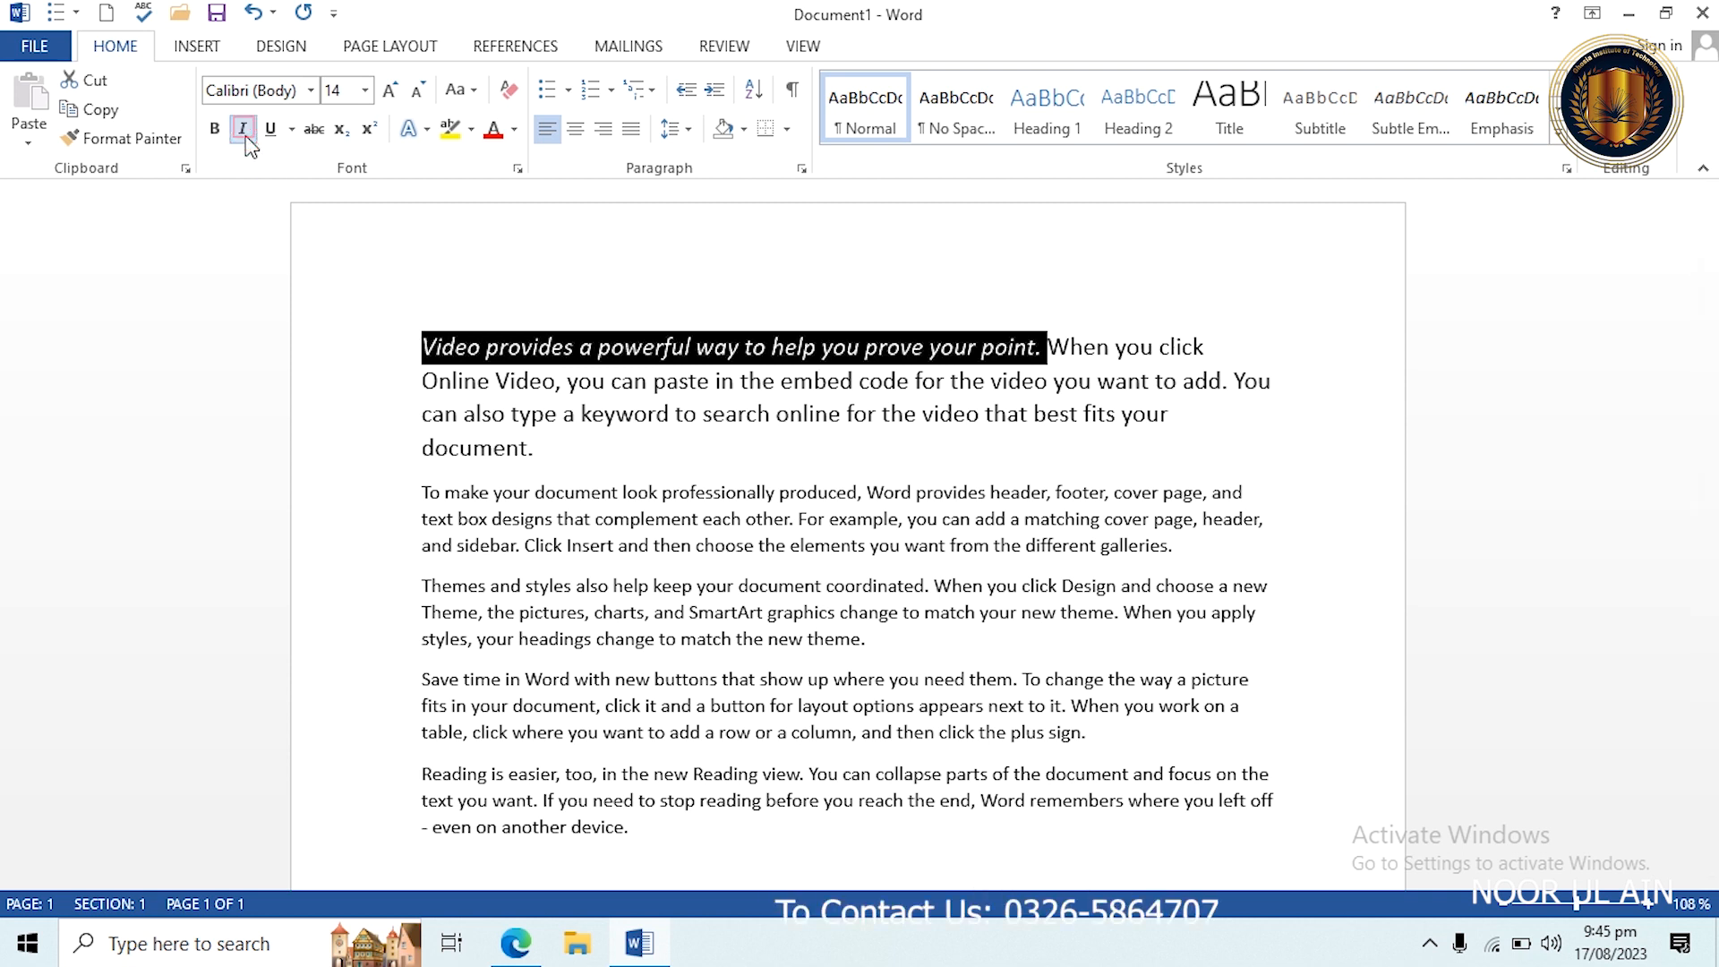
left_click(625, 362)
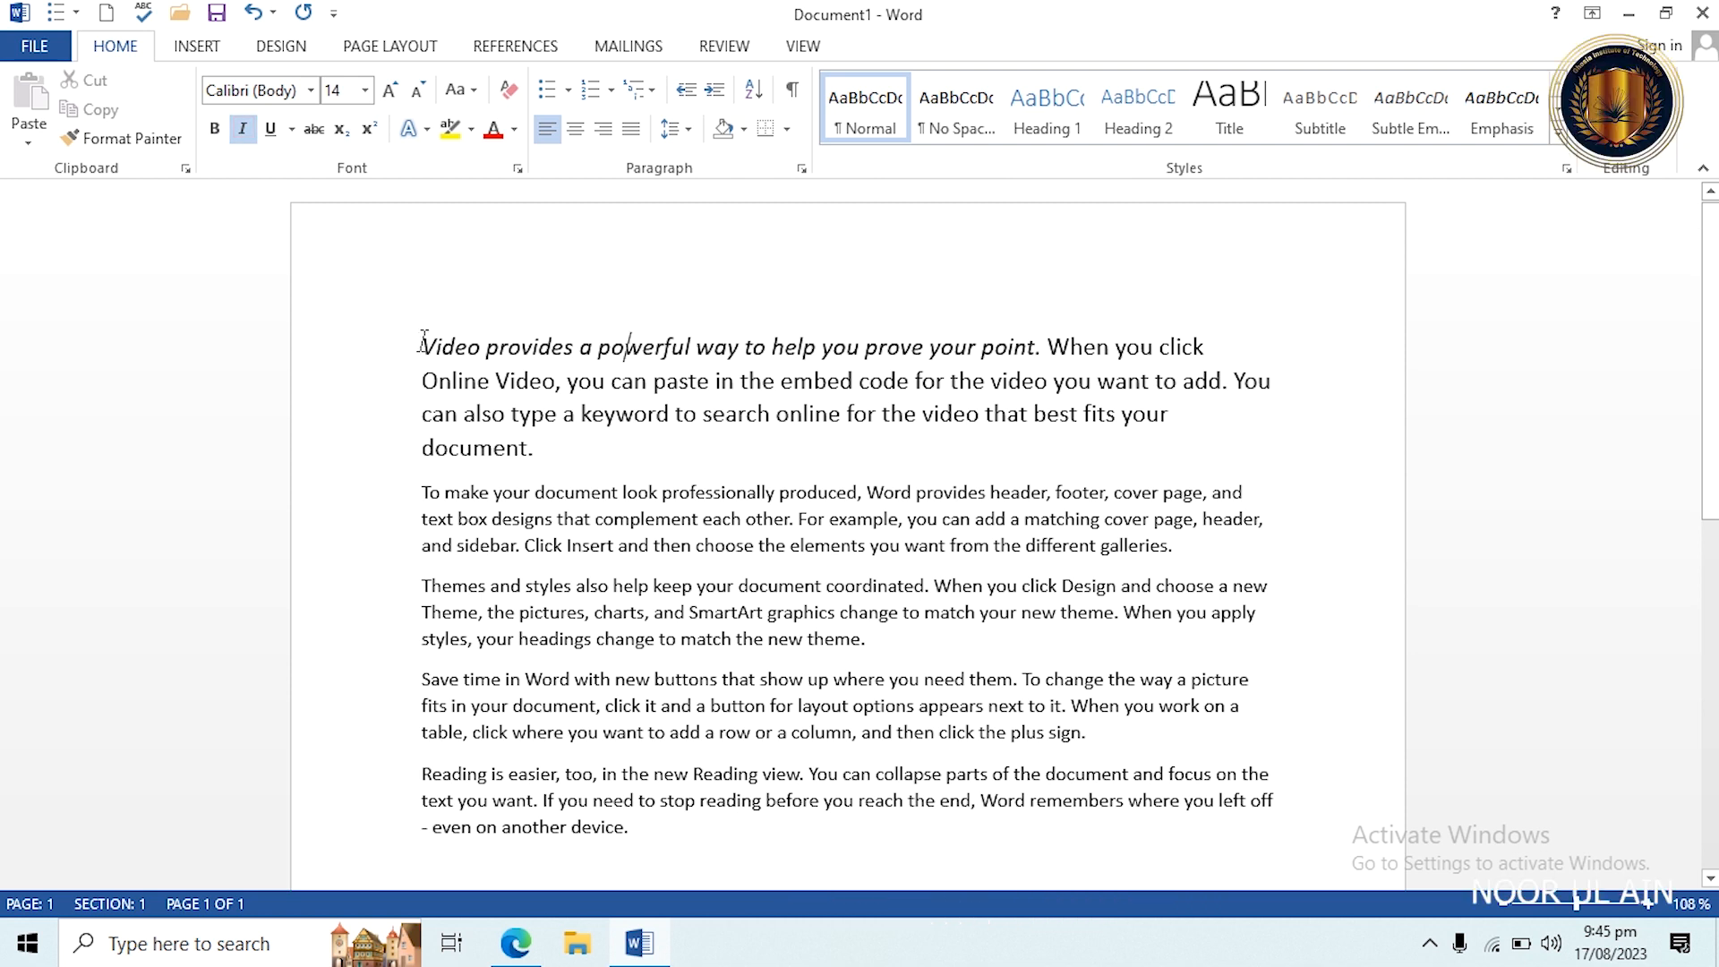
left_click_drag(424, 339, 1046, 348)
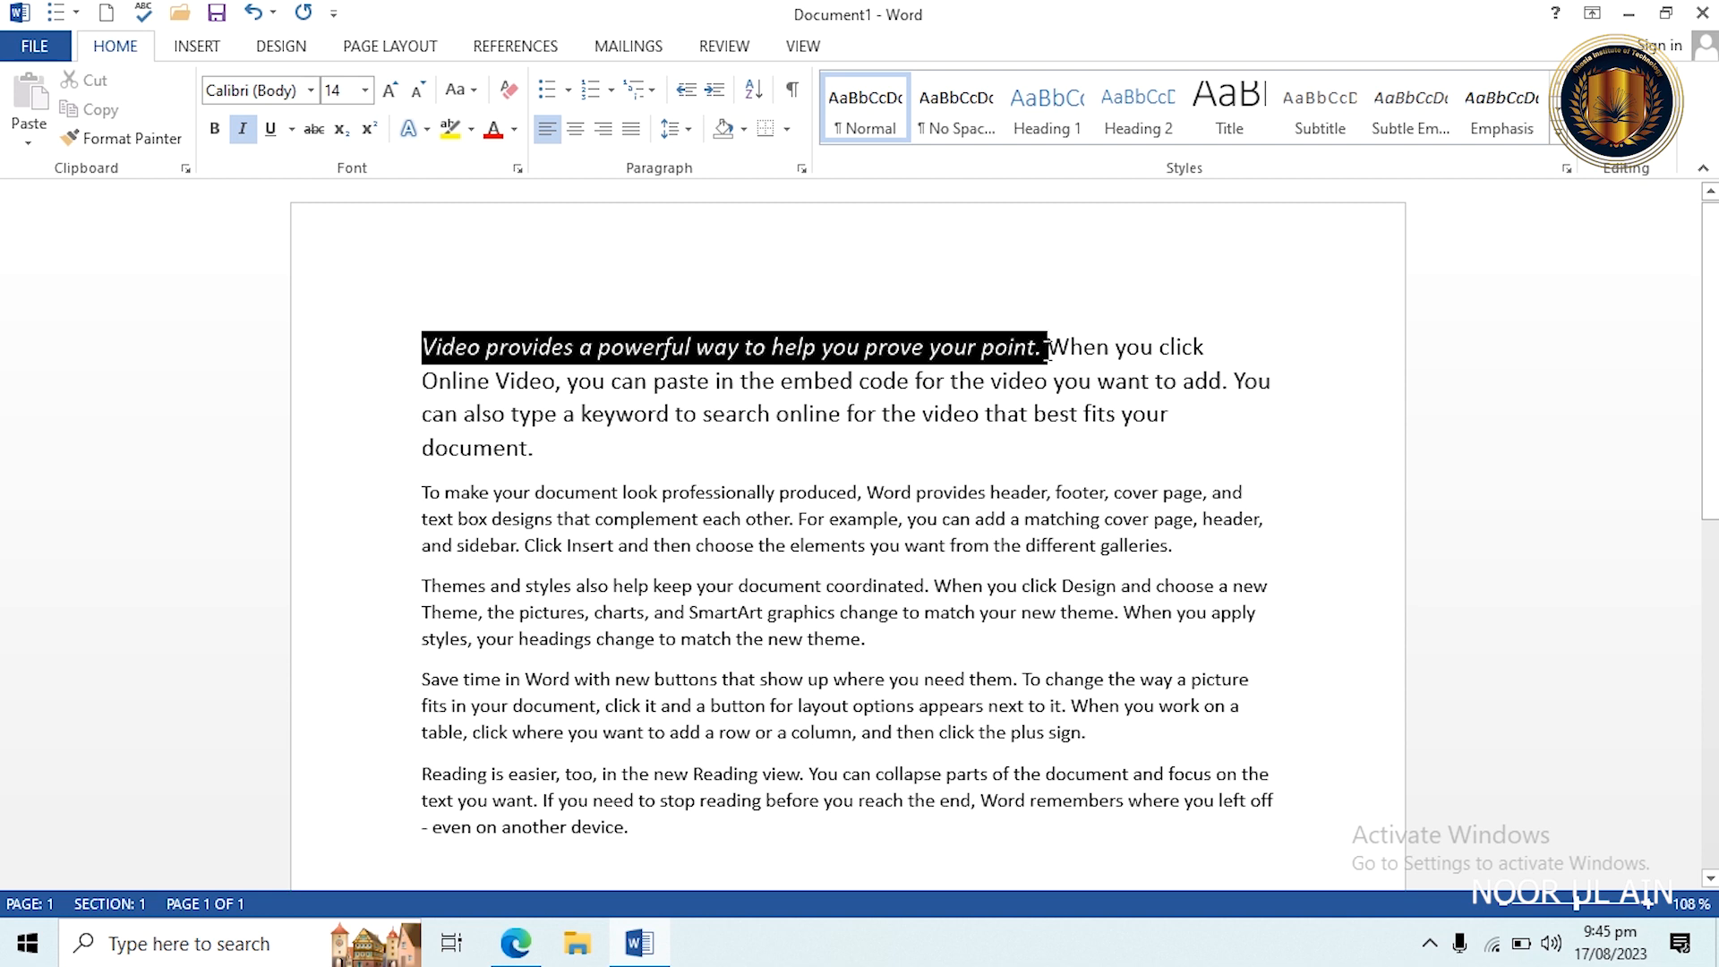
left_click(246, 129)
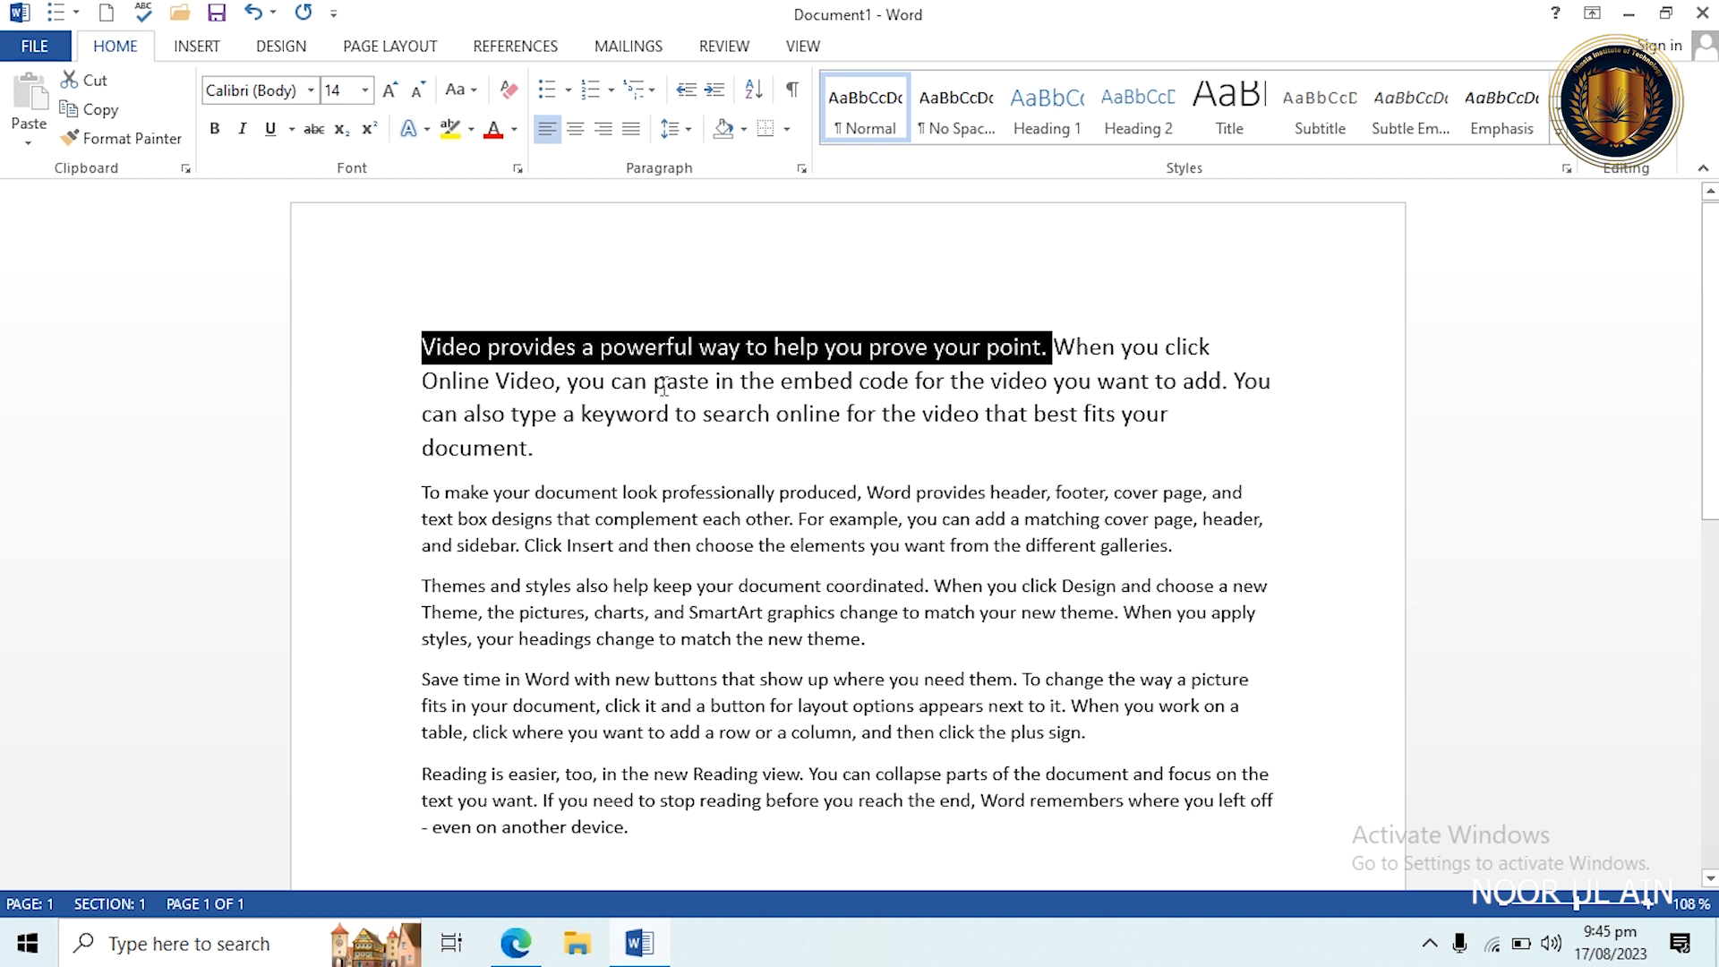
Underline the whole first paragraph with a single line.
left_click(553, 452)
triple_click(548, 450)
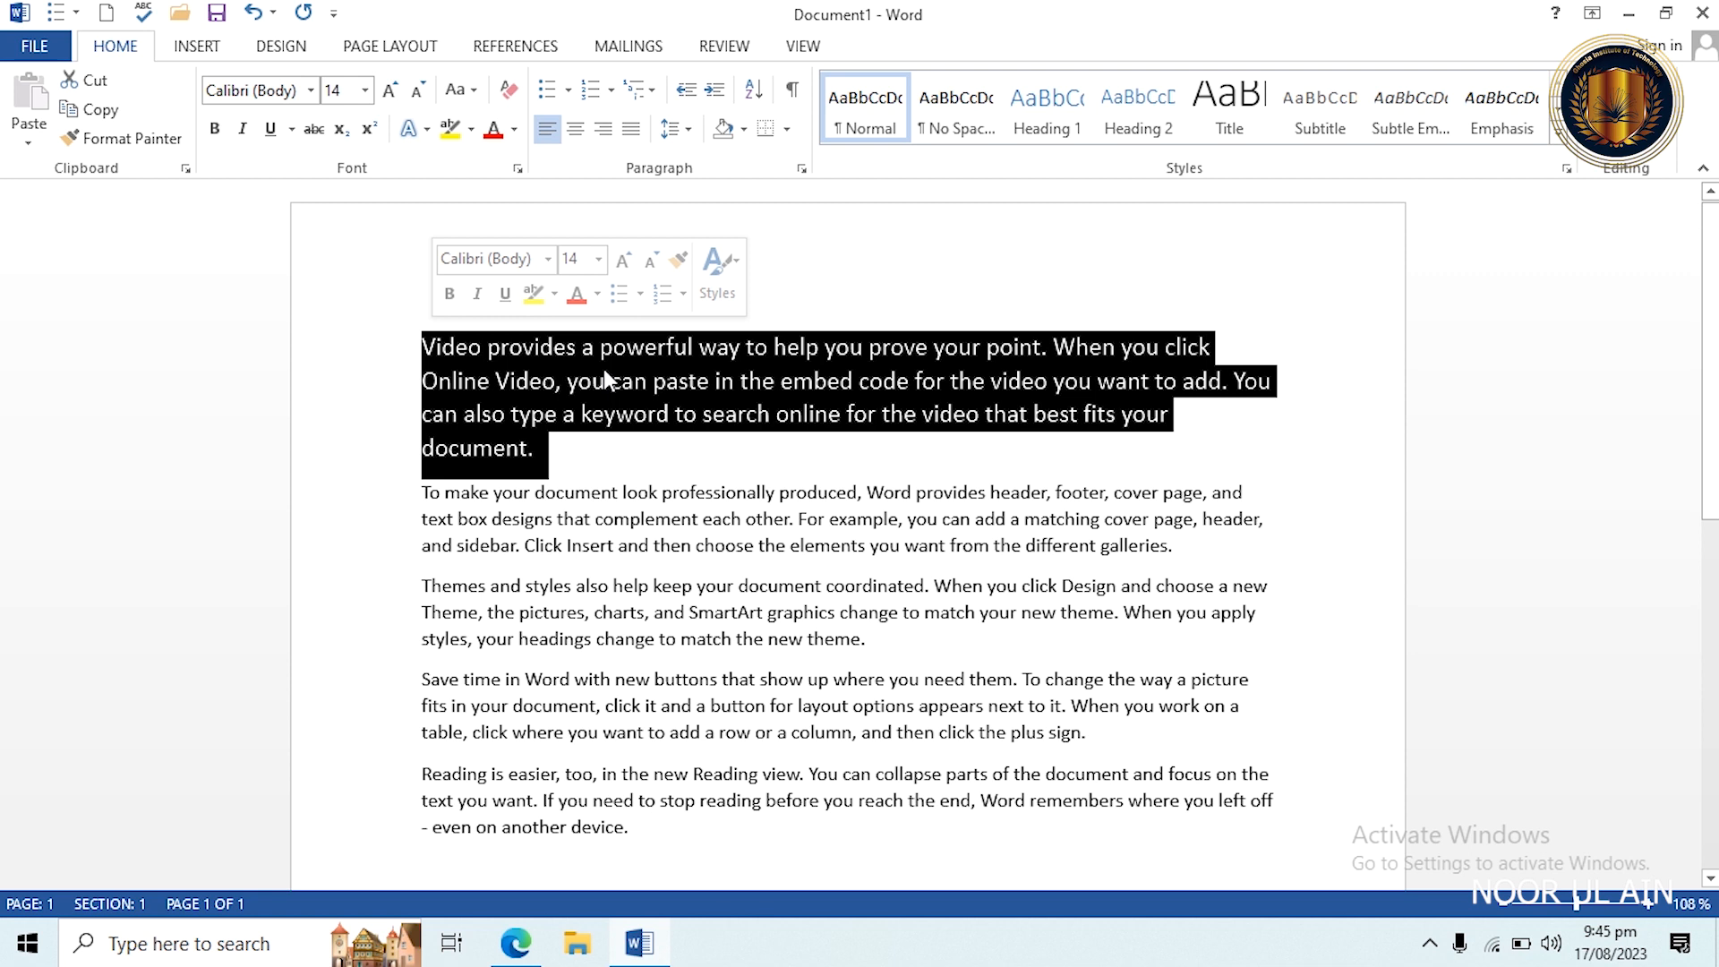
left_click(272, 131)
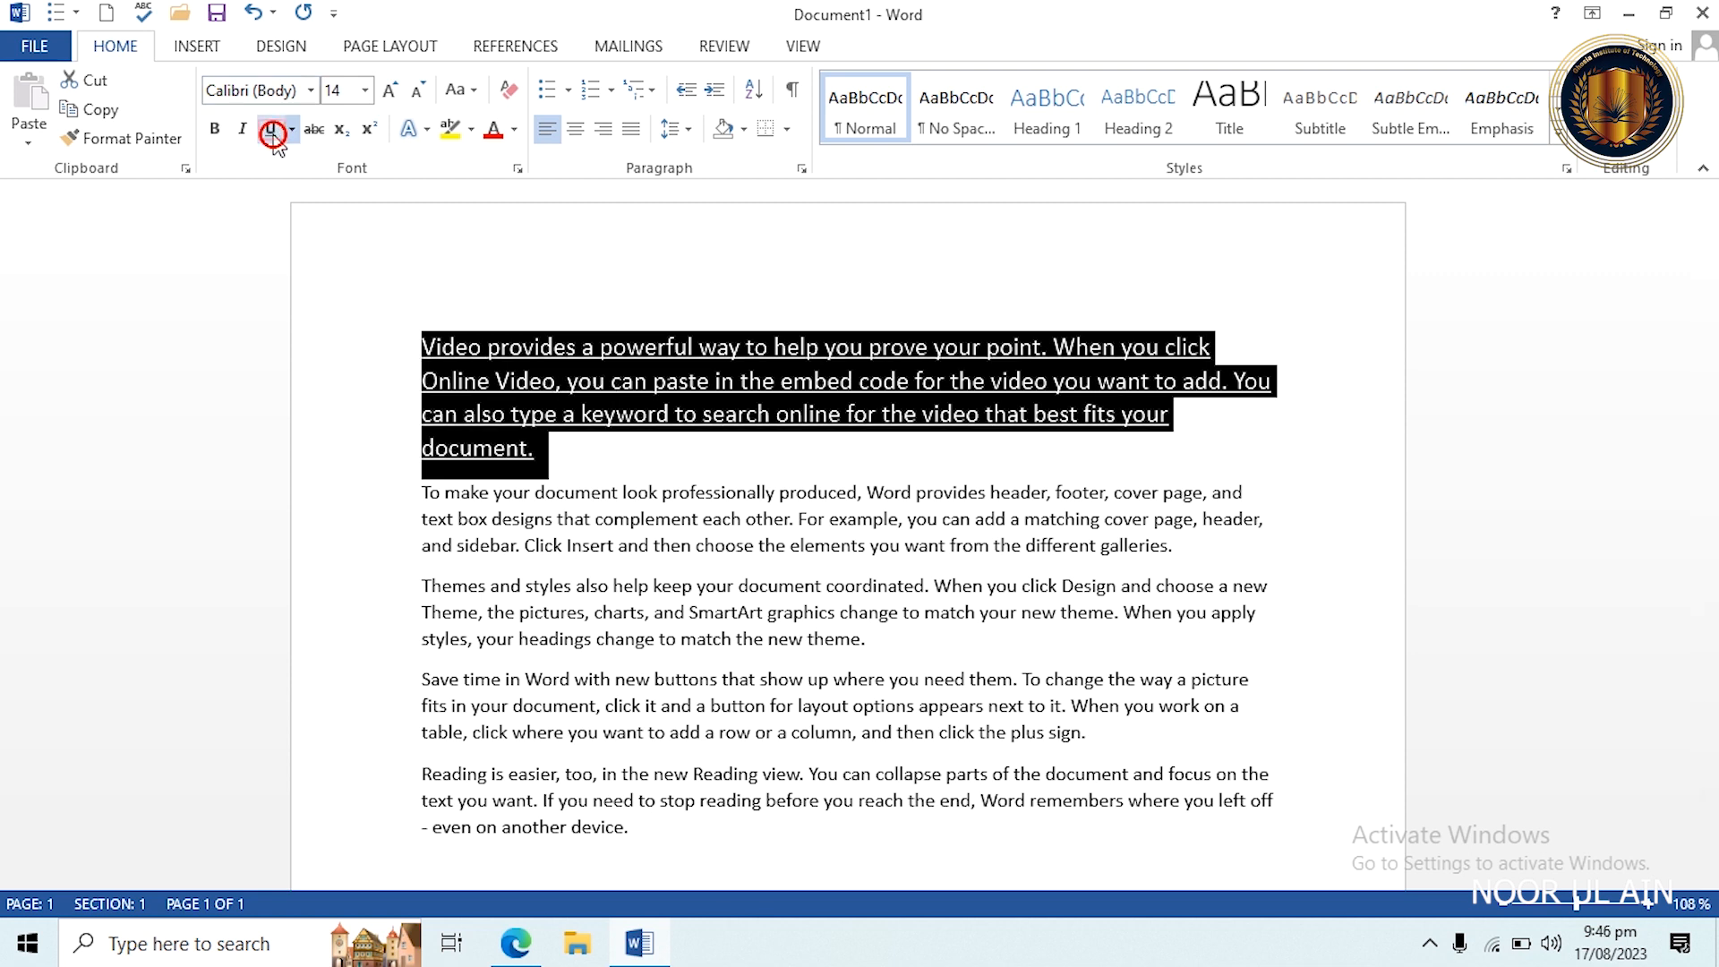
left_click(591, 419)
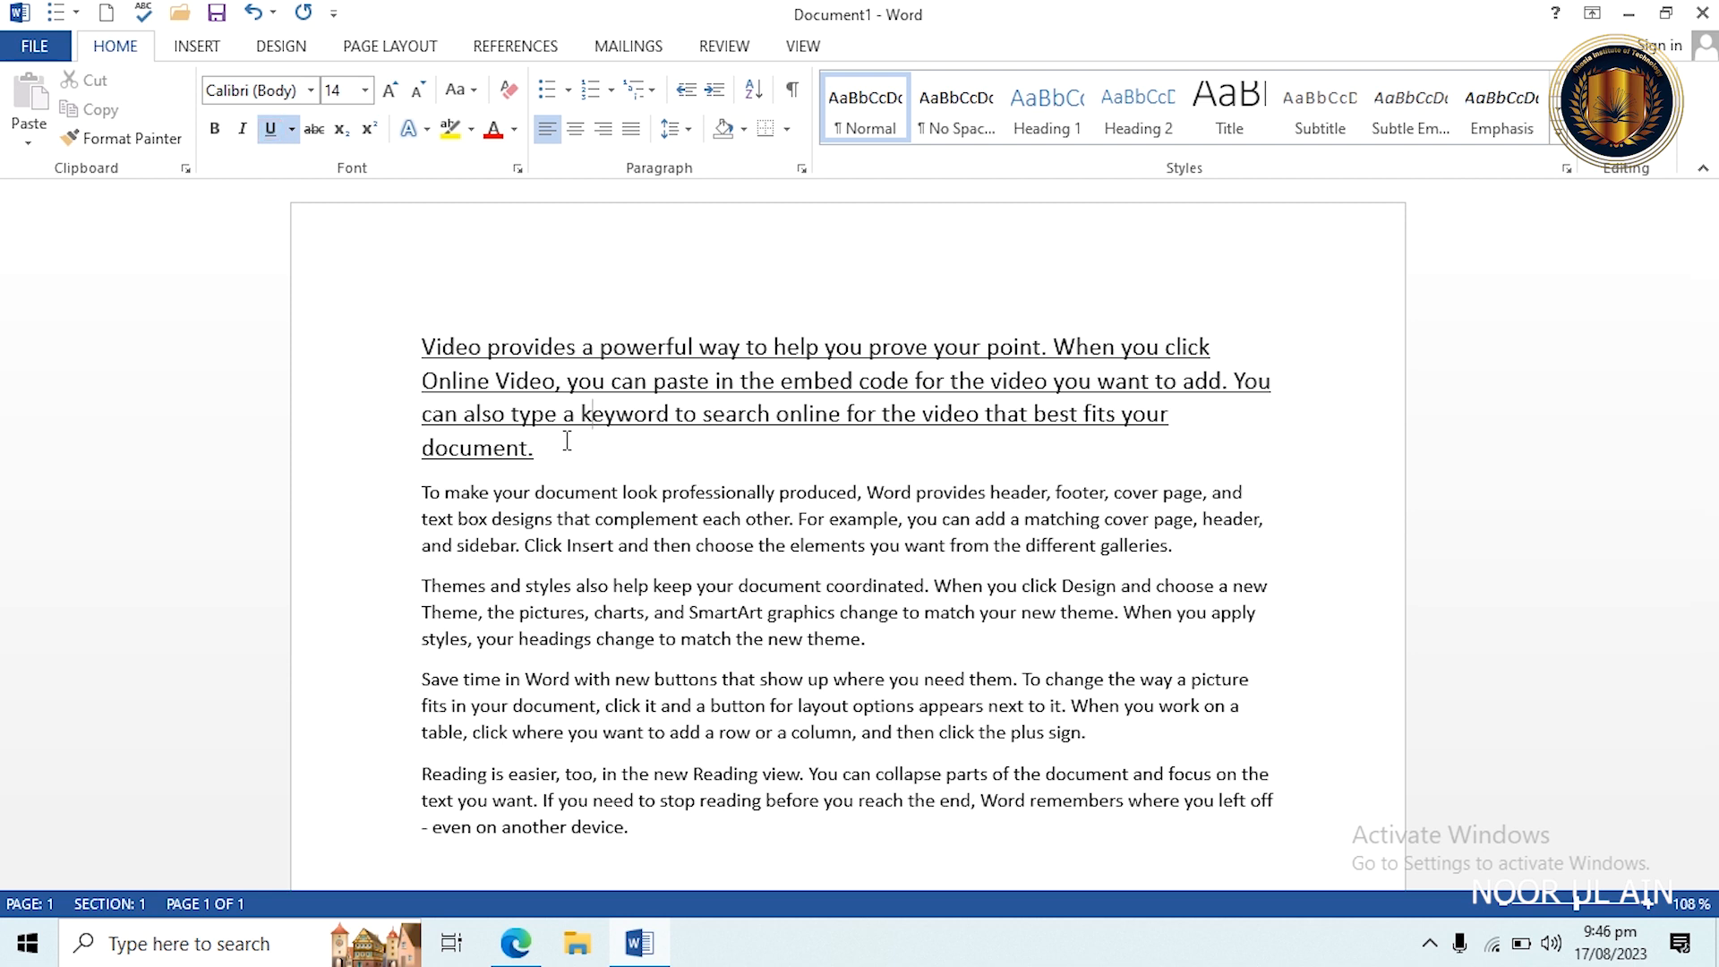
Change the first paragraph's underline style to a double line.
triple_click(557, 455)
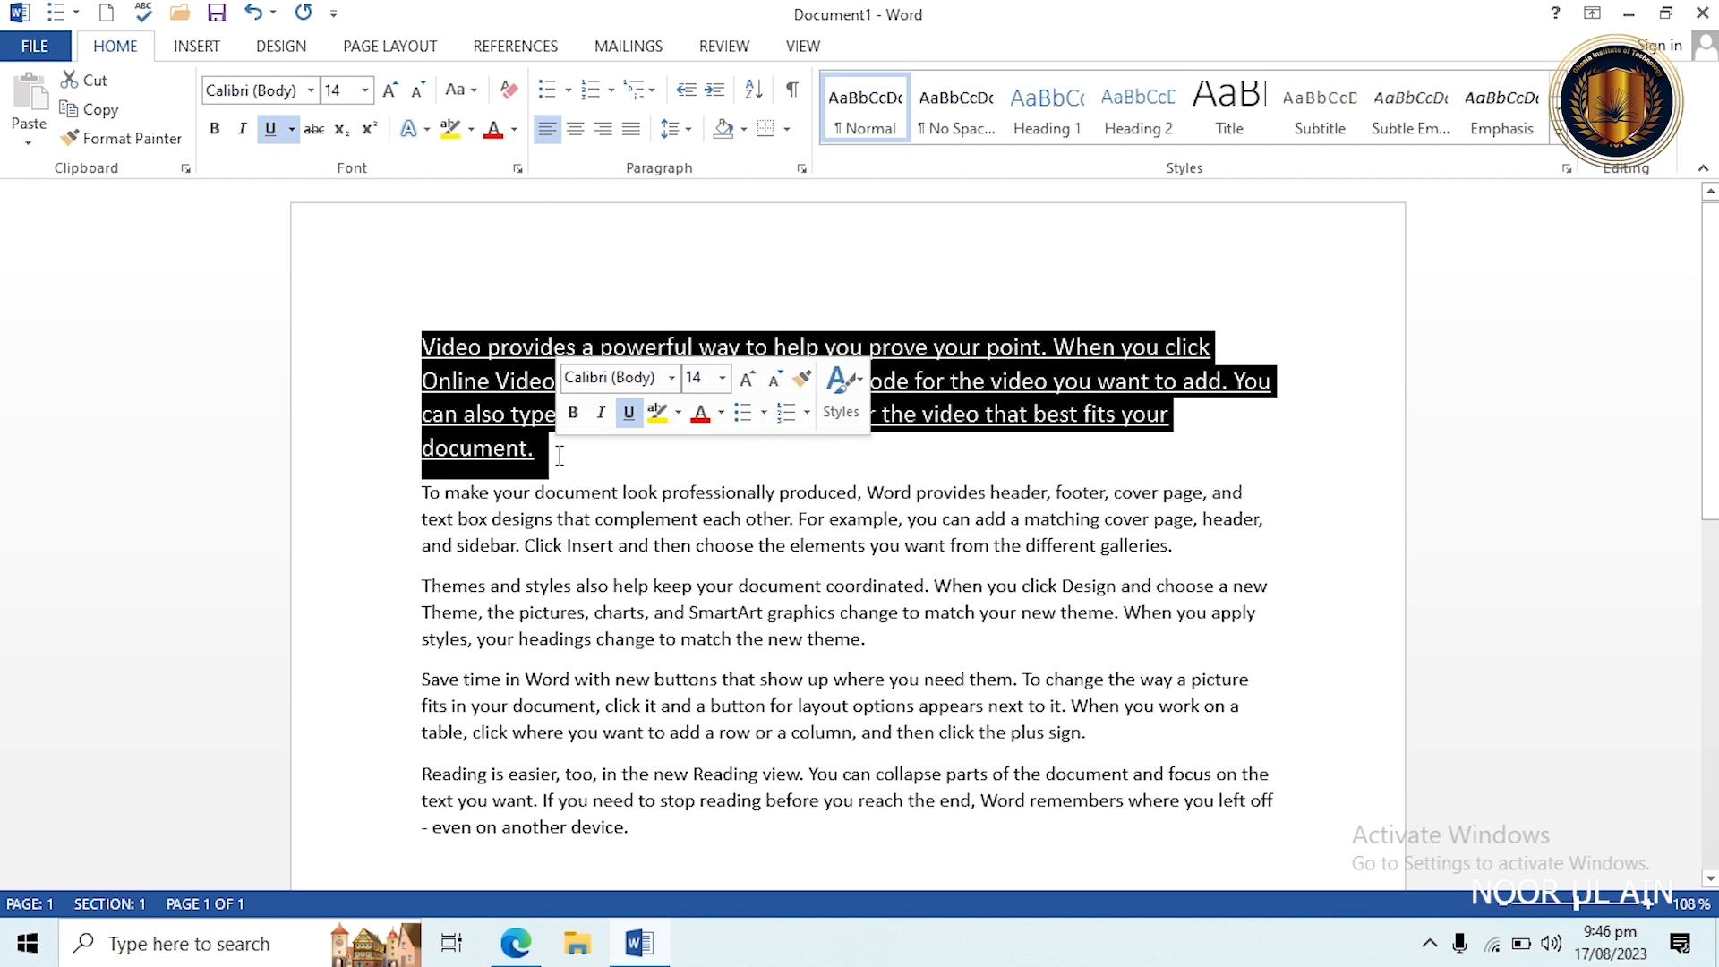
left_click(298, 138)
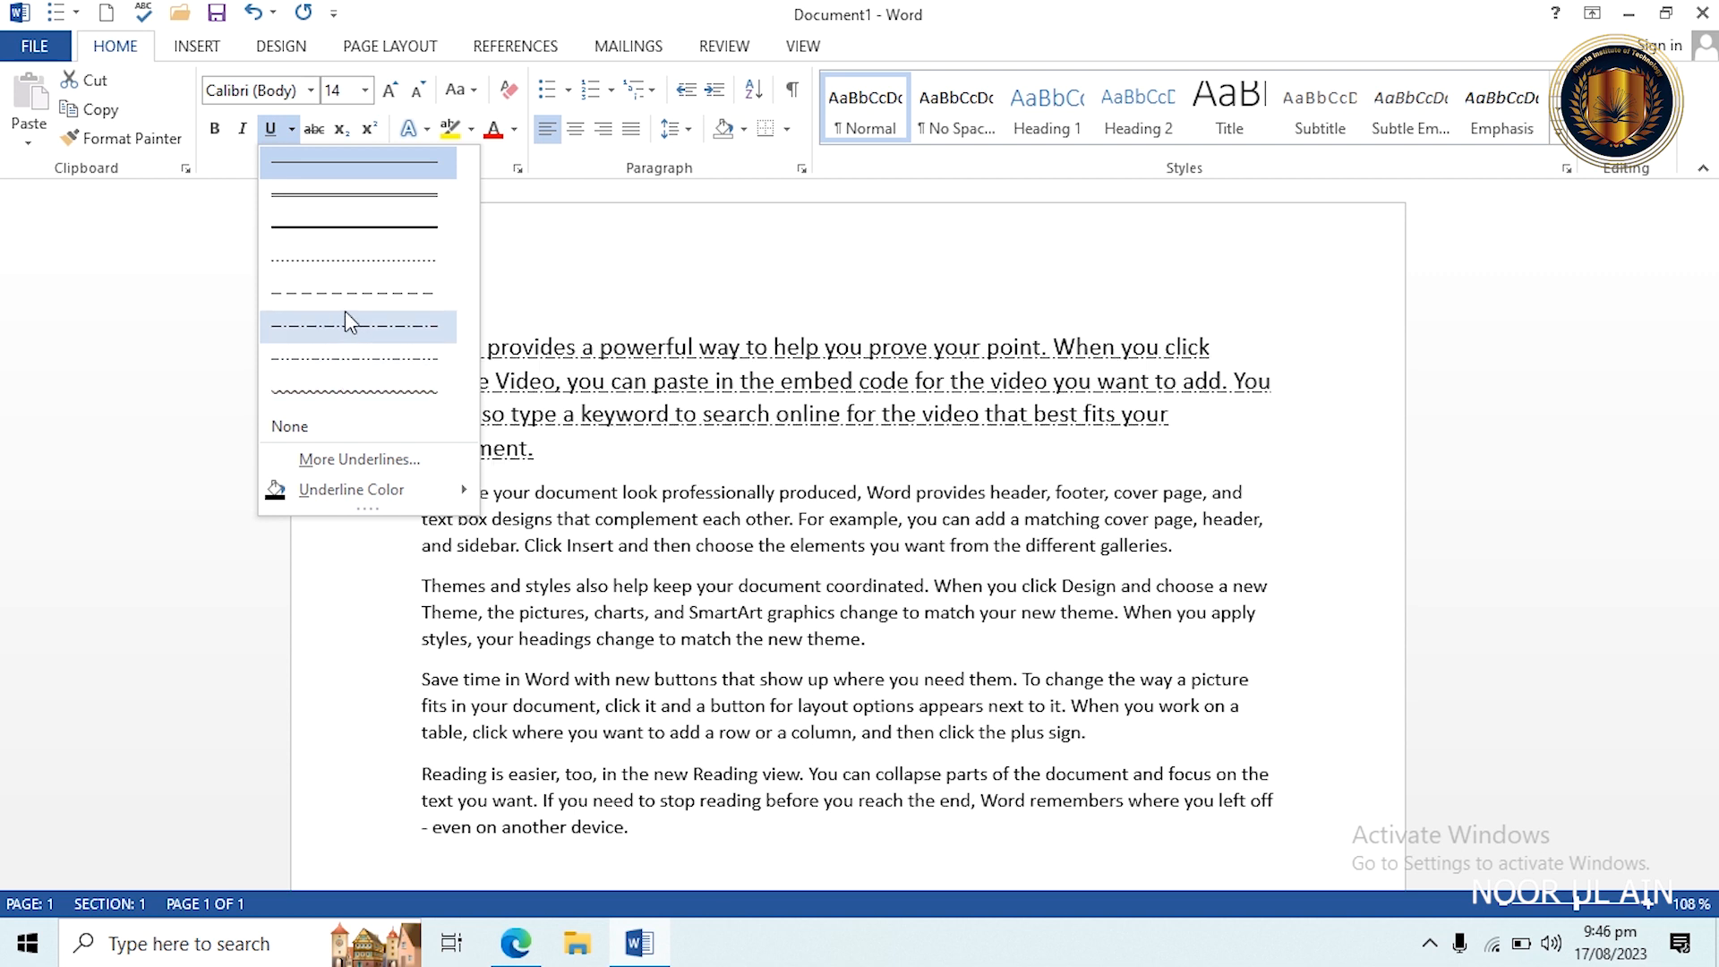
left_click(350, 197)
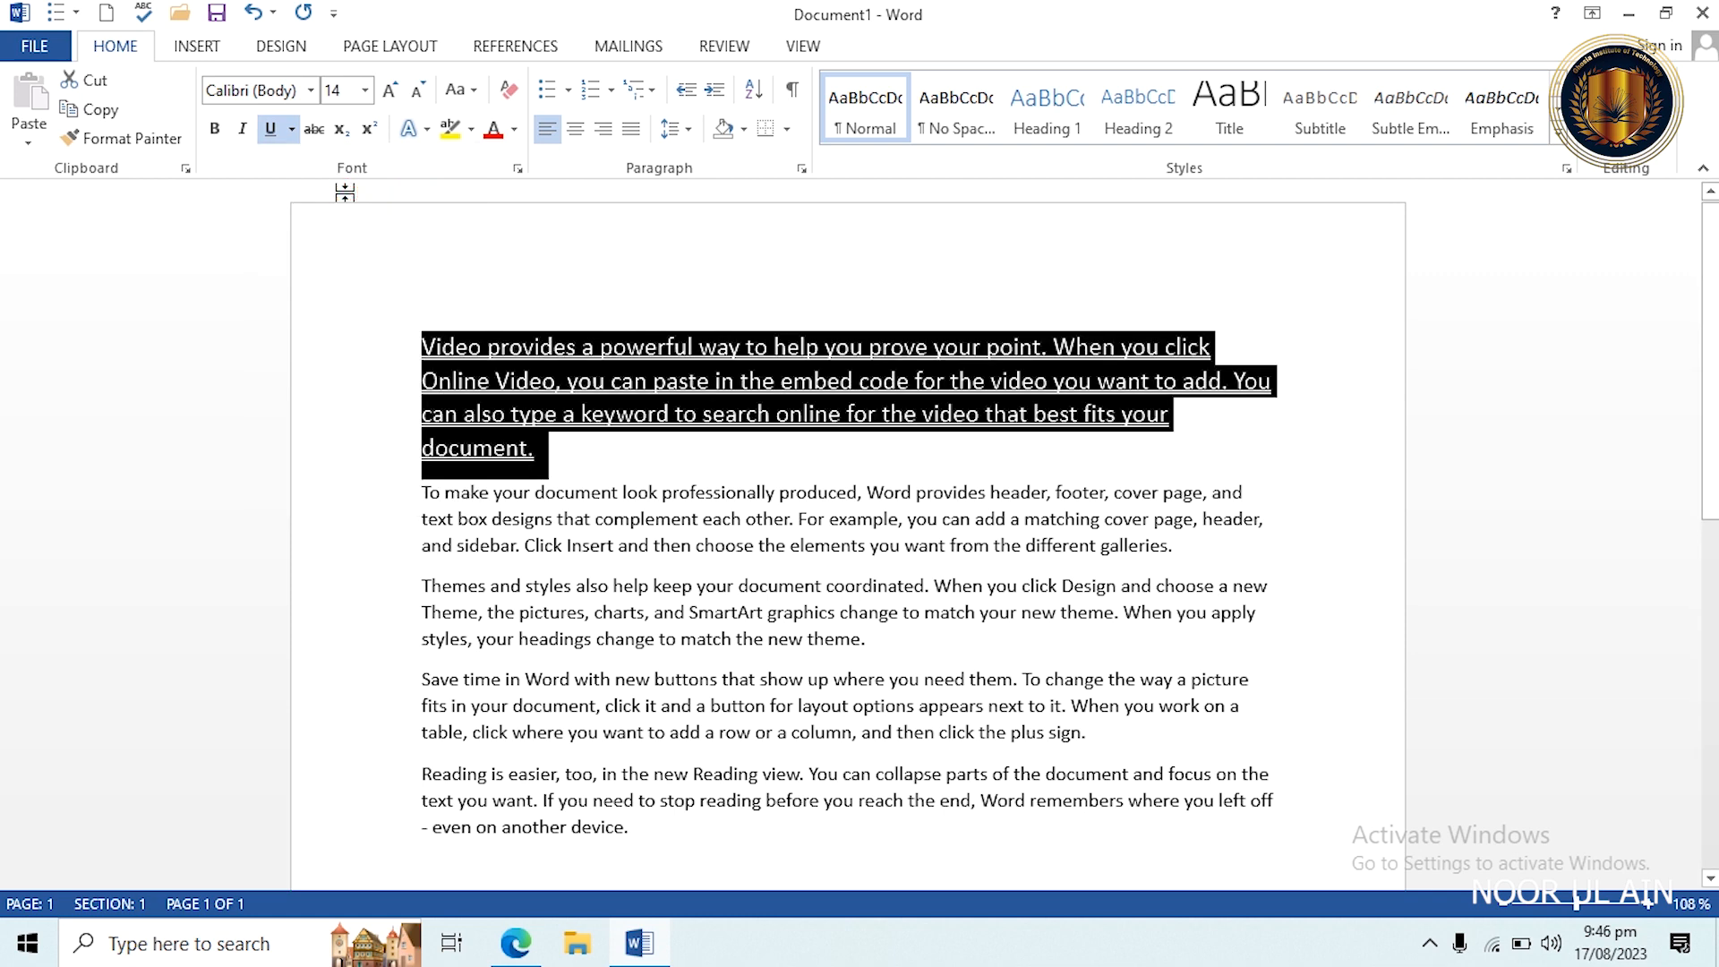
left_click(561, 448)
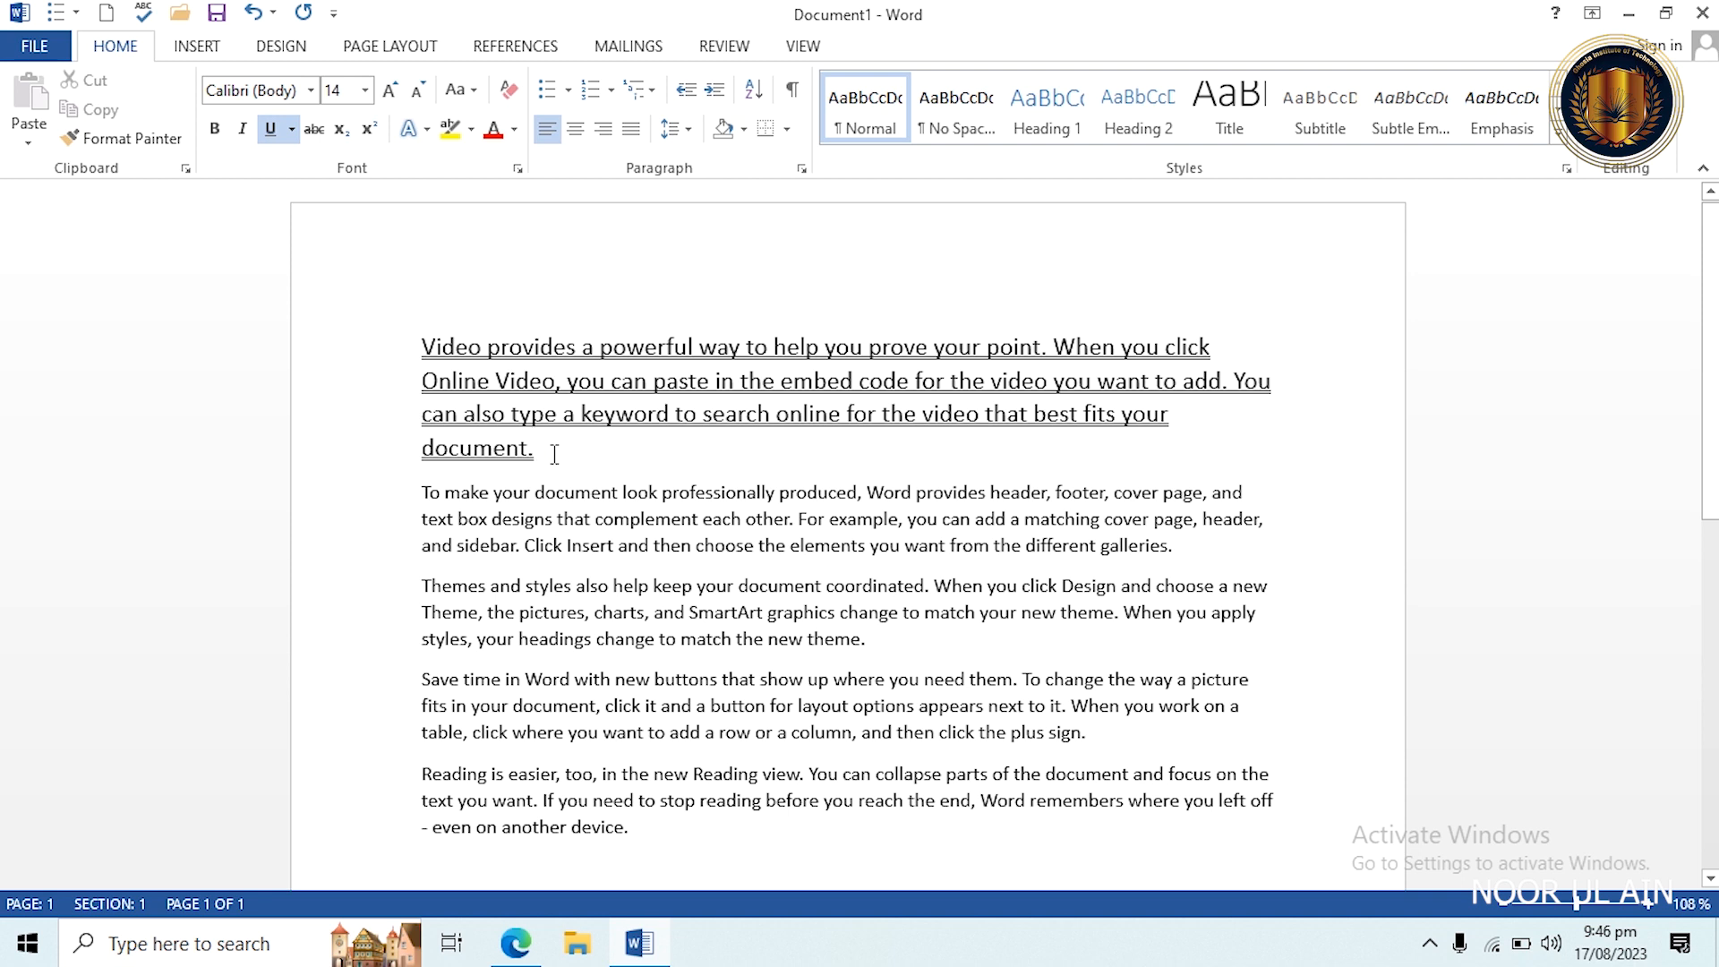
Set the underline color of the first paragraph to standard Red.
triple_click(553, 454)
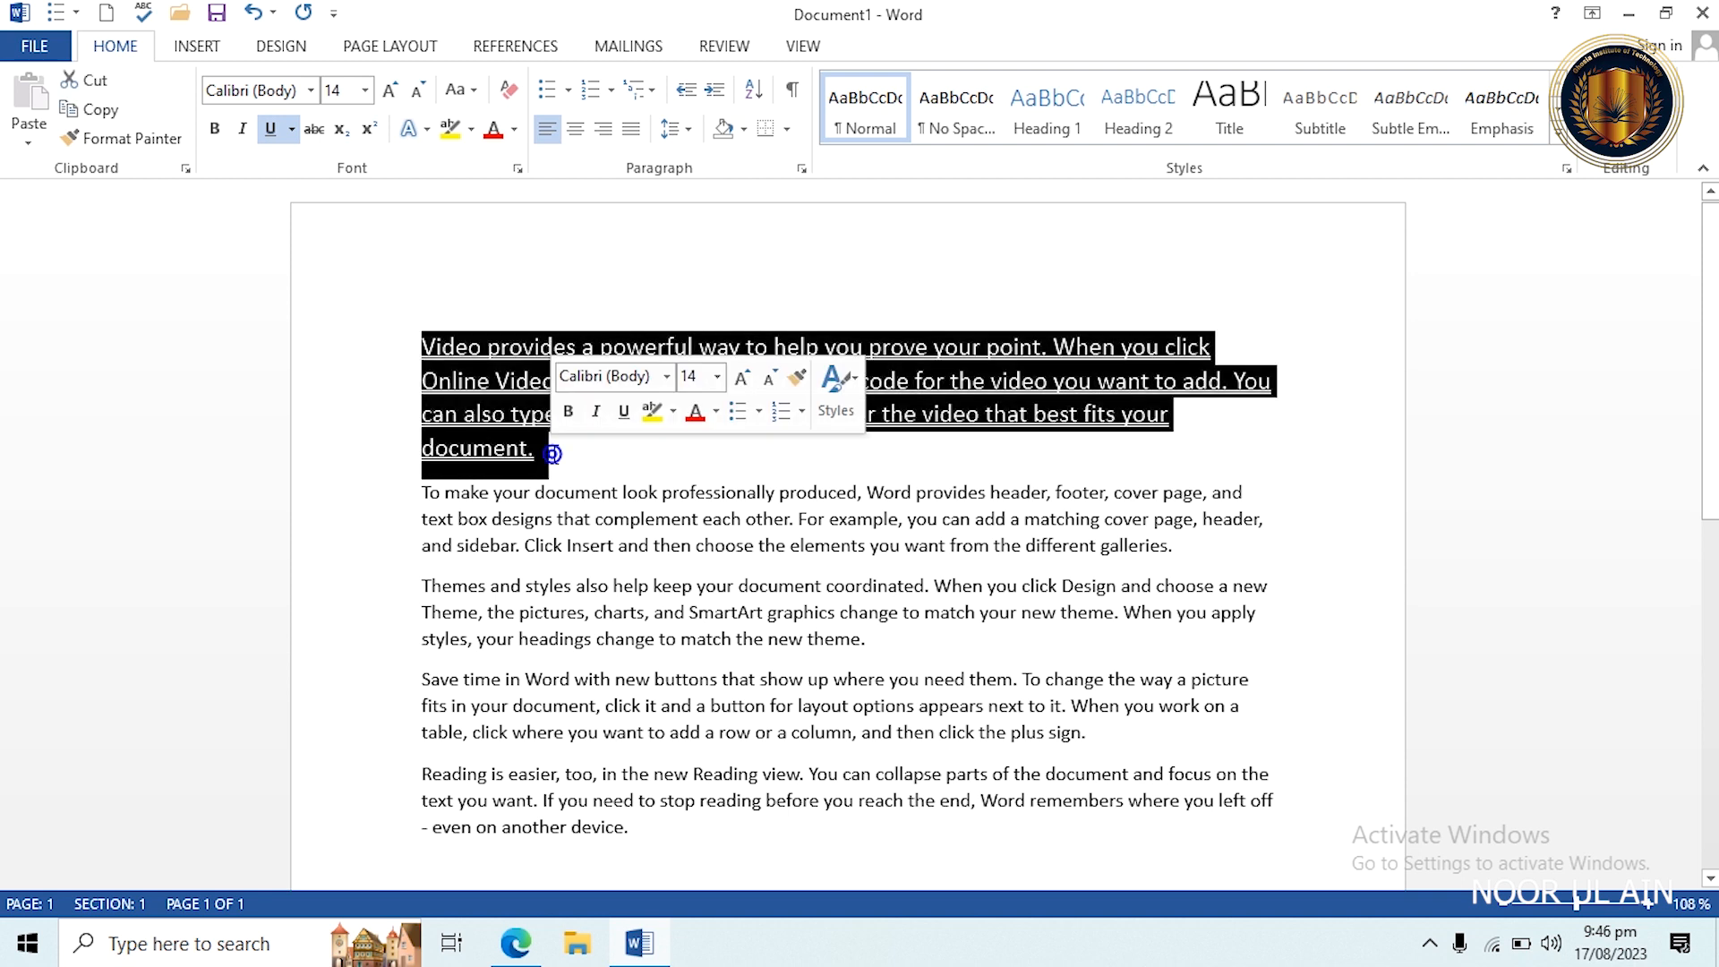
left_click(292, 129)
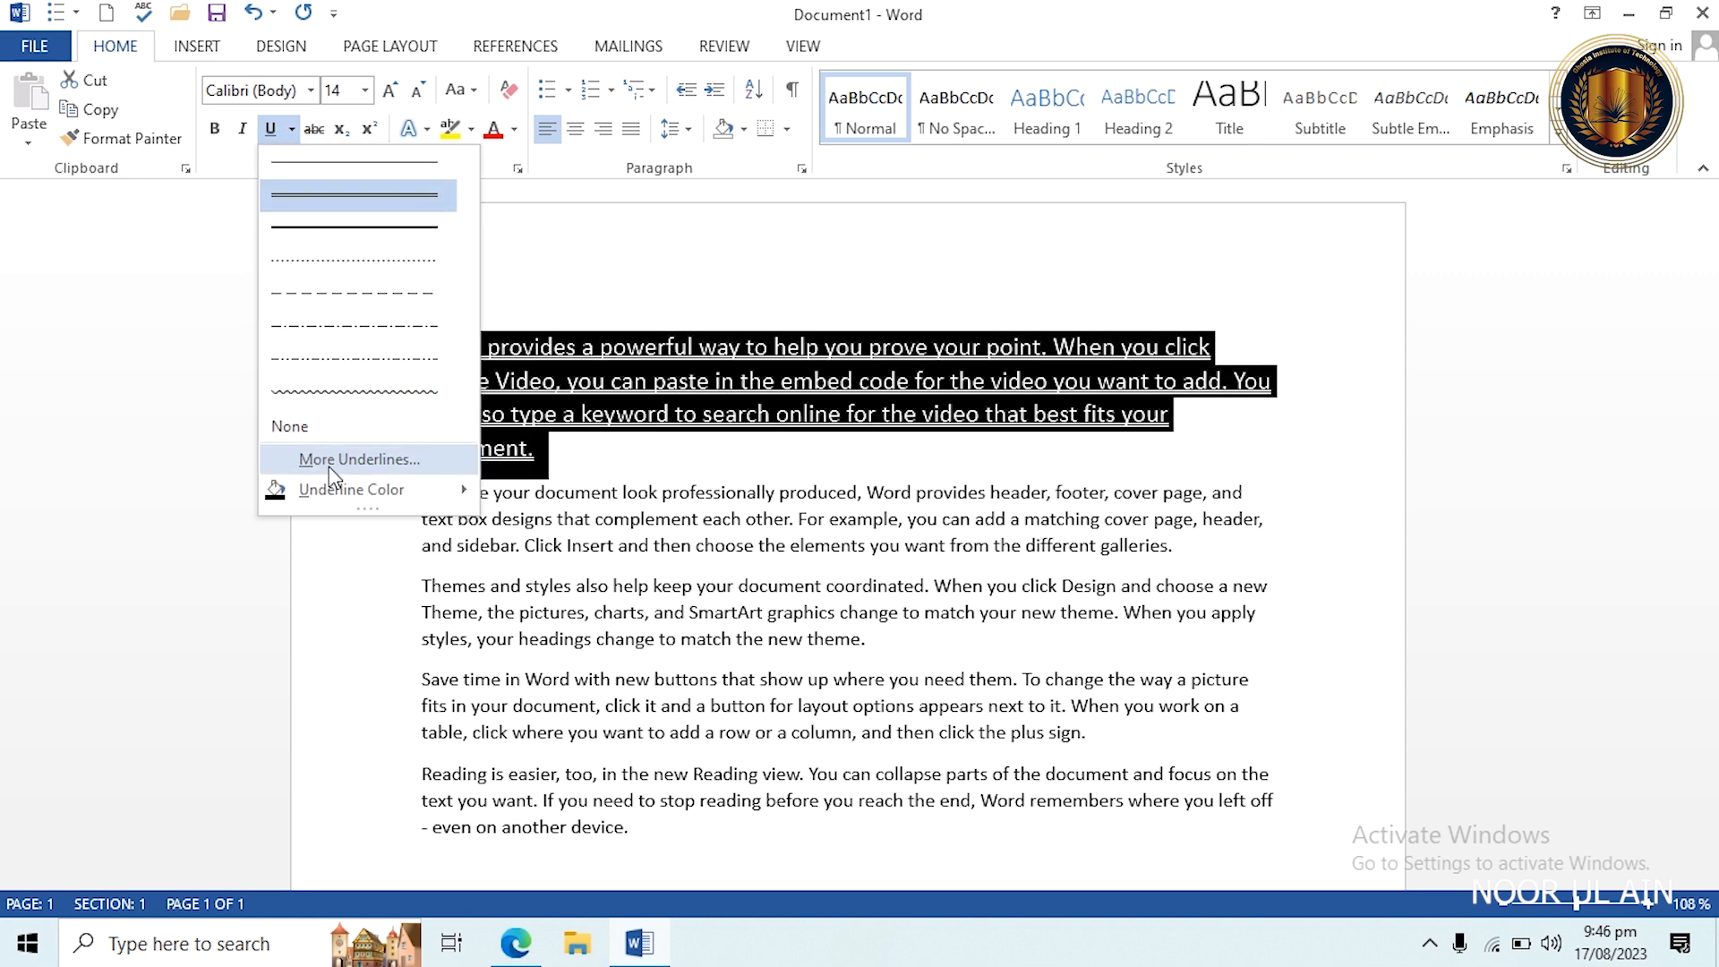
mouse_move(329, 490)
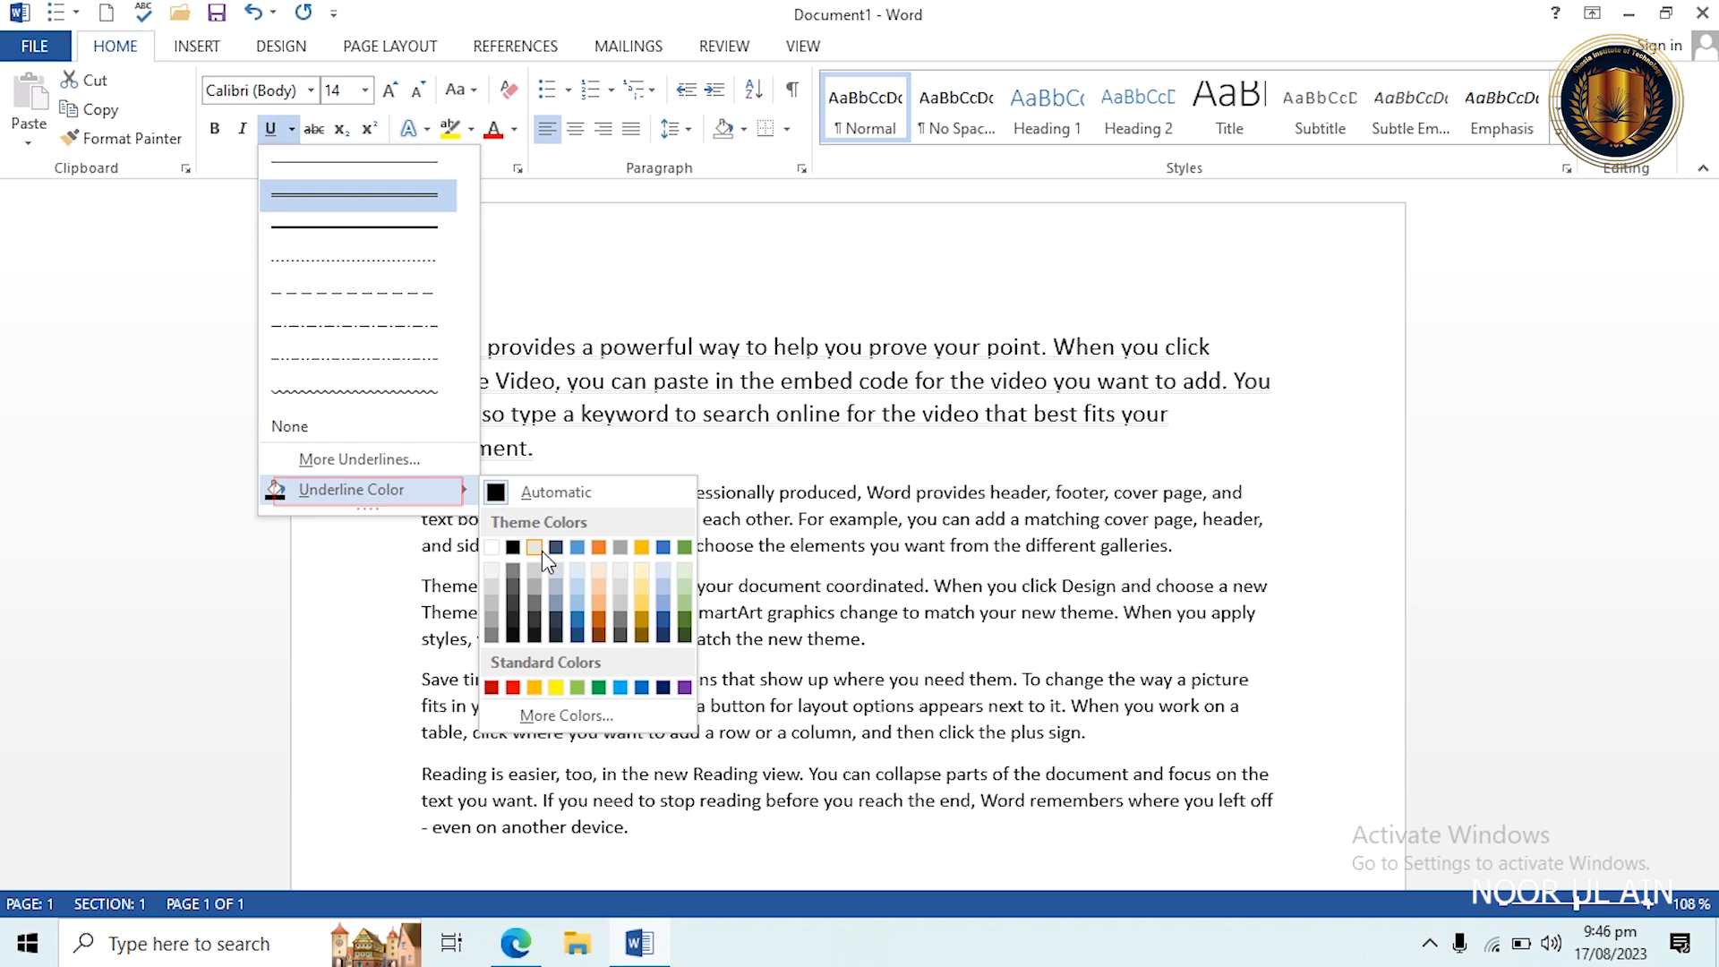
left_click(514, 685)
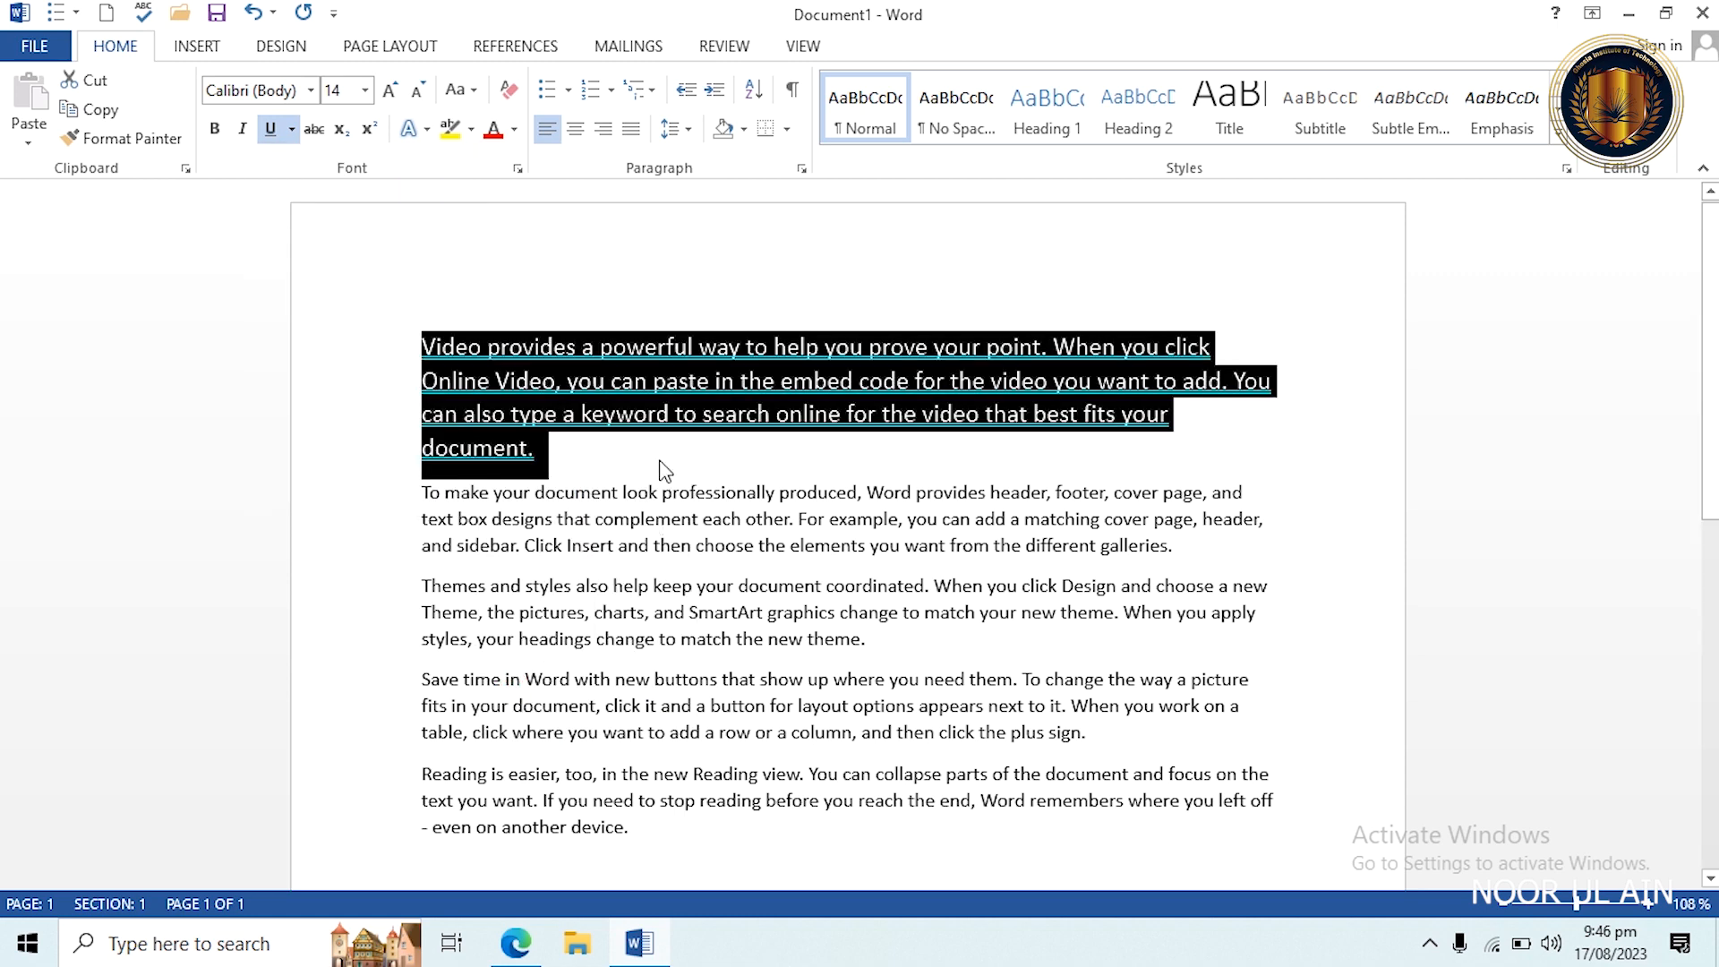
left_click(601, 462)
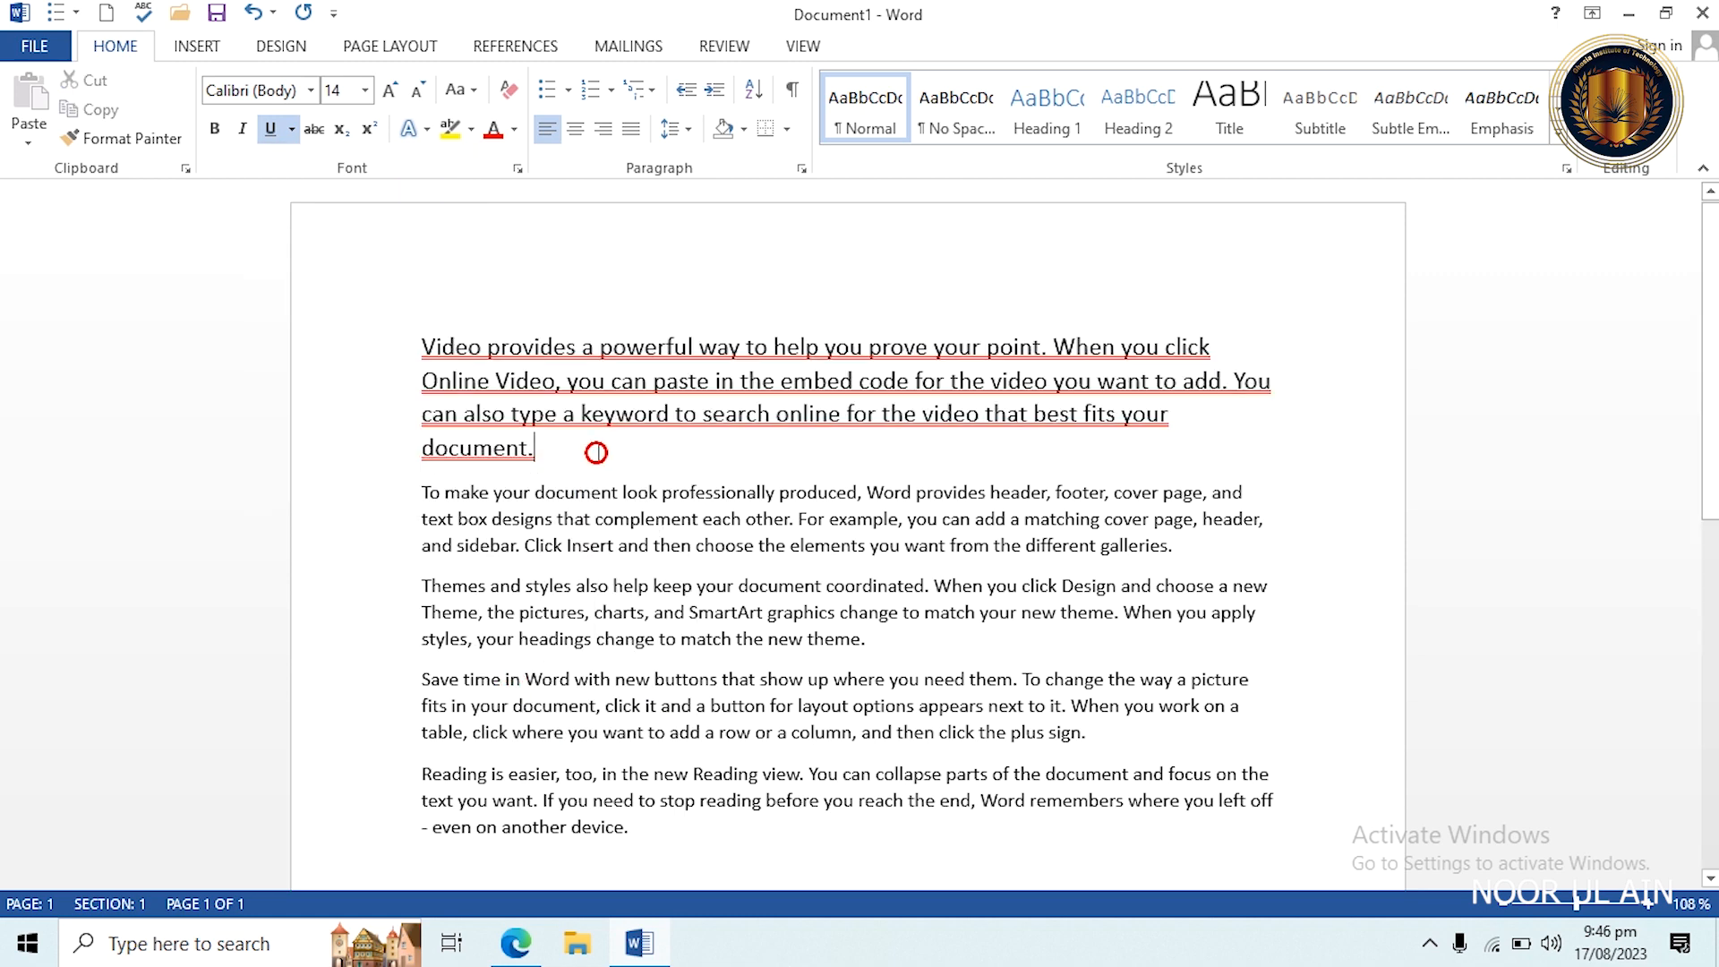
Set the first paragraph's underline color to standard Purple.
triple_click(548, 455)
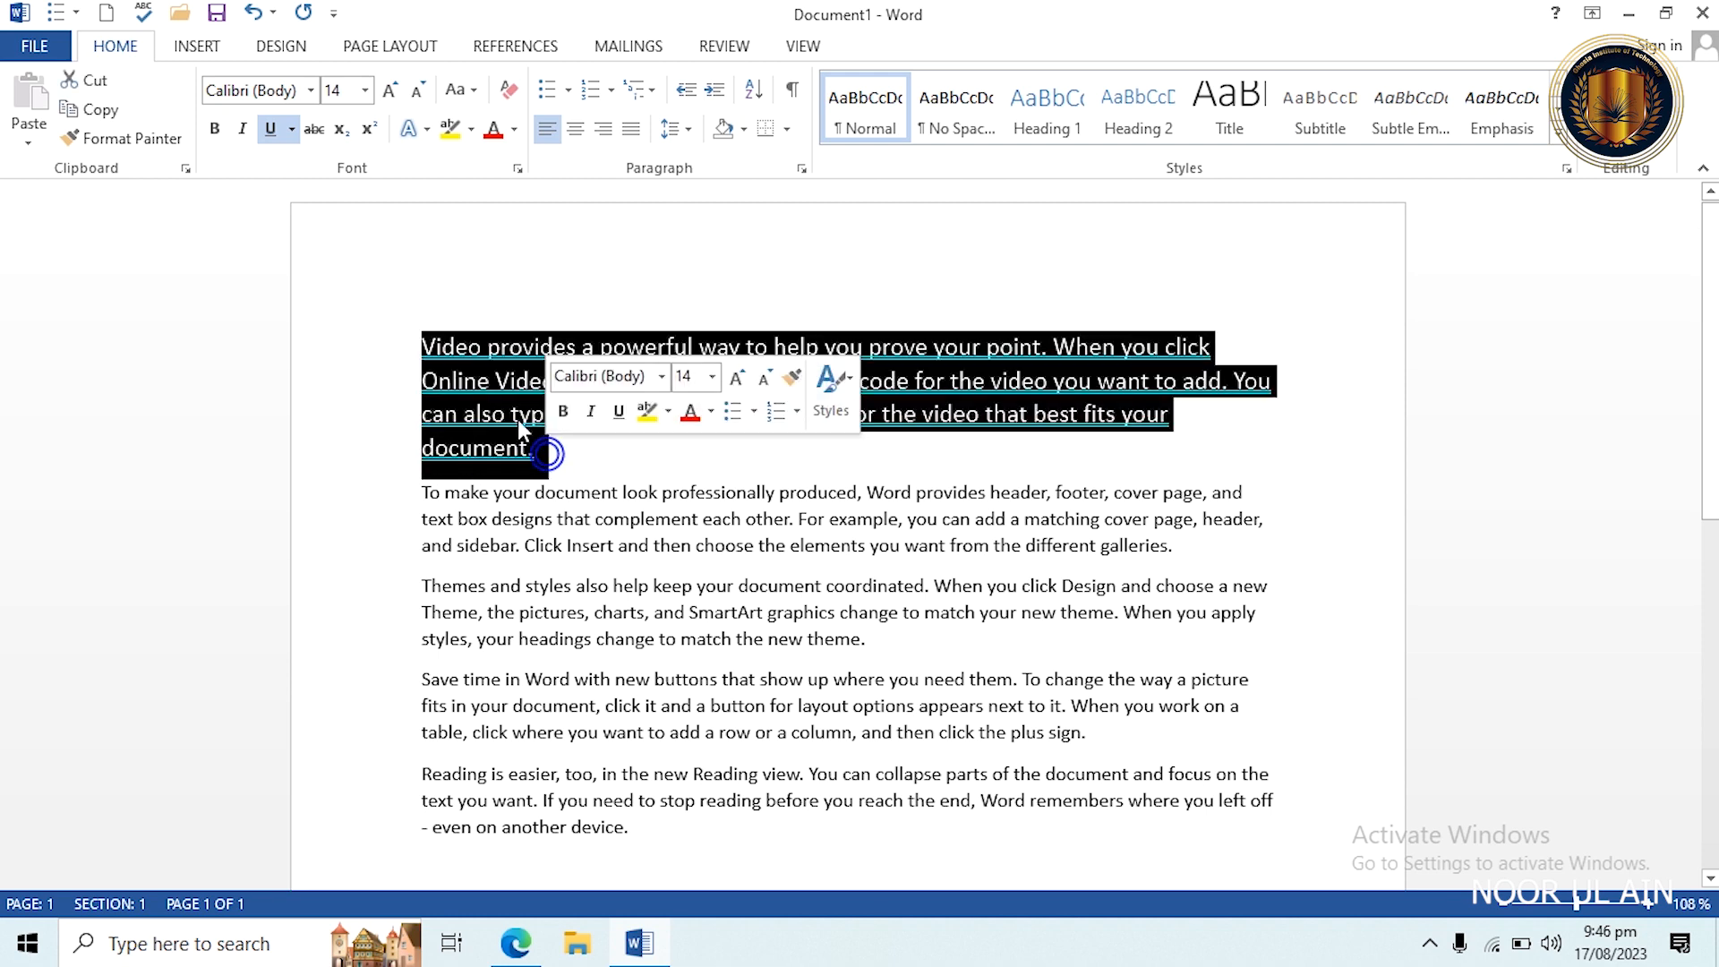
left_click(292, 128)
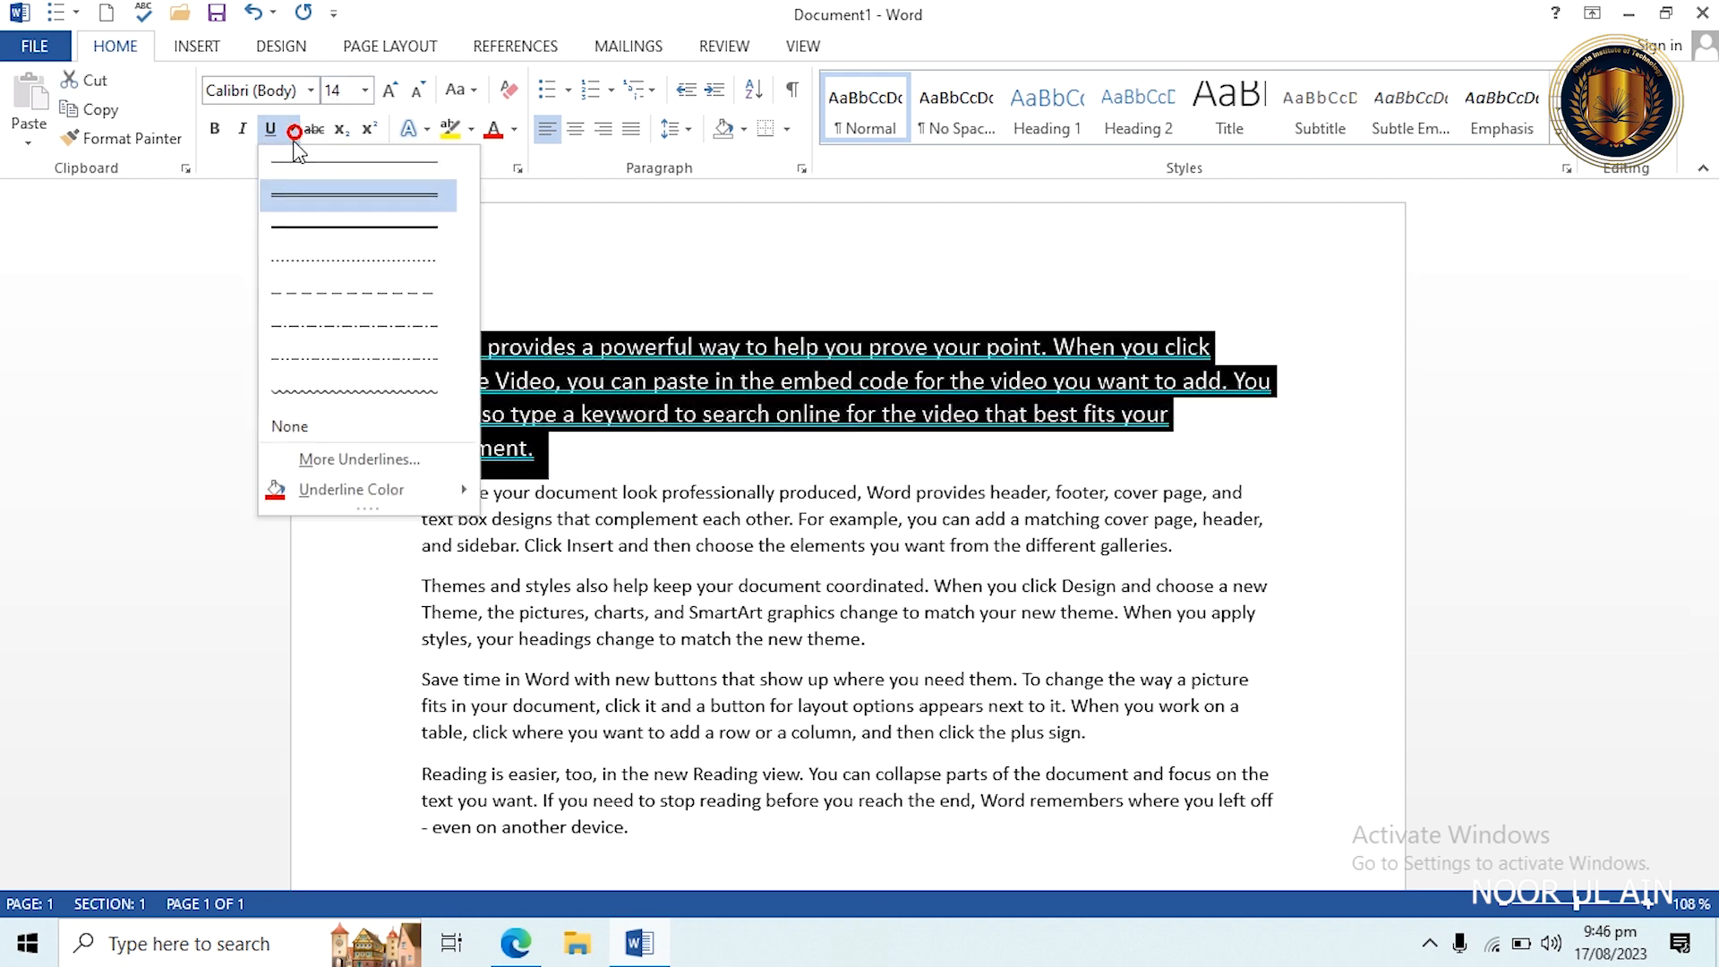
left_click(391, 488)
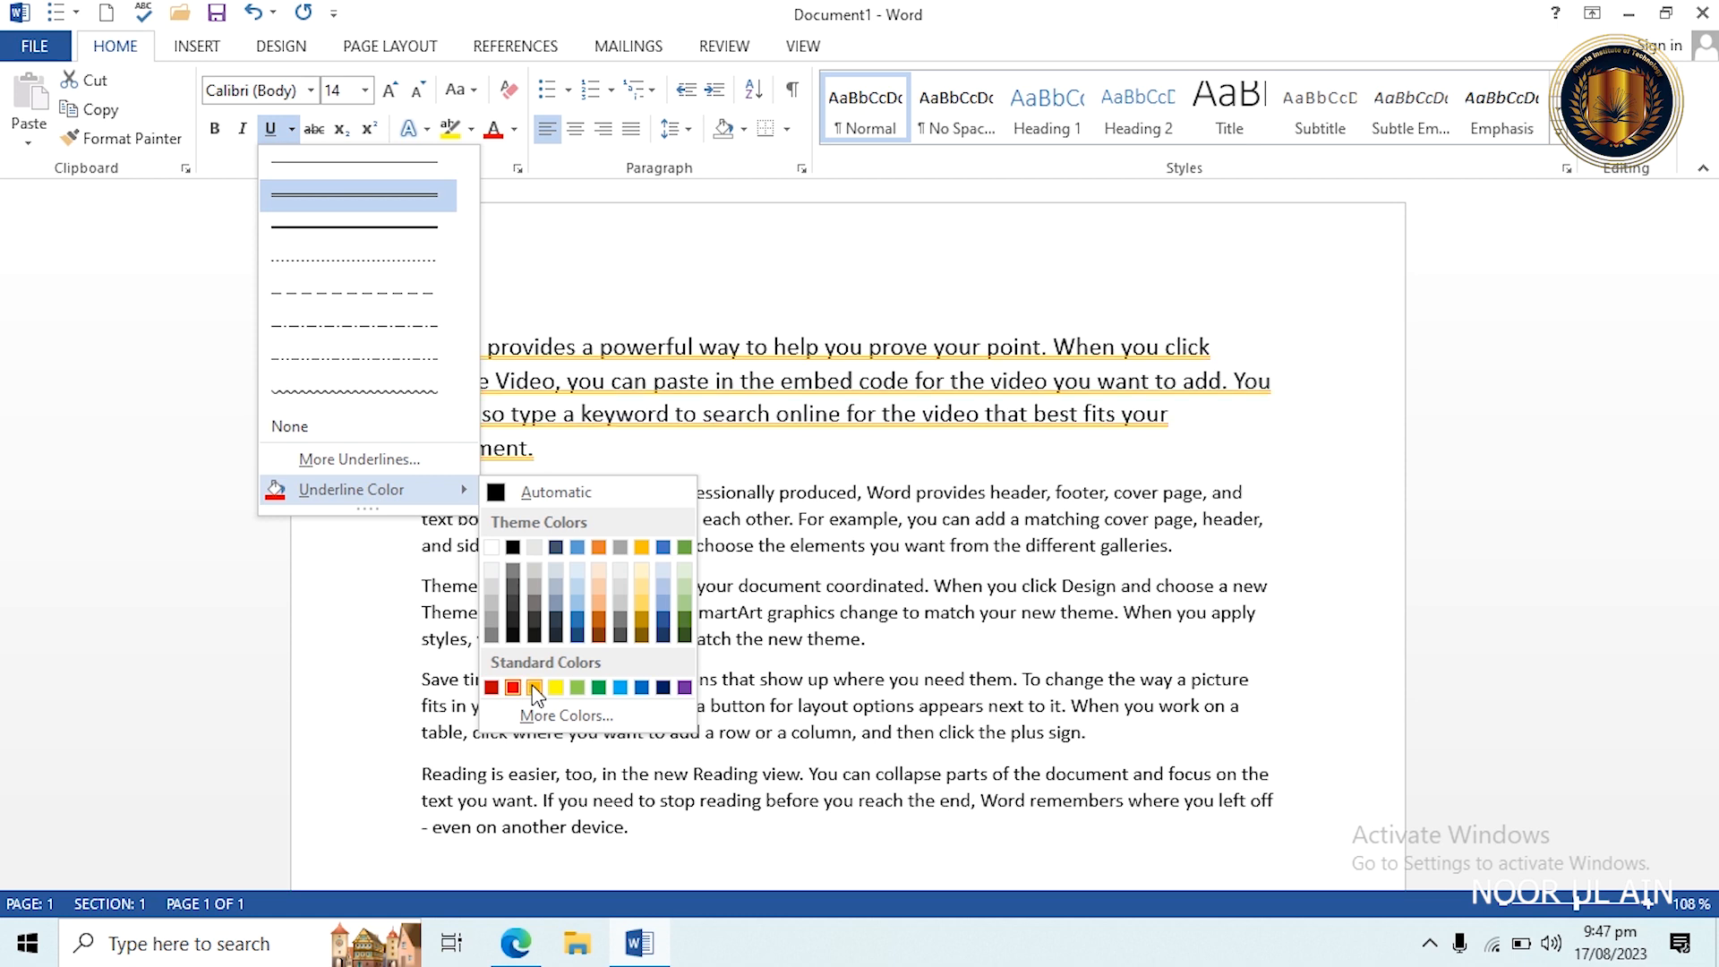
left_click(682, 688)
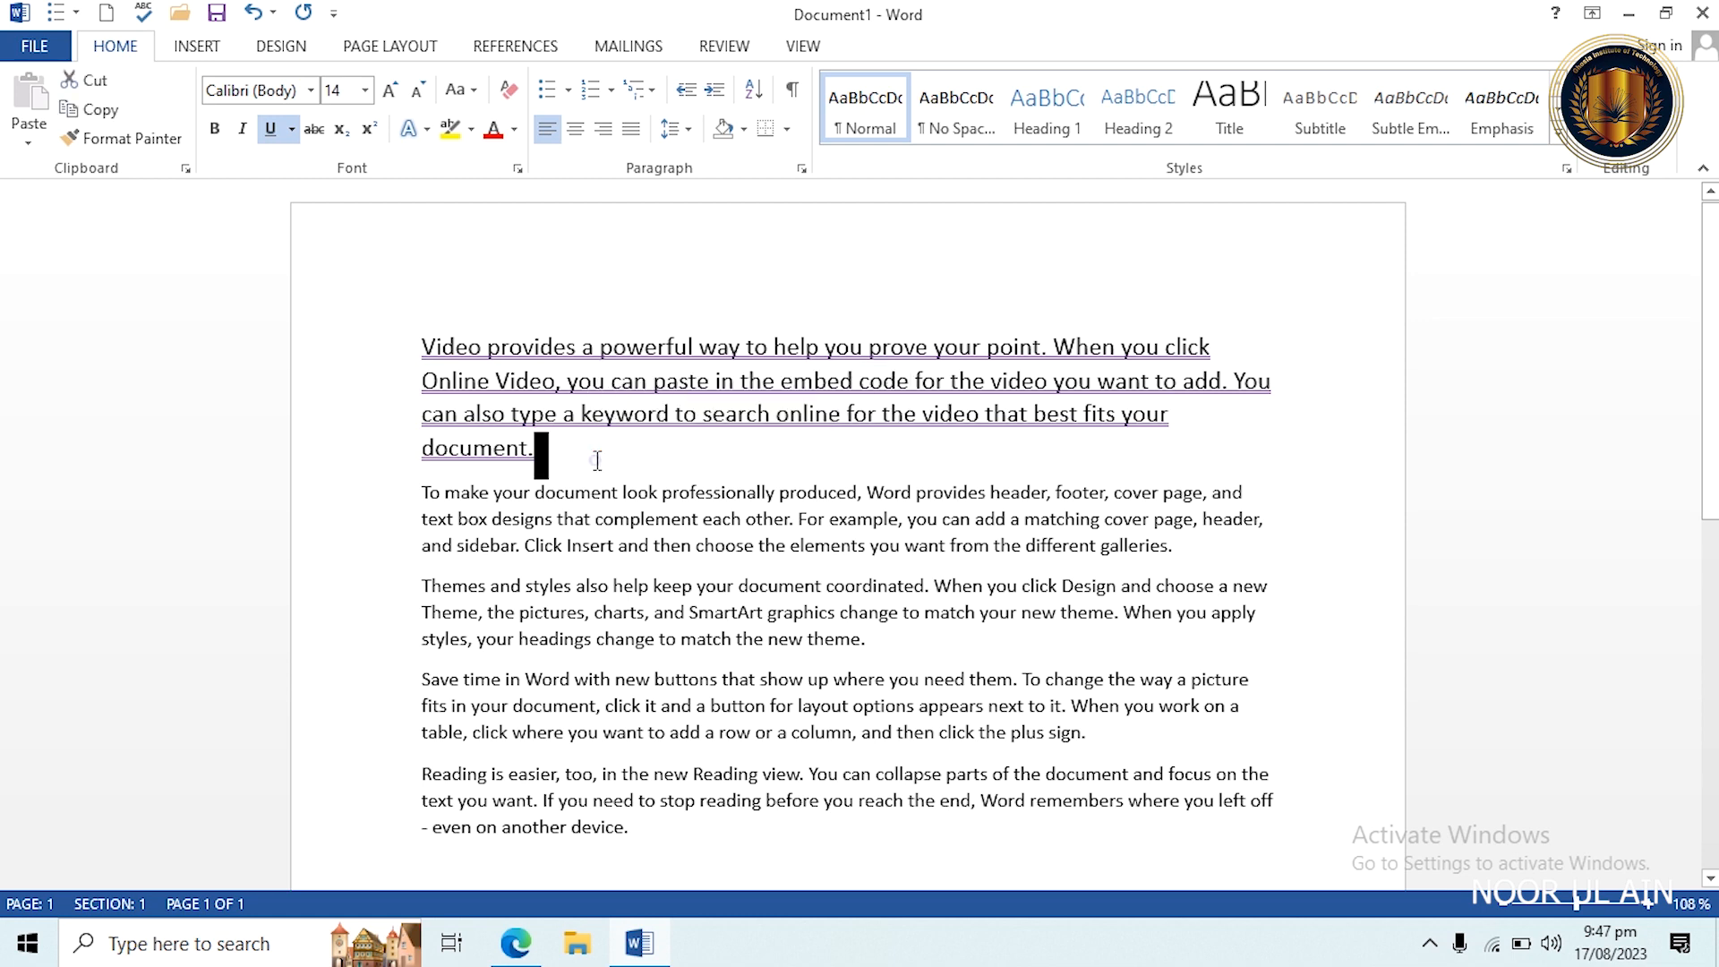
Open the detailed font settings for the first paragraph and choose standard Green as its font color.
left_click(293, 133)
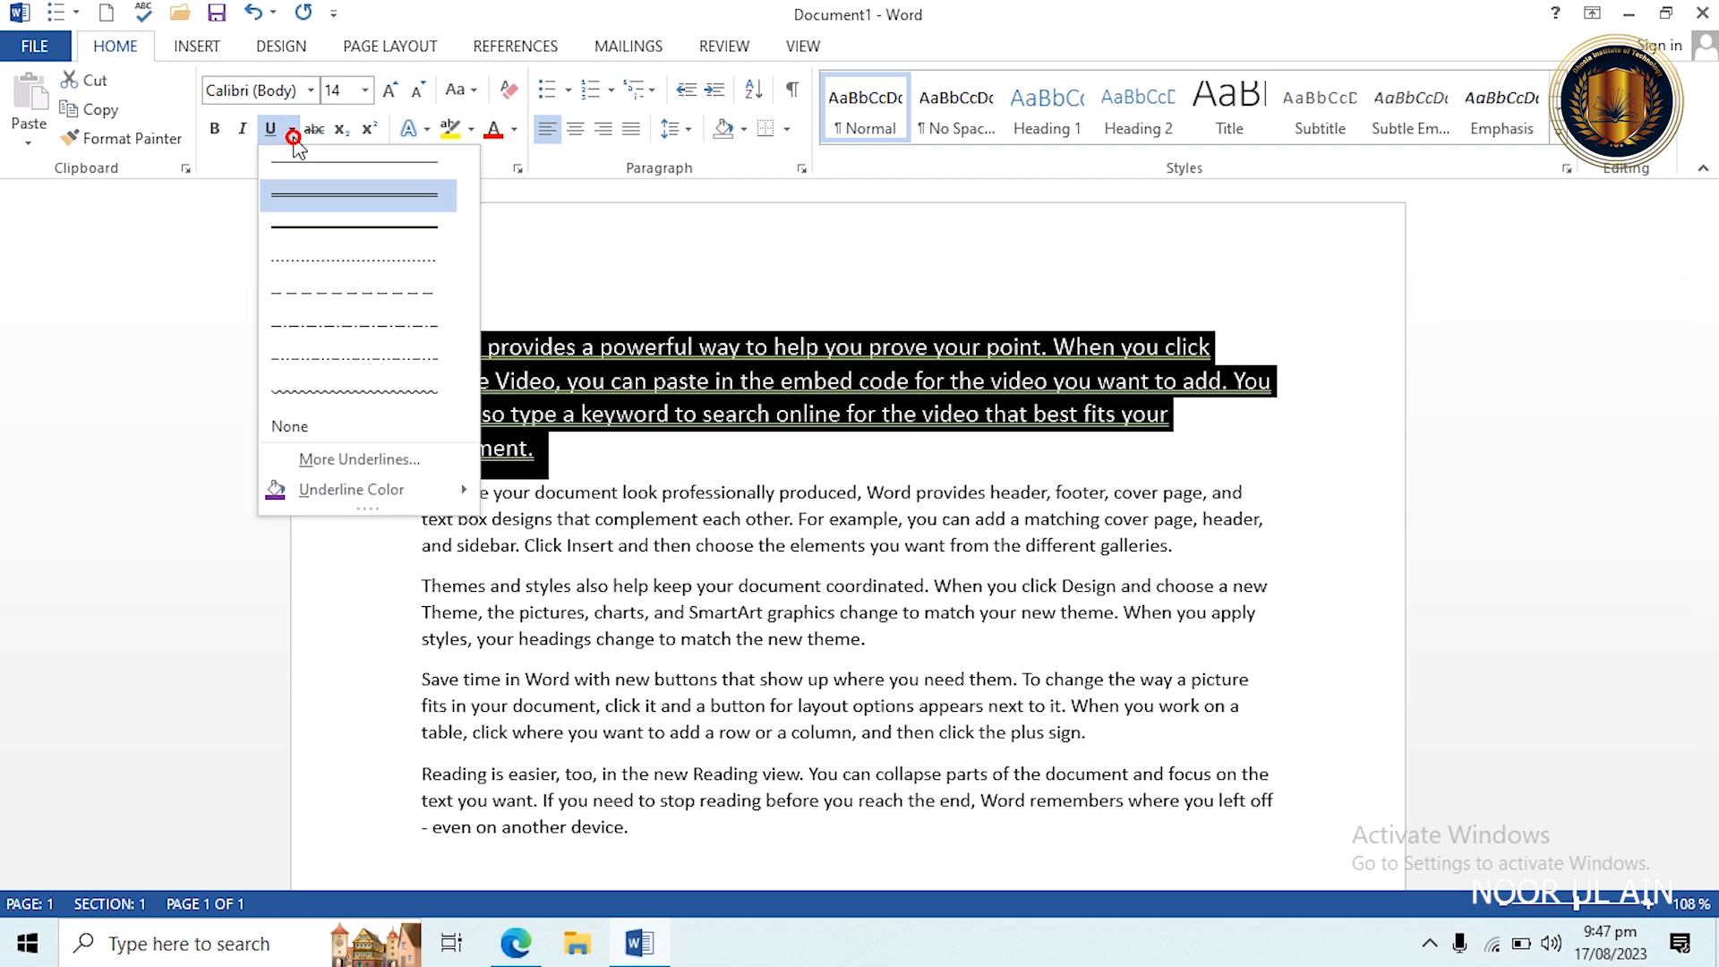
left_click(322, 457)
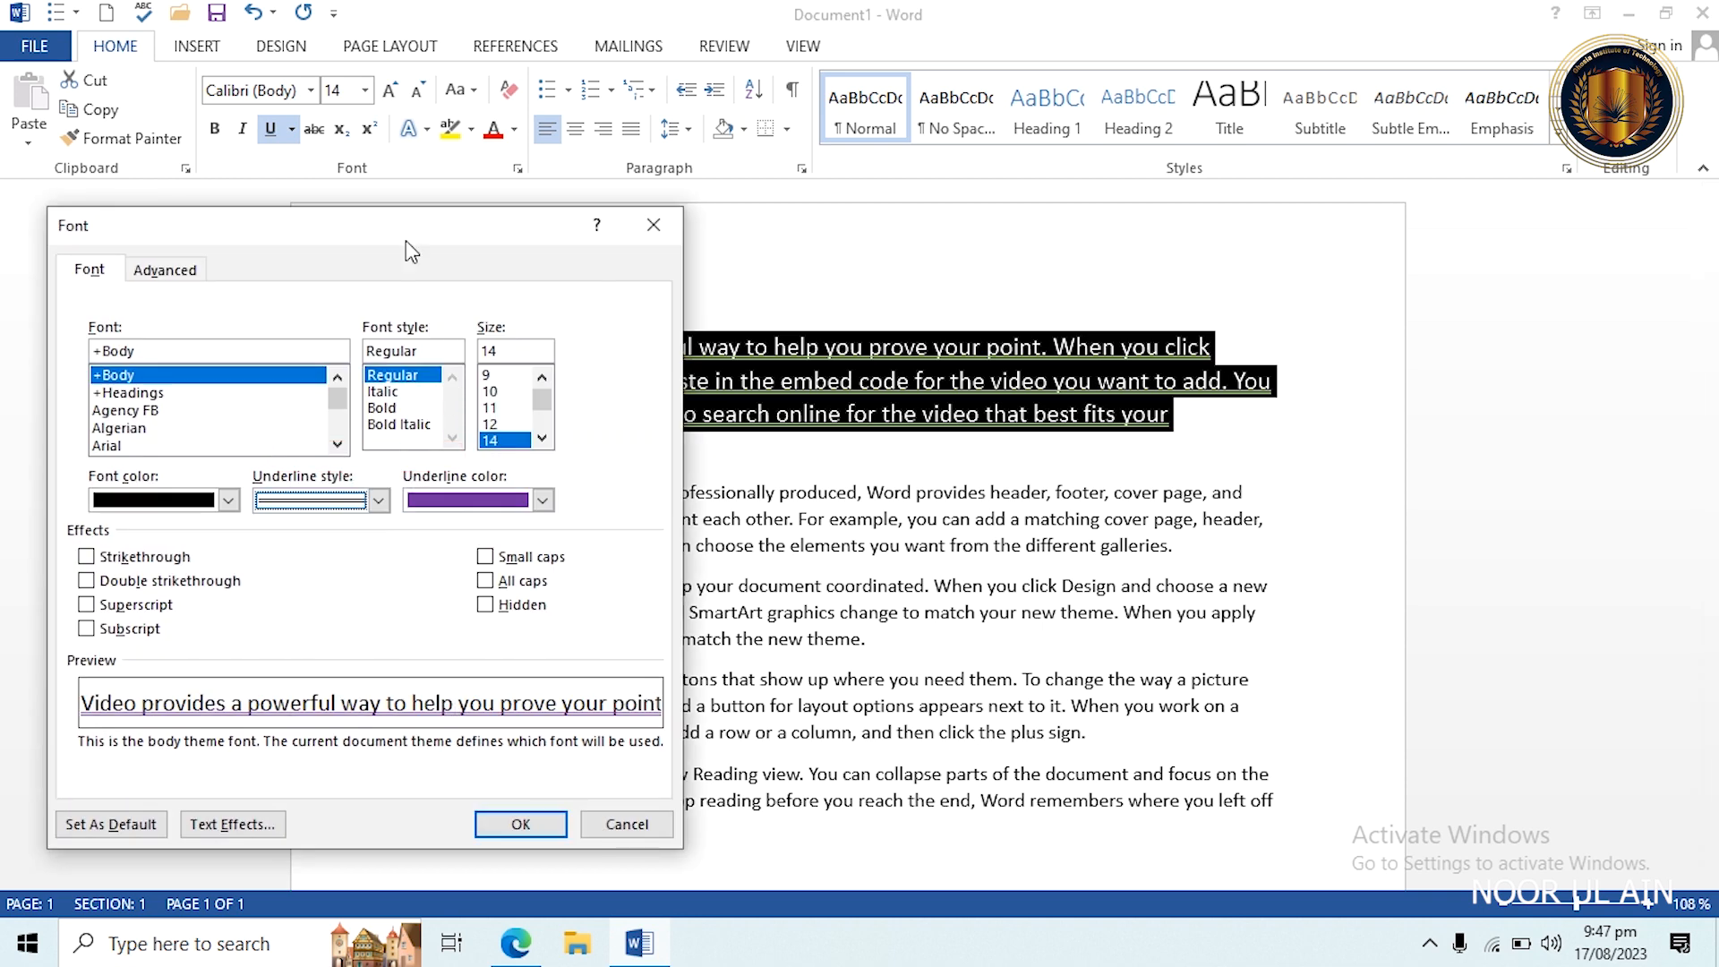
left_click_drag(395, 239, 465, 40)
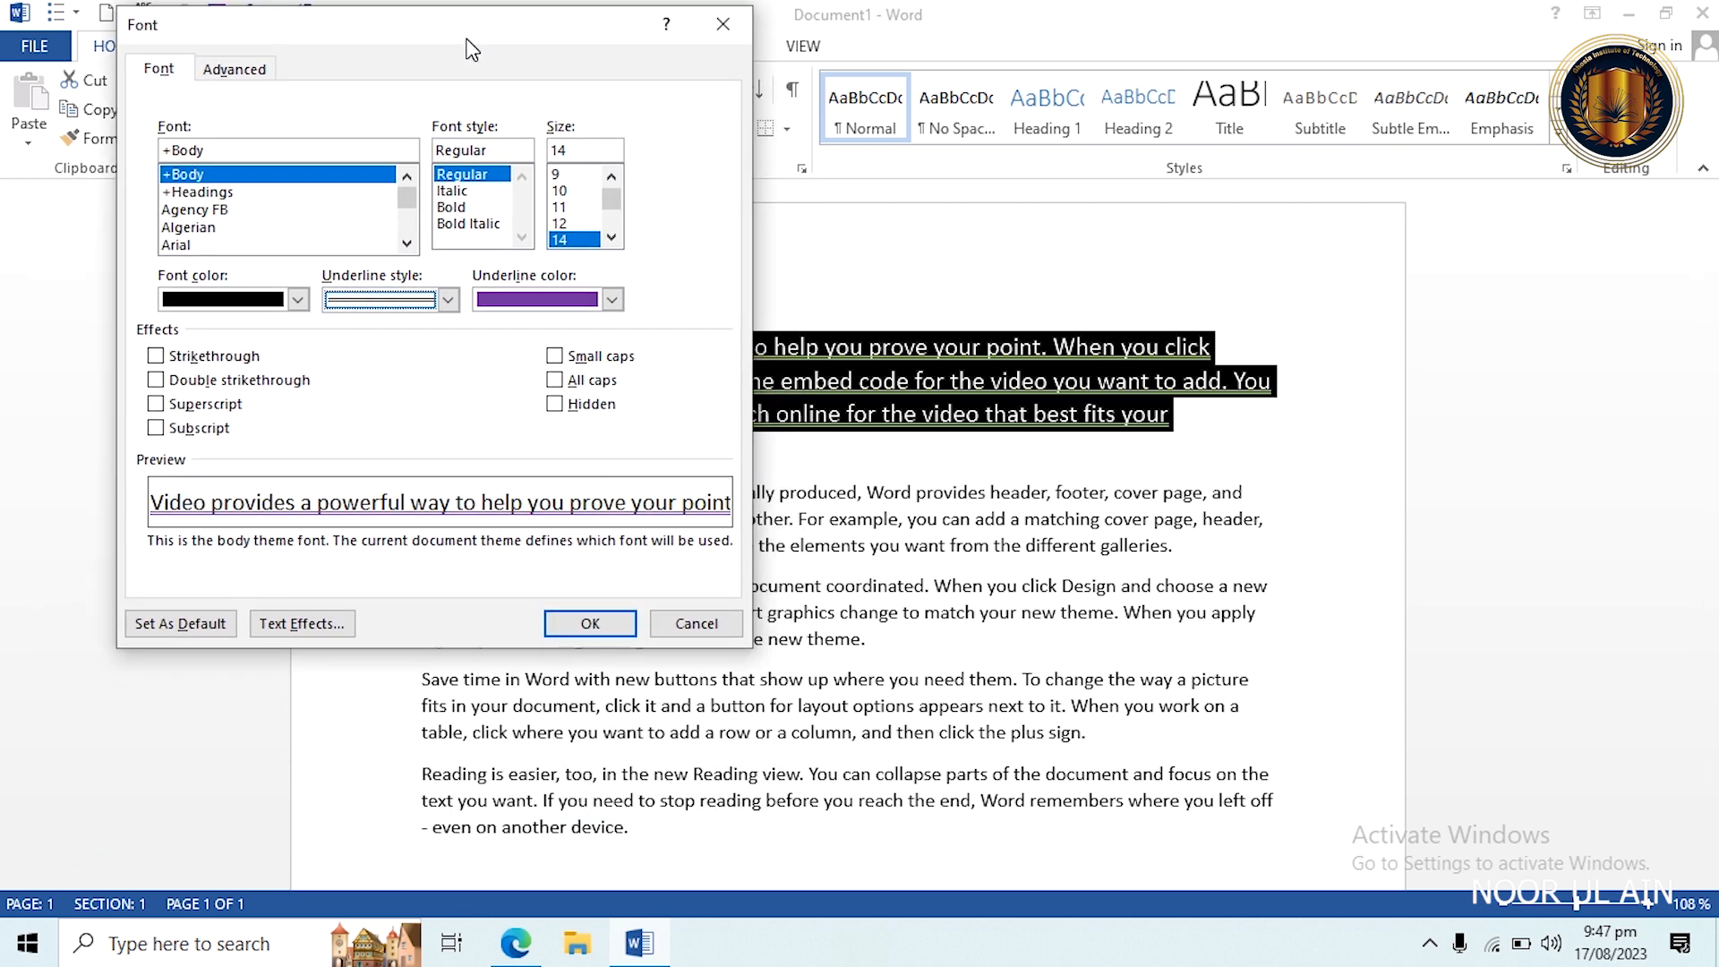
left_click(299, 299)
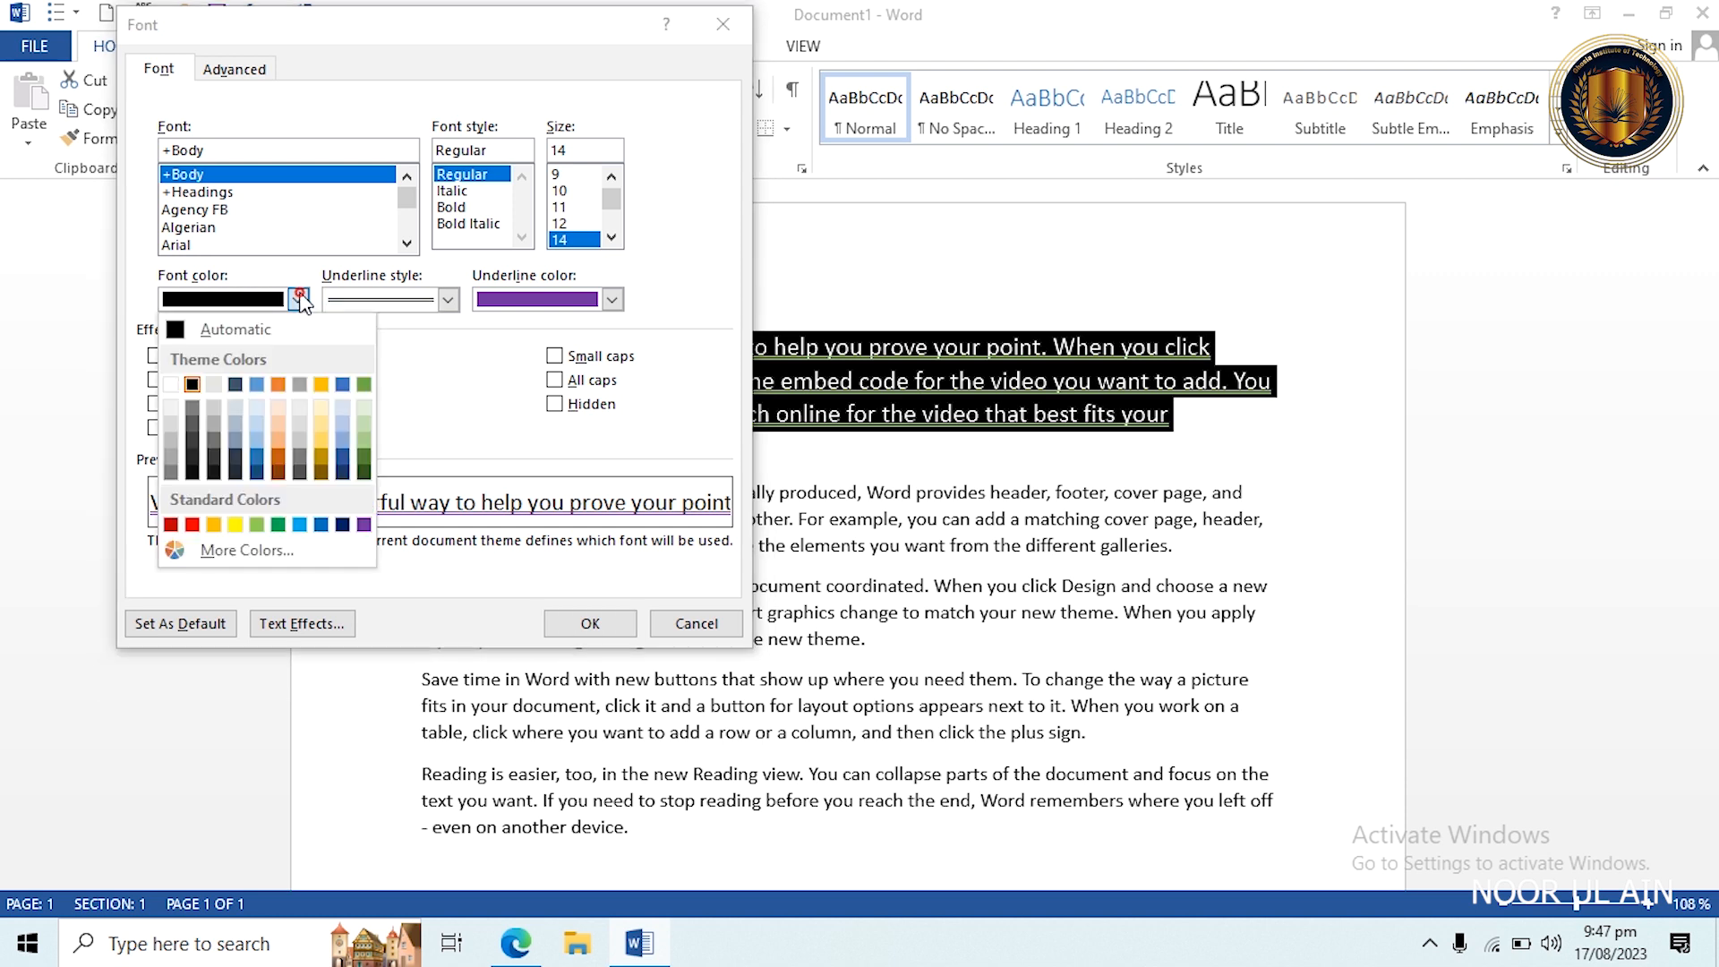
left_click(278, 524)
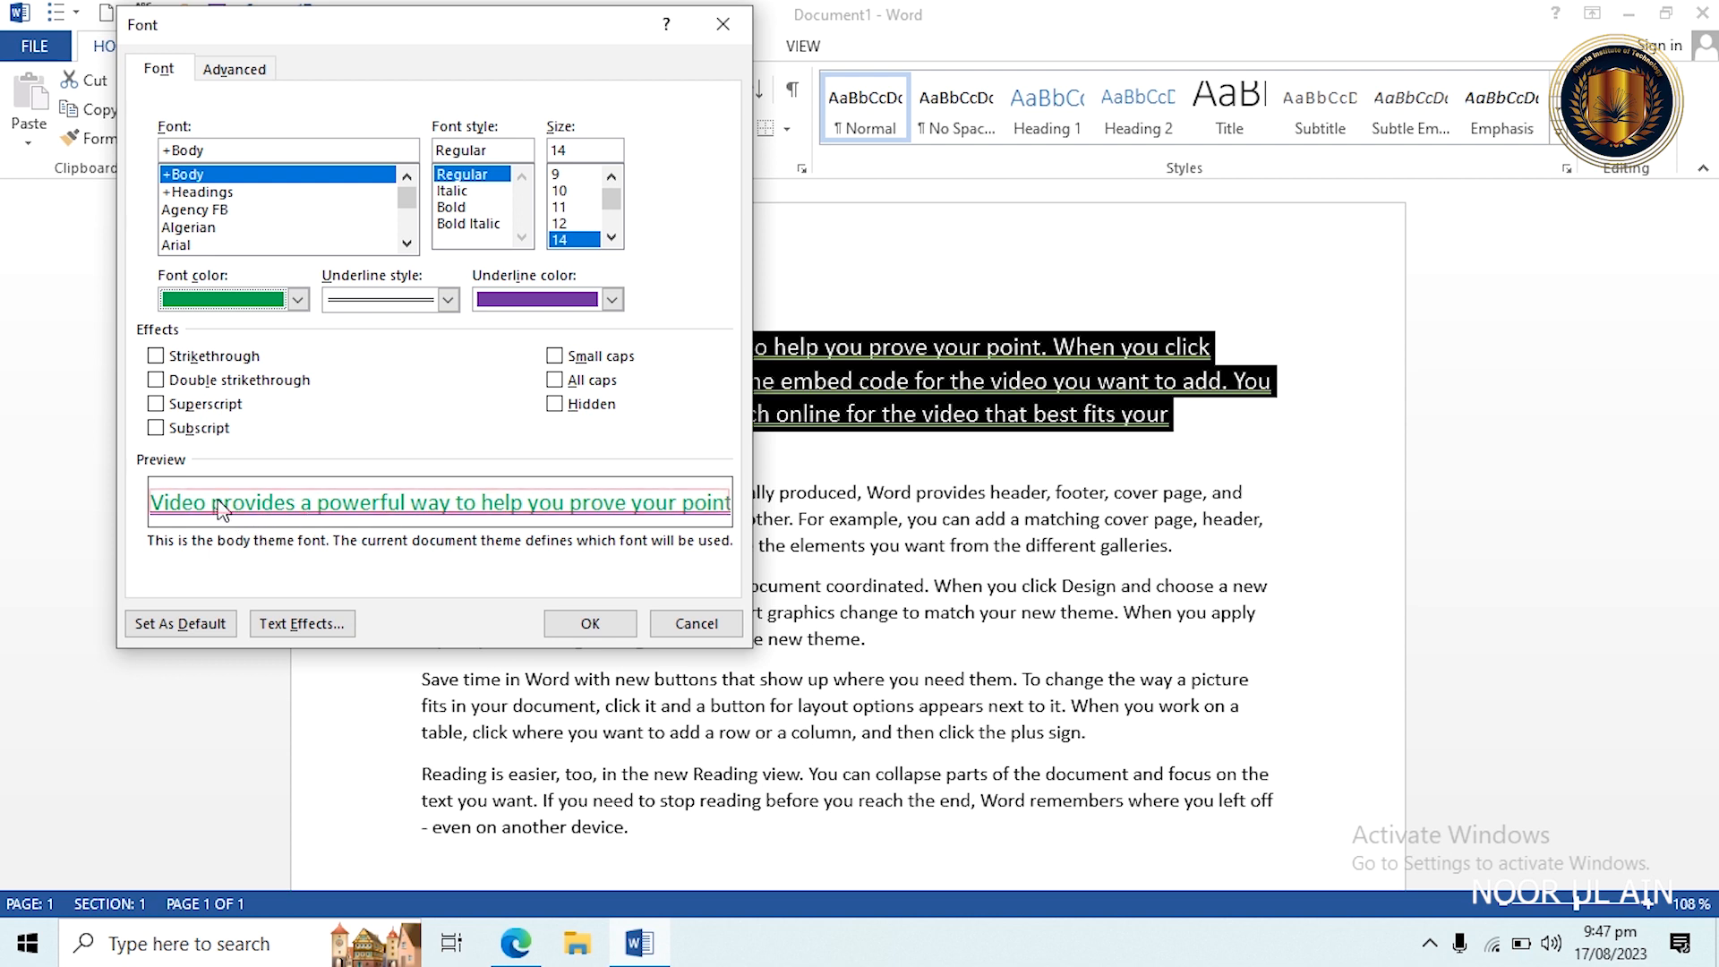
Choose the heavy long-dash underline style and the standard Light Blue underline color for the first paragraph.
left_click(448, 300)
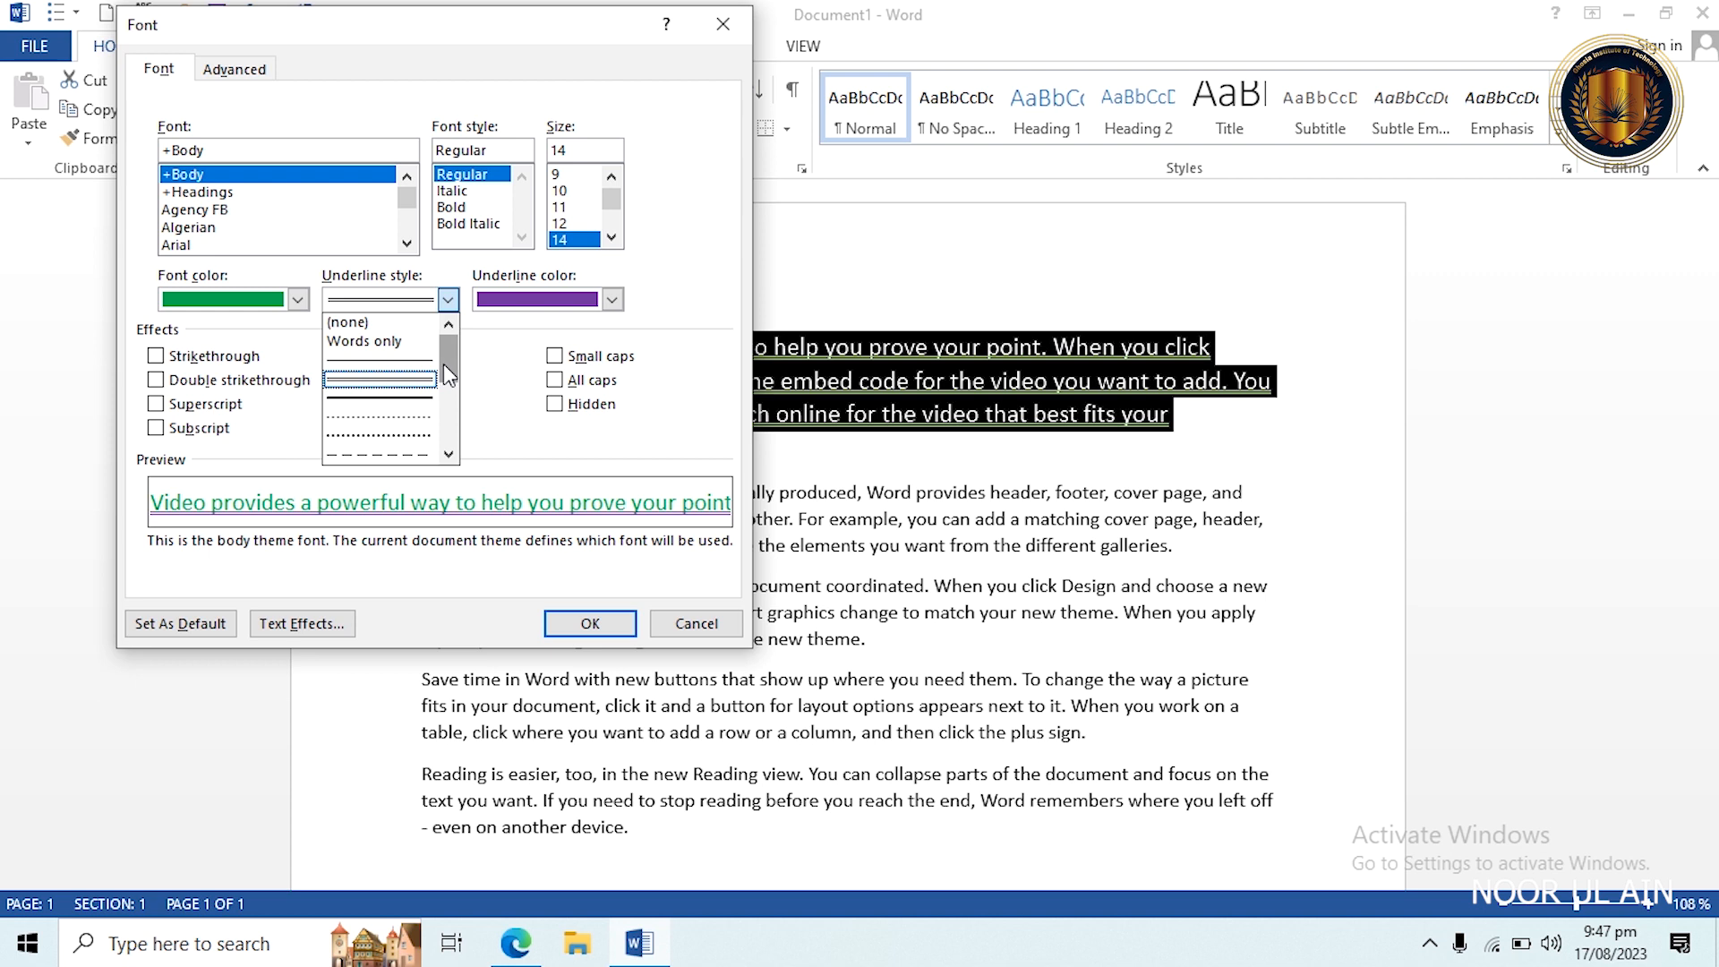
left_click_drag(445, 365, 448, 385)
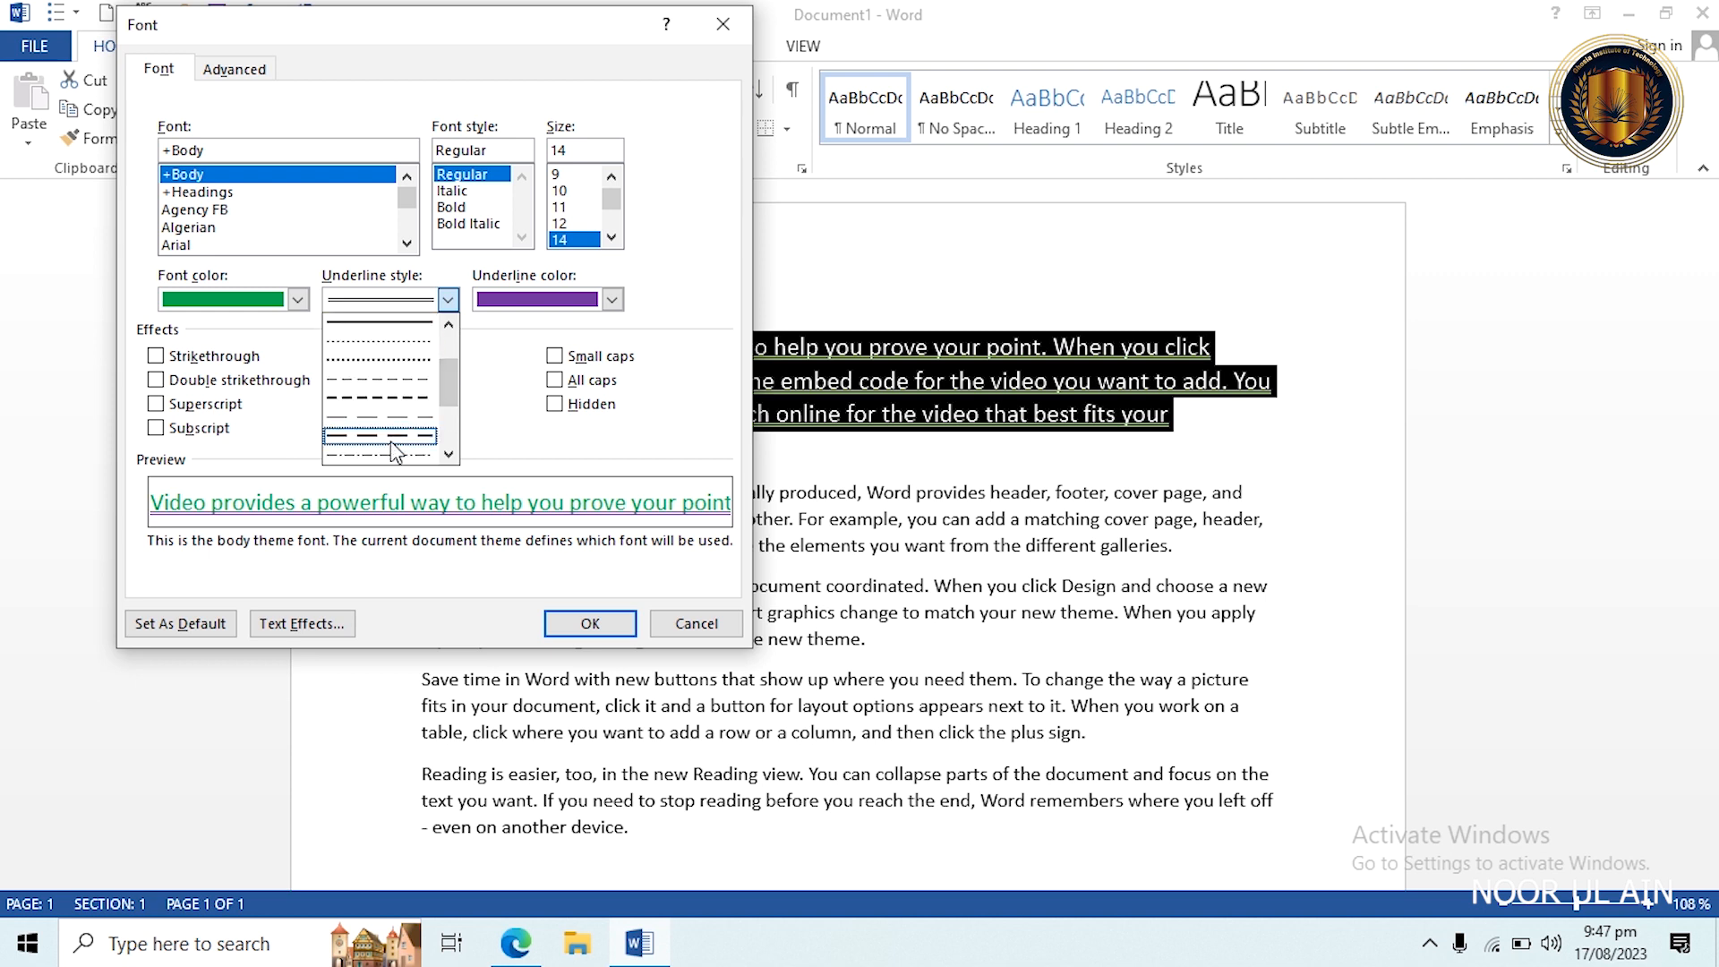
left_click(391, 442)
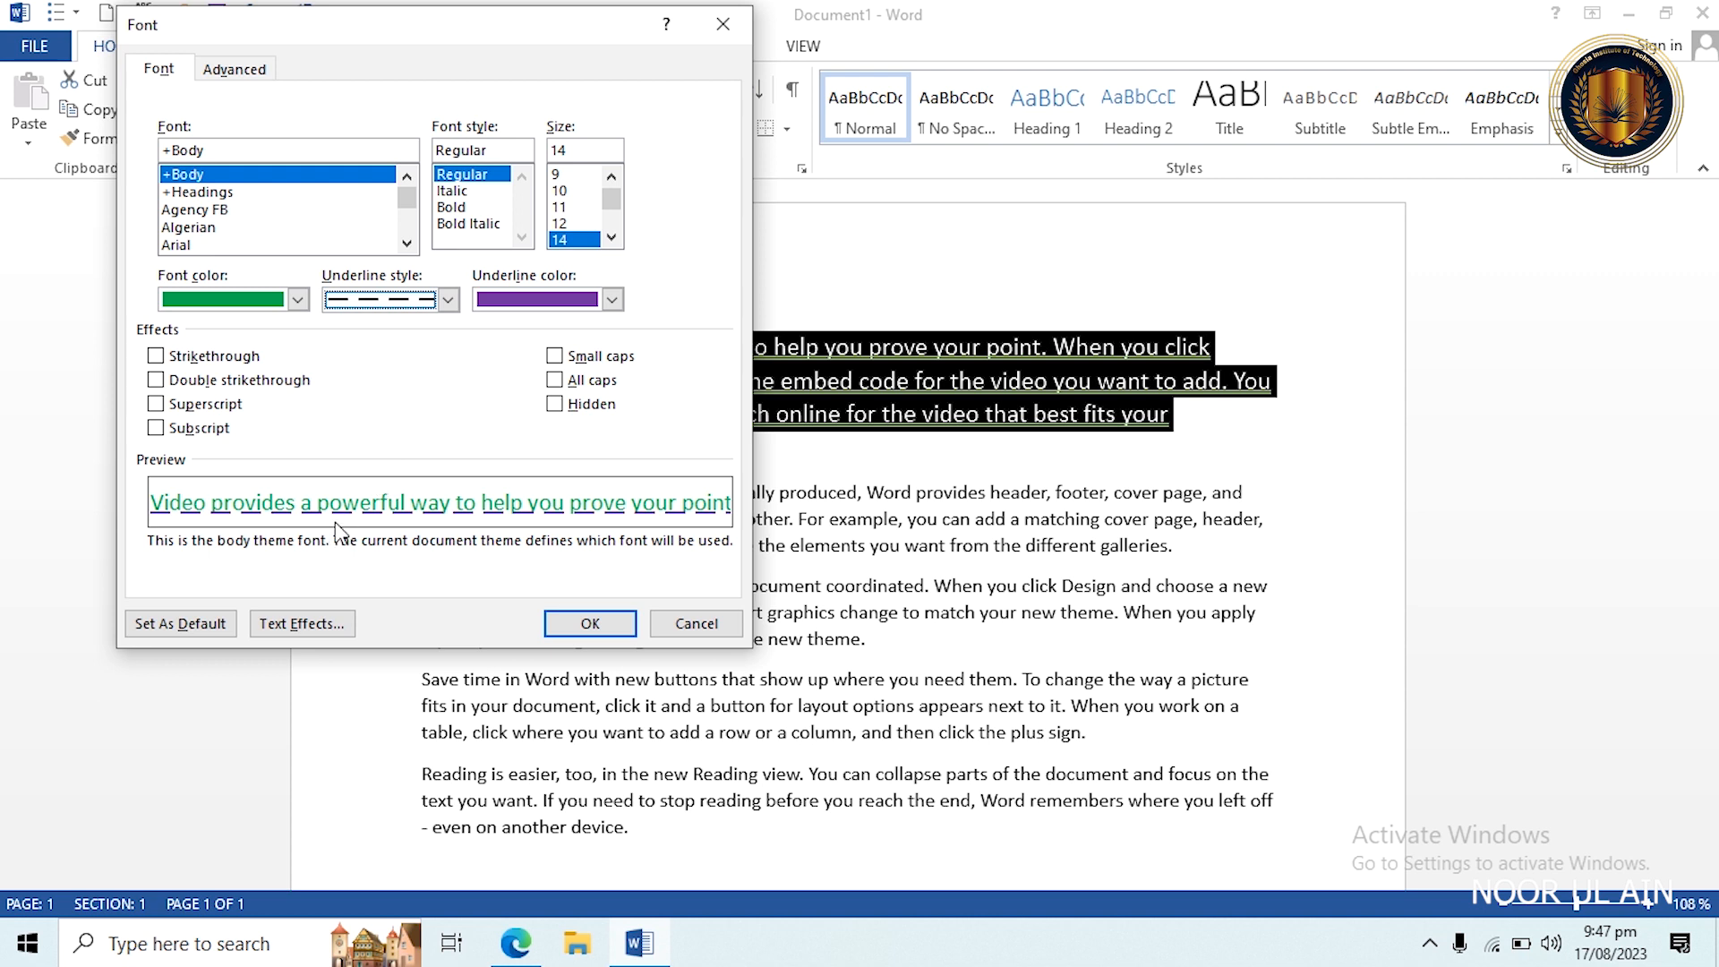
left_click(613, 301)
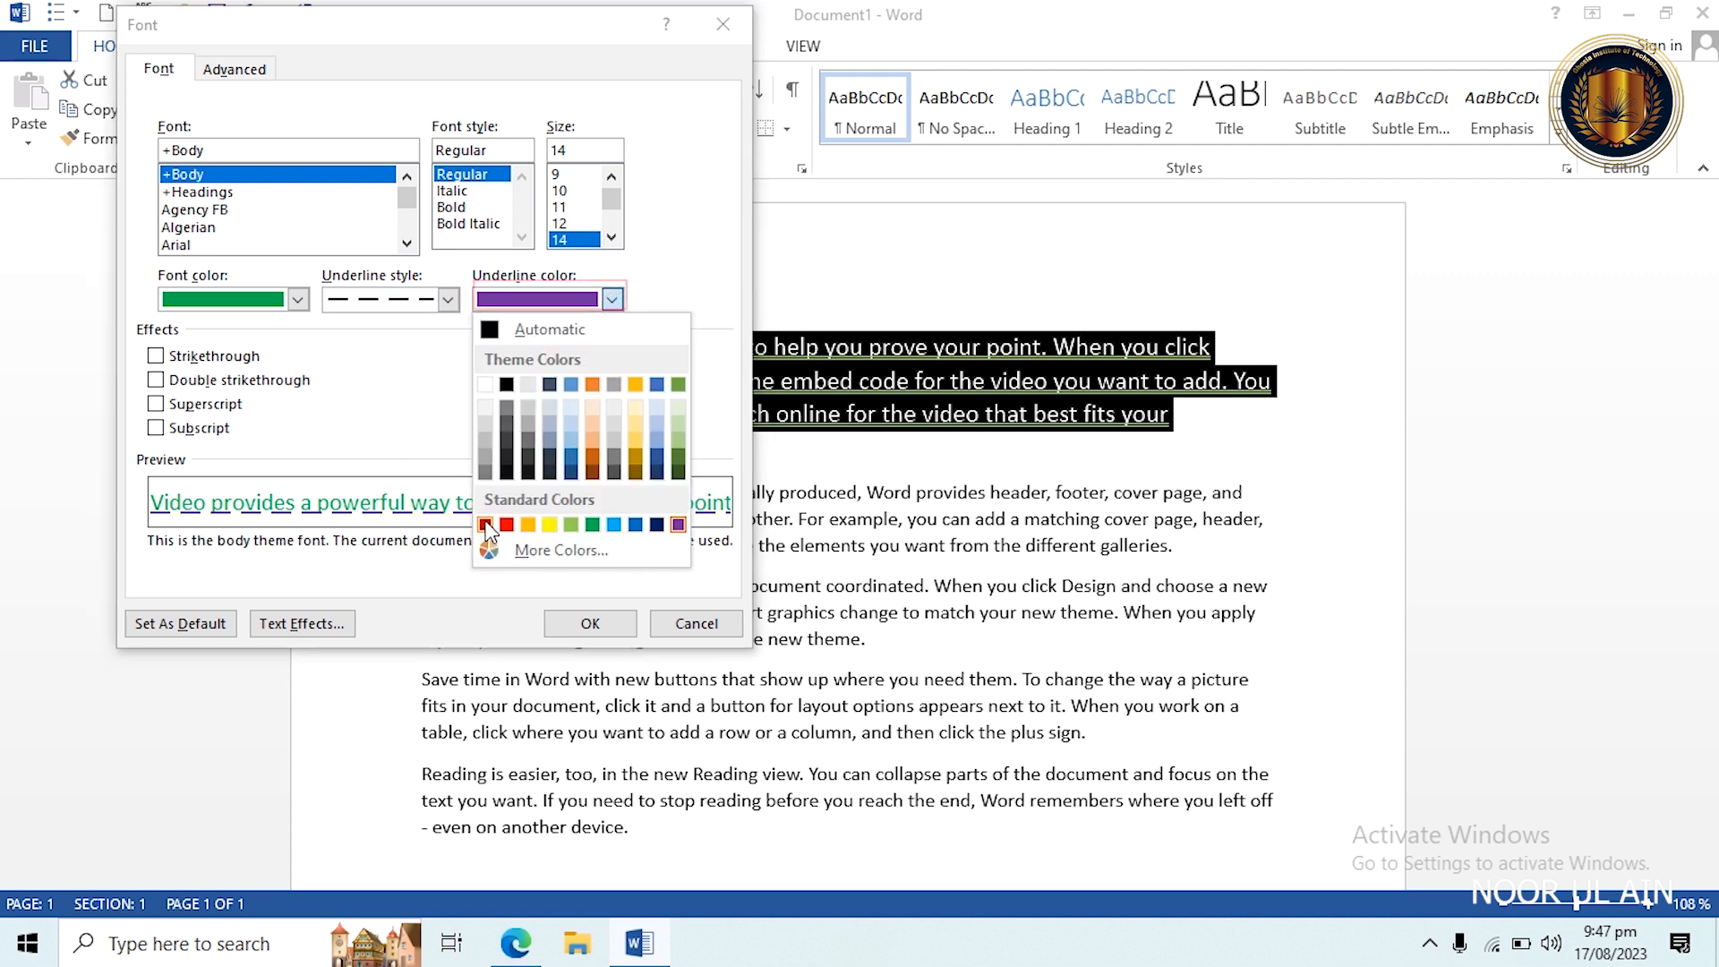
left_click(614, 525)
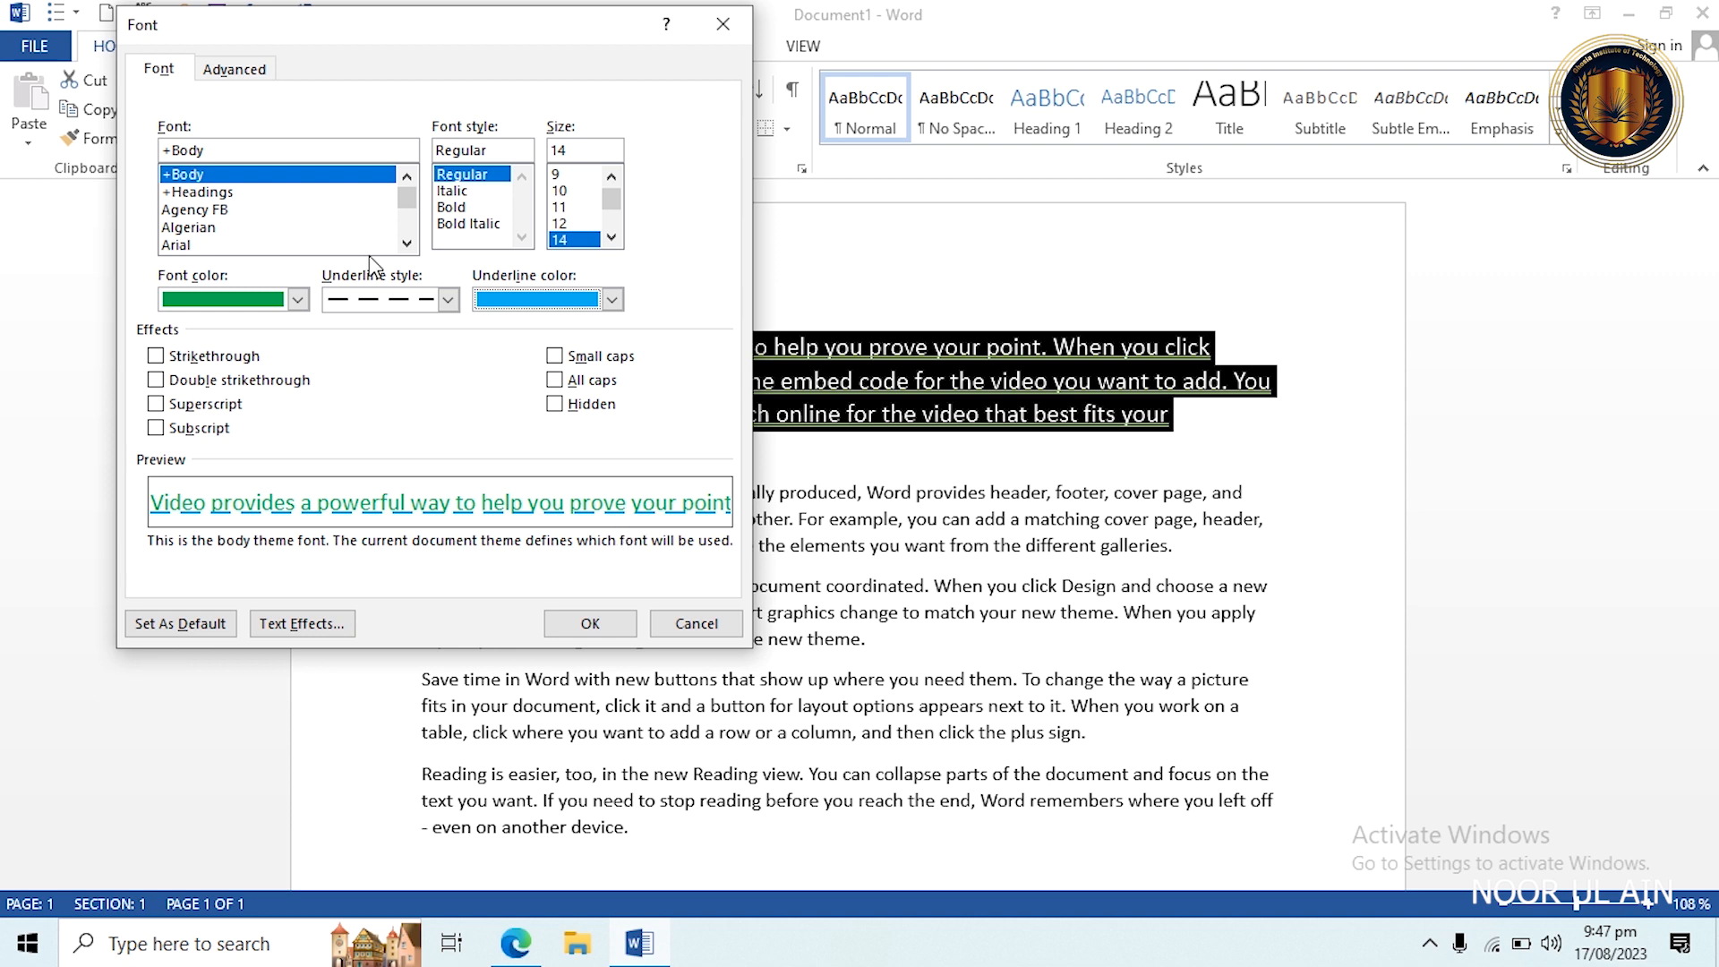
Try the +Headings font on the first paragraph and switch back to +Body.
left_click(204, 191)
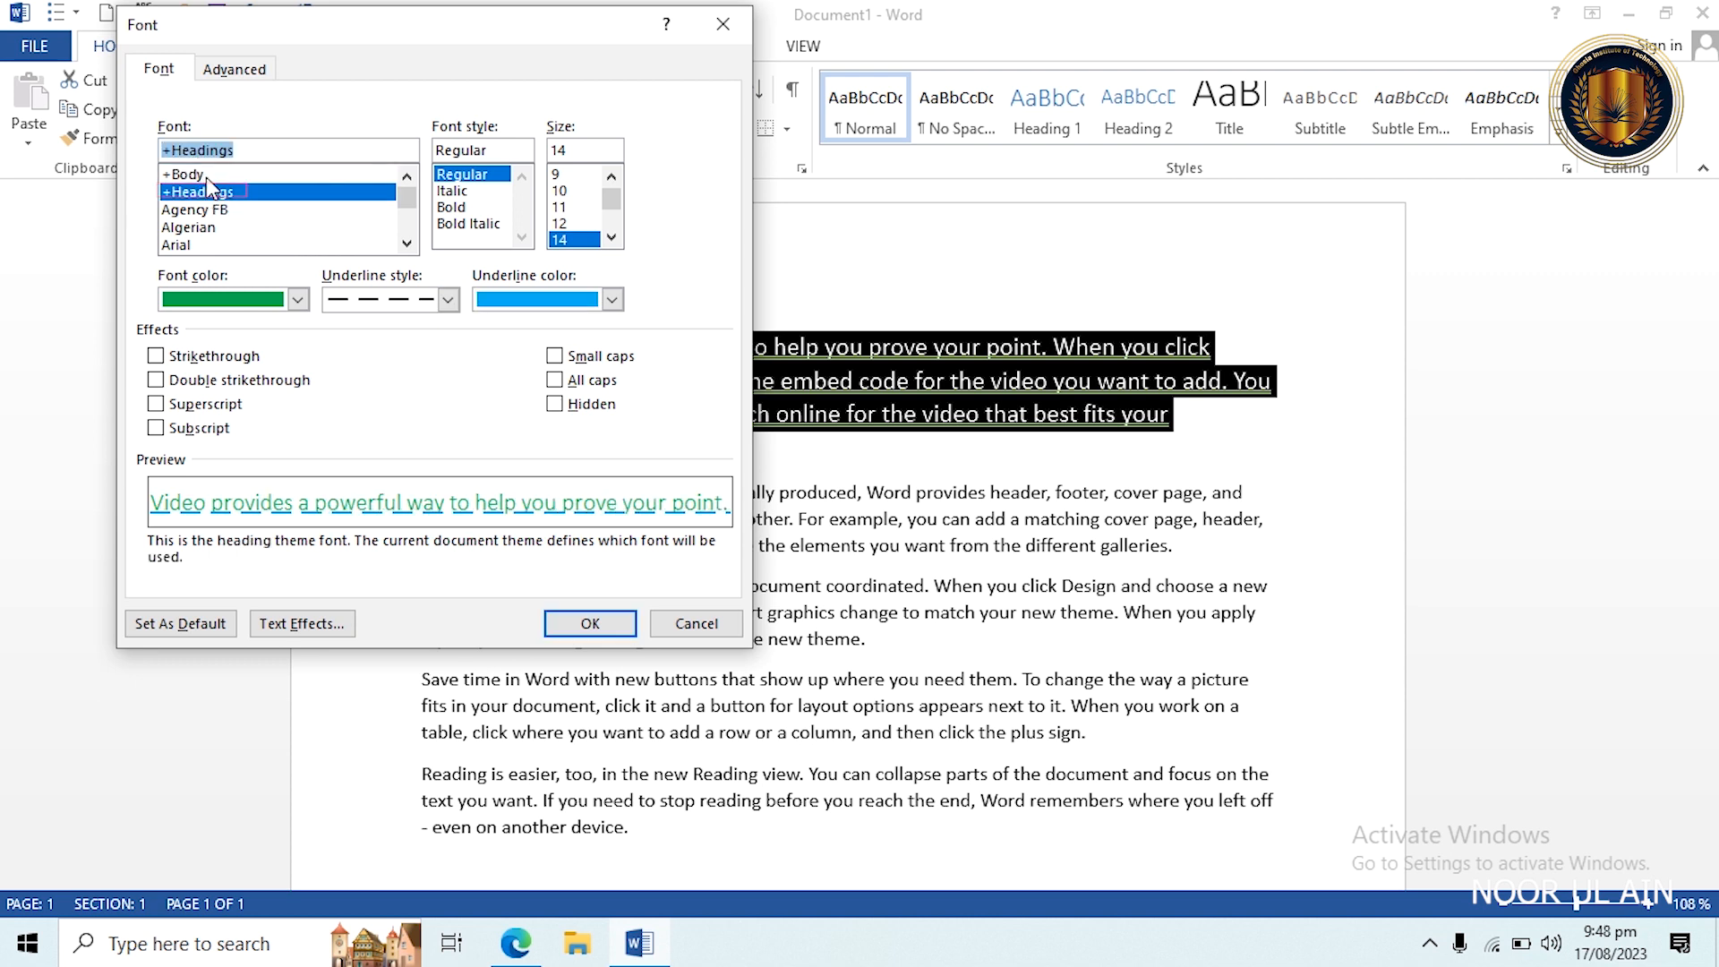
left_click(205, 175)
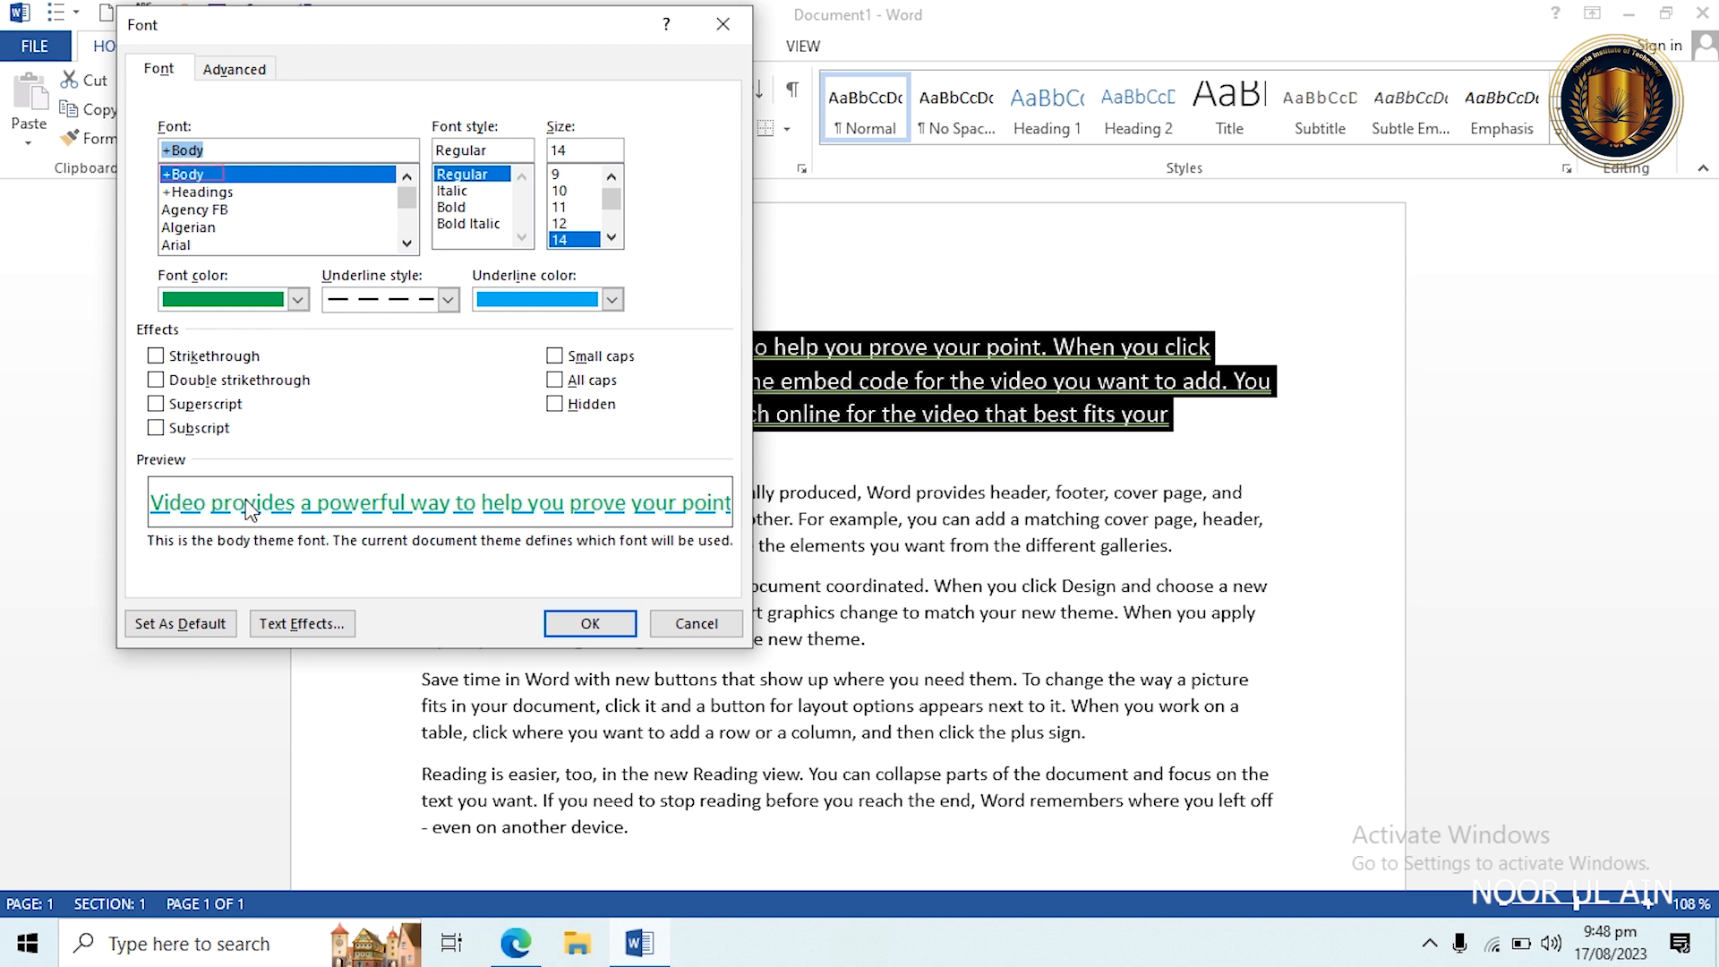
Give the first paragraph's text a solid outline in the gold theme color through the text effects.
left_click(299, 624)
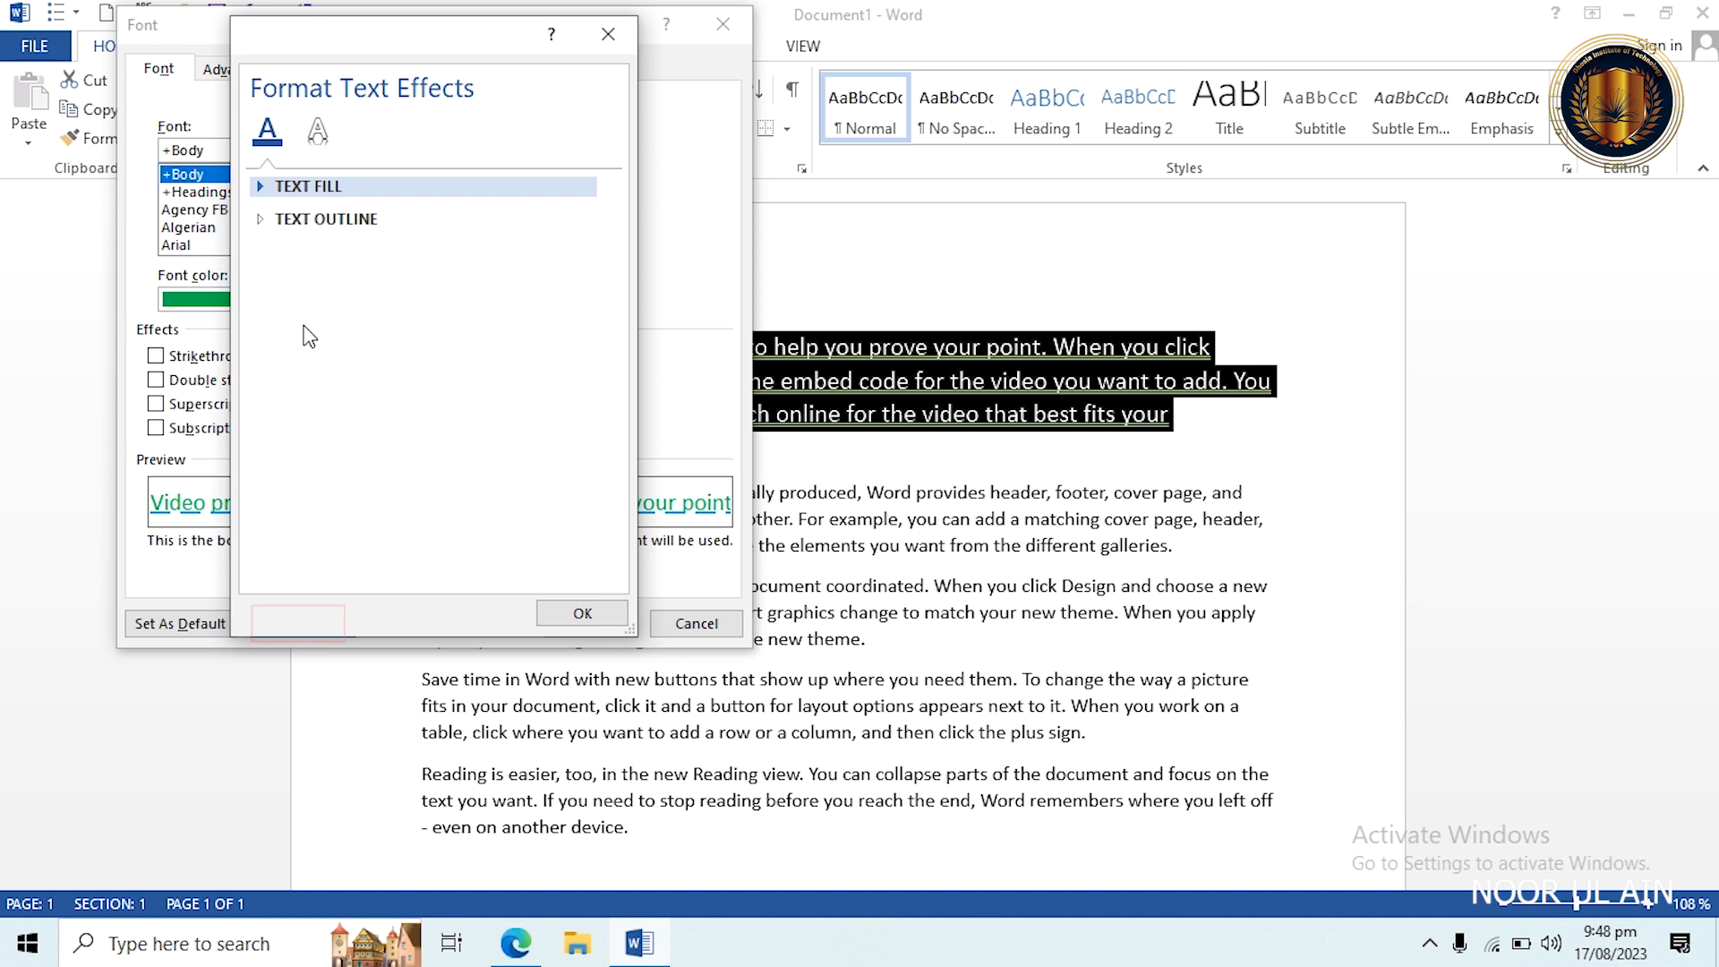
left_click(346, 220)
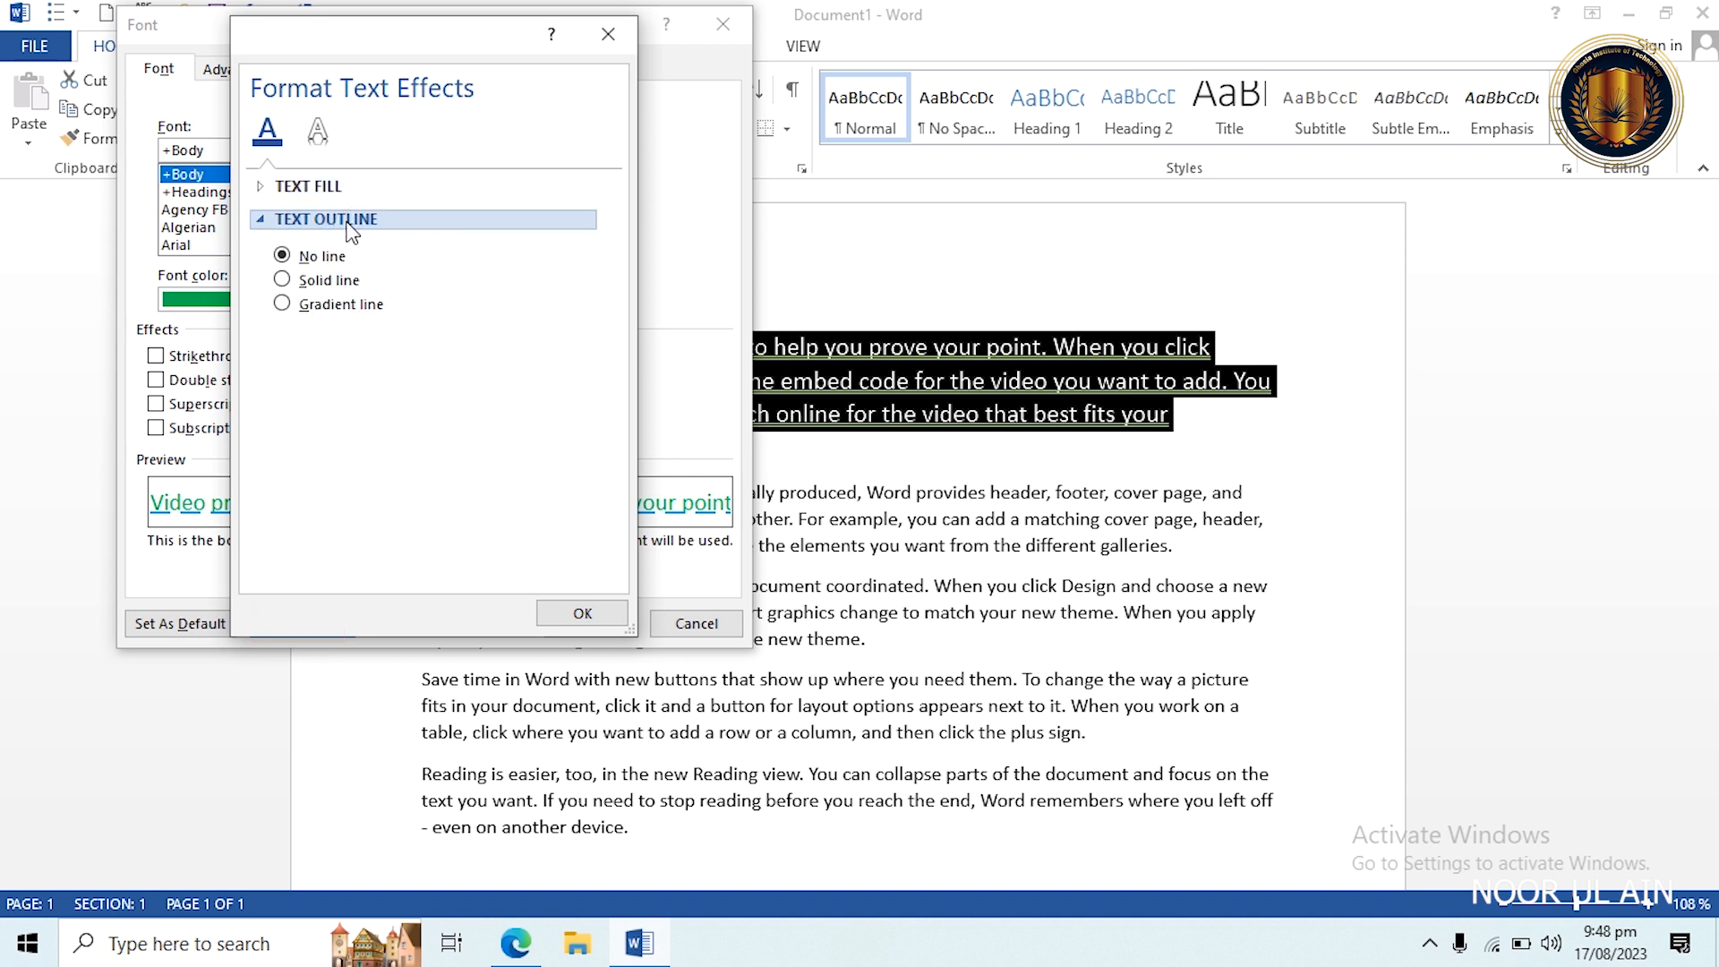
left_click(340, 281)
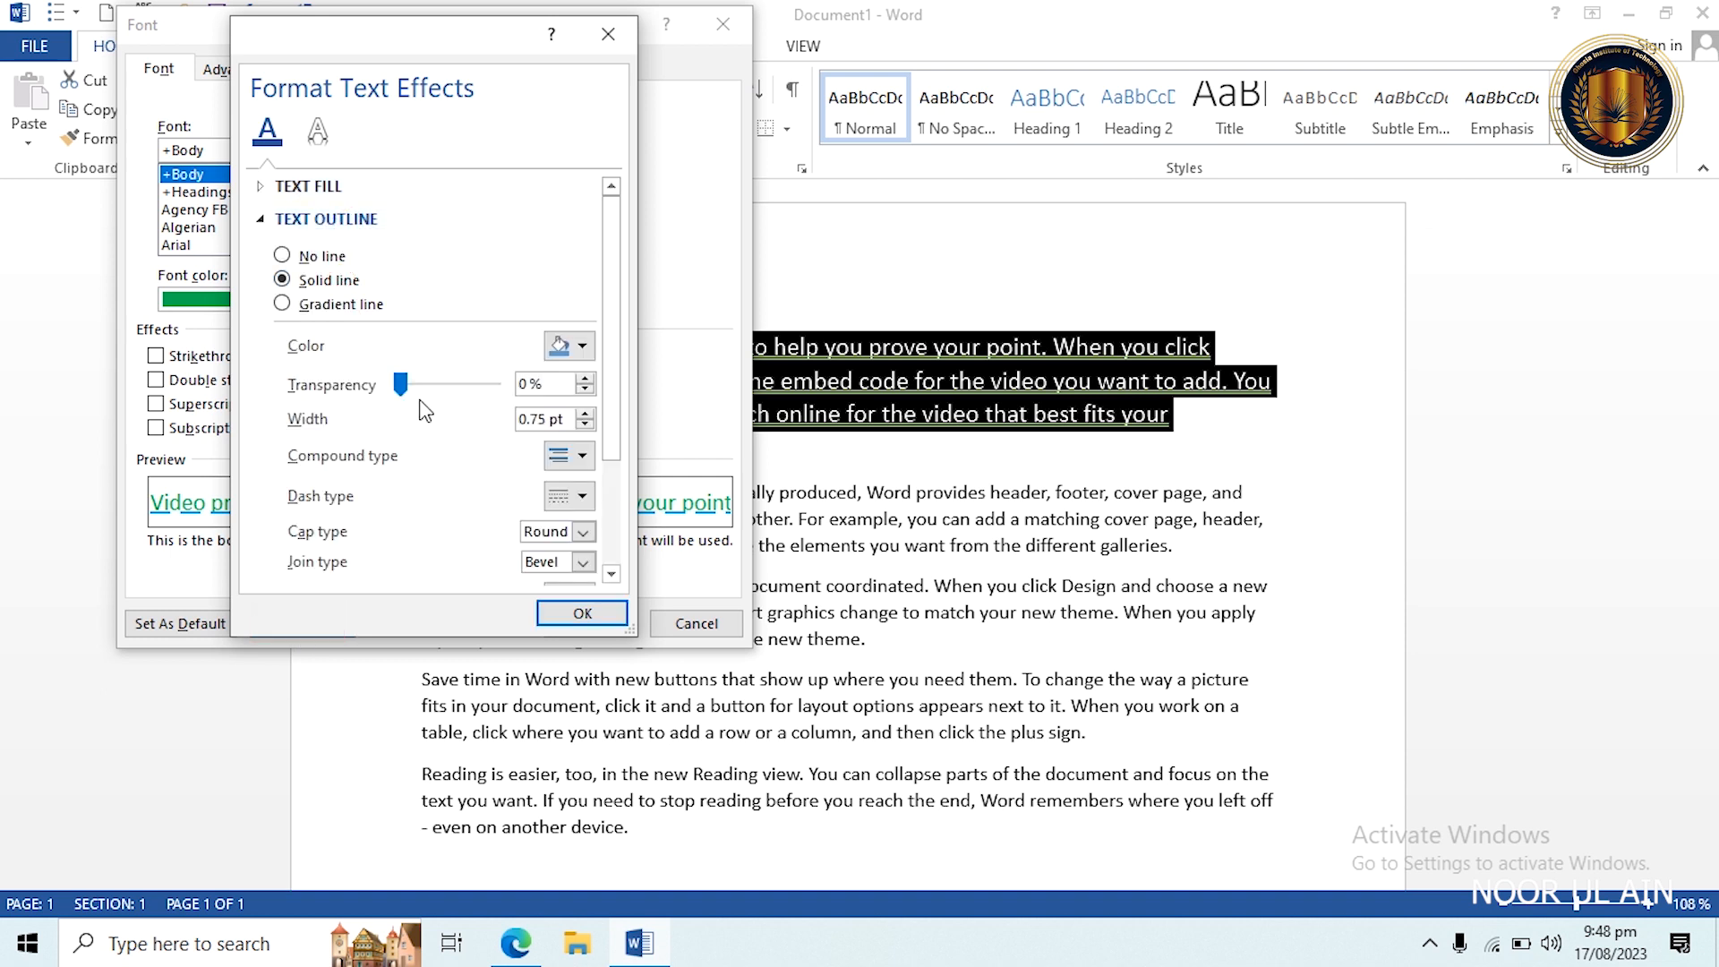
left_click(583, 347)
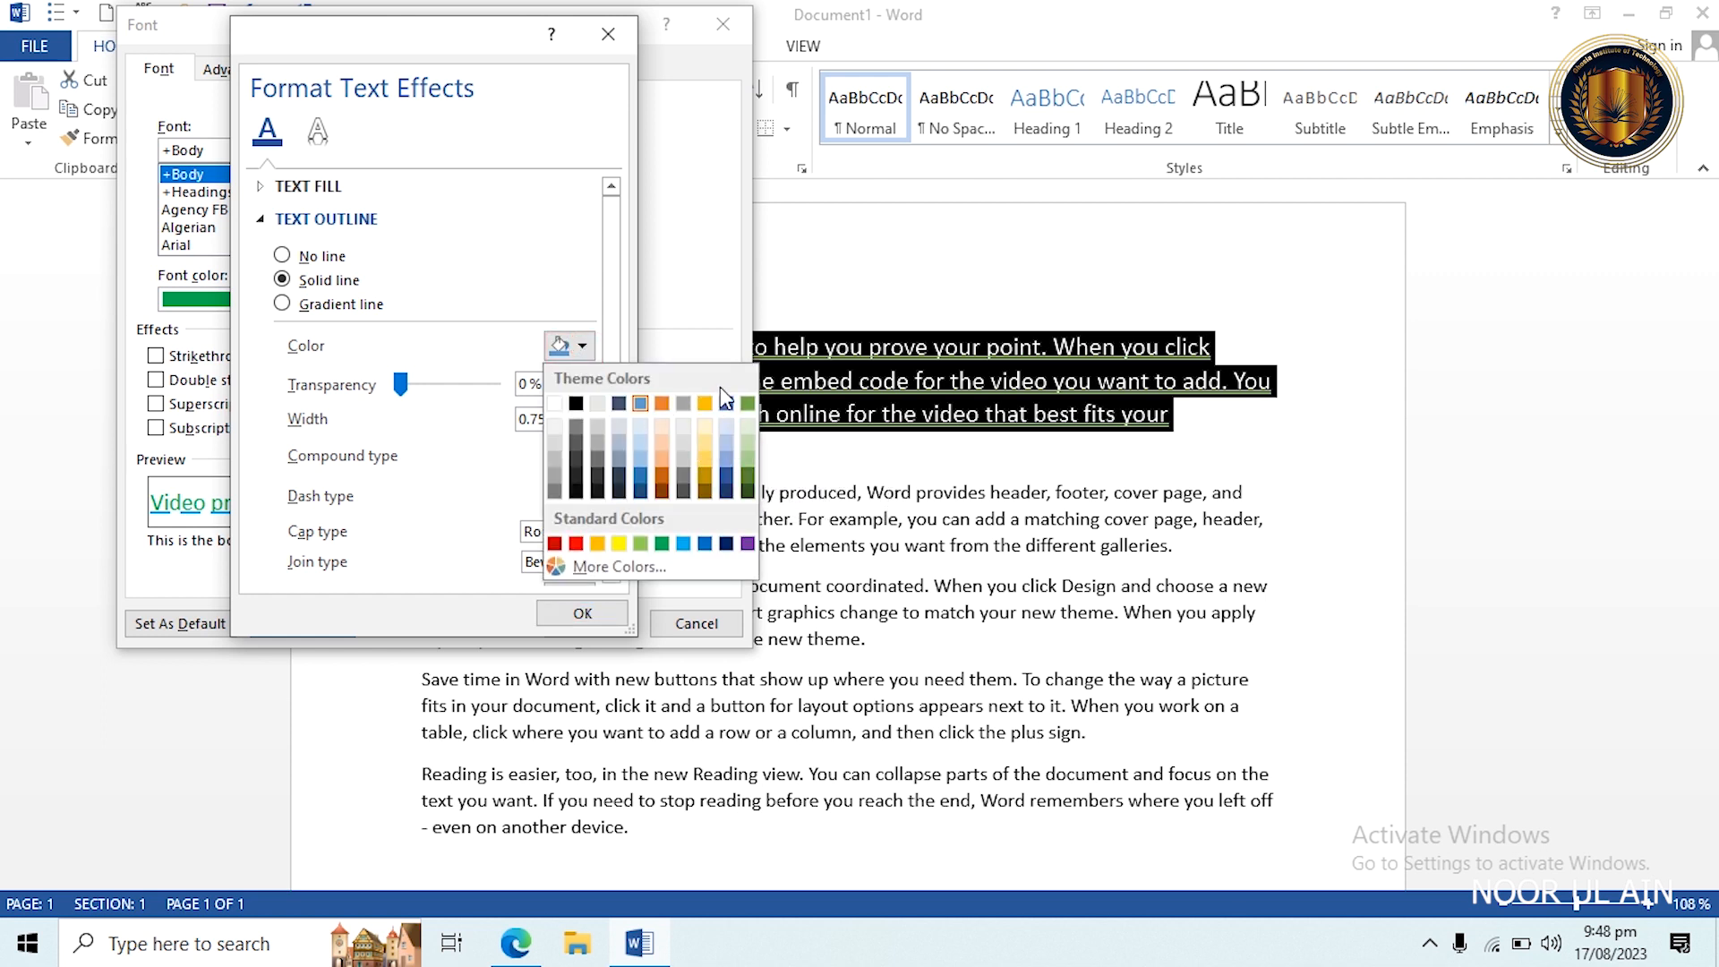
left_click(706, 408)
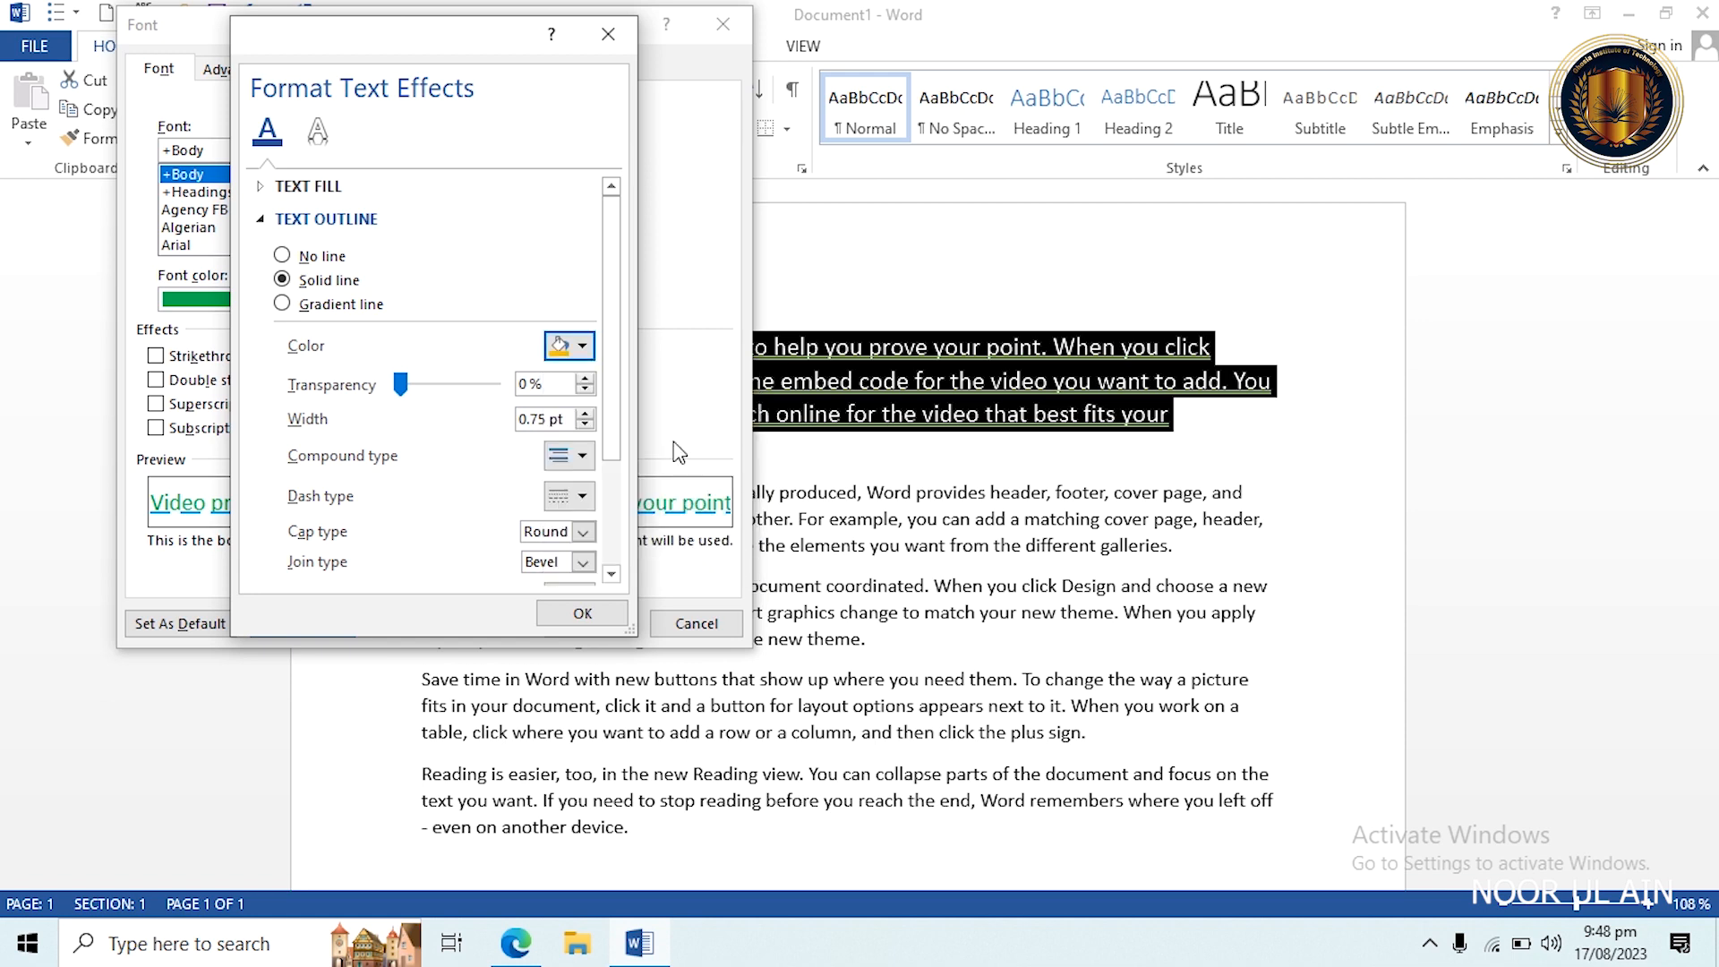
left_click(581, 611)
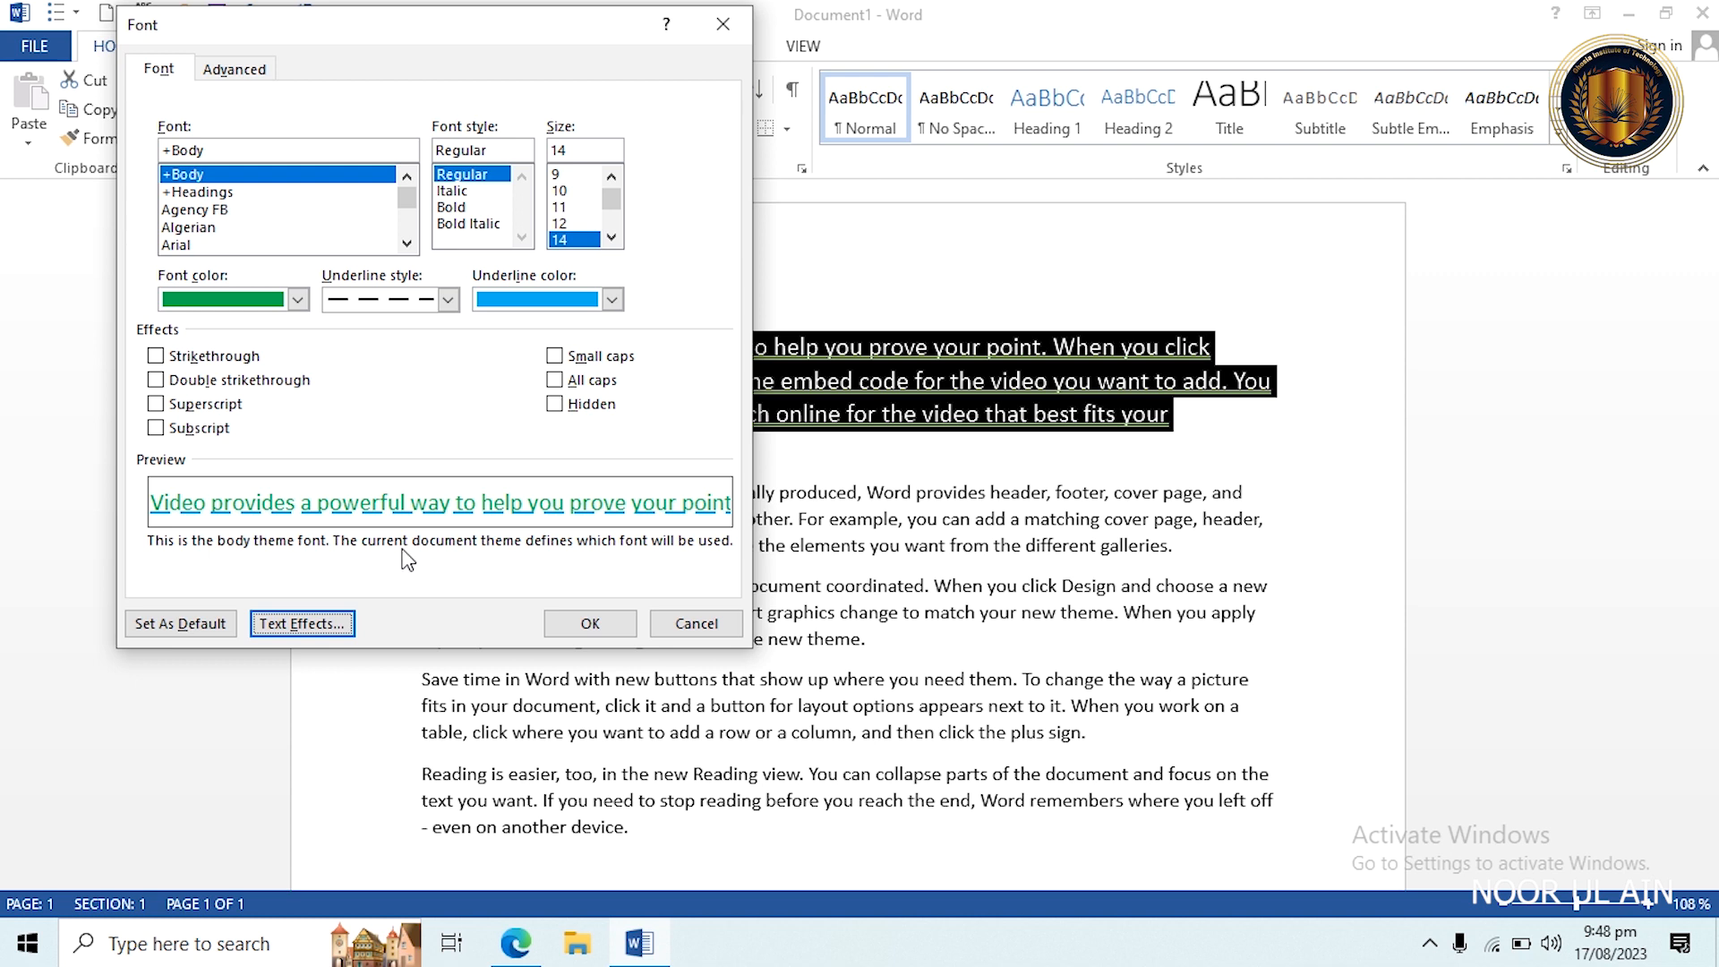
Set the current font formatting as the default for all documents based on the Normal template and check the document's text.
left_click(183, 624)
left_click(184, 623)
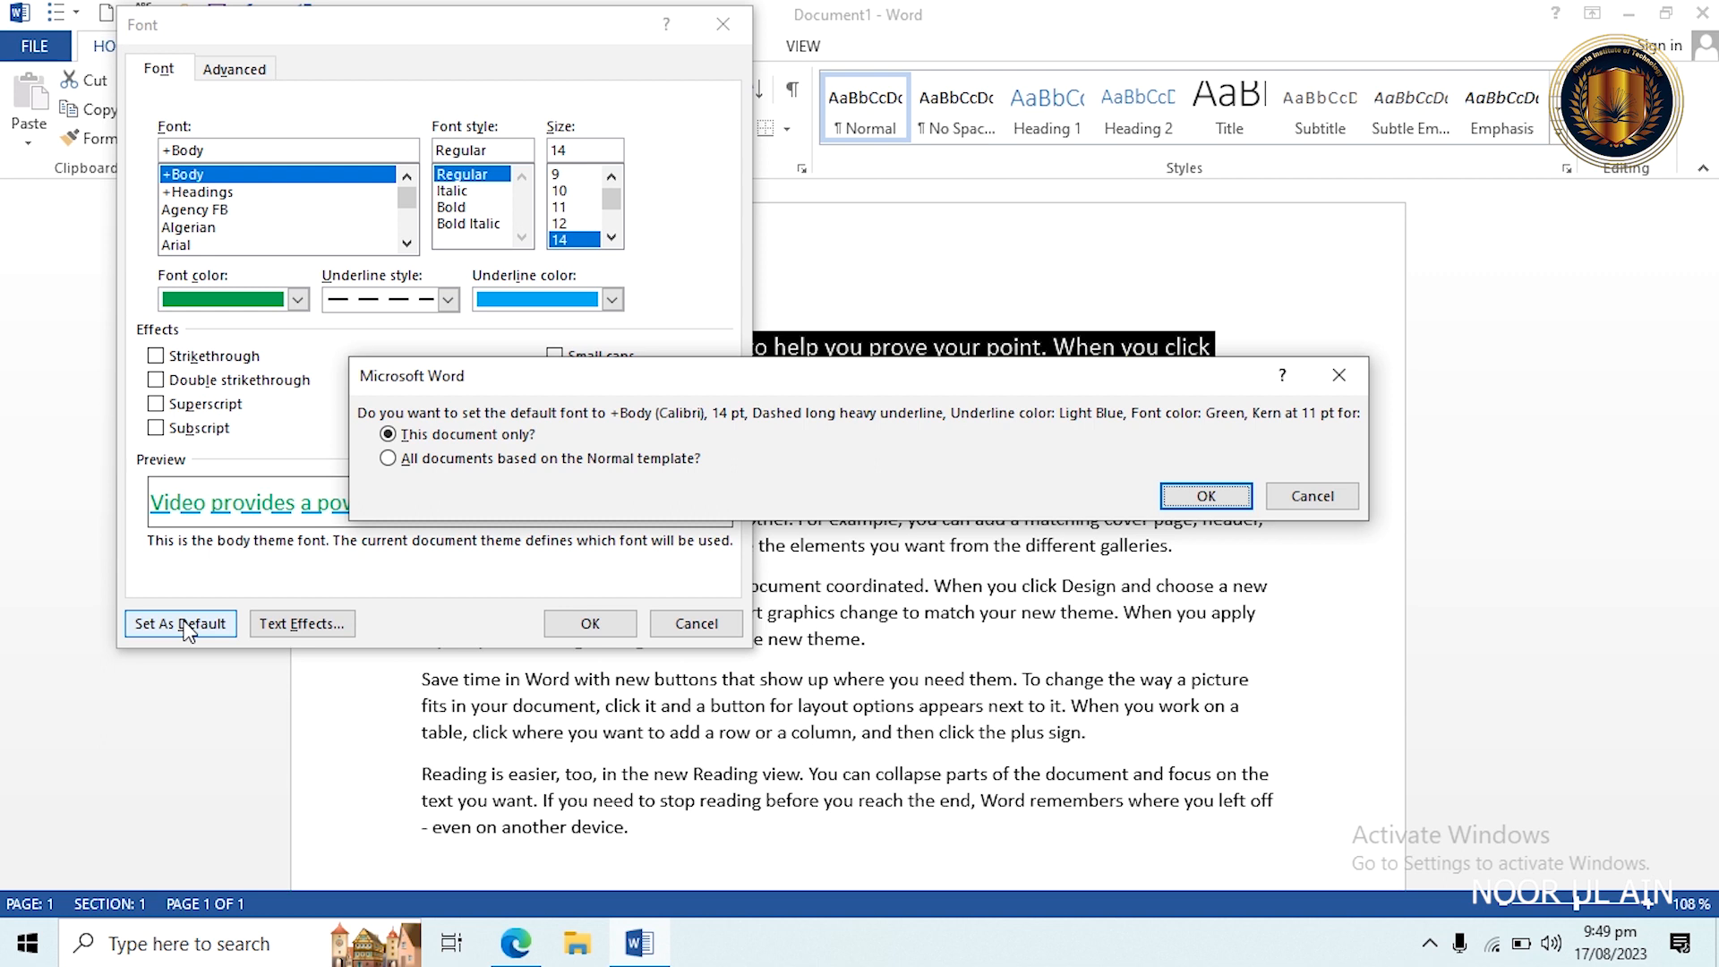
left_click(389, 461)
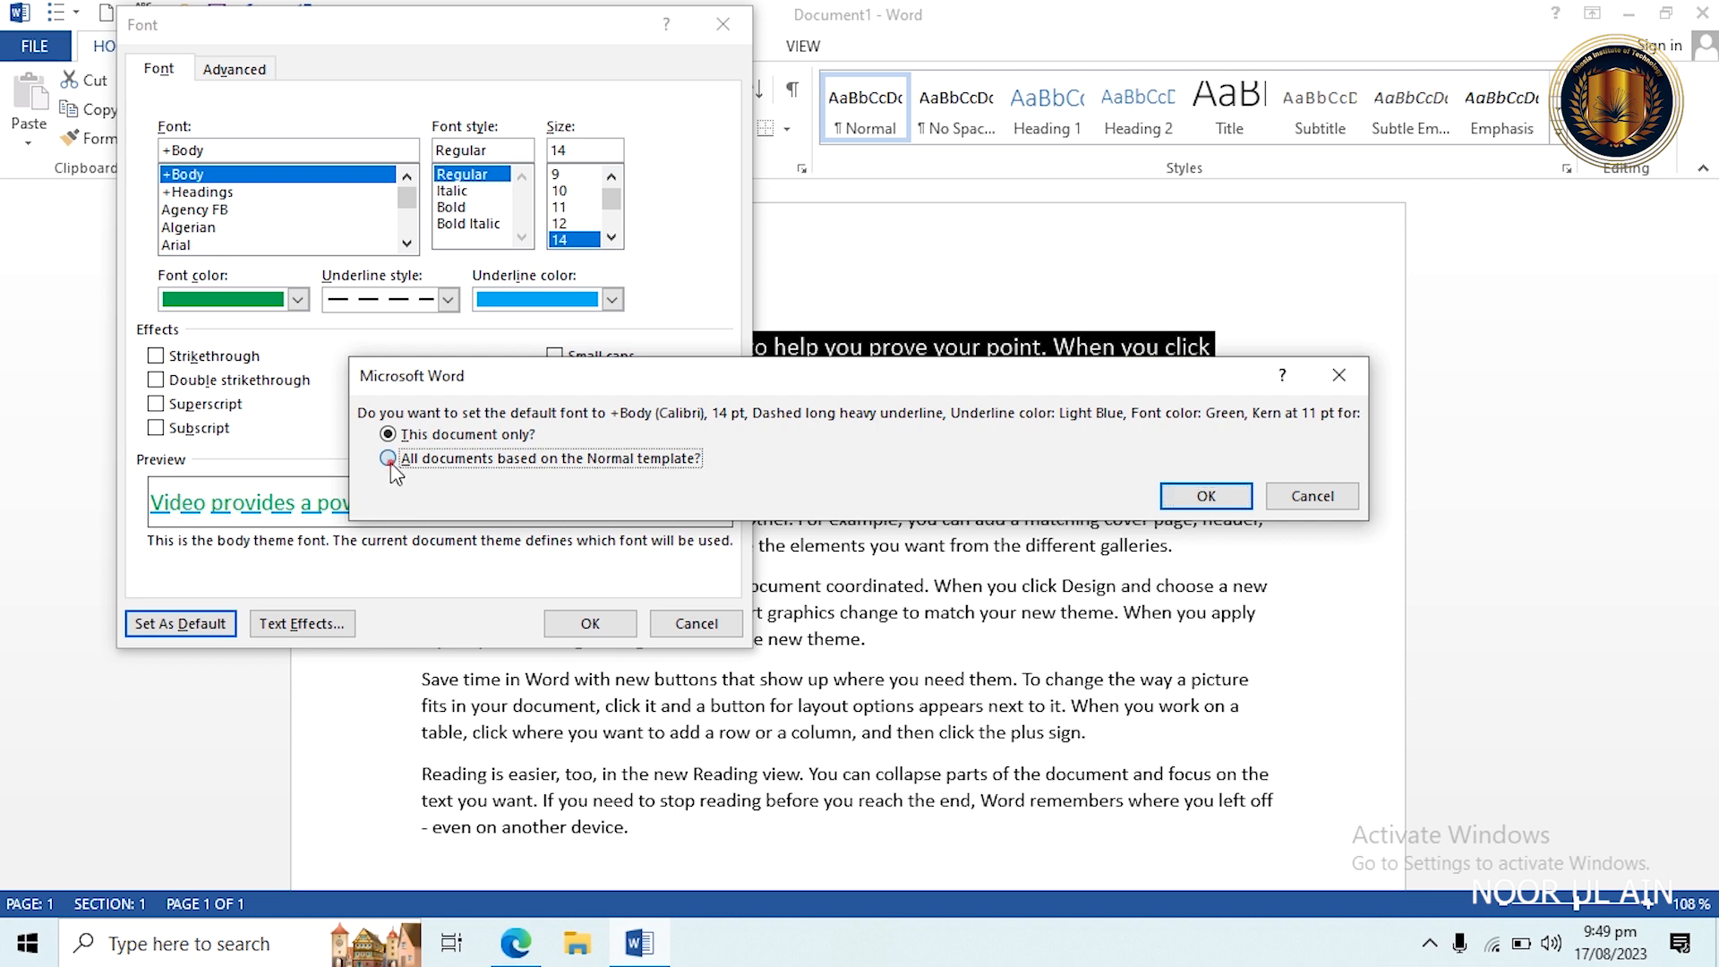
left_click(1210, 497)
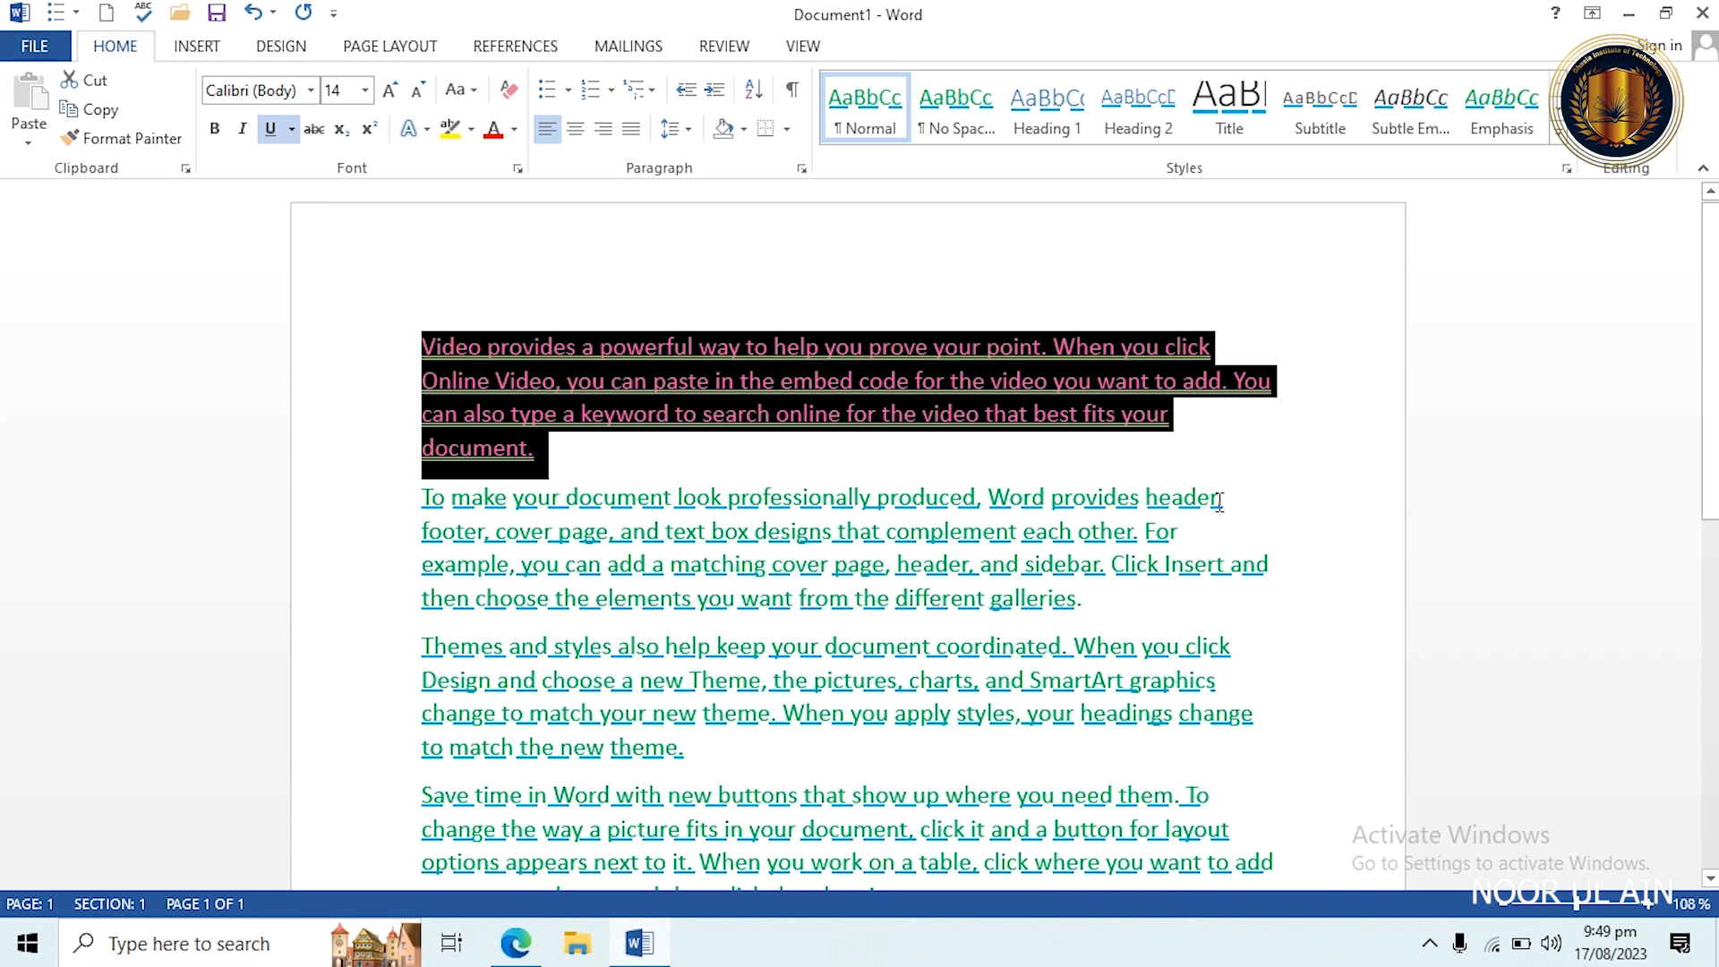
scroll(1028, 453, "down", 5)
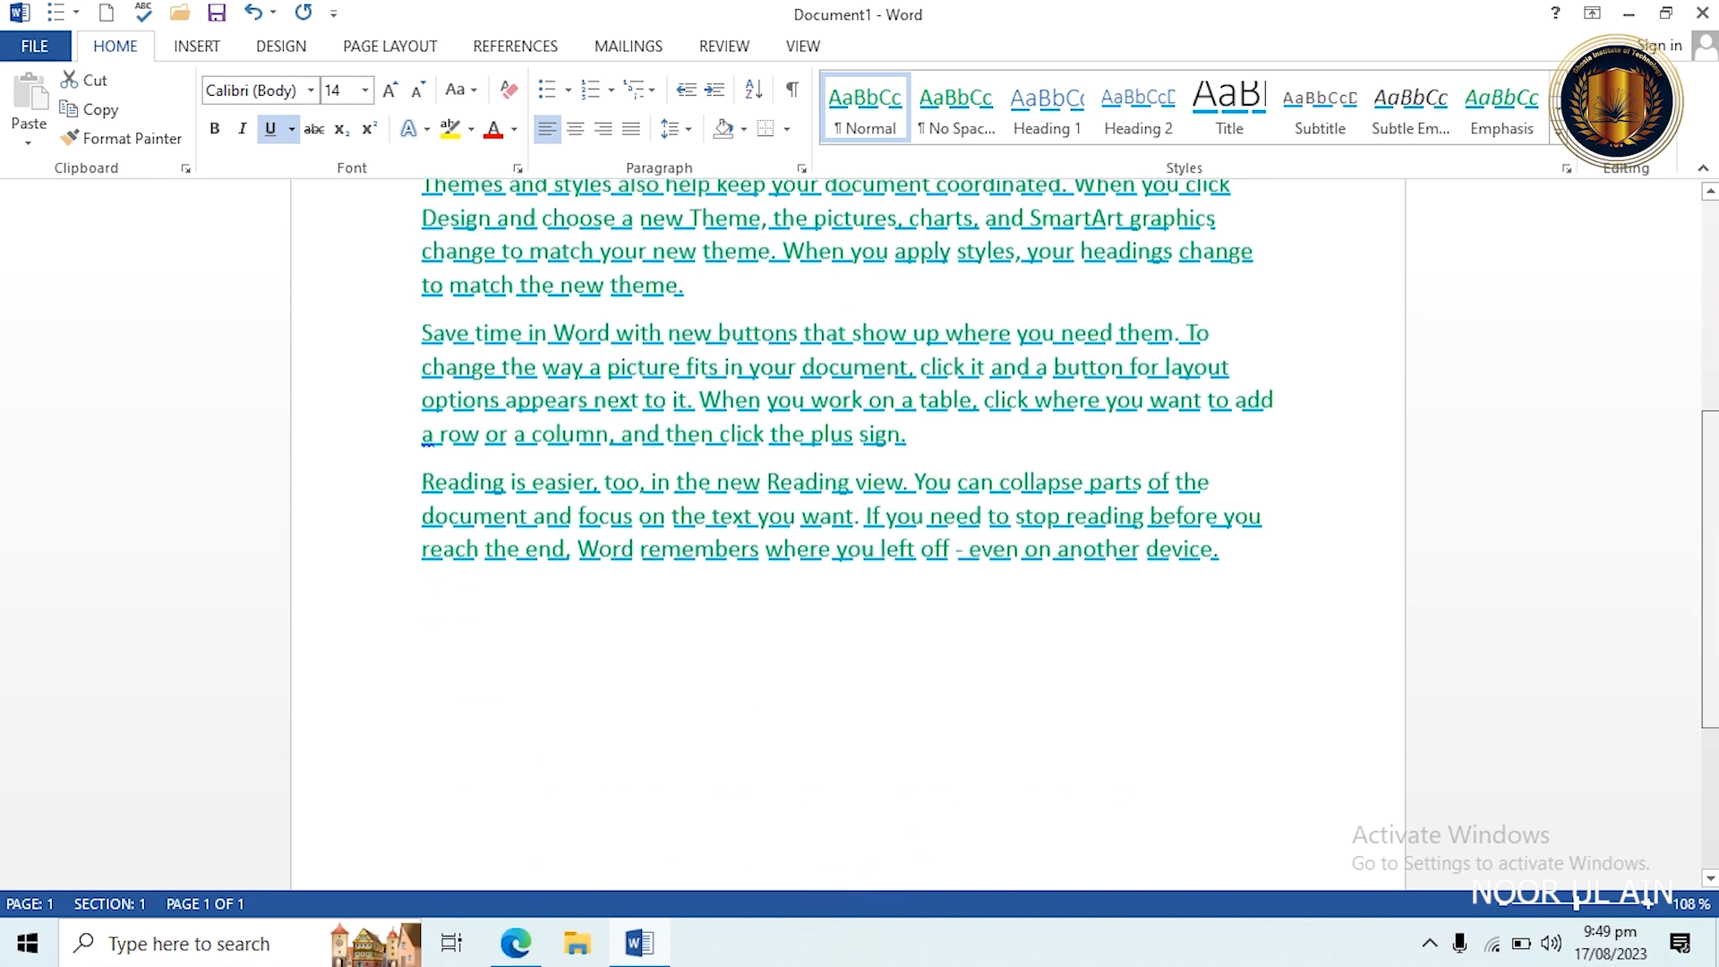
scroll(1707, 408, "up", 3)
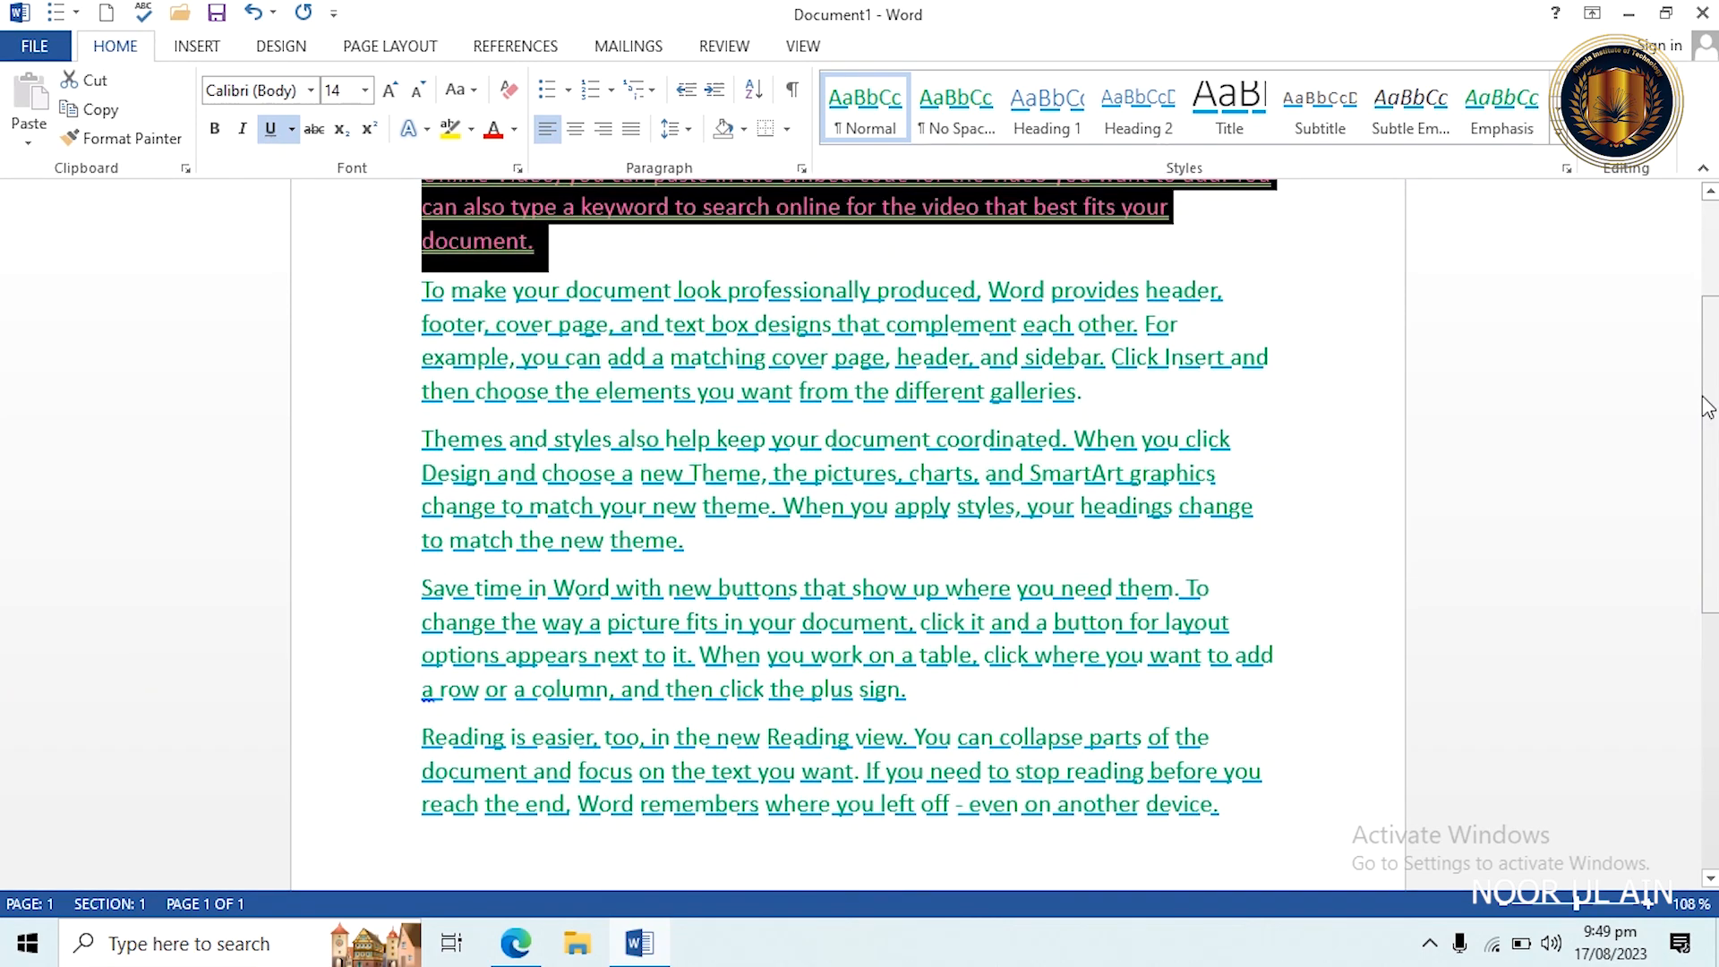
Close the document without saving its changes.
left_click(1694, 16)
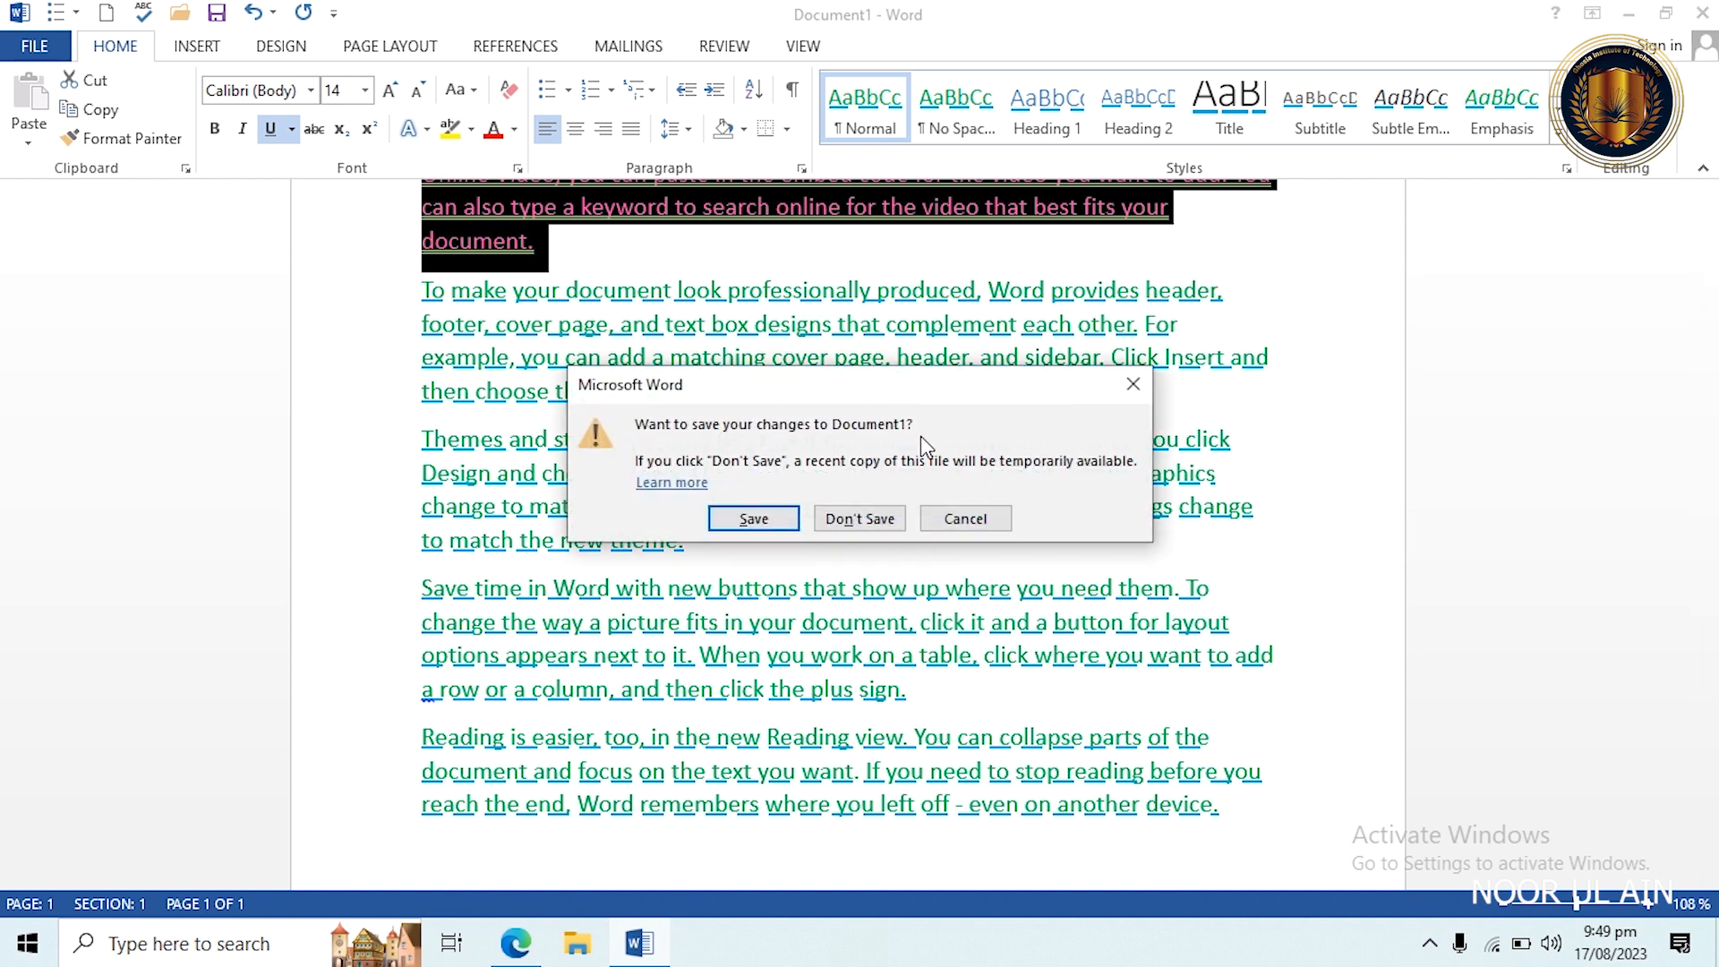
left_click(857, 522)
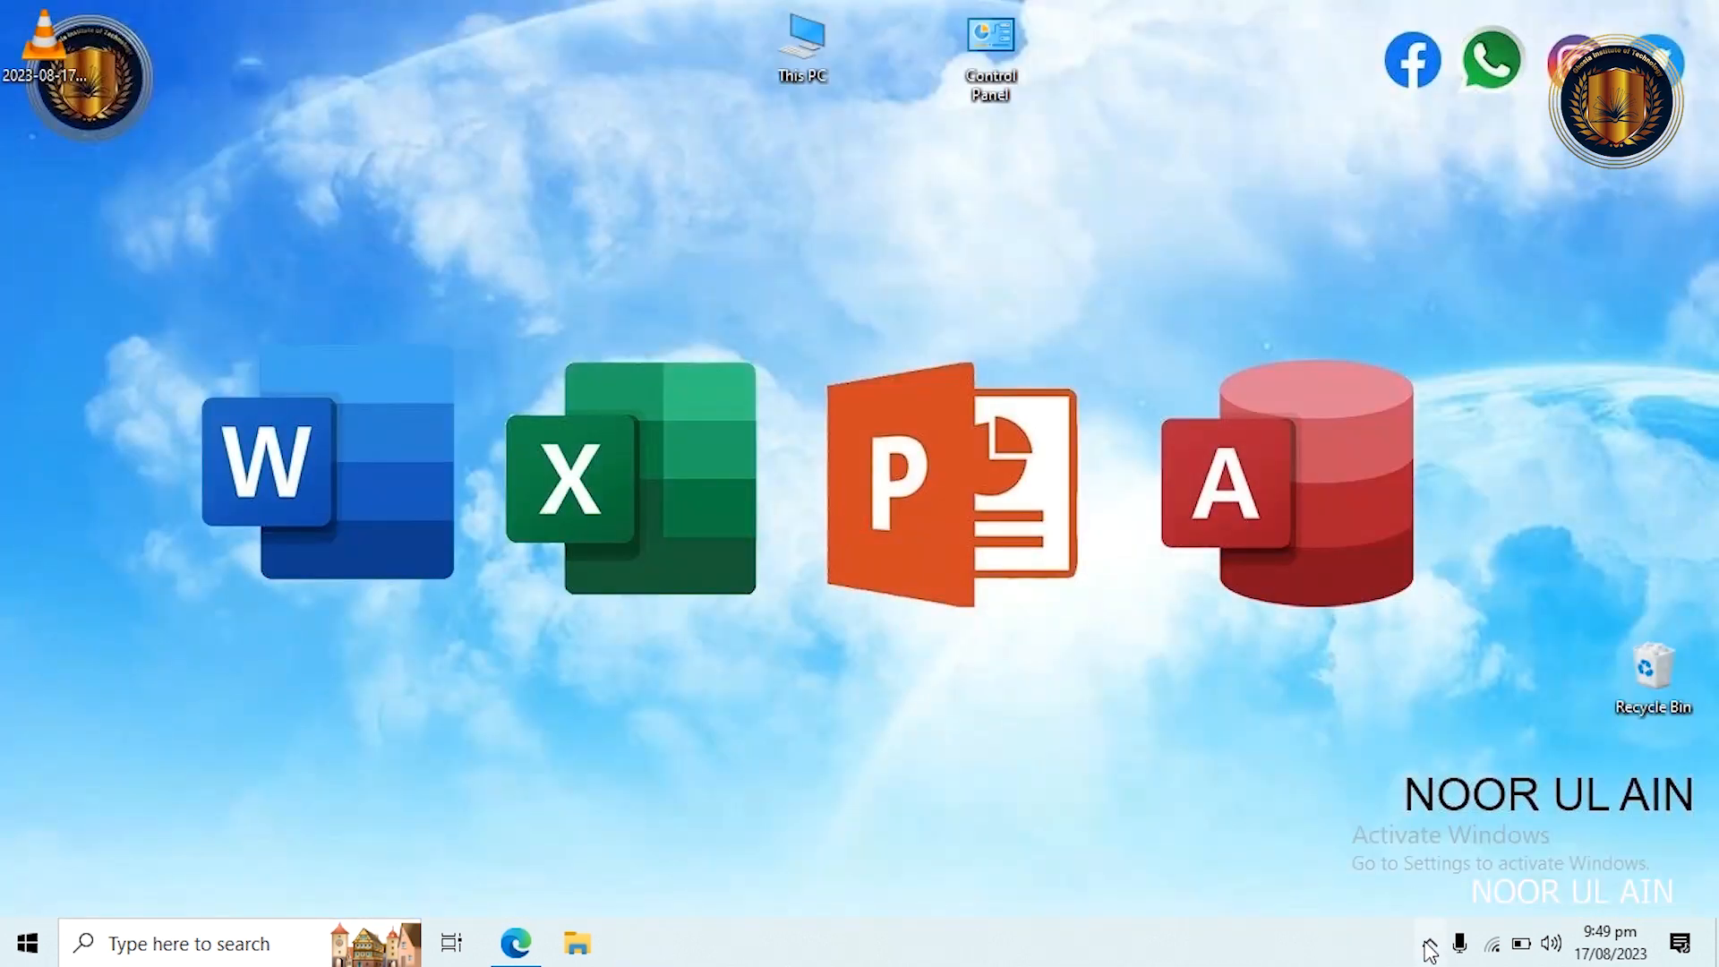
left_click(1431, 945)
left_click(1430, 946)
Launch Word again with the winword command and create a blank document.
key("super+r")
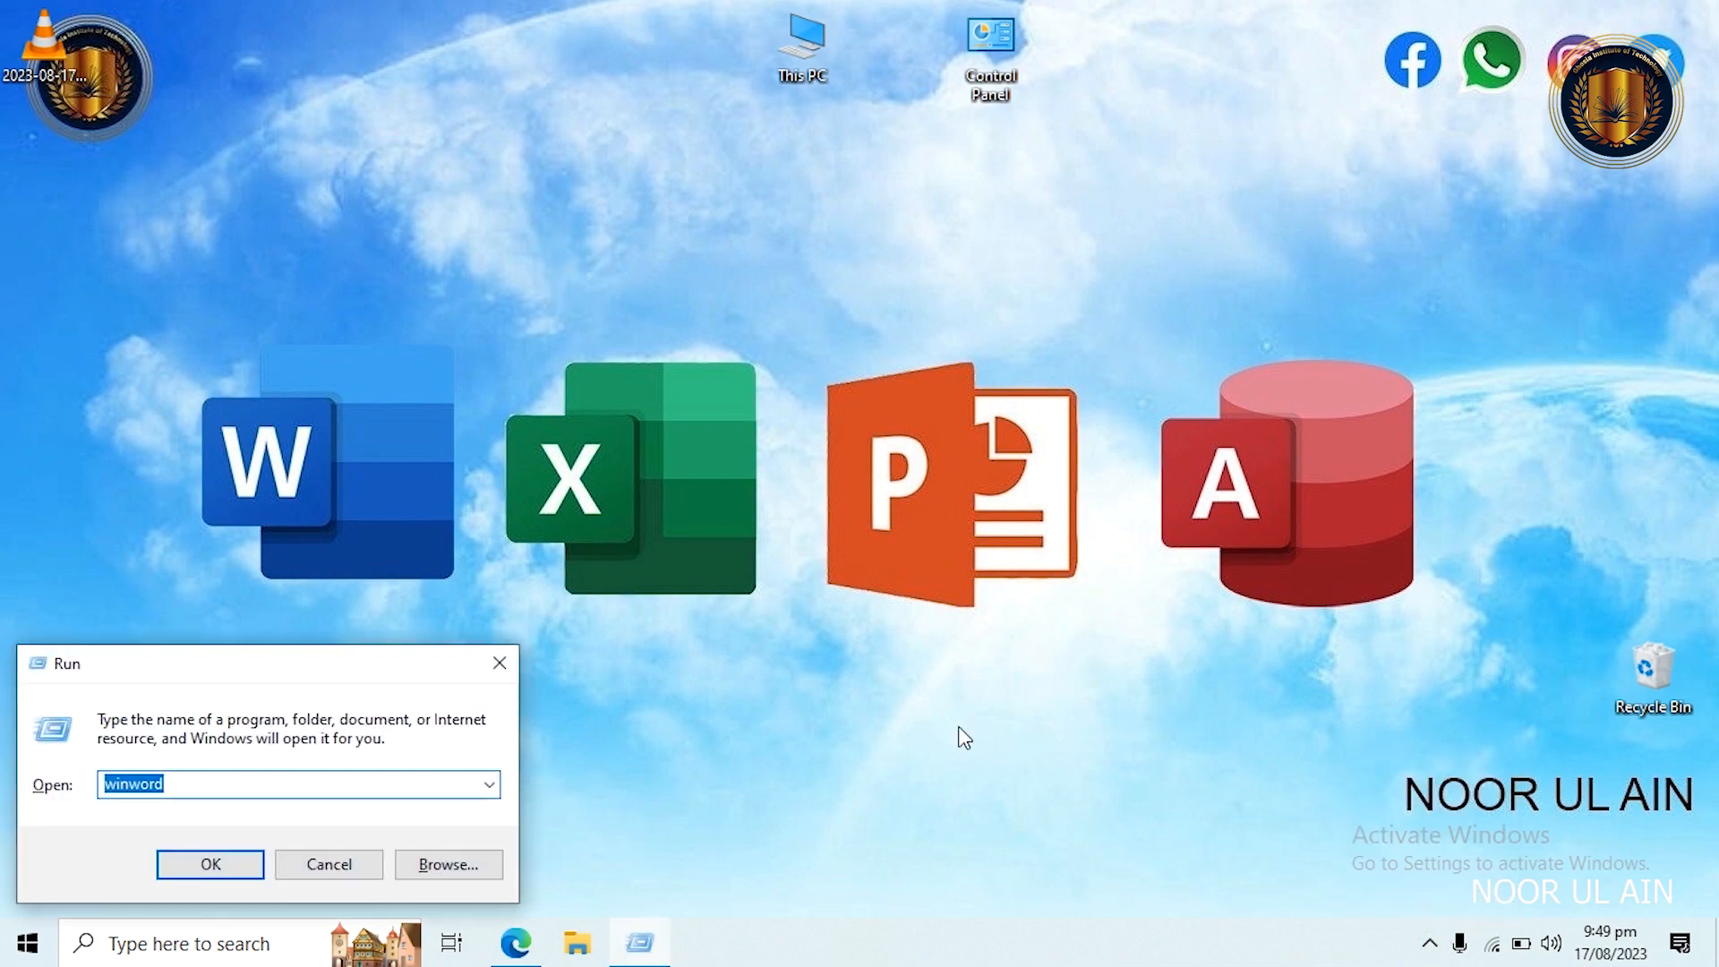
key("Return")
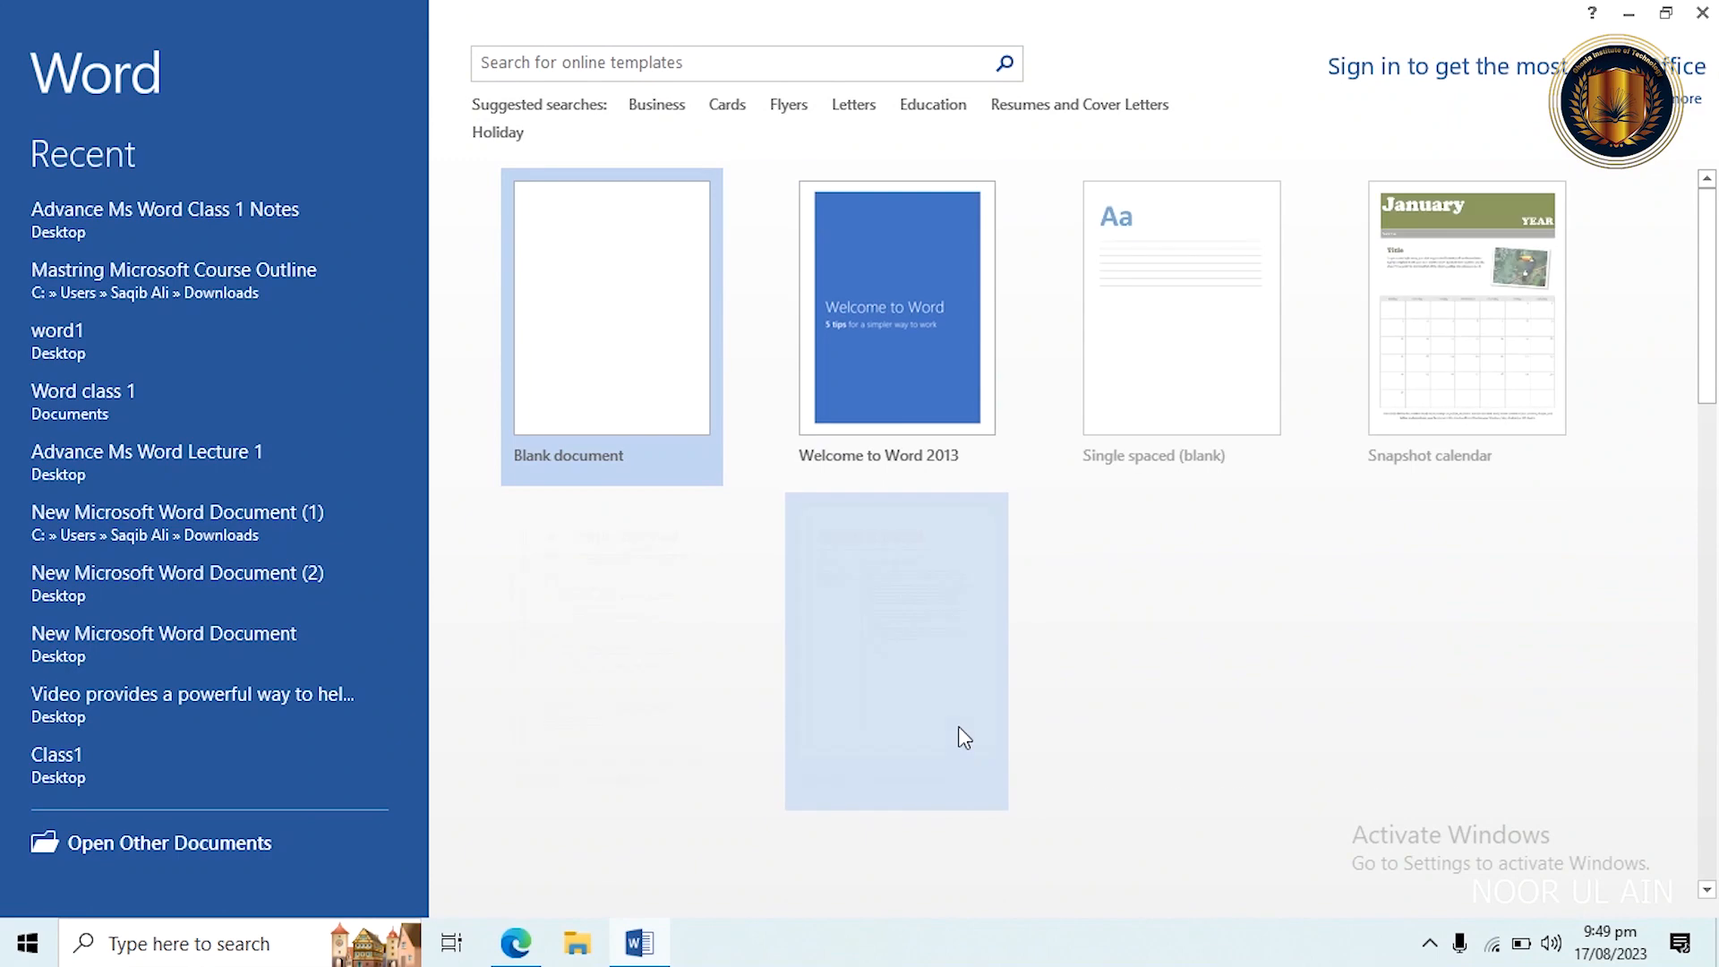
left_click(672, 385)
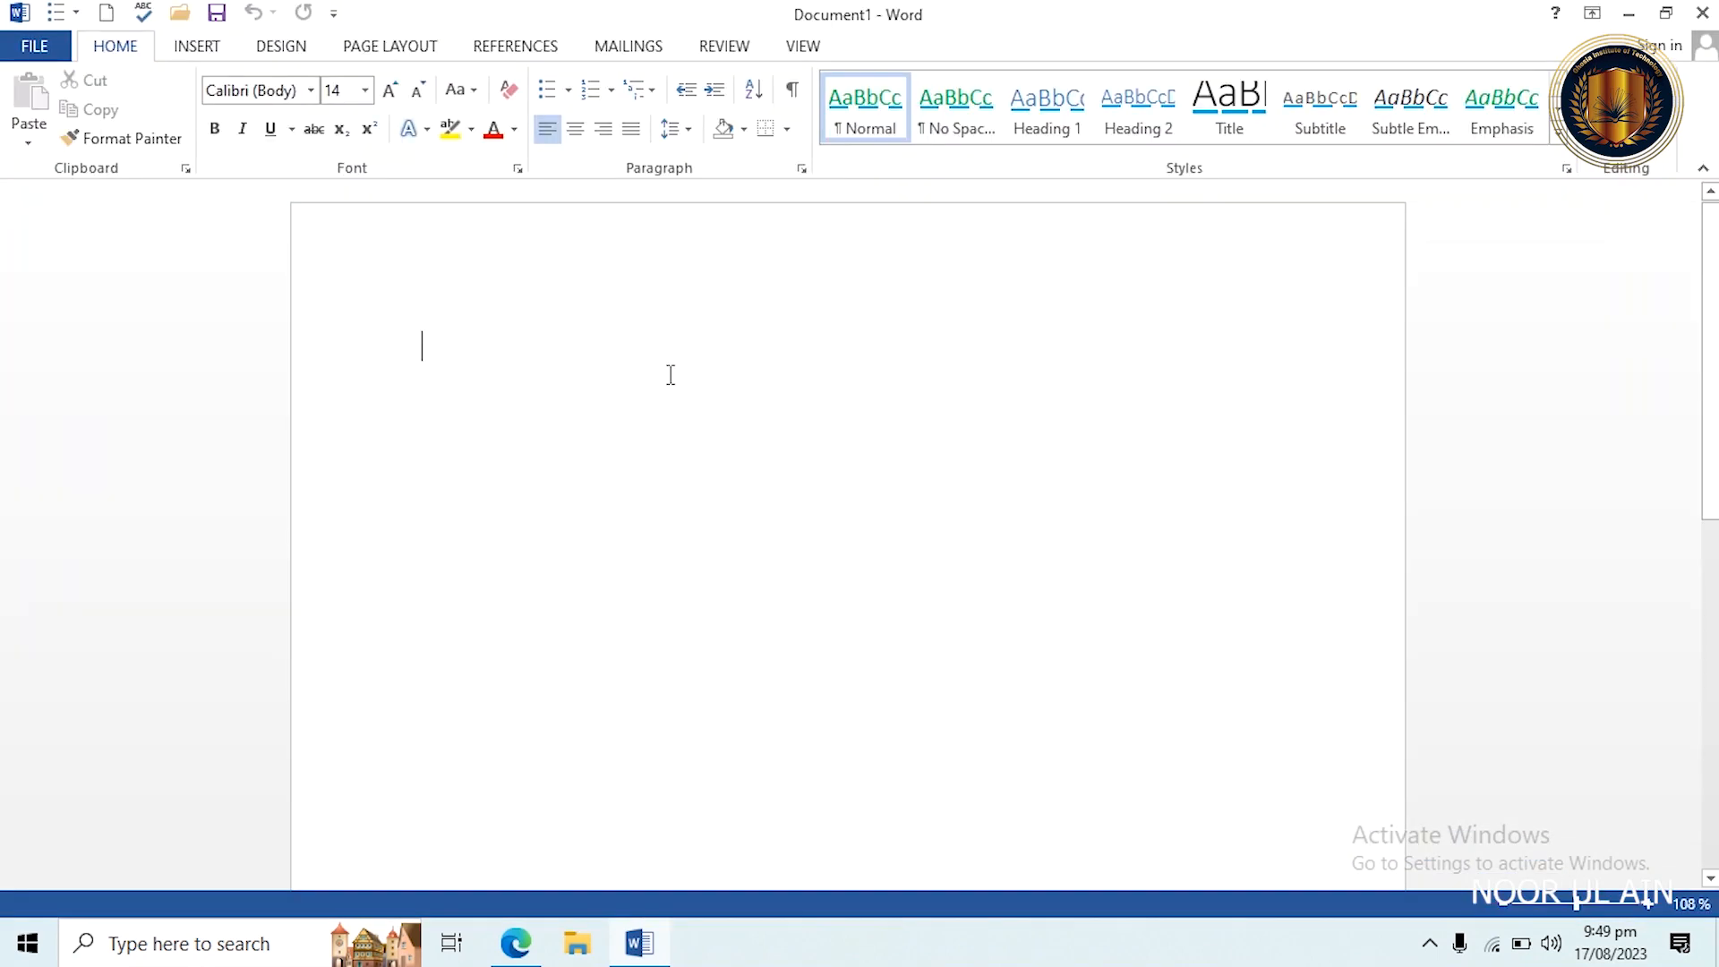
Set the blank document's page layout to one column.
left_click(376, 46)
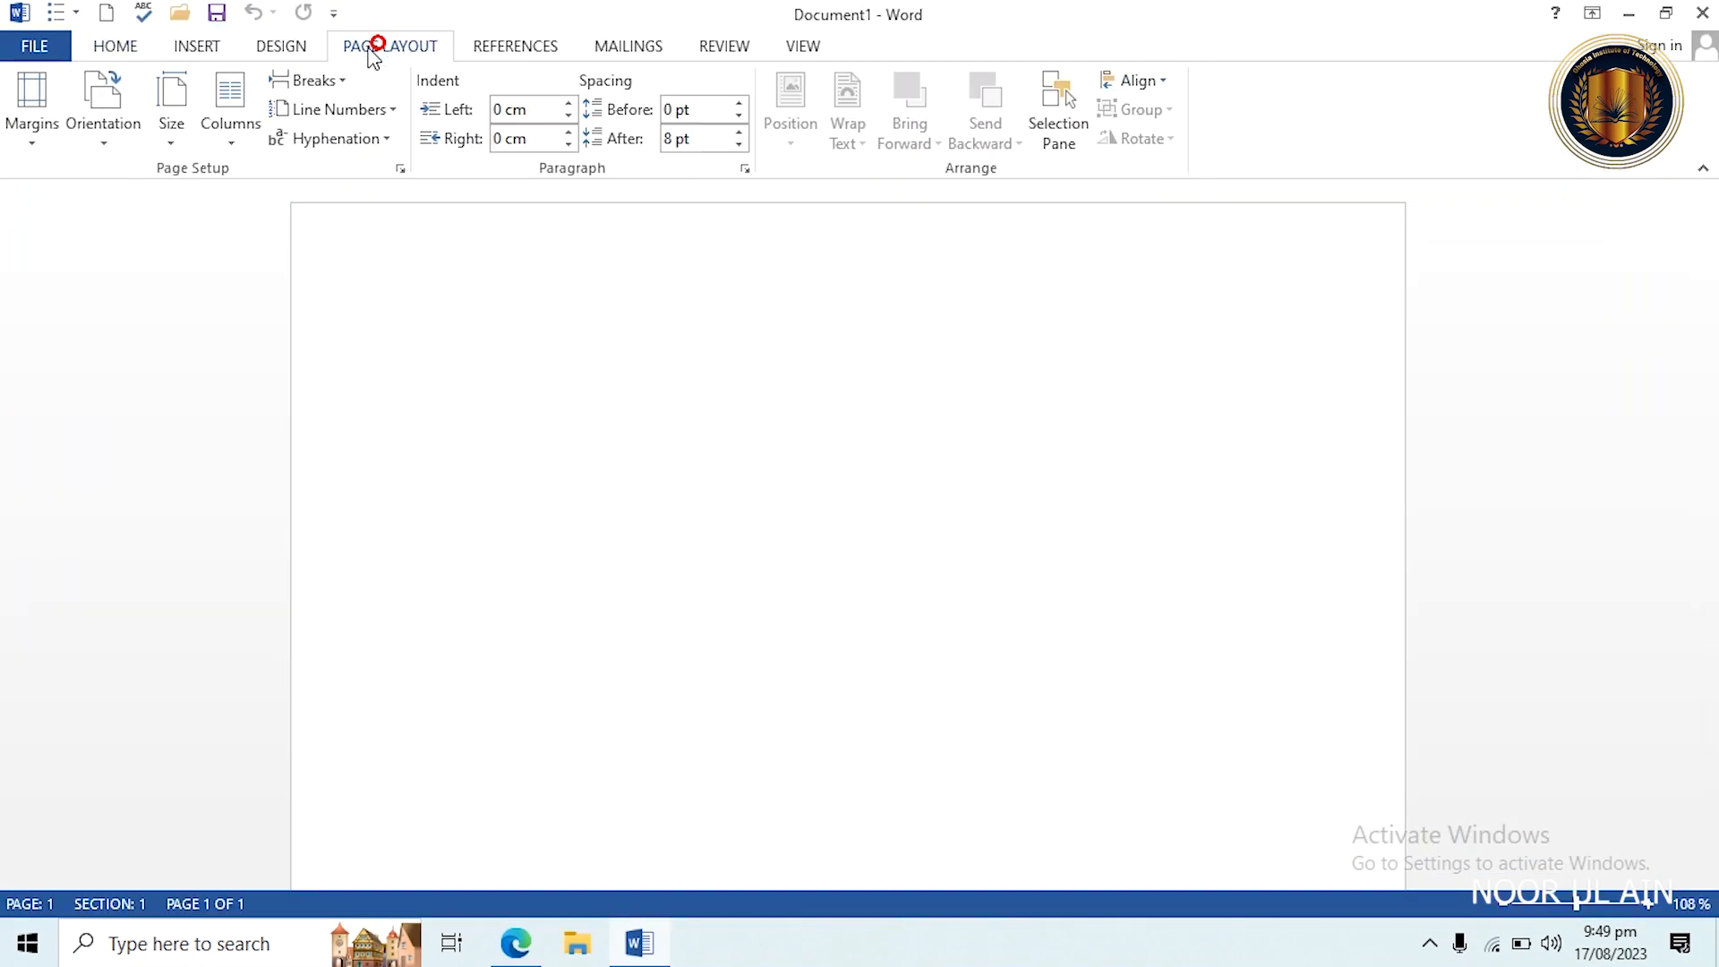
left_click(246, 131)
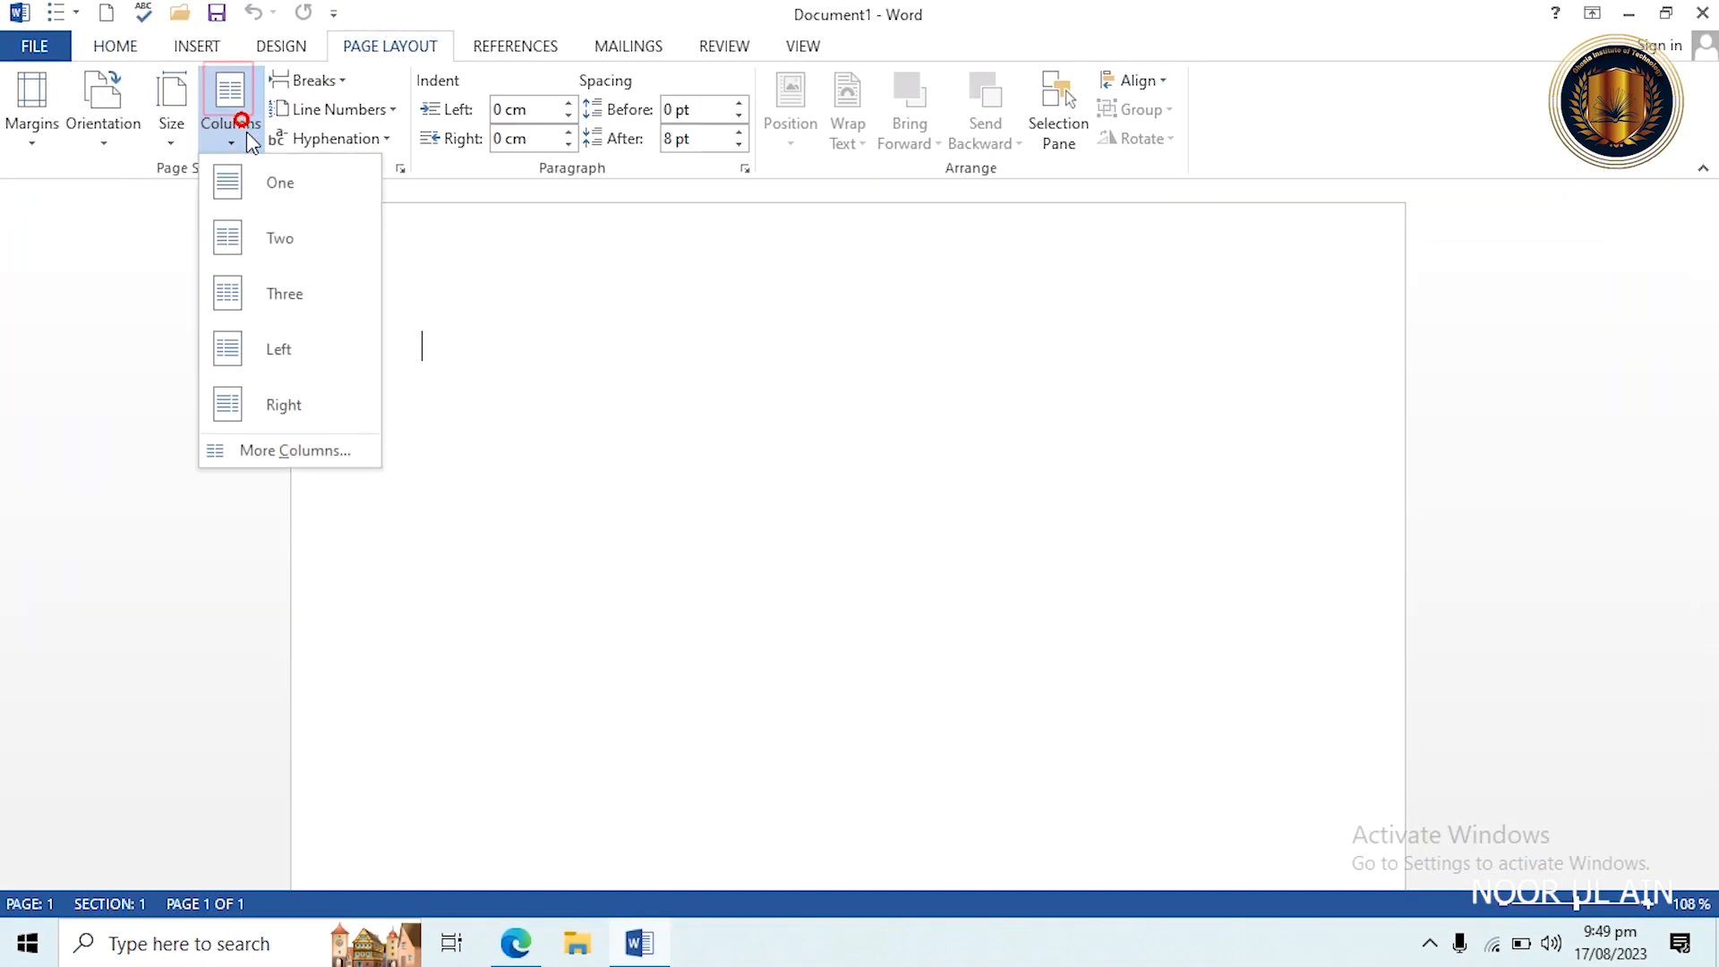
left_click(267, 175)
left_click(121, 49)
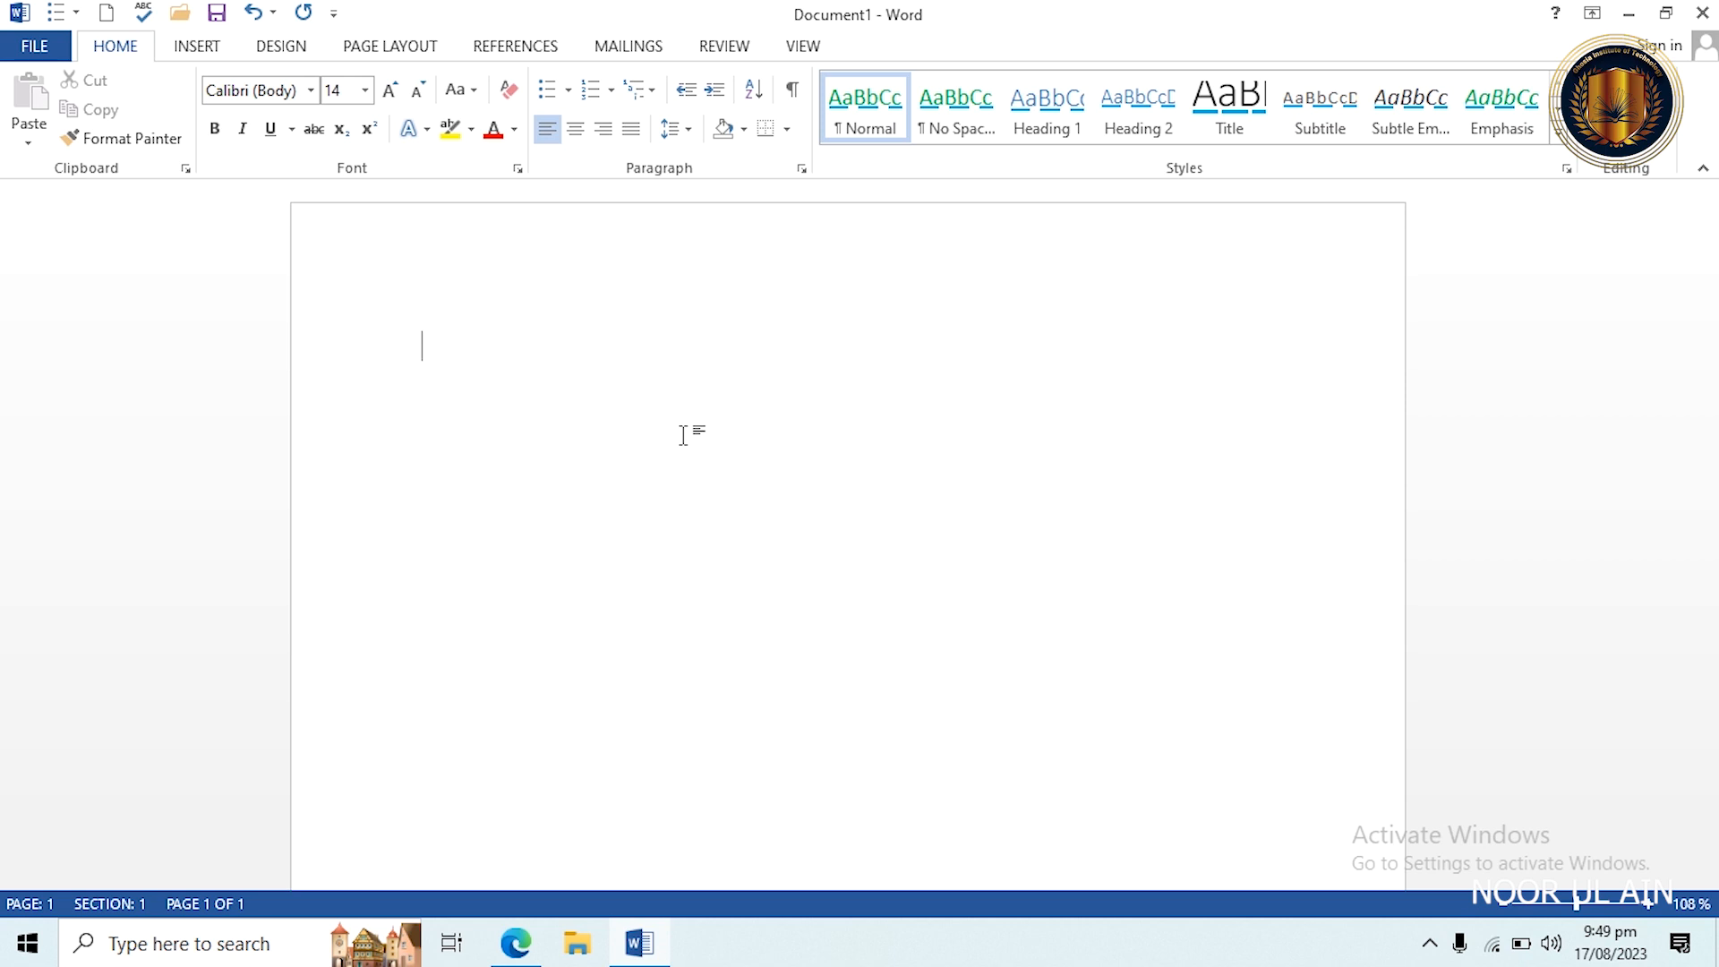
Generate sample paragraphs in the blank document with =rand().
type("=rand()")
key("Return")
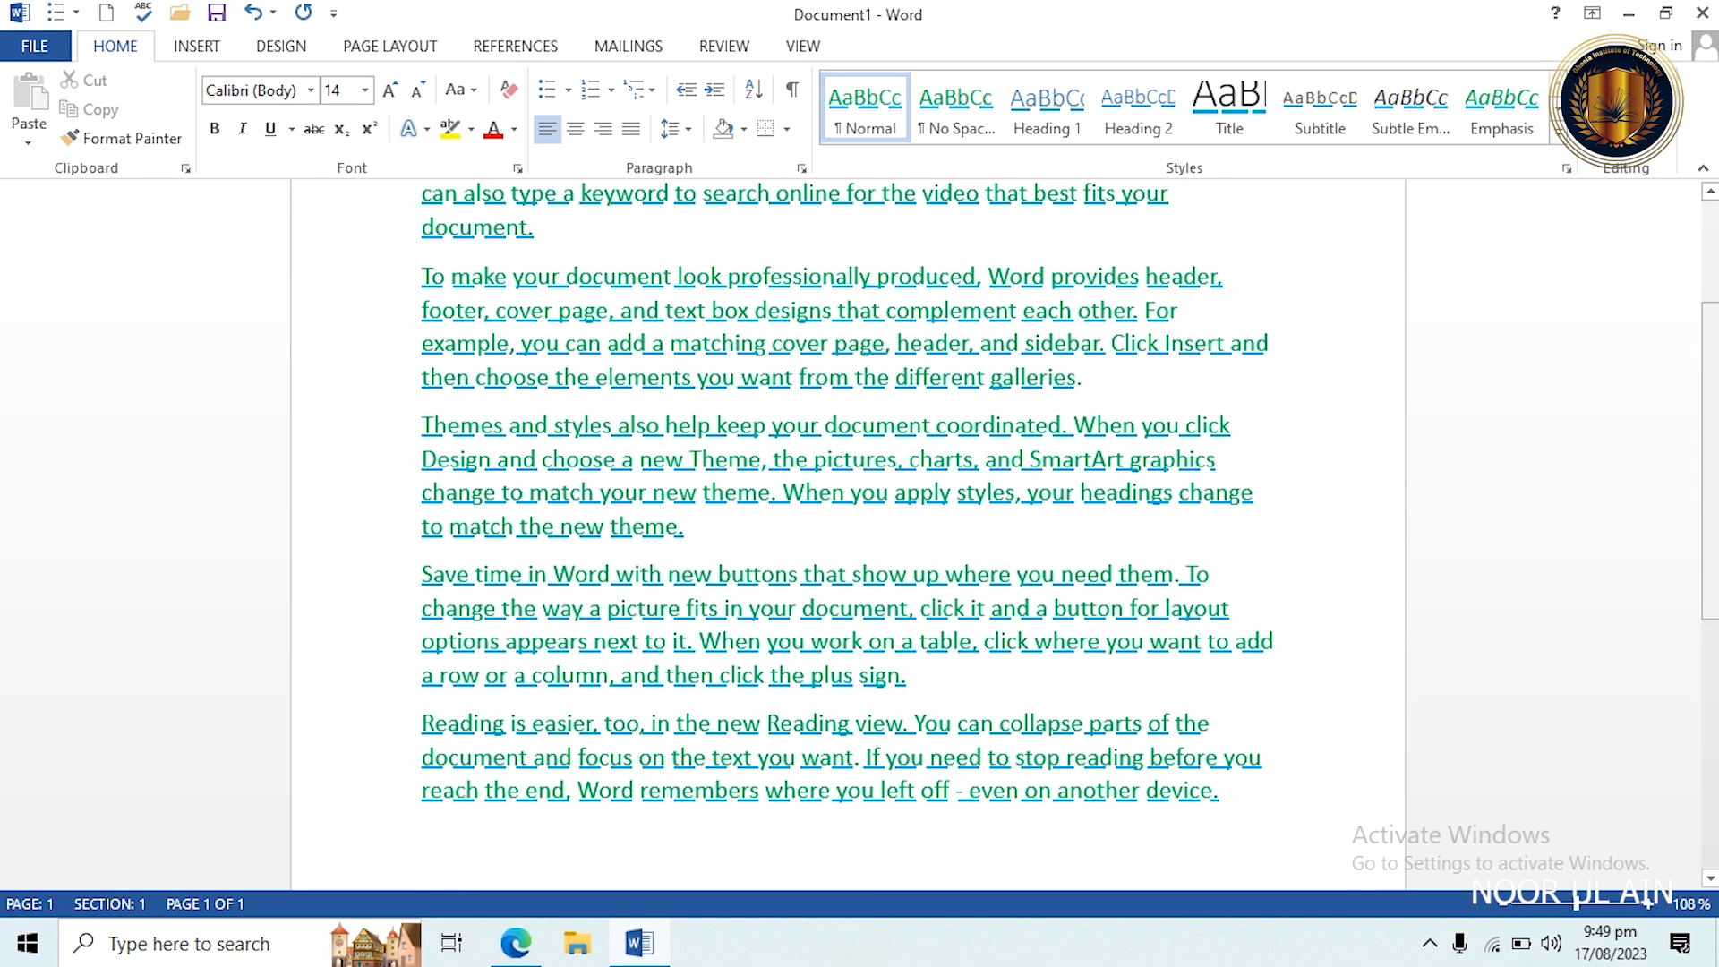
scroll(1708, 300, "up", 3)
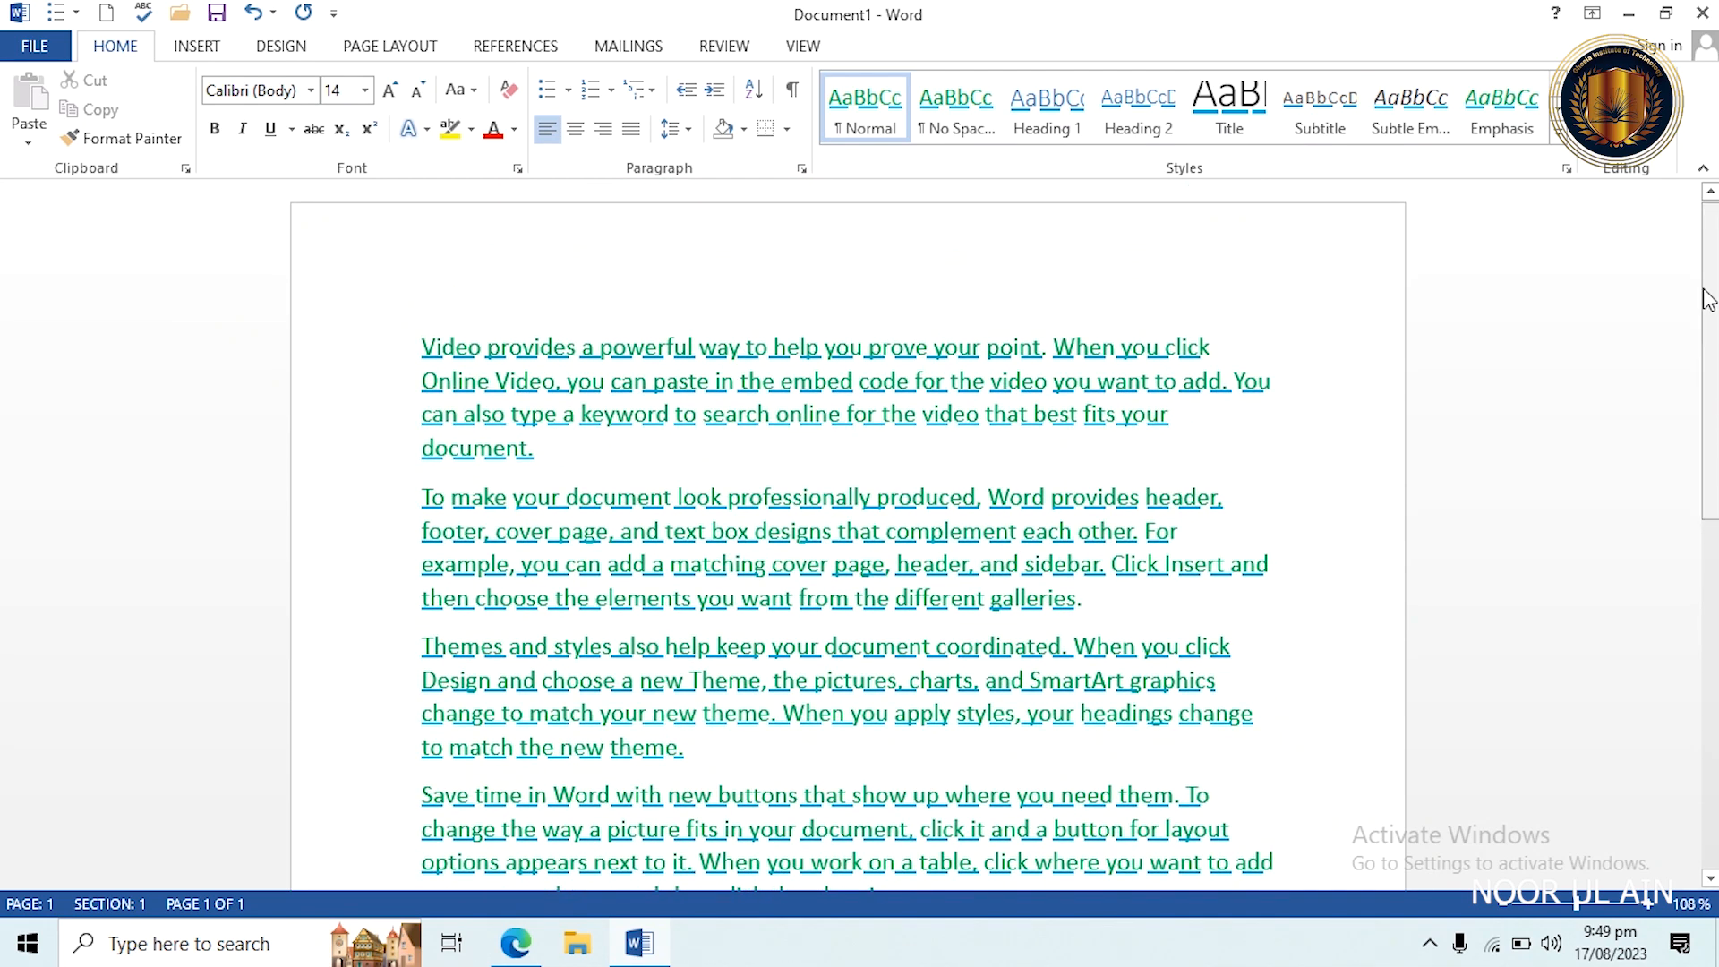
left_click_drag(578, 434, 522, 444)
left_click(545, 451)
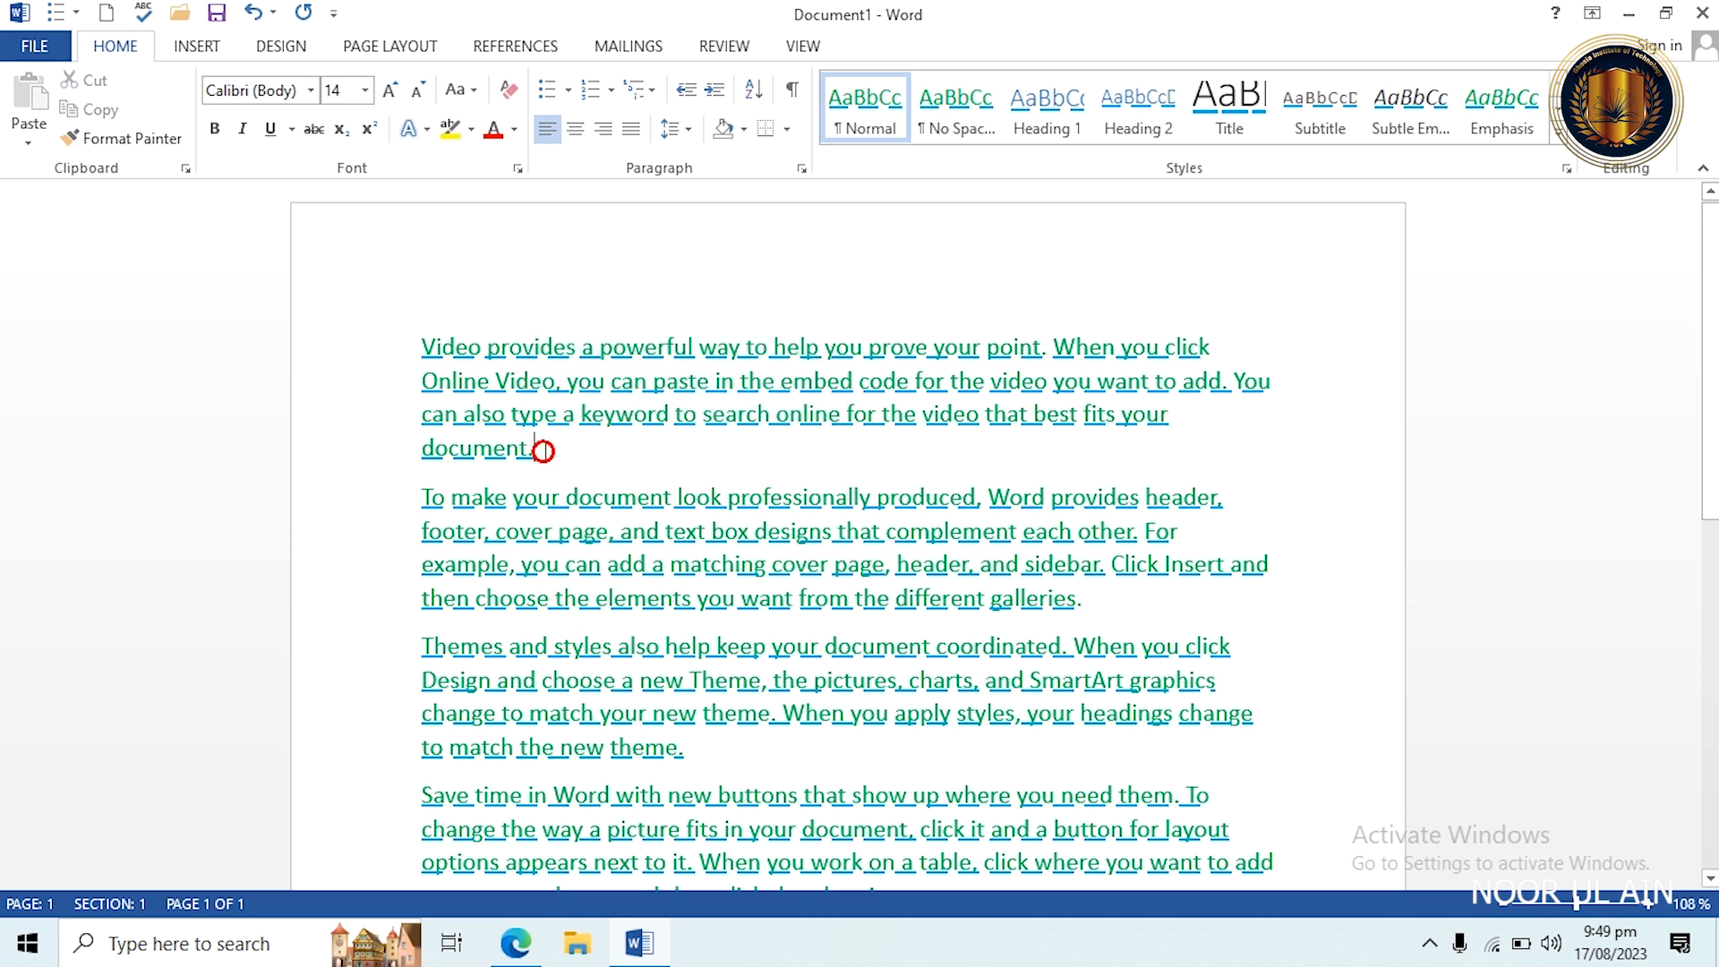
key("shift+Up")
key("shift+Up")
key("shift+Home")
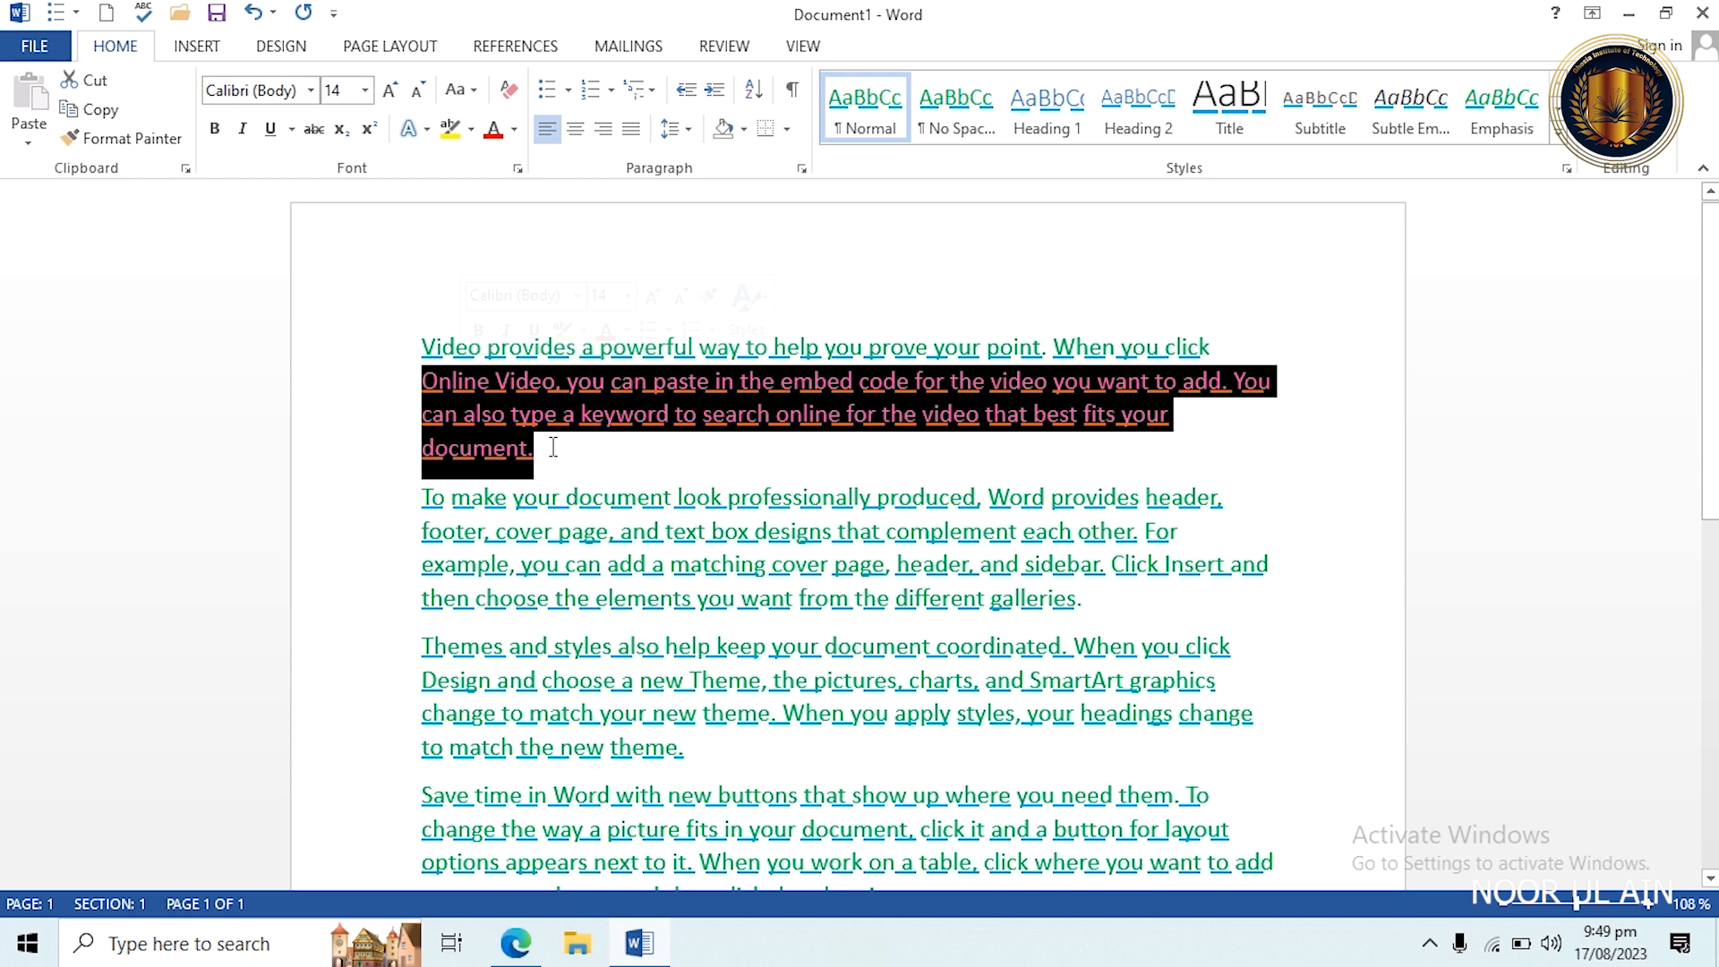
left_click(553, 446)
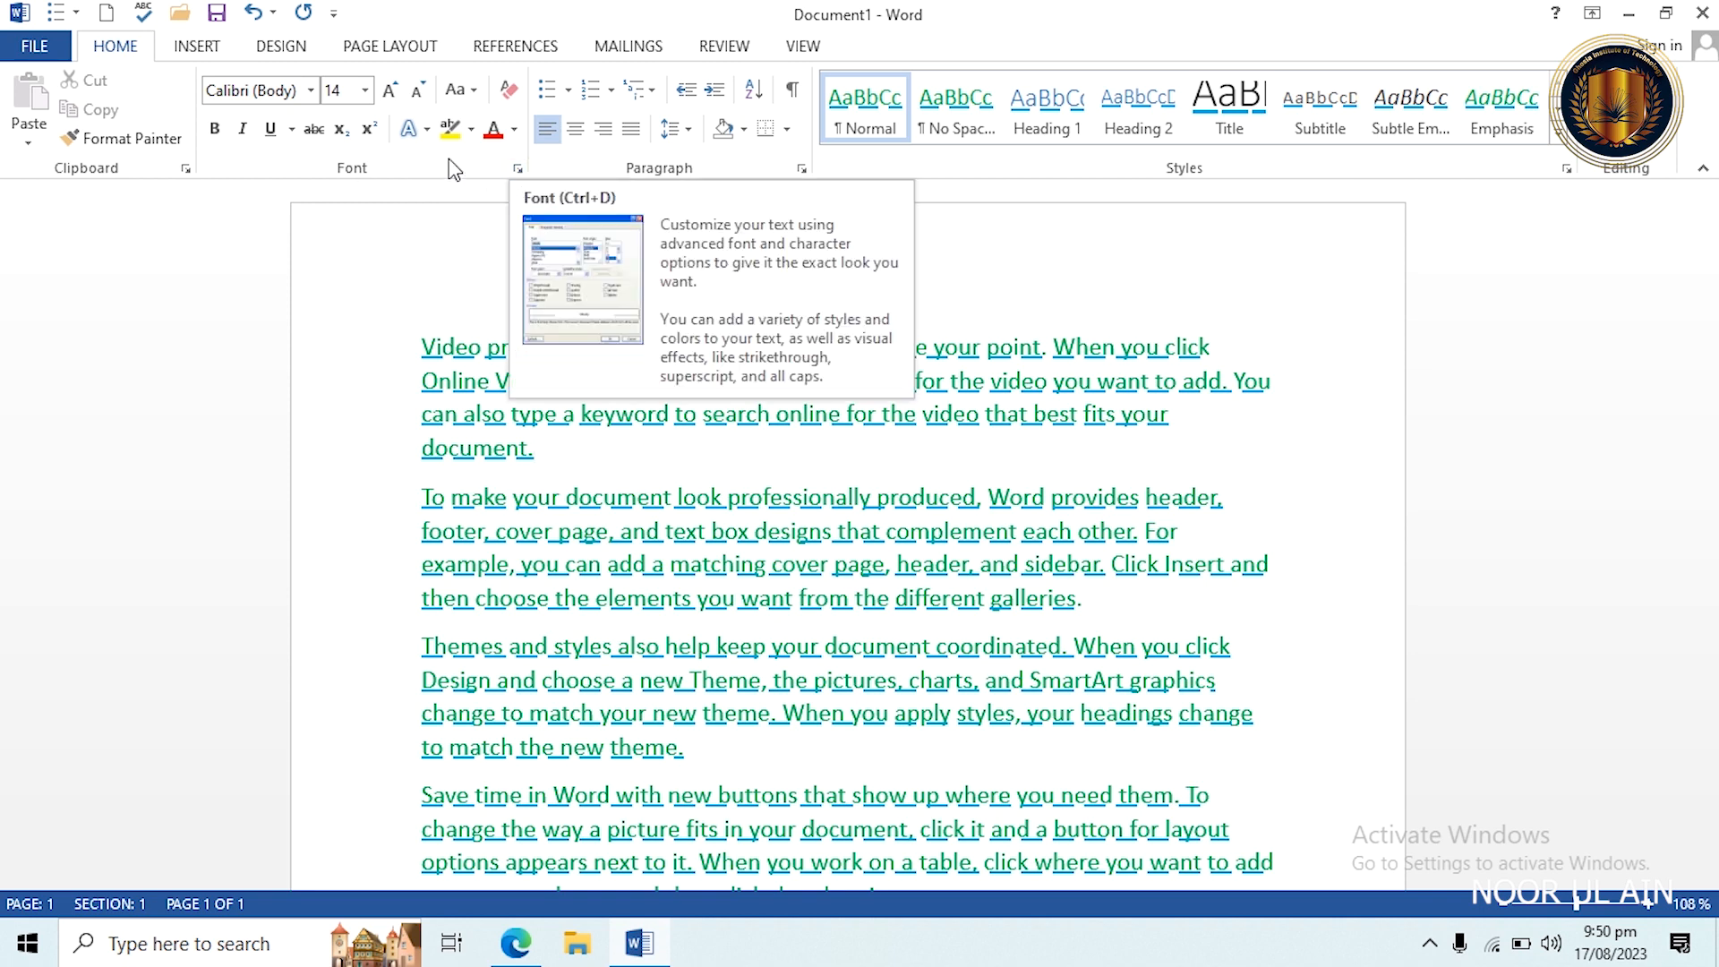
View the detailed font settings both directly and through the additional underline options, closing them each time without changes.
left_click(293, 130)
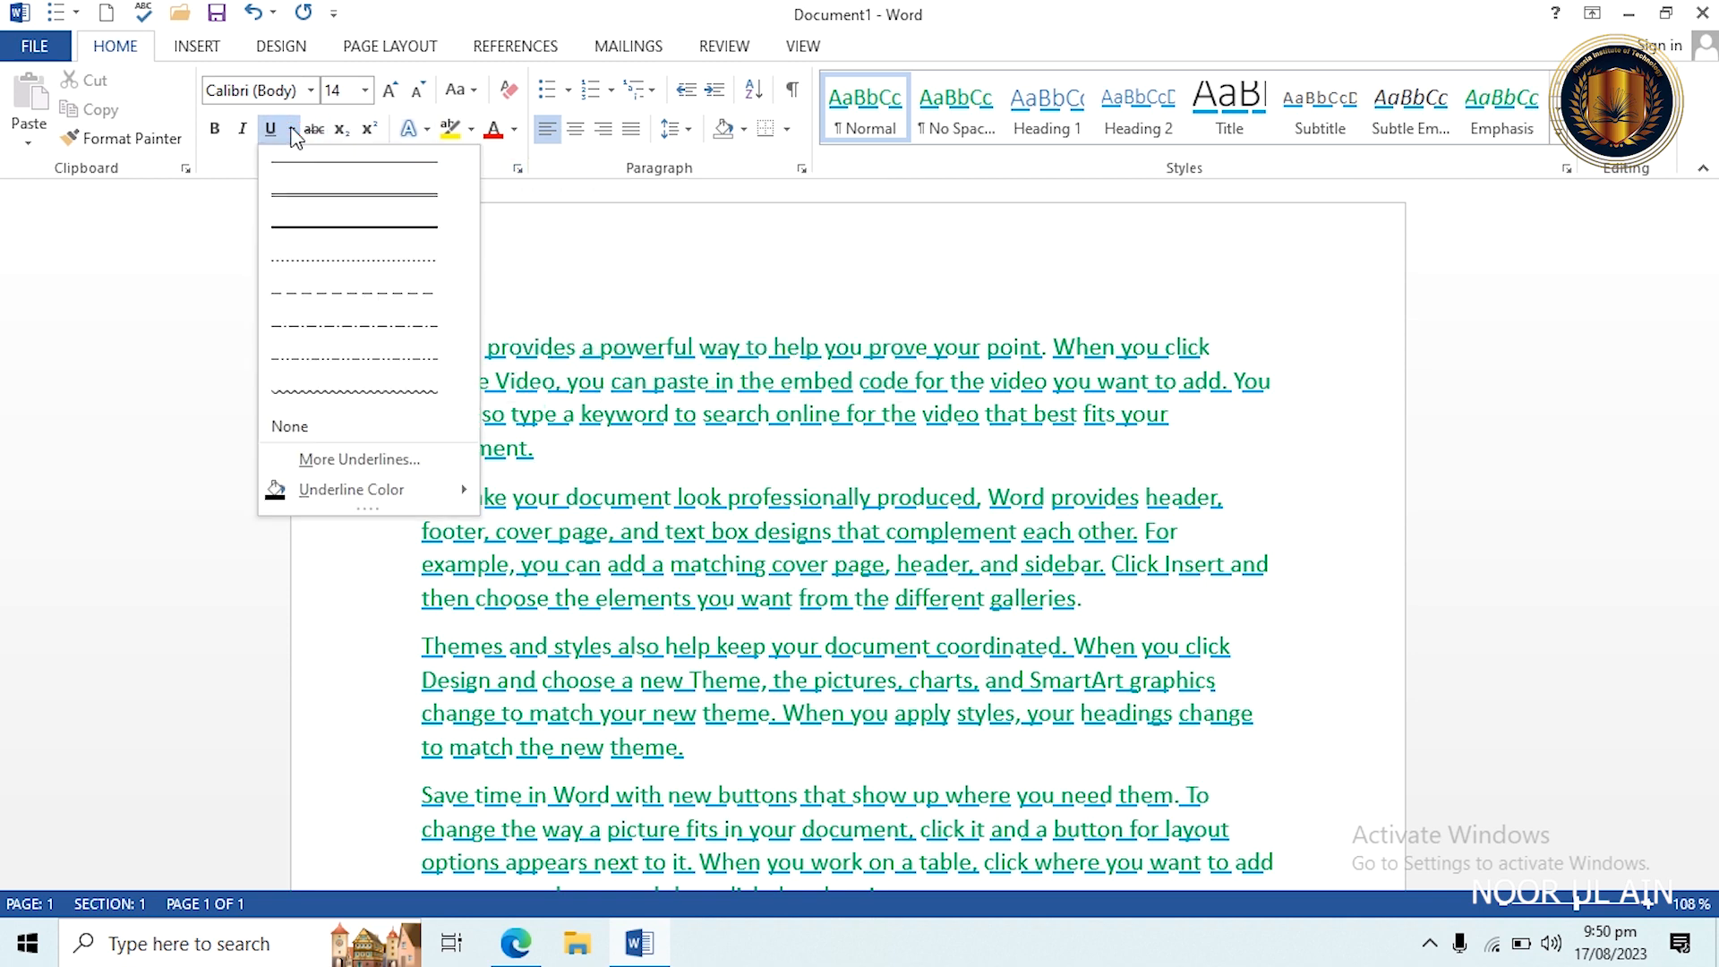
left_click(293, 131)
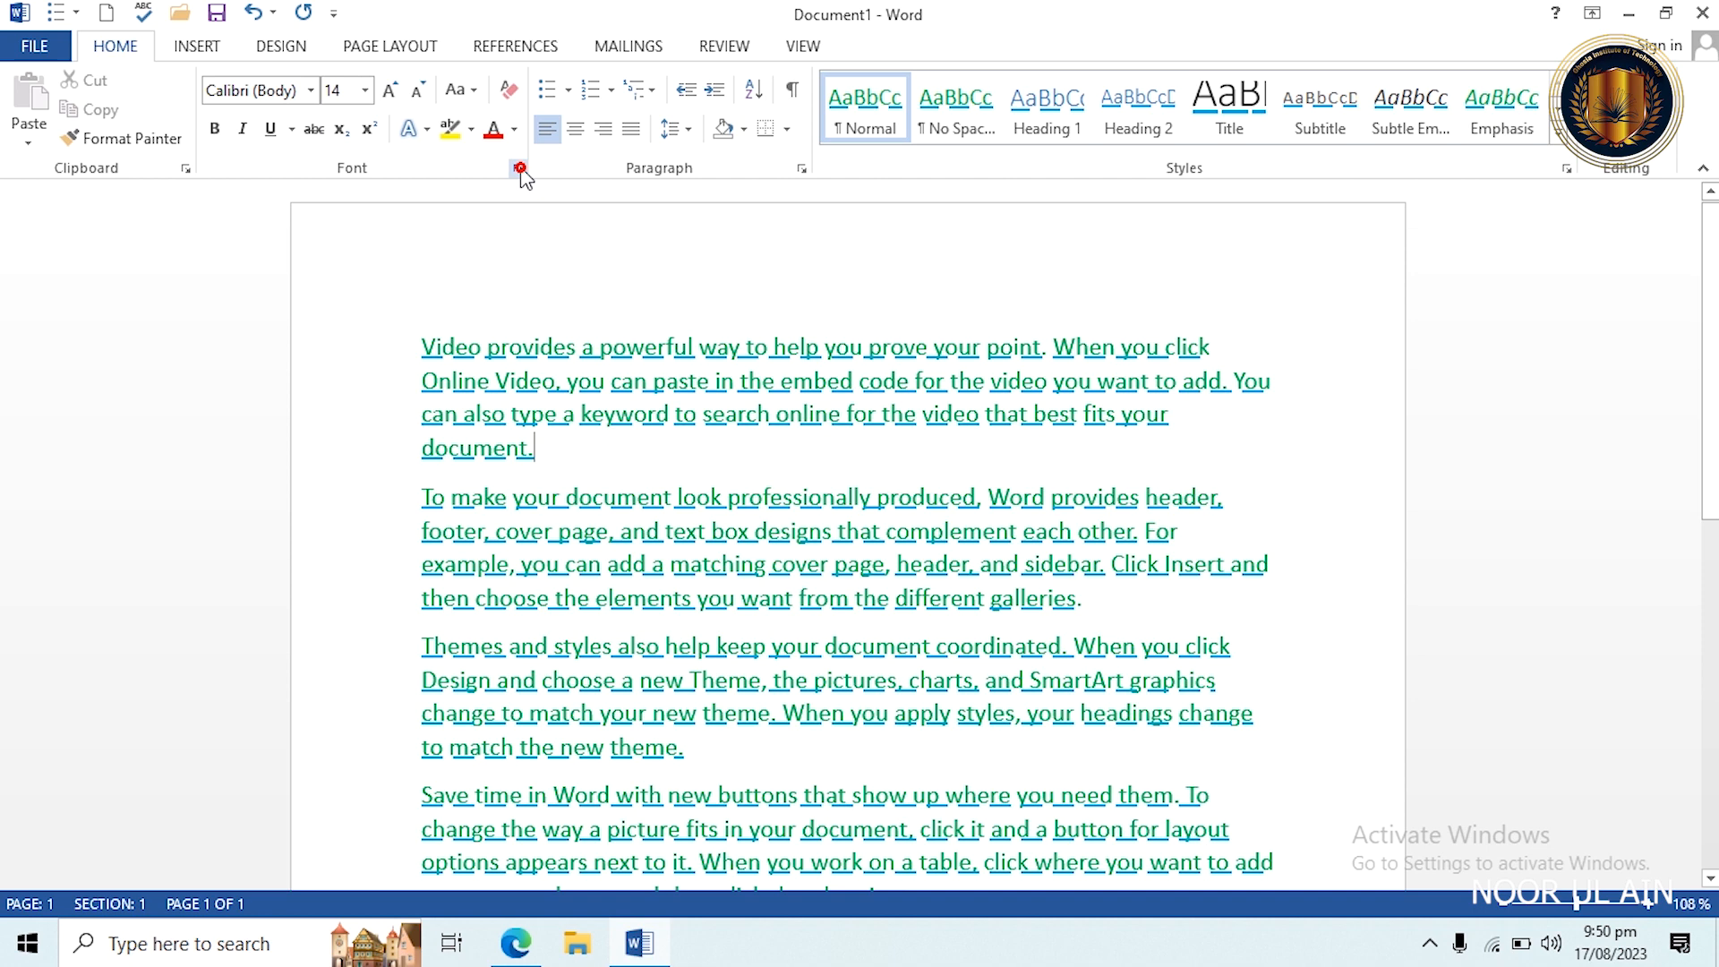
left_click(520, 169)
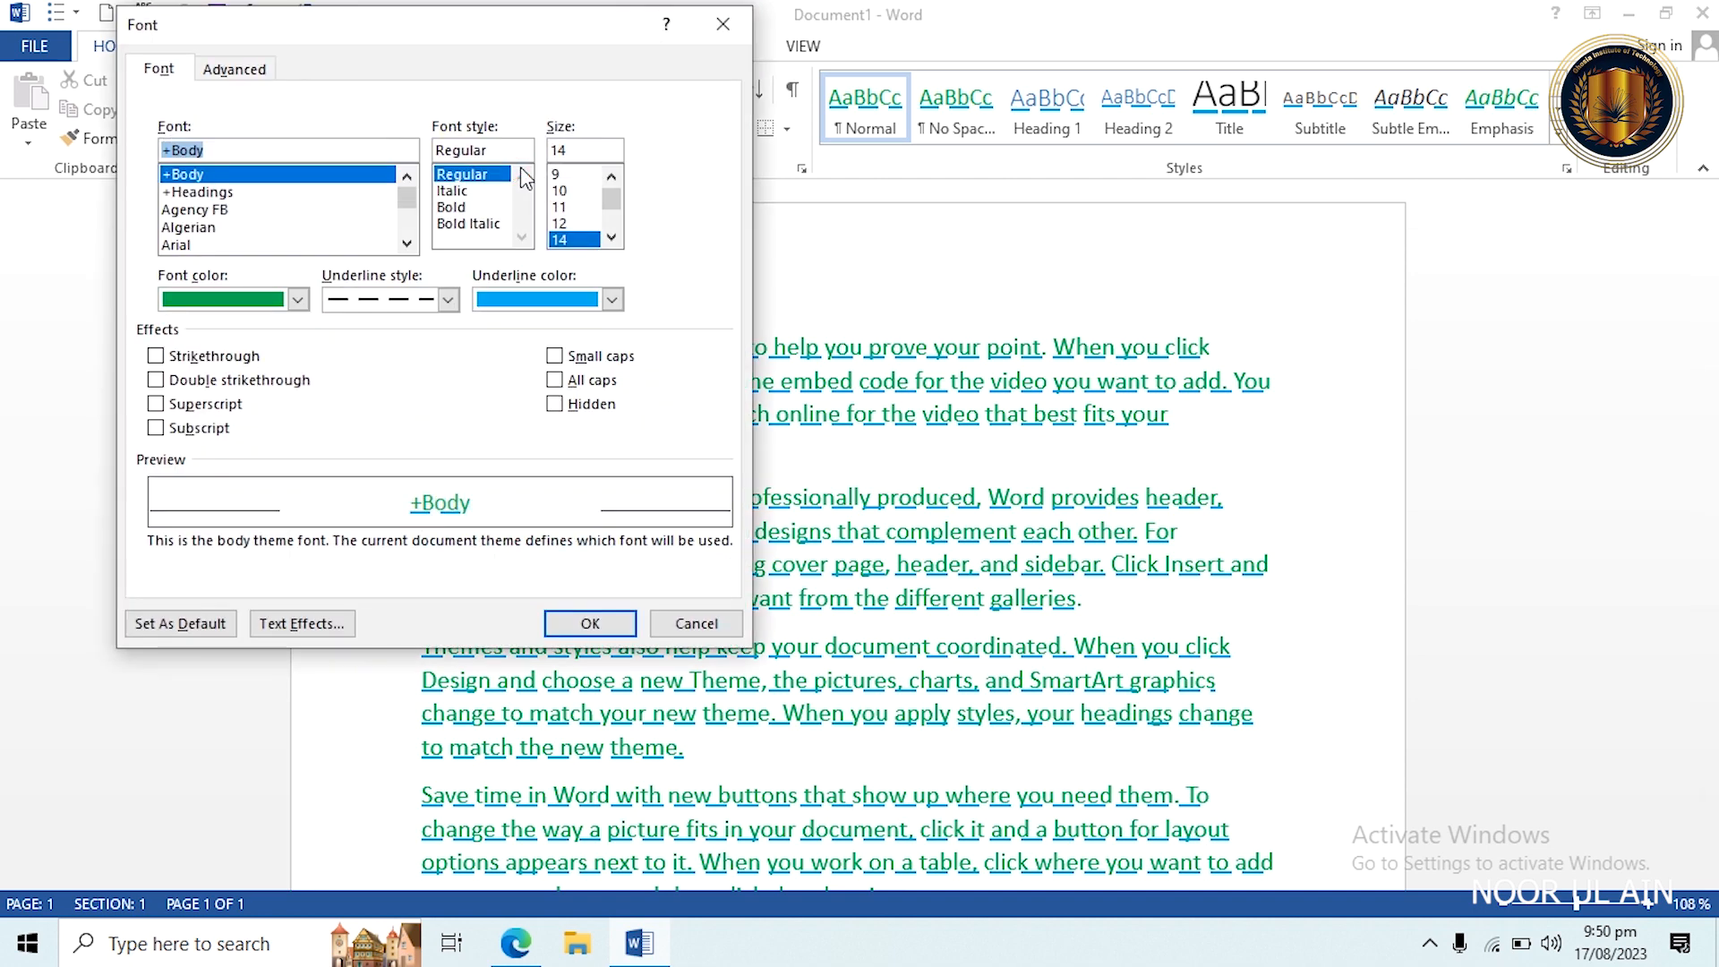
left_click_drag(555, 36, 503, 337)
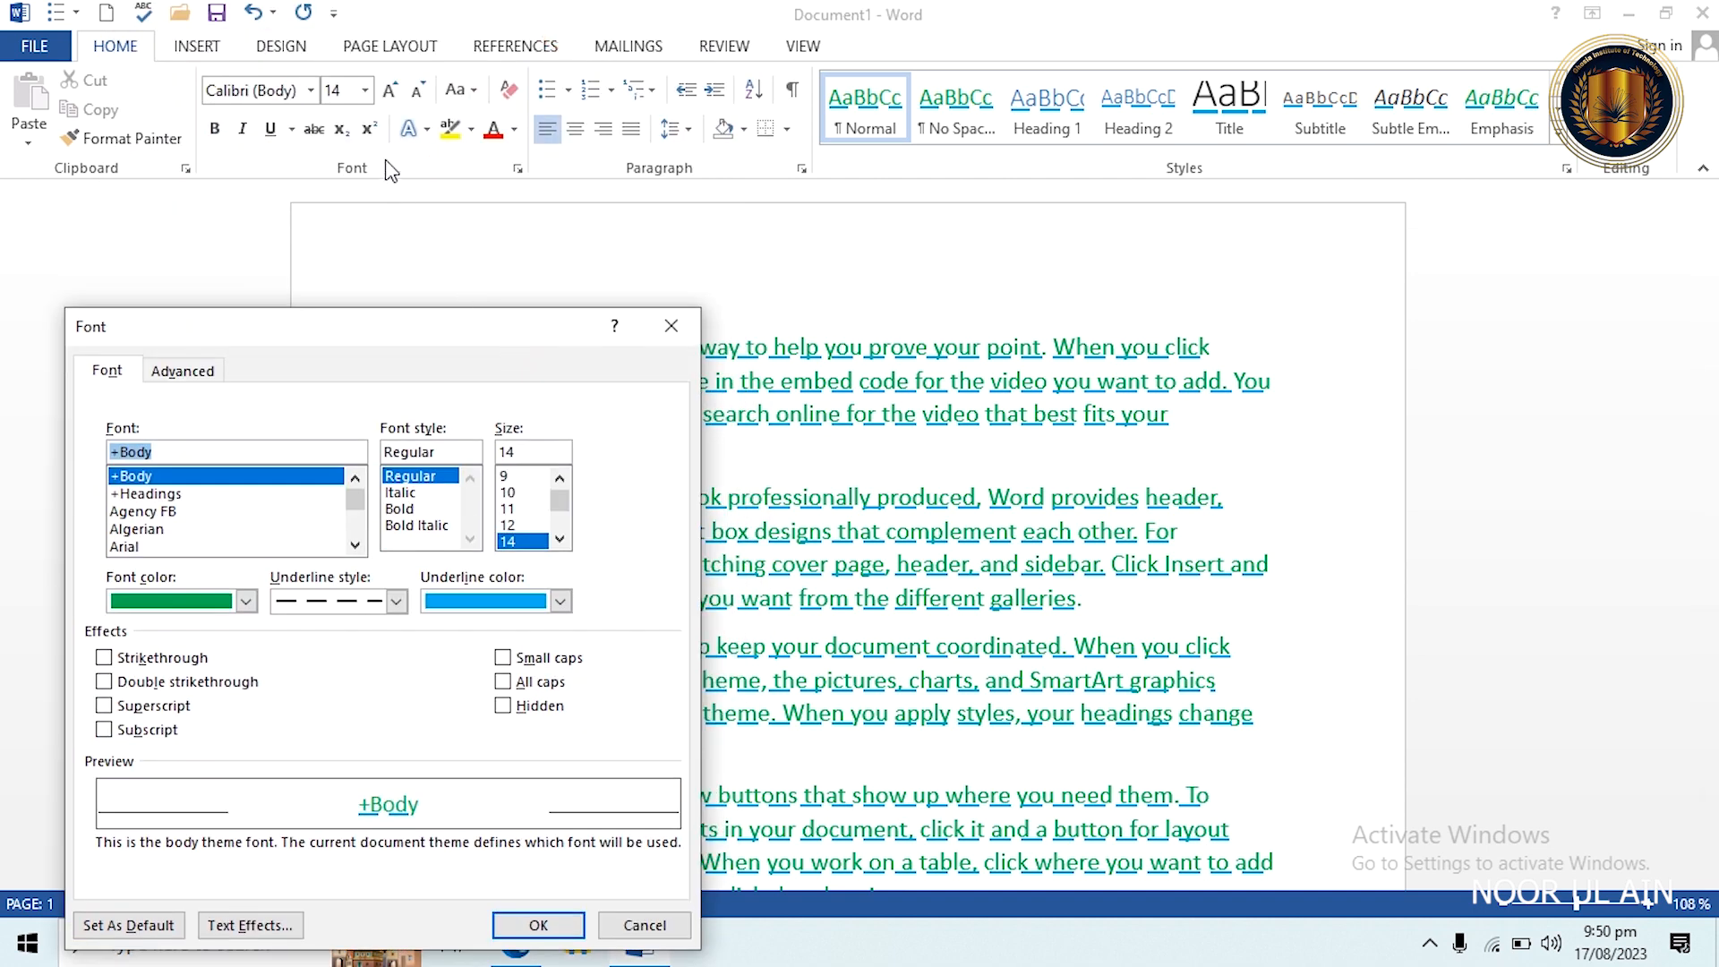
left_click(667, 327)
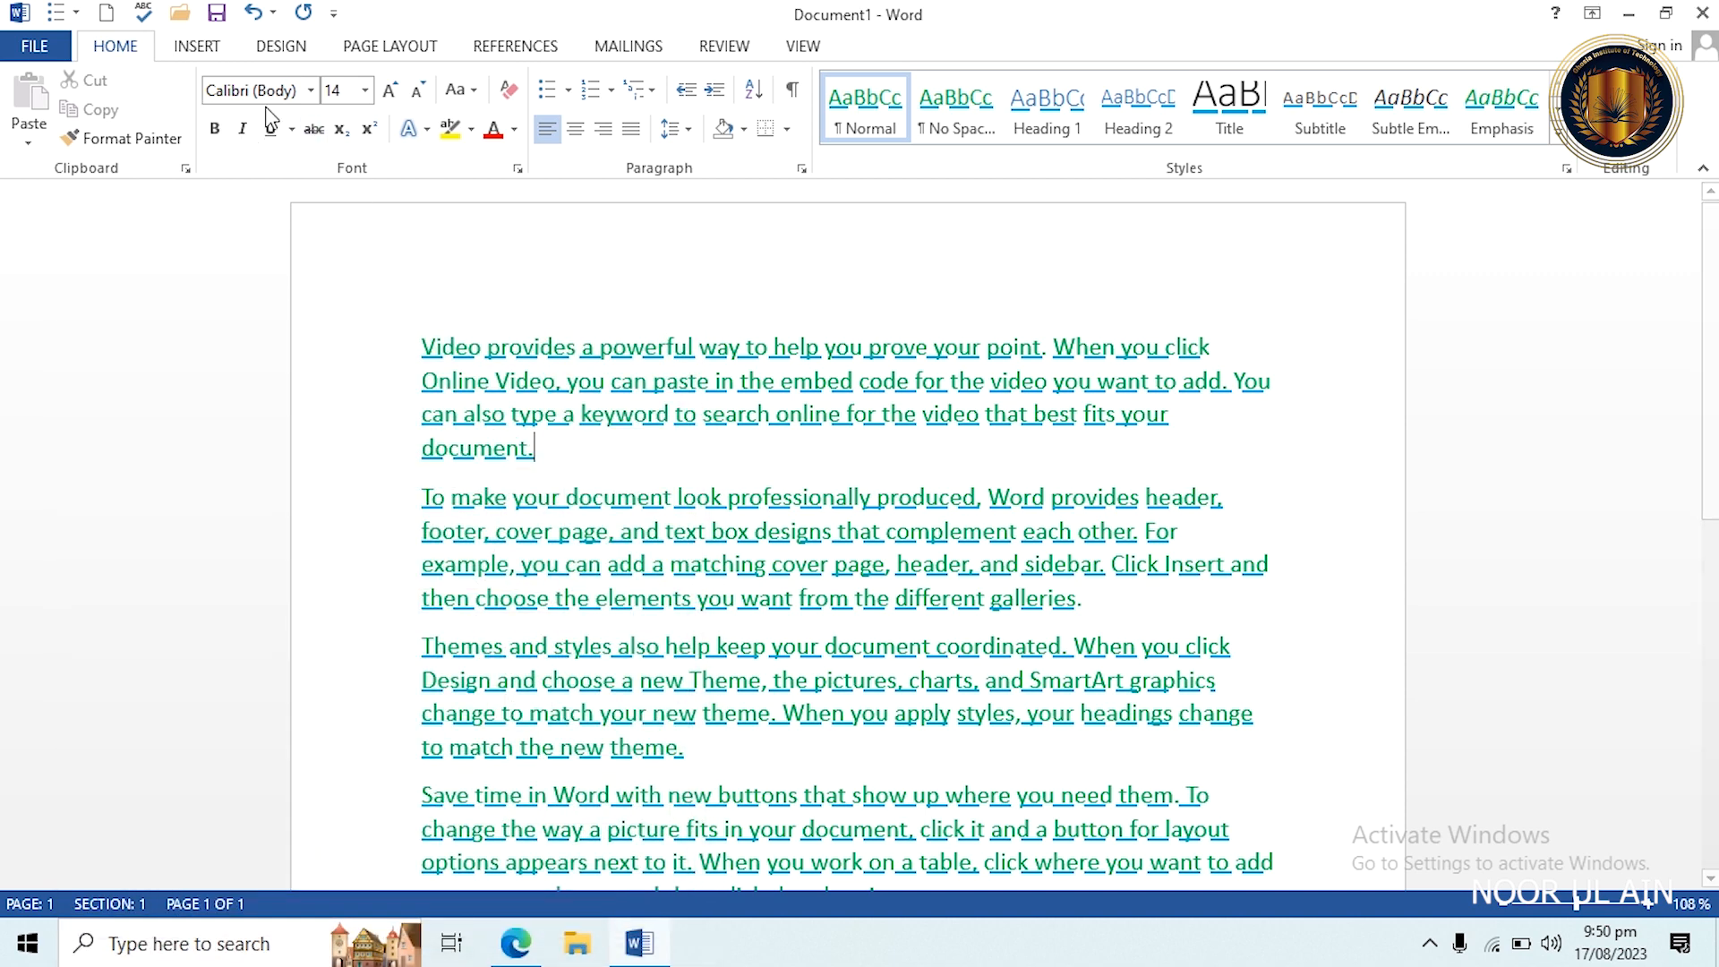
left_click(292, 129)
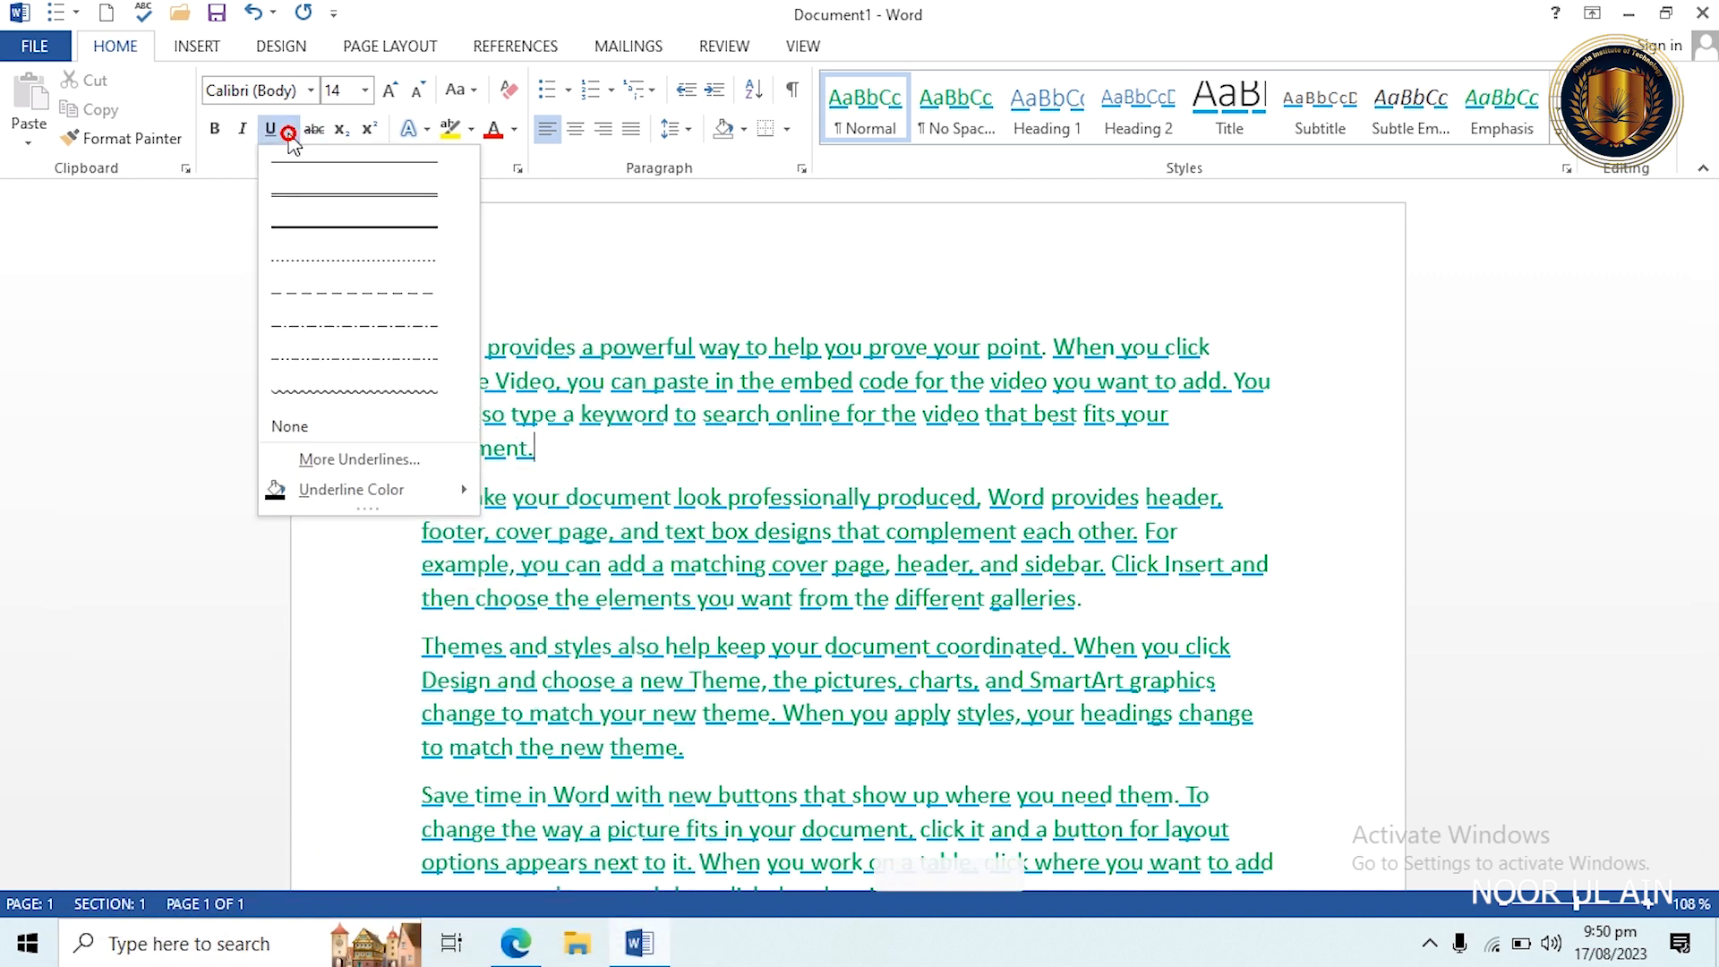
left_click(337, 463)
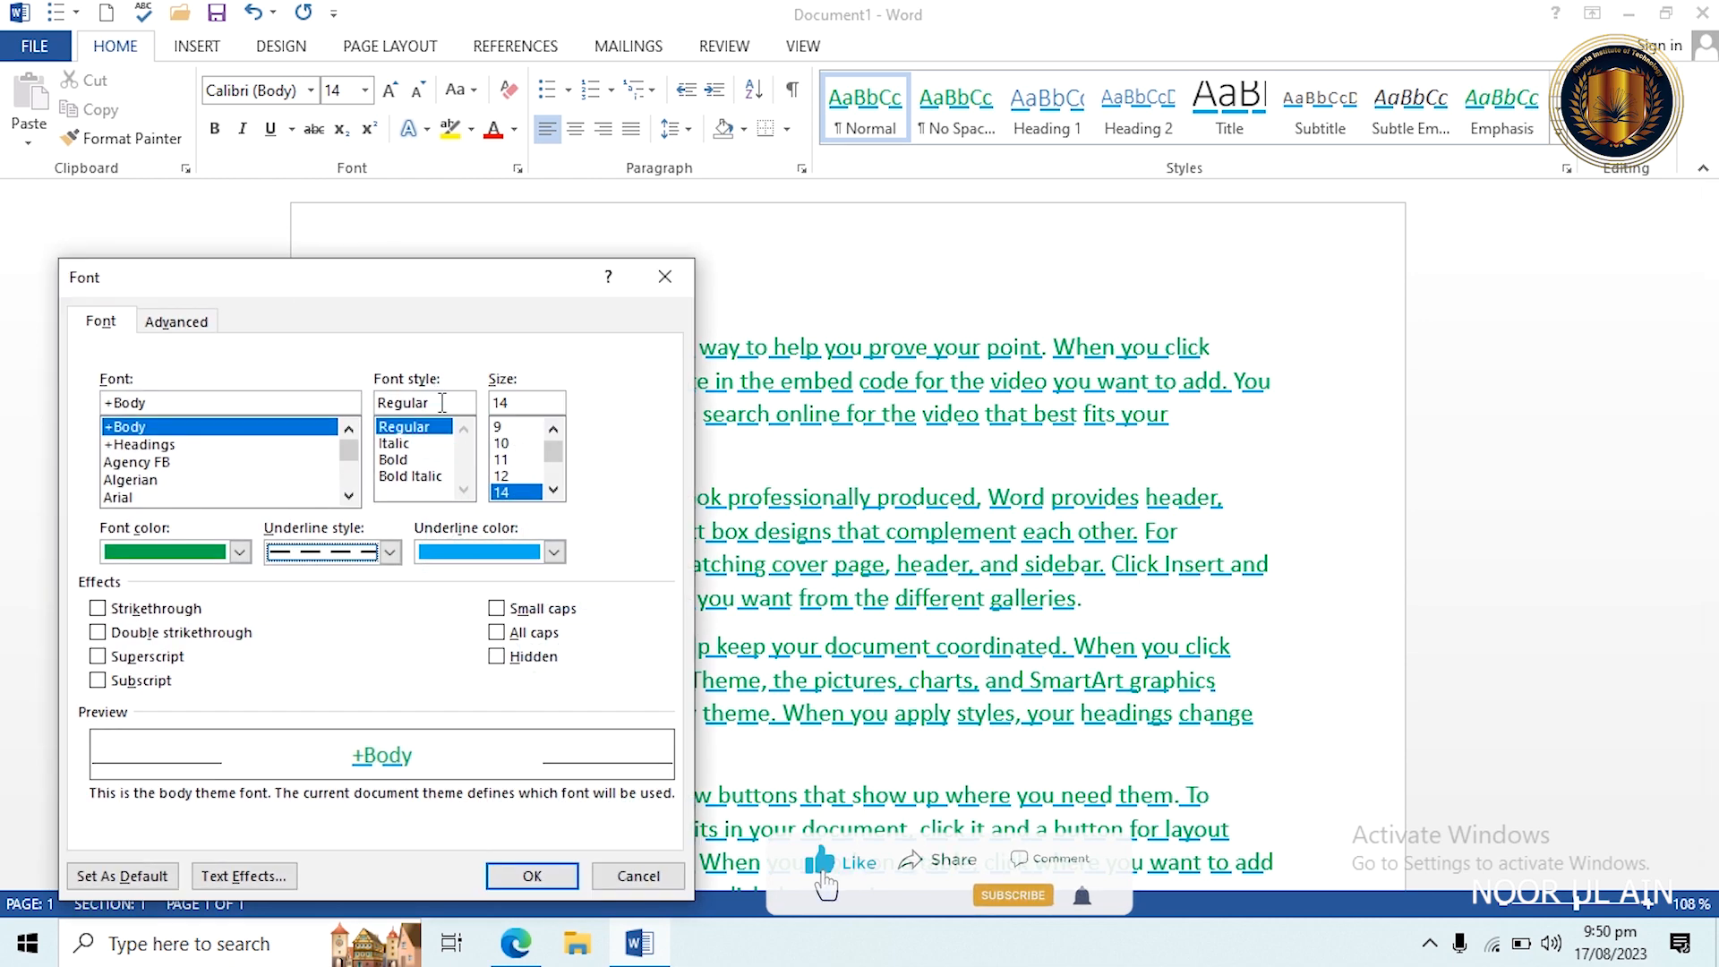
left_click(664, 276)
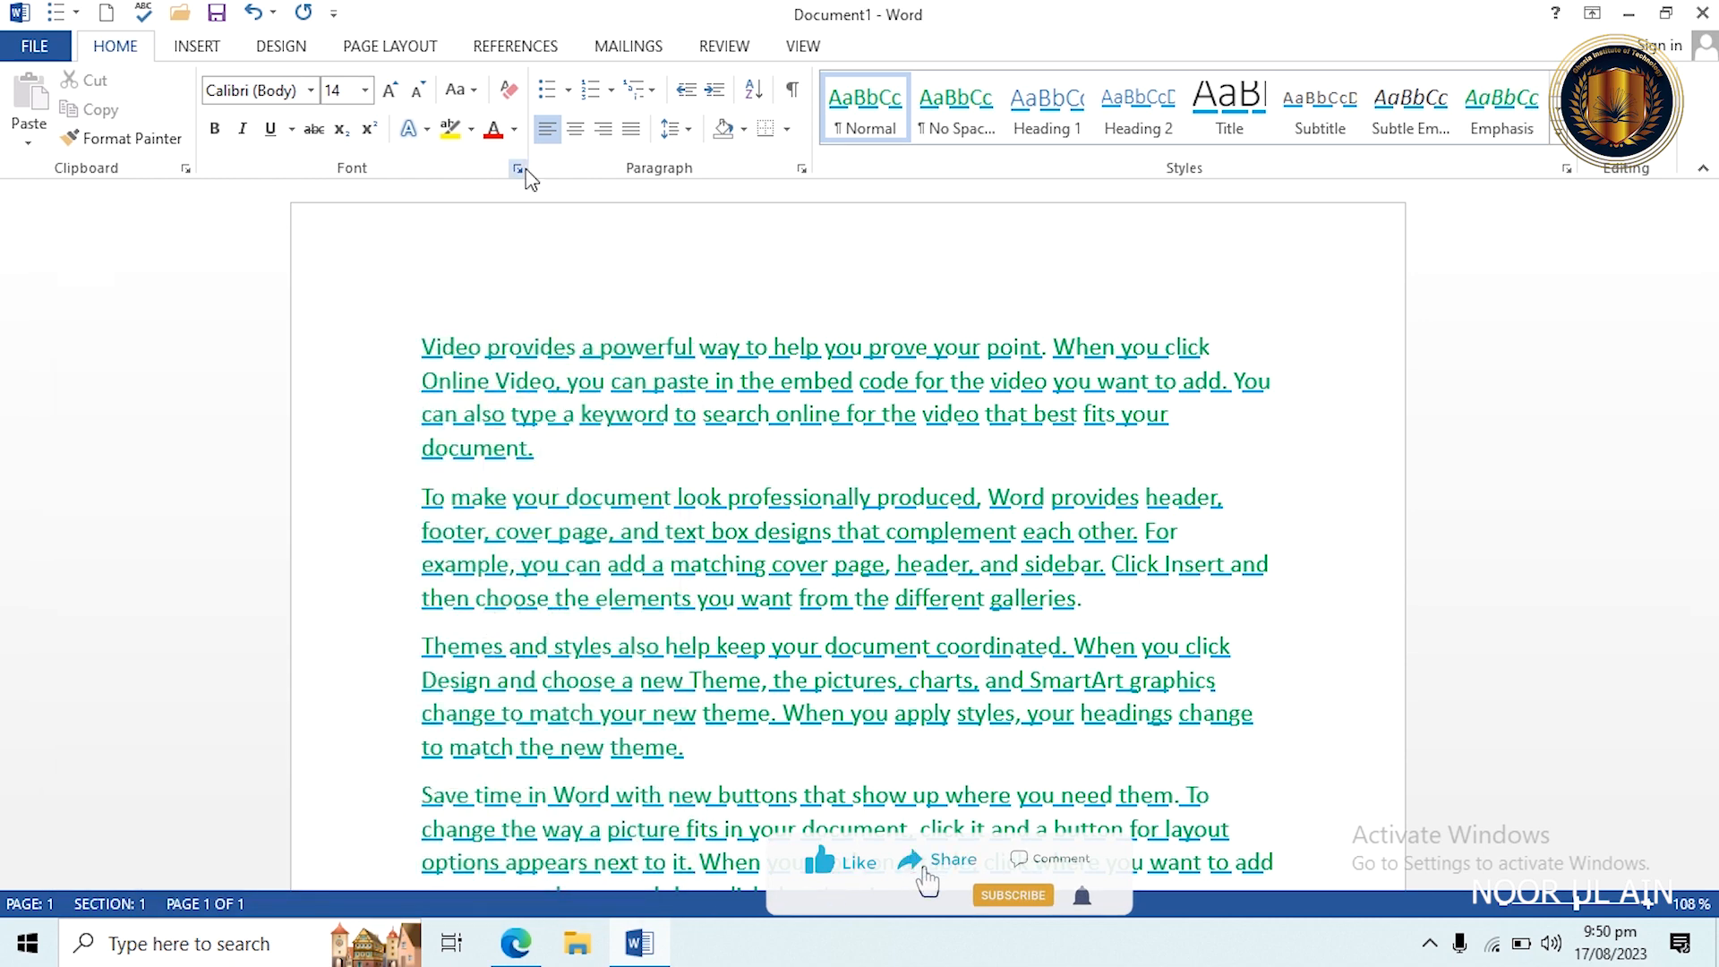
Open the detailed font settings and choose the black theme color as the font color.
left_click(519, 170)
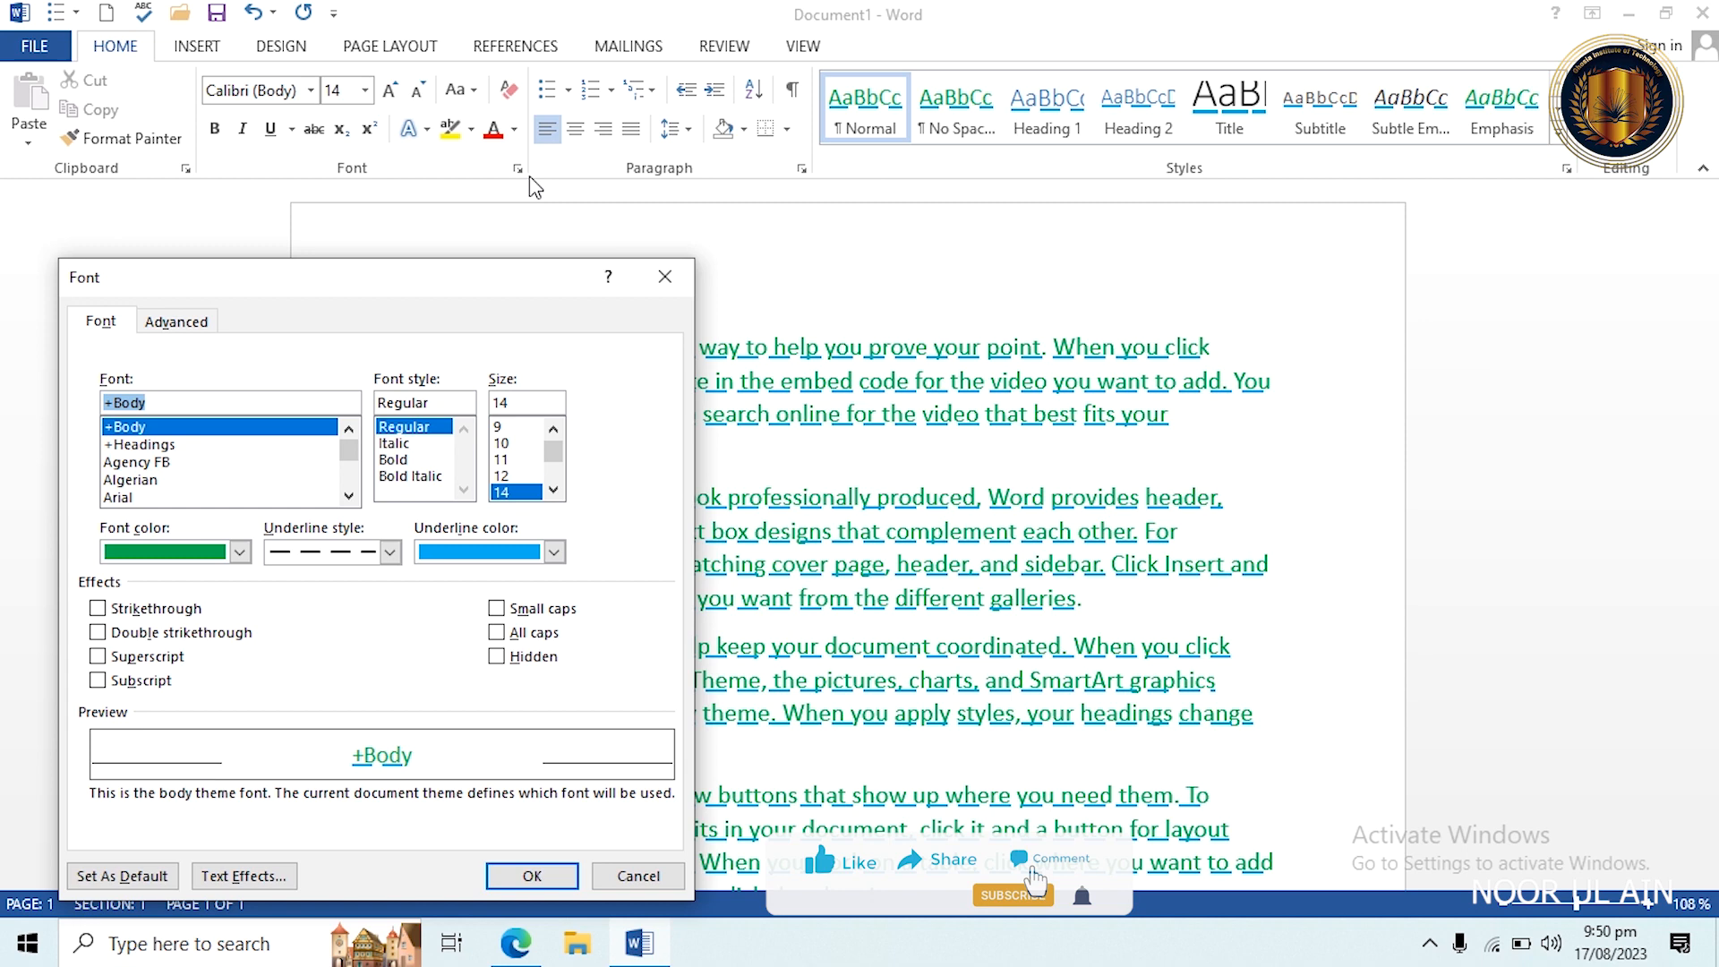
left_click(239, 553)
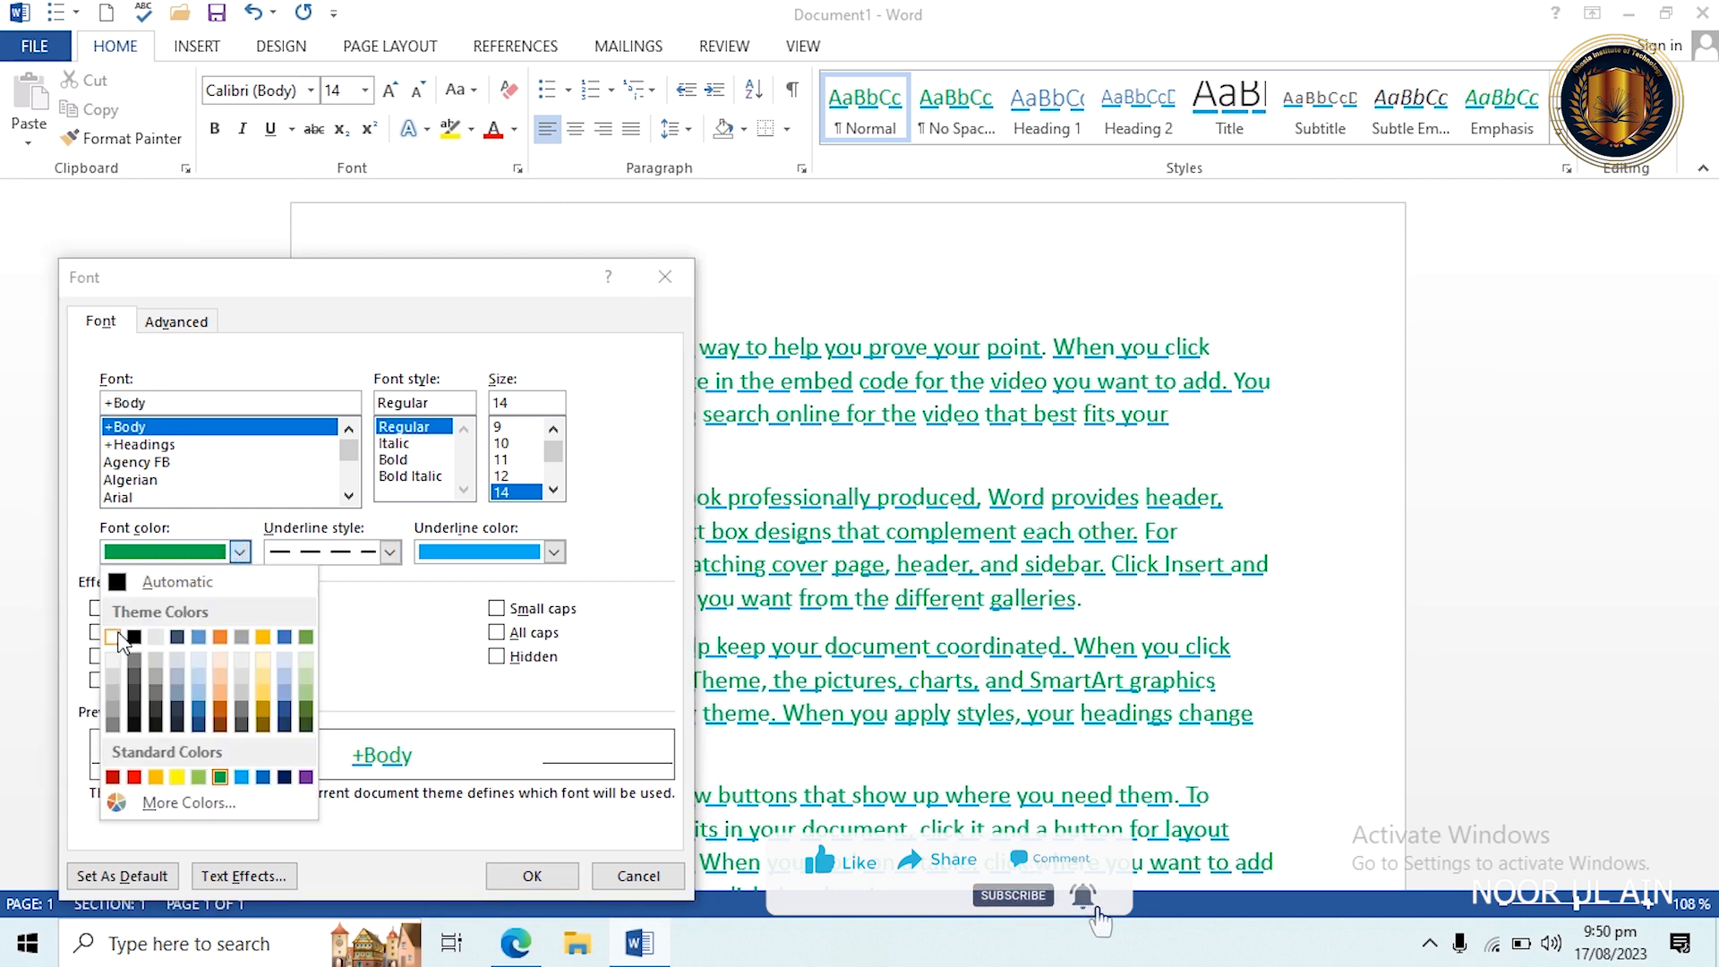
left_click(133, 637)
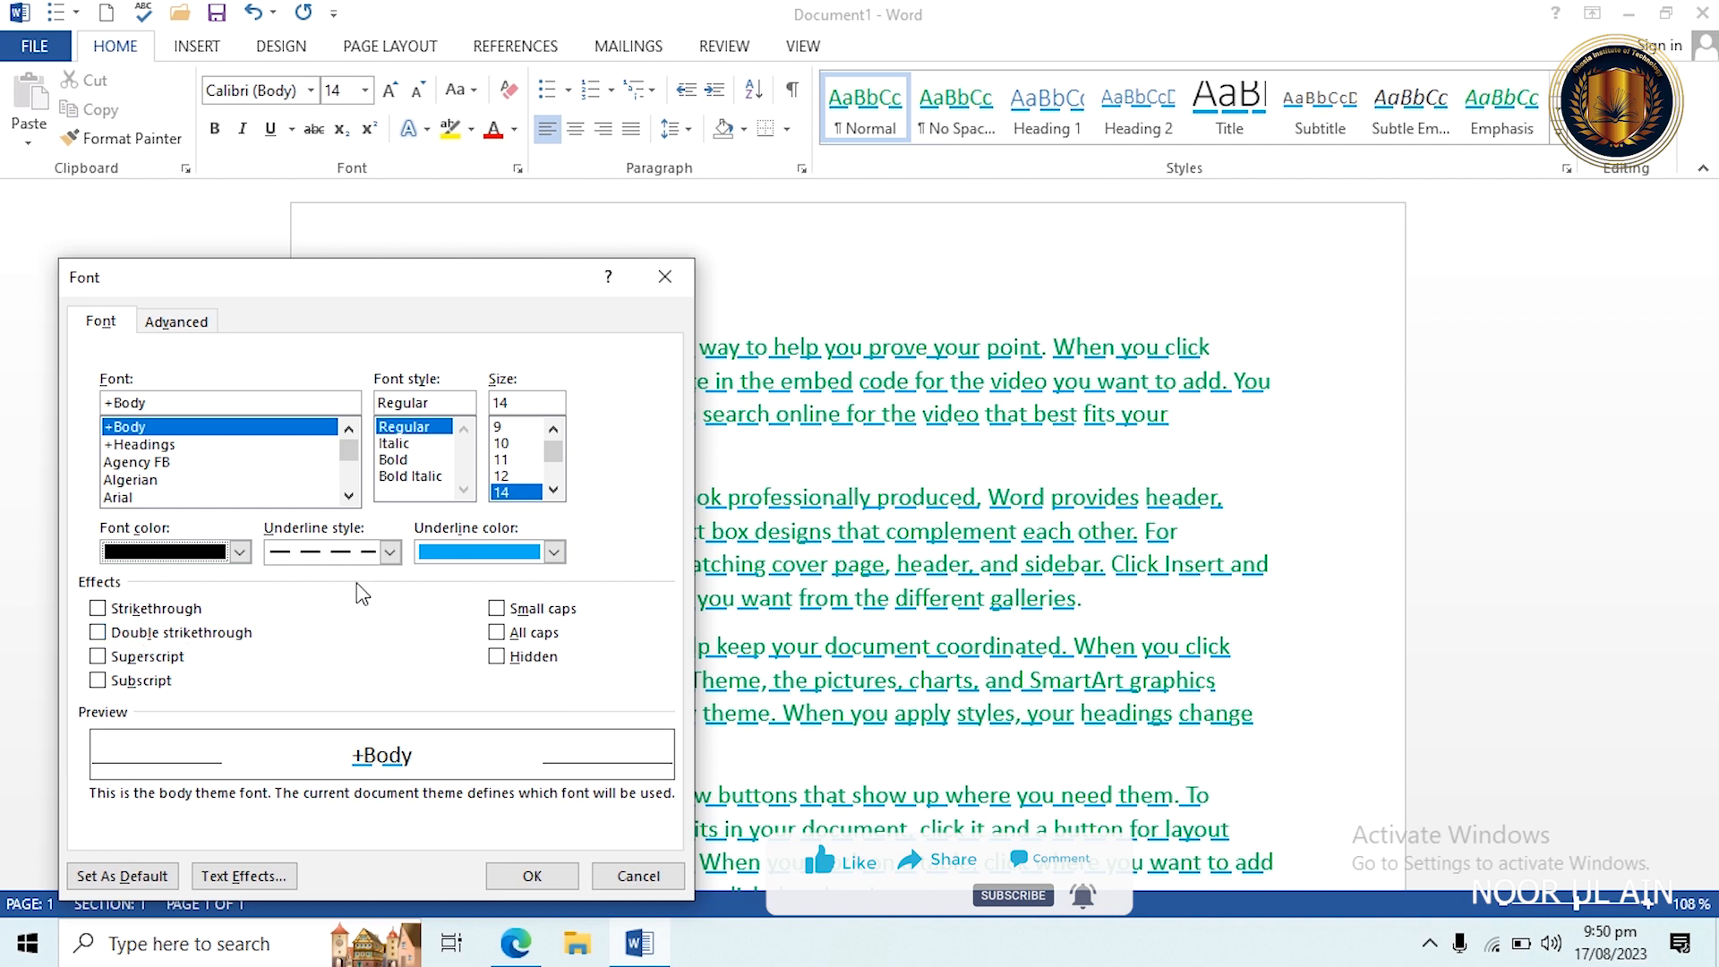
Set the underline style to (none) in the detailed font settings.
left_click(390, 552)
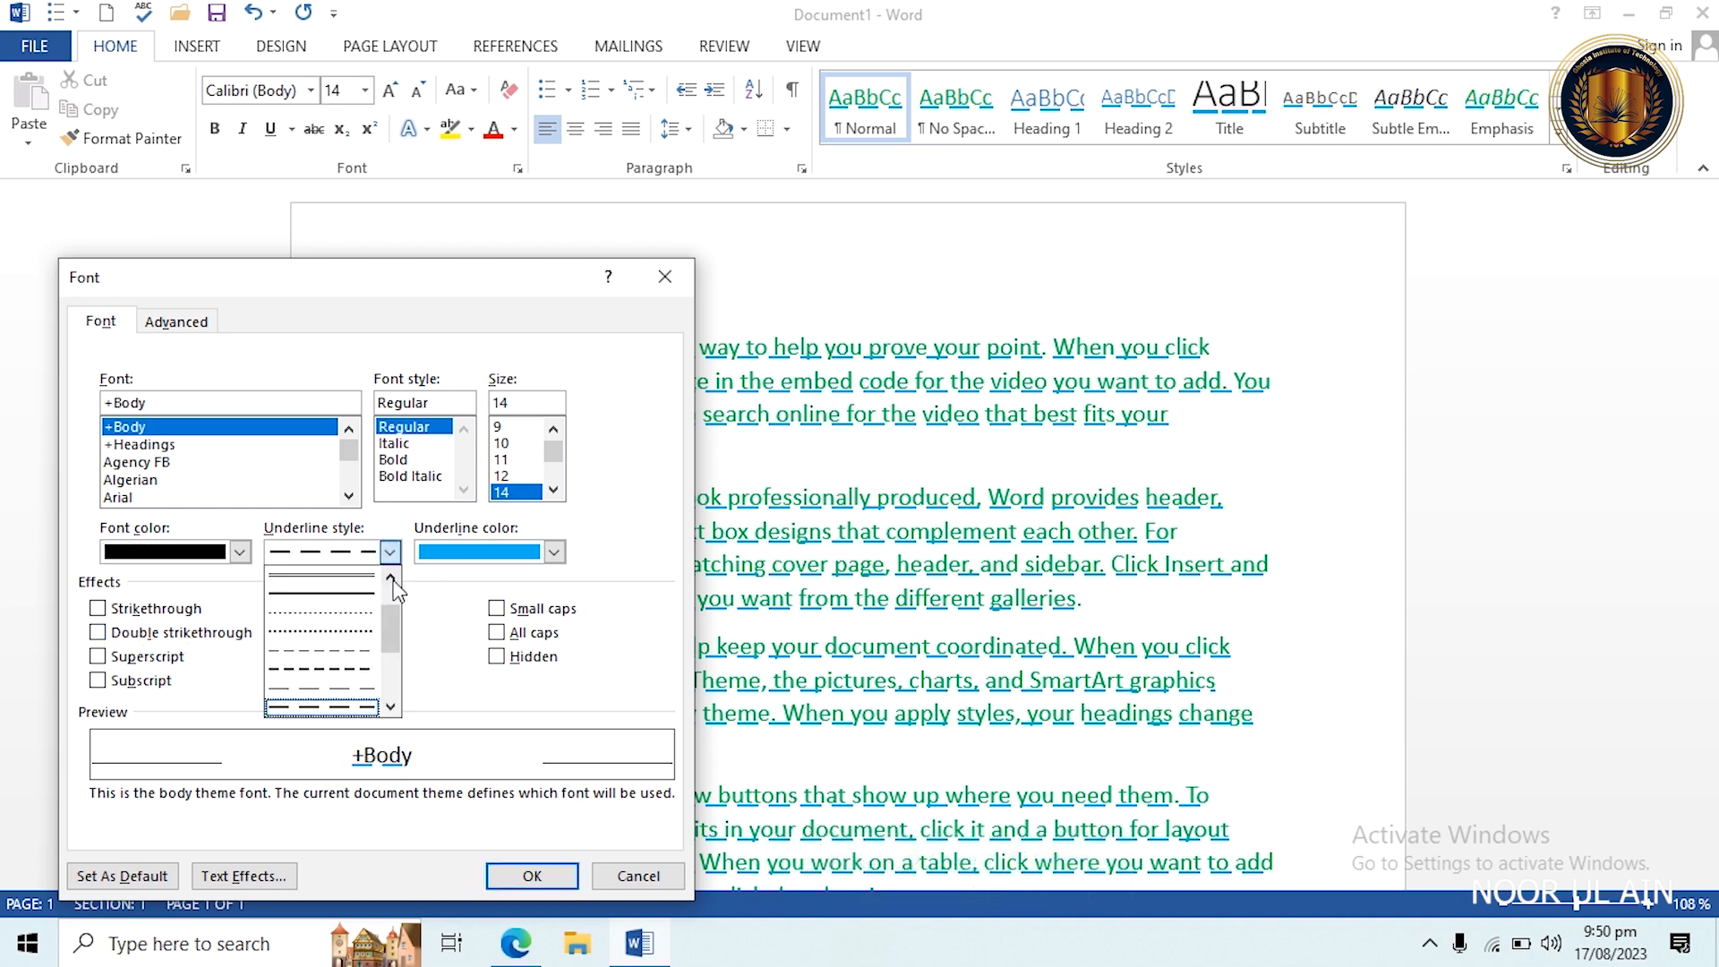
left_click(390, 577)
left_click(324, 582)
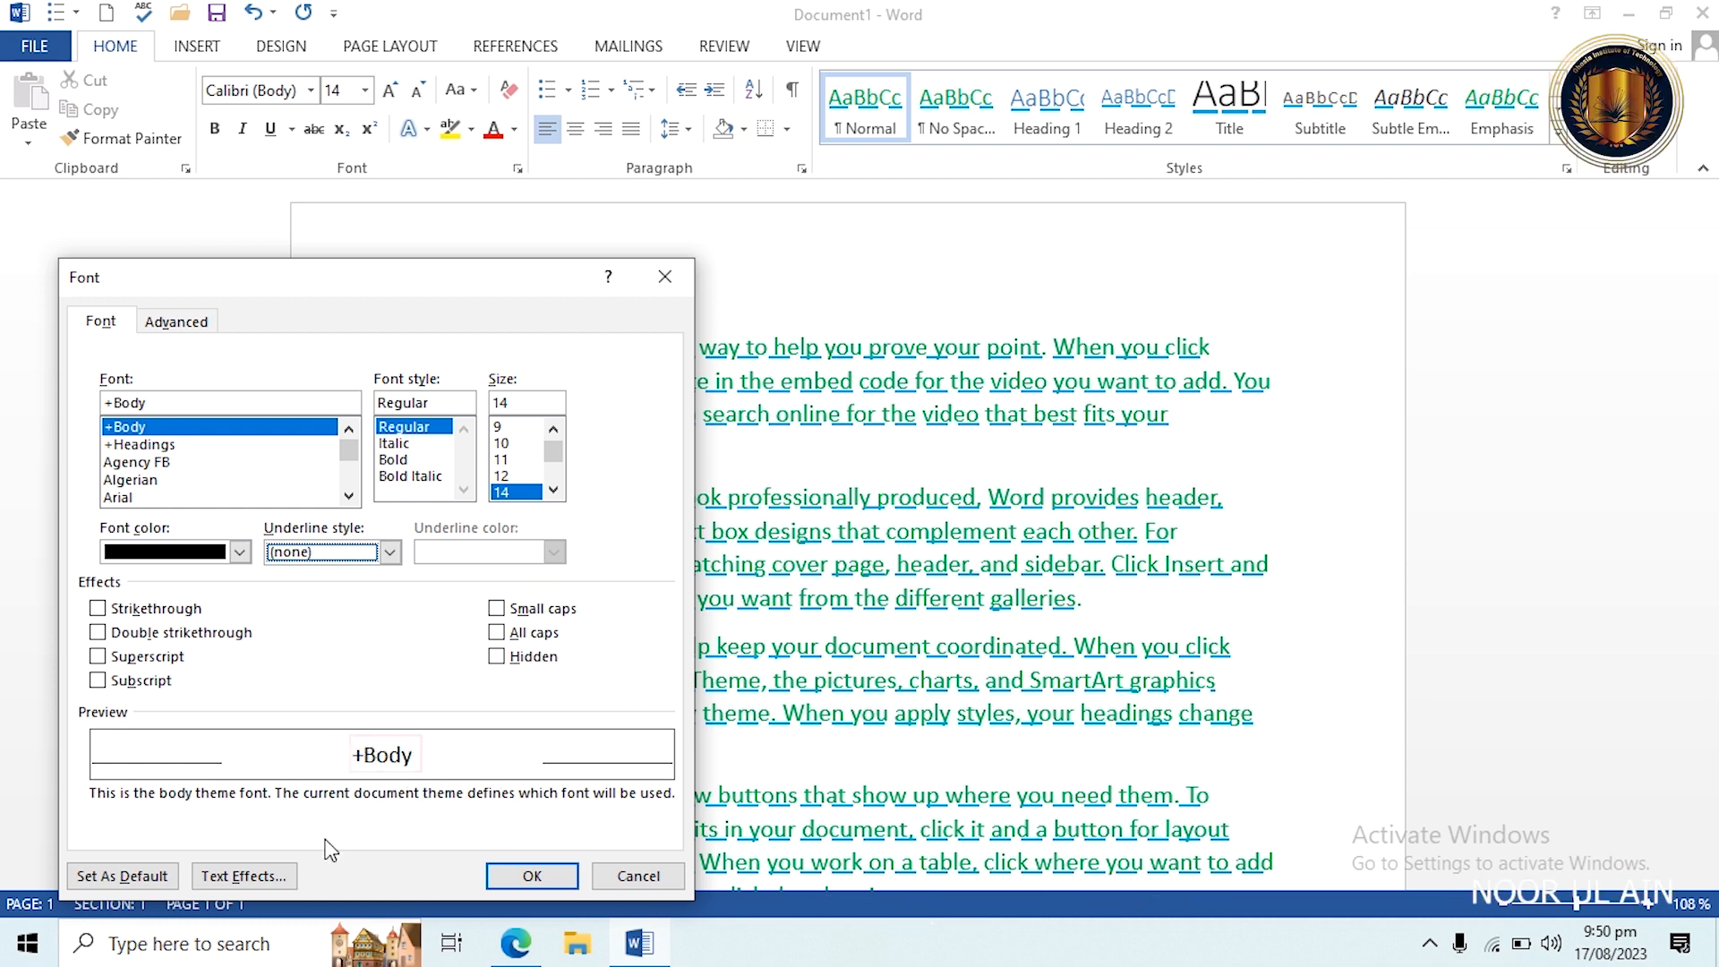
Set the text outline to No line in the text effects and apply the font settings.
left_click(240, 876)
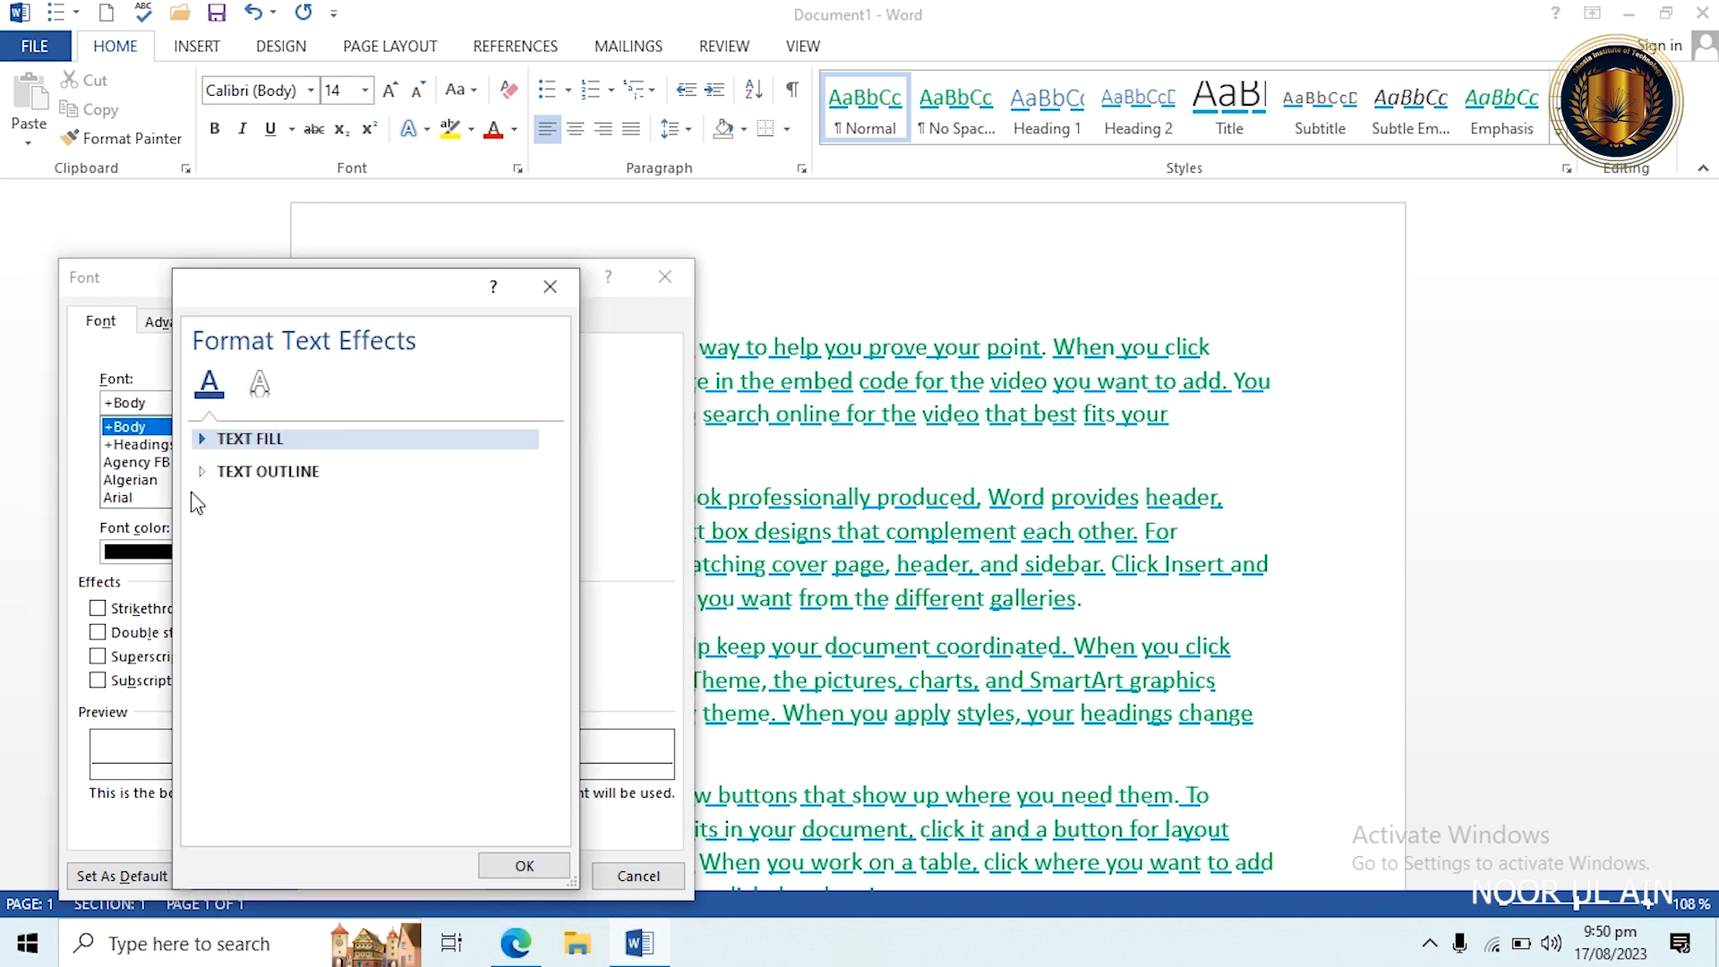
left_click(235, 481)
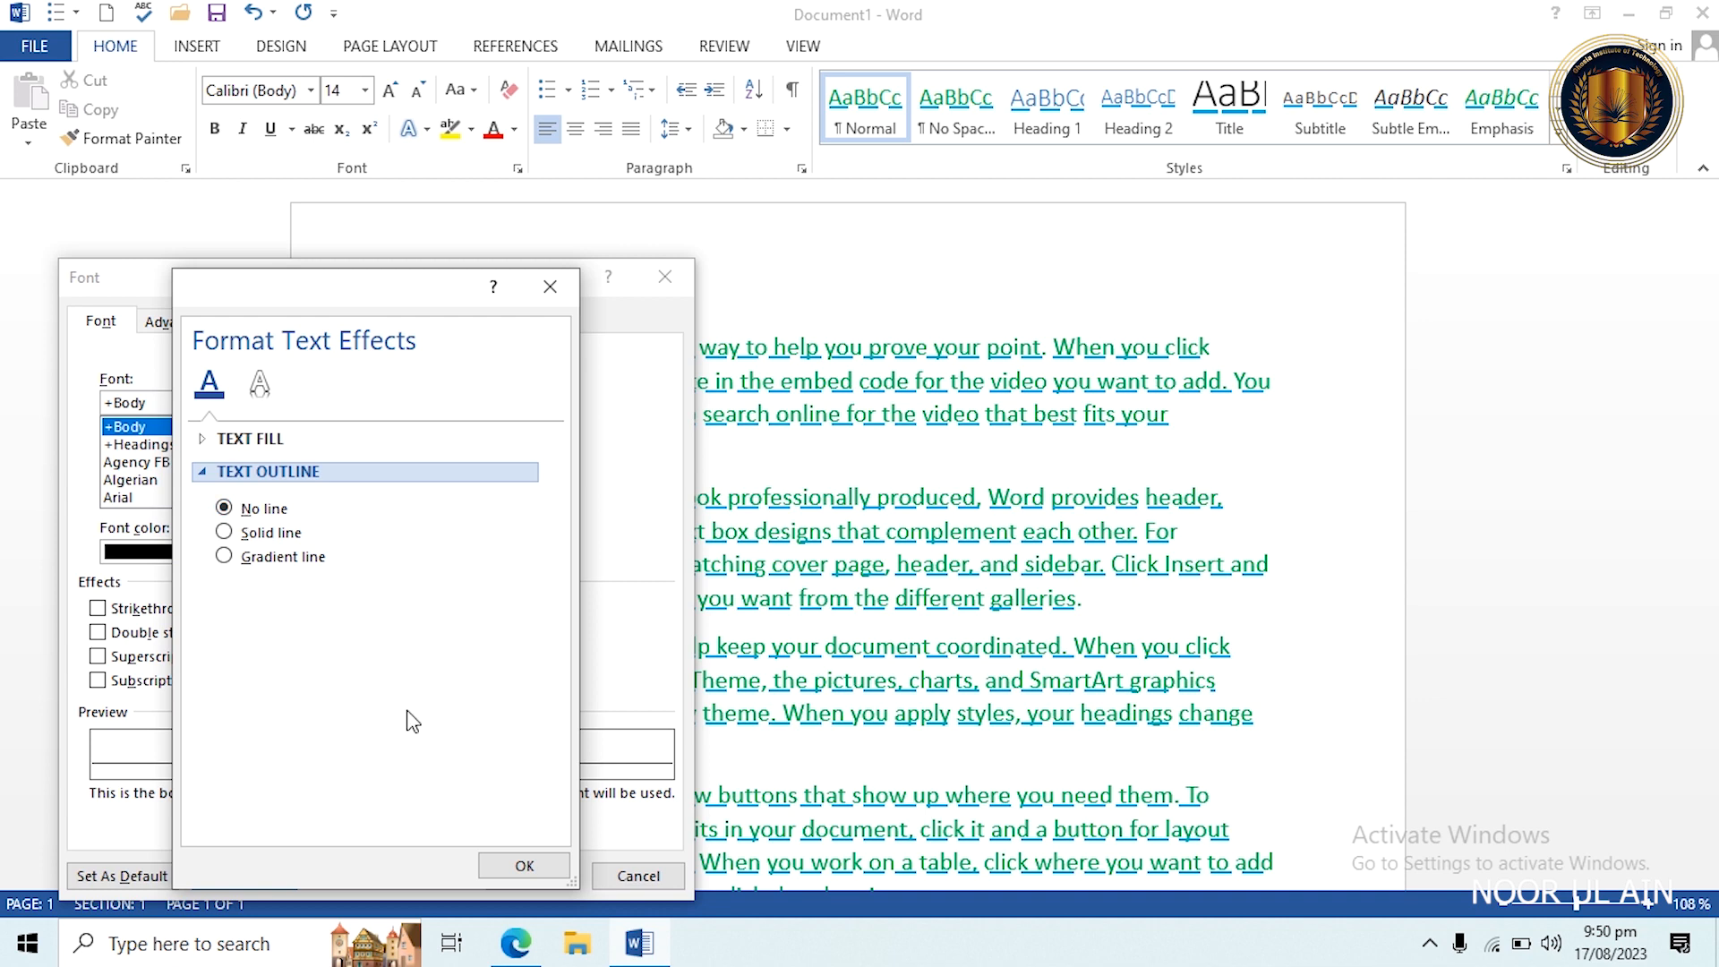
left_click(269, 506)
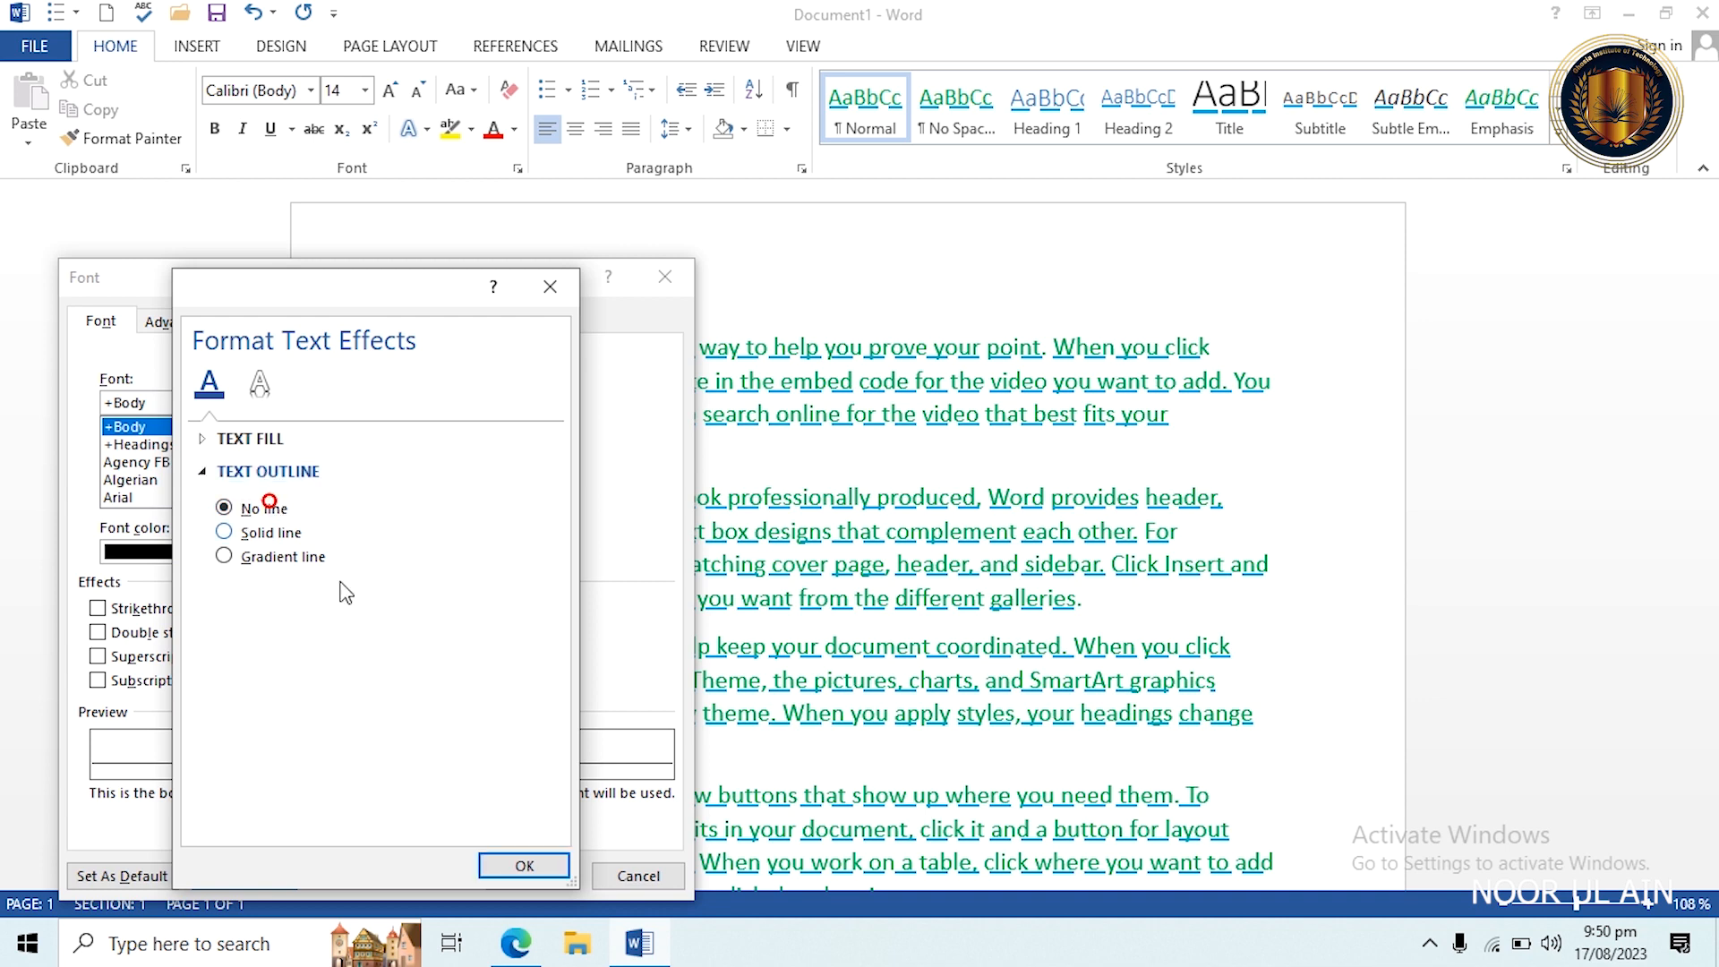
left_click(524, 866)
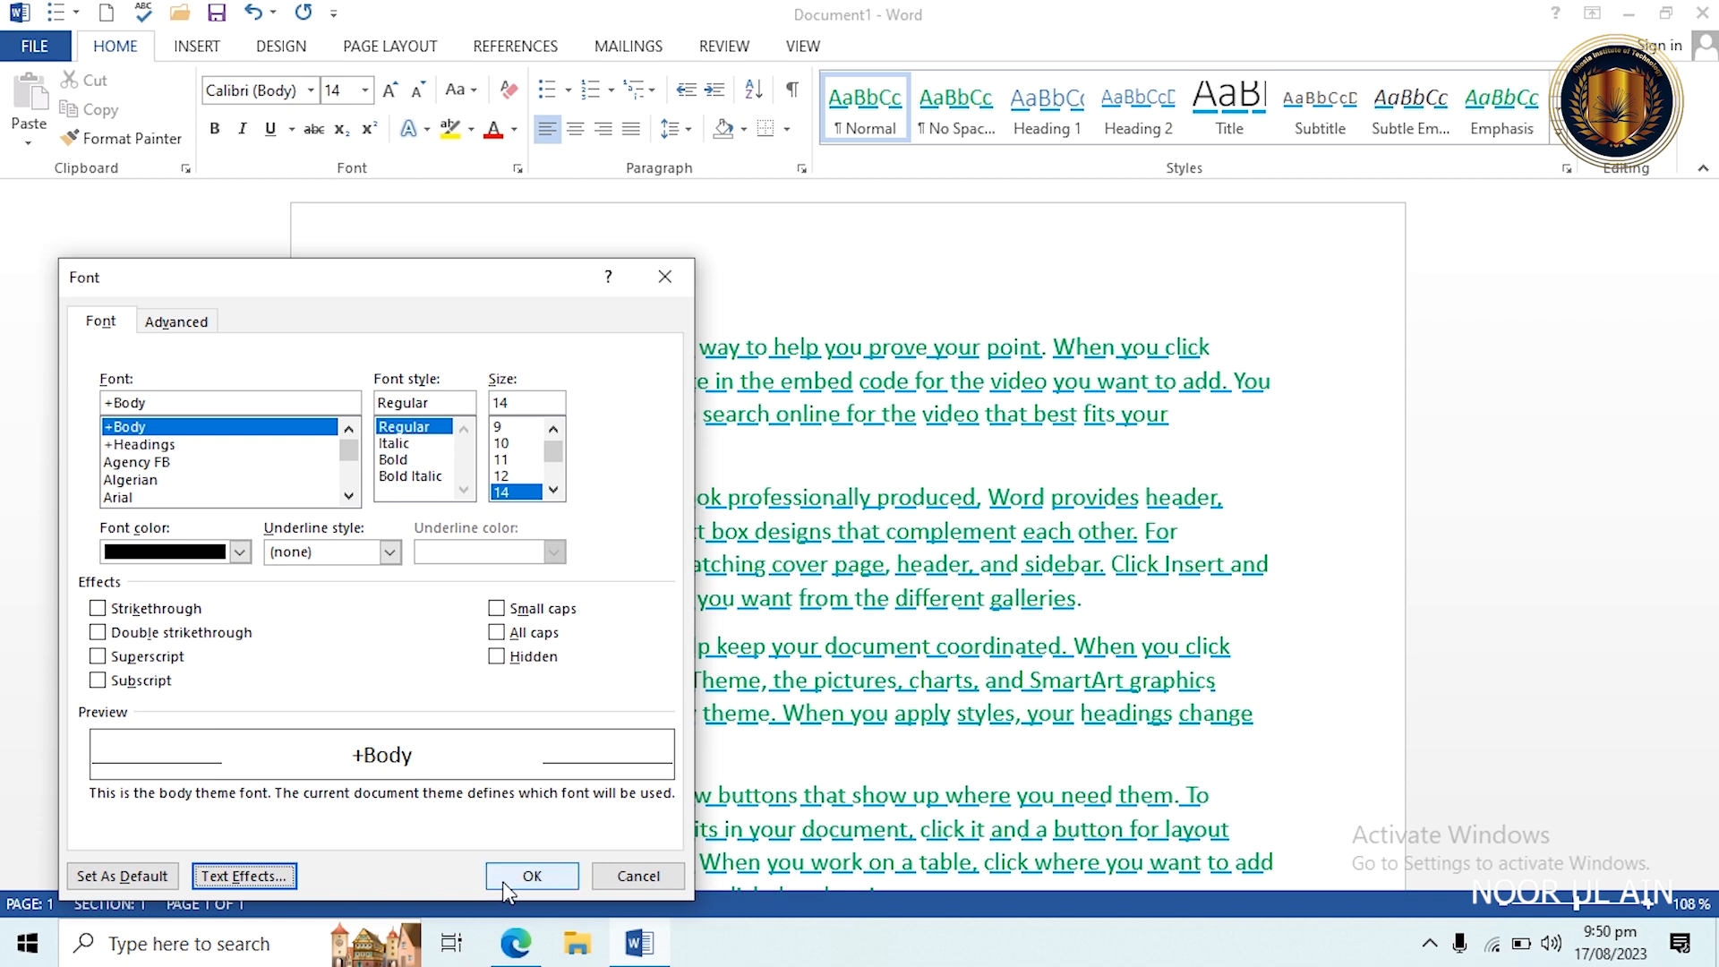
left_click(506, 882)
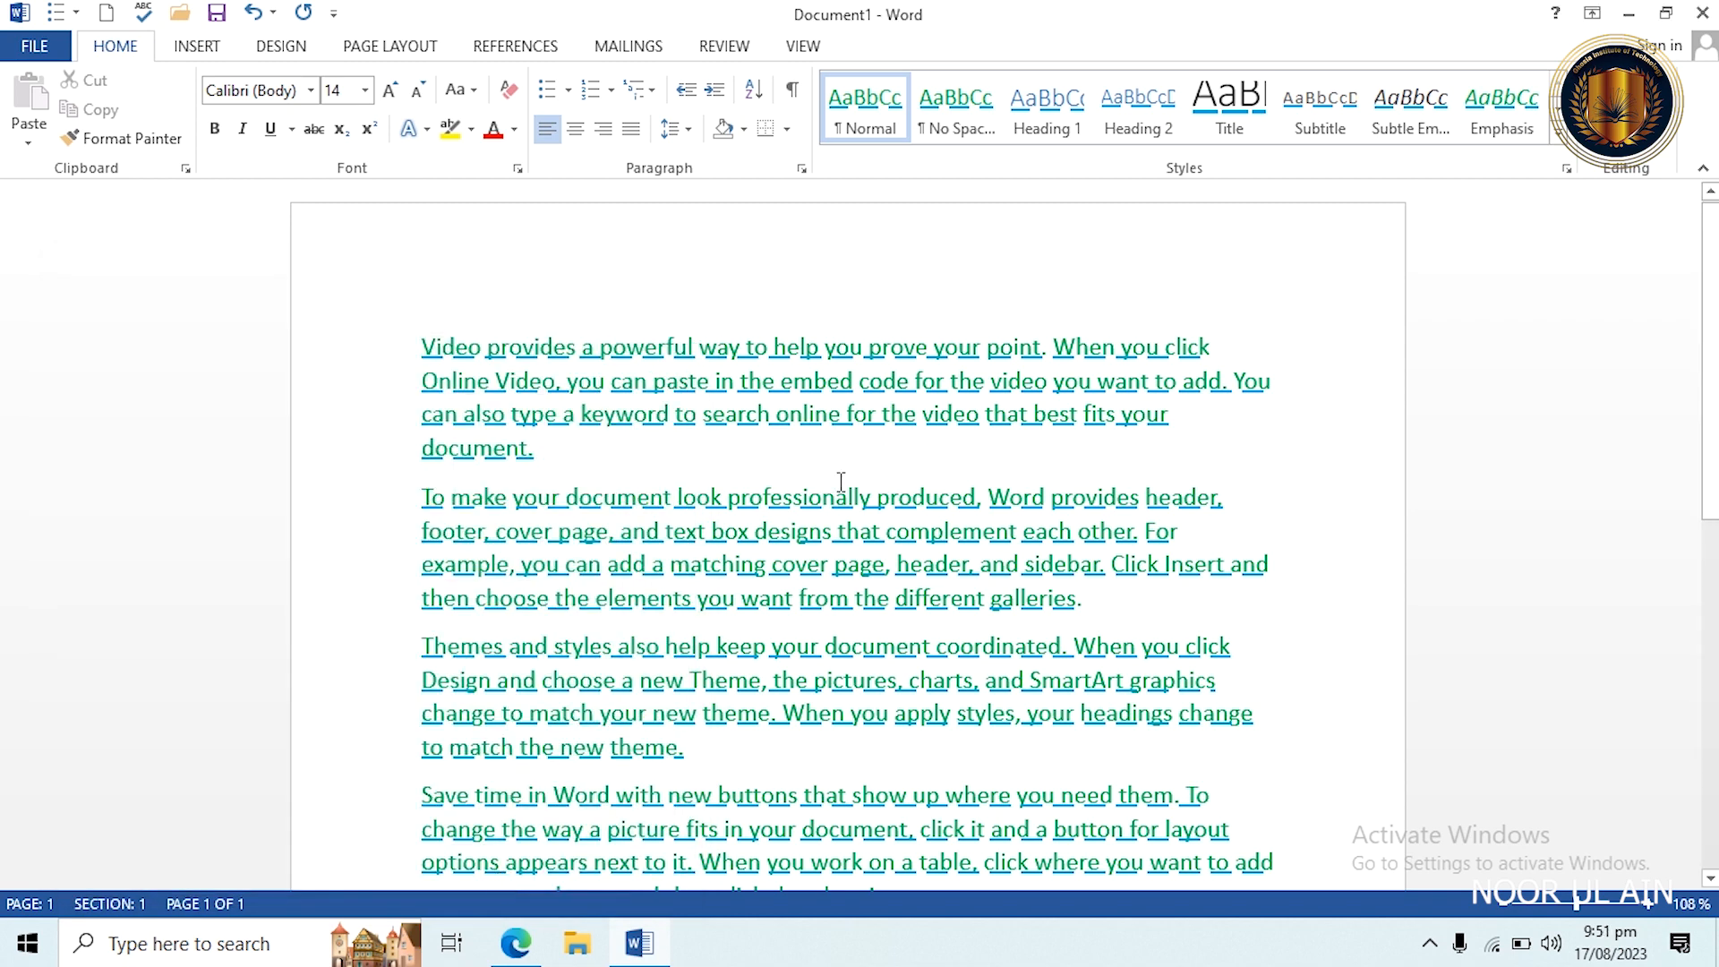
Delete all the text in the document so the page is empty.
key("ctrl+a")
key("Delete")
type("=r")
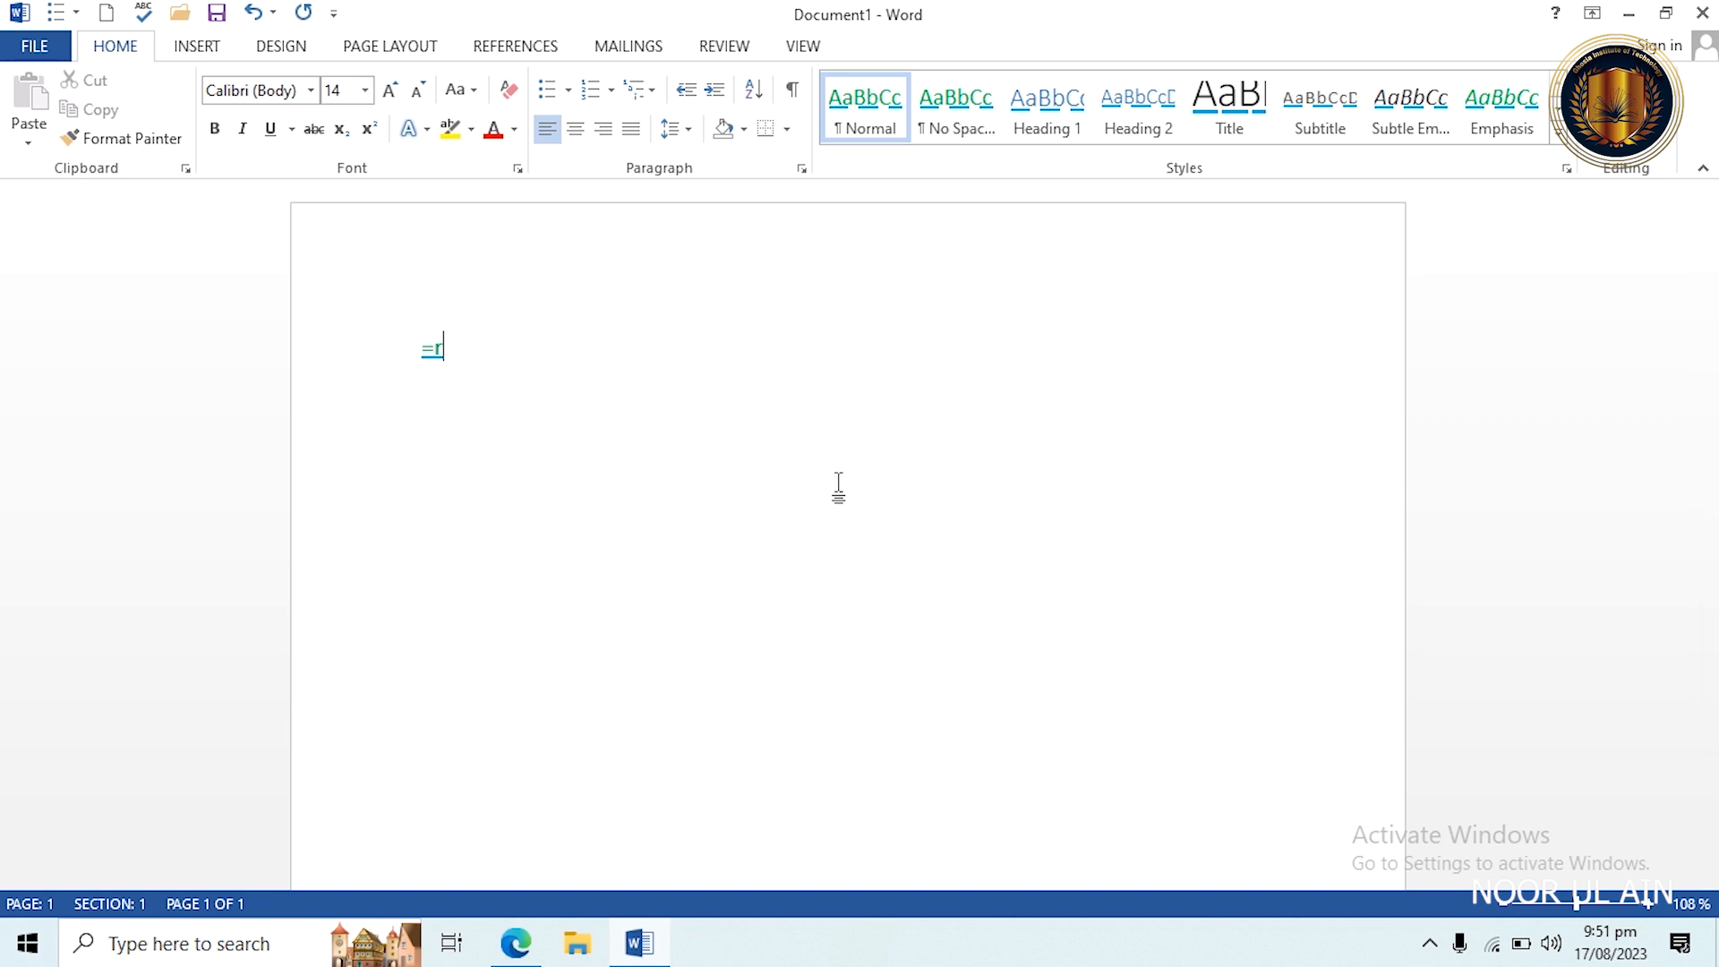
key("BackSpace")
key("BackSpace")
Open the detailed font settings and choose the black theme color for the font and (none) as underline style.
left_click(518, 169)
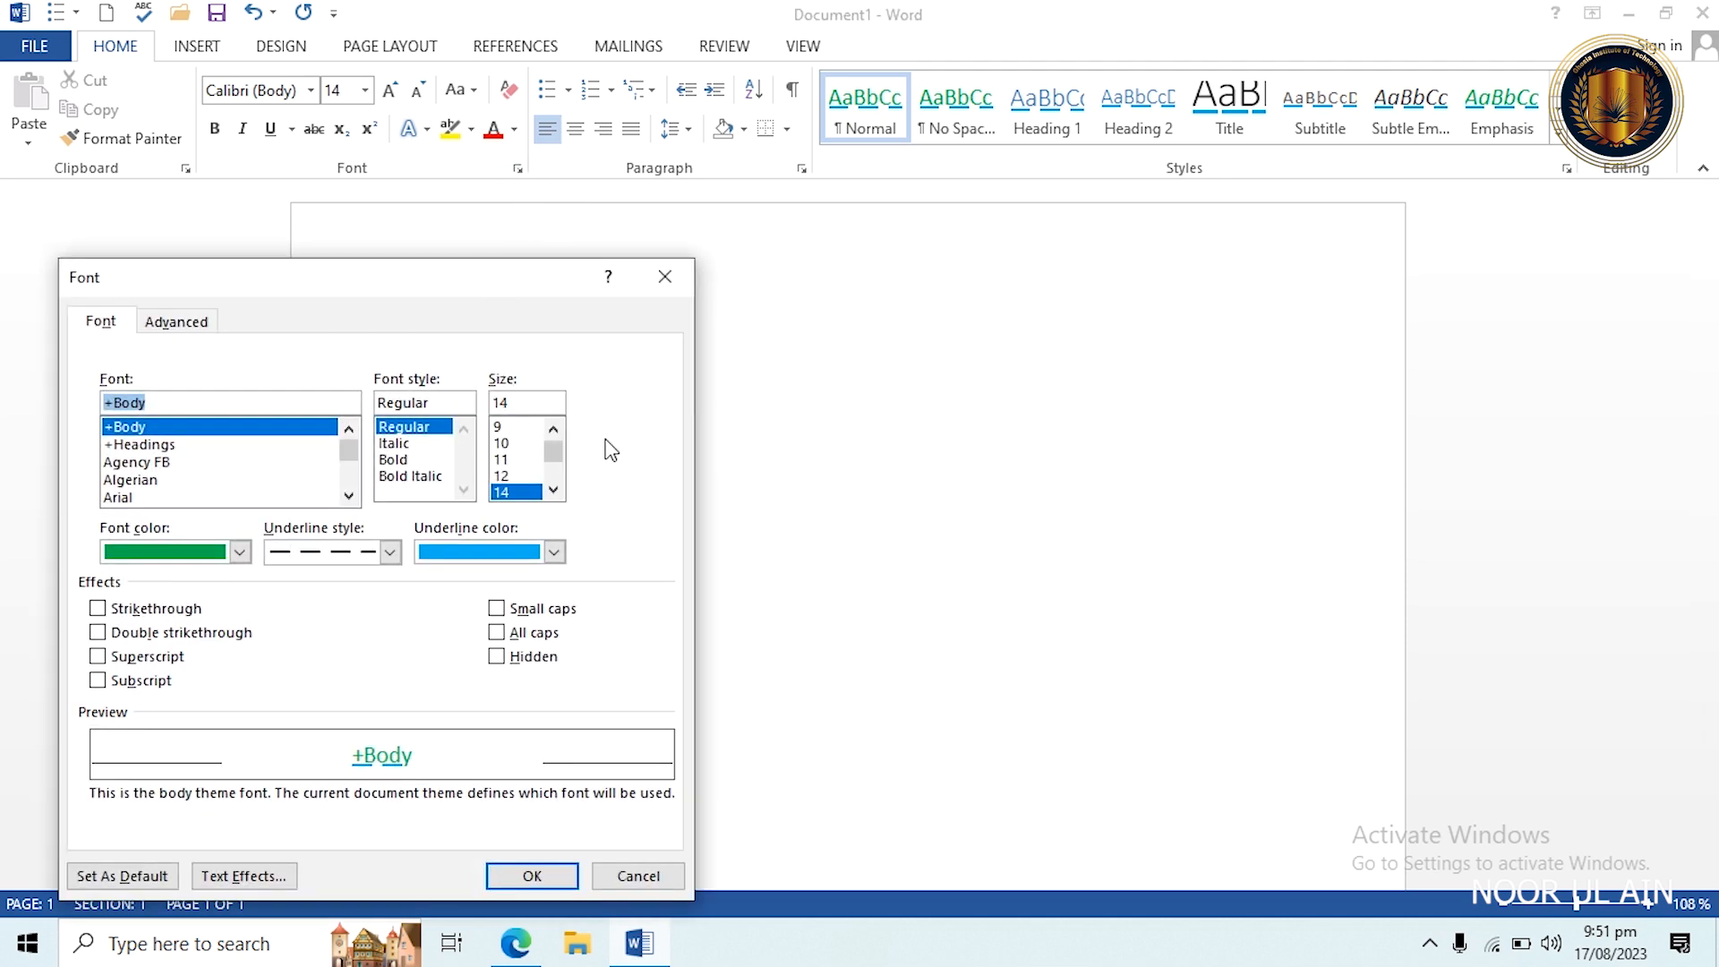
left_click_drag(508, 295, 519, 163)
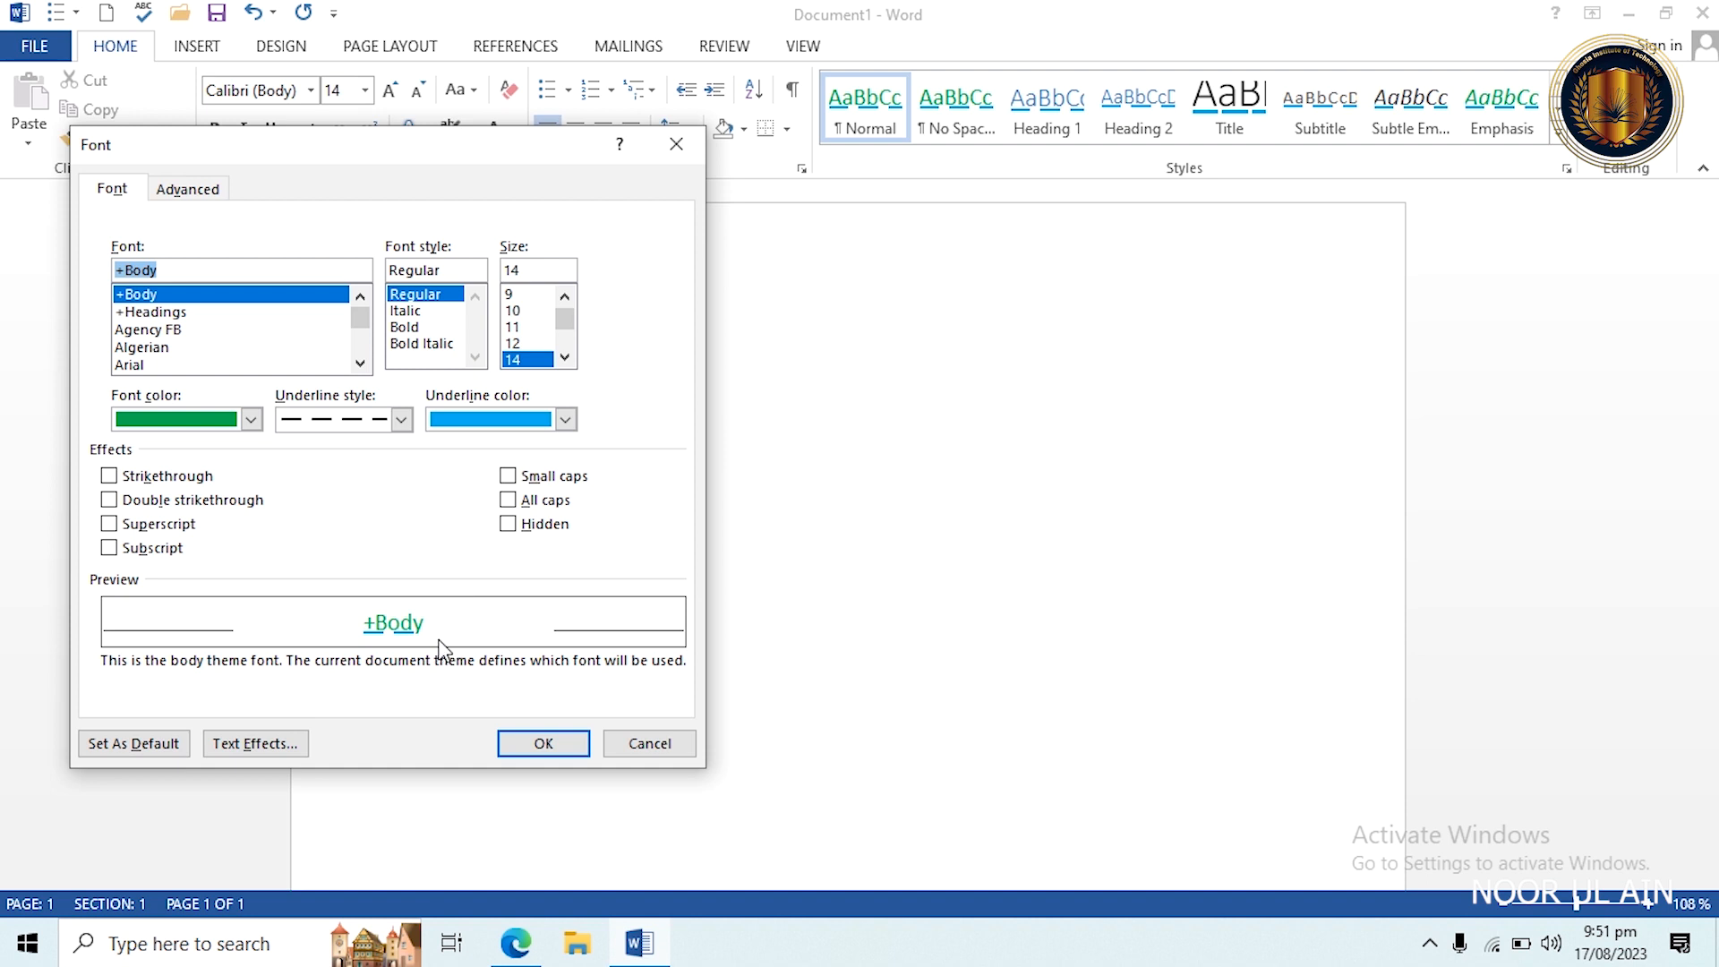
left_click(251, 419)
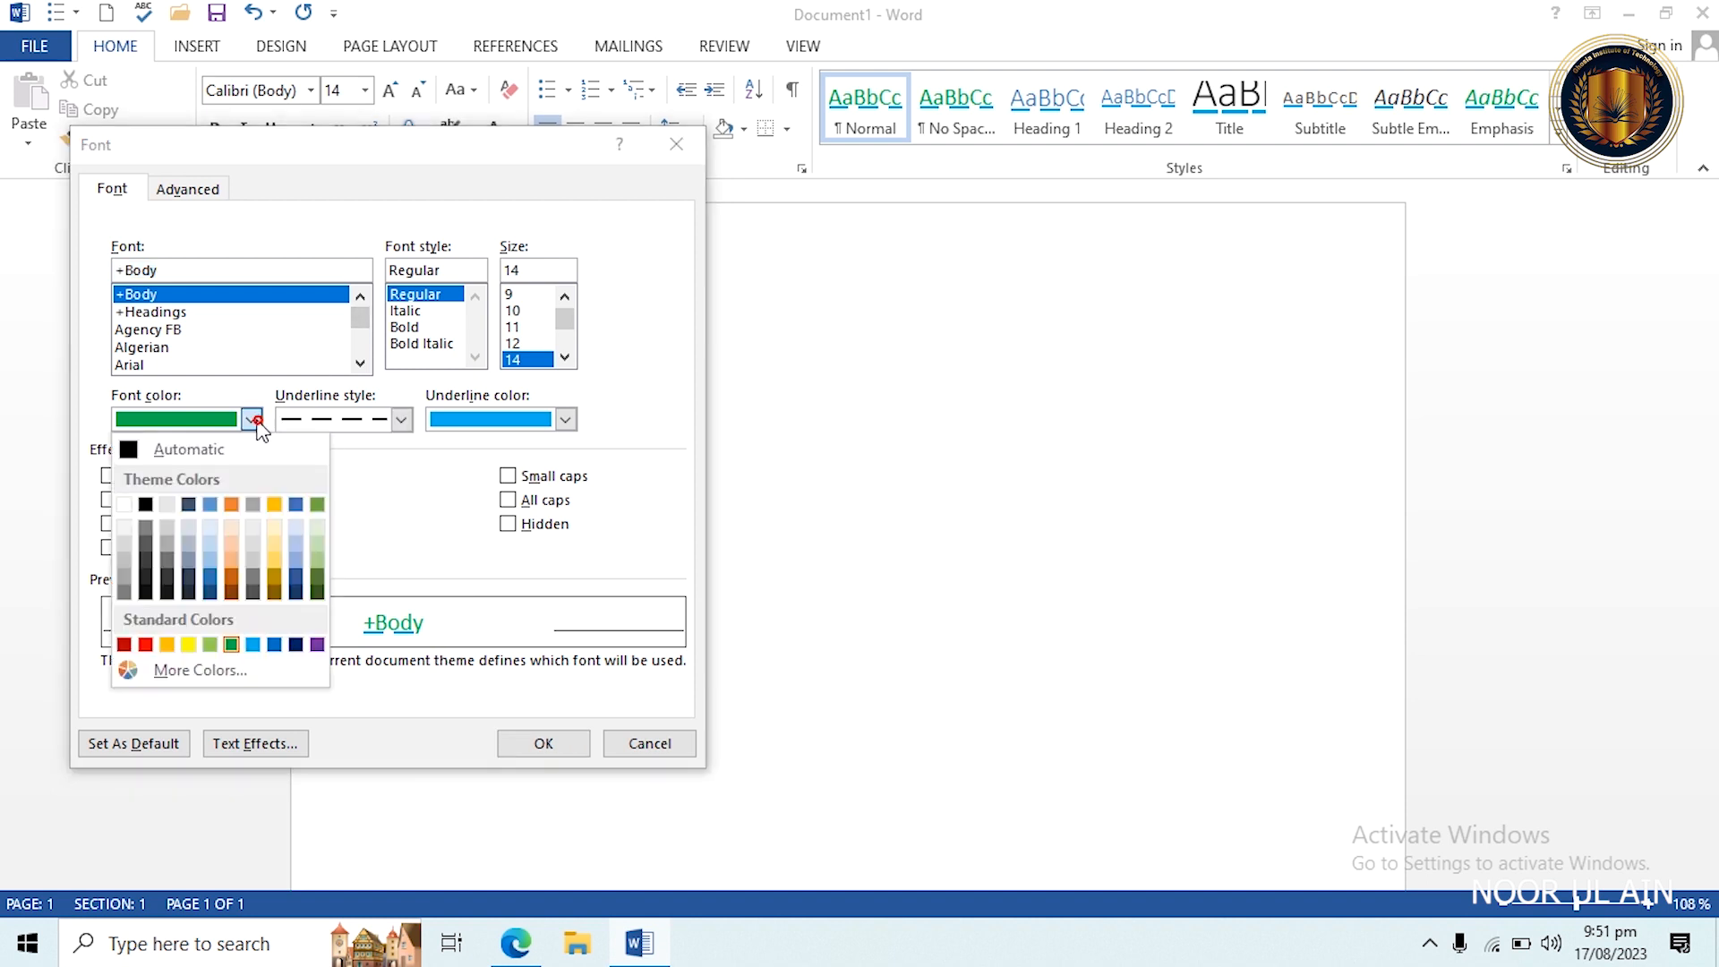
left_click(149, 504)
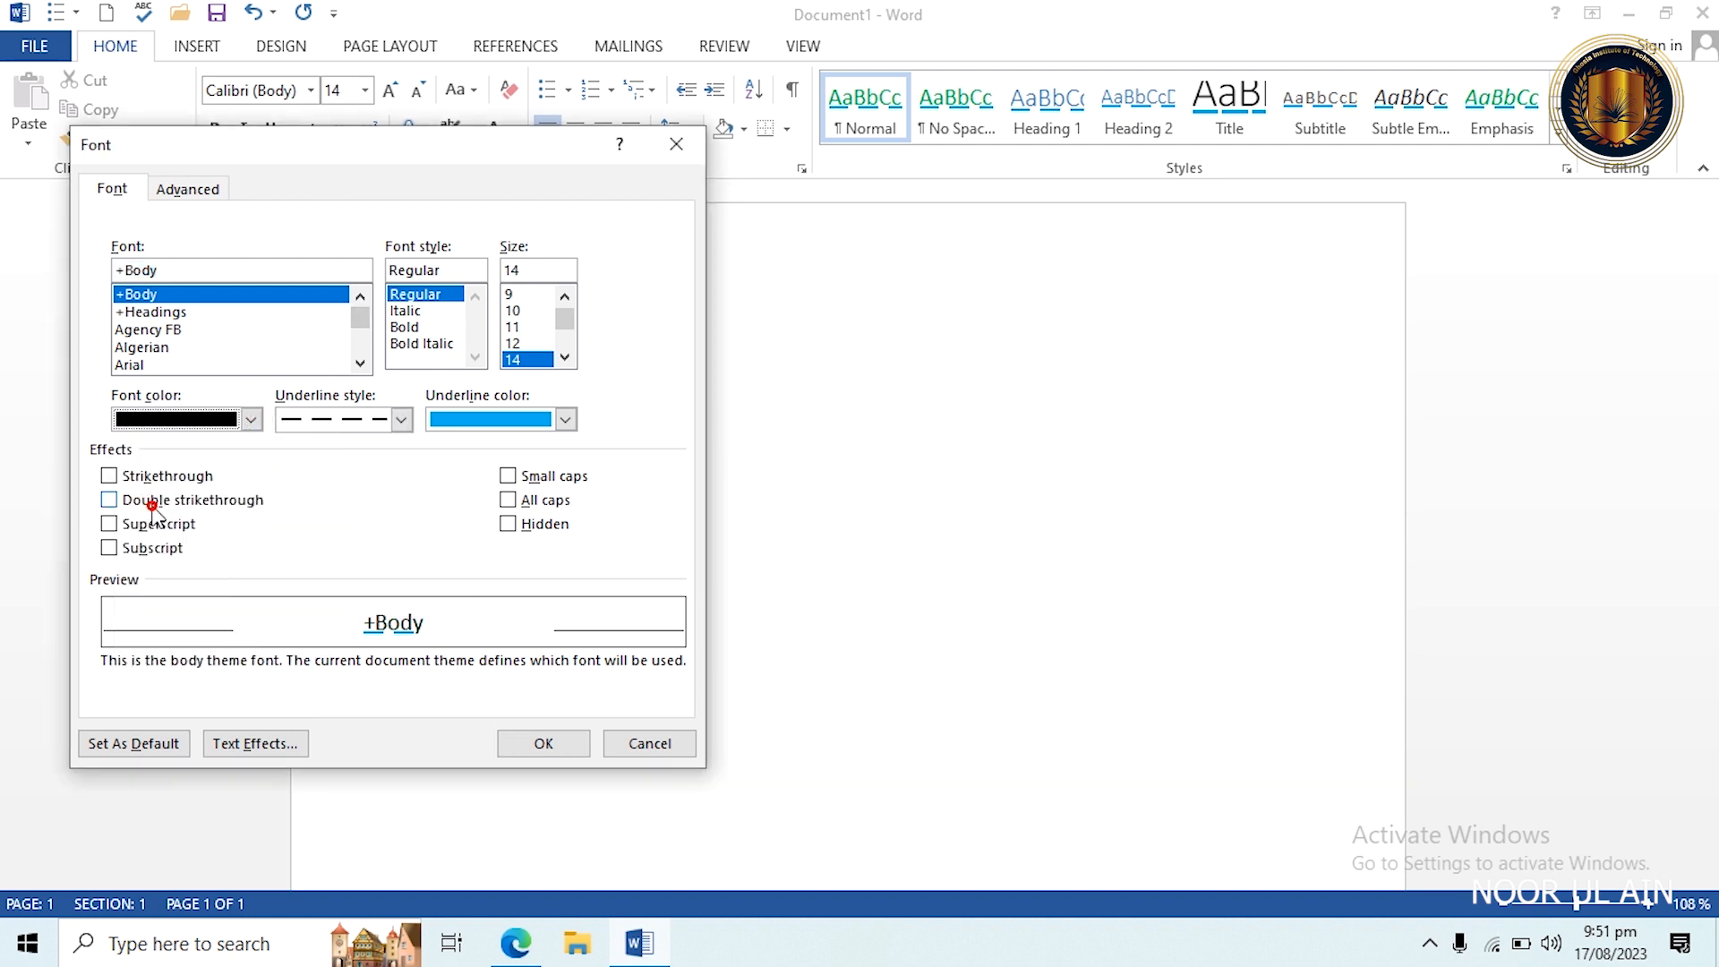
left_click(398, 419)
scroll(395, 466, "up", 3)
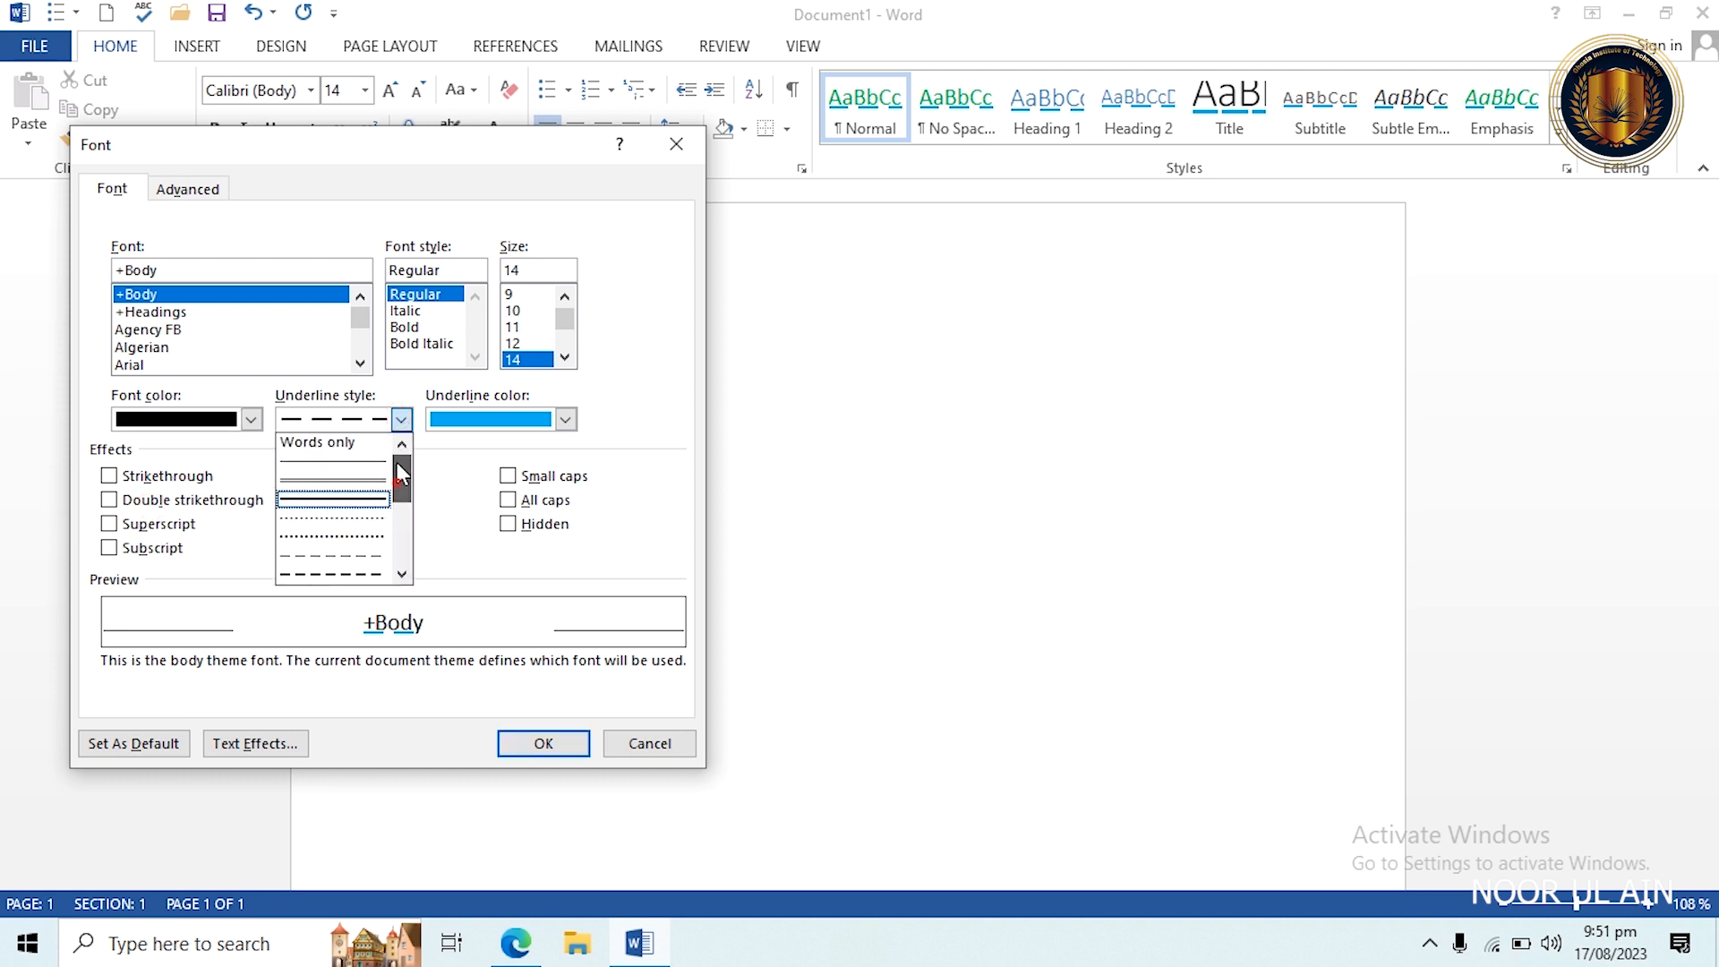
left_click(319, 442)
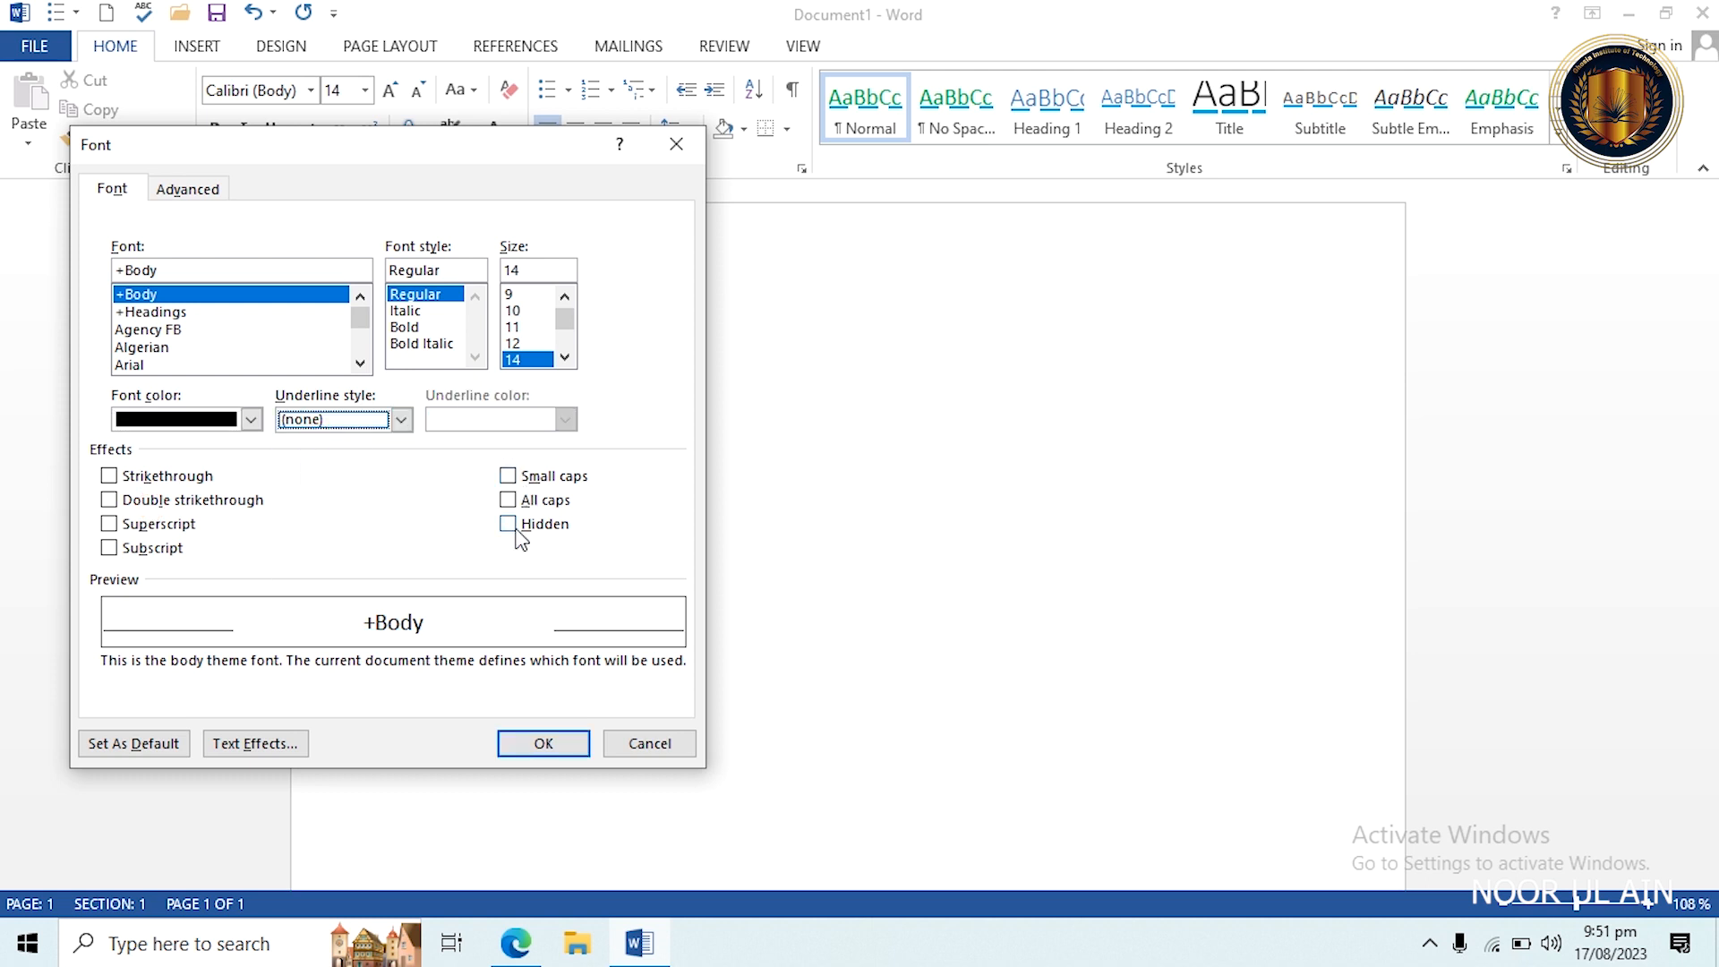
Choose No line for the text outline in the text effects of the font settings.
left_click(238, 743)
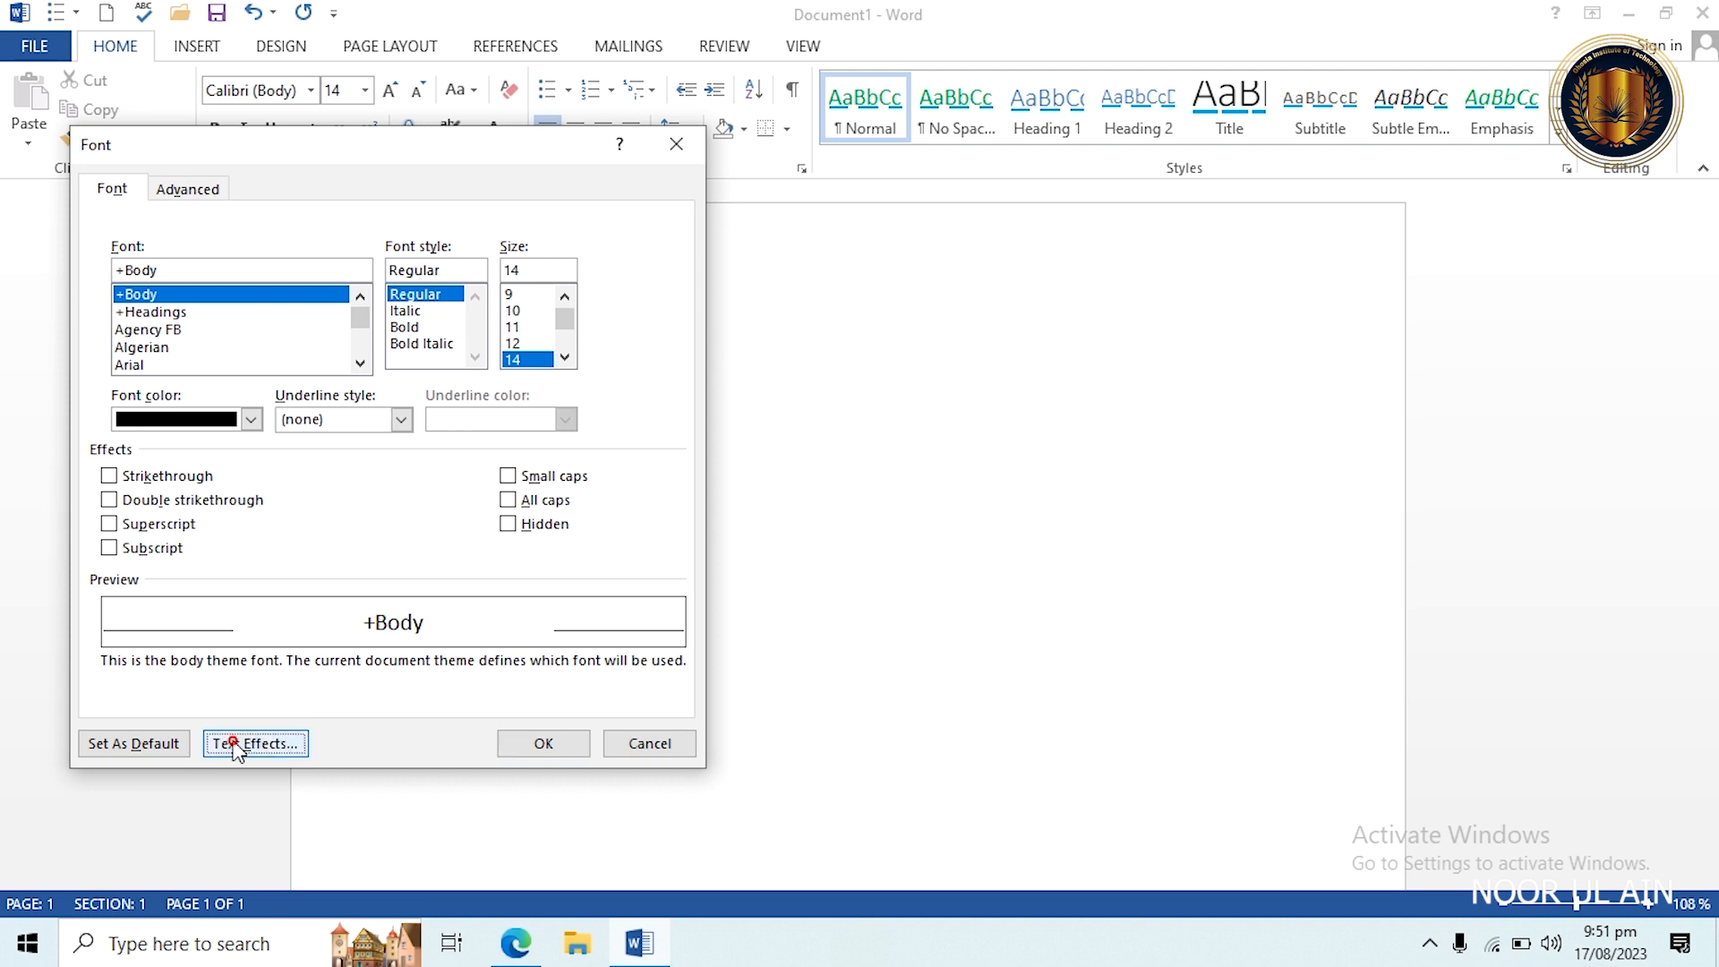
left_click(261, 471)
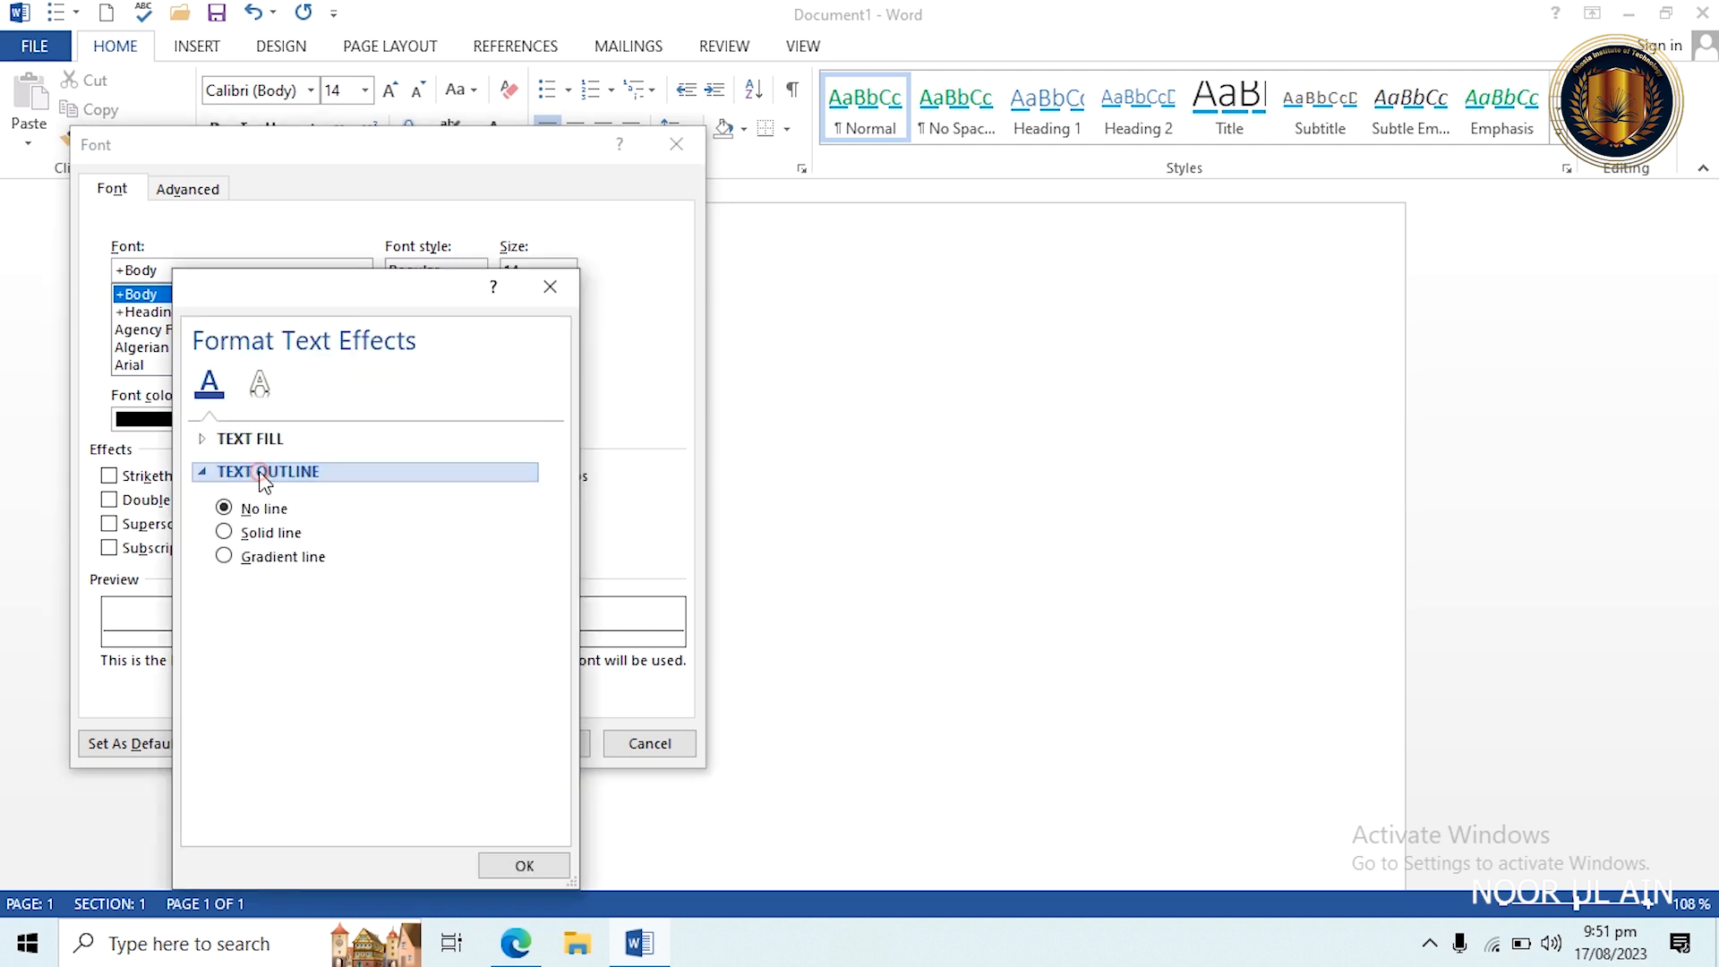
left_click(265, 510)
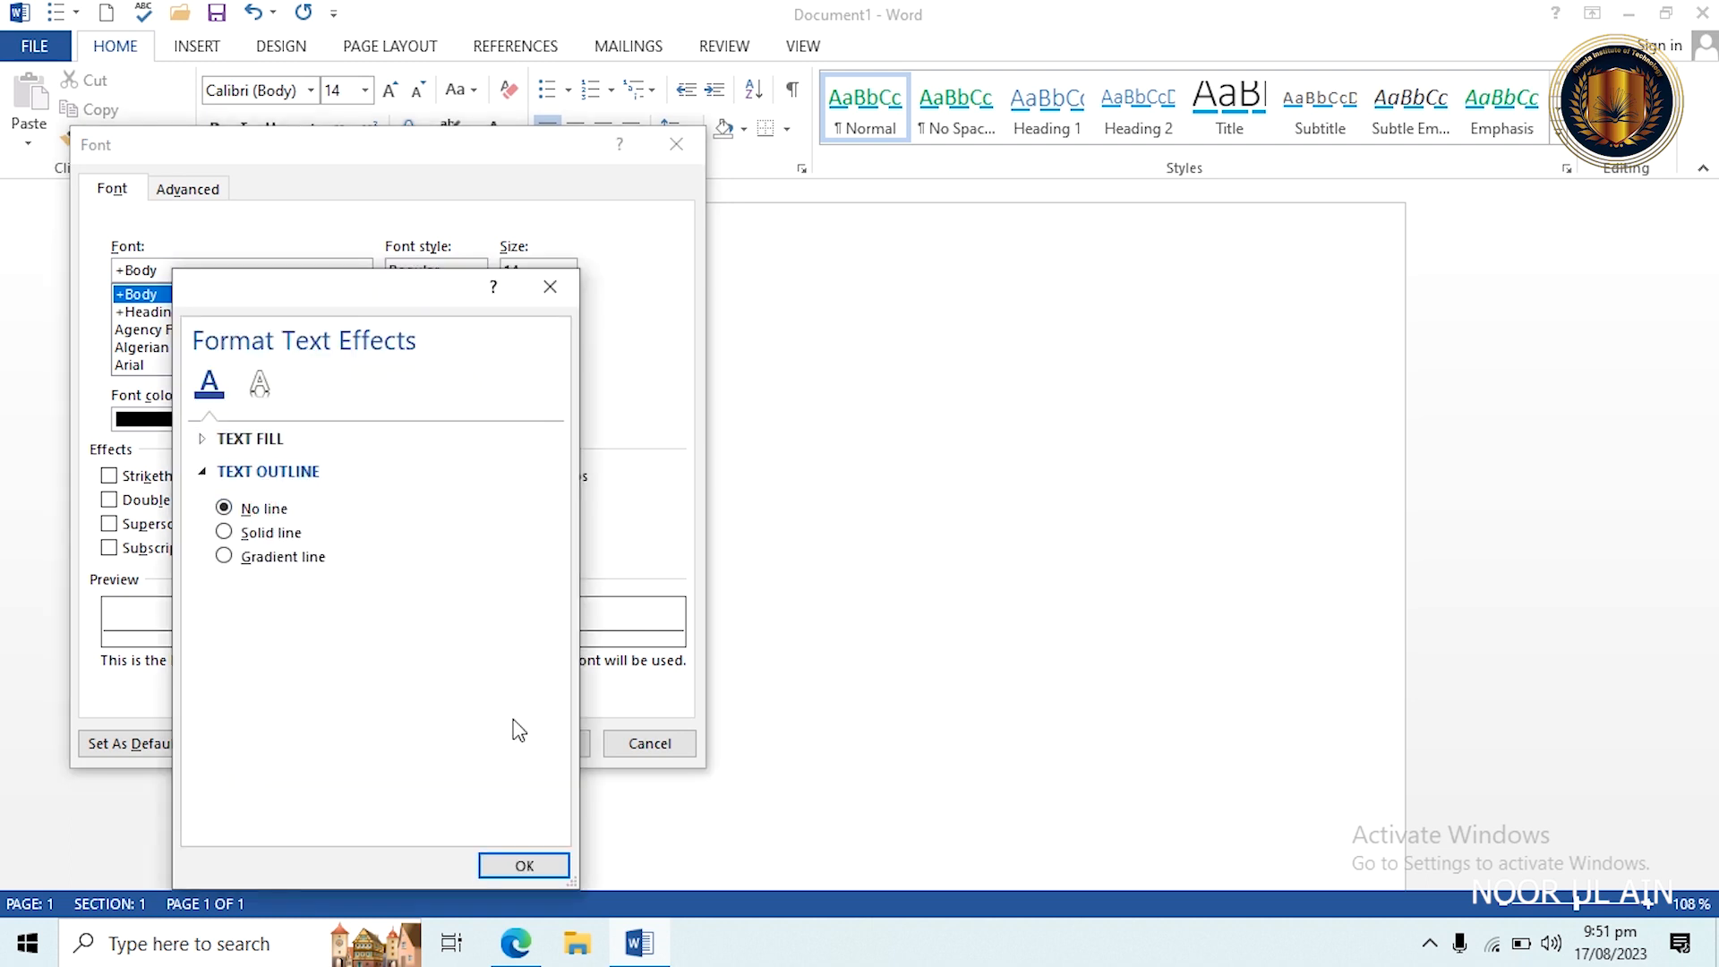
left_click(525, 864)
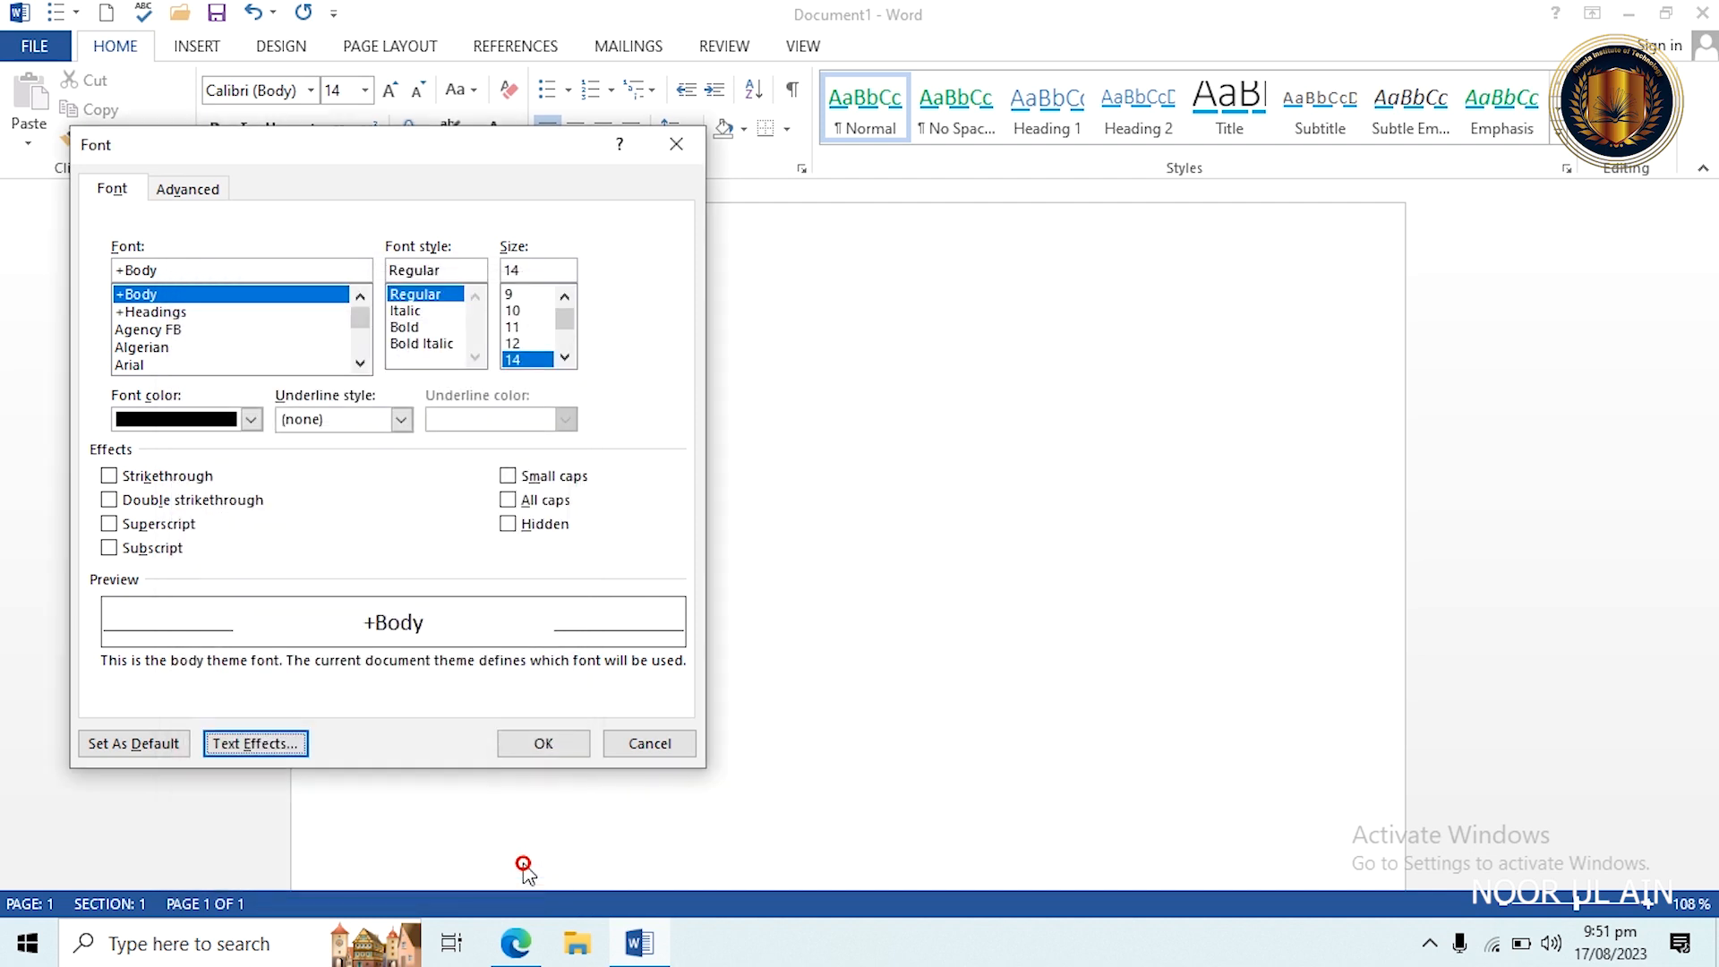
Make these font settings the default for all documents based on the Normal template and generate sample paragraphs with =rand().
left_click(145, 744)
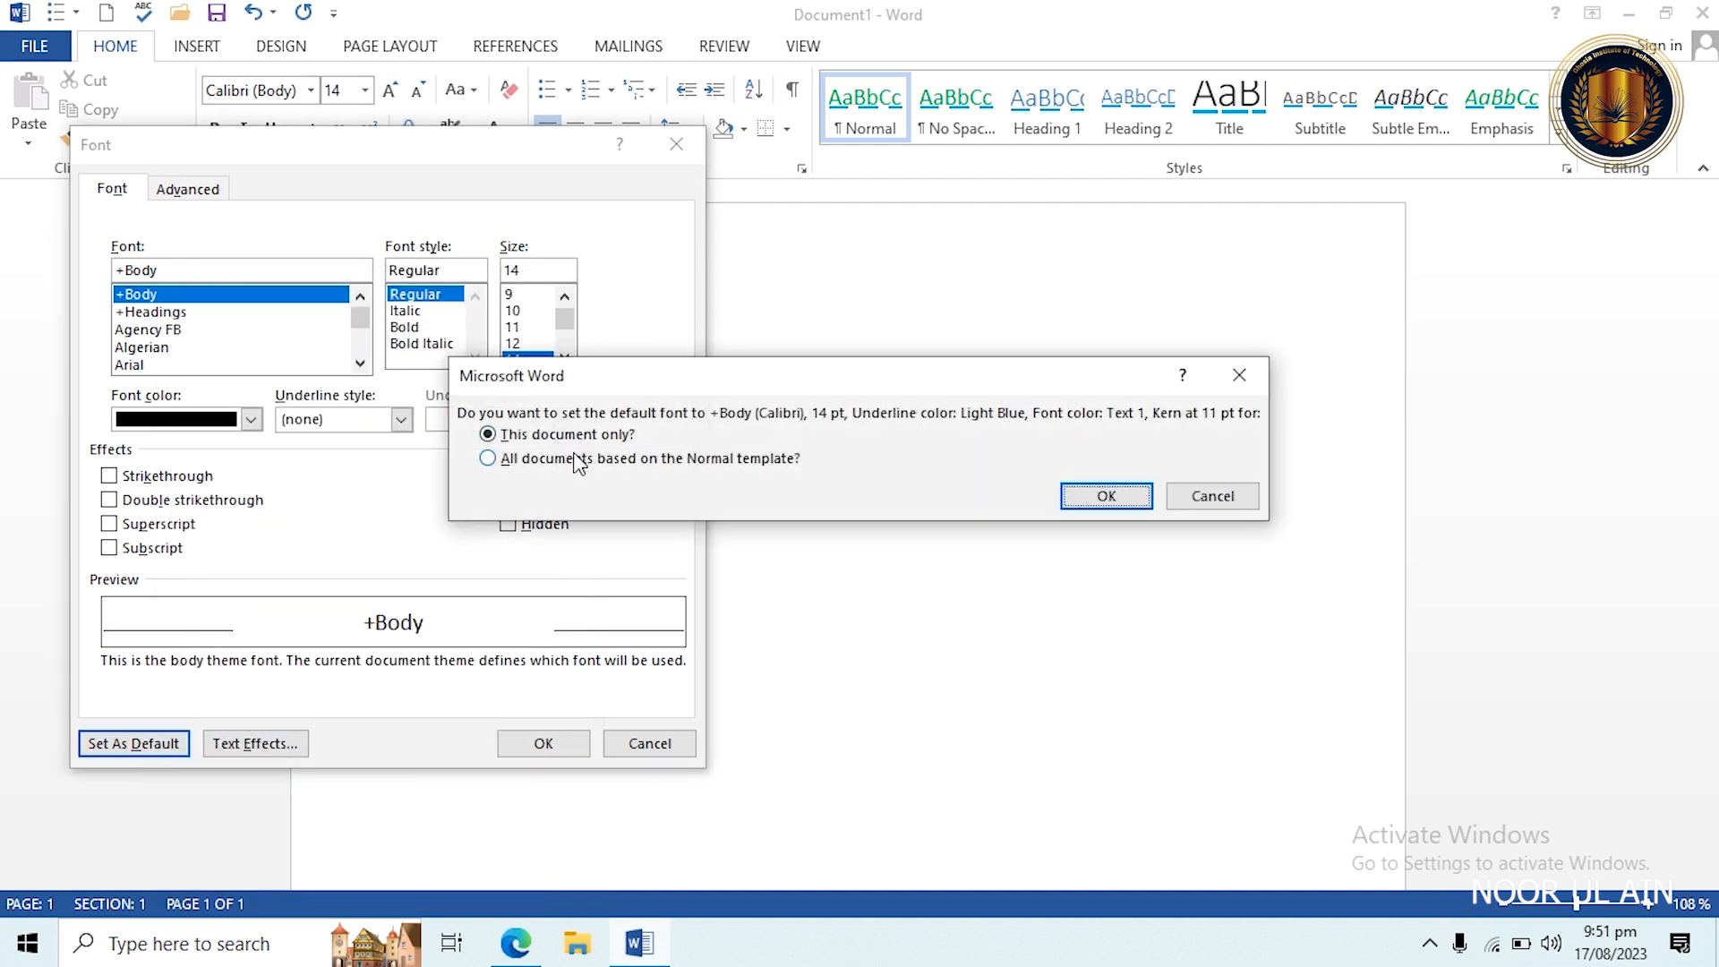
left_click(578, 461)
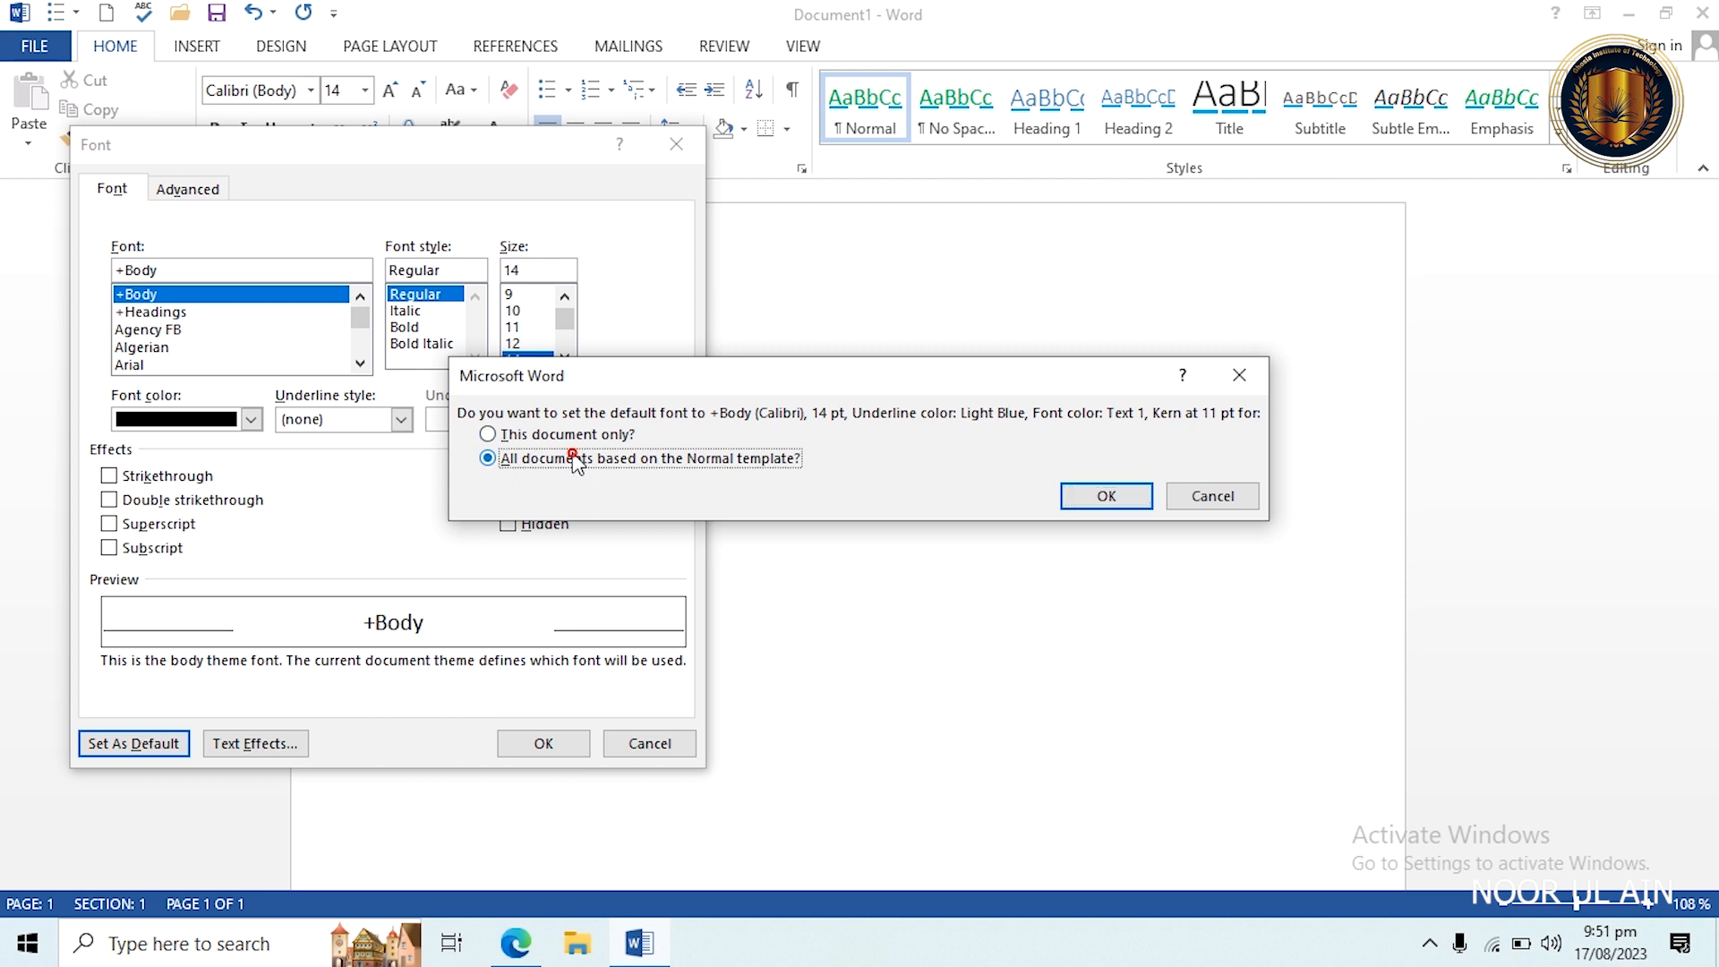
left_click(1083, 499)
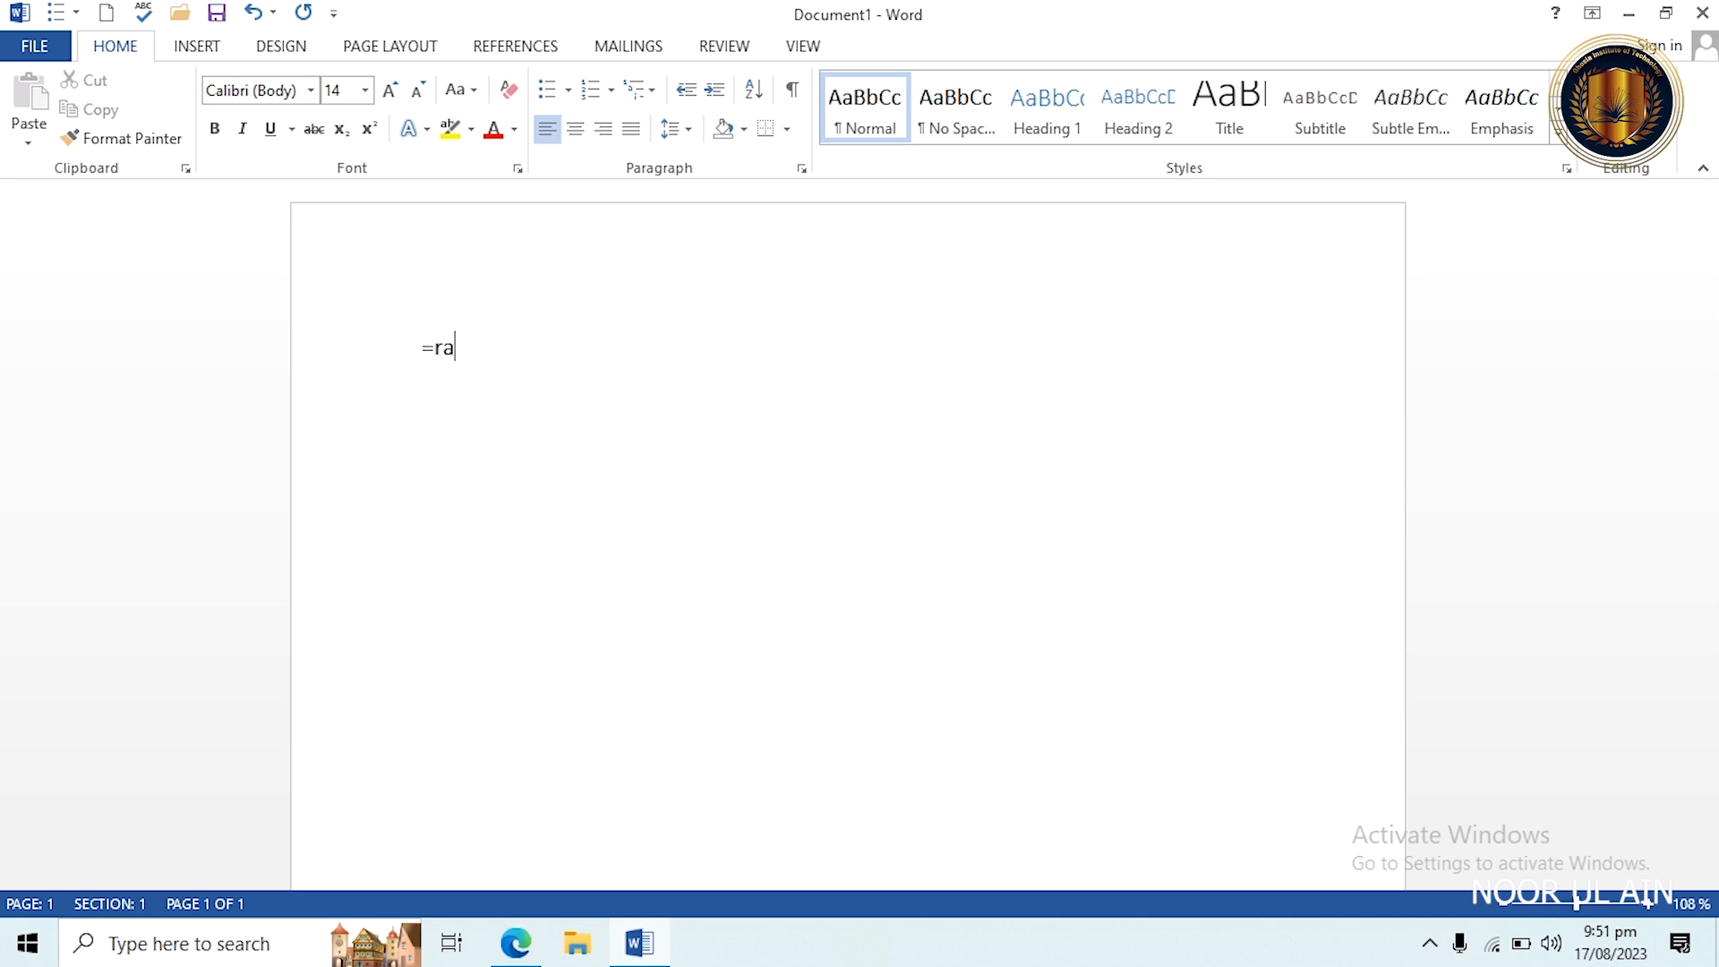
key("Return")
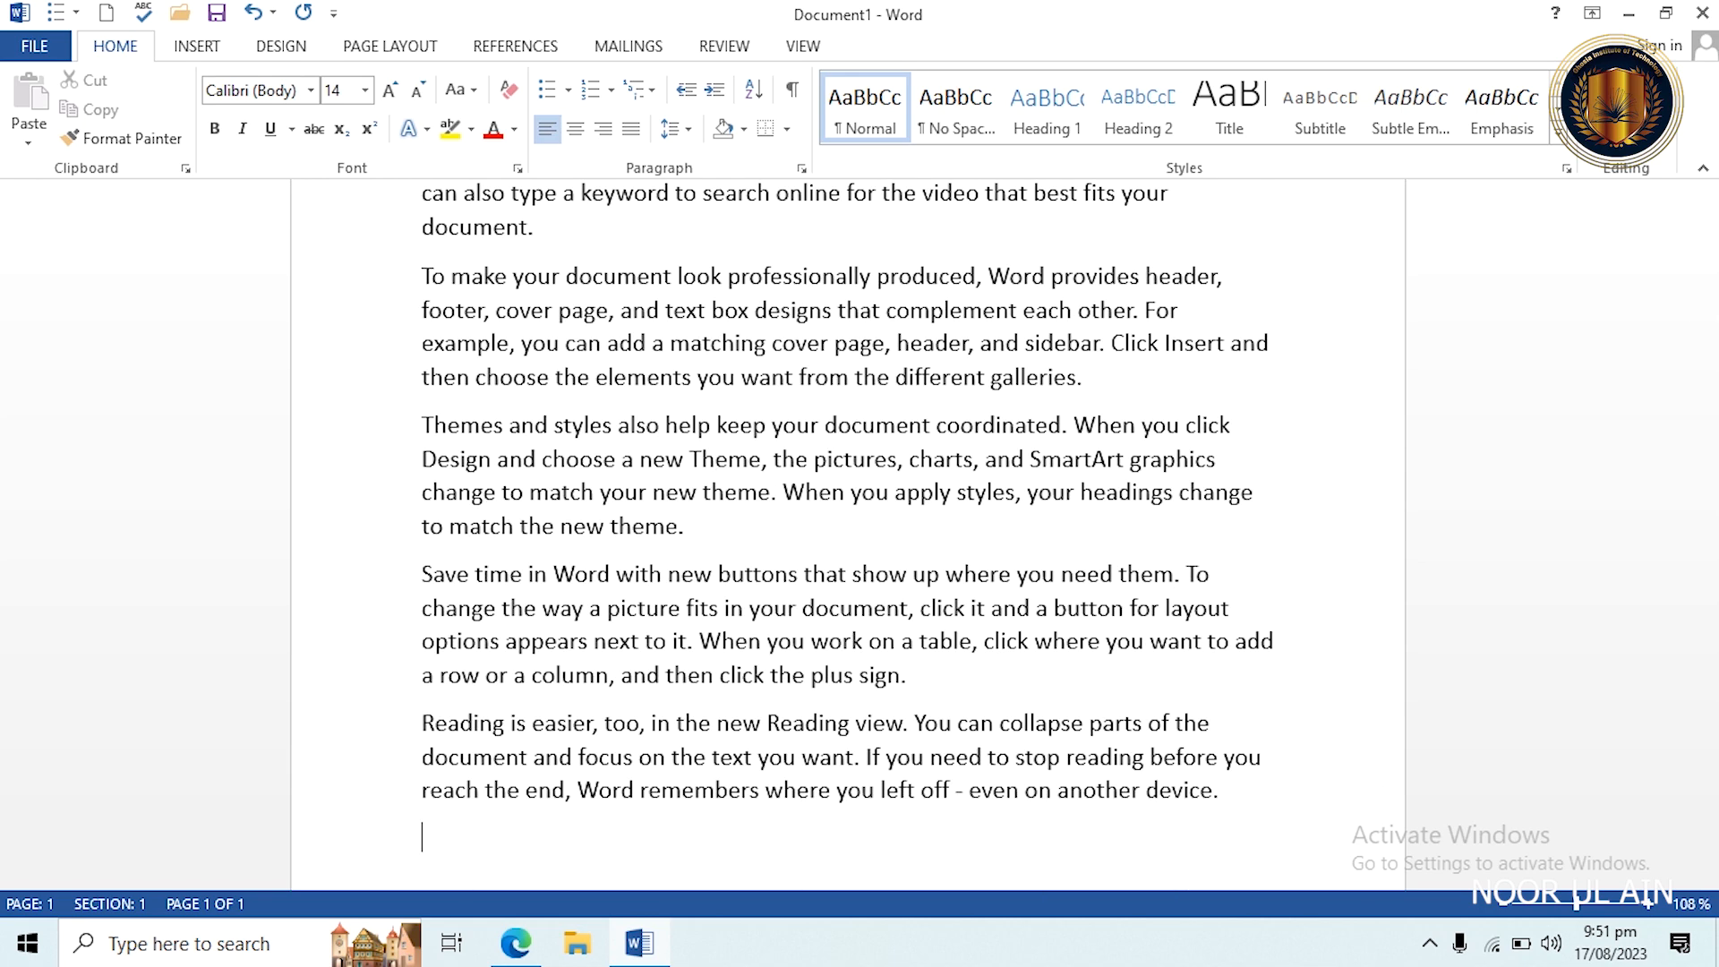
scroll(1509, 363, "up", 3)
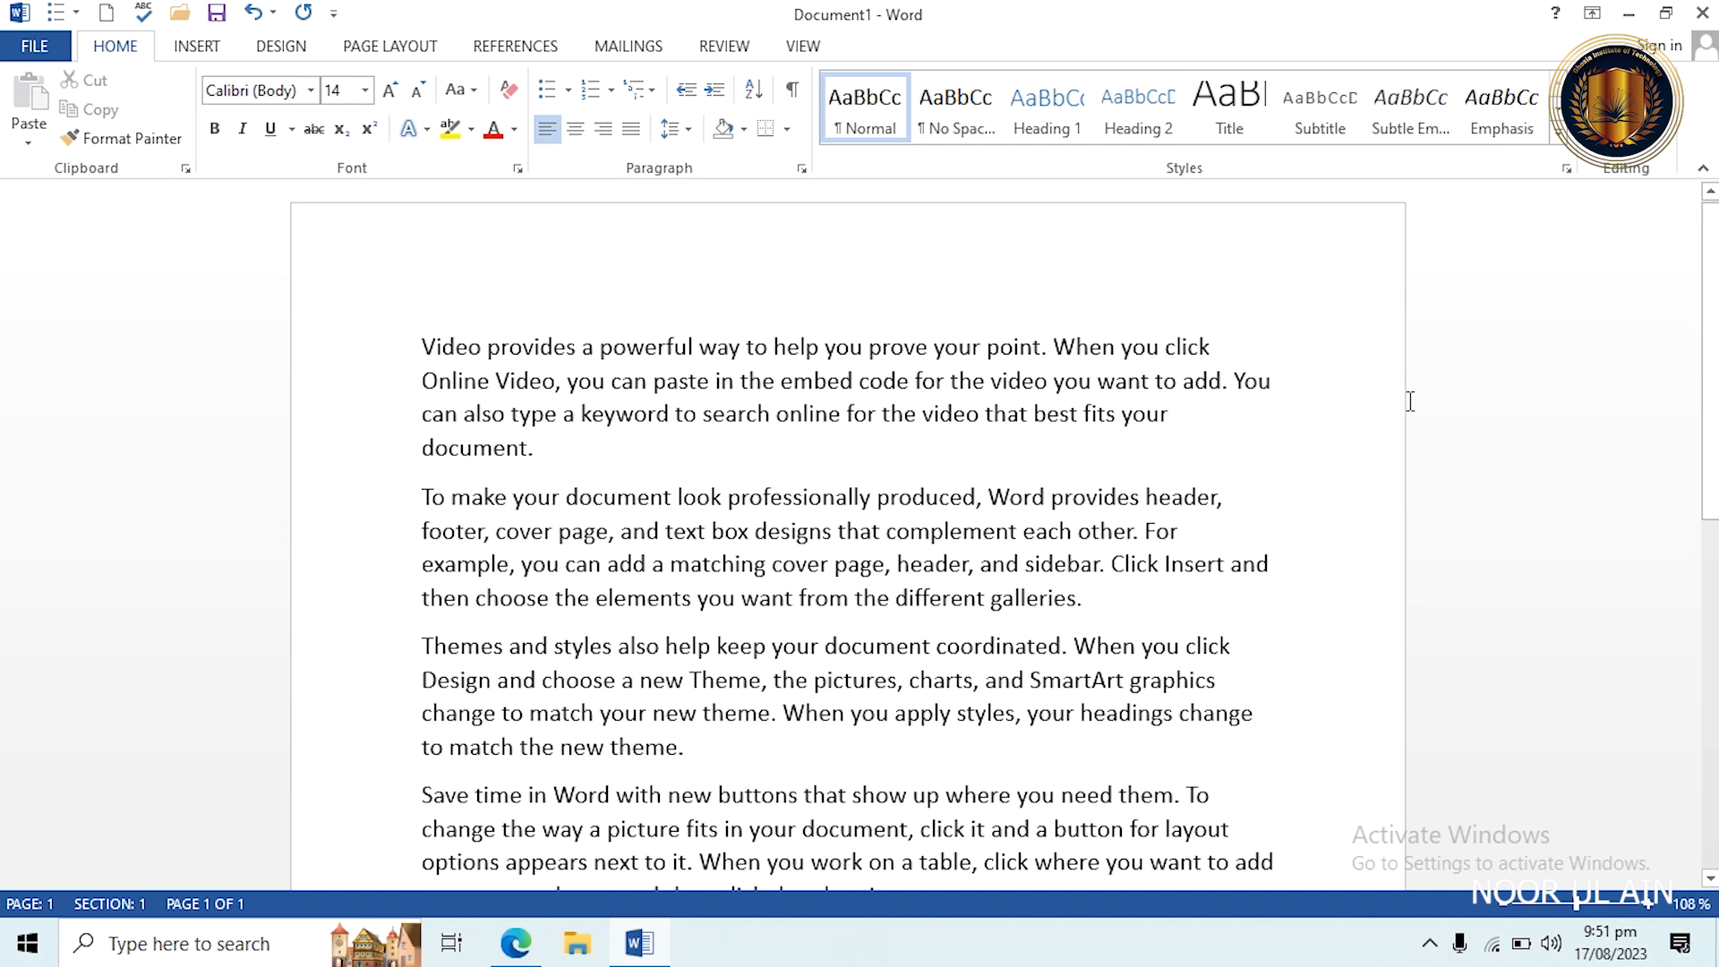
Close the document without saving, restart Word with the winword command and create a blank document.
left_click(1702, 13)
left_click(842, 519)
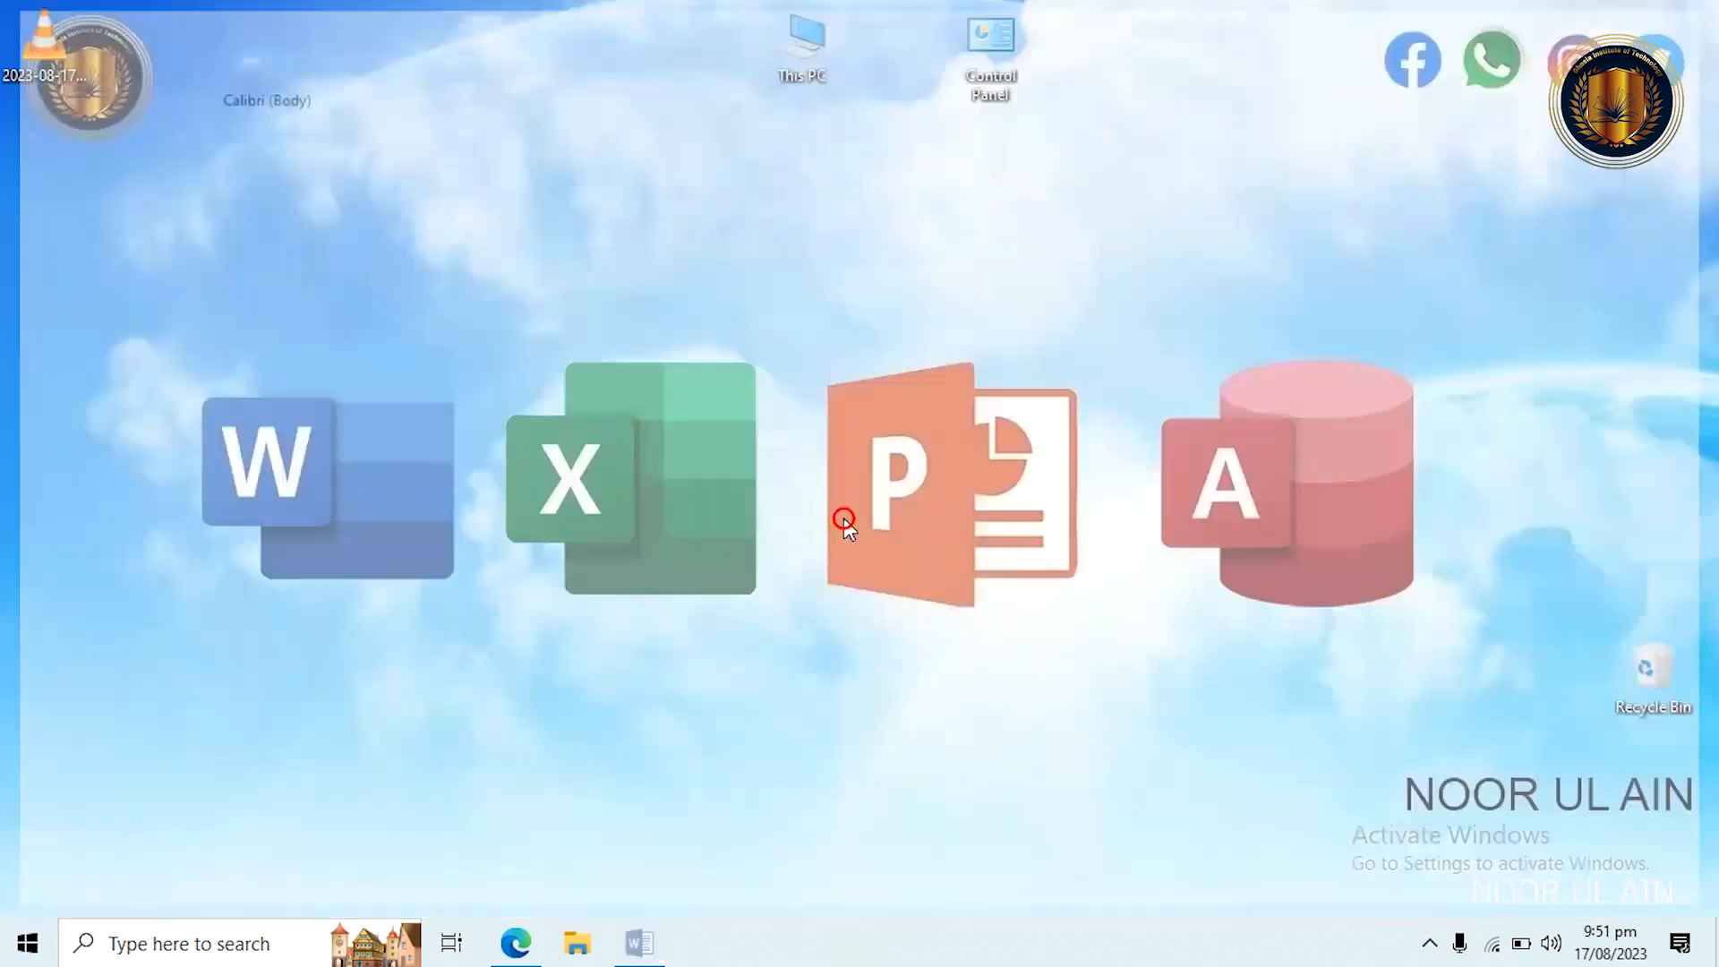
key("super+r")
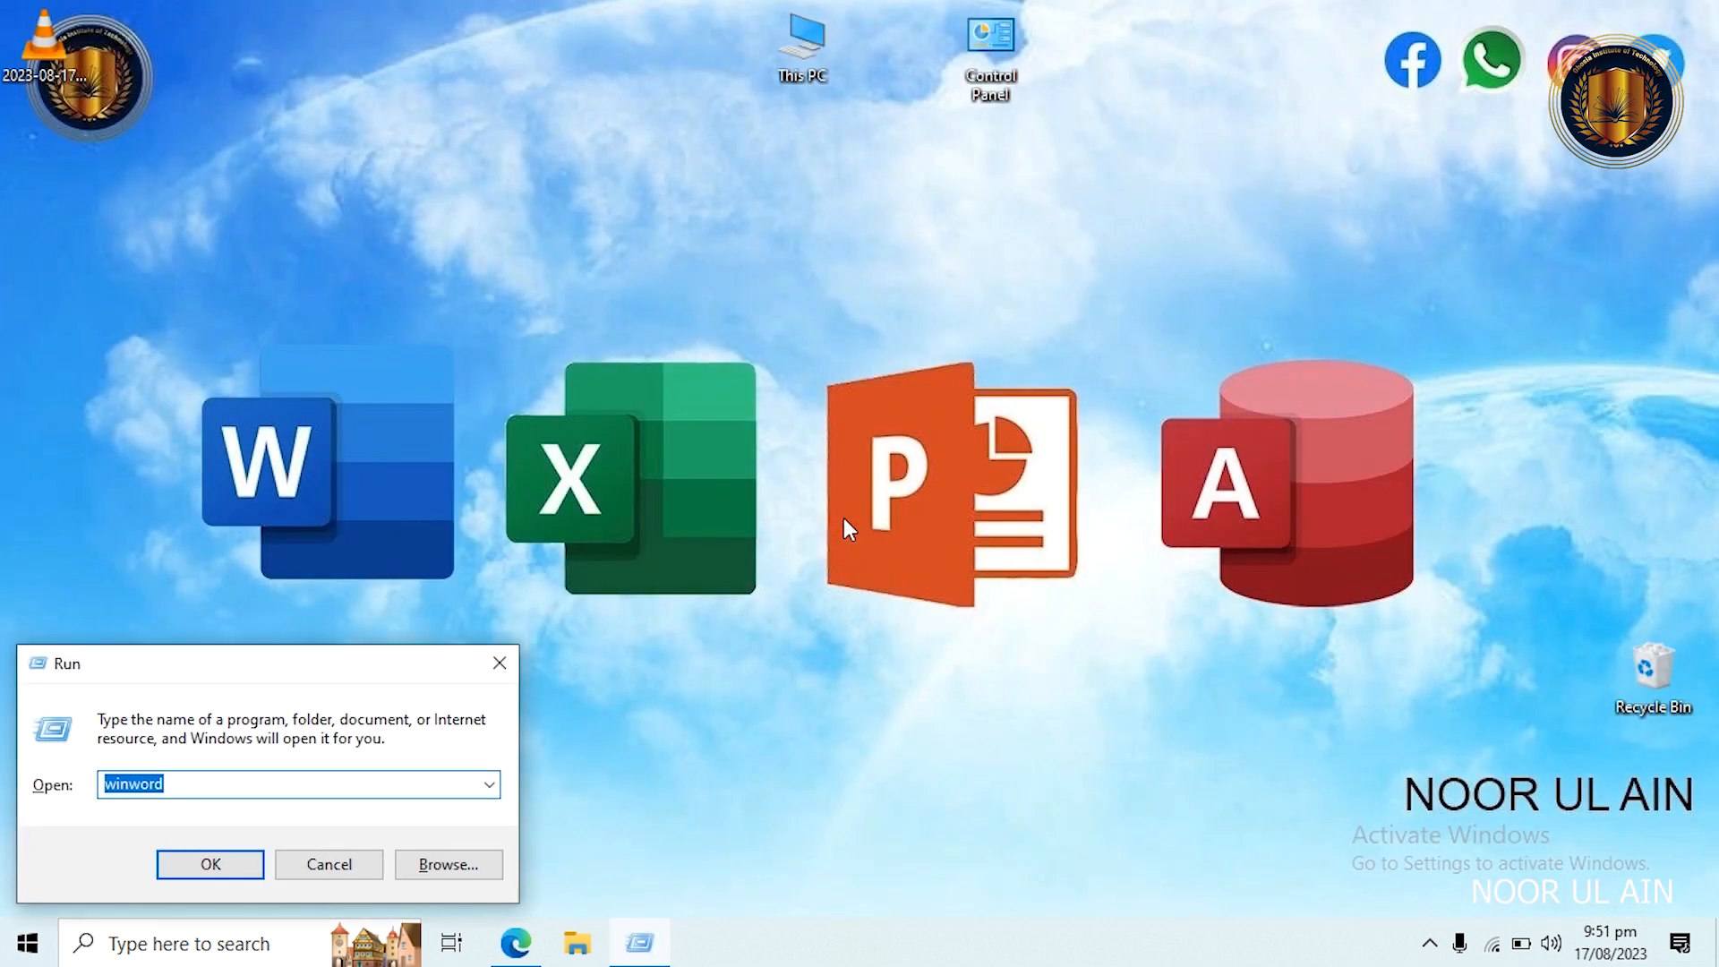
key("Return")
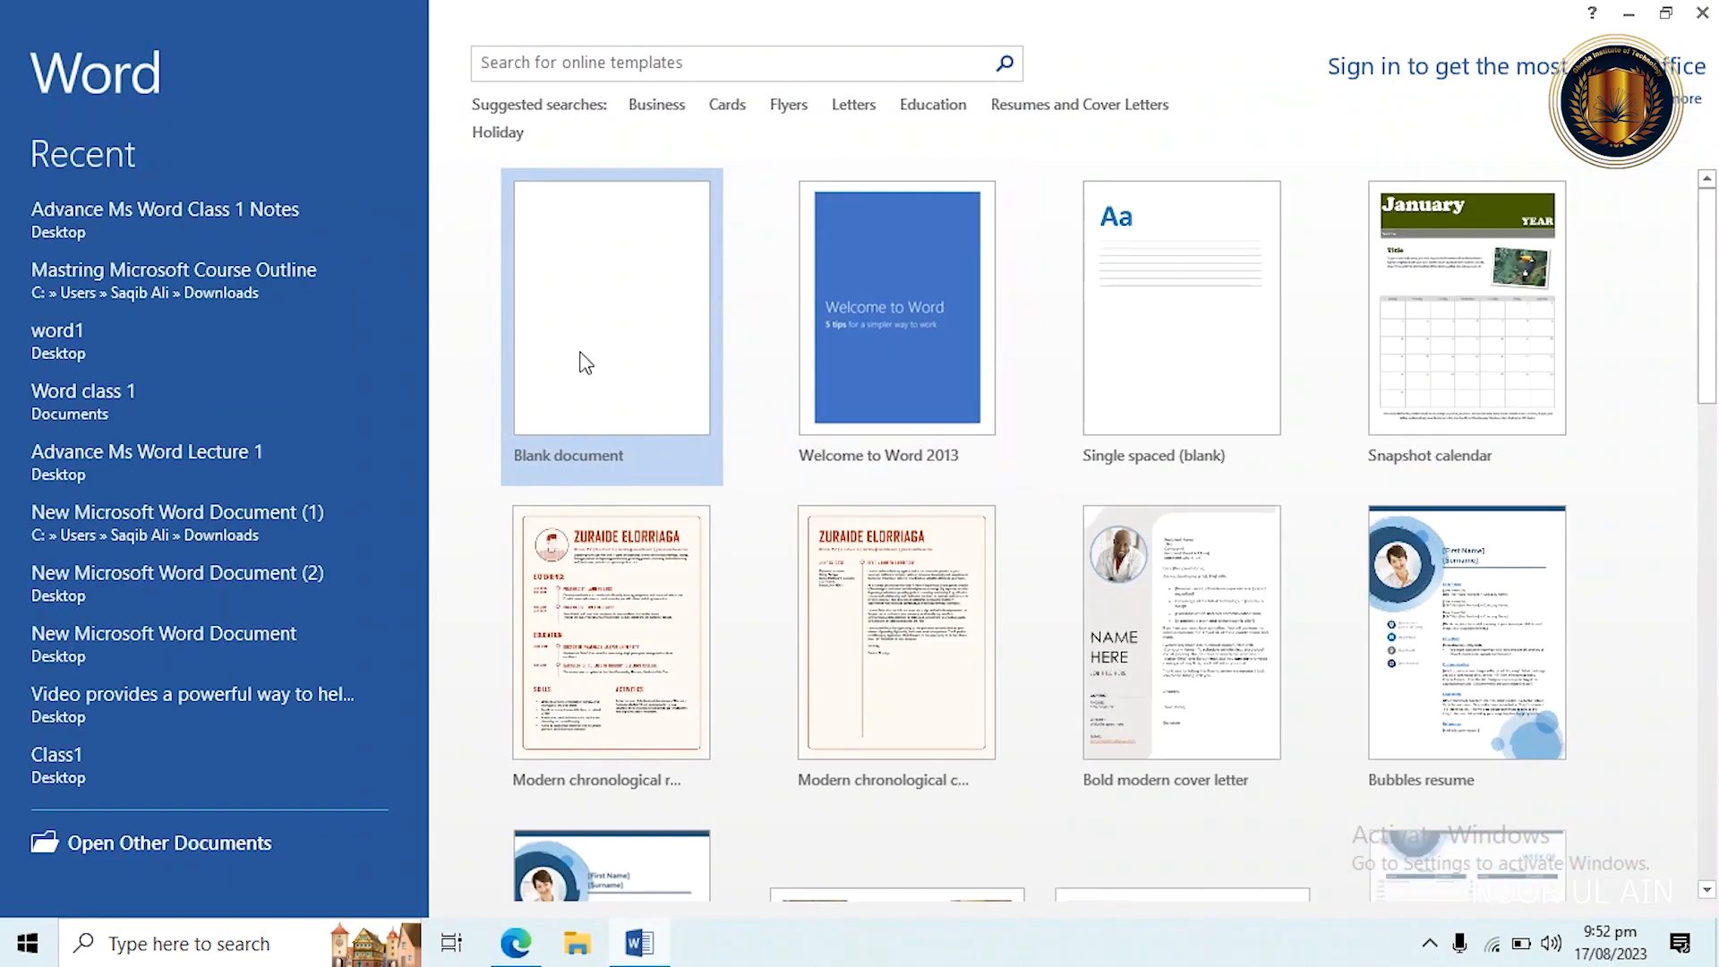
left_click(580, 354)
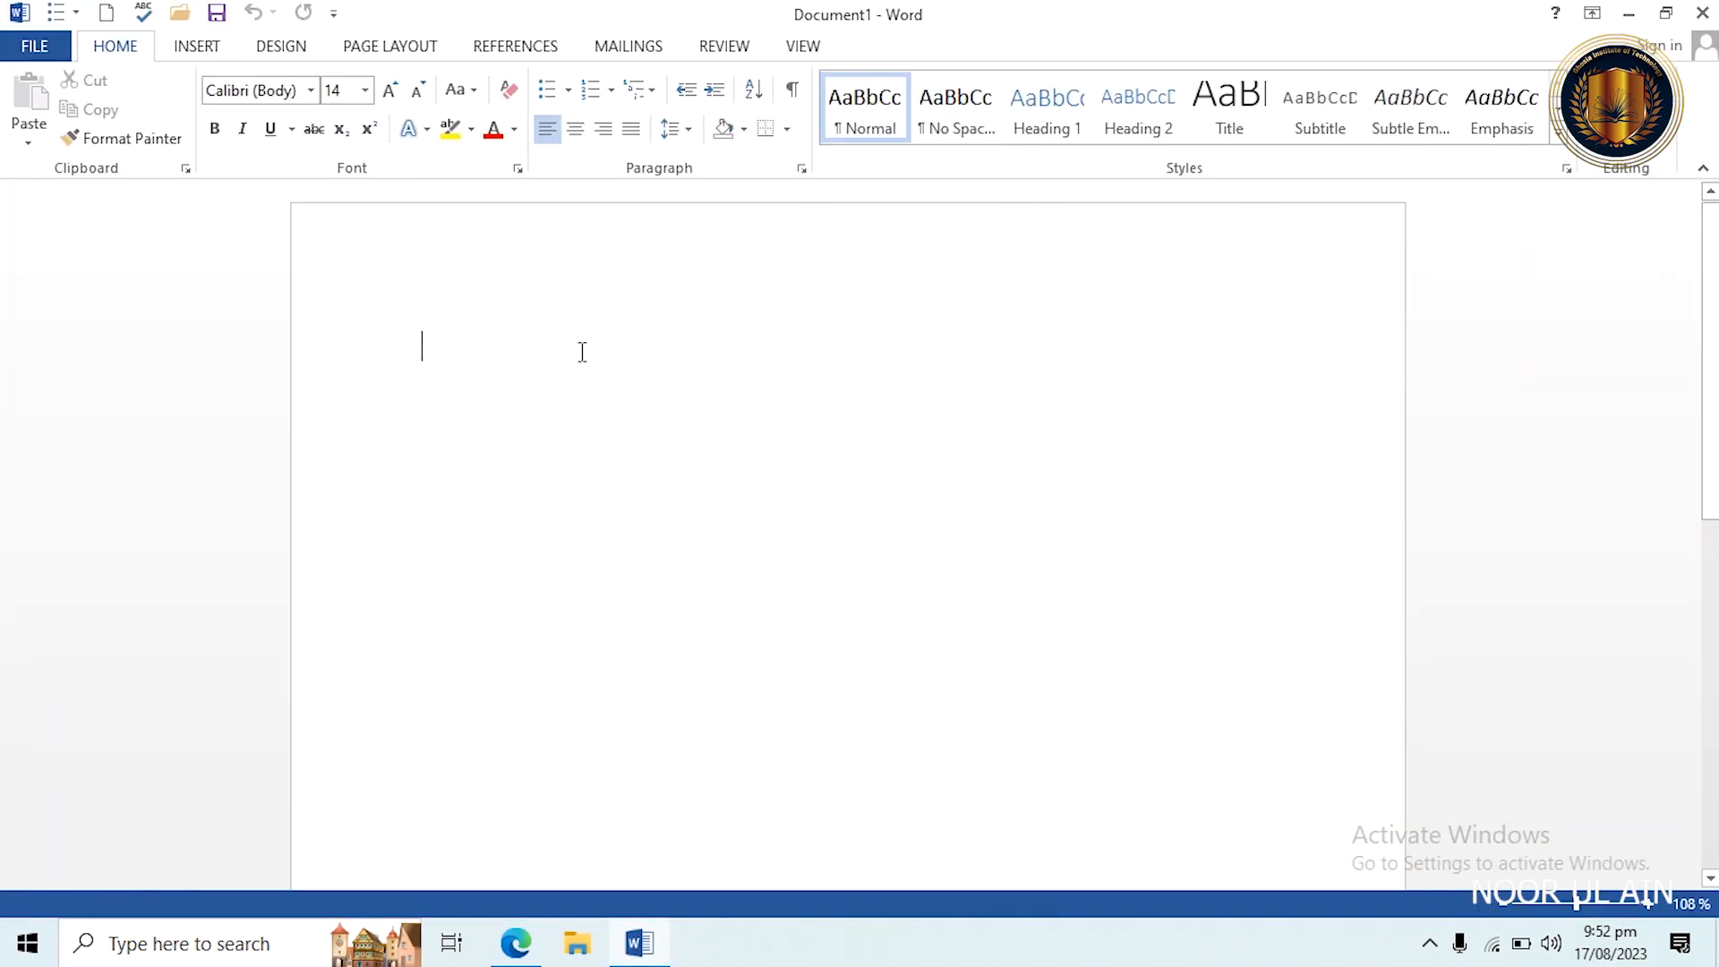
Generate sample paragraphs in the new blank document with =rand().
type("=ra")
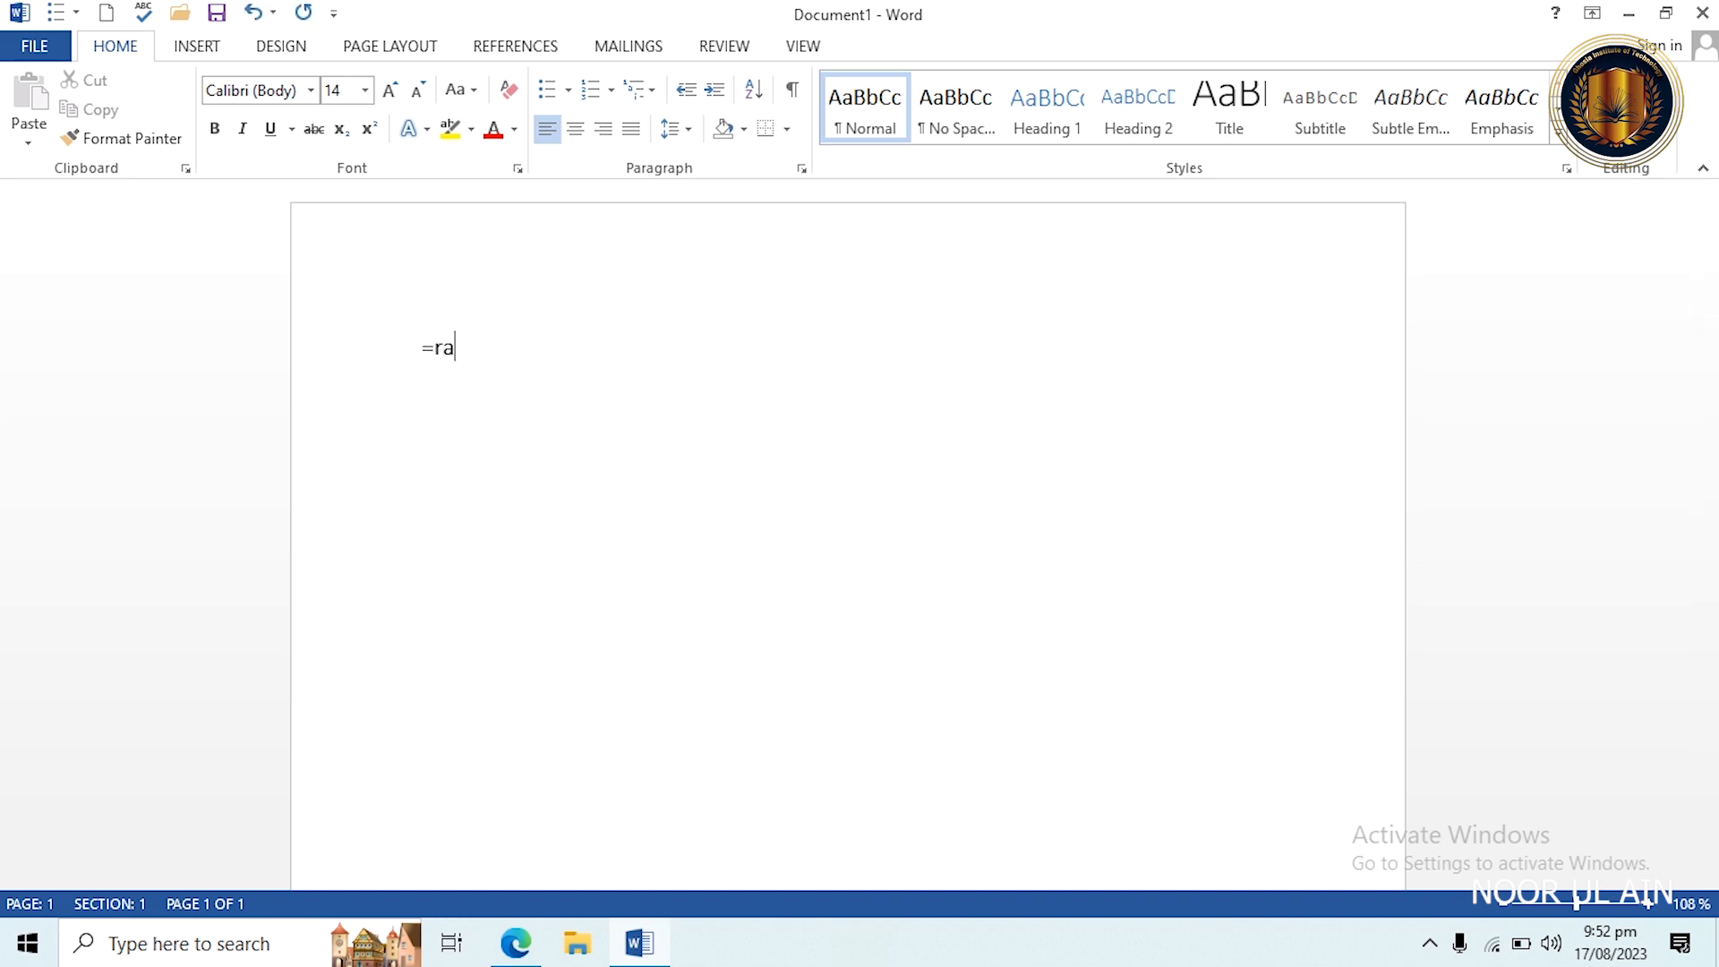
type("nd()")
key("Return")
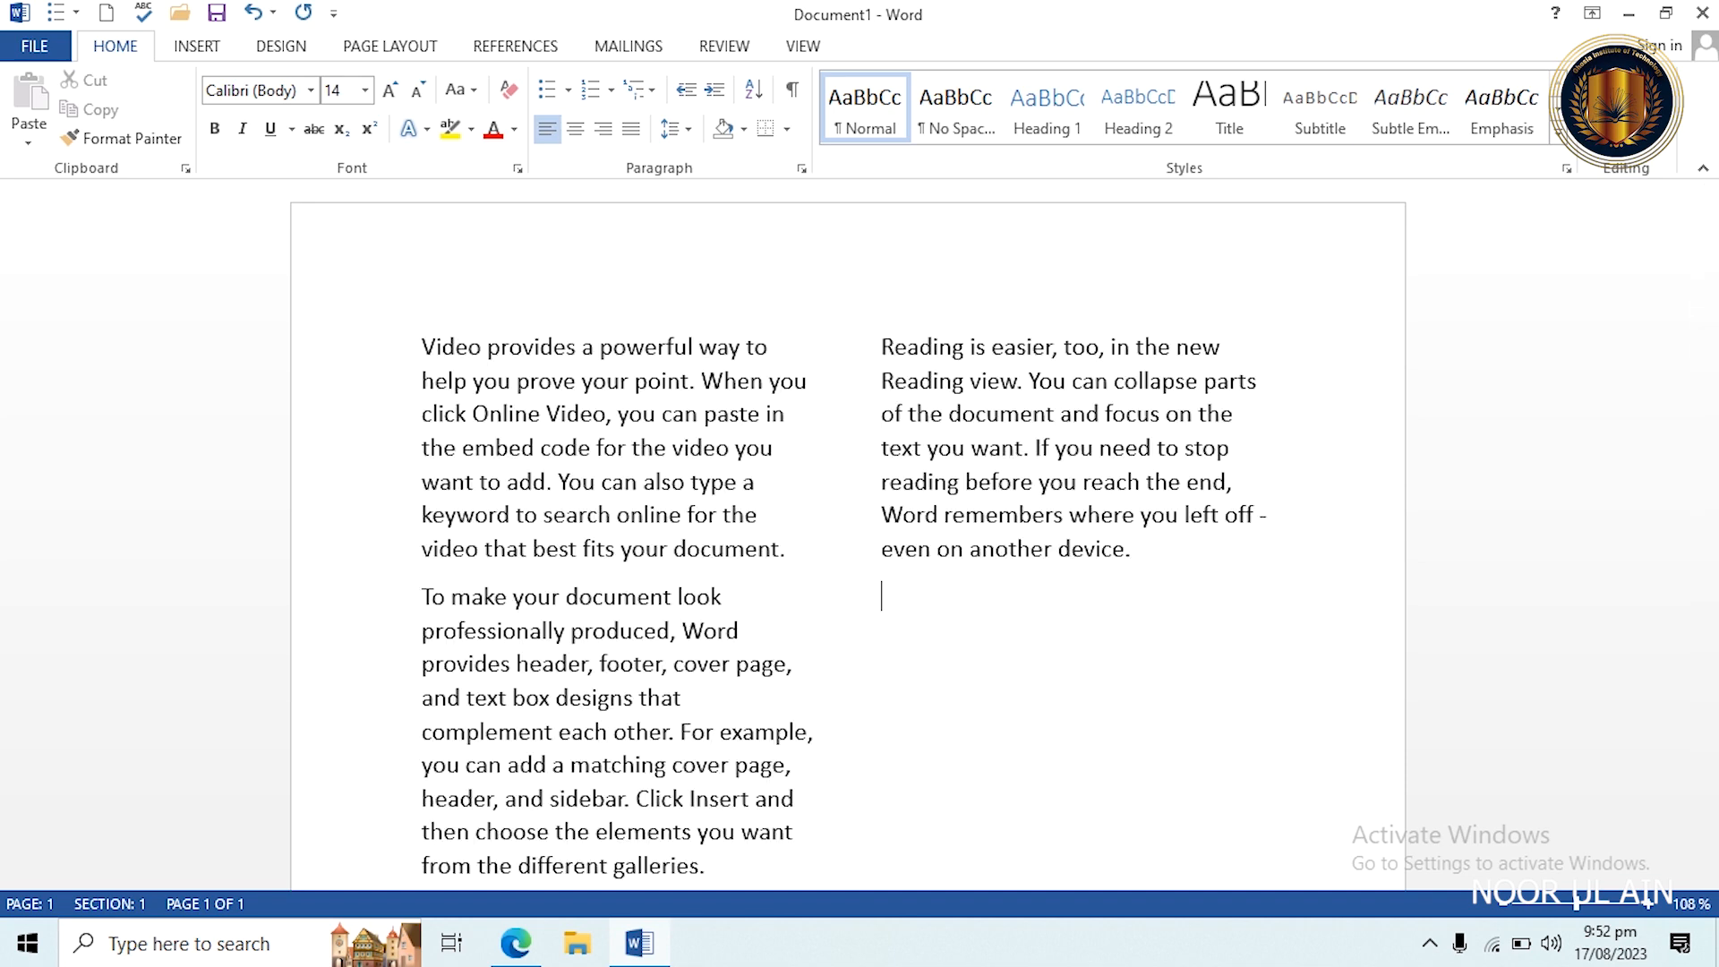
Lay out all the sample text in one column.
key("ctrl+a")
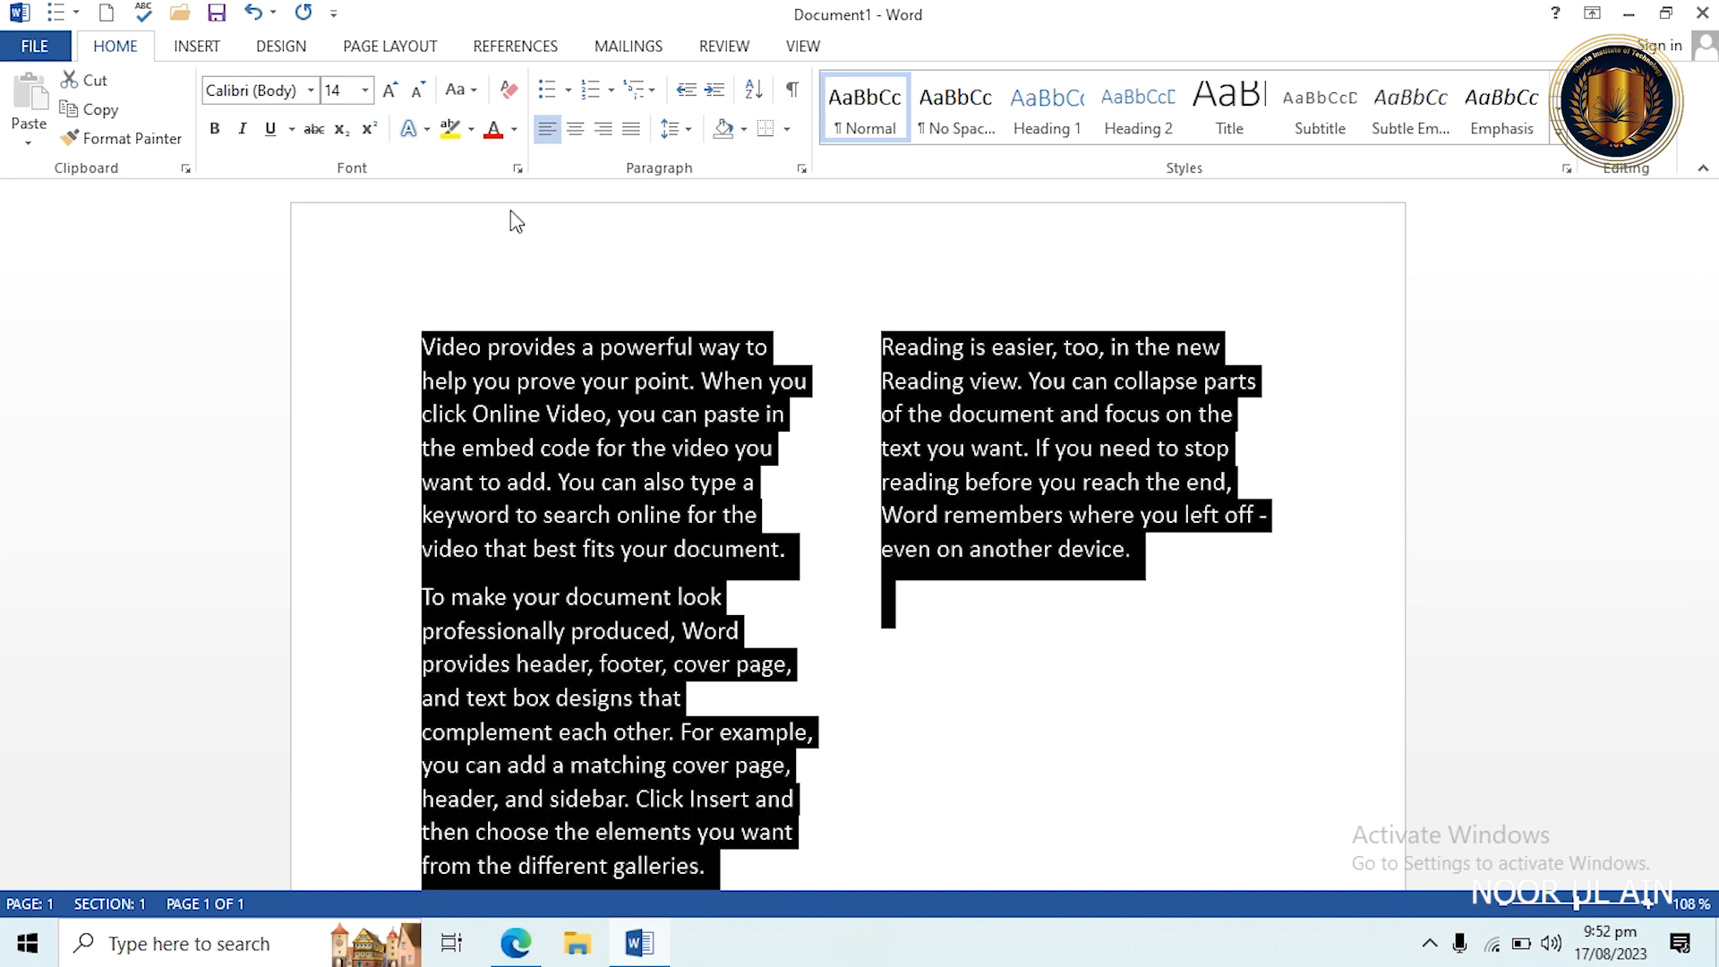
left_click(369, 54)
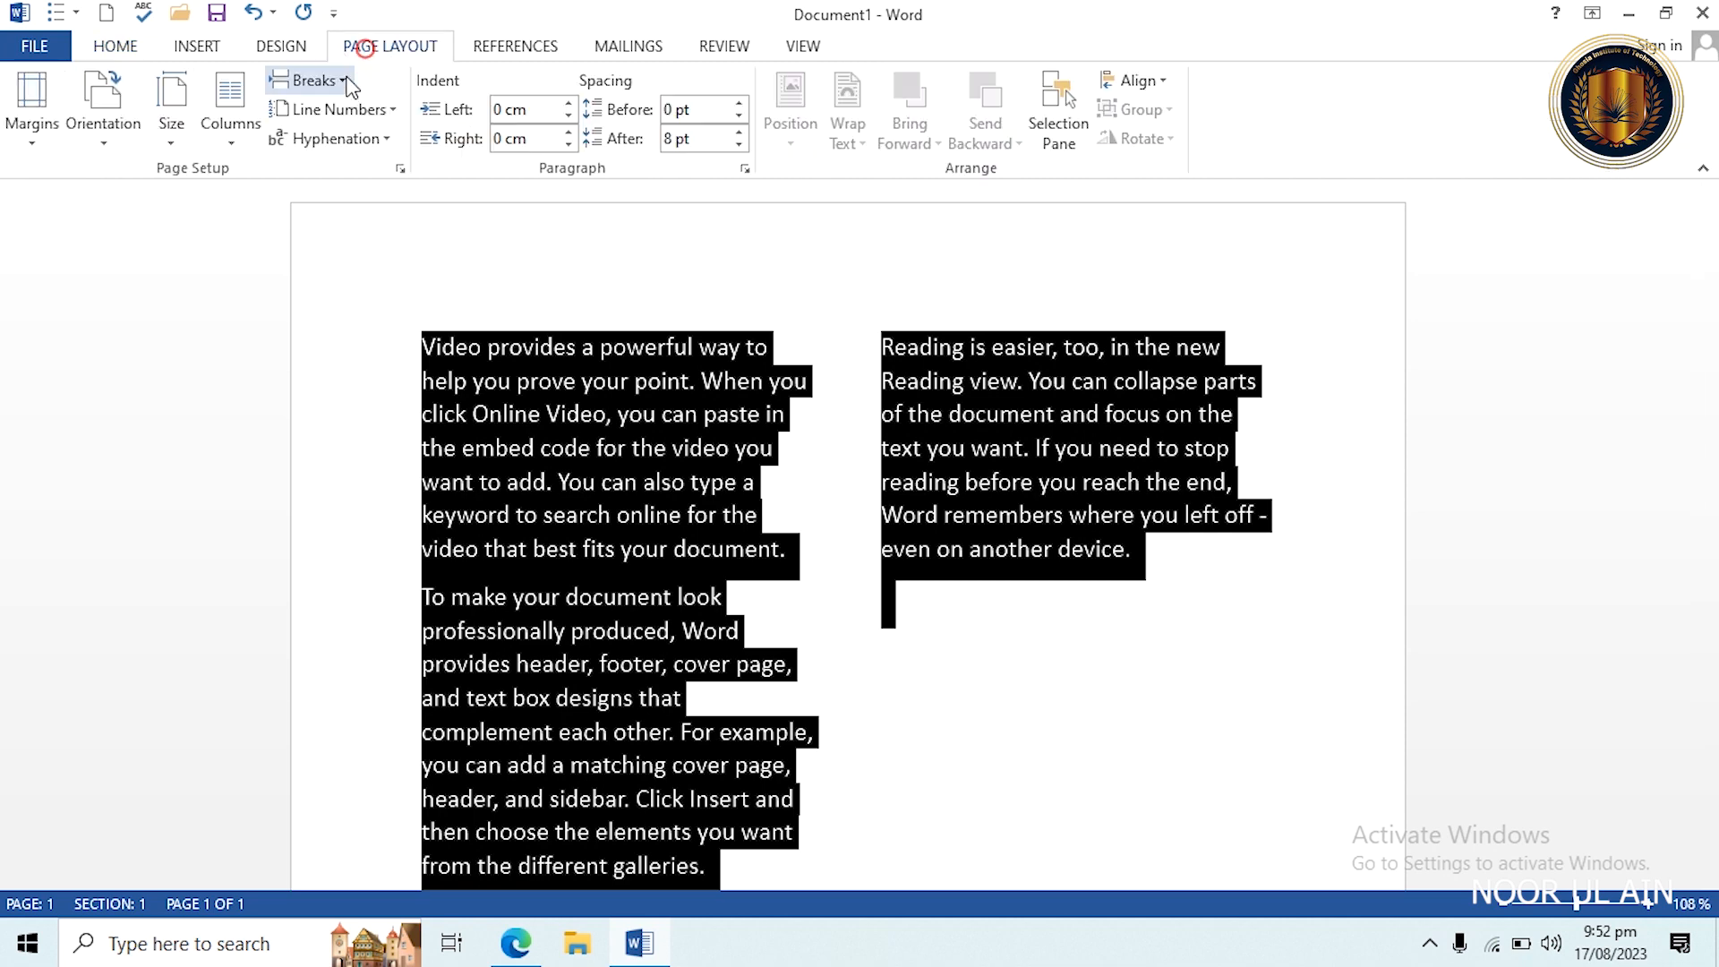
left_click(230, 134)
left_click(263, 202)
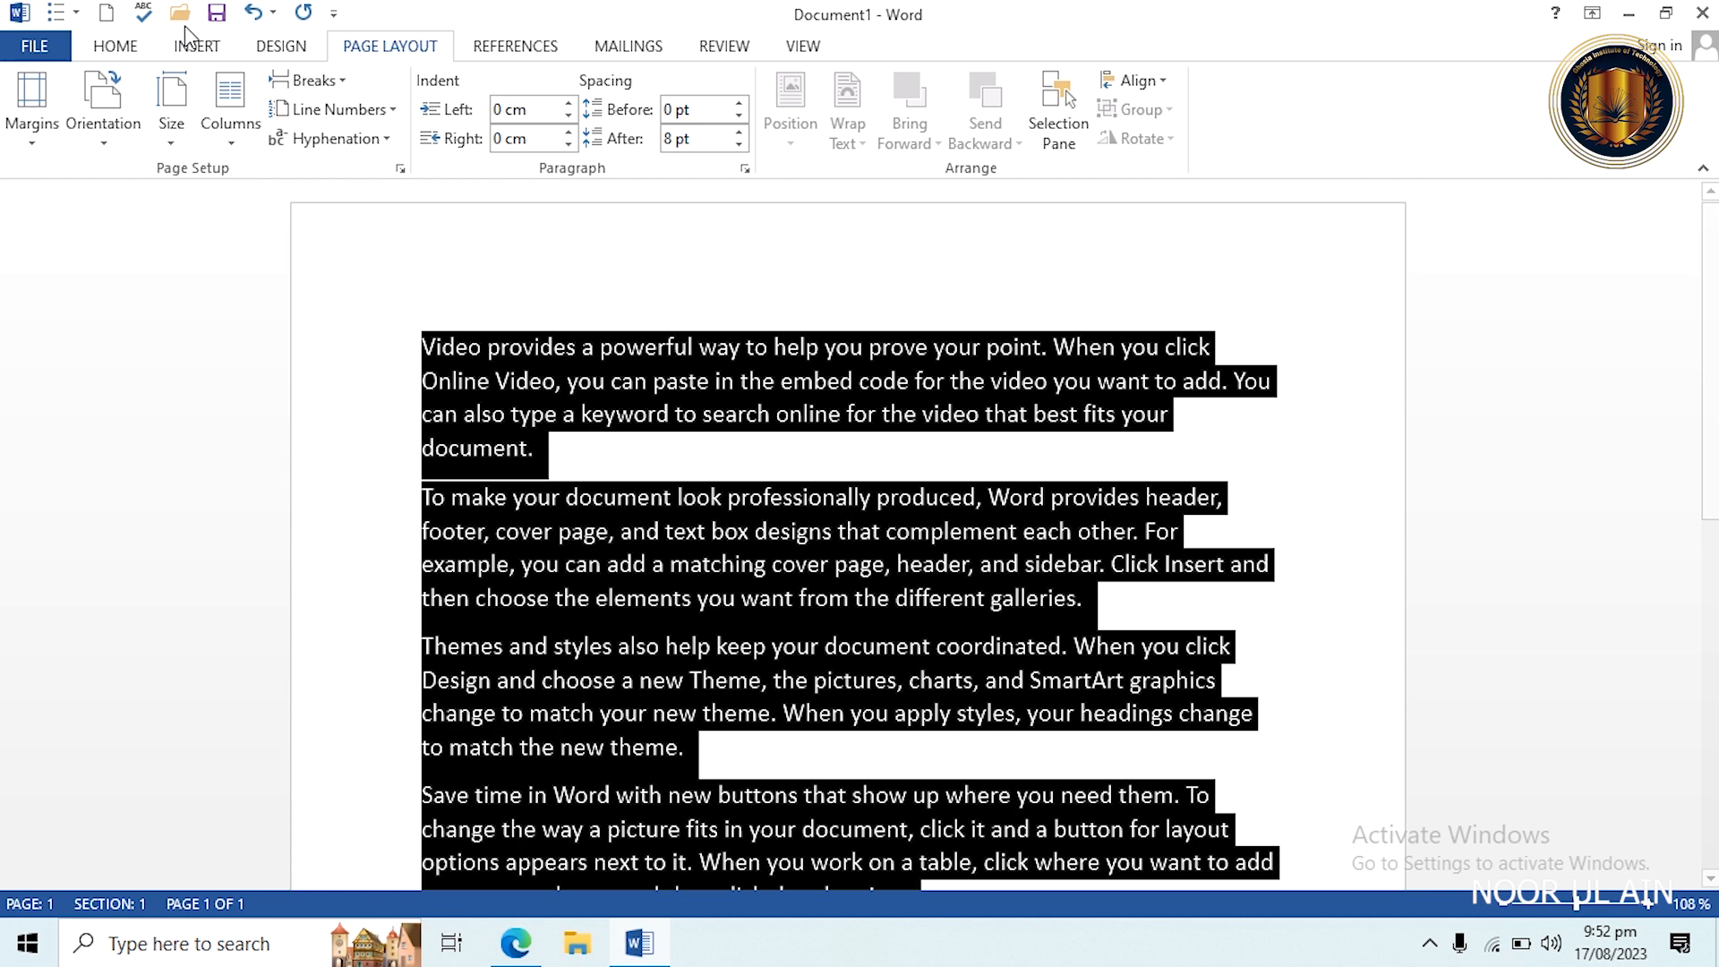
left_click(123, 47)
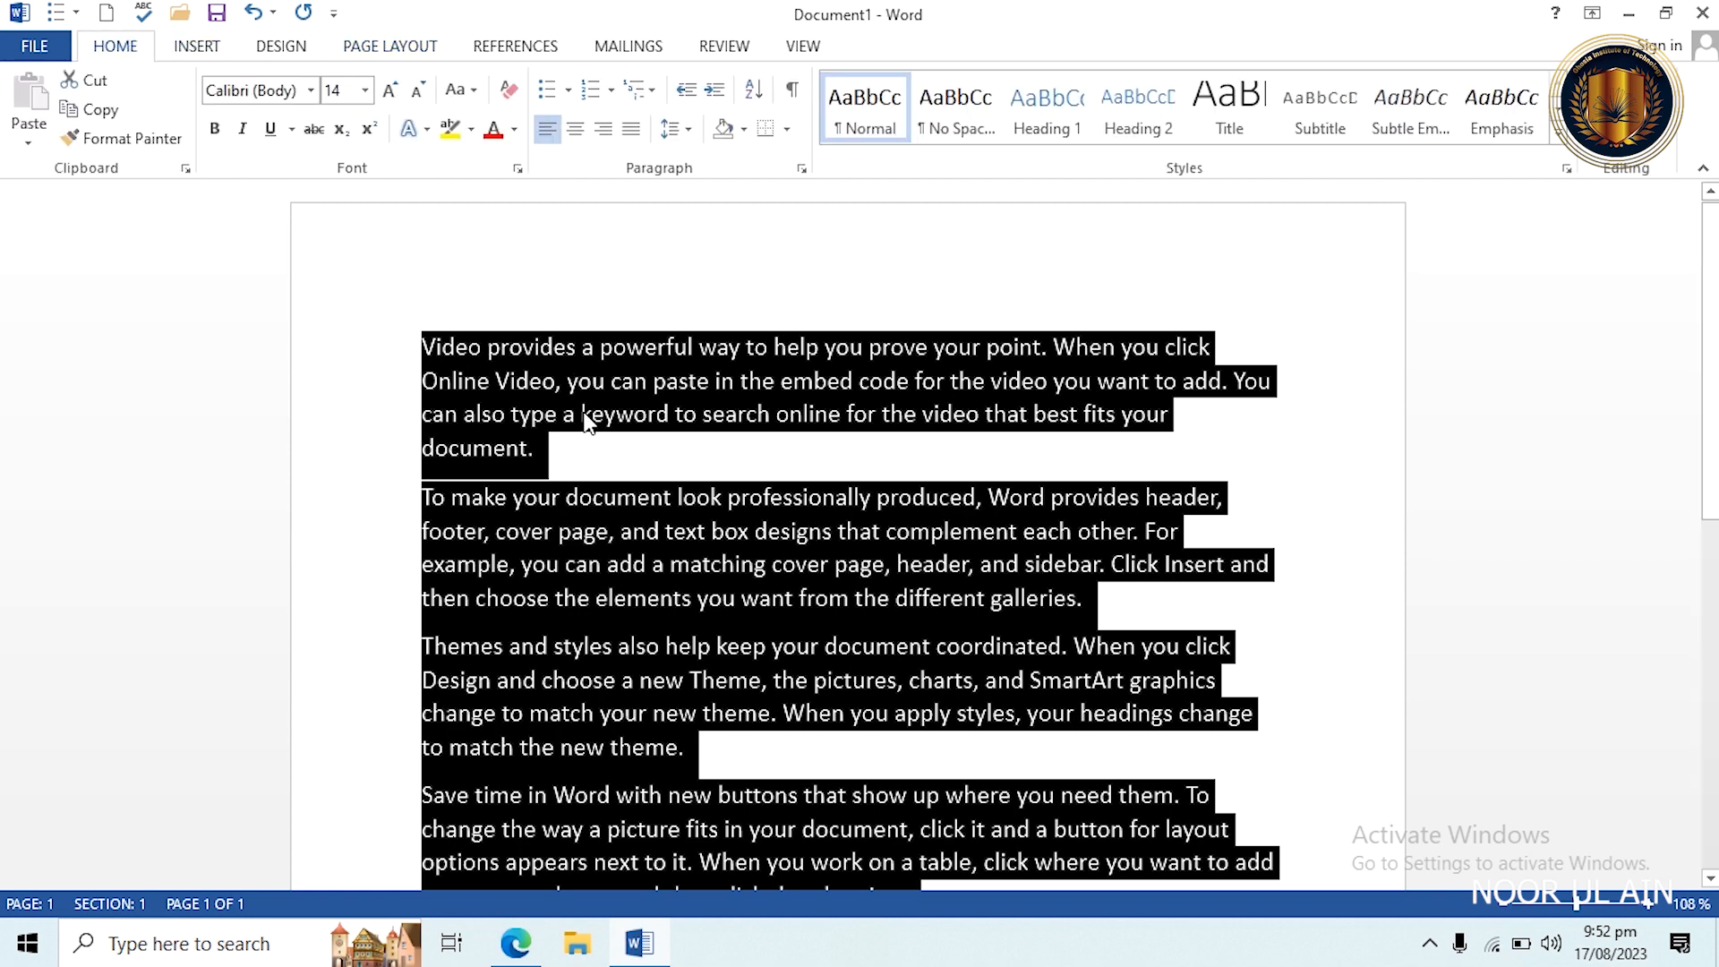
Underline the whole first paragraph with a single line.
left_click(586, 421)
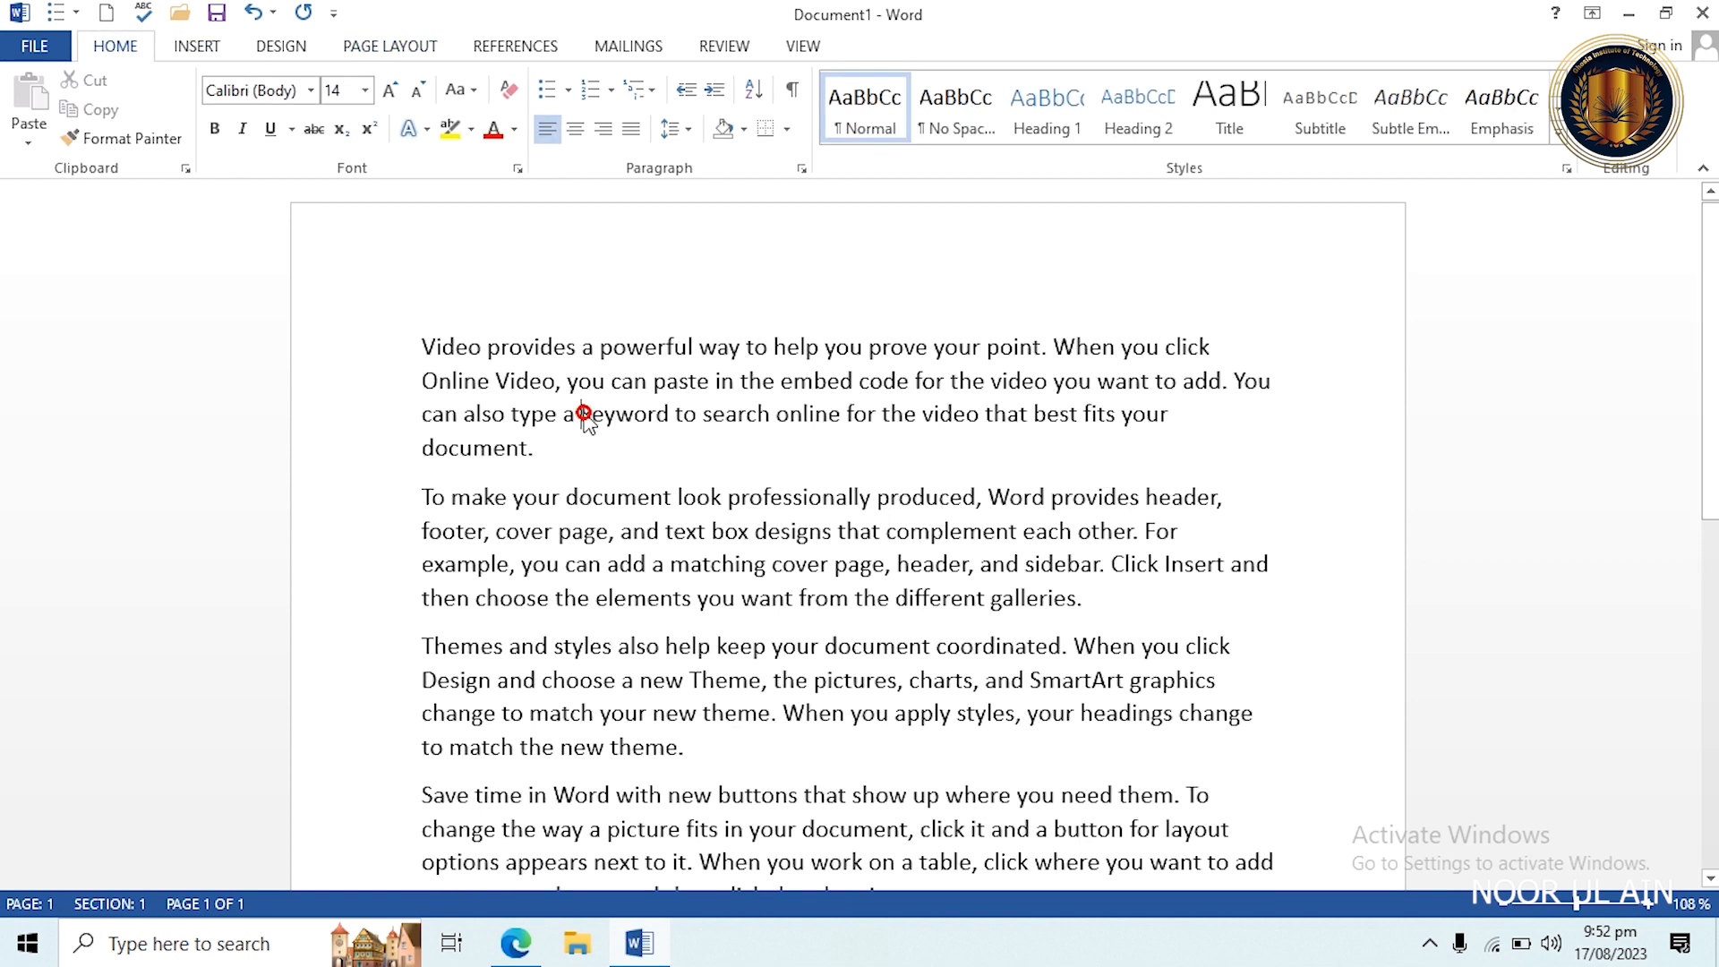
left_click(293, 130)
left_click(293, 130)
triple_click(564, 449)
key("ctrl+u")
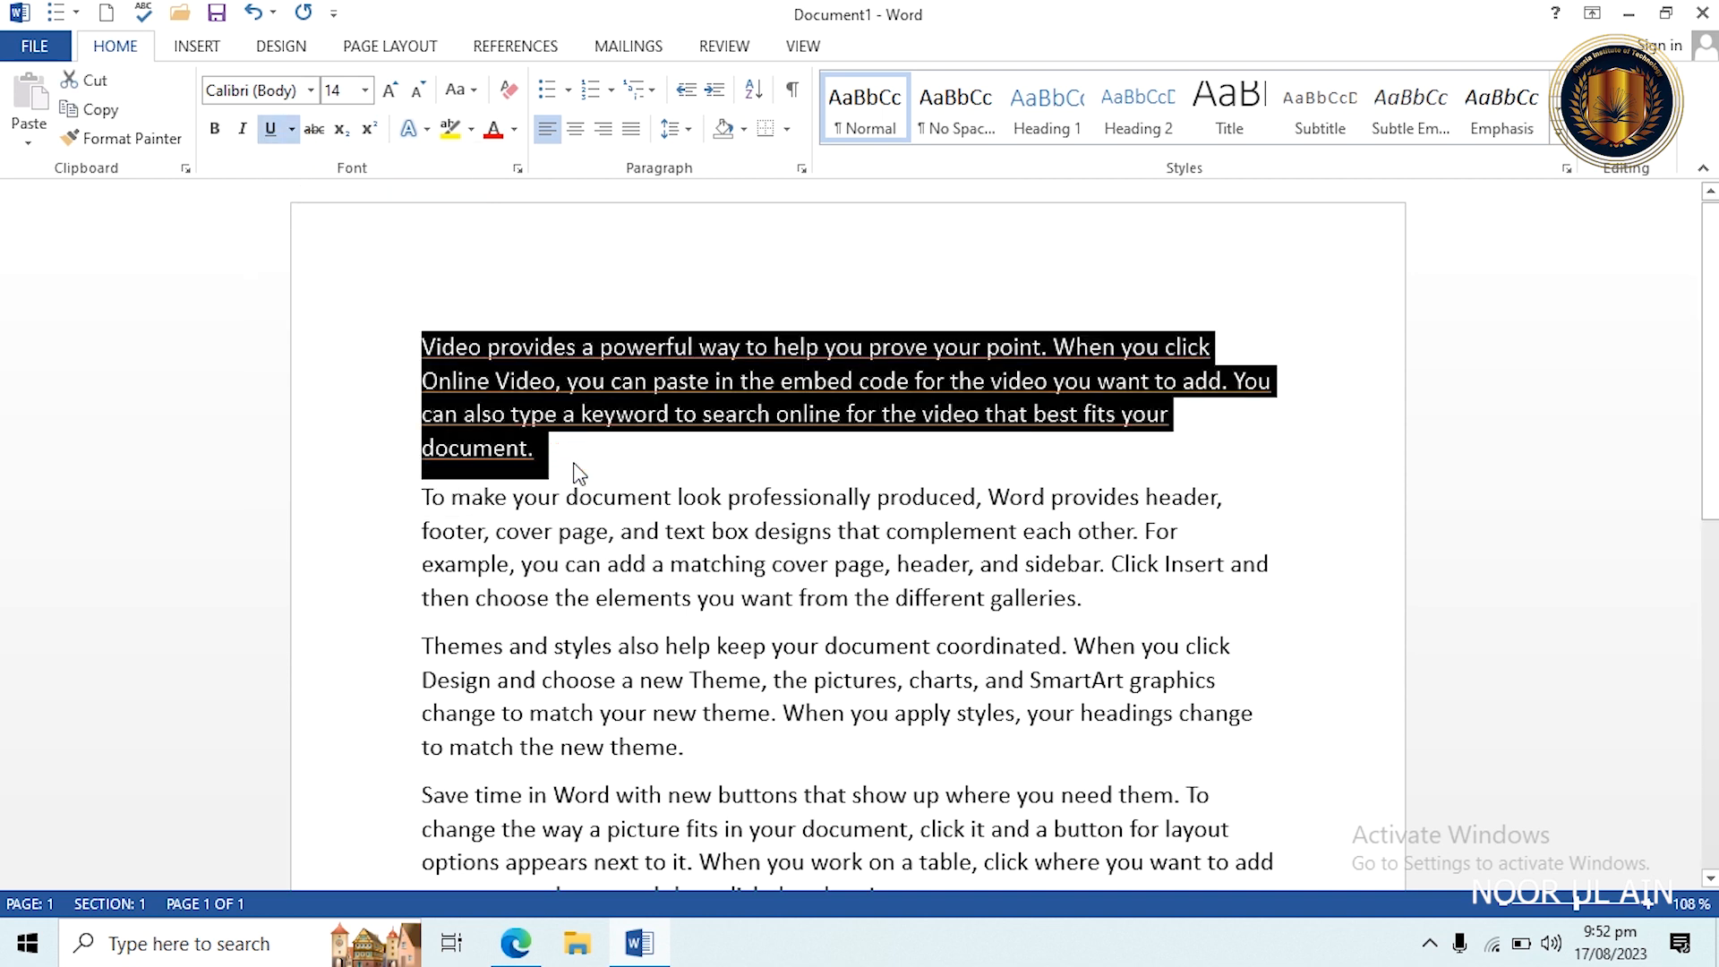
Strike through the word "professionally" in the second paragraph.
left_click(586, 468)
triple_click(557, 457)
left_click_drag(644, 530, 631, 530)
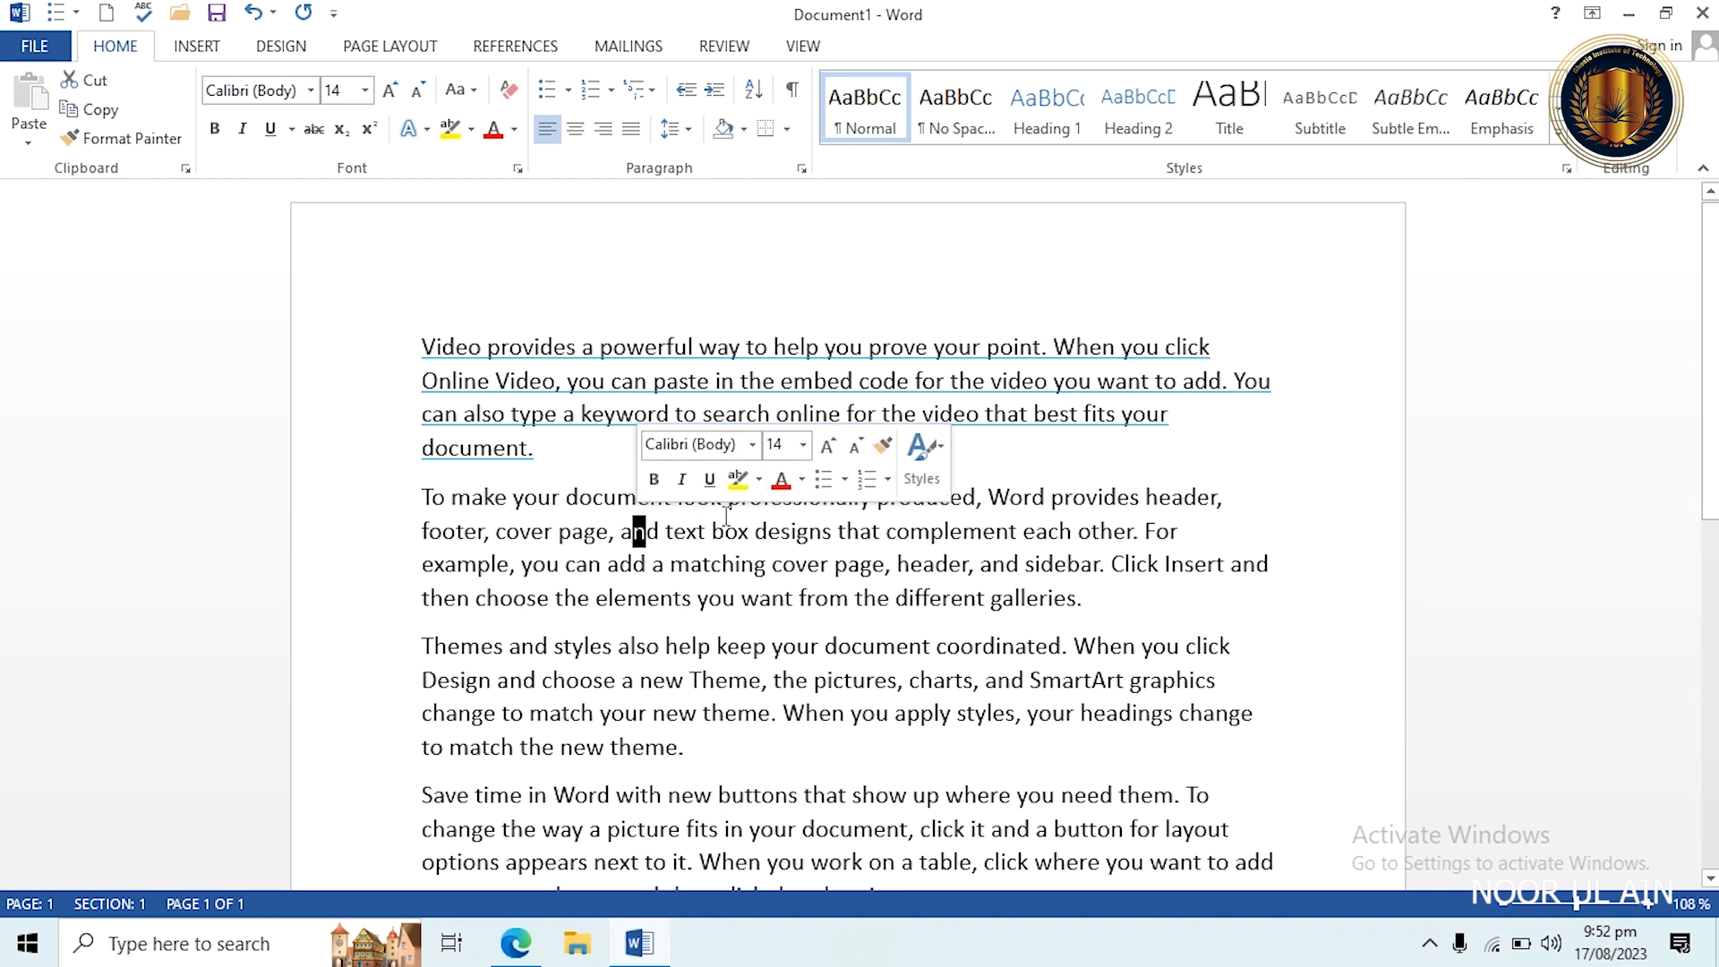
left_click_drag(727, 498, 881, 501)
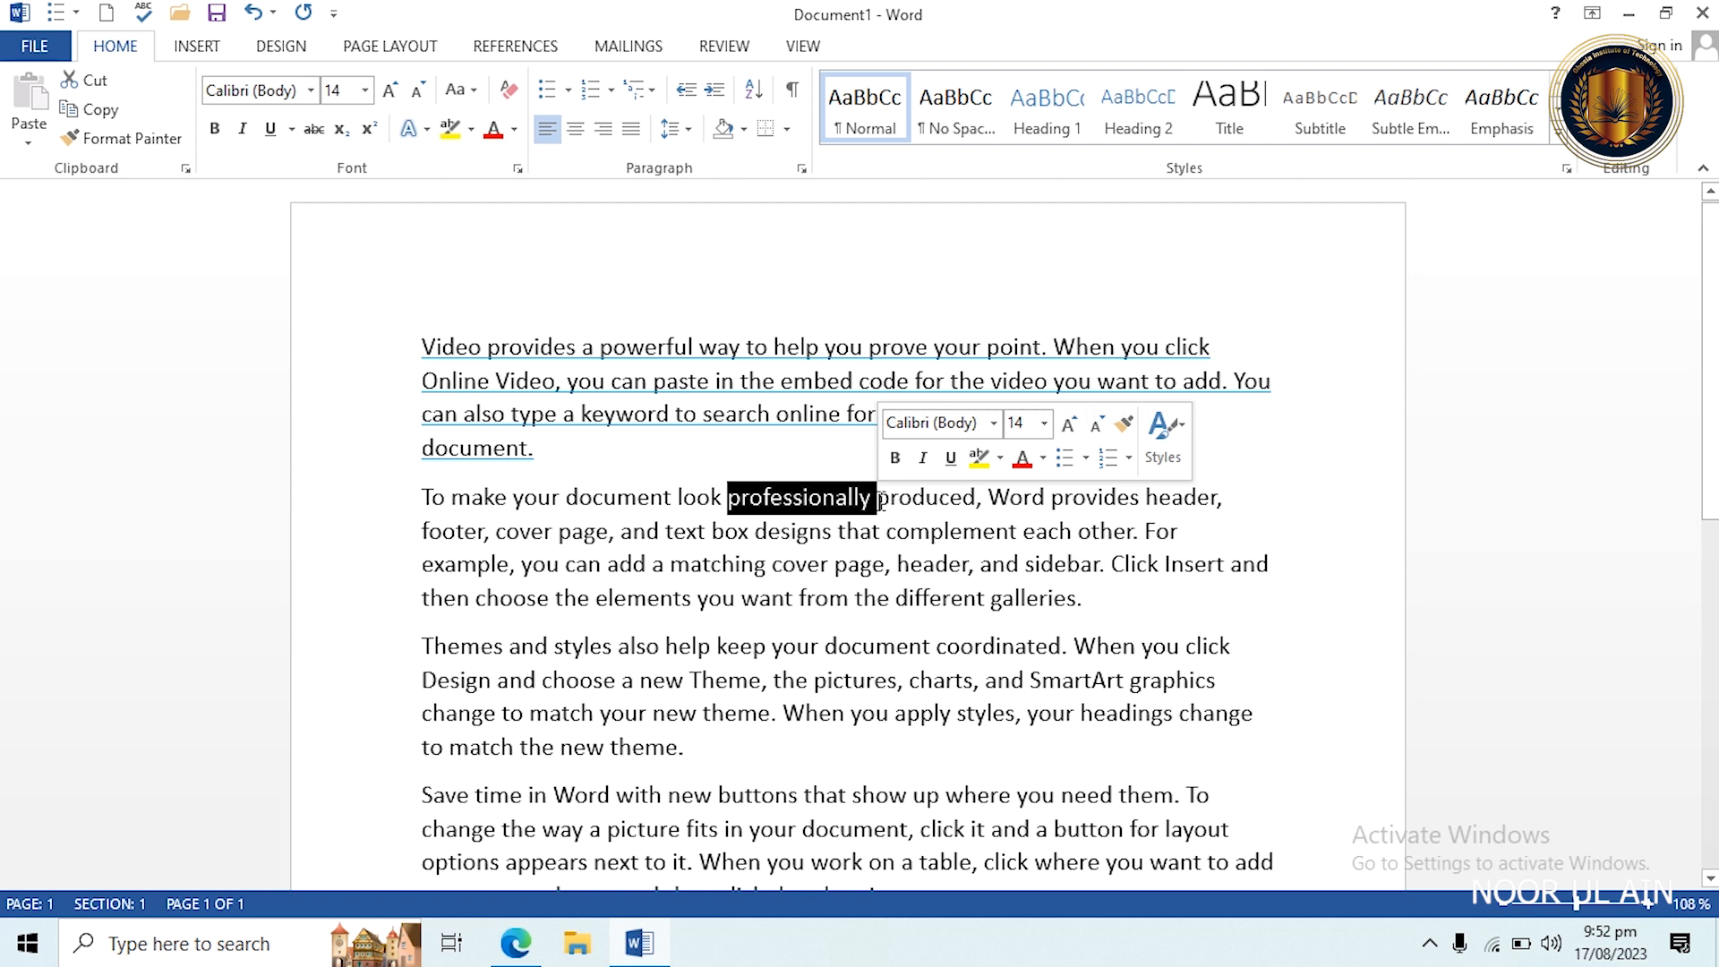
left_click(315, 130)
left_click(868, 565)
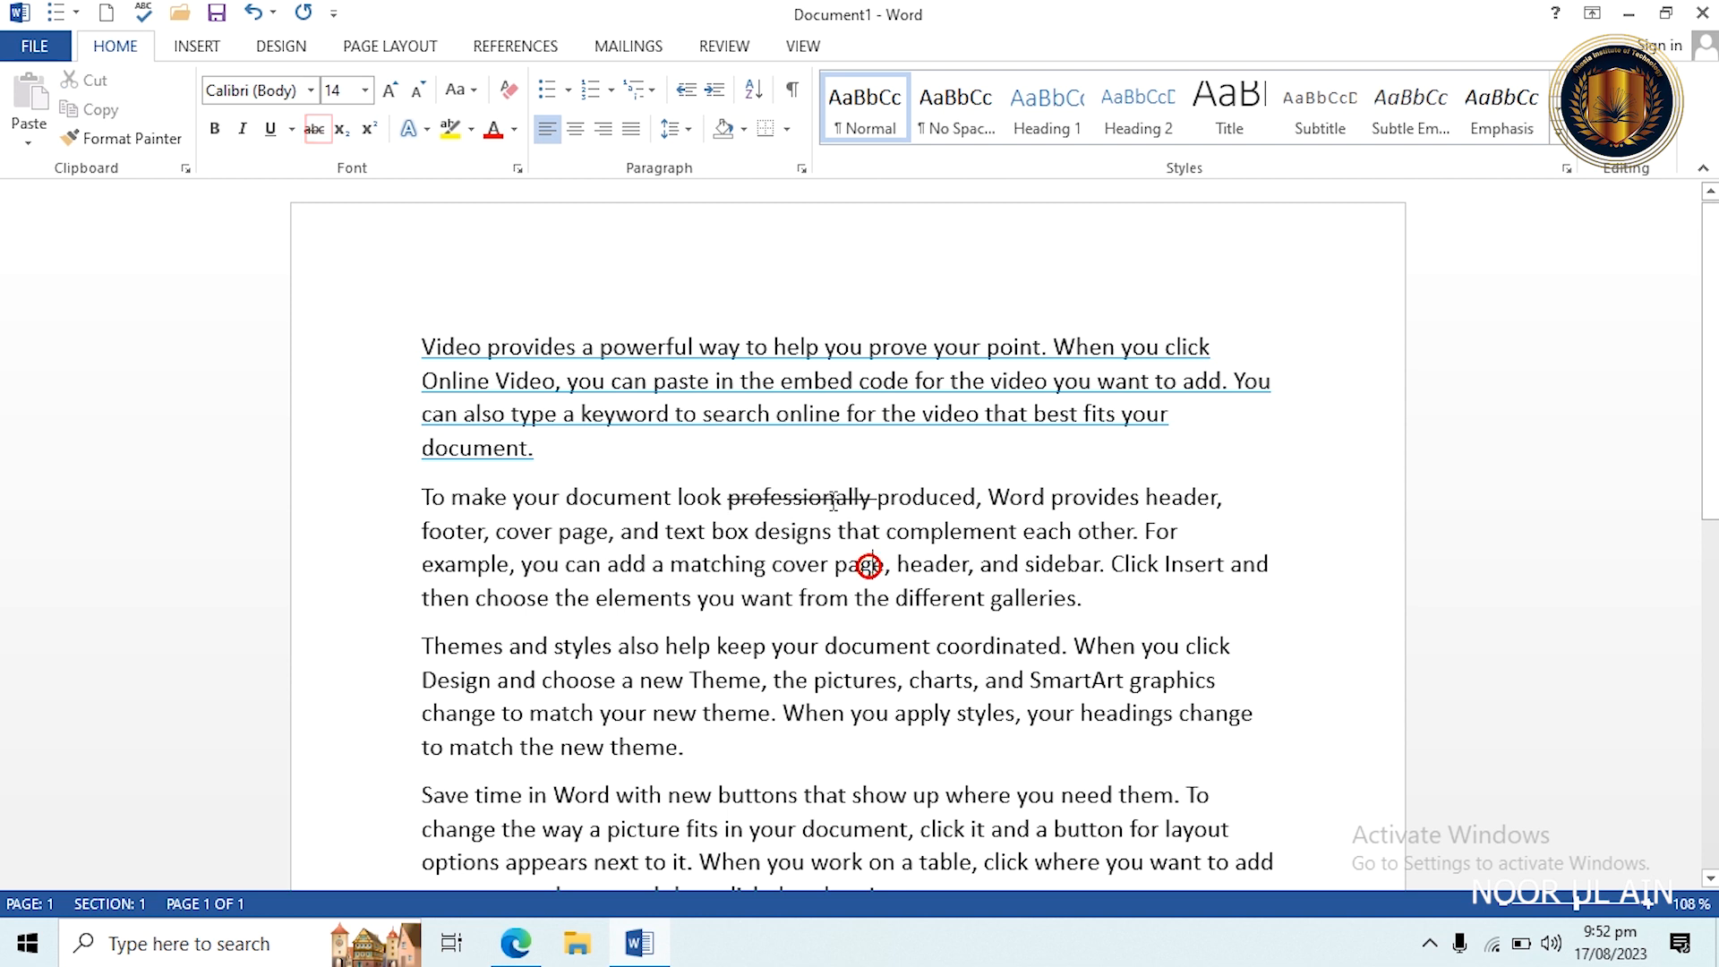
Remove the strikethrough from the word "professionally" in the second paragraph.
left_click_drag(879, 499, 729, 513)
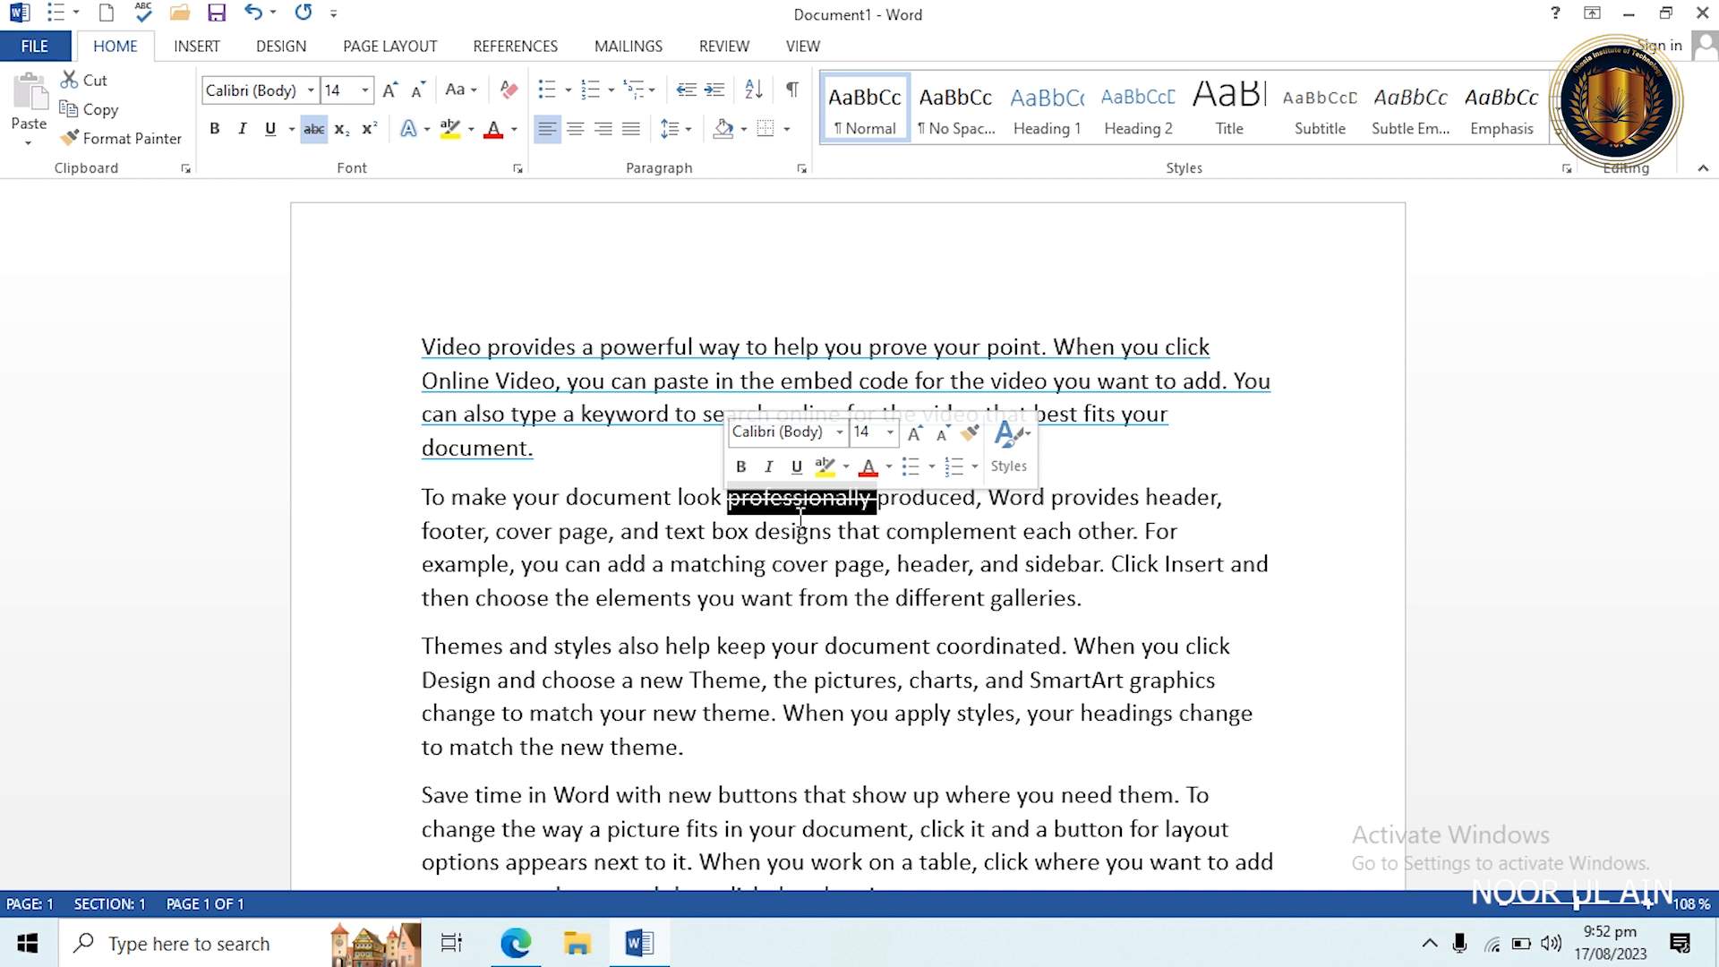
left_click(309, 132)
left_click(497, 454)
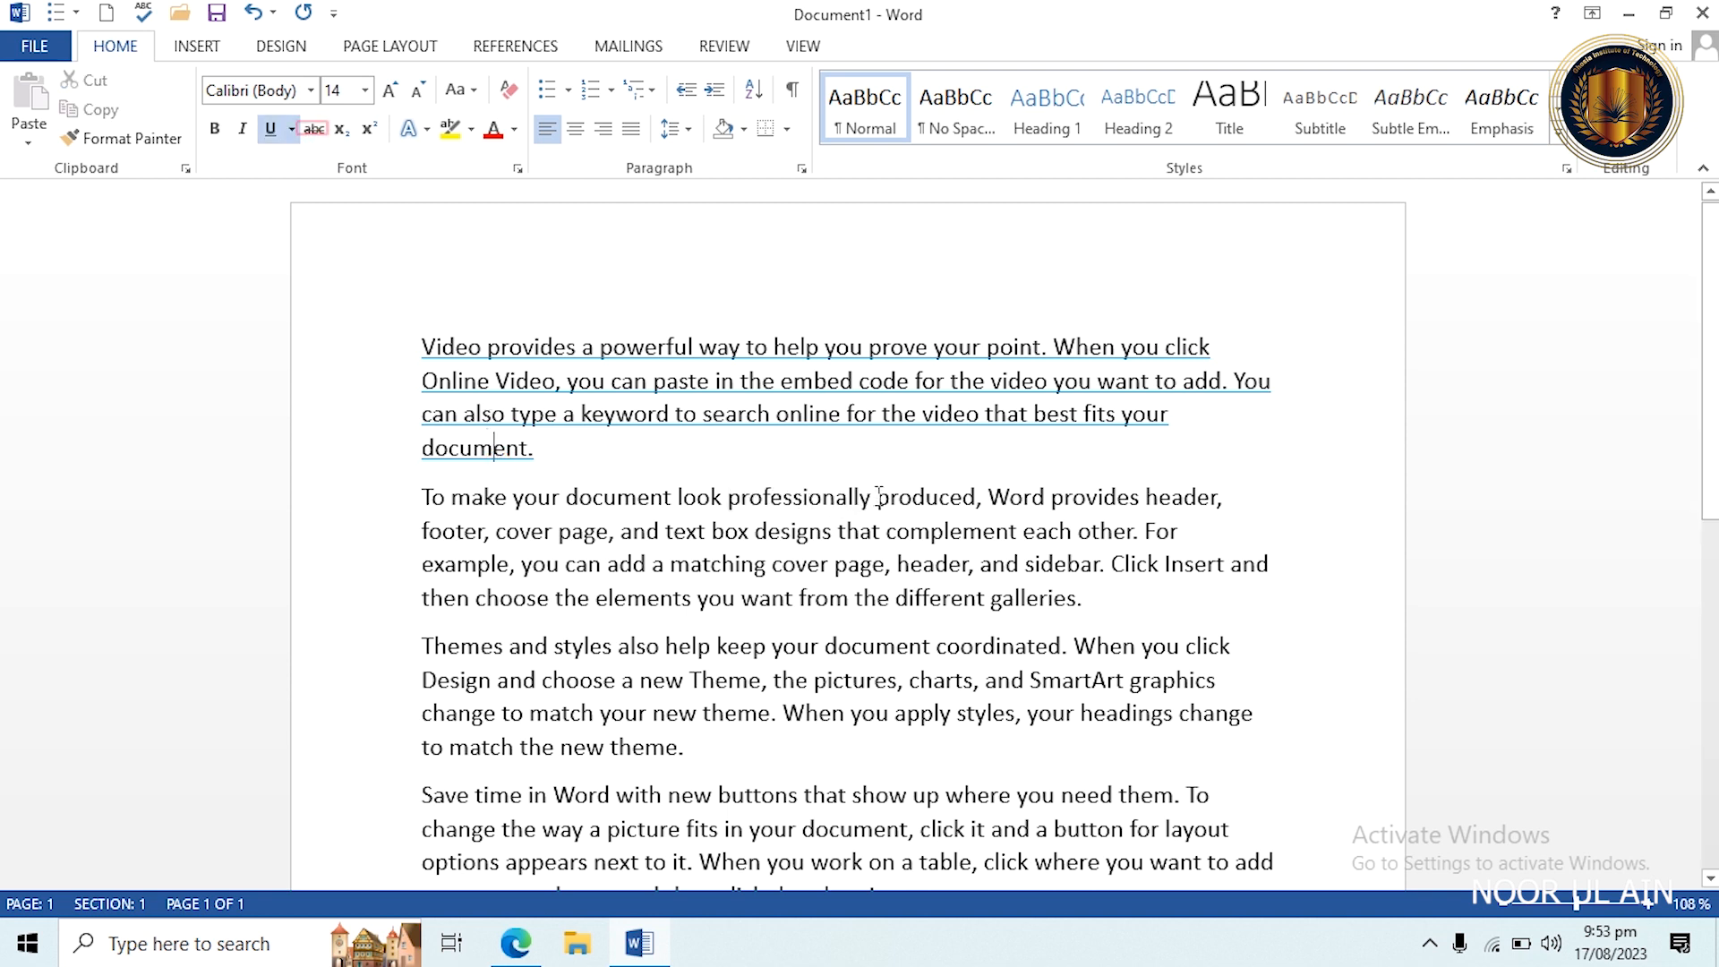
Insert blank lines below the first paragraph and enlarge the font size there to 90.
key("Return")
key("Return")
key("Return")
key("Return")
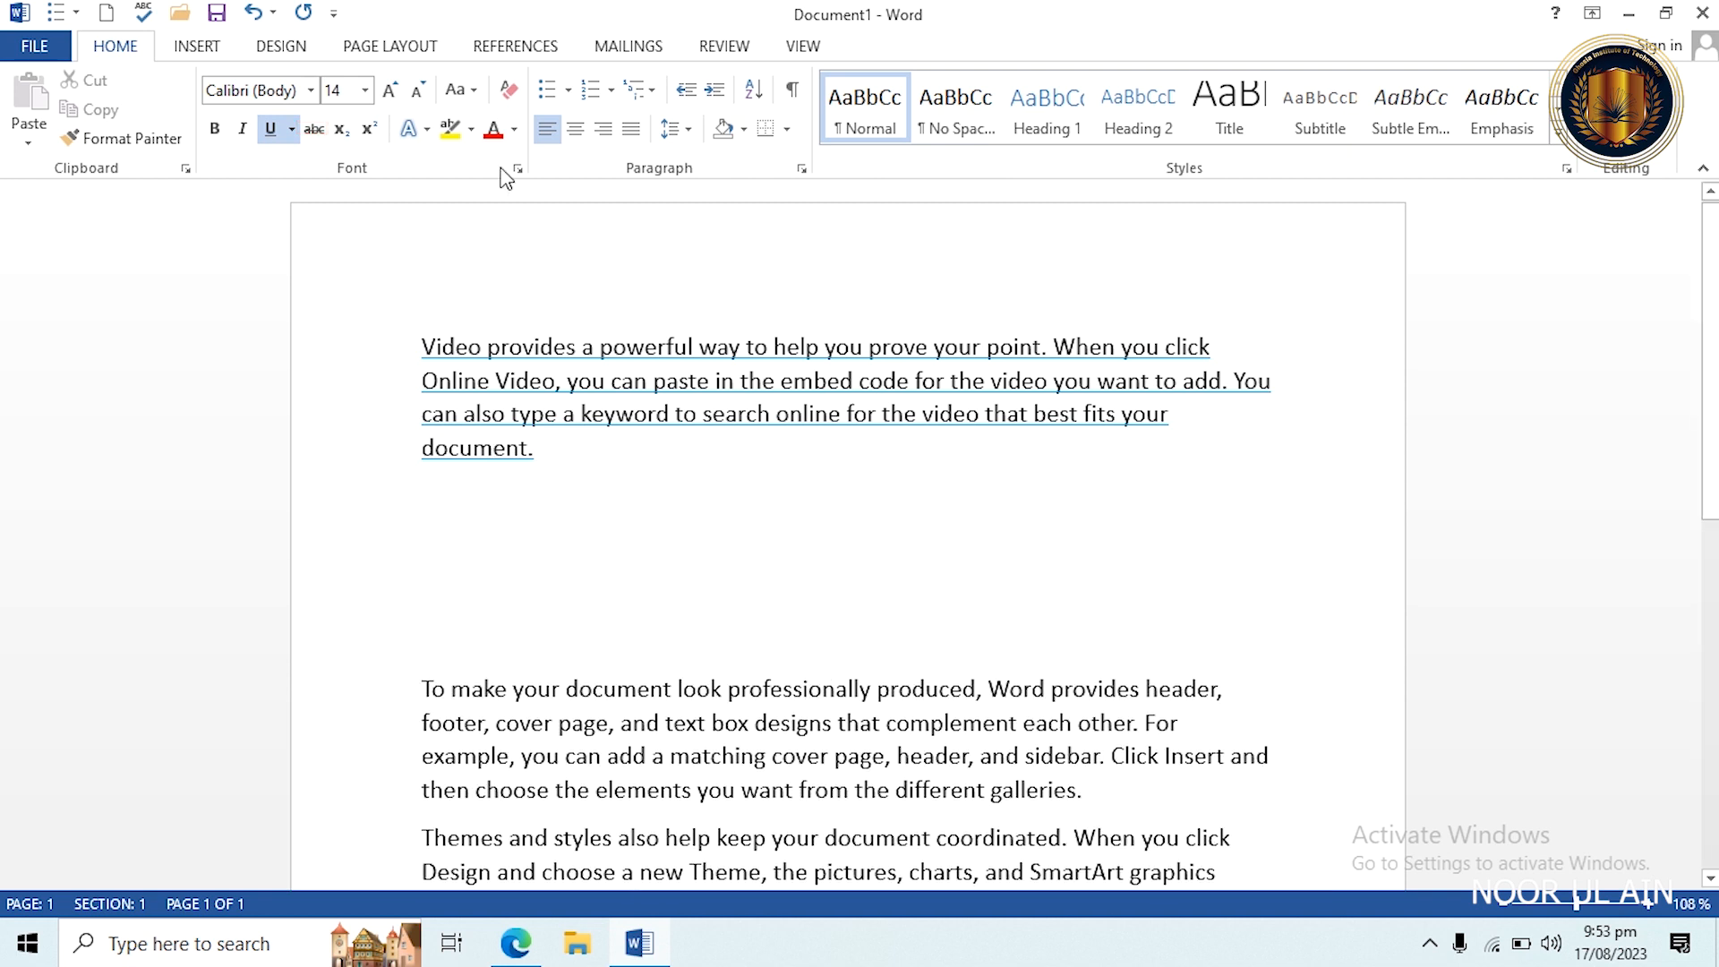
left_click(387, 91)
left_click(386, 92)
double_click(386, 91)
double_click(387, 91)
double_click(387, 91)
left_click(387, 92)
left_click(387, 91)
double_click(386, 91)
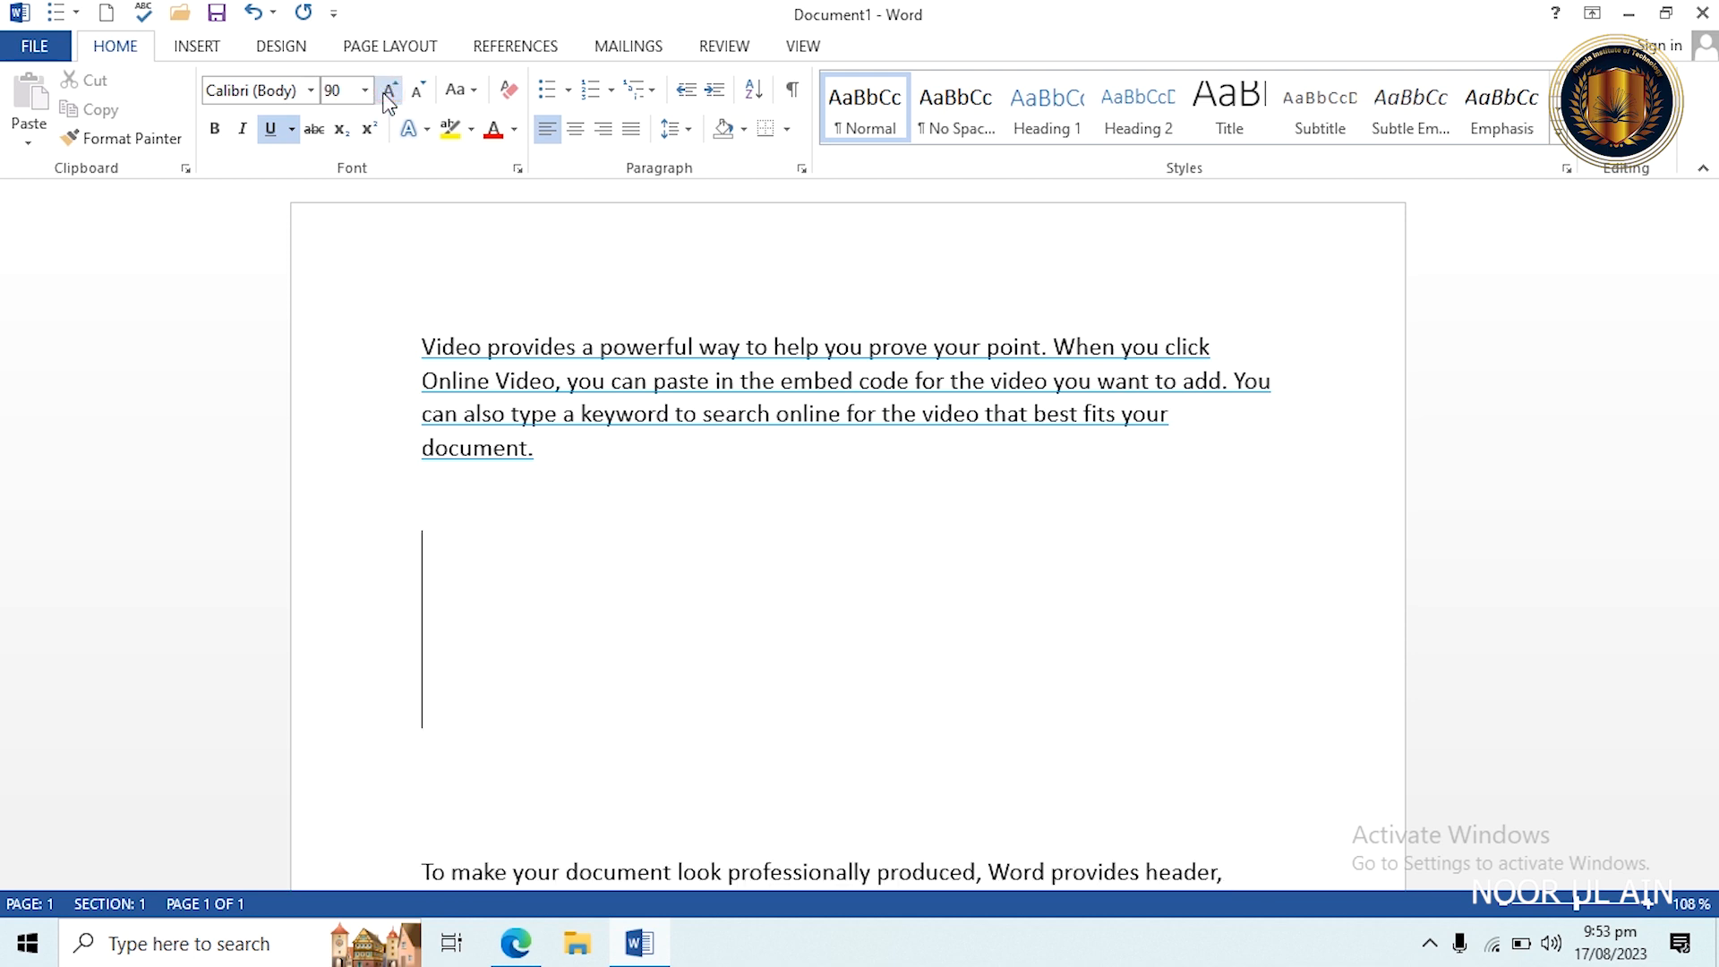
Write the equation X2 + Y3 = 1 below the first paragraph, with the 2 as superscript and the 3 as subscript.
type("X")
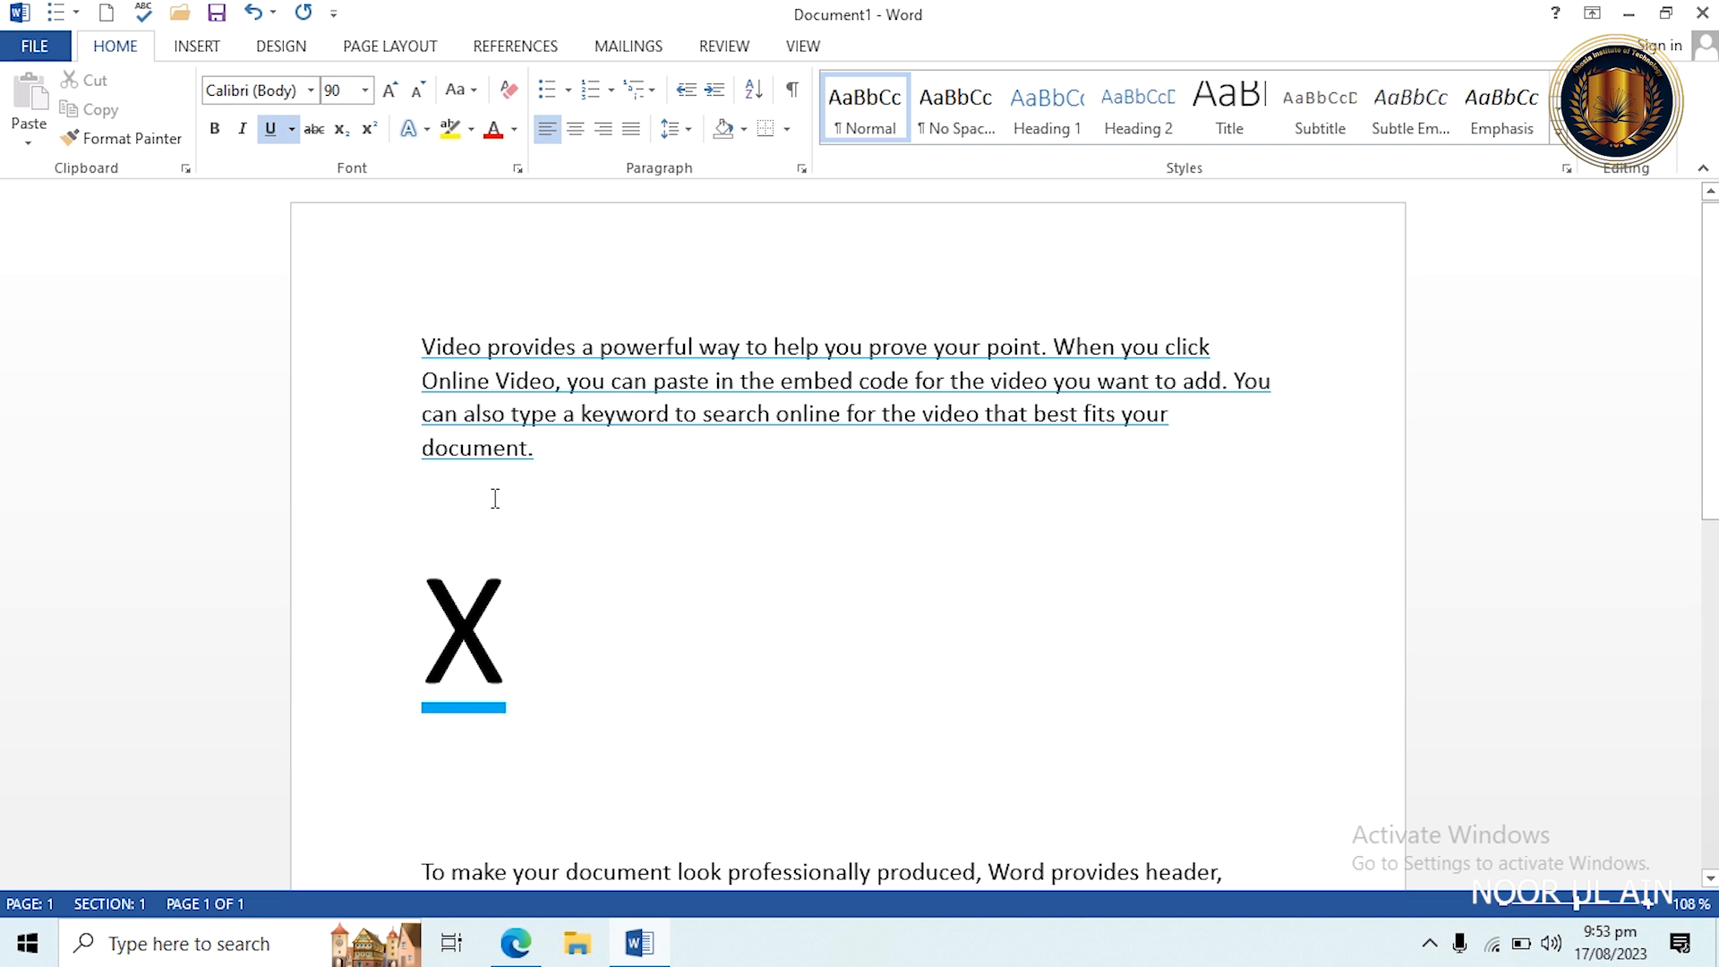
left_click(370, 128)
type("2")
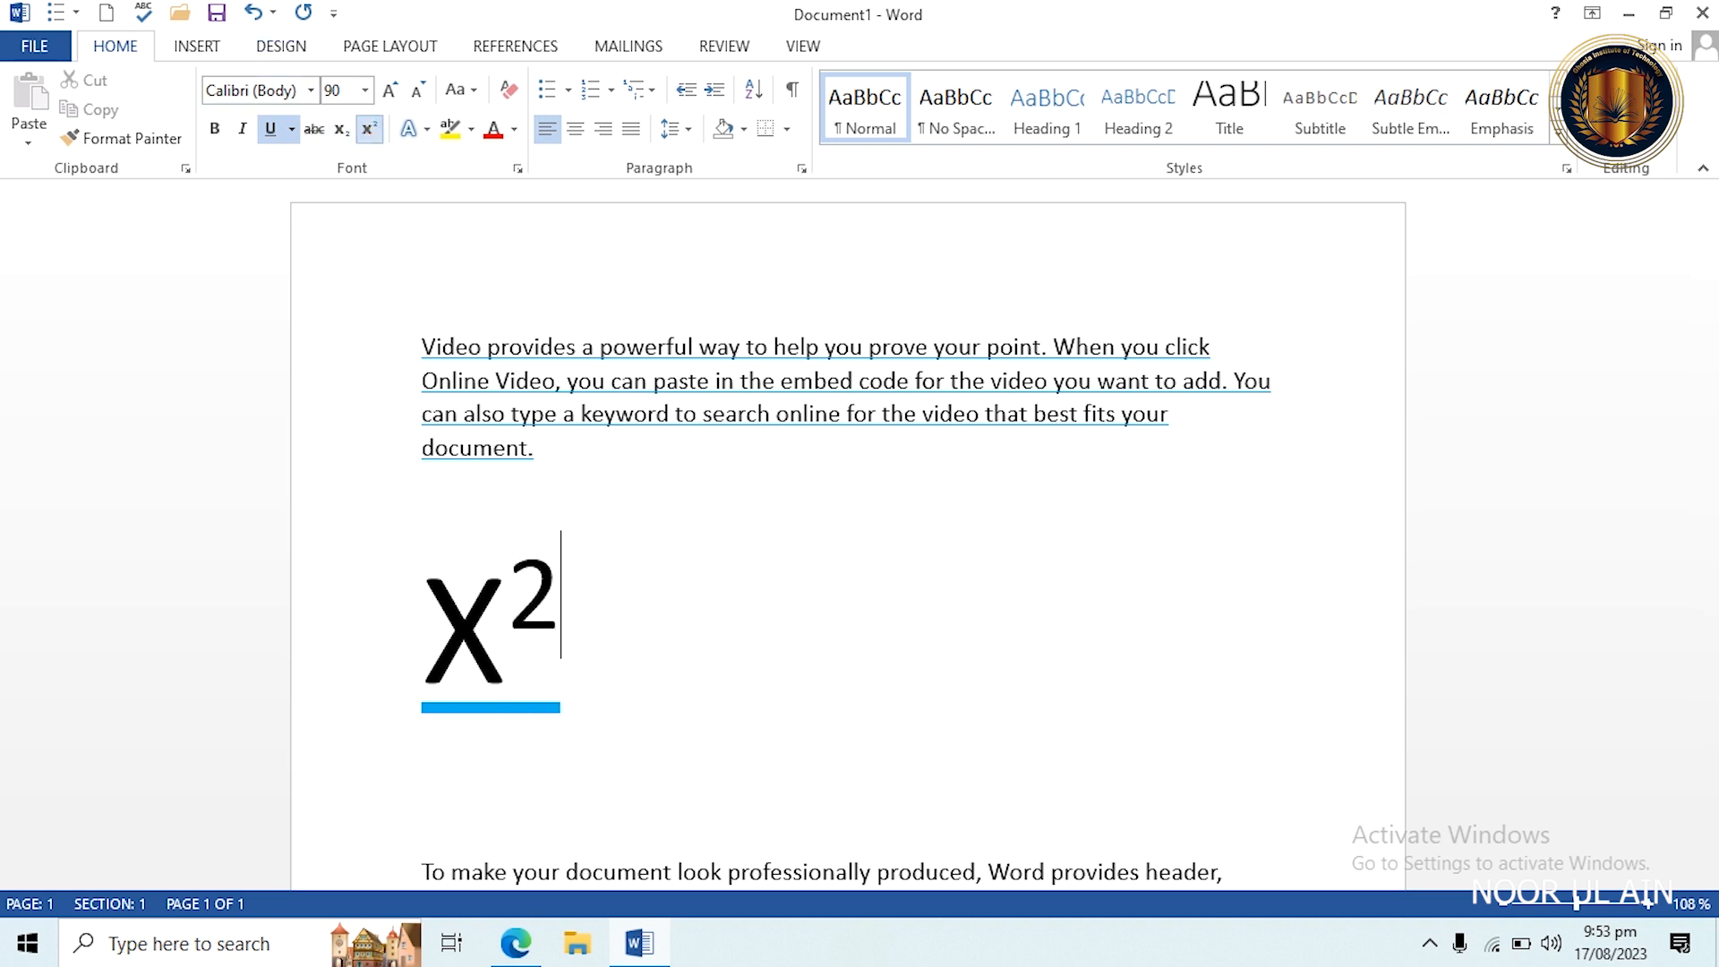
left_click(369, 131)
type("+ ")
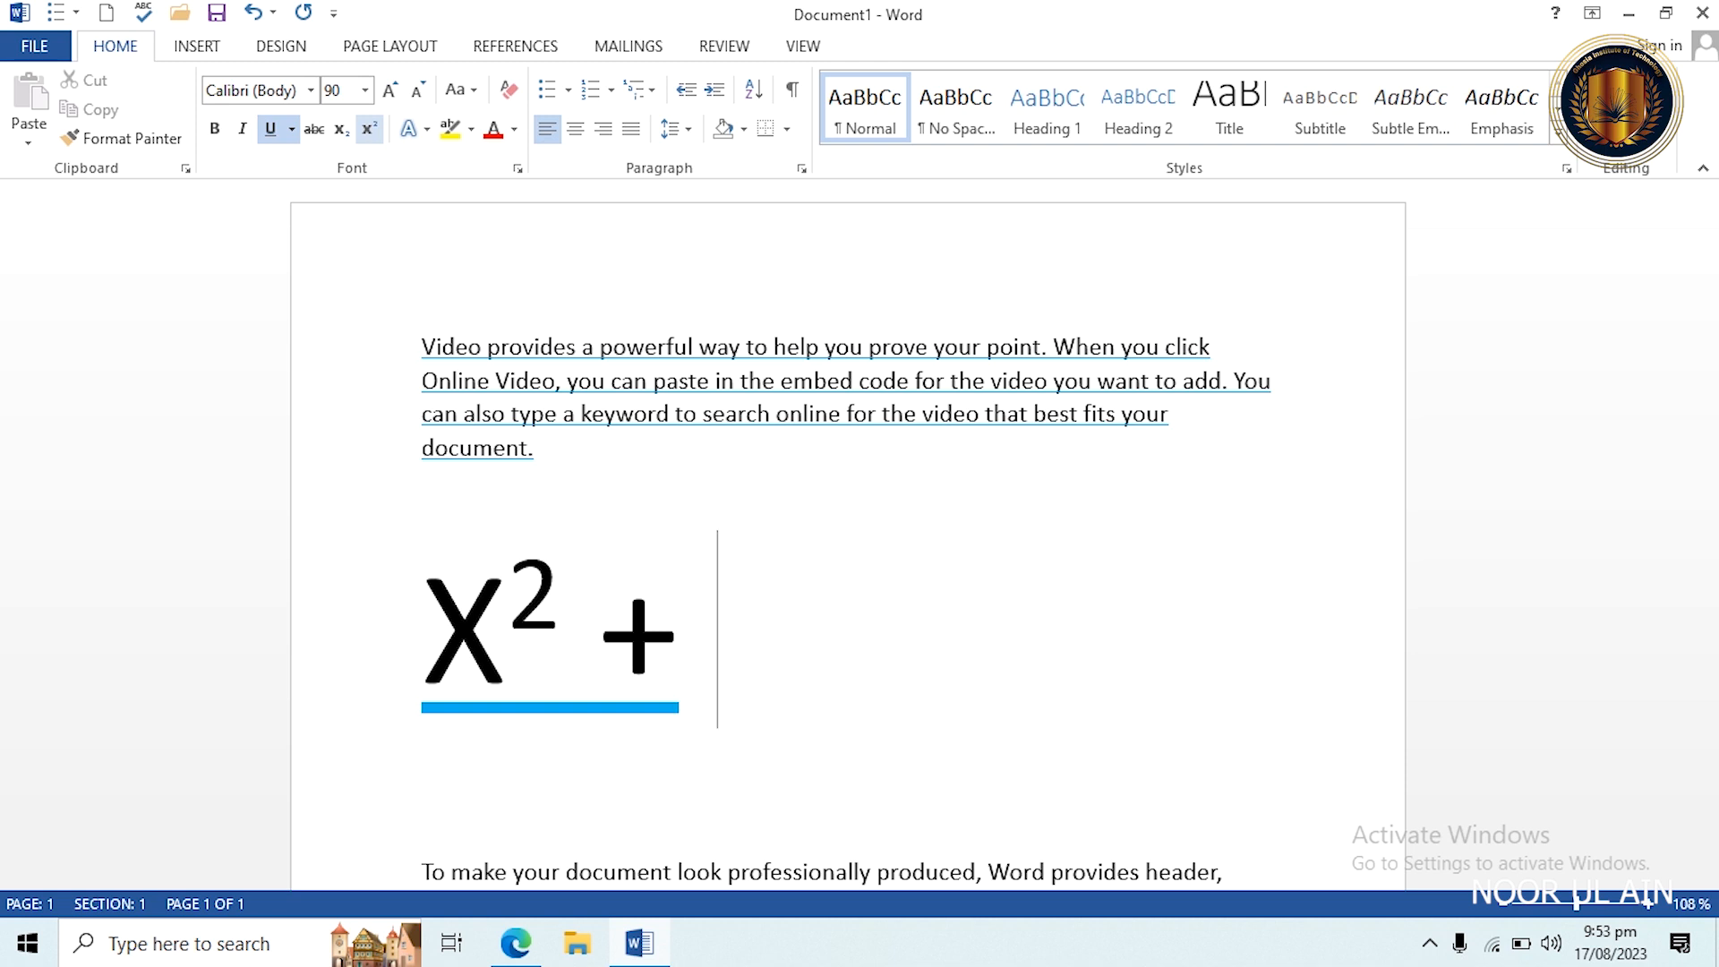
type("Y")
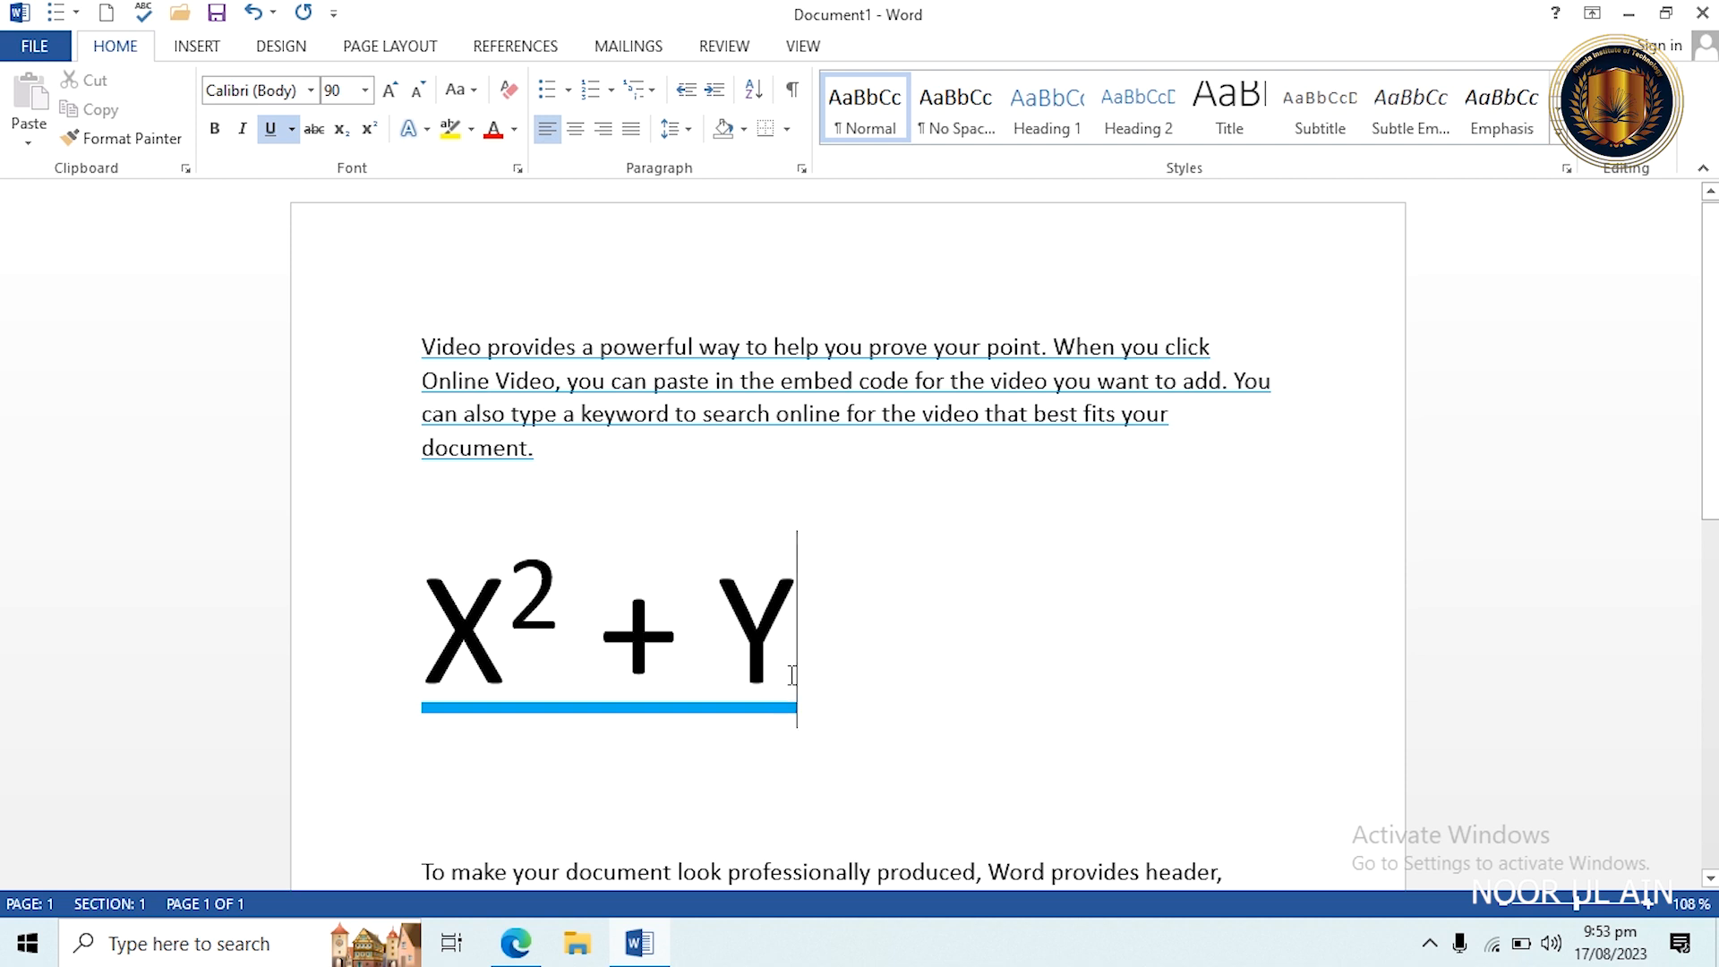
left_click(336, 130)
type("3")
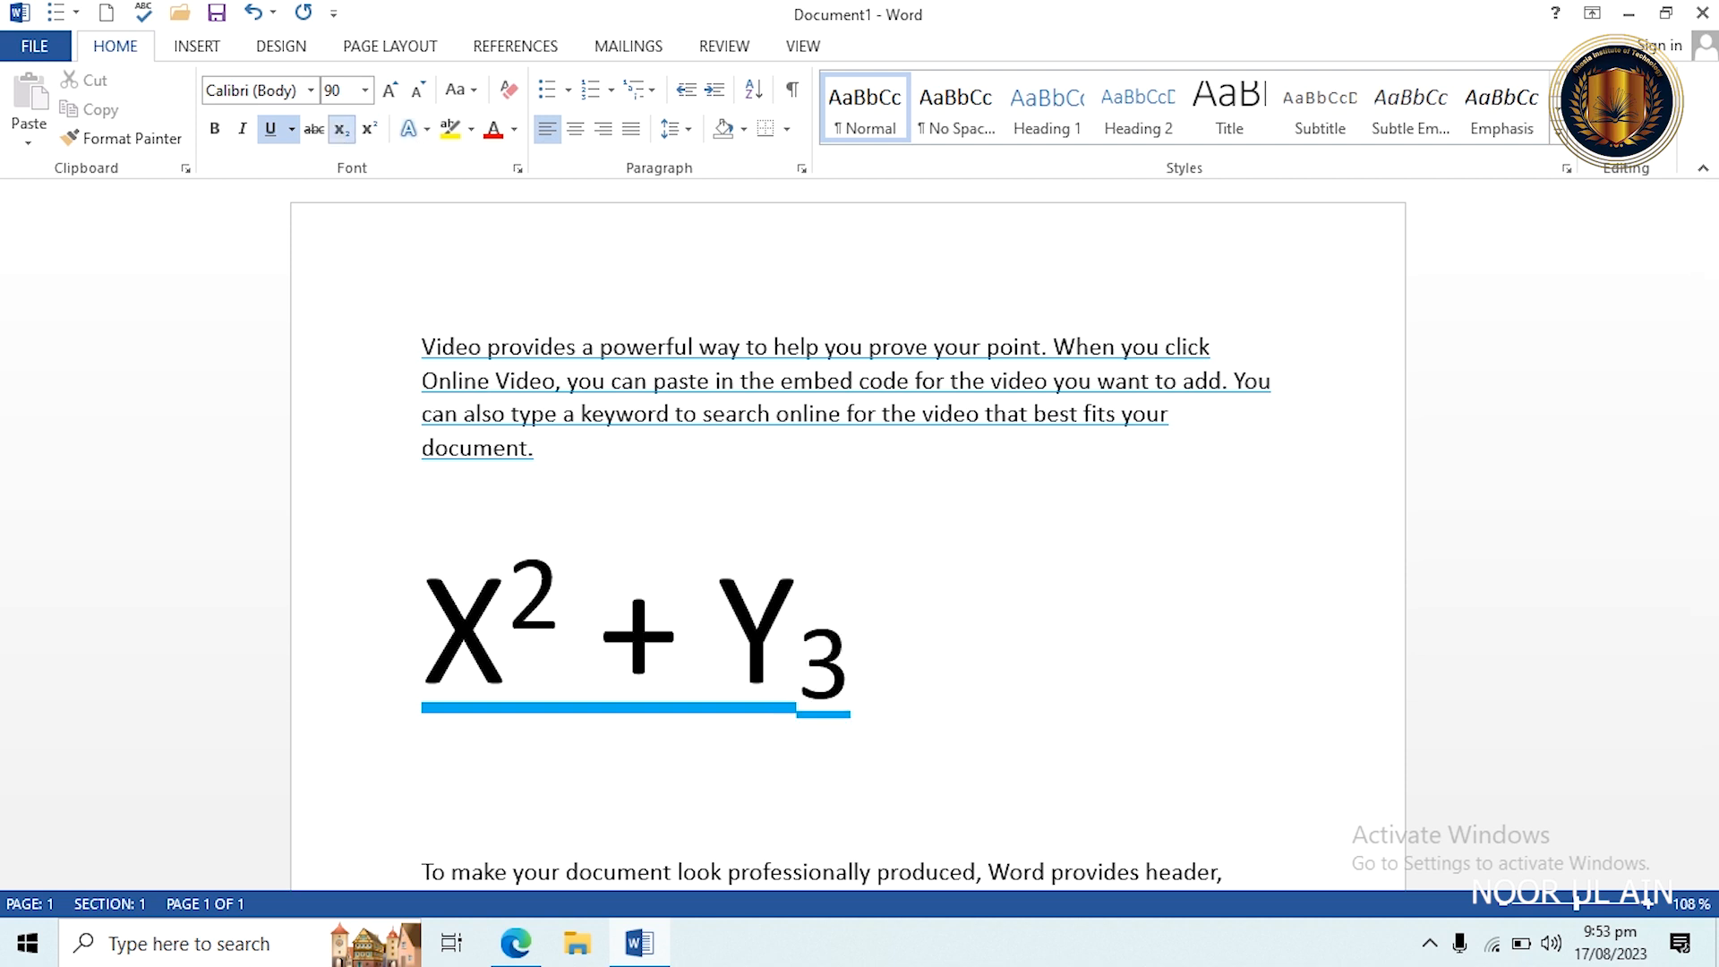
left_click(340, 128)
type("= 1")
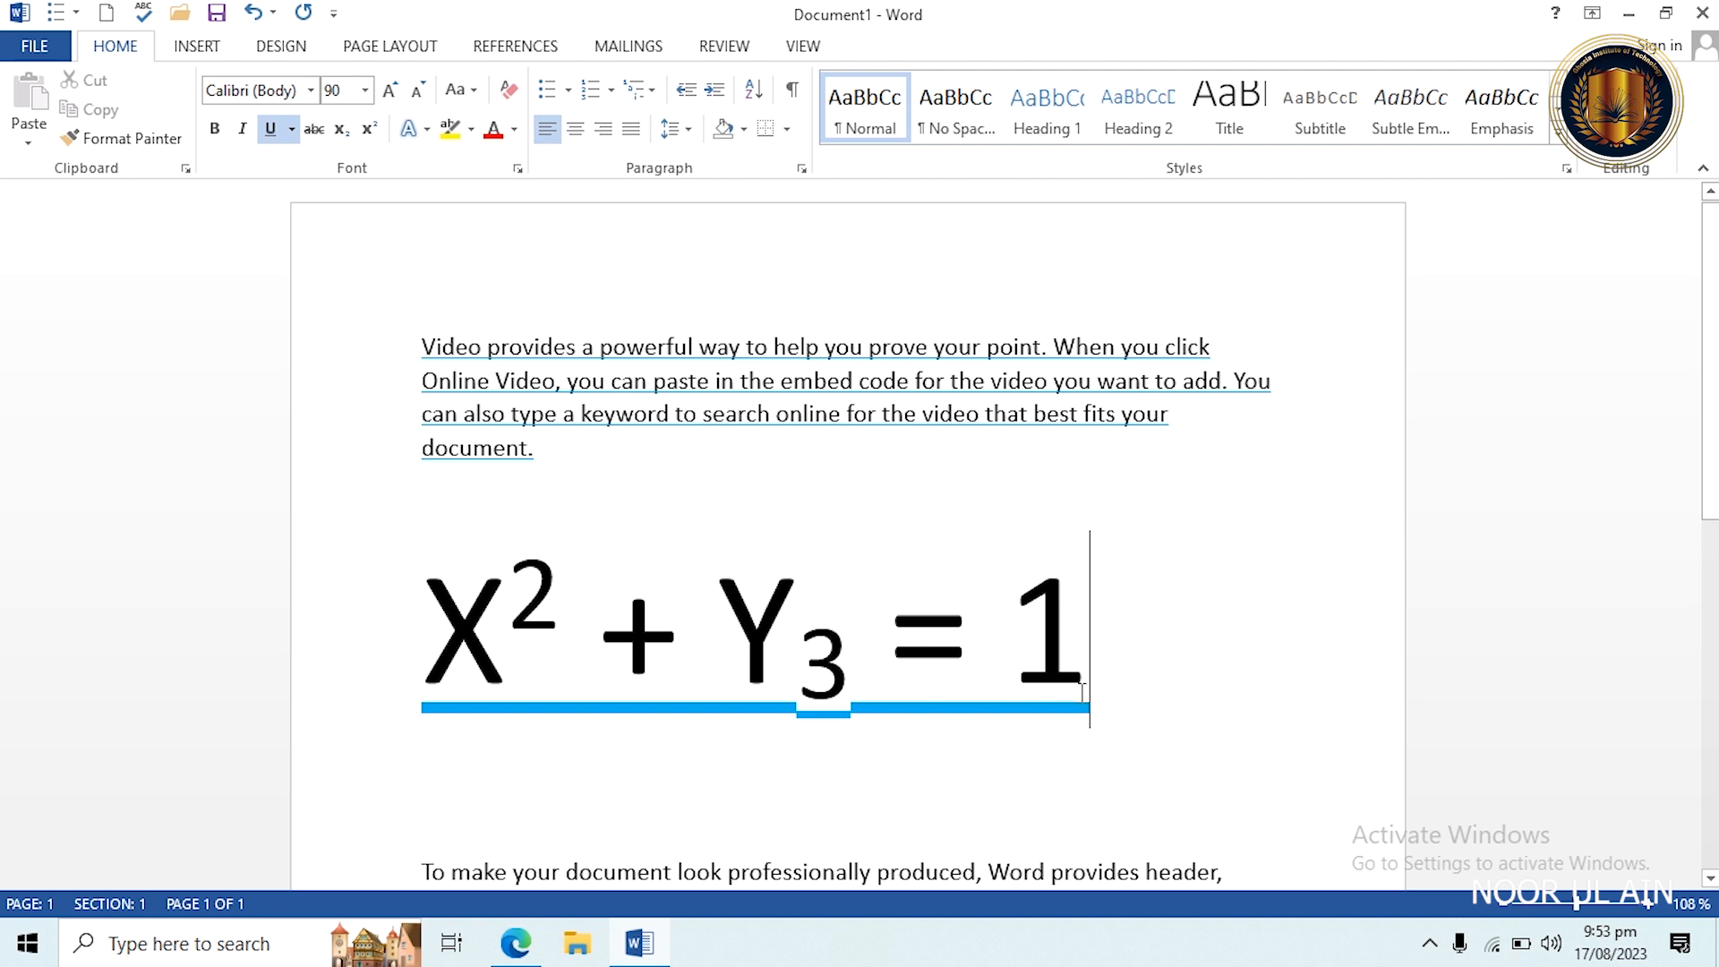
Add a line reading JSDDK directly below the first paragraph.
left_click(577, 449)
key("Return")
type("JSDDK")
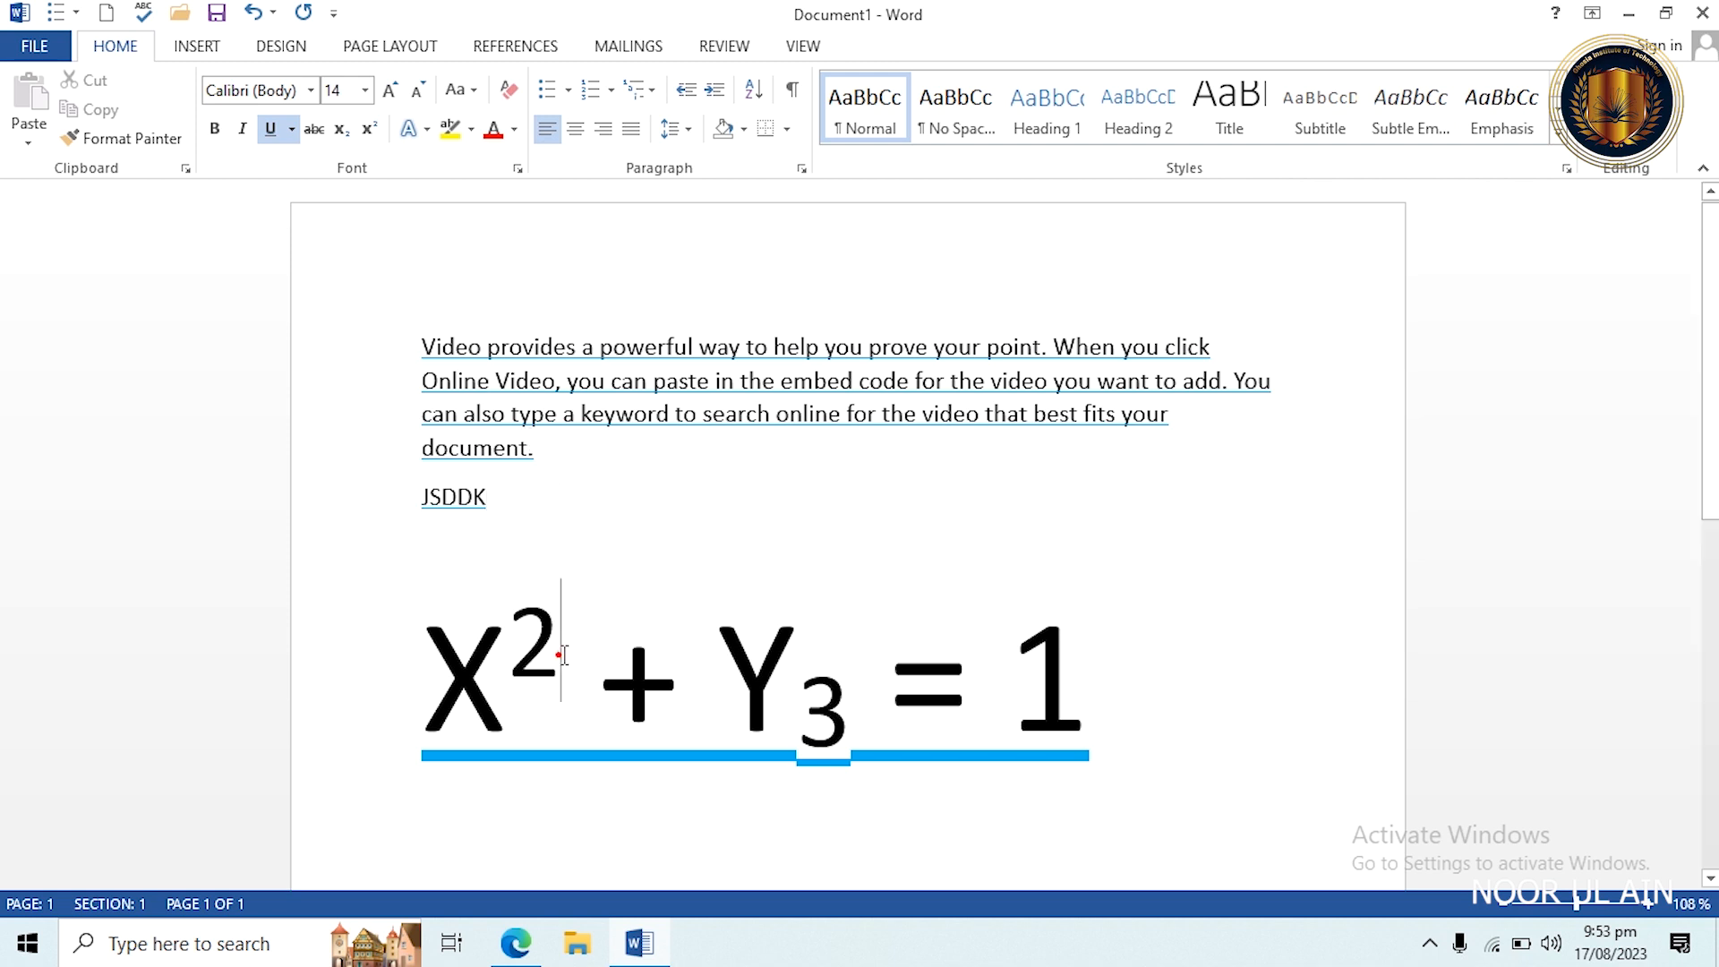
Remove the underline from the whole X2 + Y3 = 1 equation line.
left_click_drag(556, 654, 948, 750)
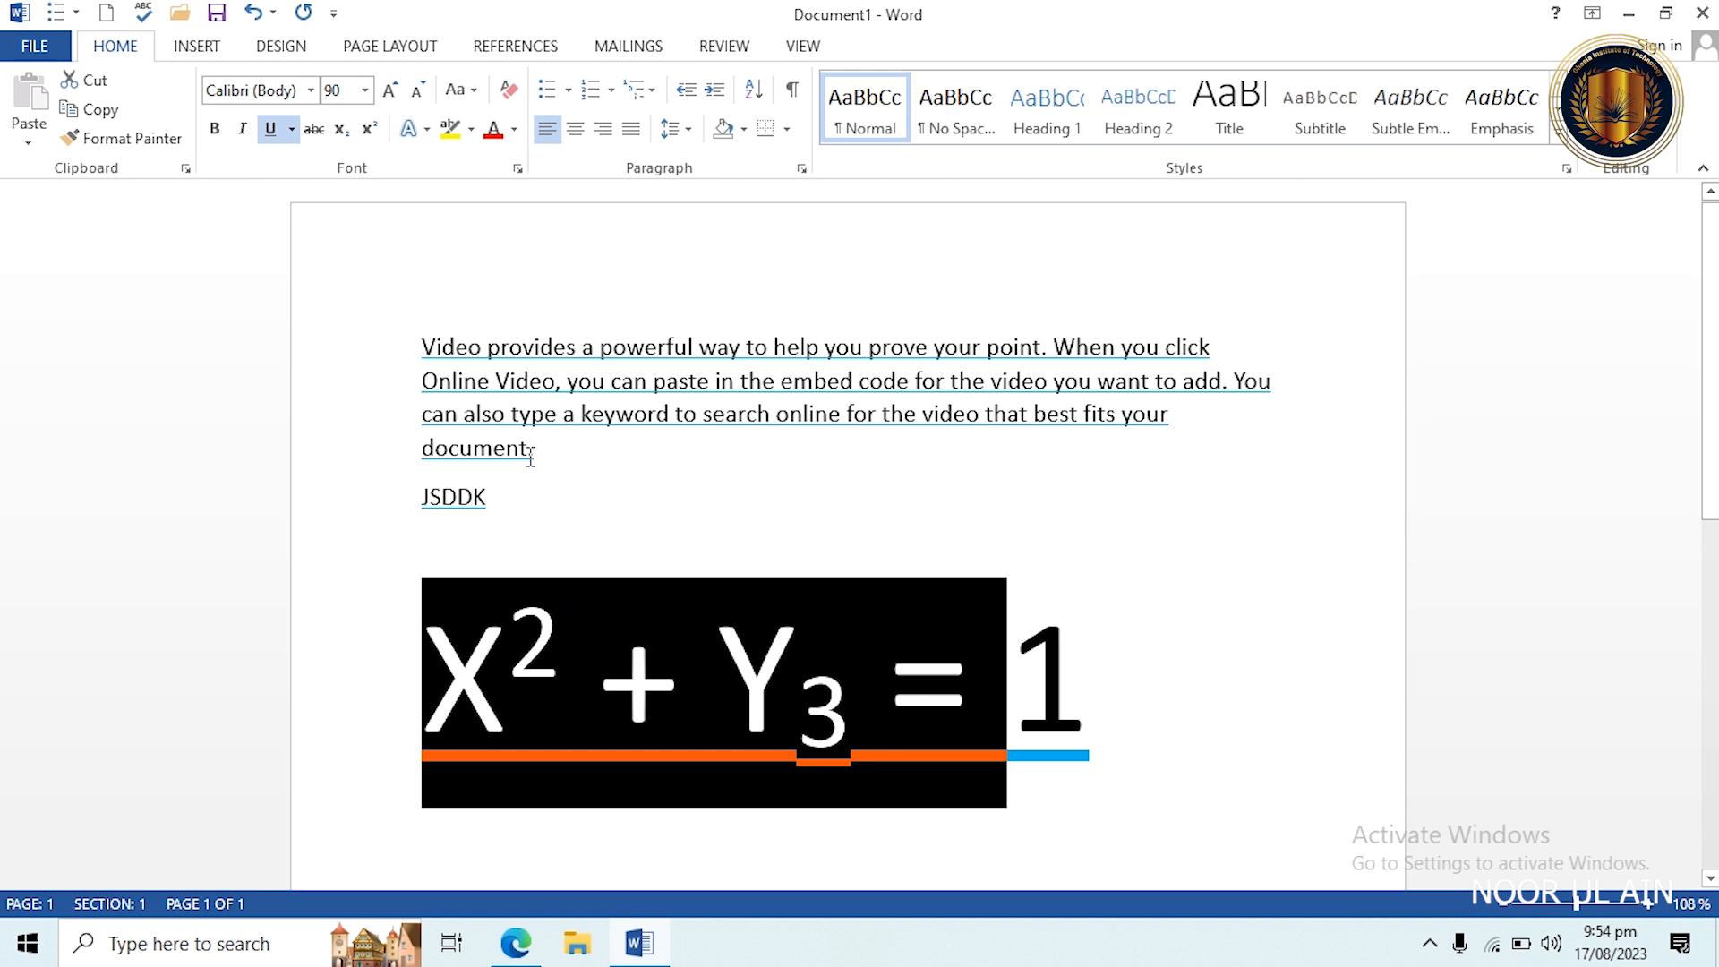
left_click(577, 709)
left_click_drag(1157, 767, 428, 607)
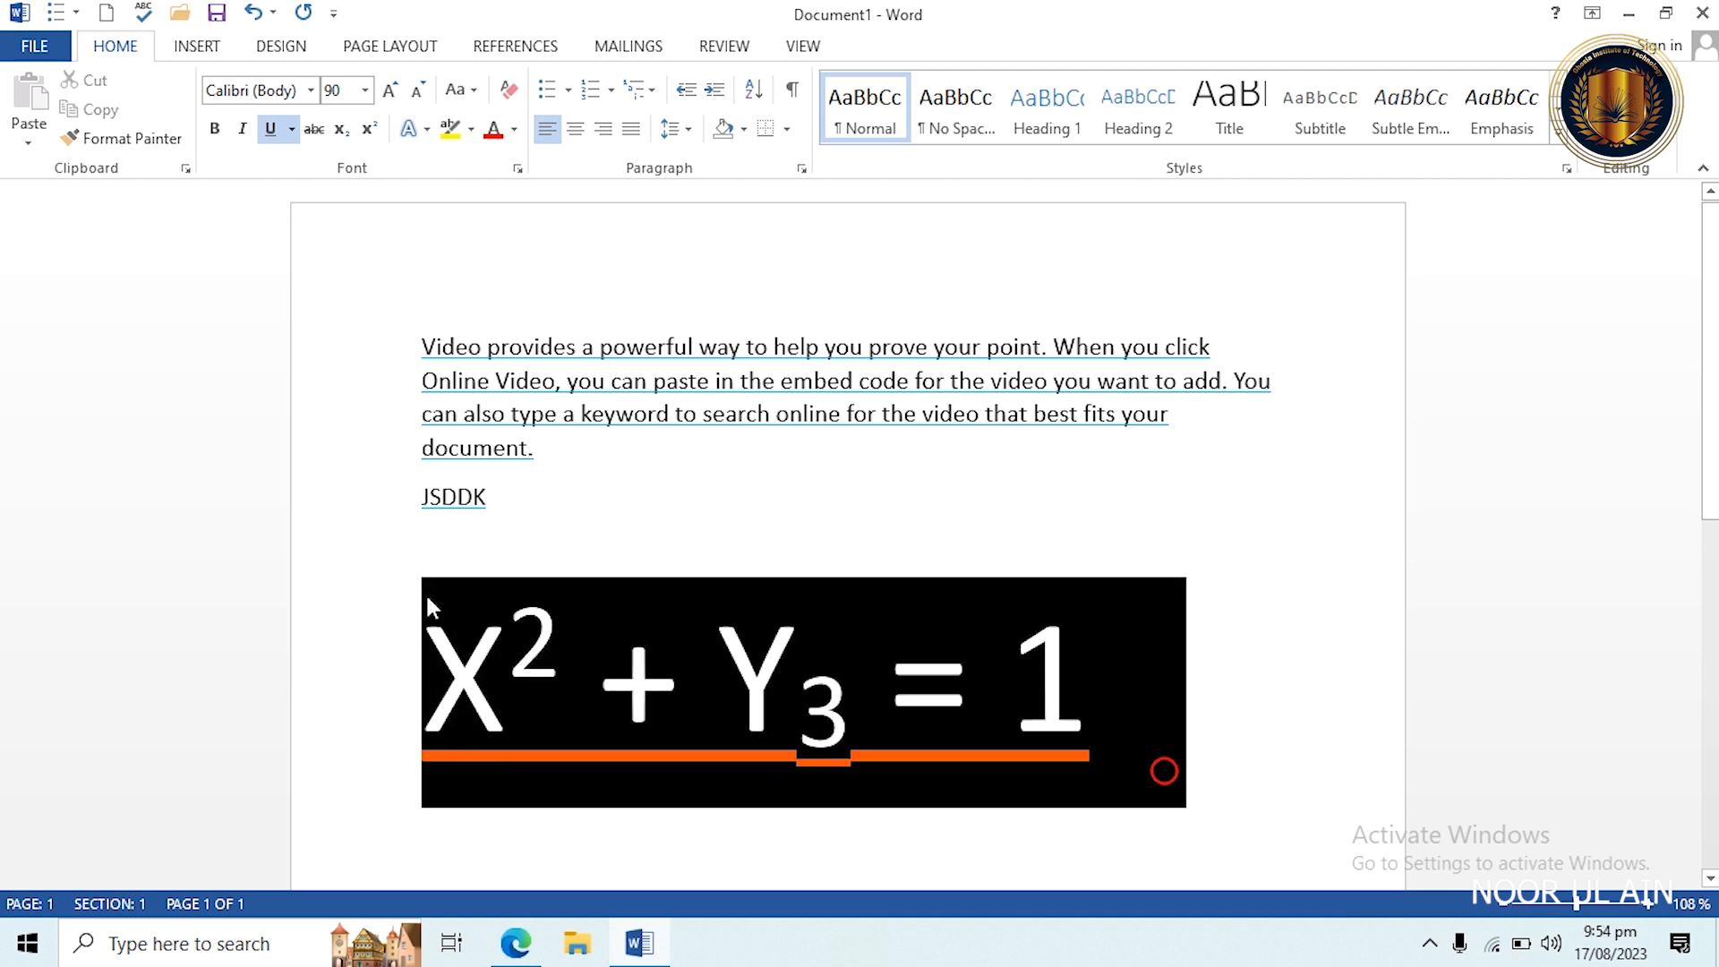
left_click(274, 133)
left_click(790, 535)
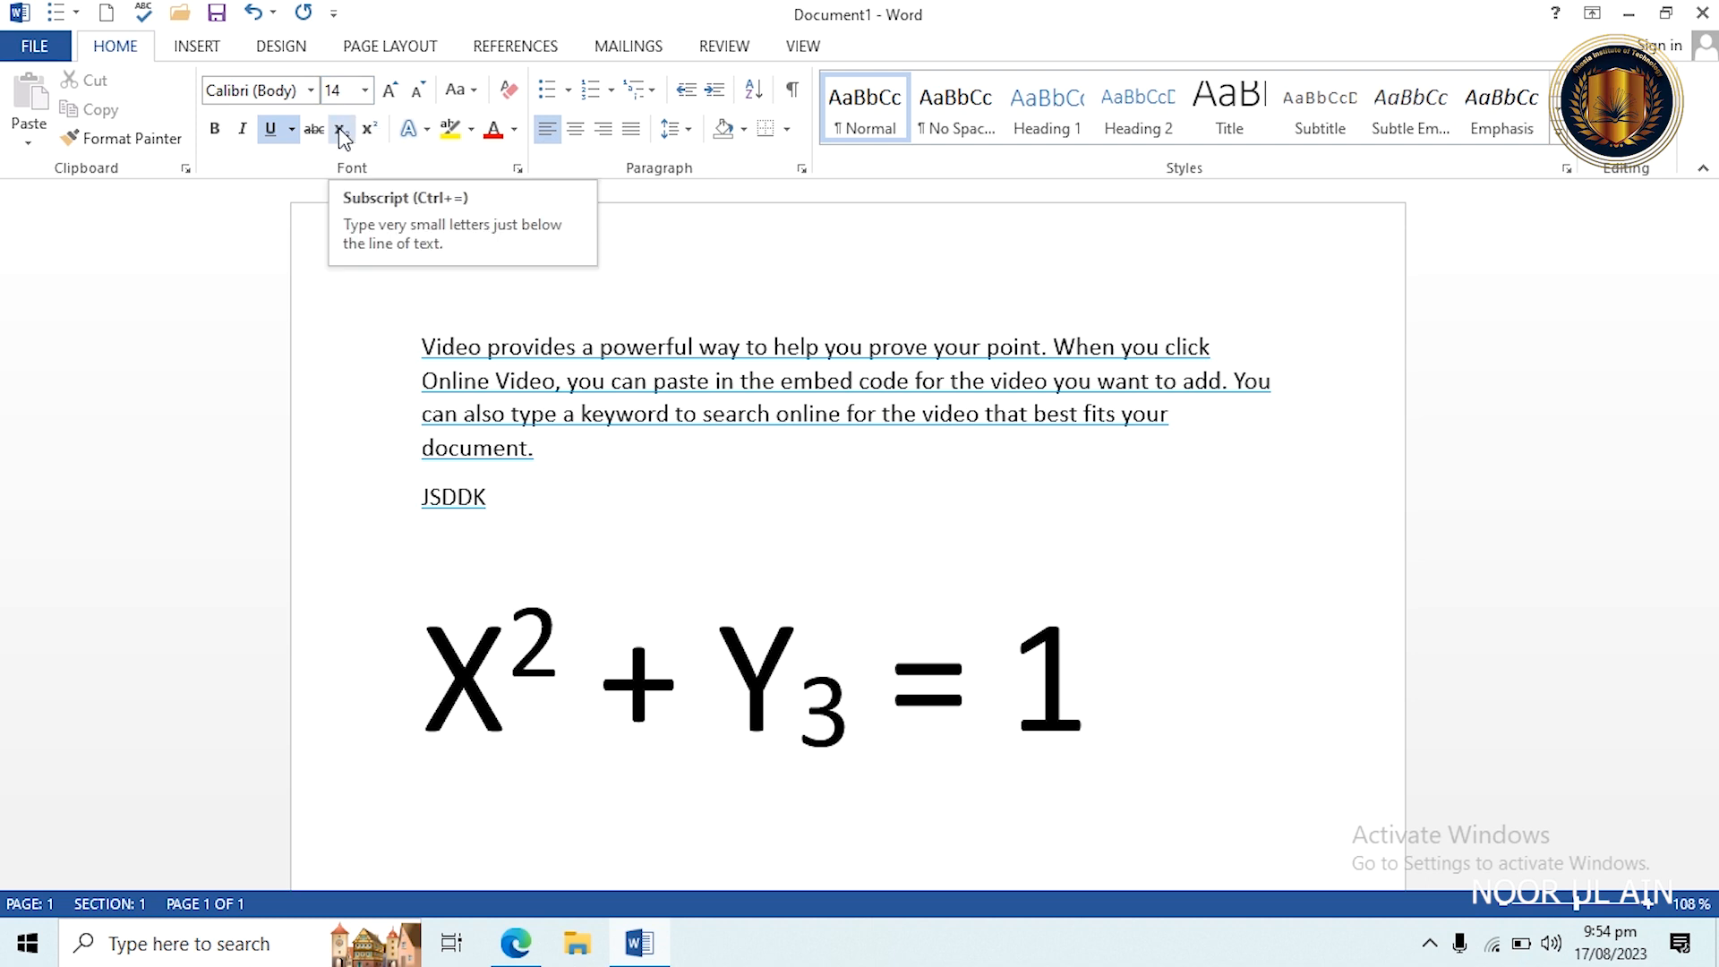
Write S23 – R45 on a new line below the equation, with 23 as subscript and 45 as superscript.
left_click(1116, 714)
key("Return")
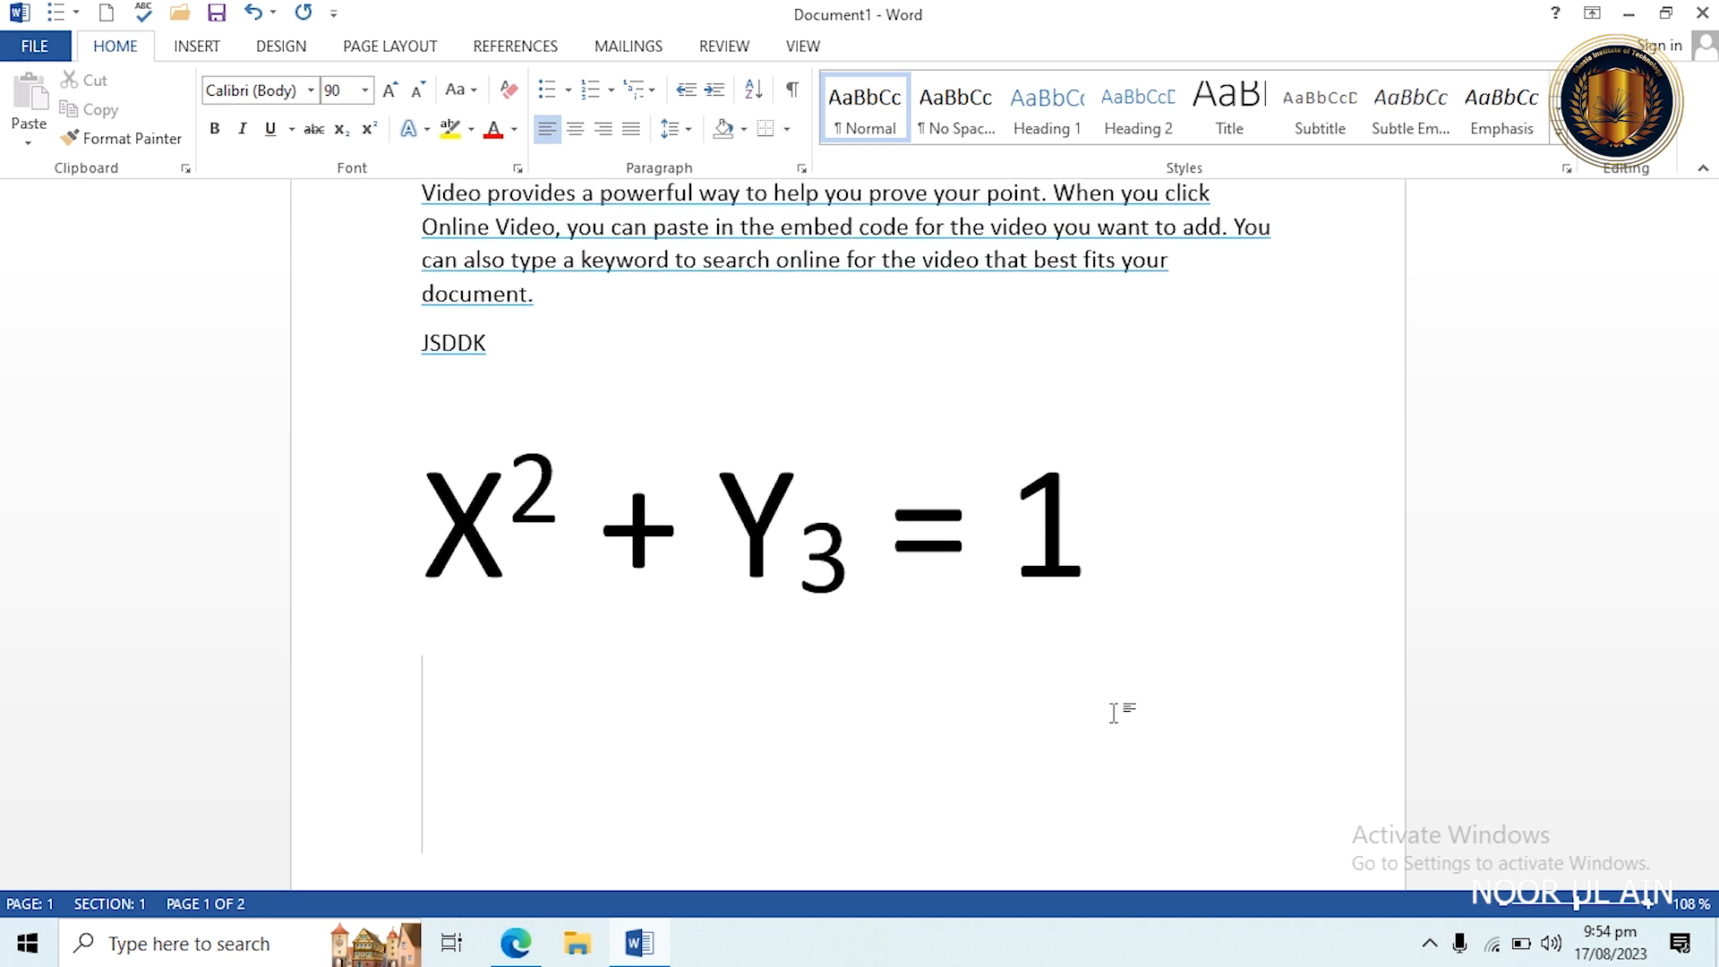
type("S")
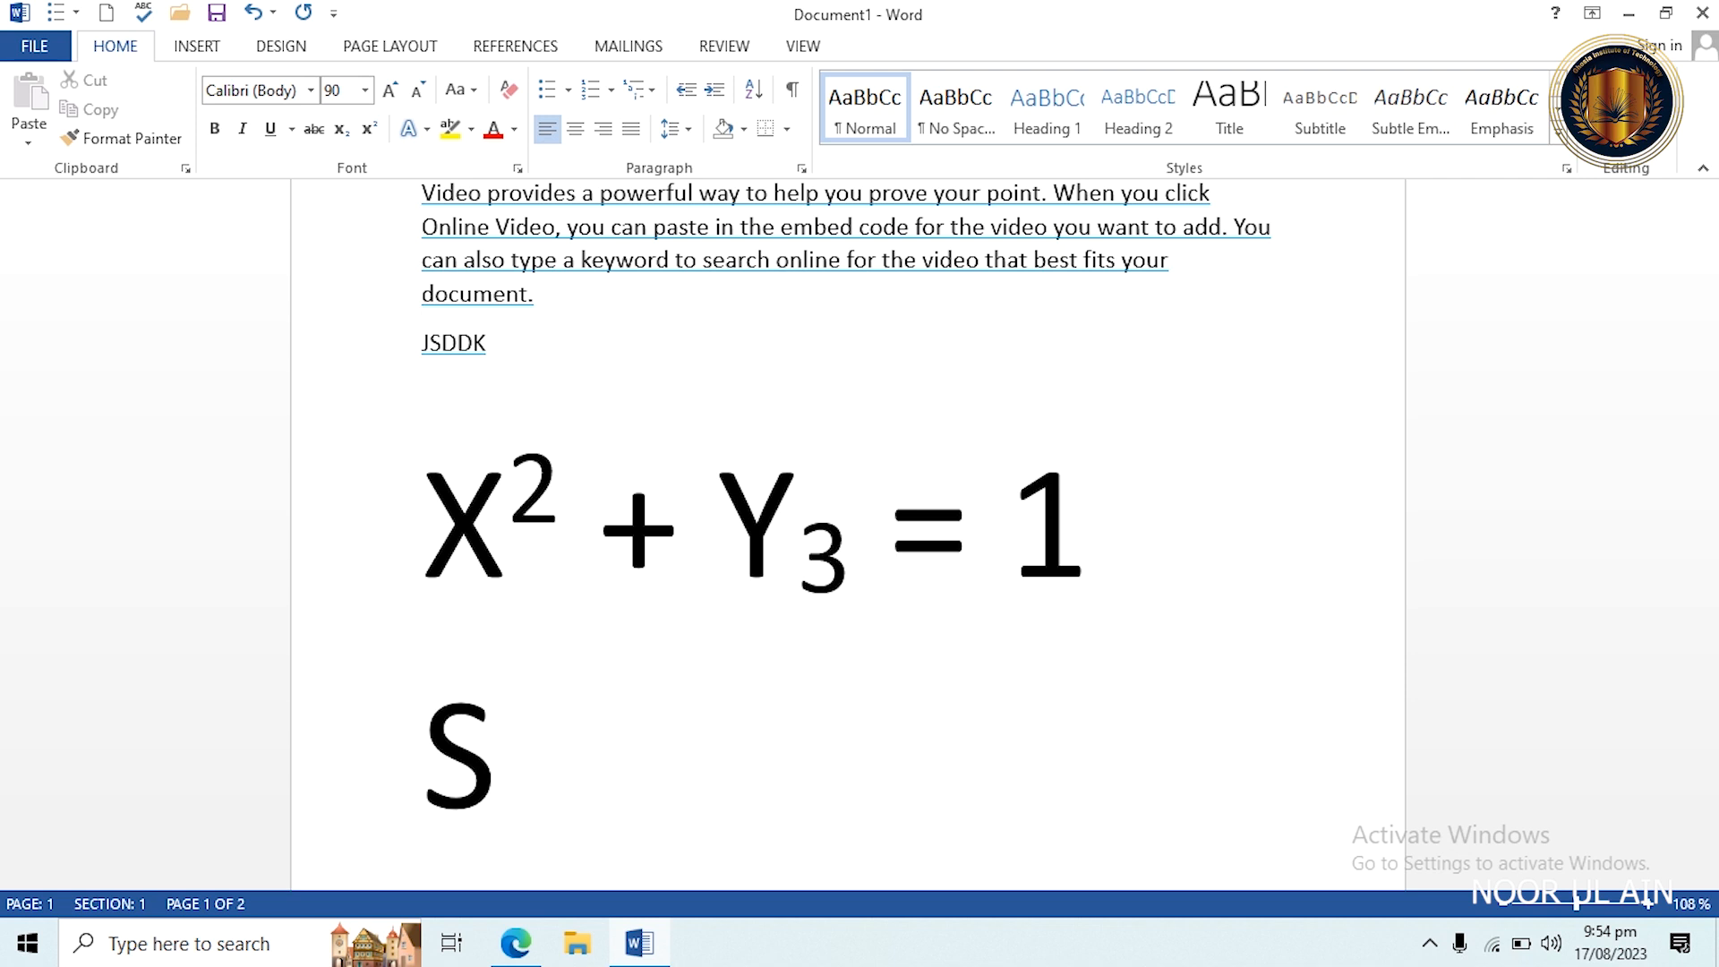
key("ctrl+equal")
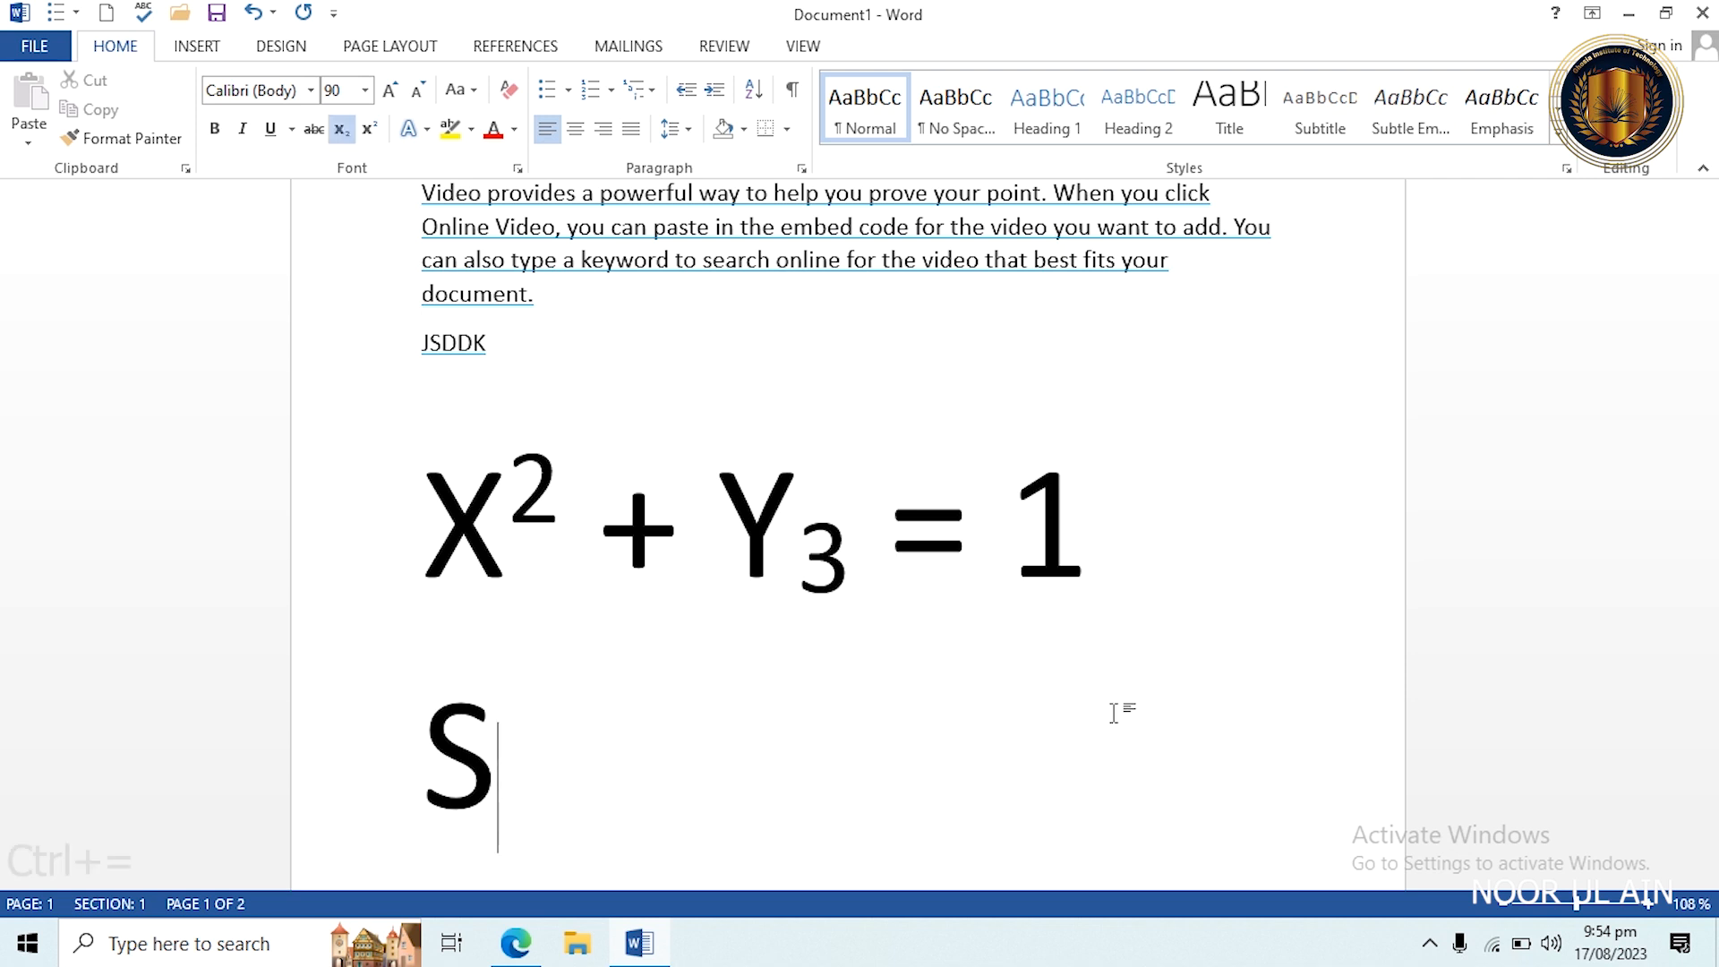
type("23")
key("ctrl+equal")
type("- ")
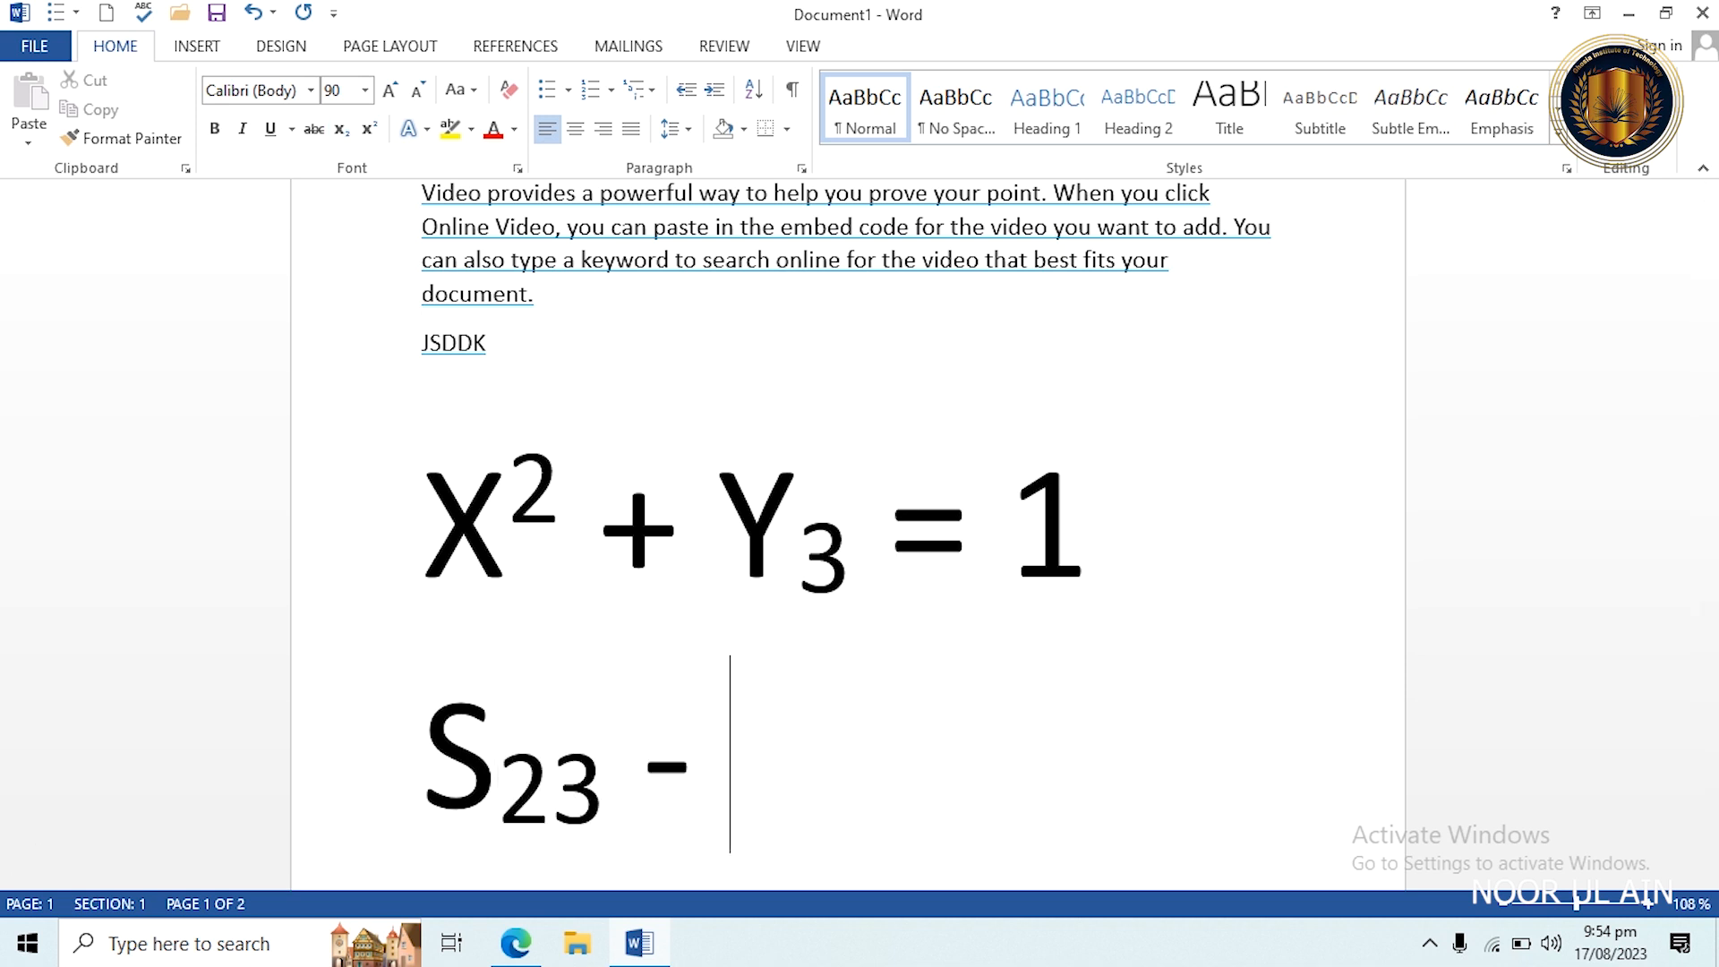
type("R")
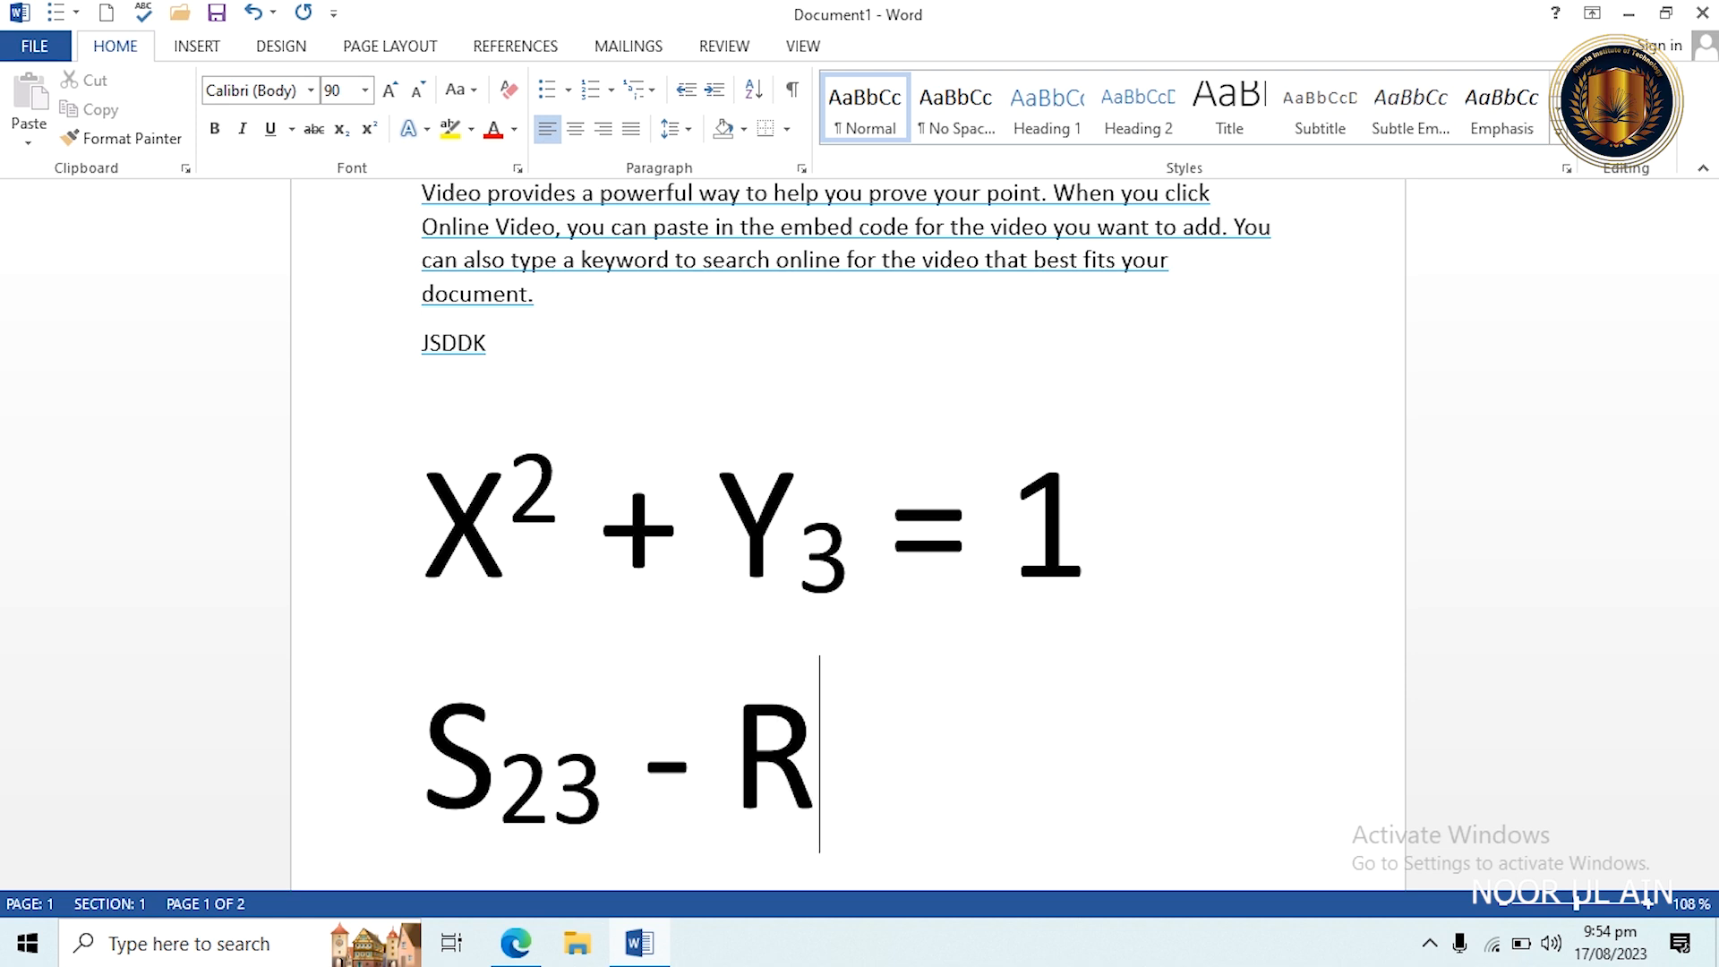
key("ctrl+shift+equal")
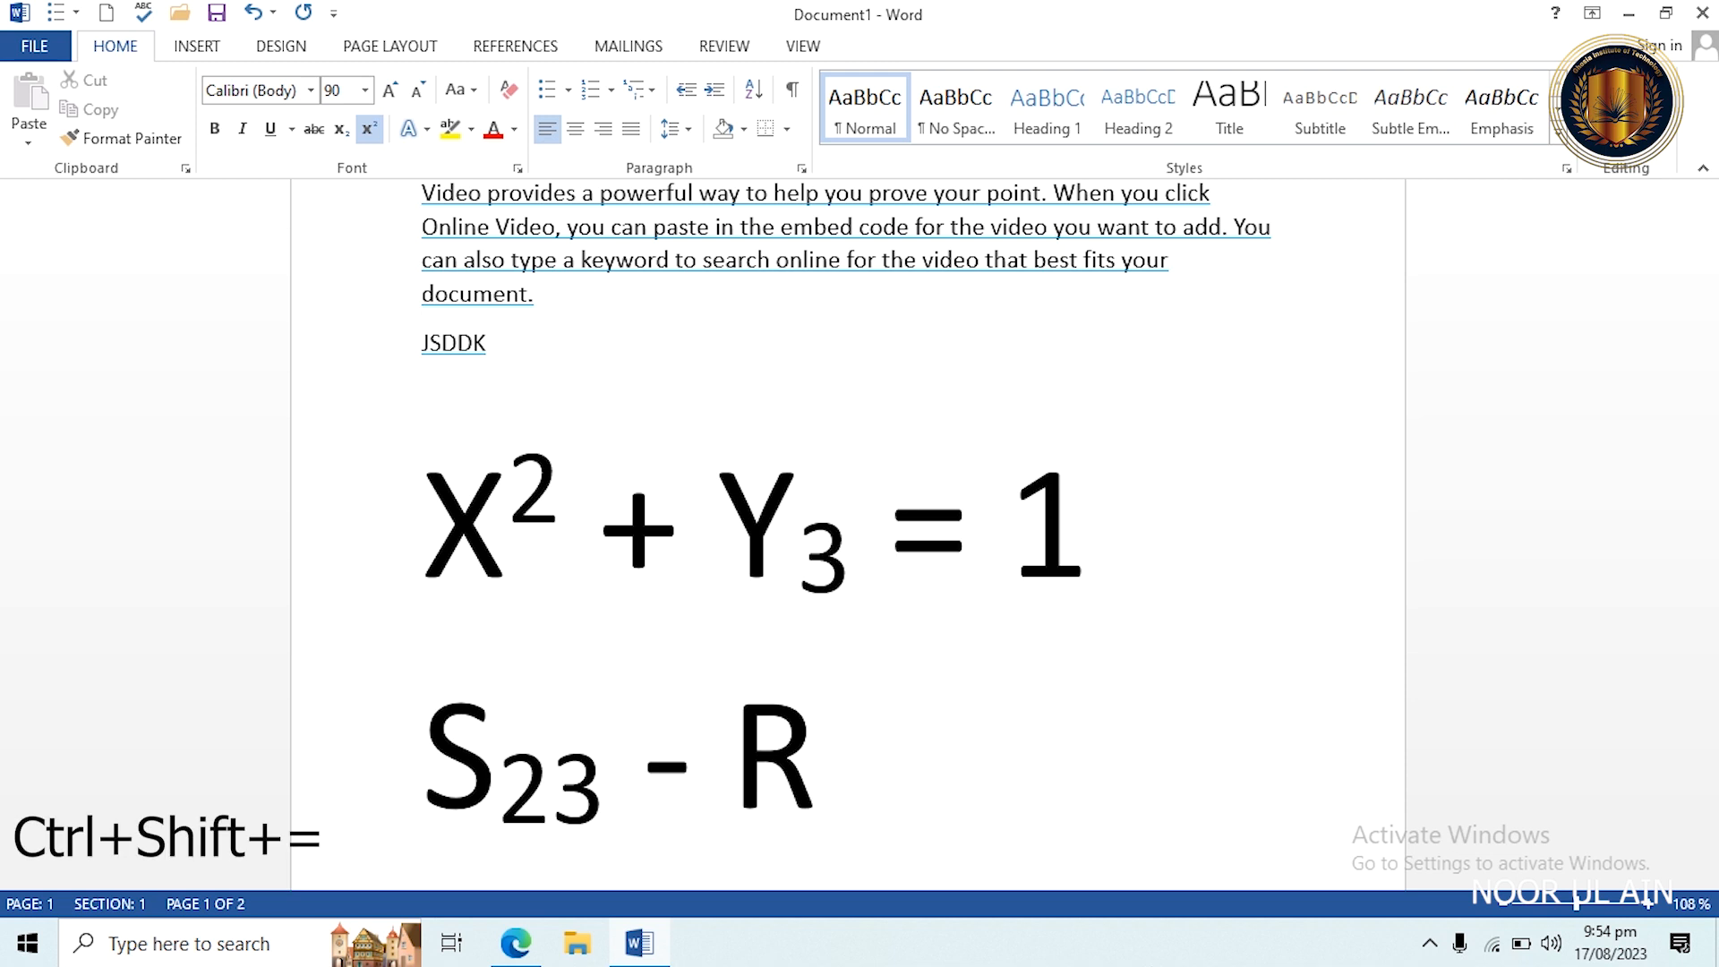
type("45")
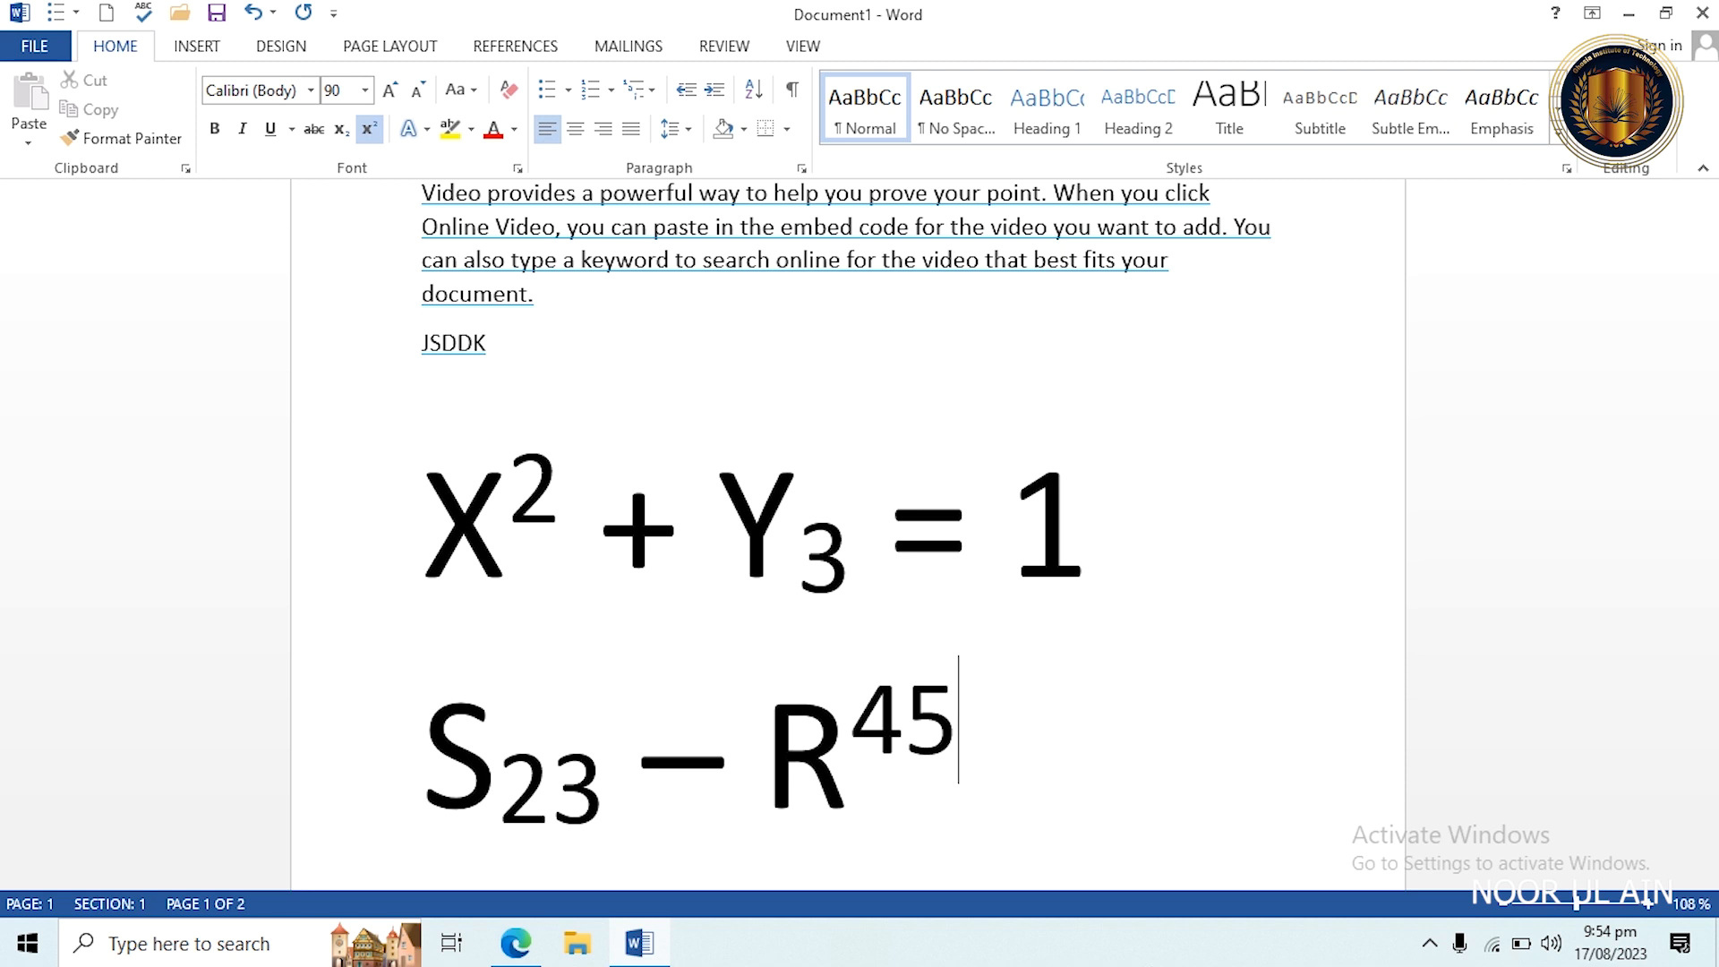
key("ctrl+shift+equal")
Delete the entire content of the document.
key("ctrl+a")
key("Delete")
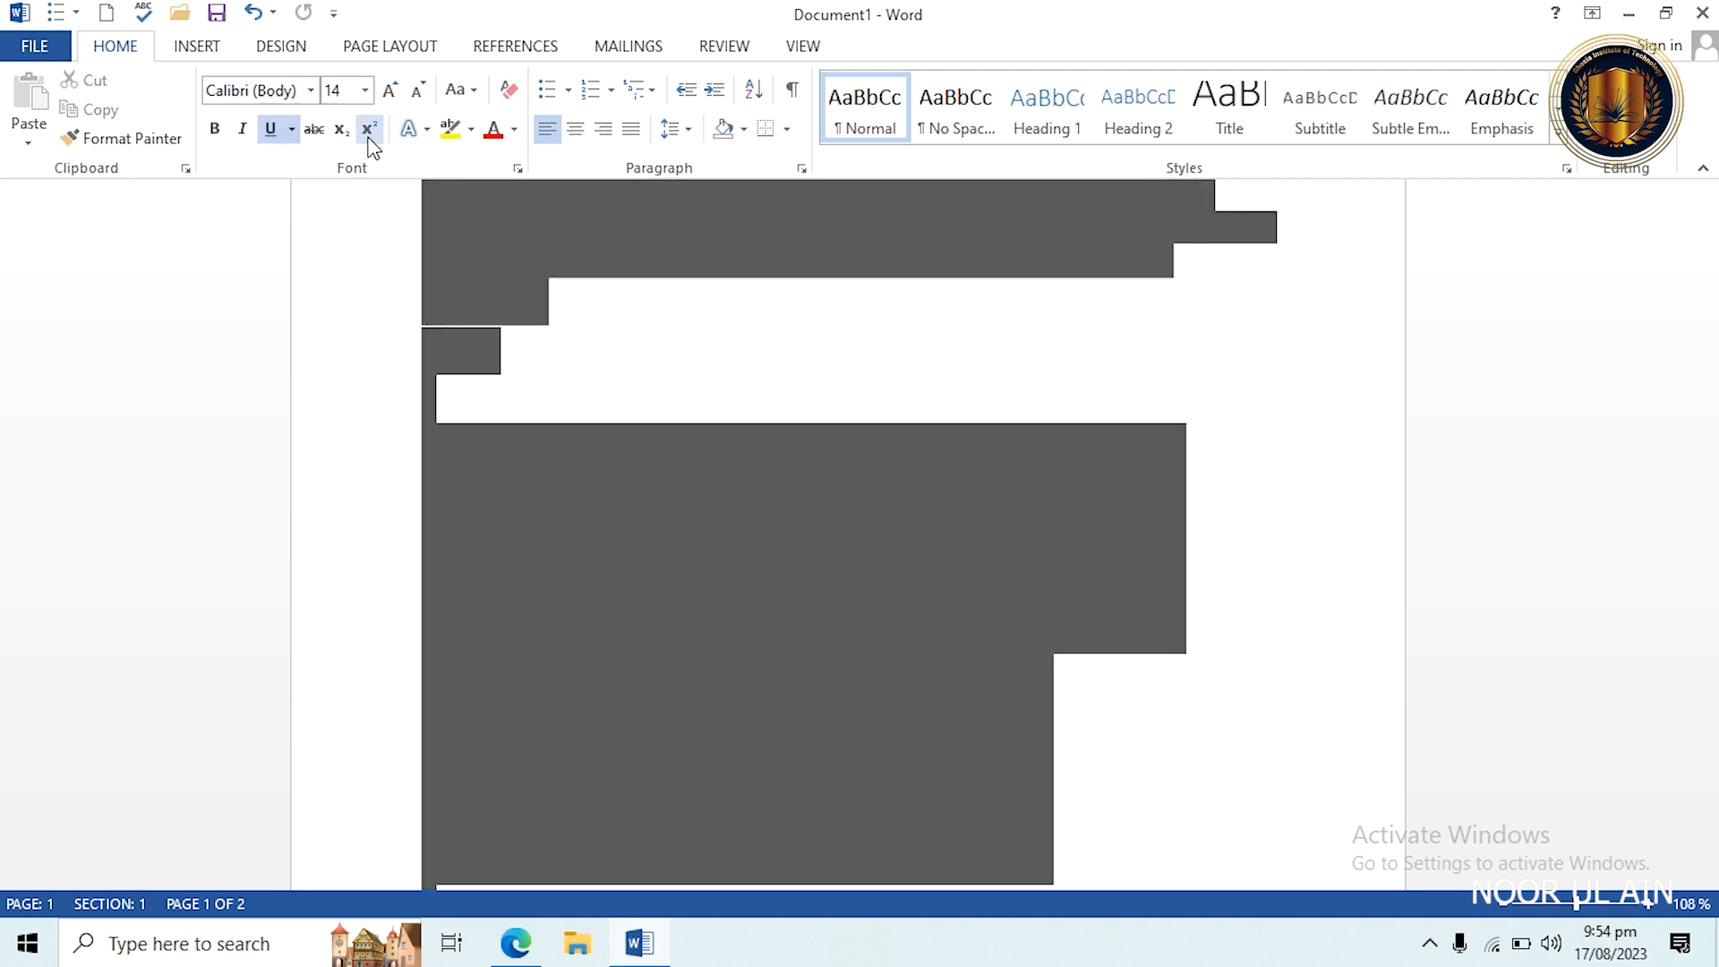
scroll(1705, 438, "up", 2)
Enter =RA on the empty page and set its underline to None.
type("=RA")
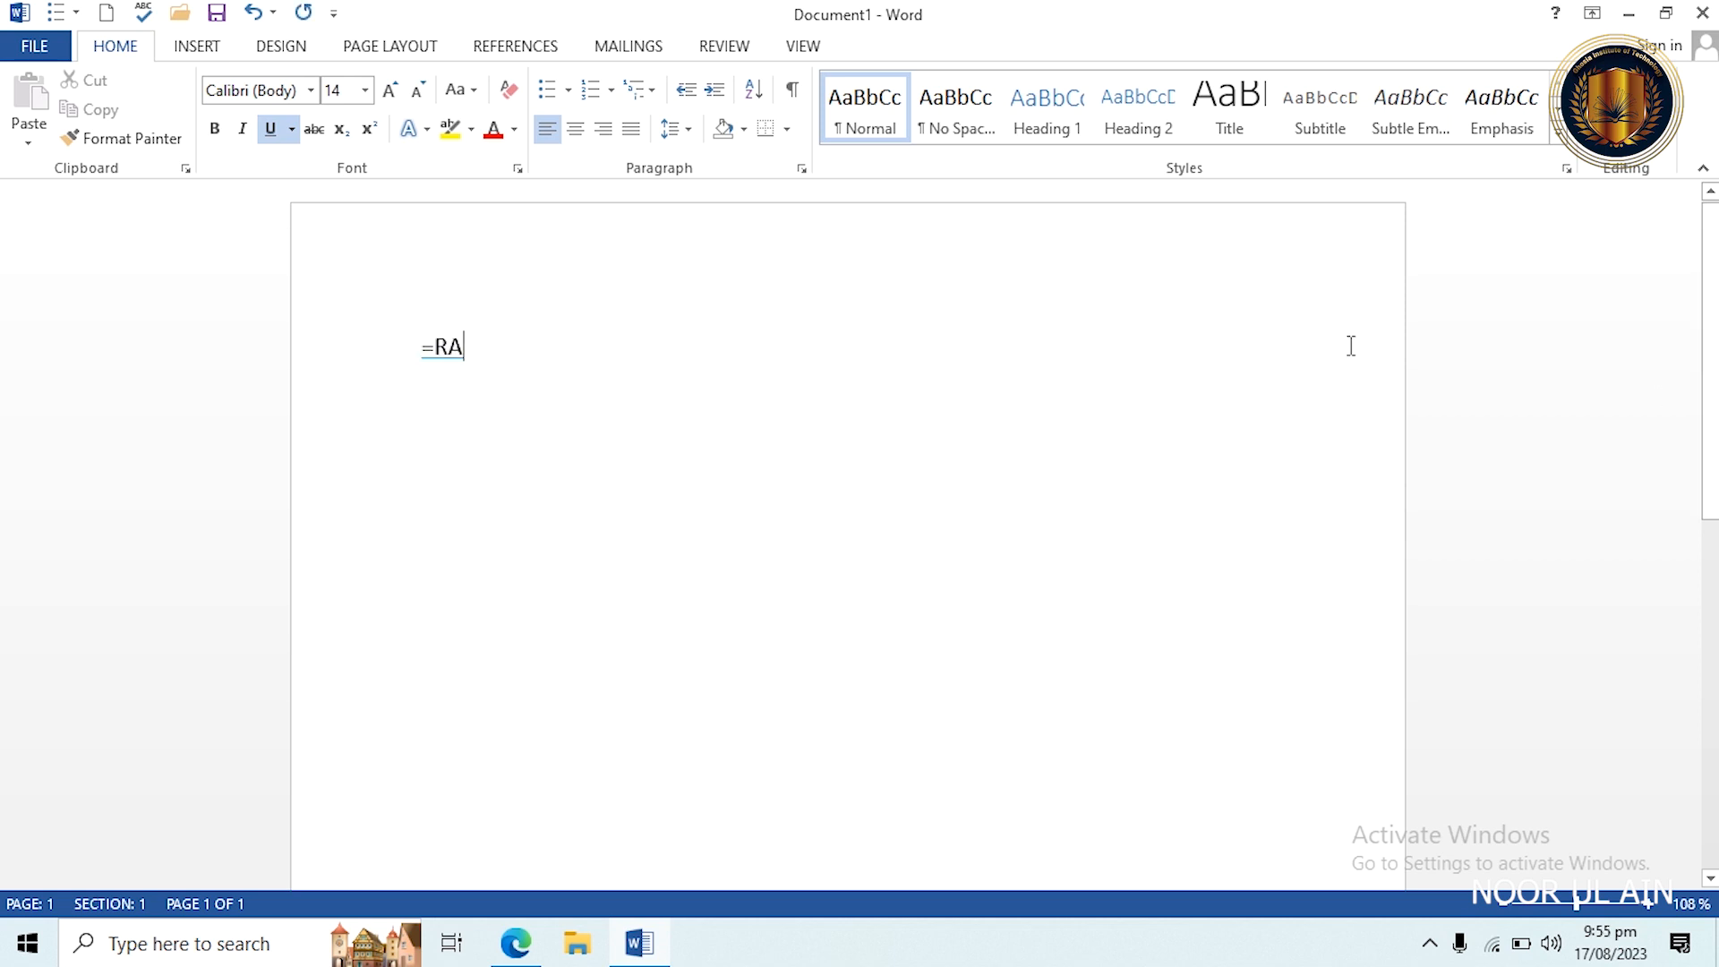
left_click_drag(466, 357, 318, 360)
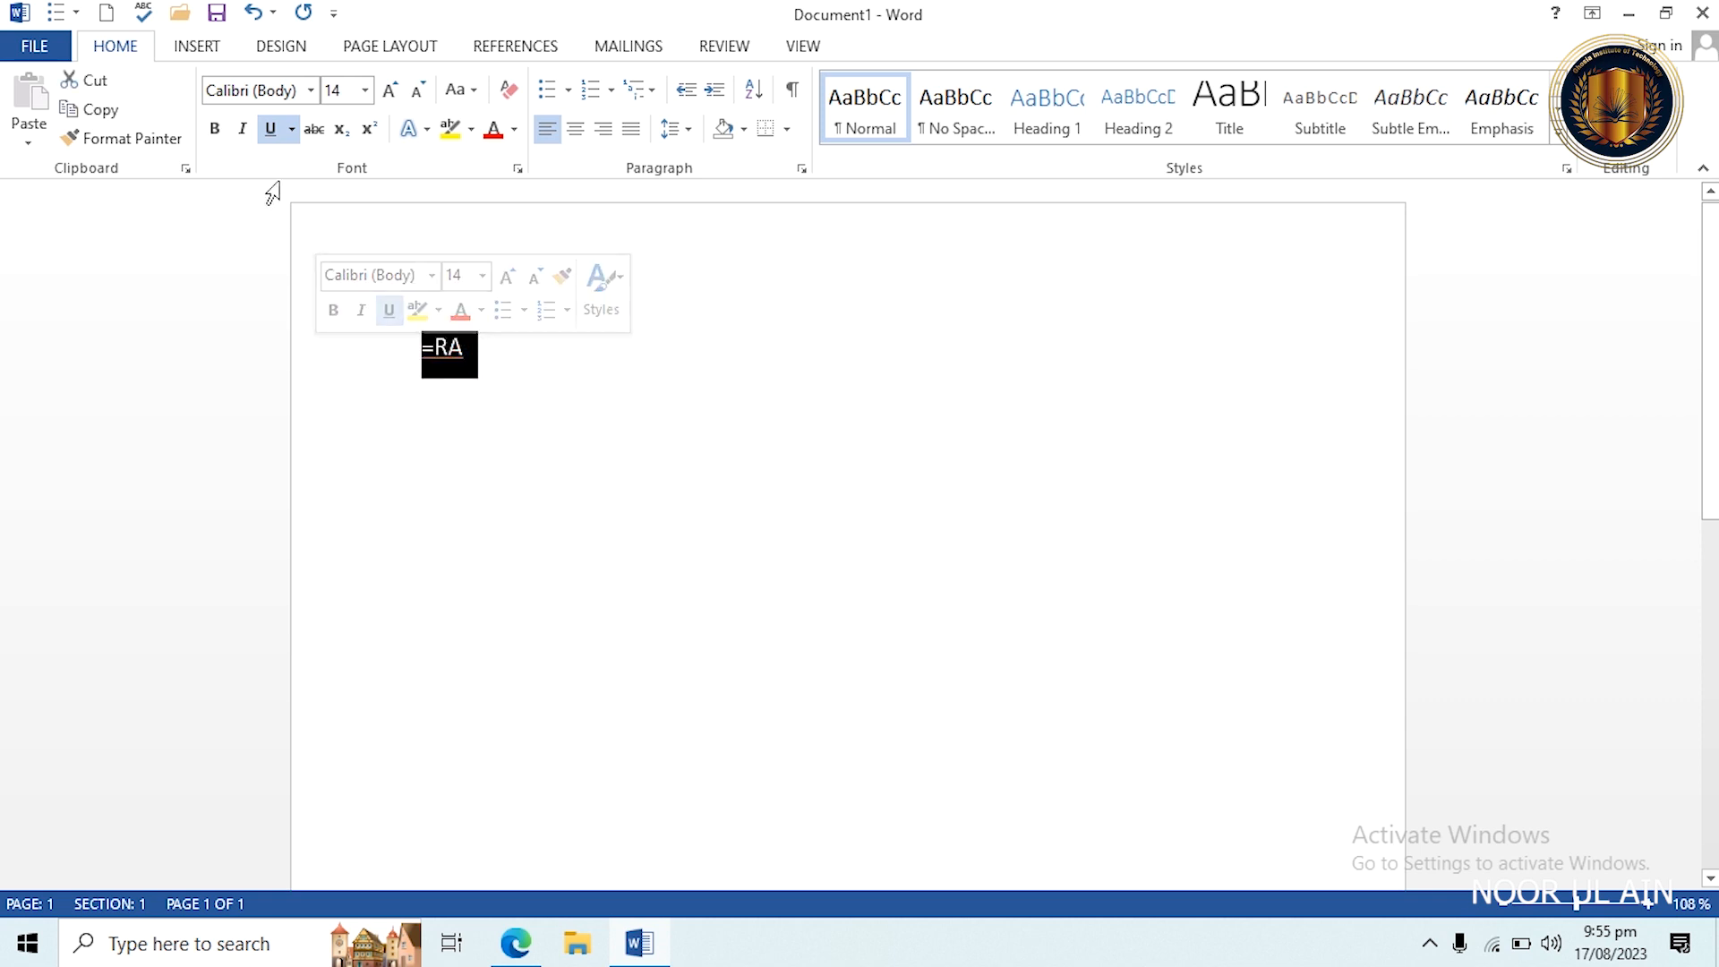
left_click(289, 130)
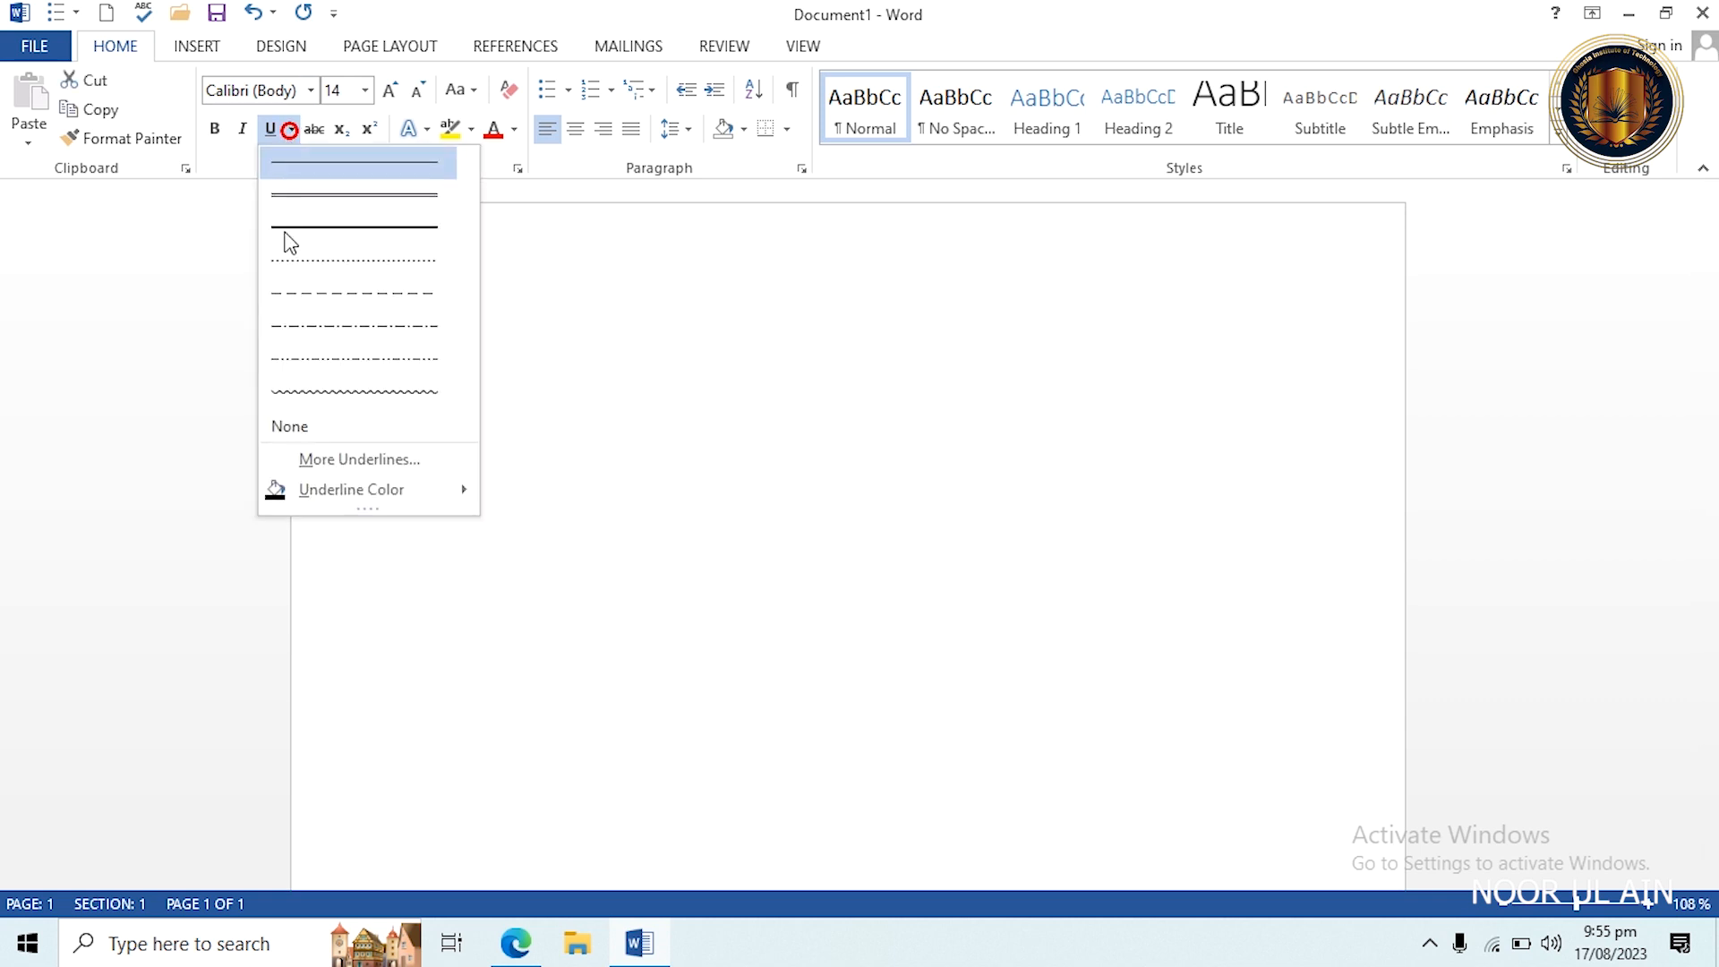
left_click(290, 426)
left_click(501, 353)
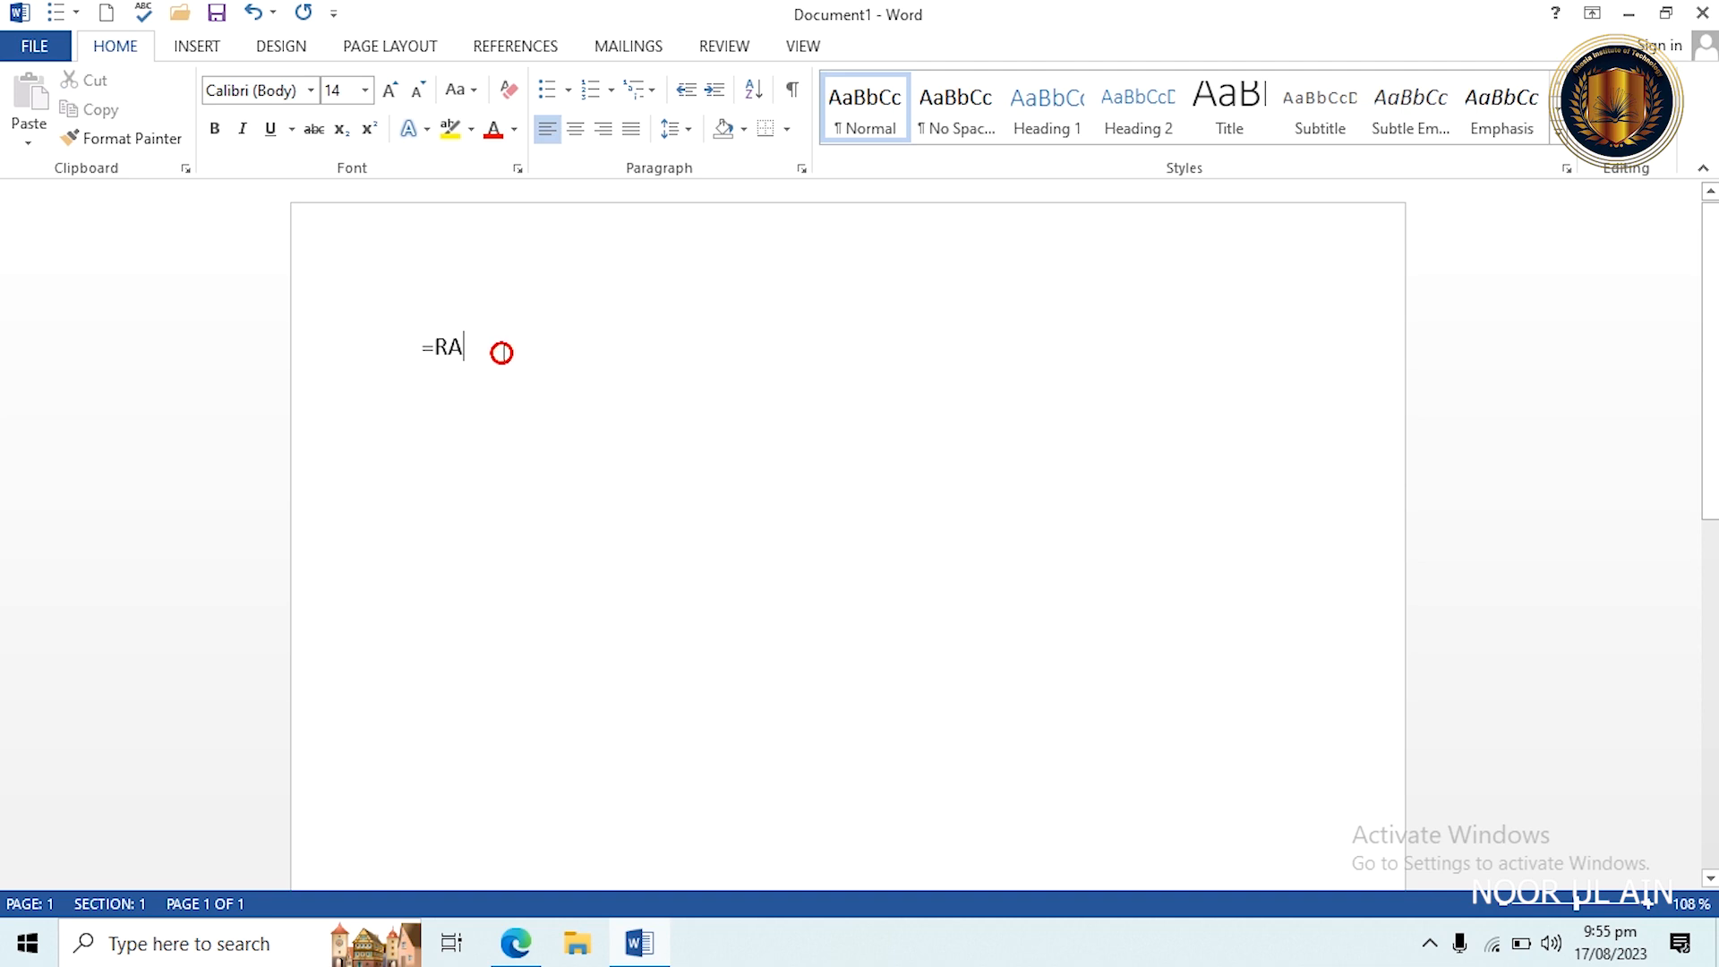
Complete the formula as =rand() and generate the sample paragraphs without underline.
key("BackSpace")
key("BackSpace")
type("rand()")
key("Return")
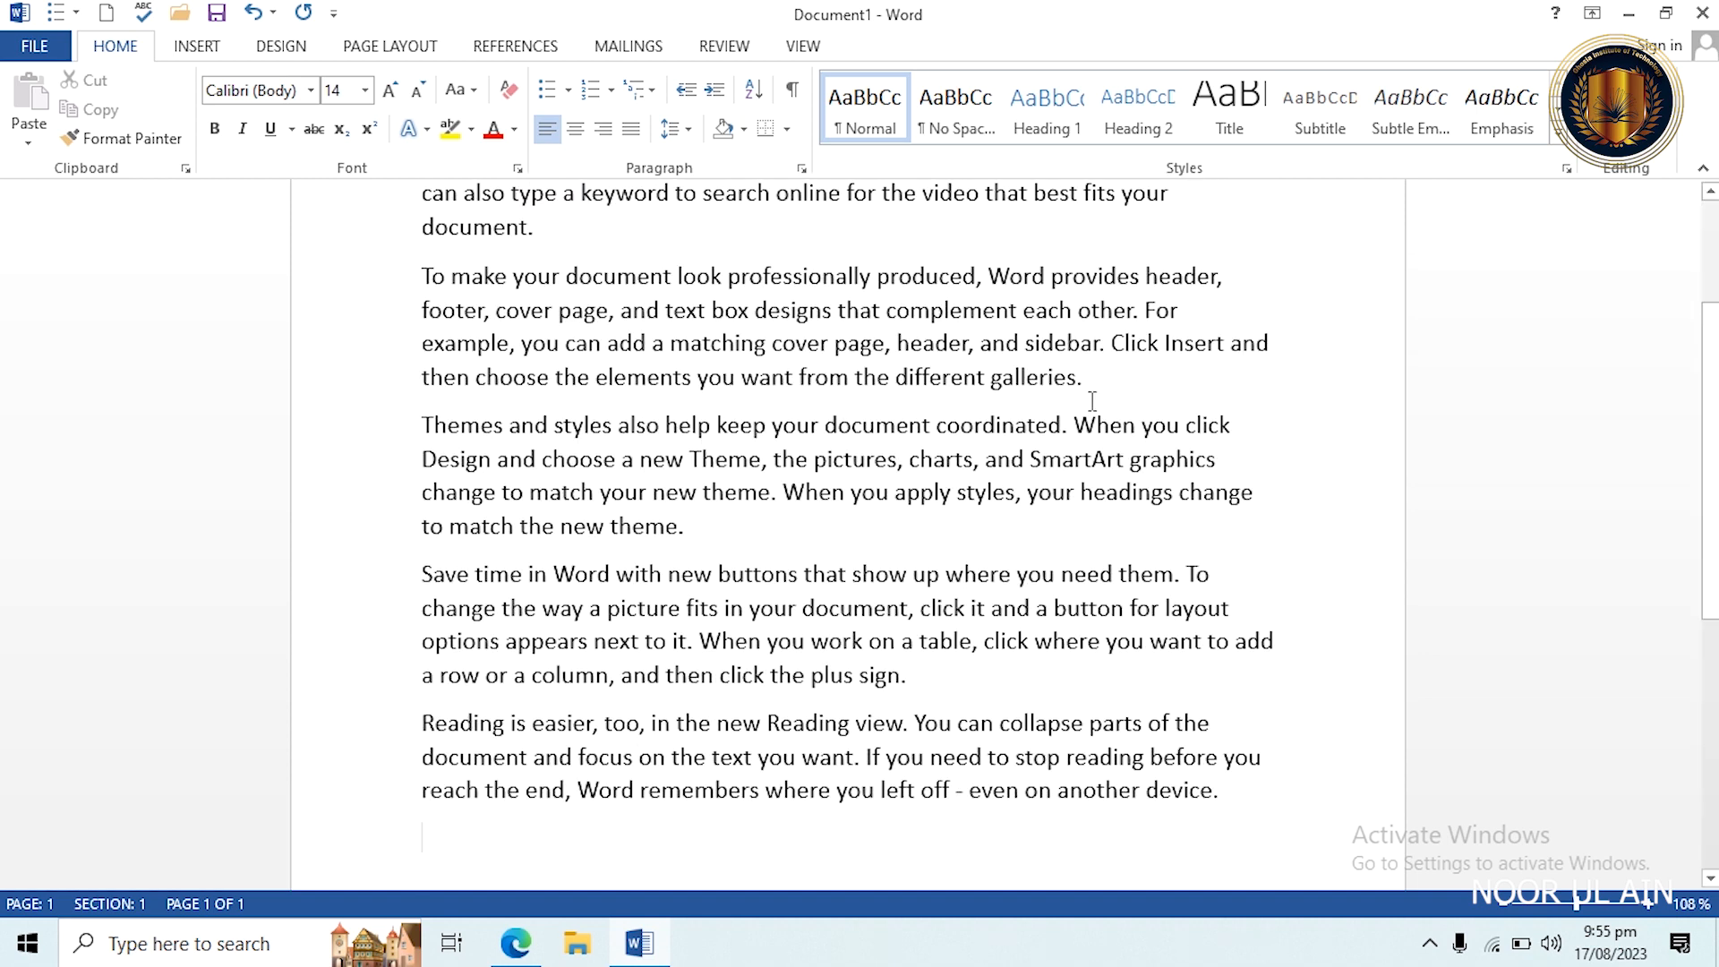
Add the headings Computer, Hardware and Software on their own lines above the first, second and third paragraphs.
scroll(915, 445, "up", 3)
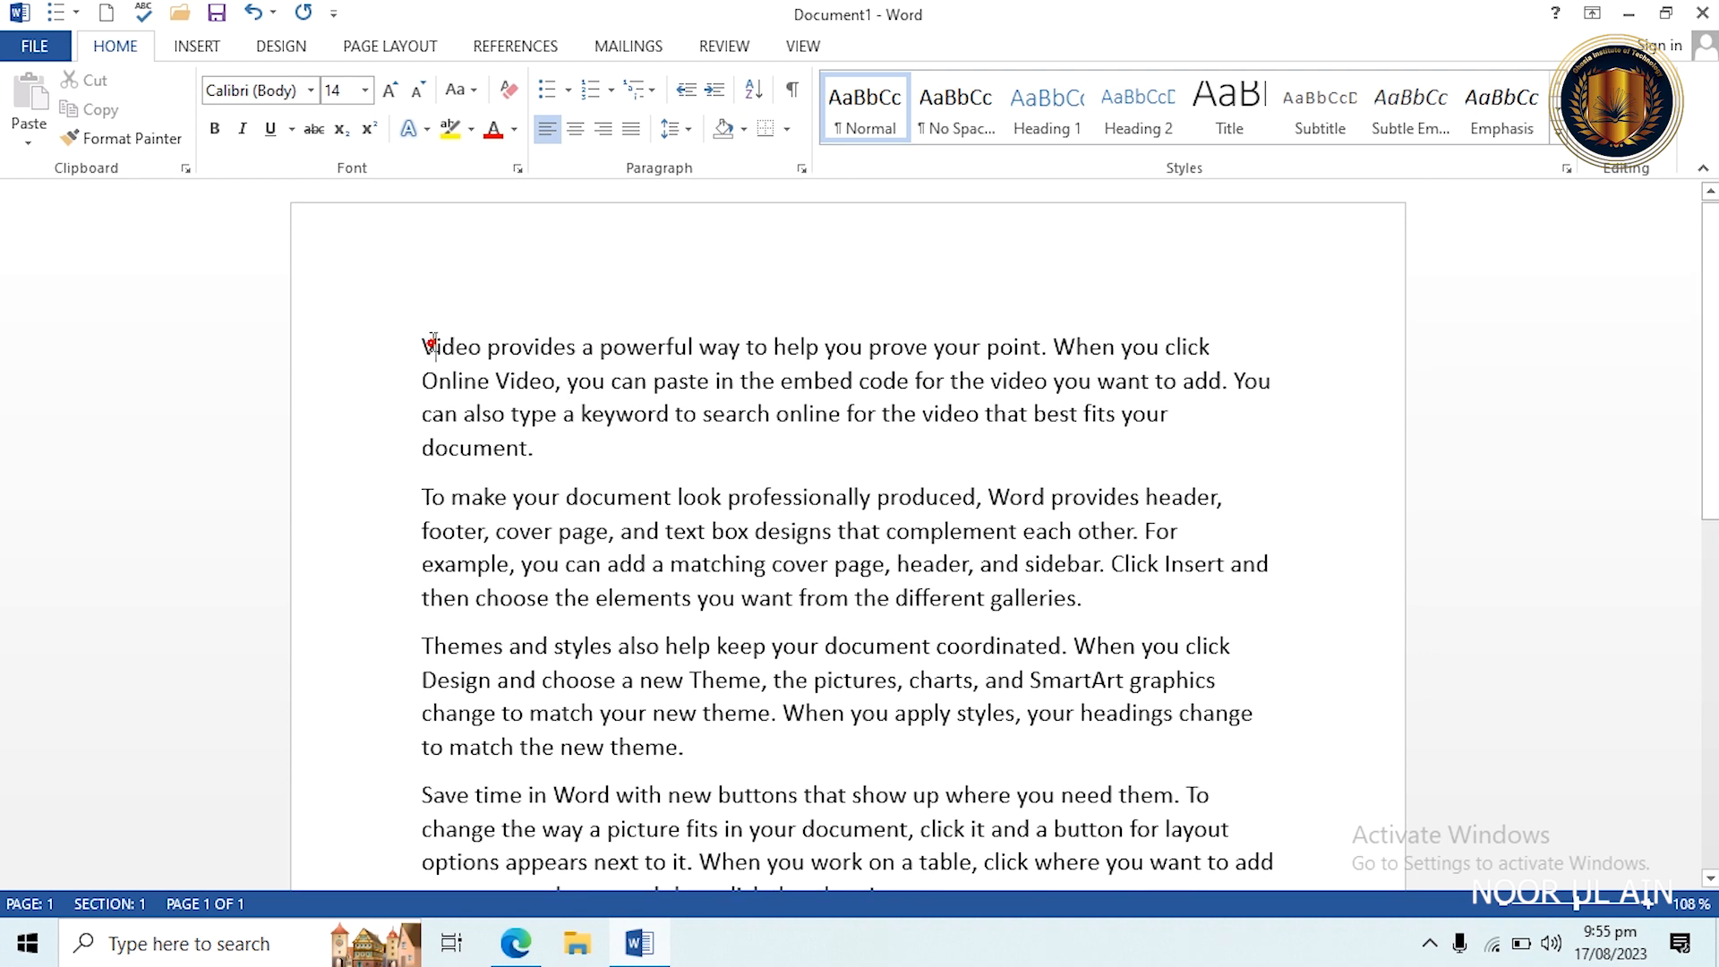
scroll(433, 341, "up", 1)
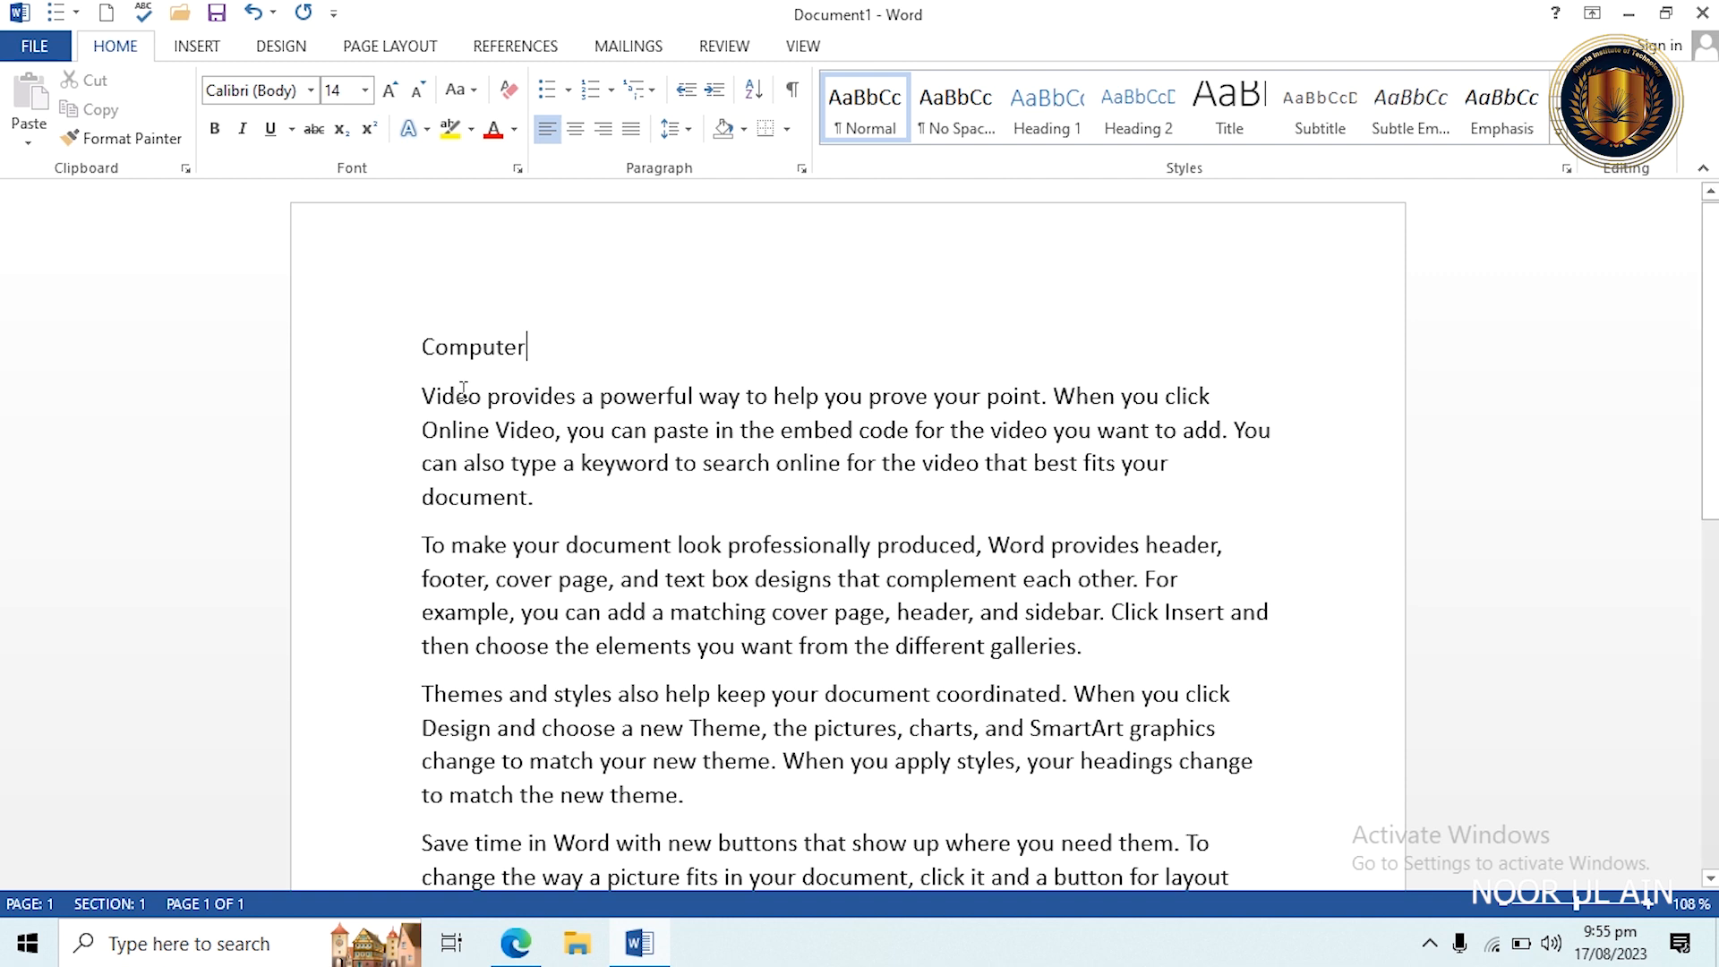
left_click(552, 502)
key("Return")
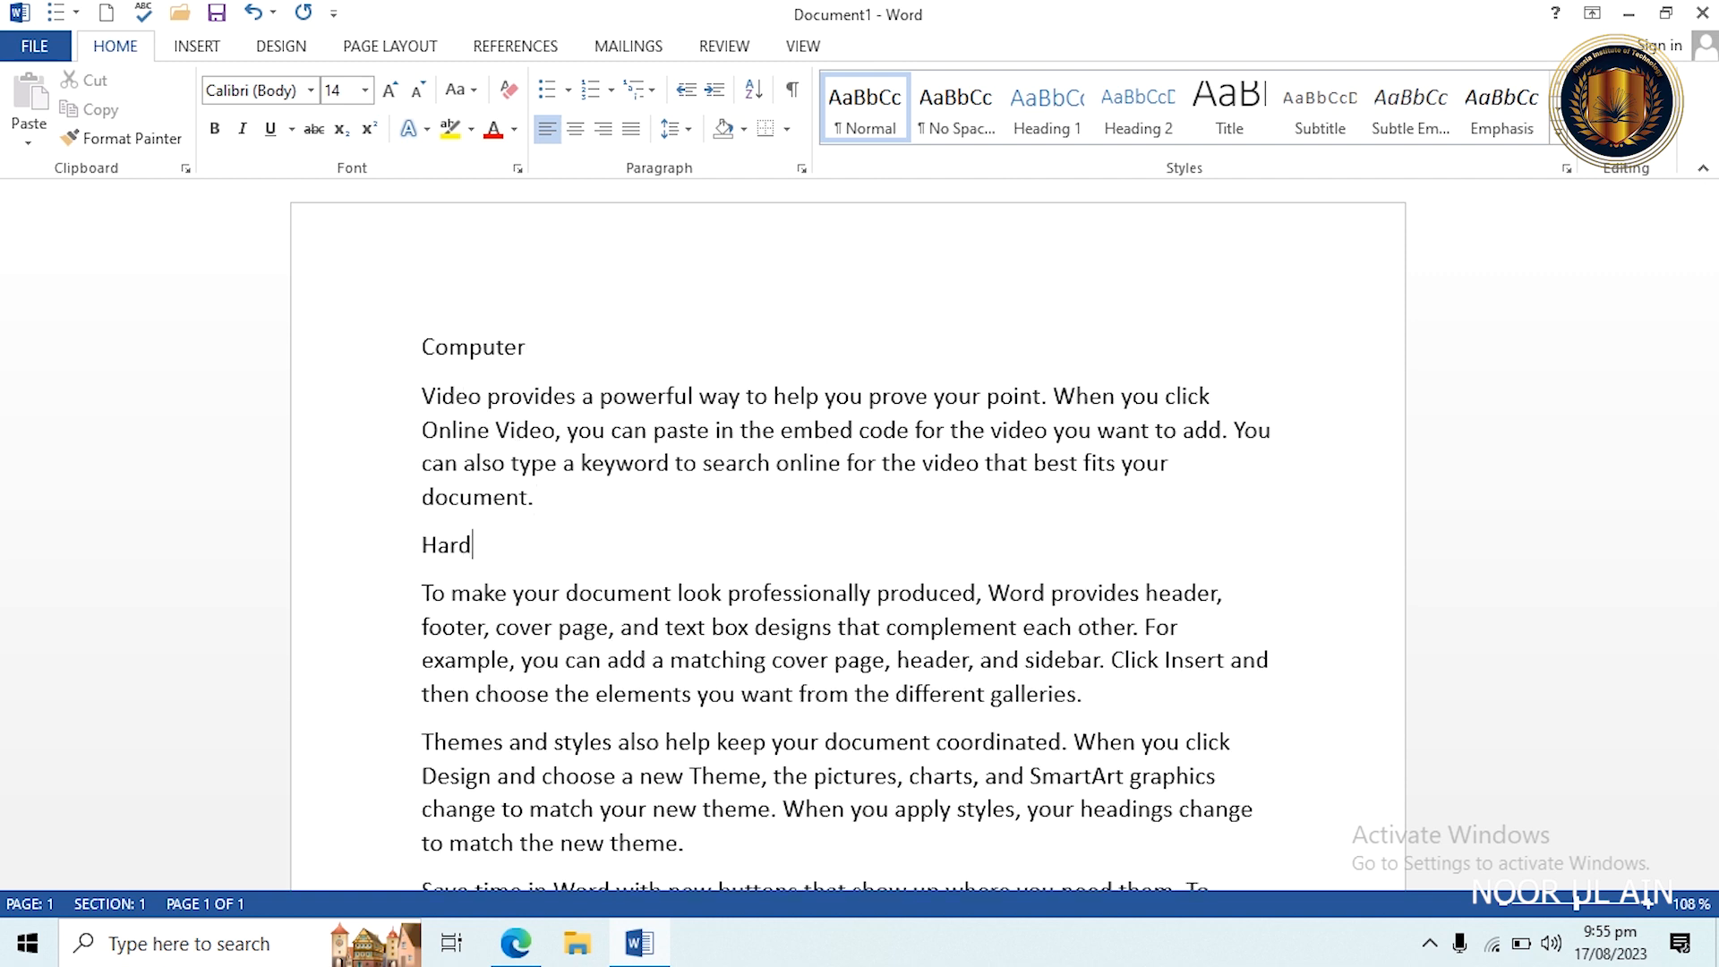
left_click(1090, 705)
key("Return")
type("So")
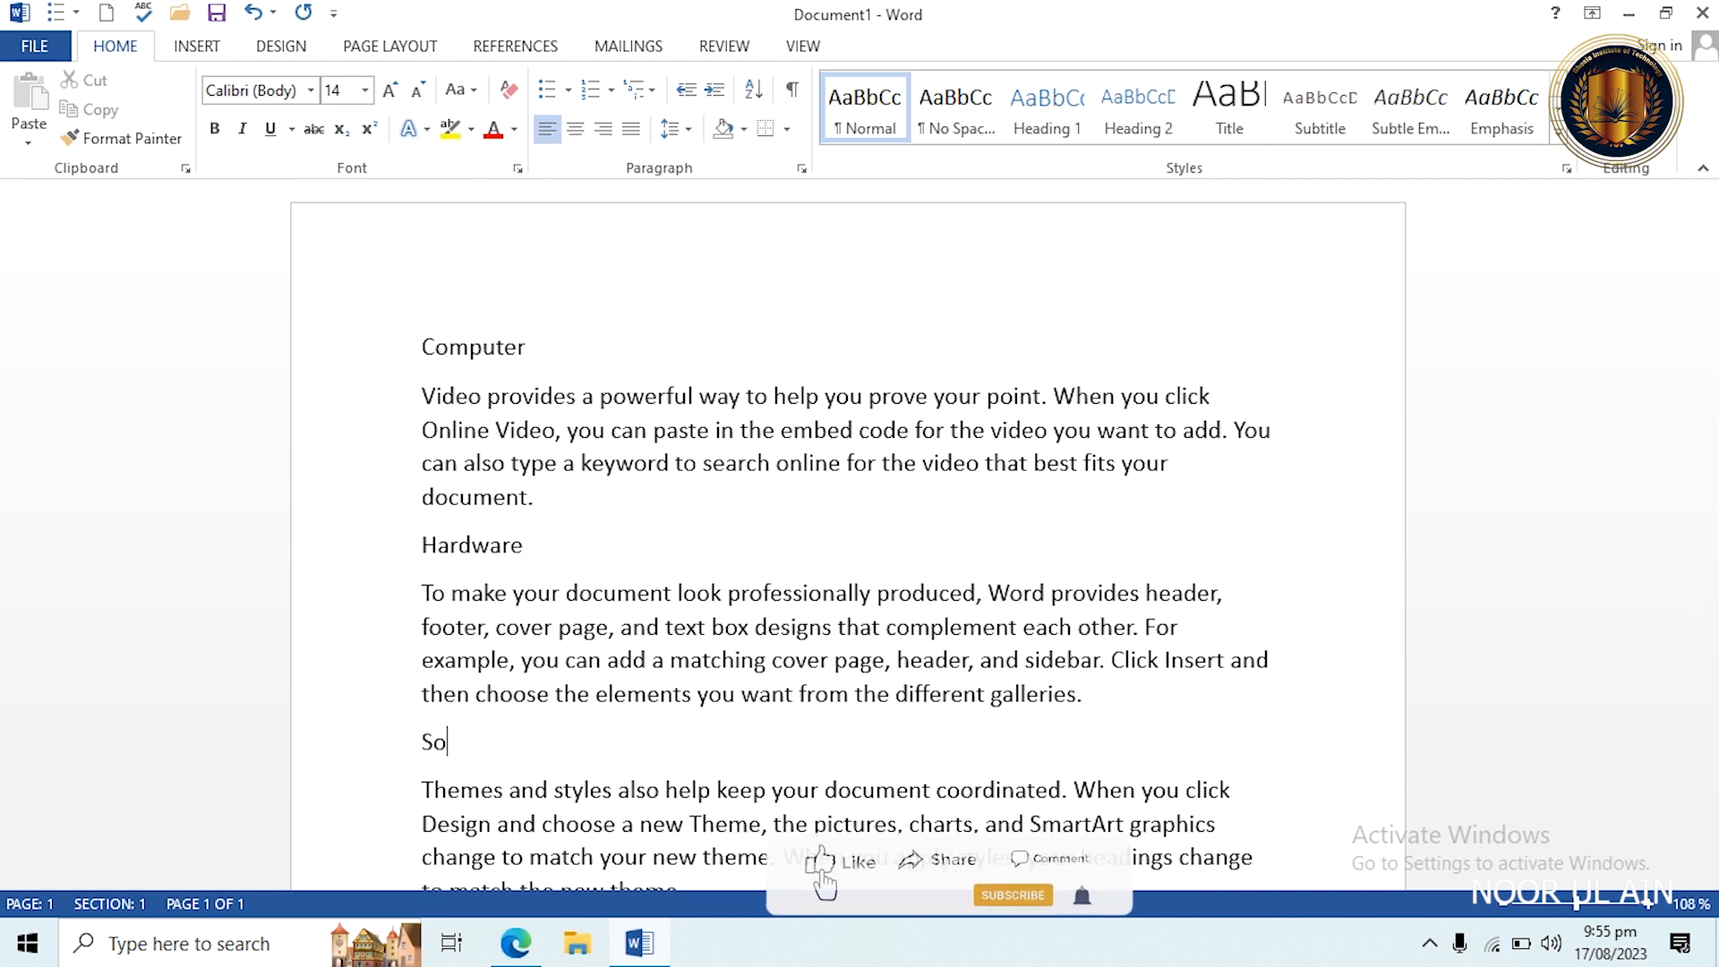
type("ftware")
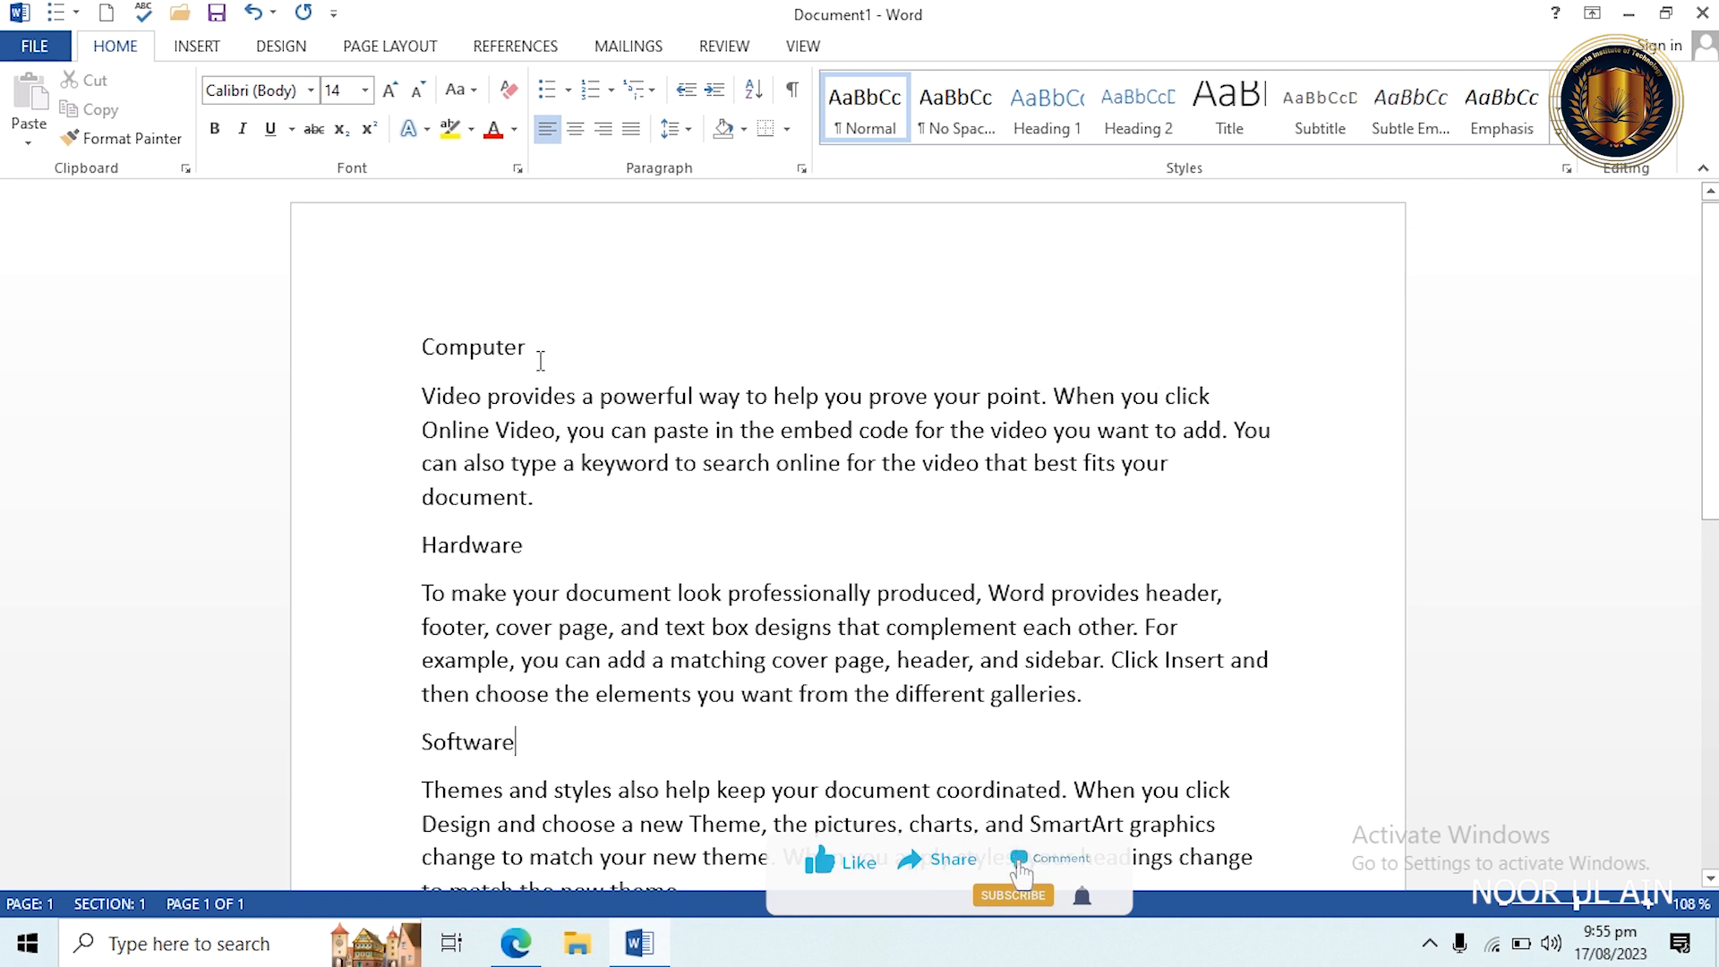
Apply the blue gradient text effect with reflection to the Computer heading and make it bold.
left_click_drag(541, 353, 415, 351)
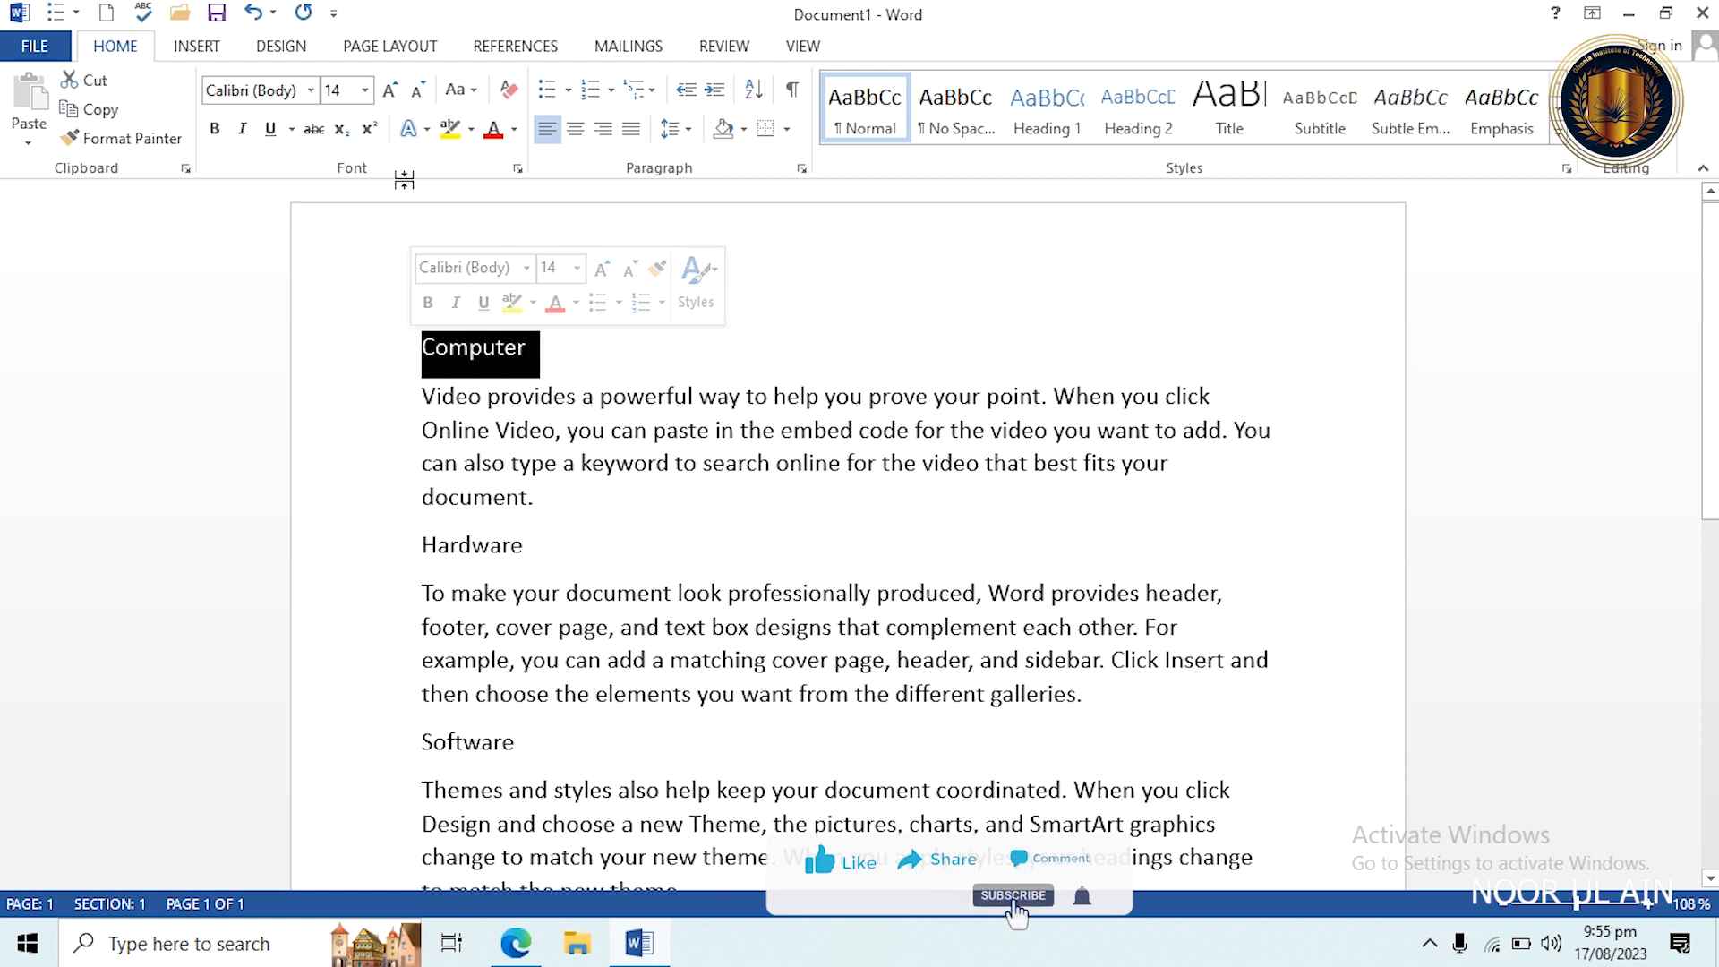
left_click(428, 130)
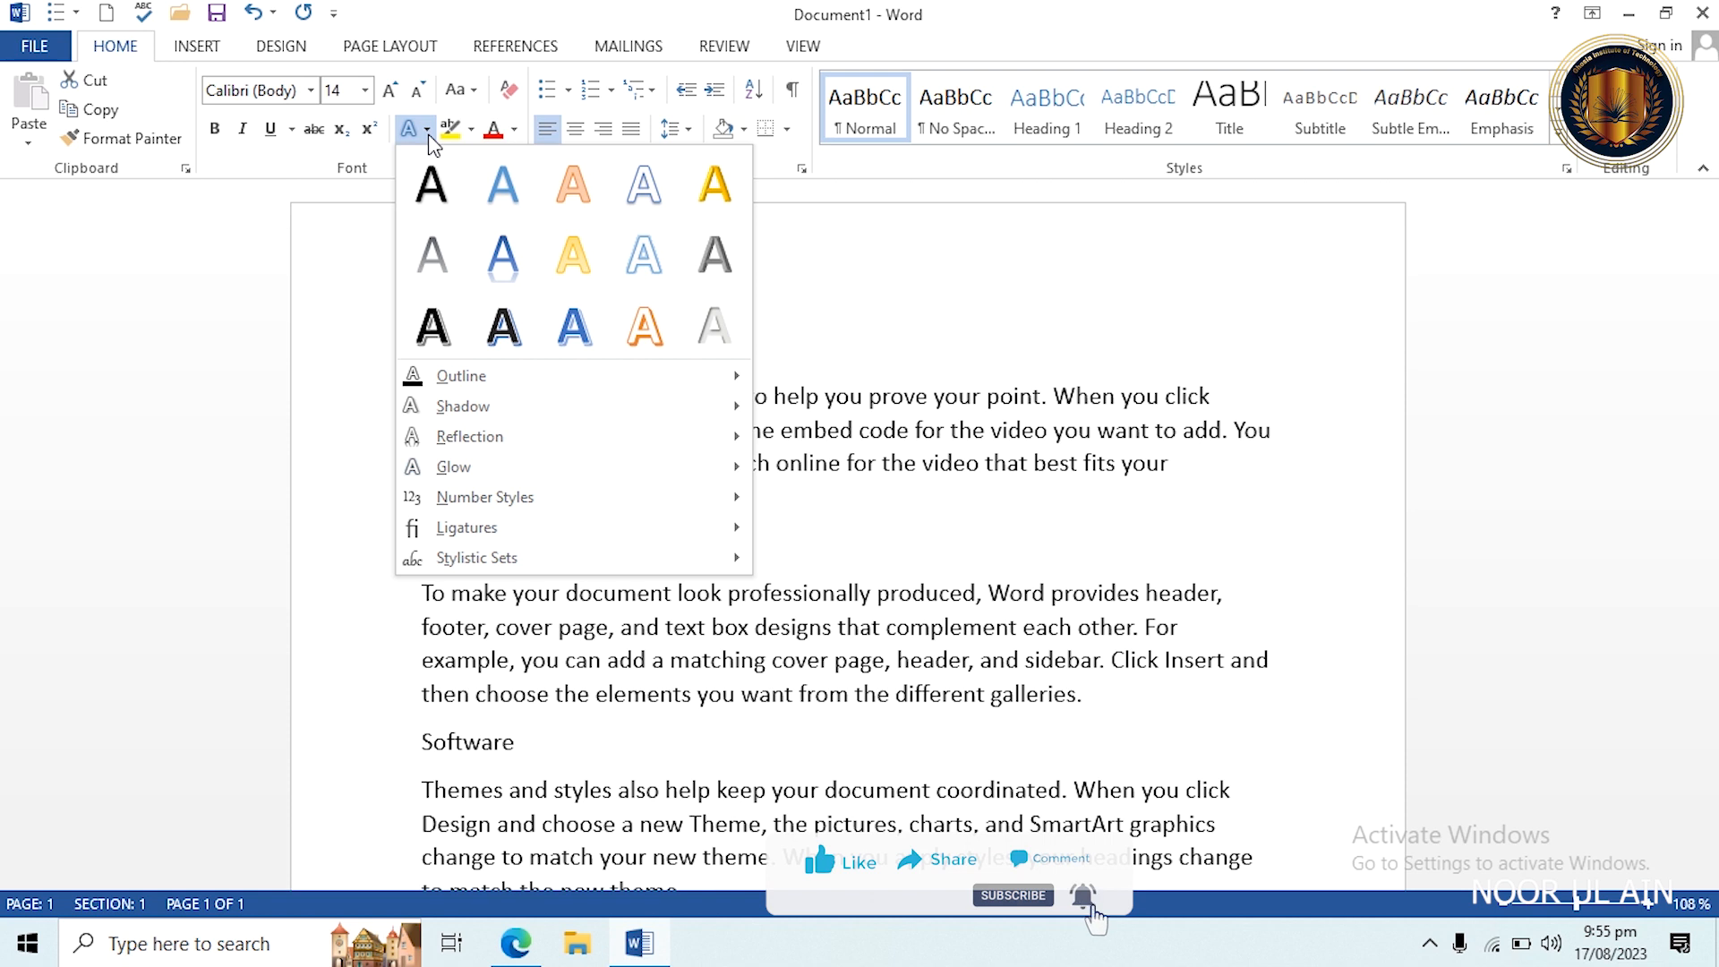
left_click(523, 265)
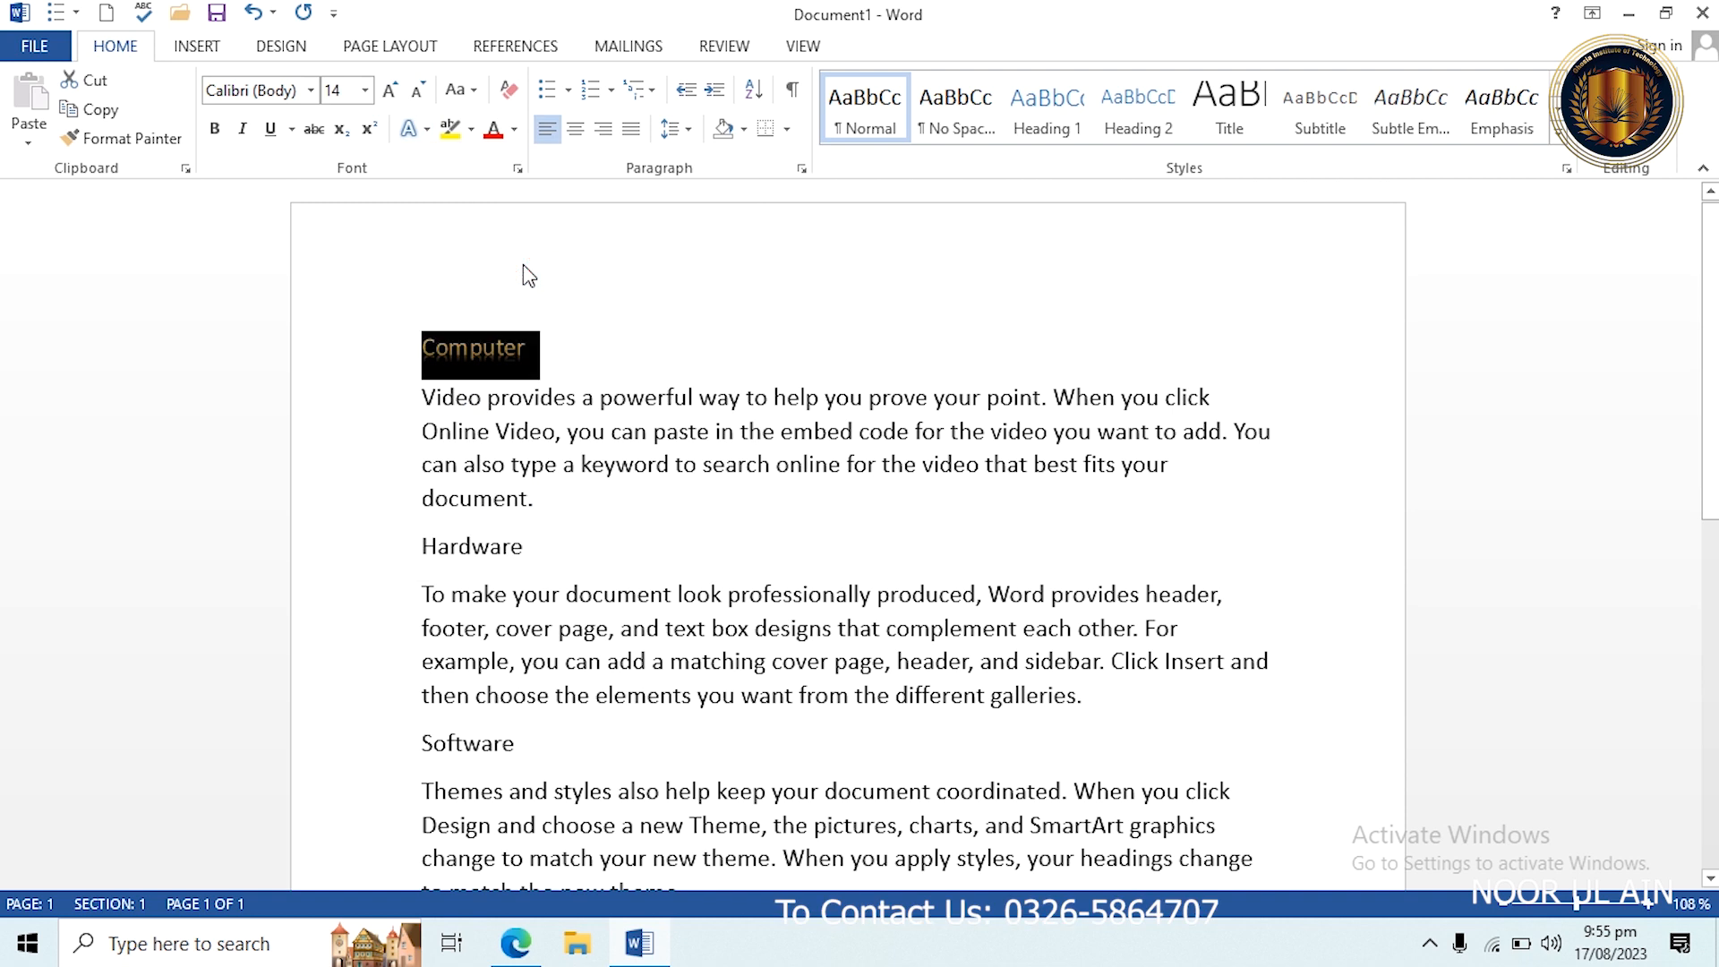
key("ctrl+b")
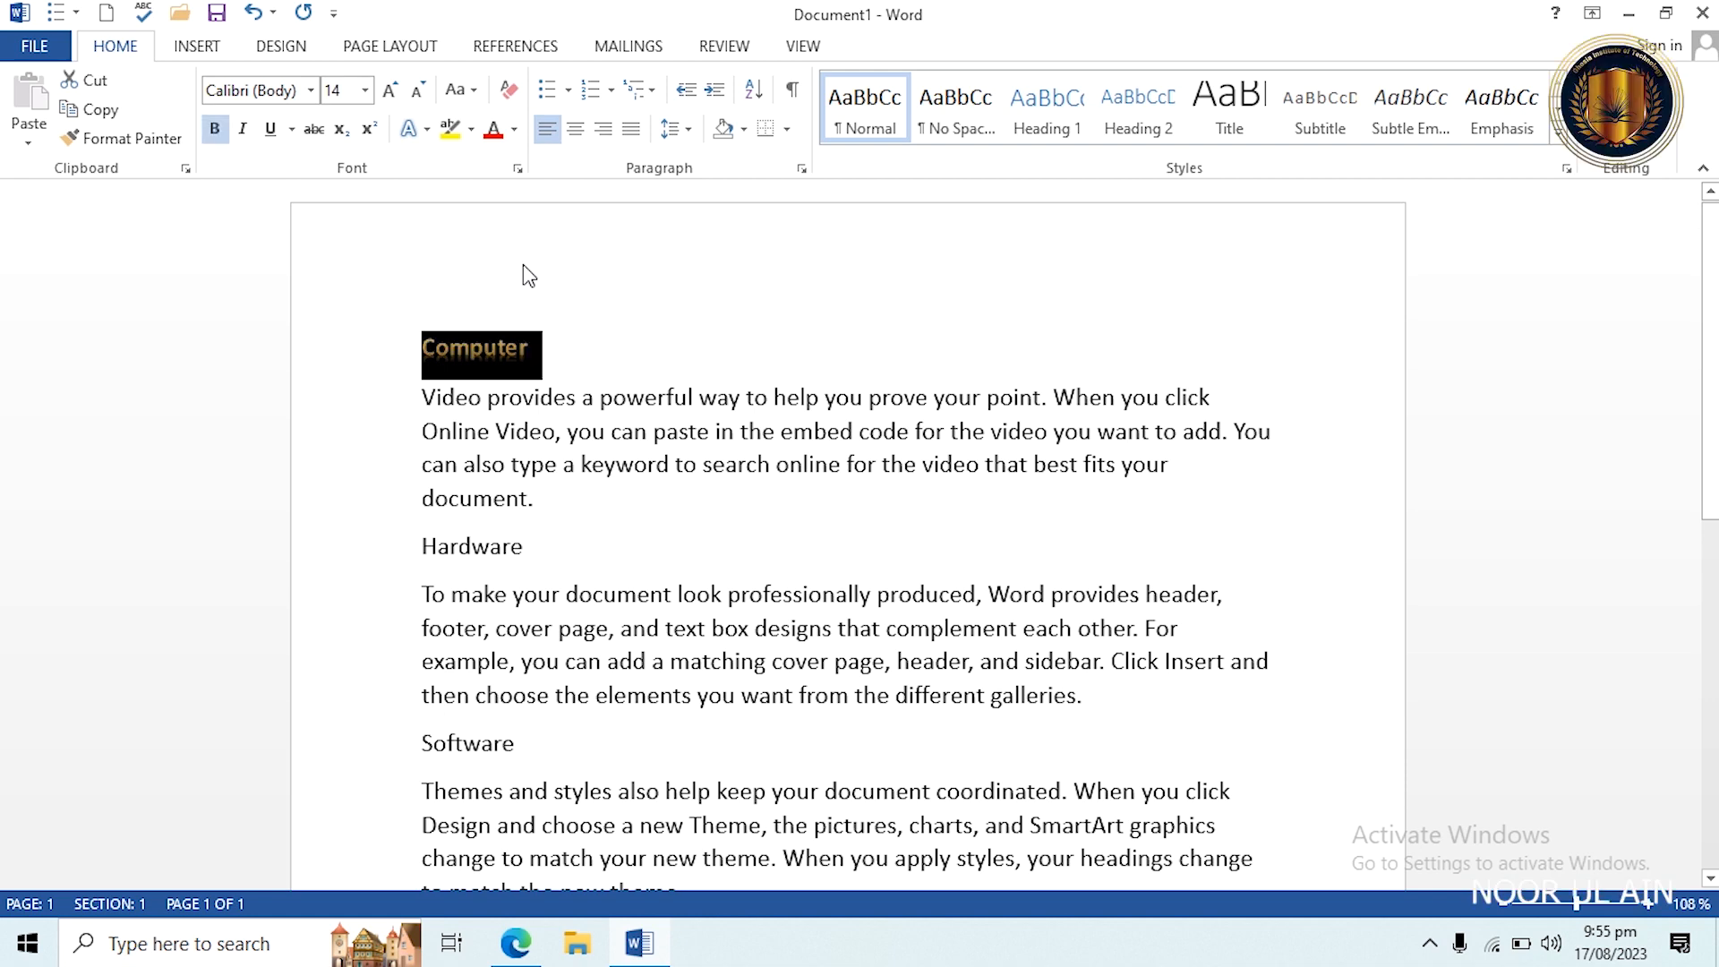
Enlarge the Computer heading to 36 pt.
left_click(389, 90)
left_click(389, 90)
left_click(389, 91)
left_click(388, 91)
left_click(388, 90)
left_click(389, 90)
left_click(389, 90)
left_click(388, 91)
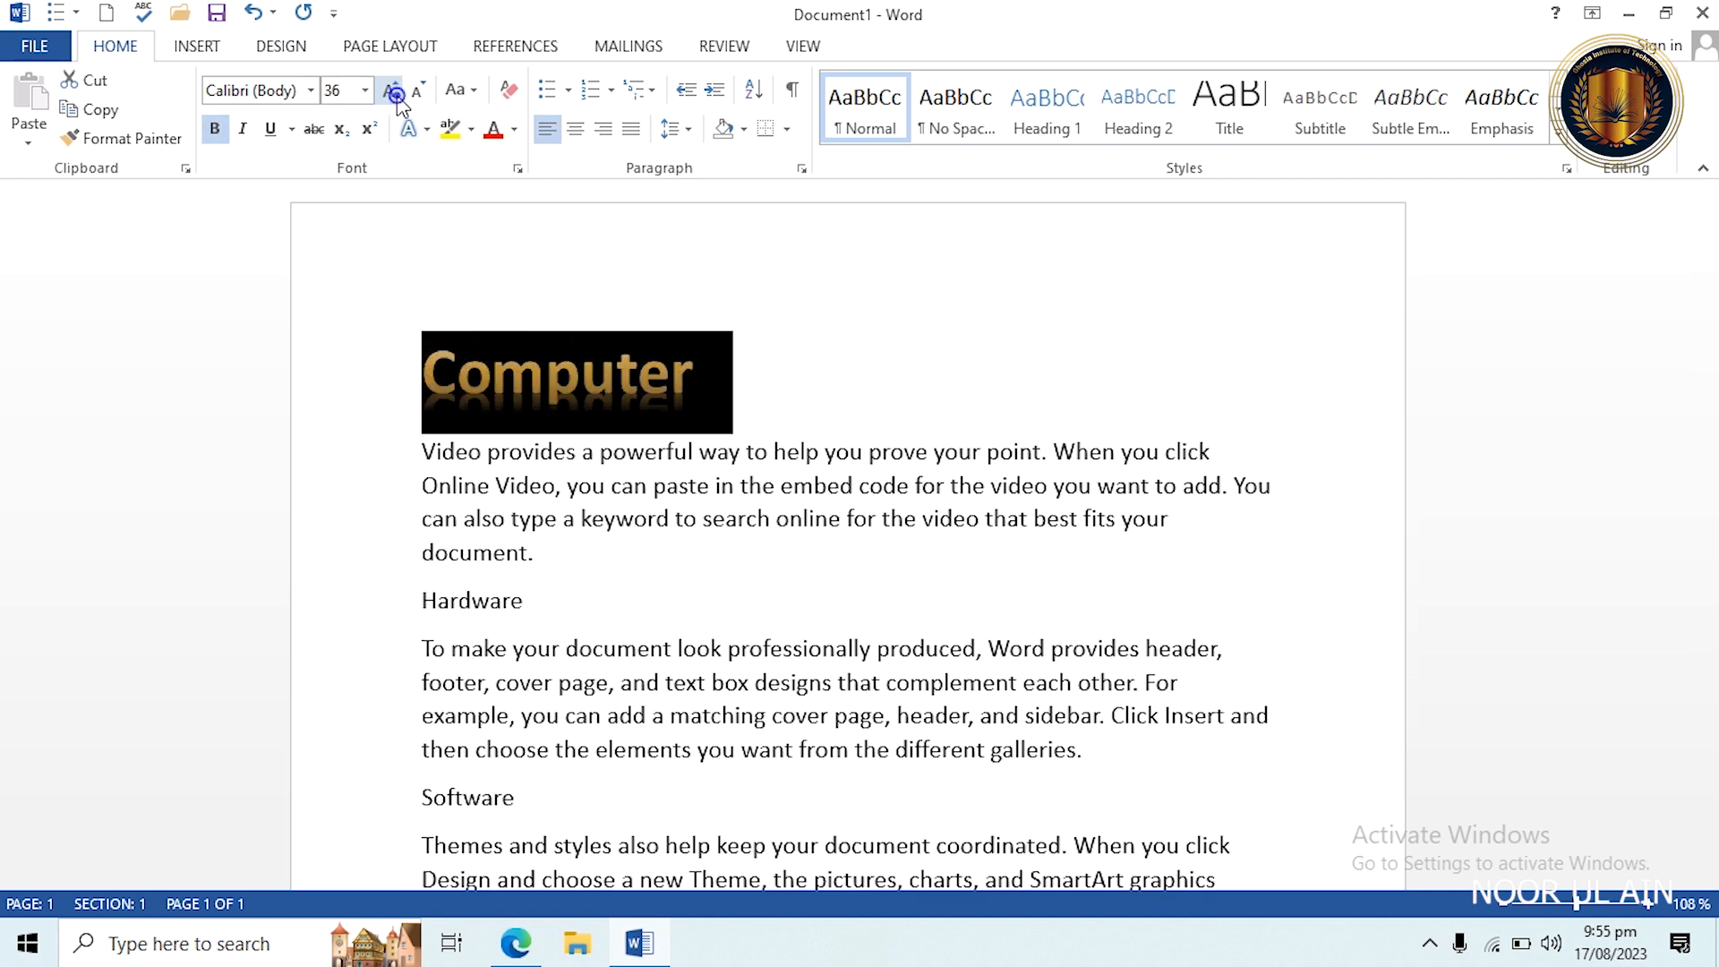
left_click(949, 530)
left_click_drag(680, 376, 376, 398)
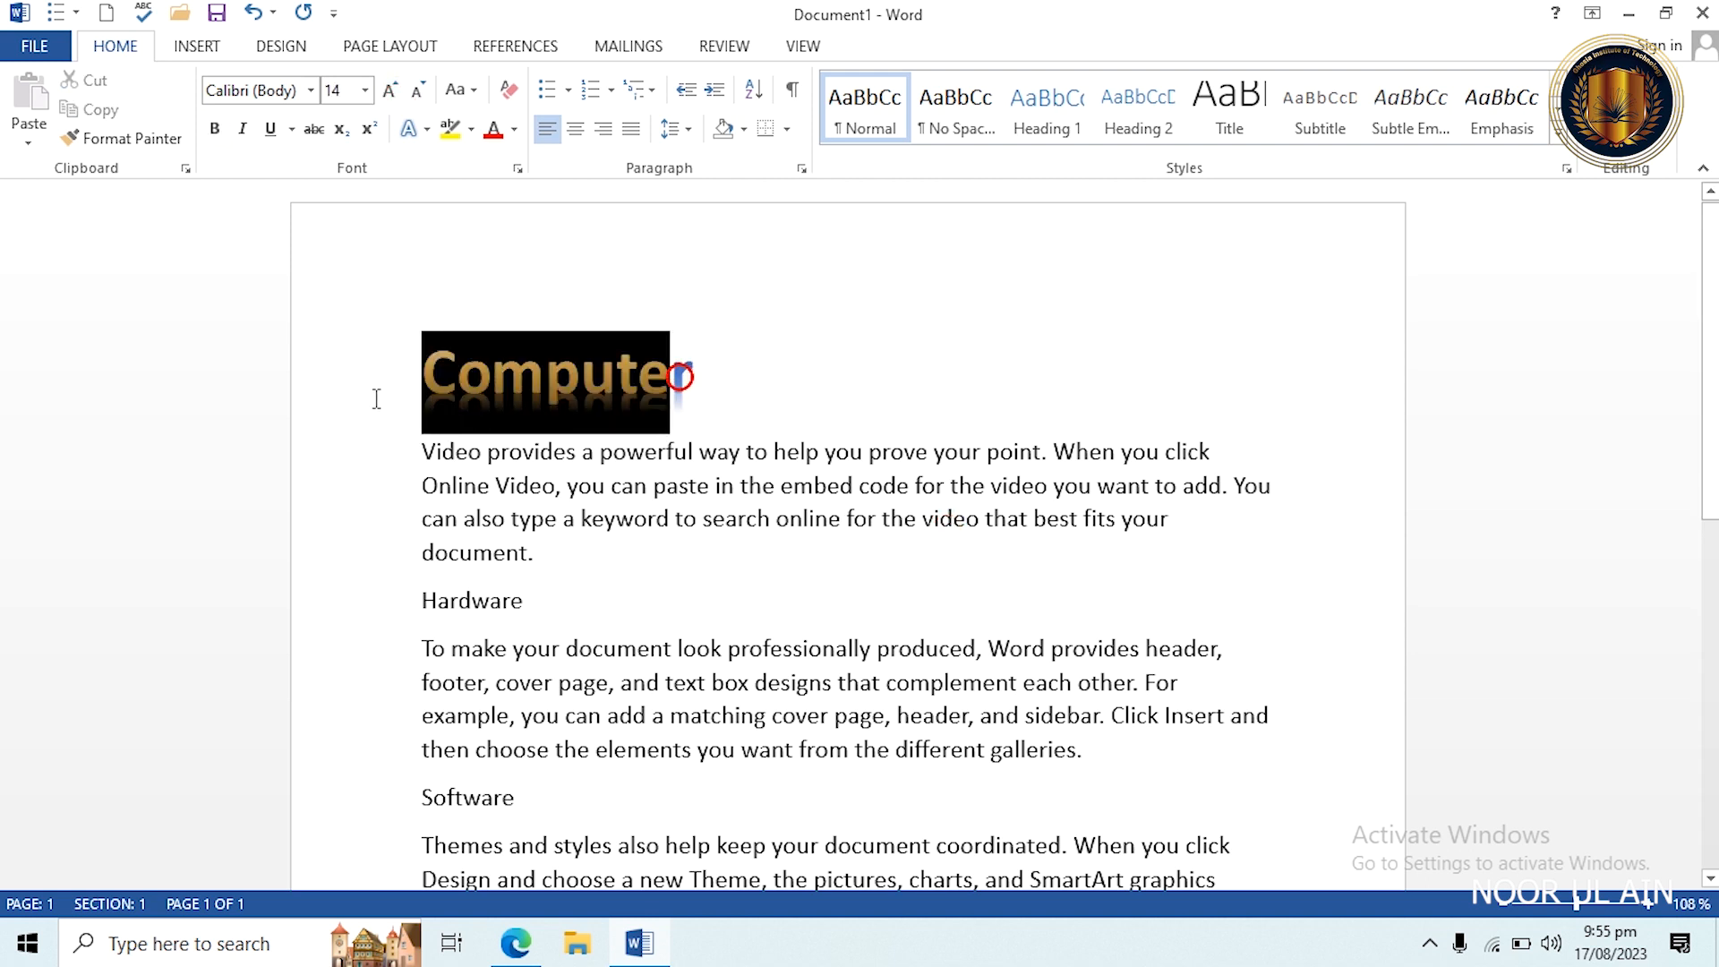
left_click(714, 380)
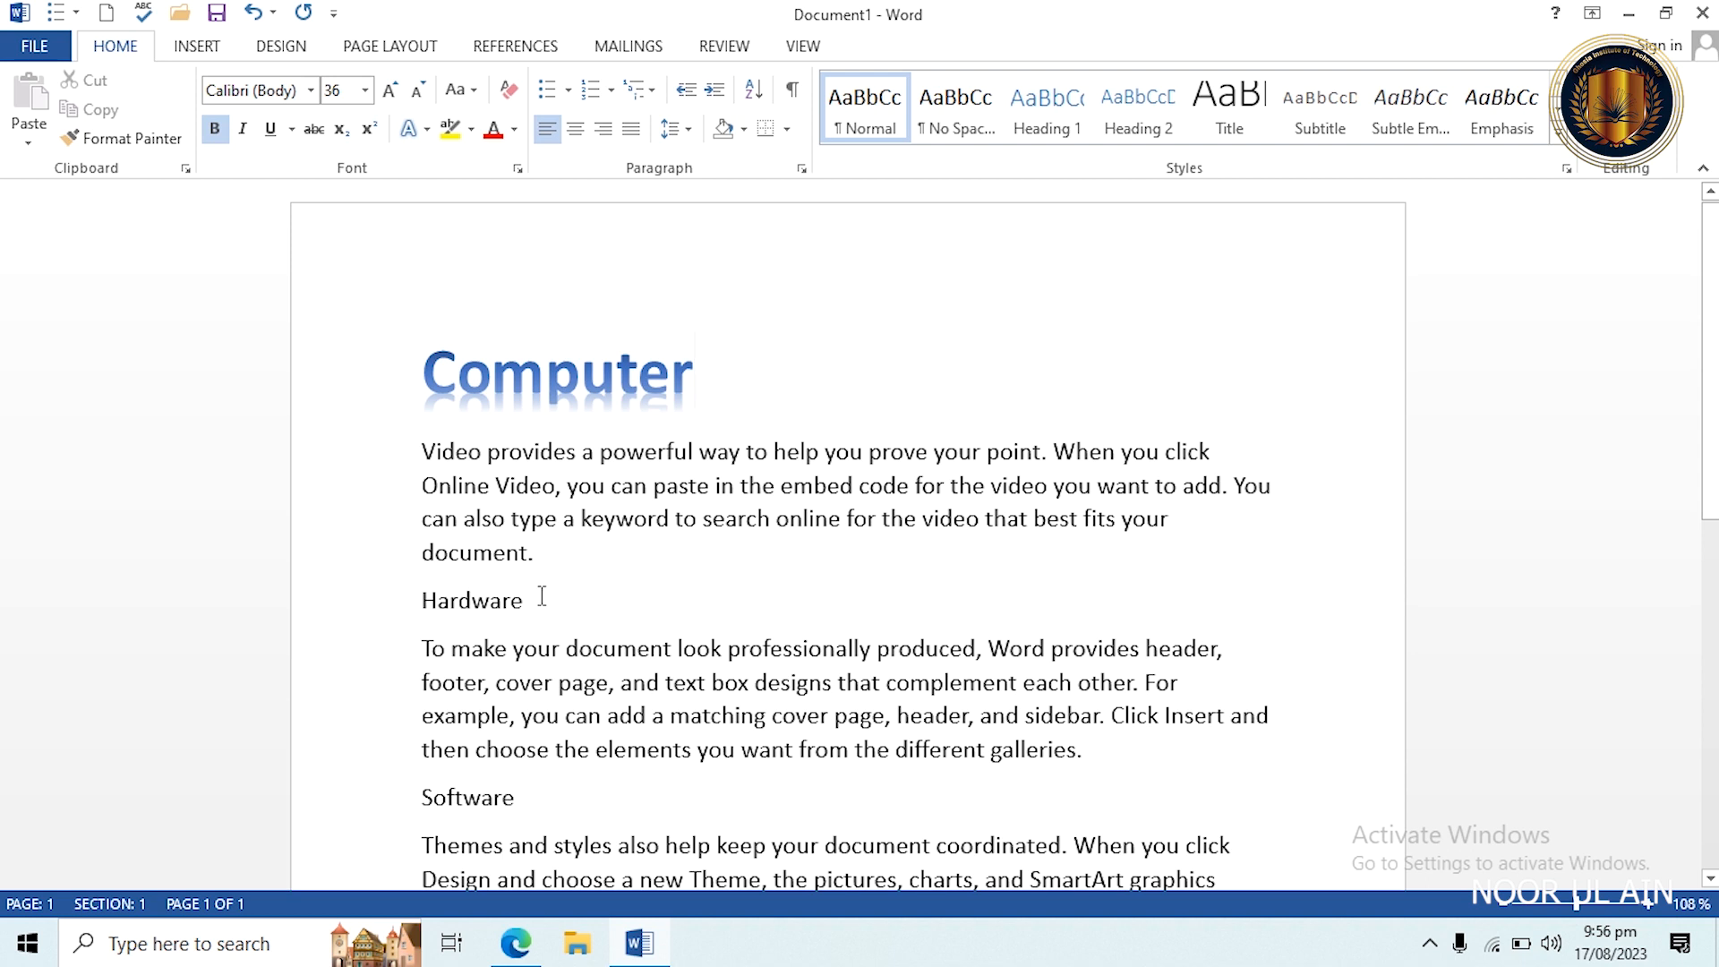
Apply the gold-filled, outlined text effect to the Hardware heading and enlarge it to 24 pt.
left_click_drag(541, 597, 346, 595)
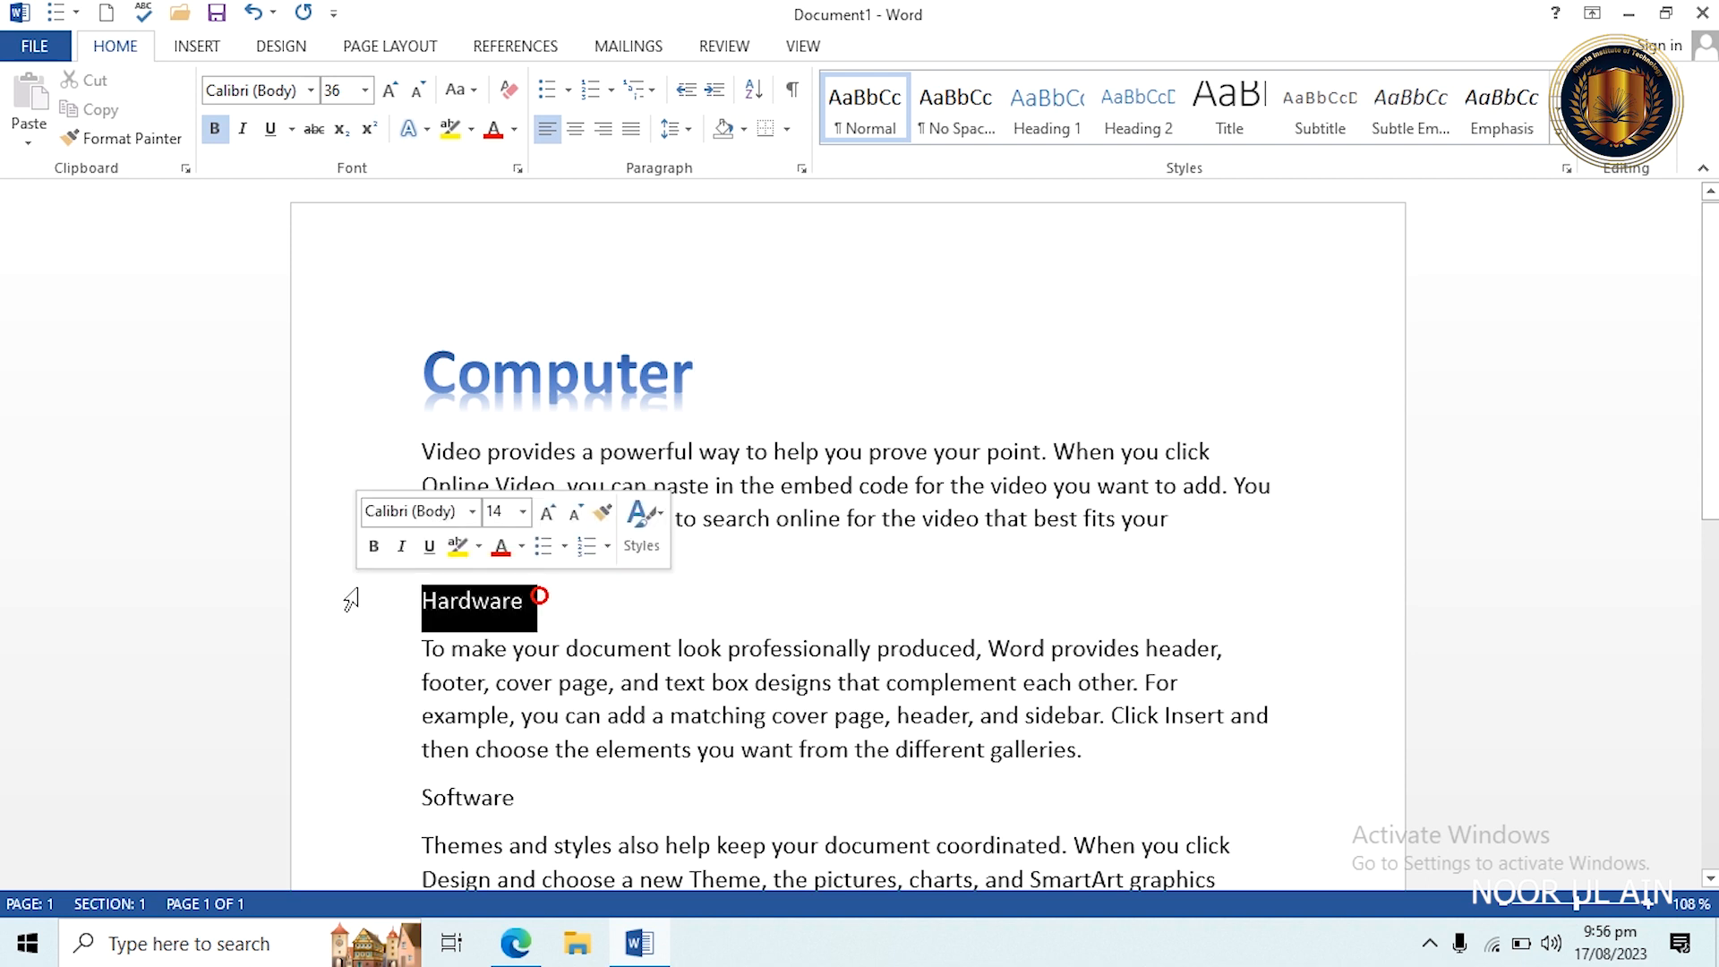
left_click(411, 129)
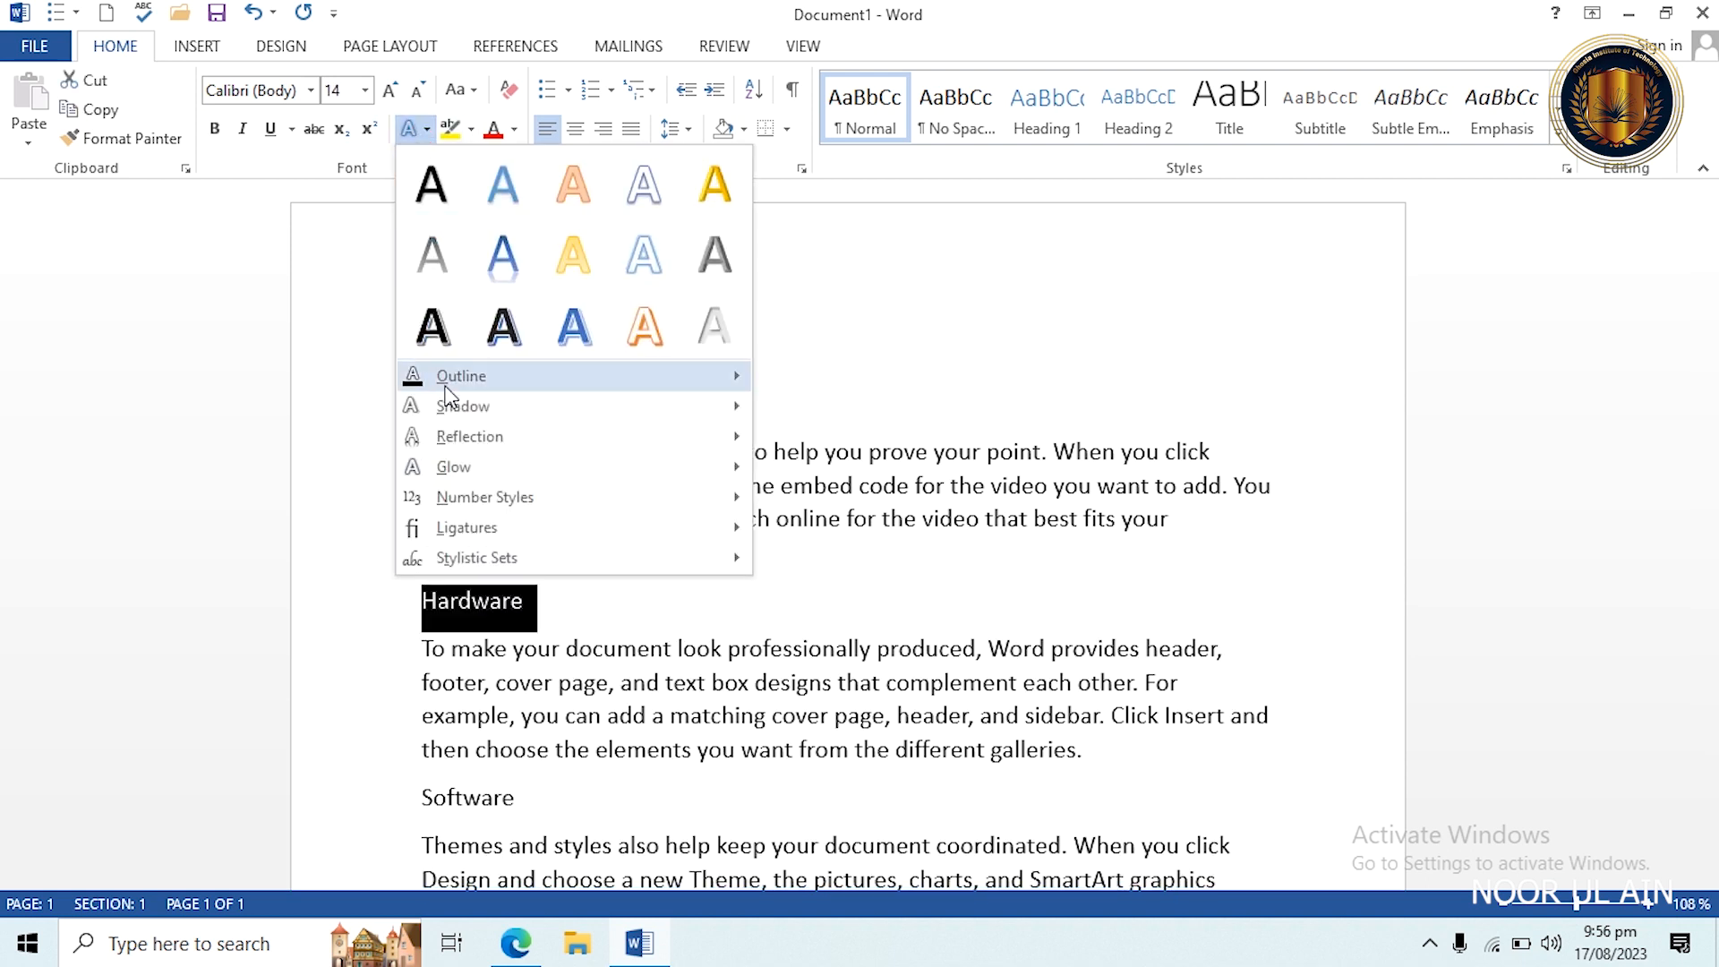
left_click(570, 256)
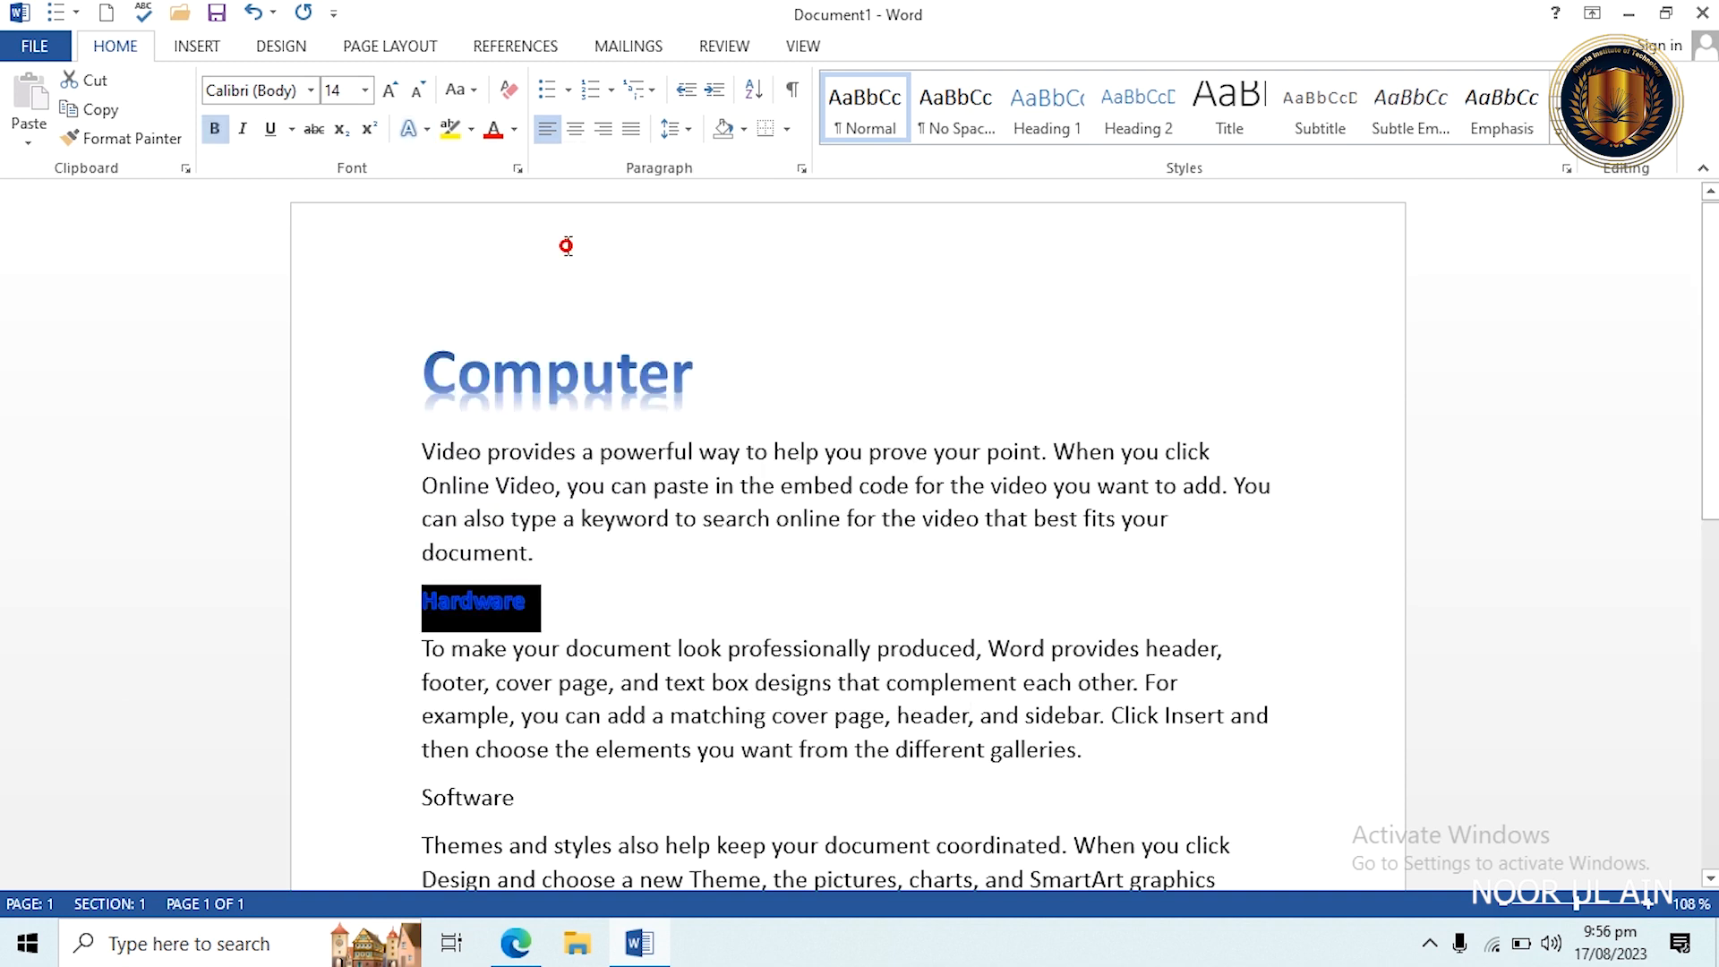
left_click(392, 91)
left_click(391, 91)
left_click(391, 92)
left_click(391, 91)
left_click(391, 91)
Set the text outline colour of the Hardware heading to the standard light blue.
left_click(410, 129)
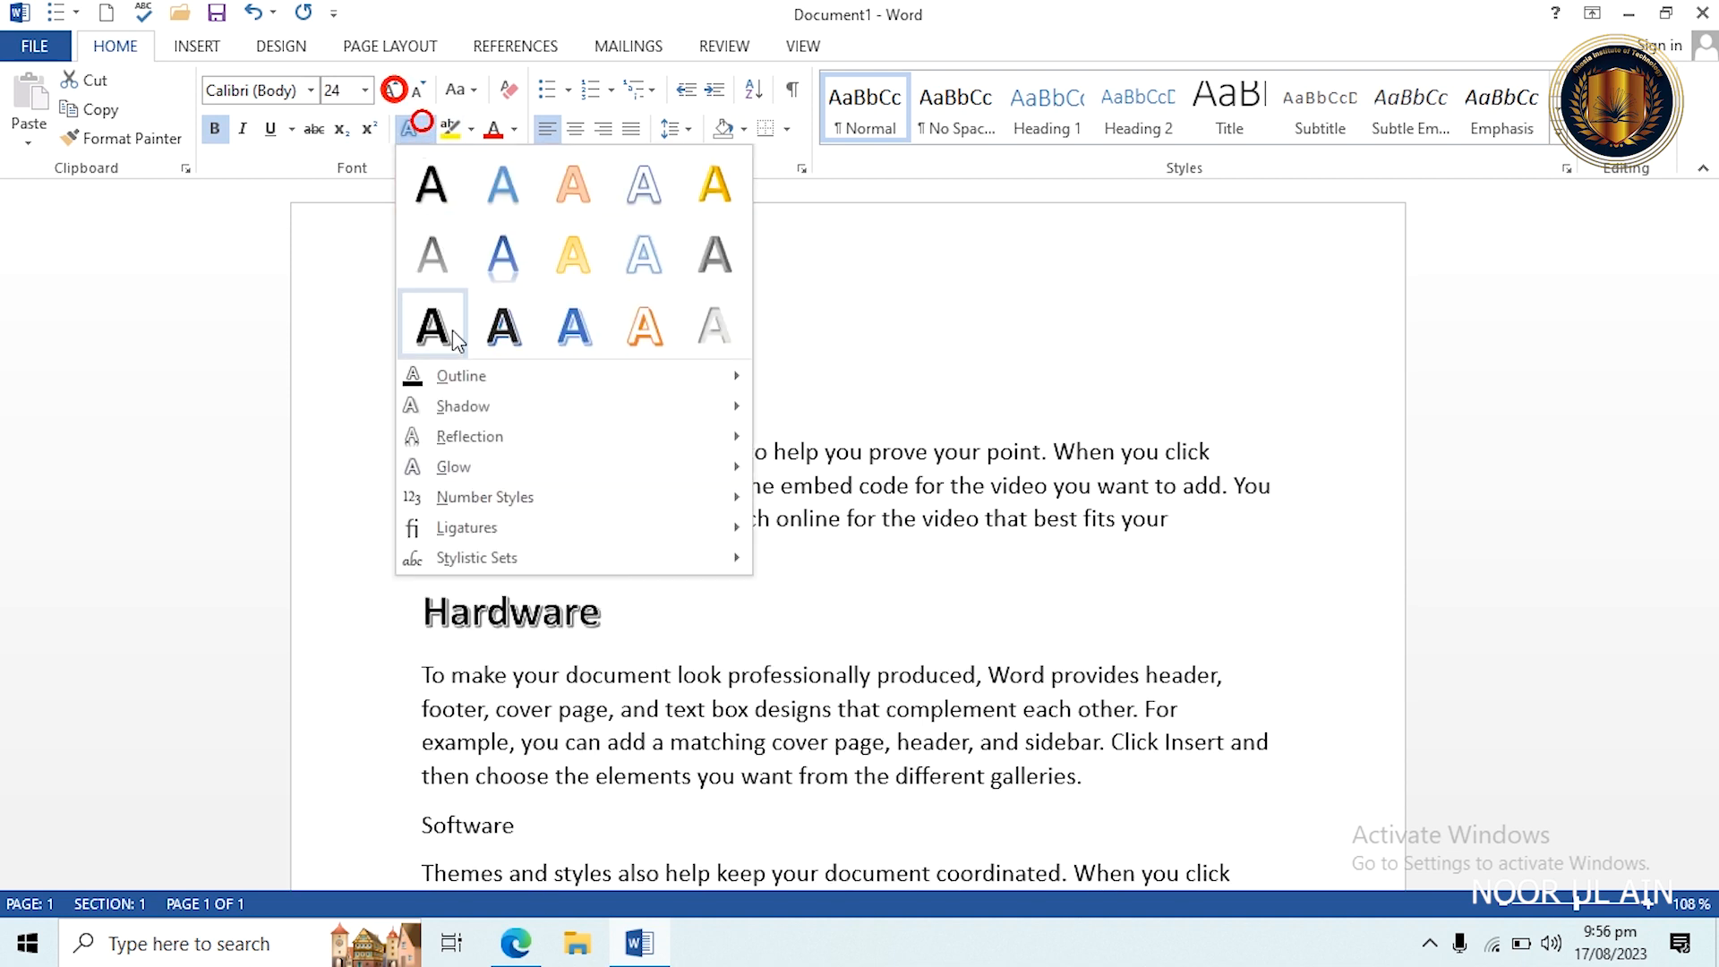
mouse_move(462, 383)
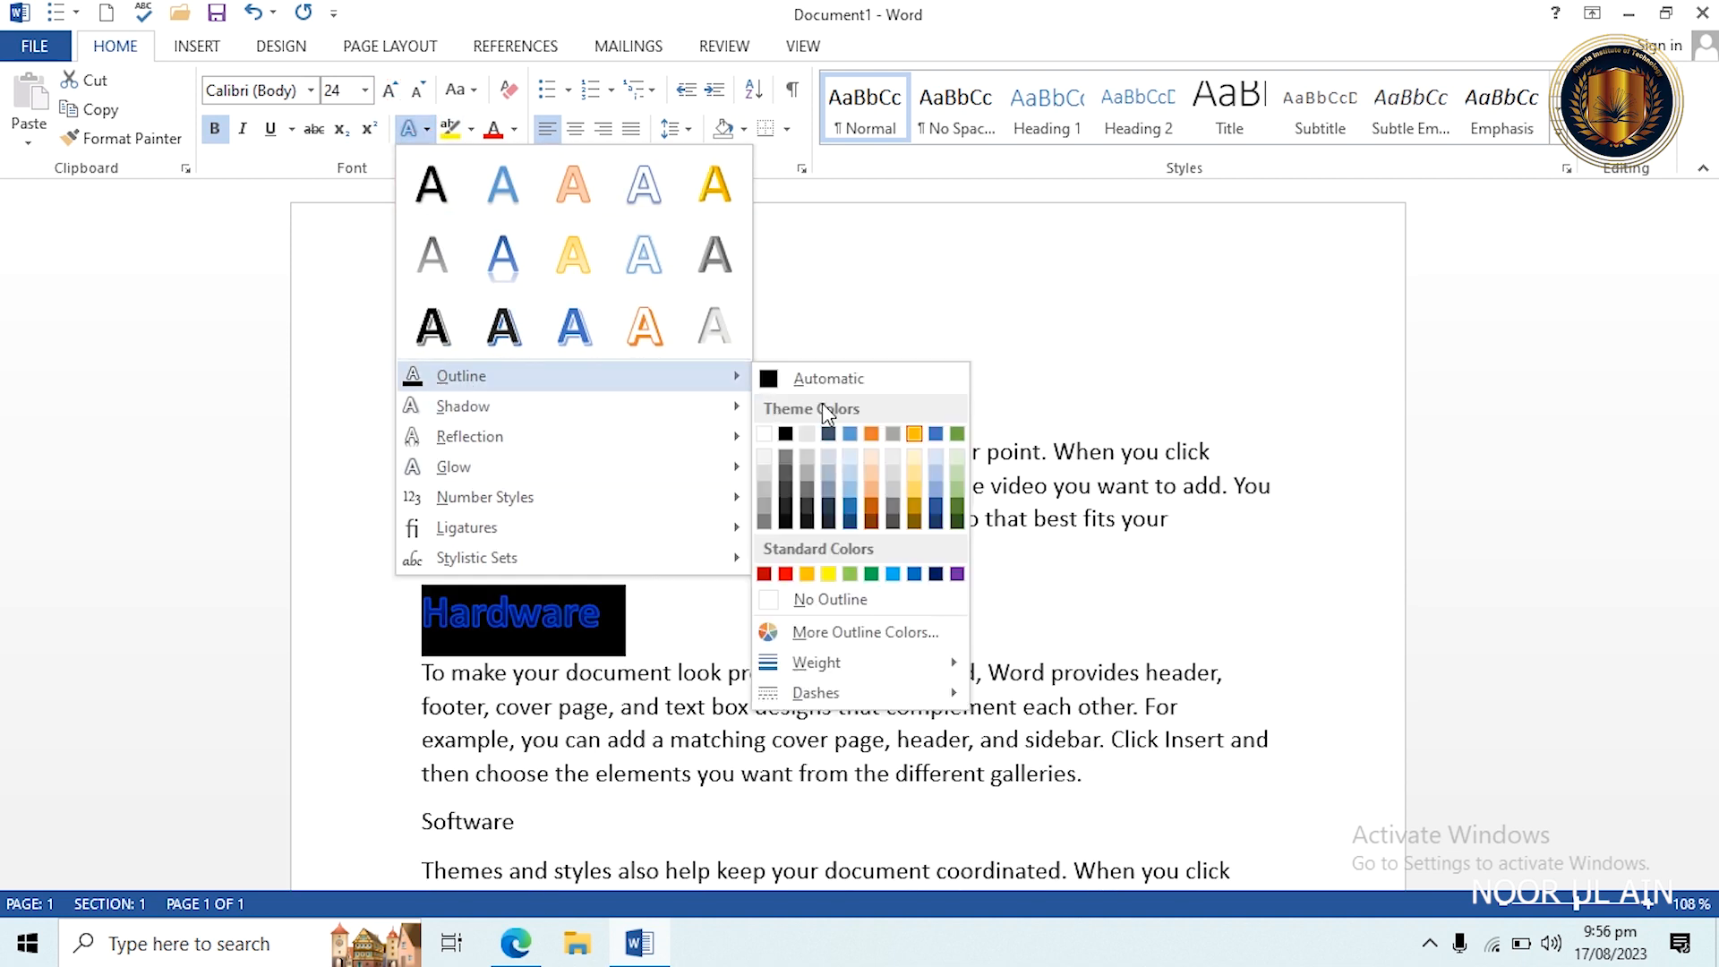
left_click(892, 573)
left_click(570, 614)
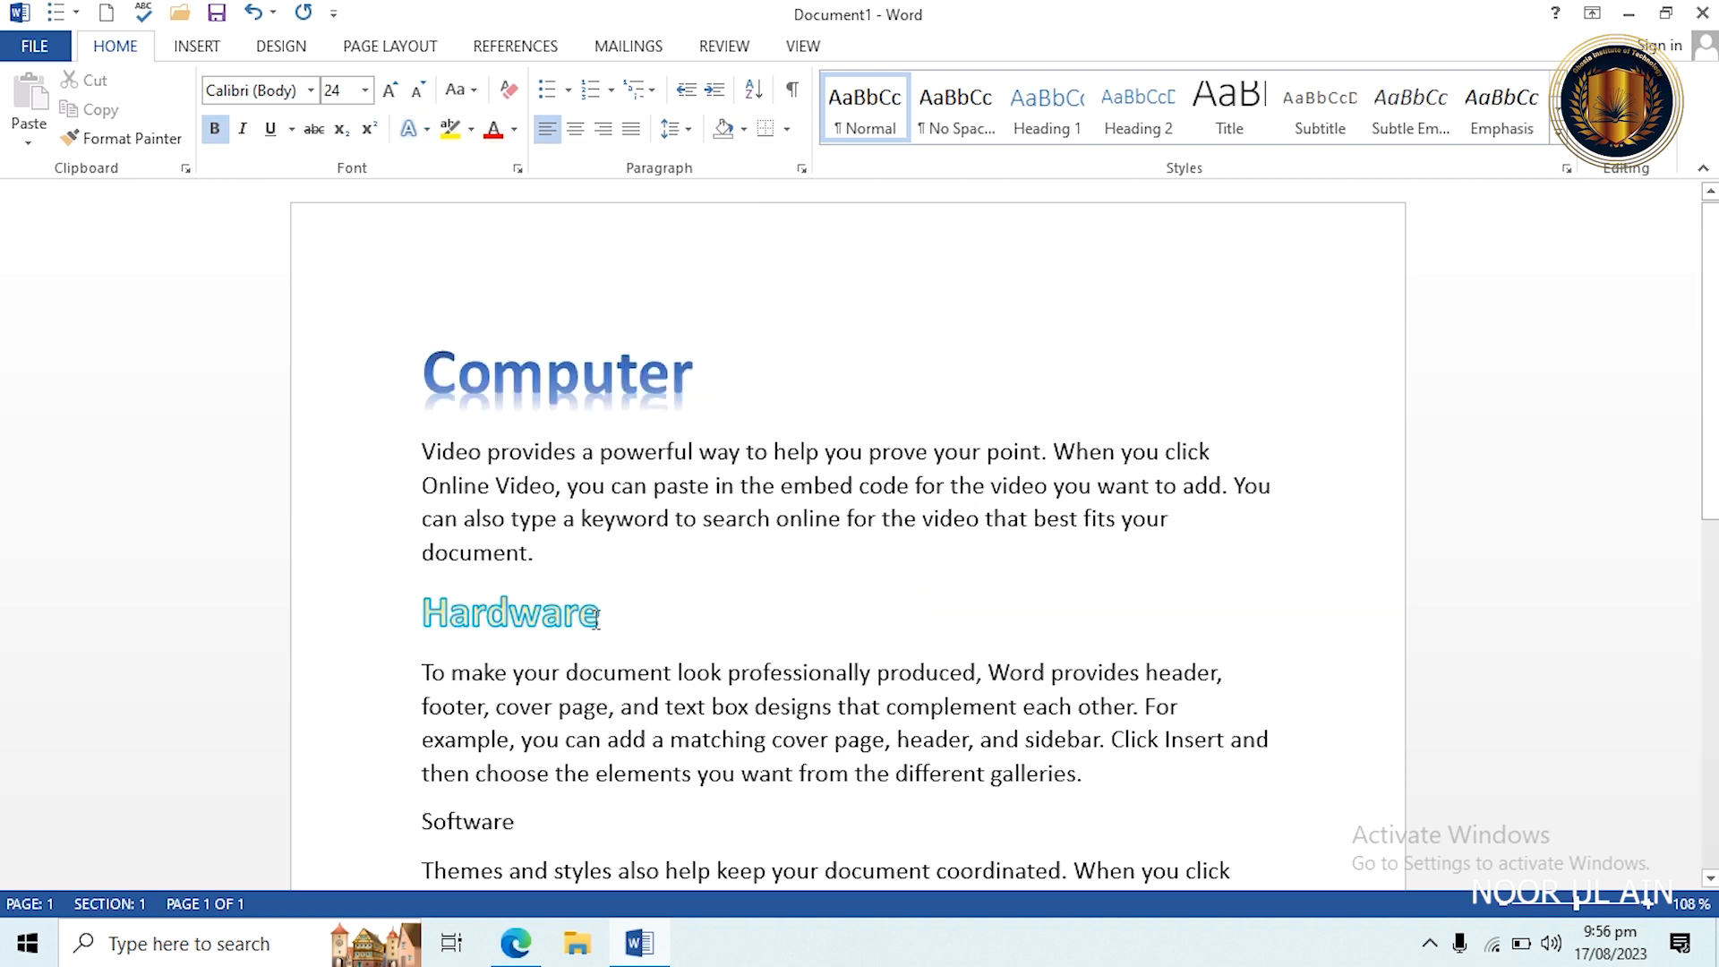
Set the text outline weight to 3 pt for the Hardware heading and the word "document." above it.
left_click_drag(619, 618, 353, 576)
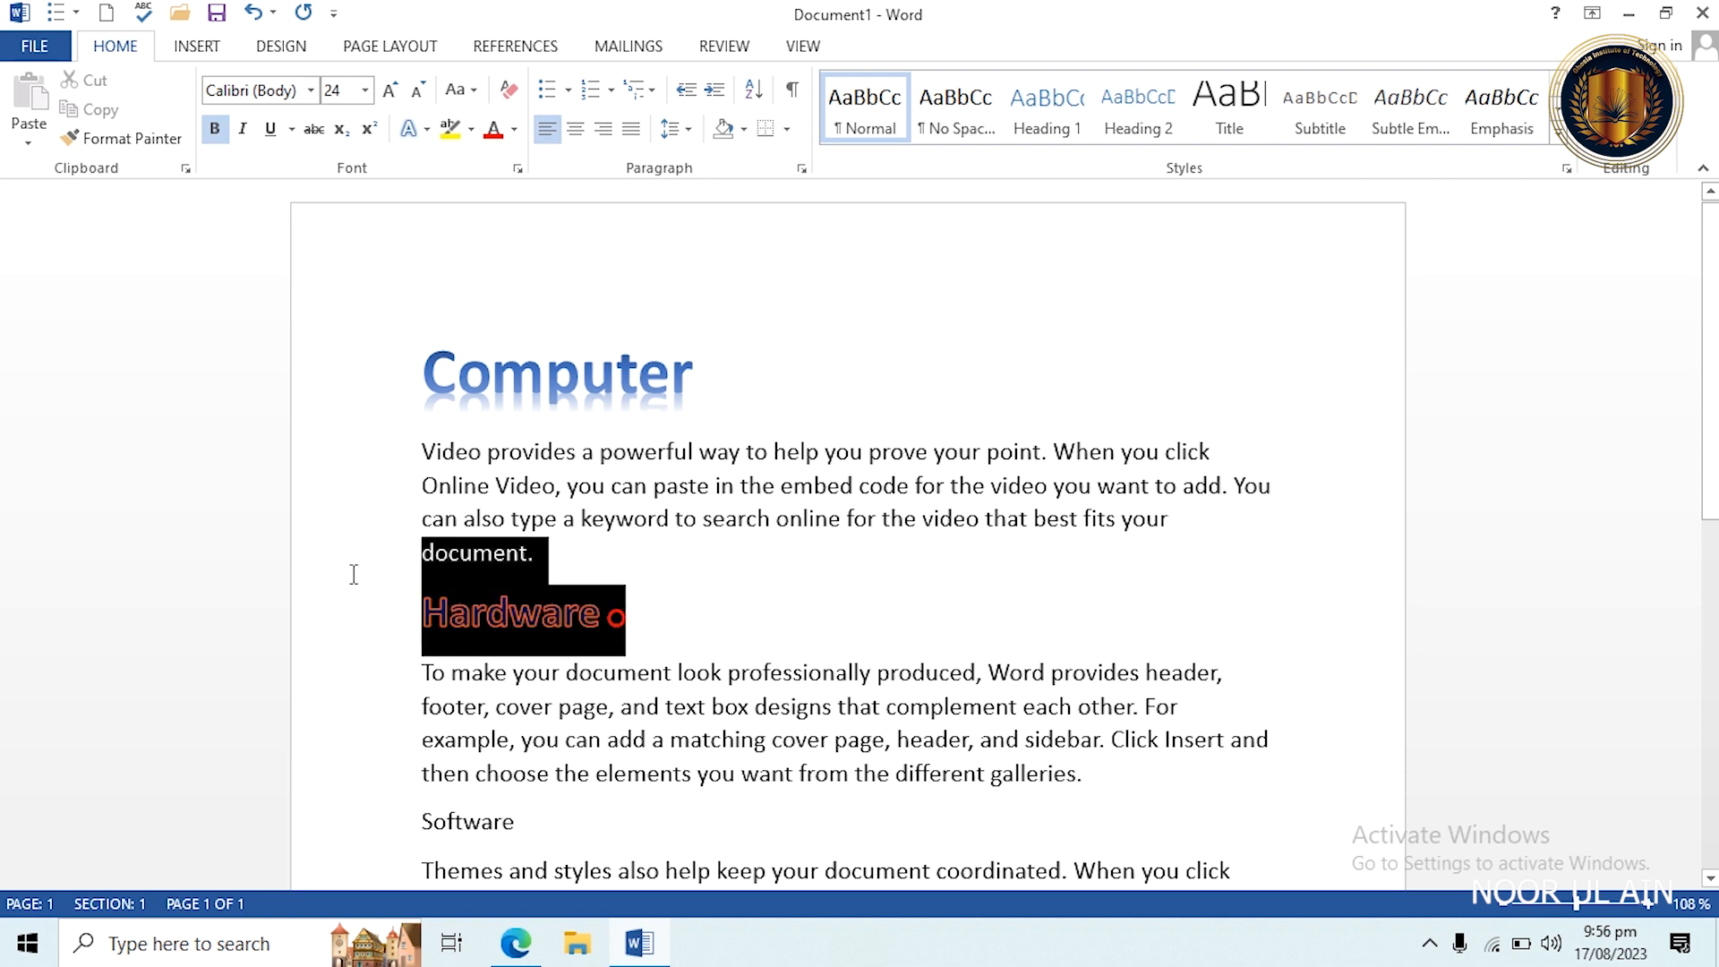
left_click(428, 131)
mouse_move(680, 380)
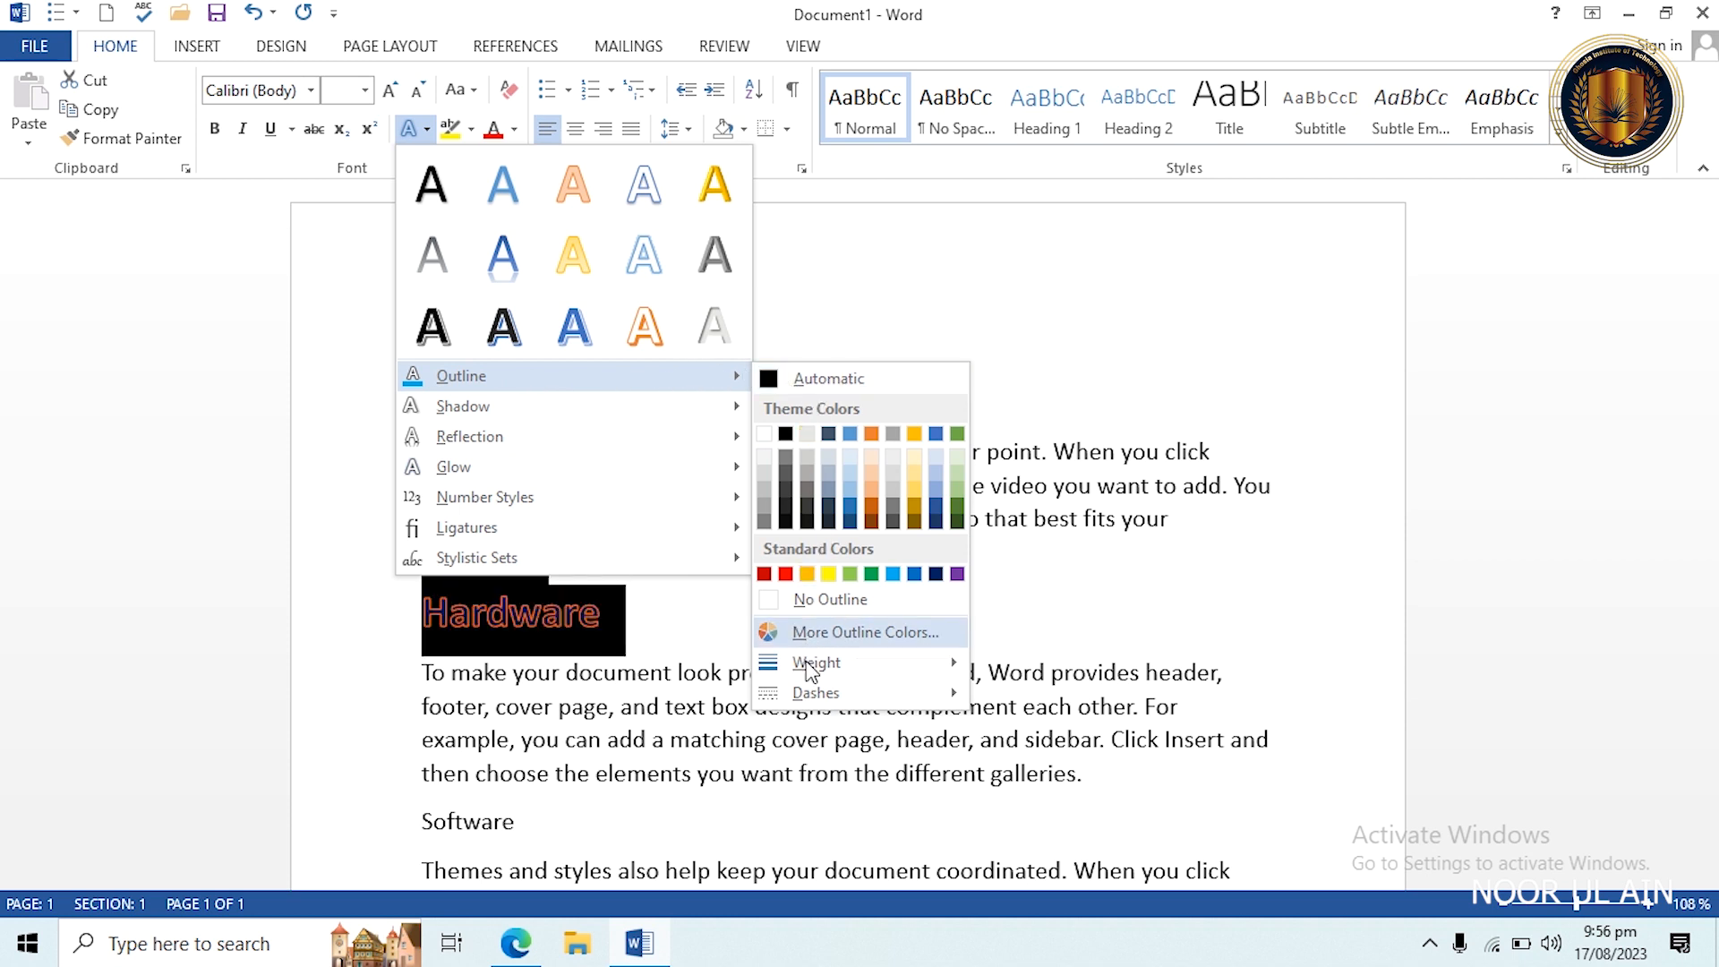
mouse_move(831, 661)
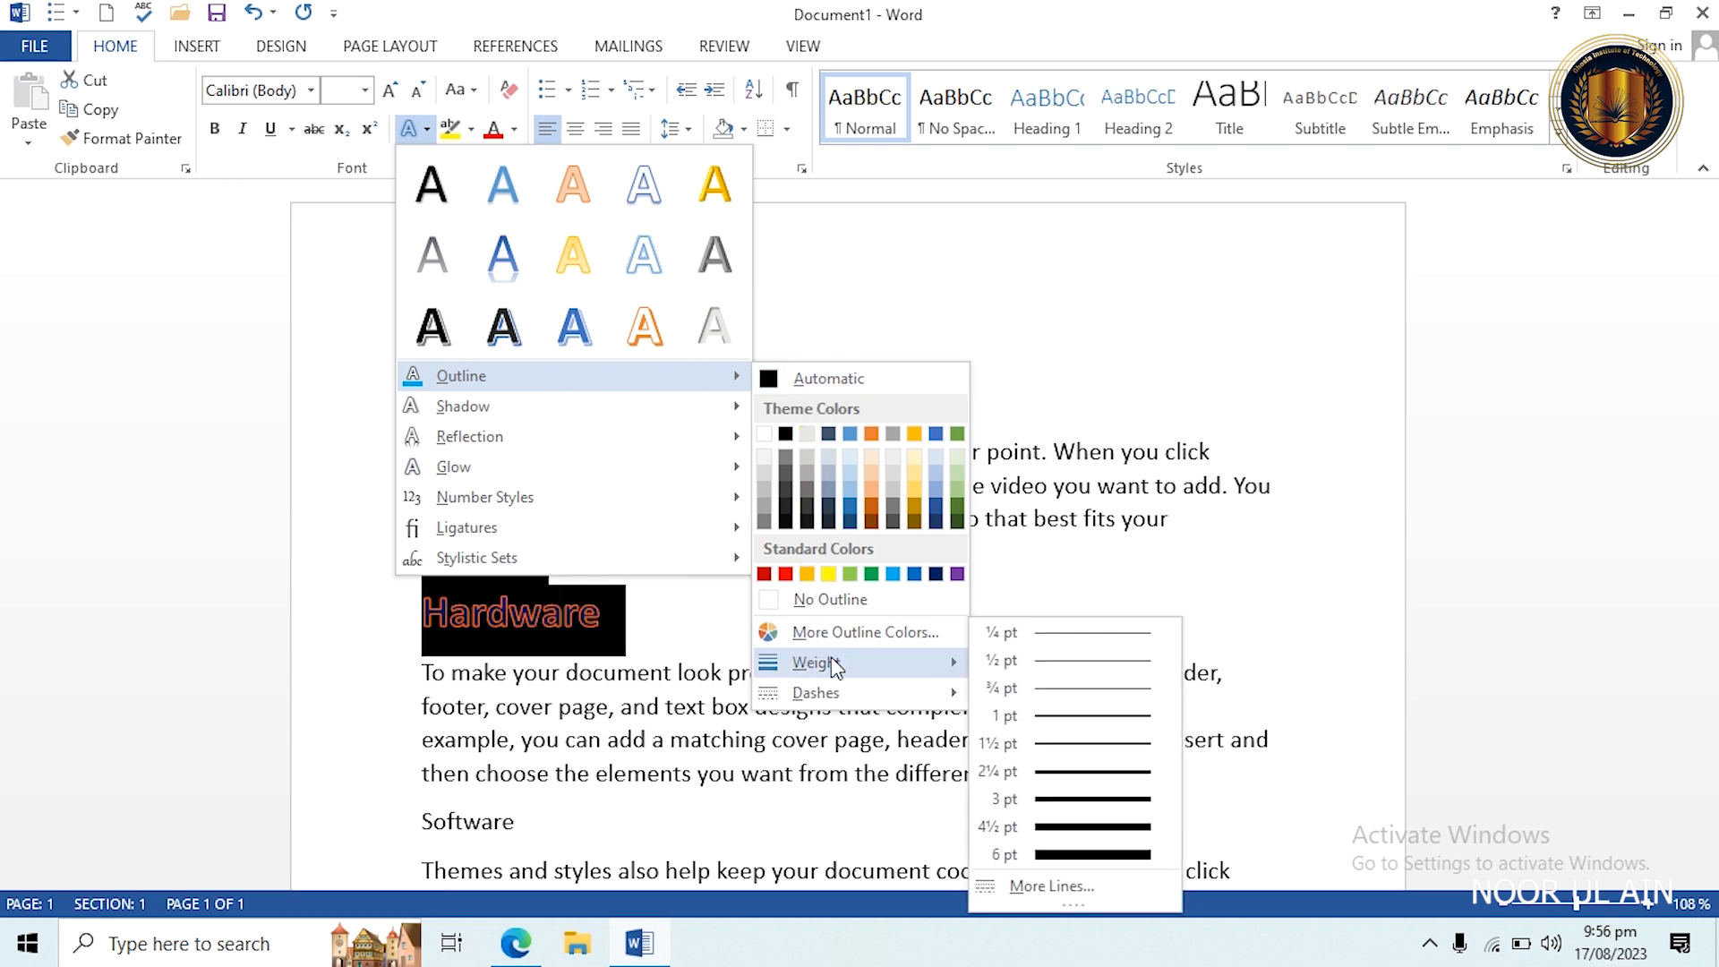
left_click(1069, 799)
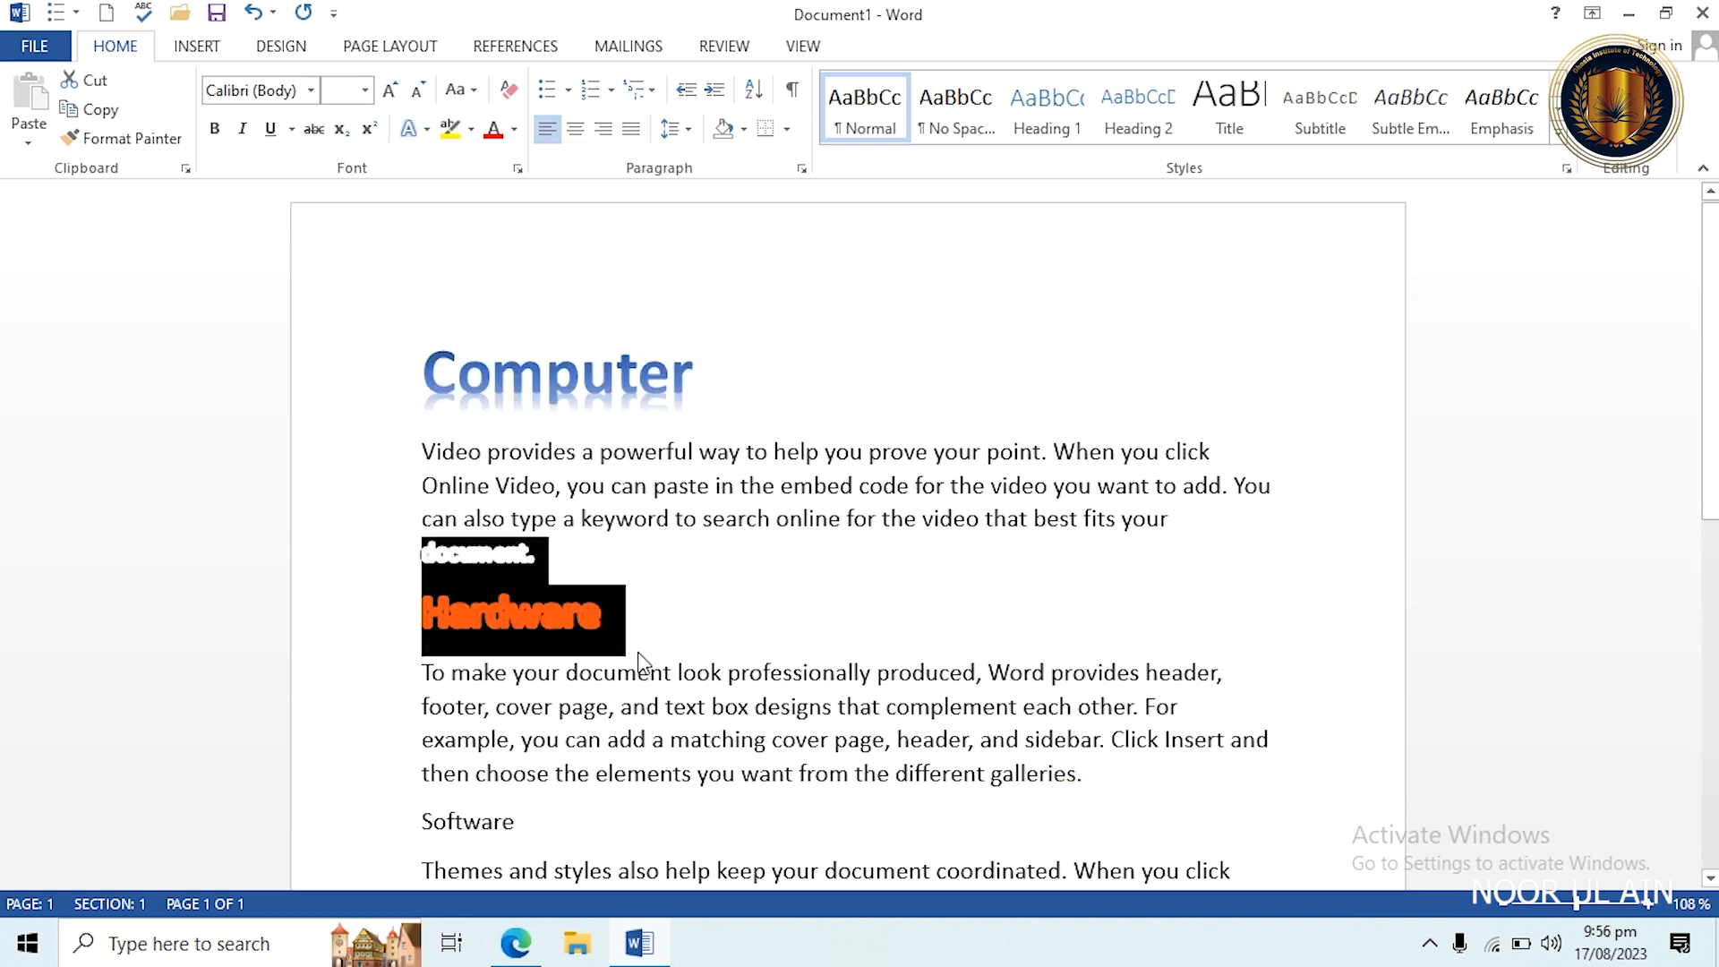
left_click(631, 625)
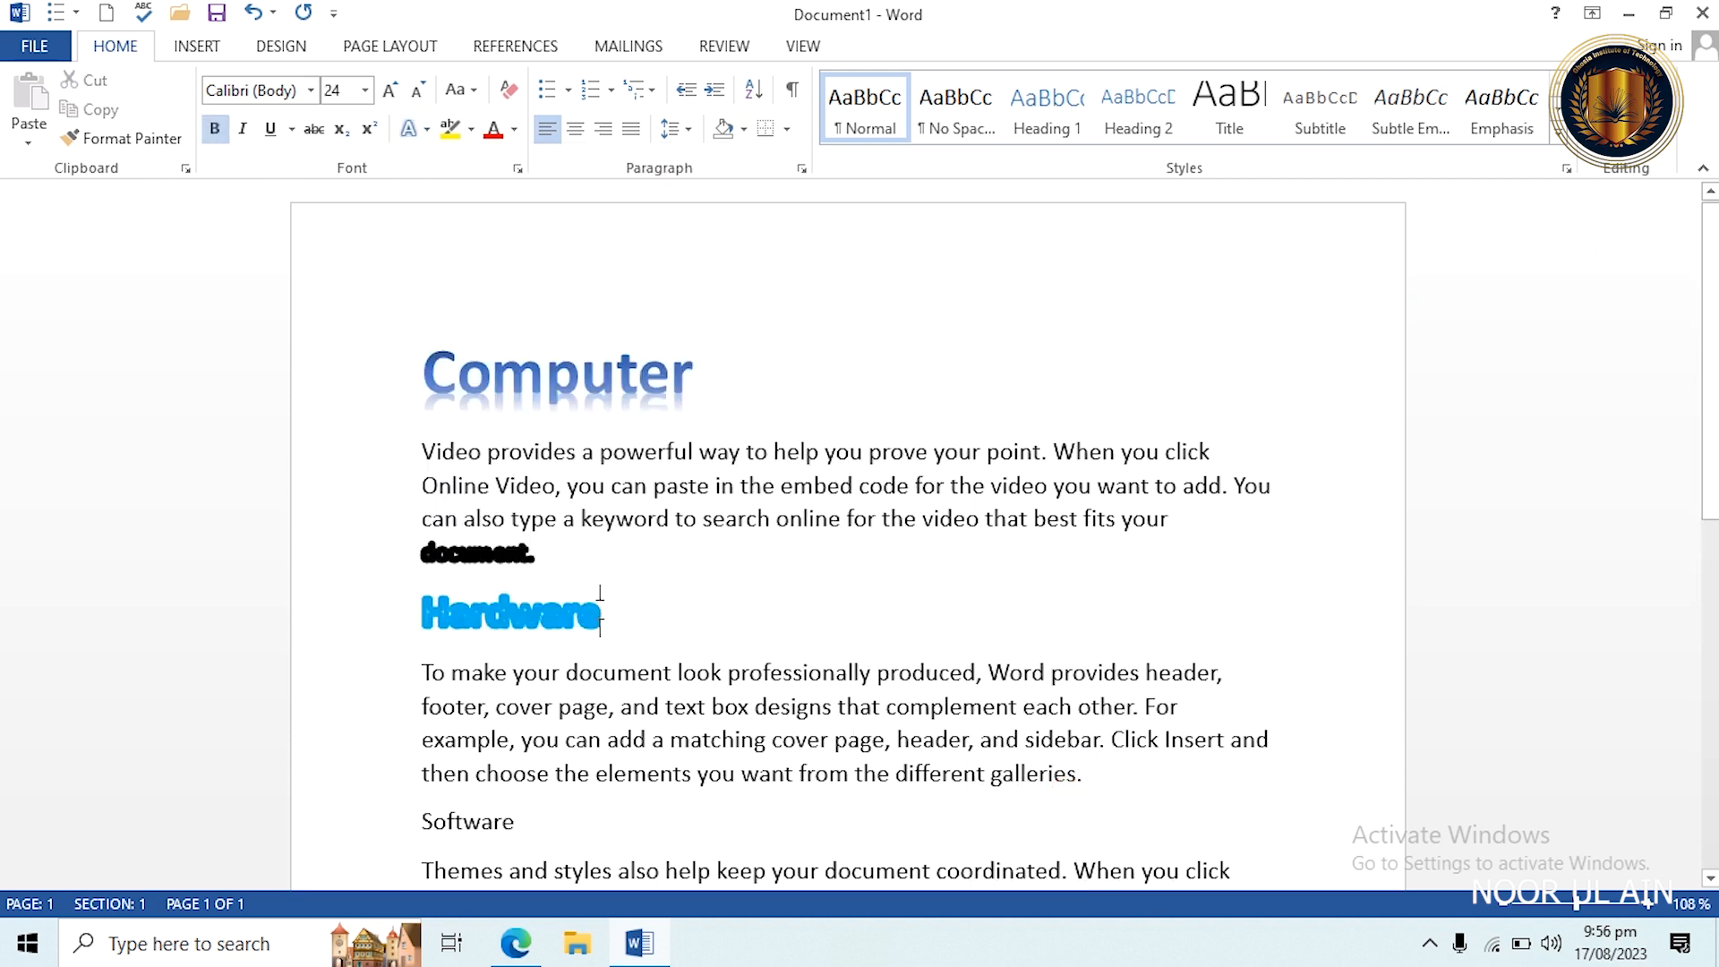
Reduce the text outline weight of the Hardware heading alone to 1 pt.
left_click_drag(614, 611, 419, 616)
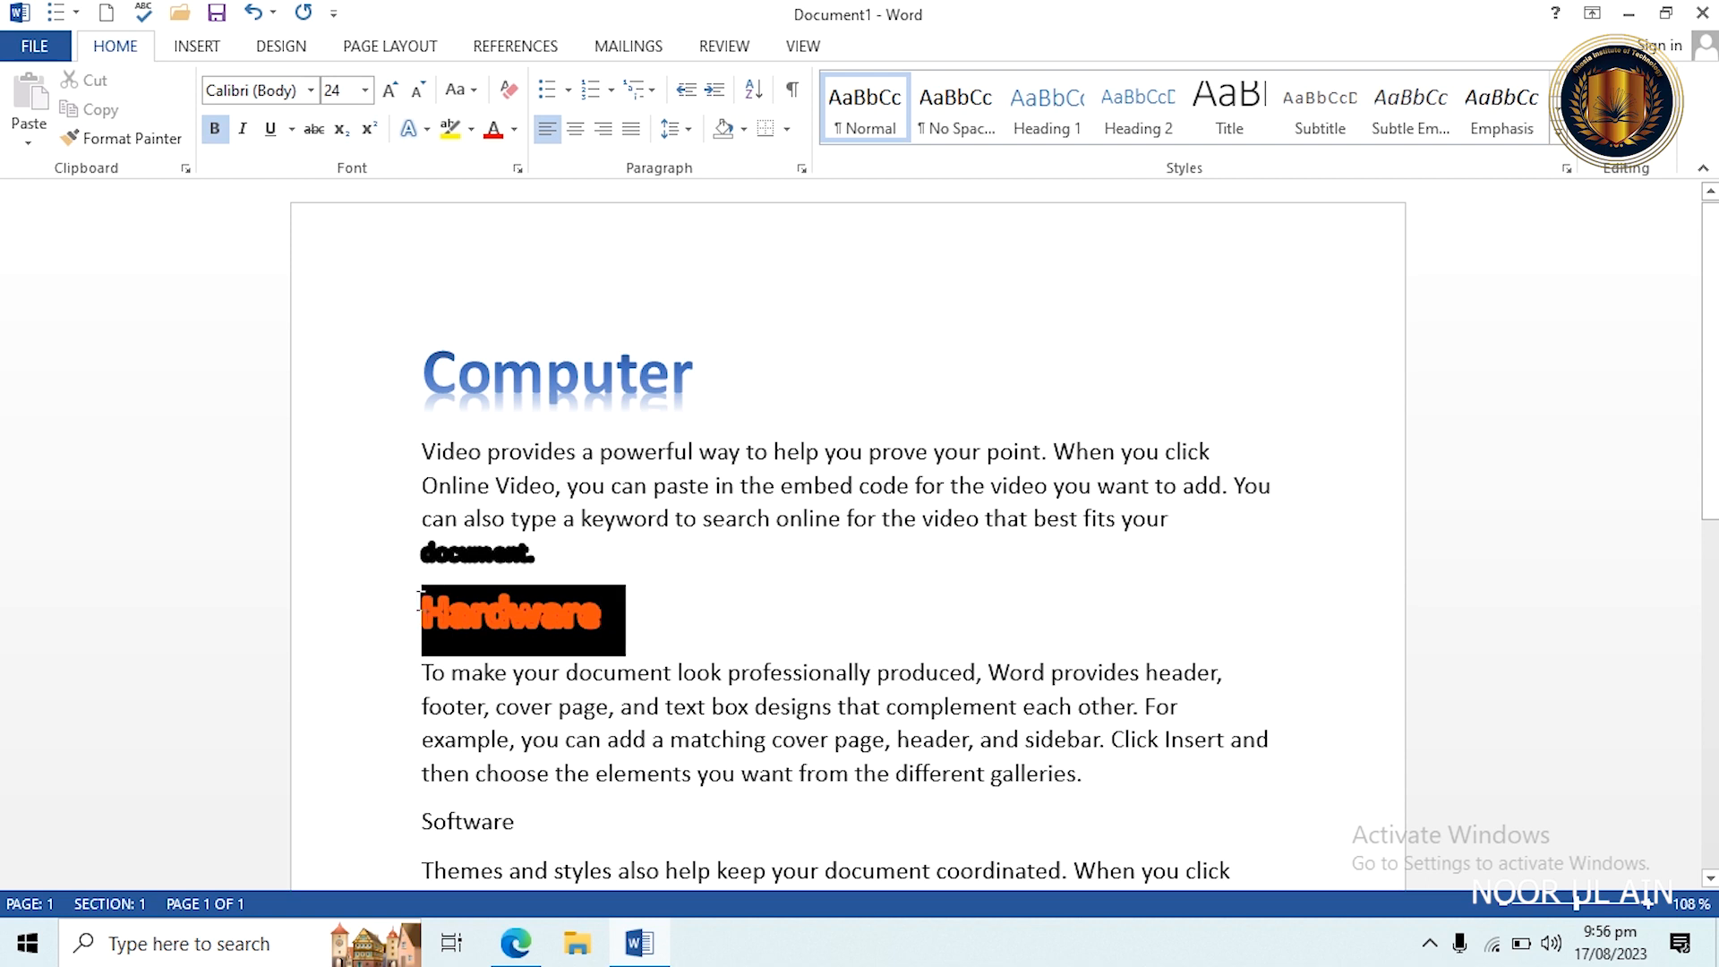
left_click(427, 129)
mouse_move(618, 375)
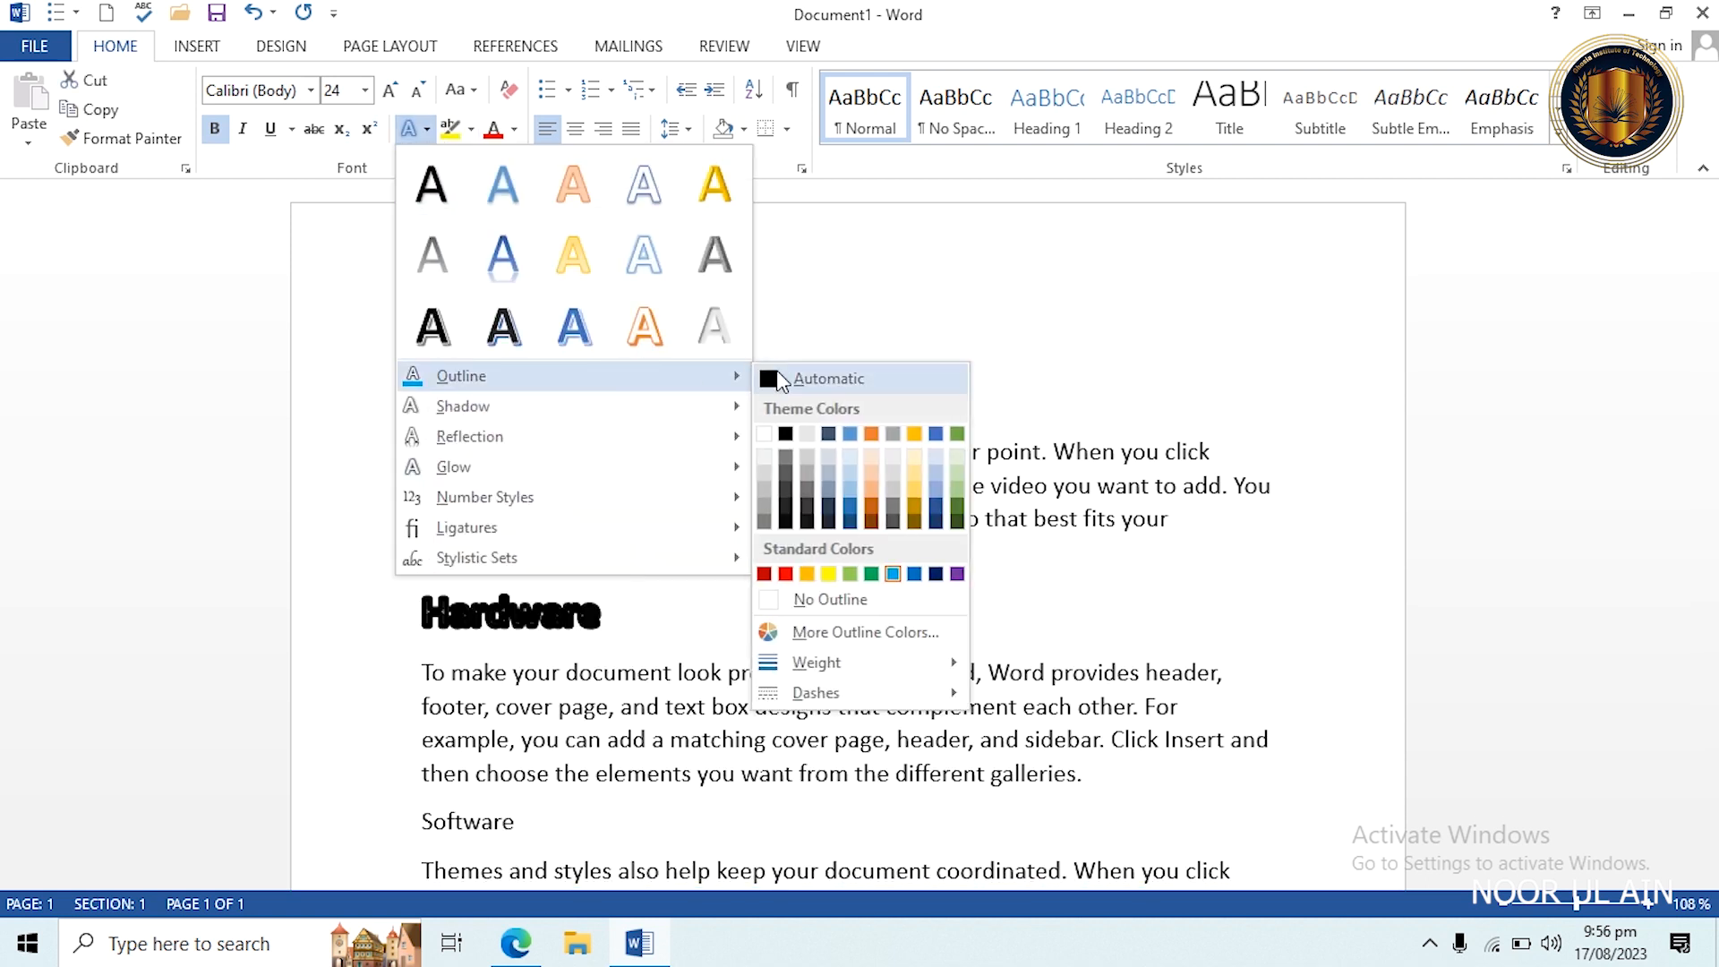
mouse_move(868, 661)
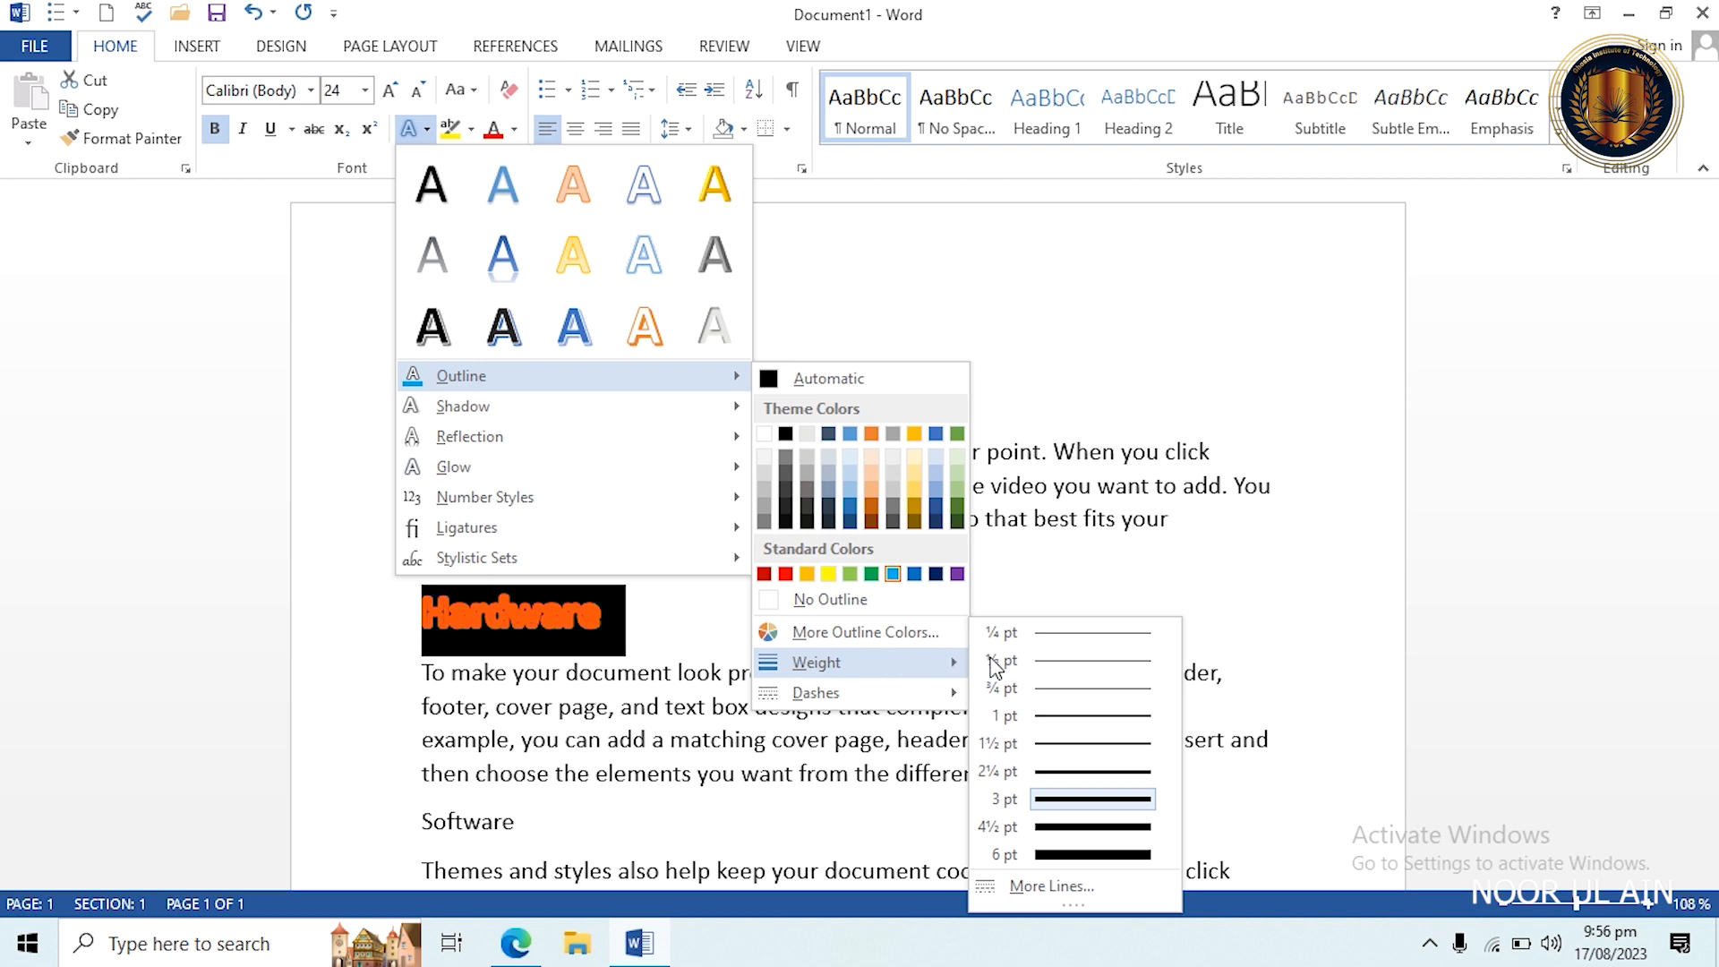
left_click(1049, 720)
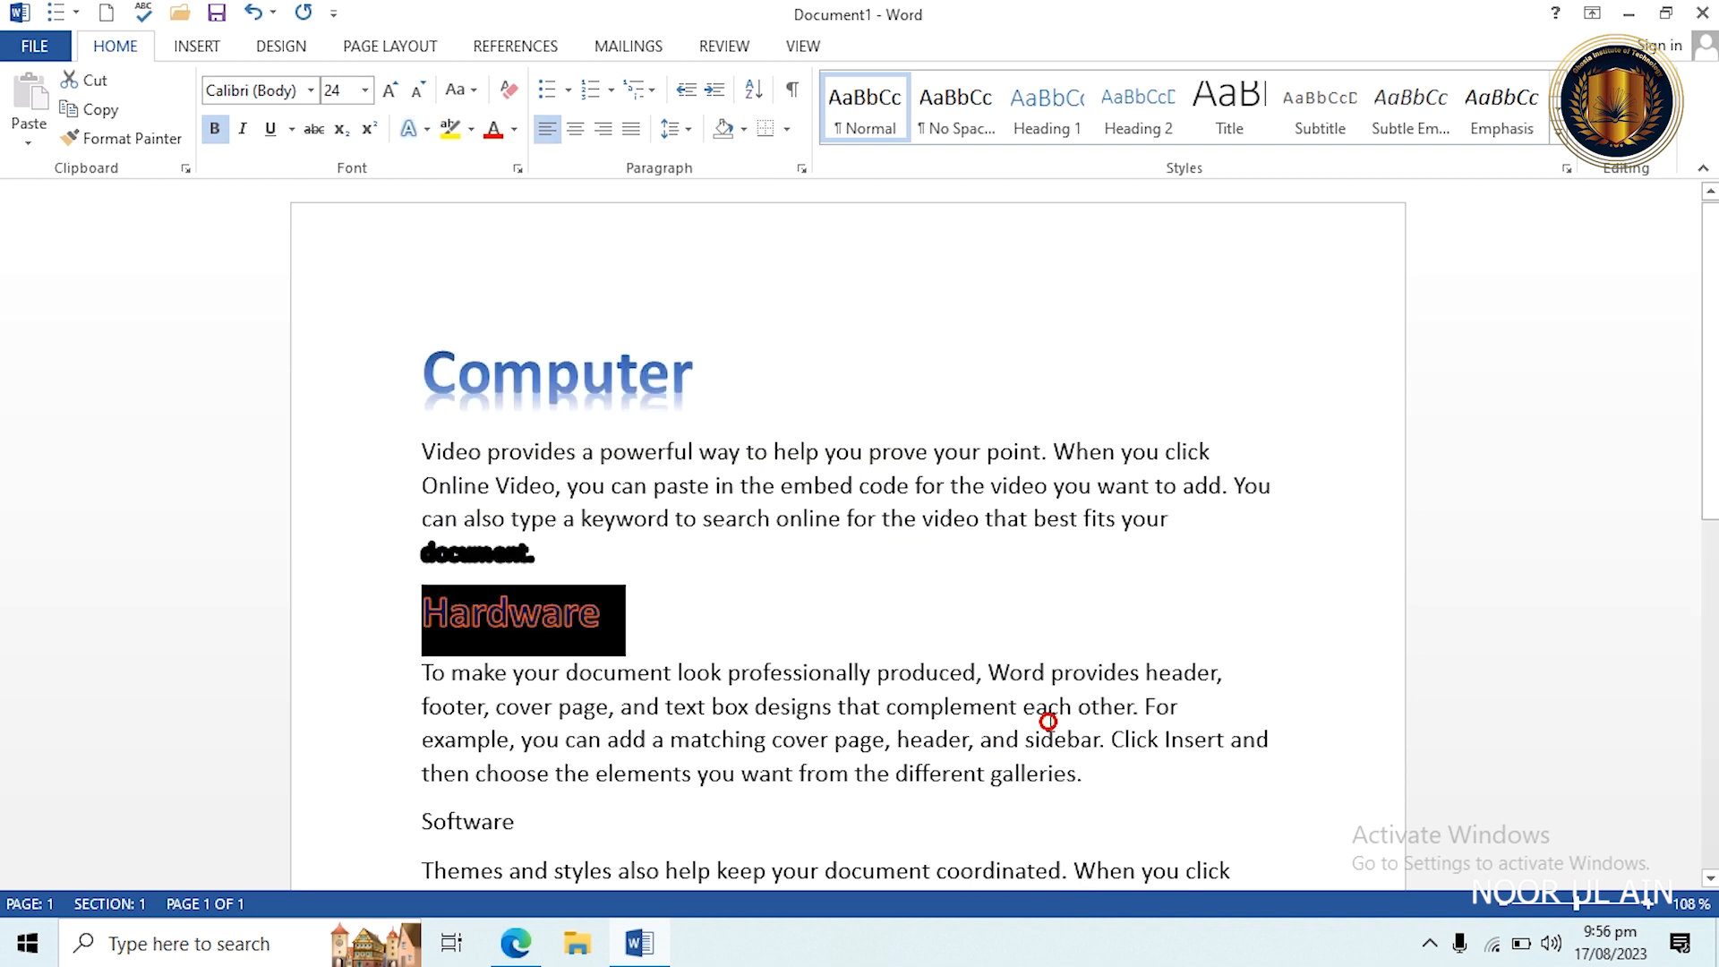
Change the Hardware heading's text outline to the heavier of the two dotted dash styles.
left_click(425, 131)
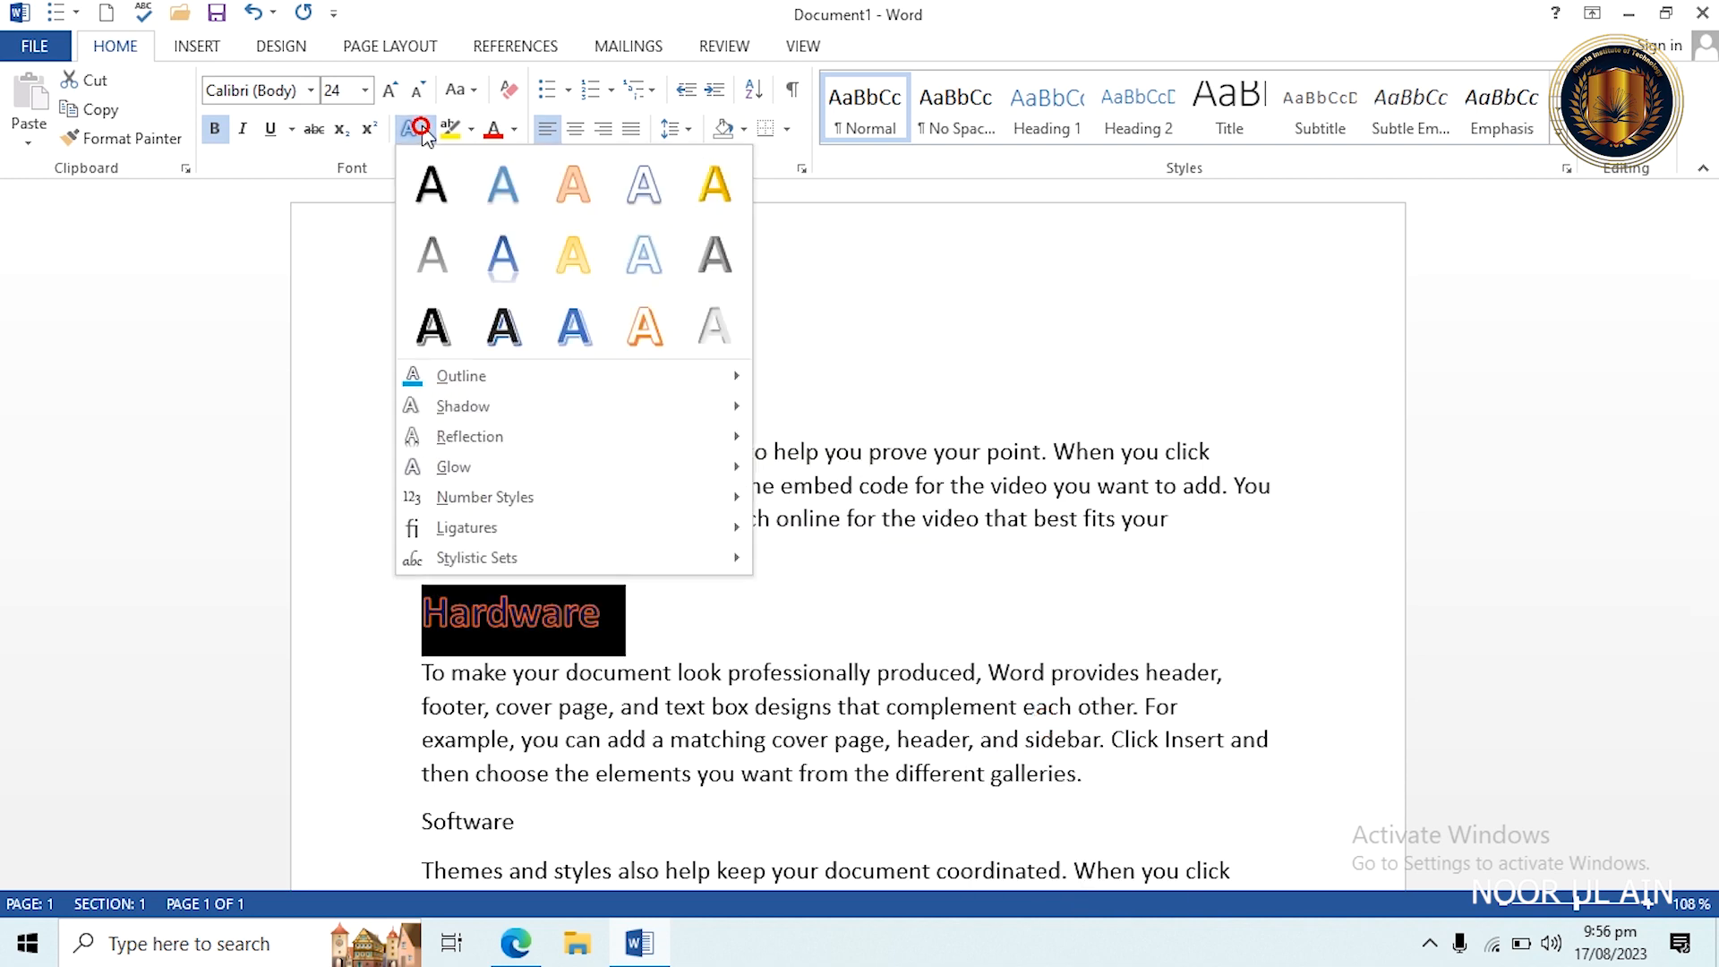
mouse_move(577, 385)
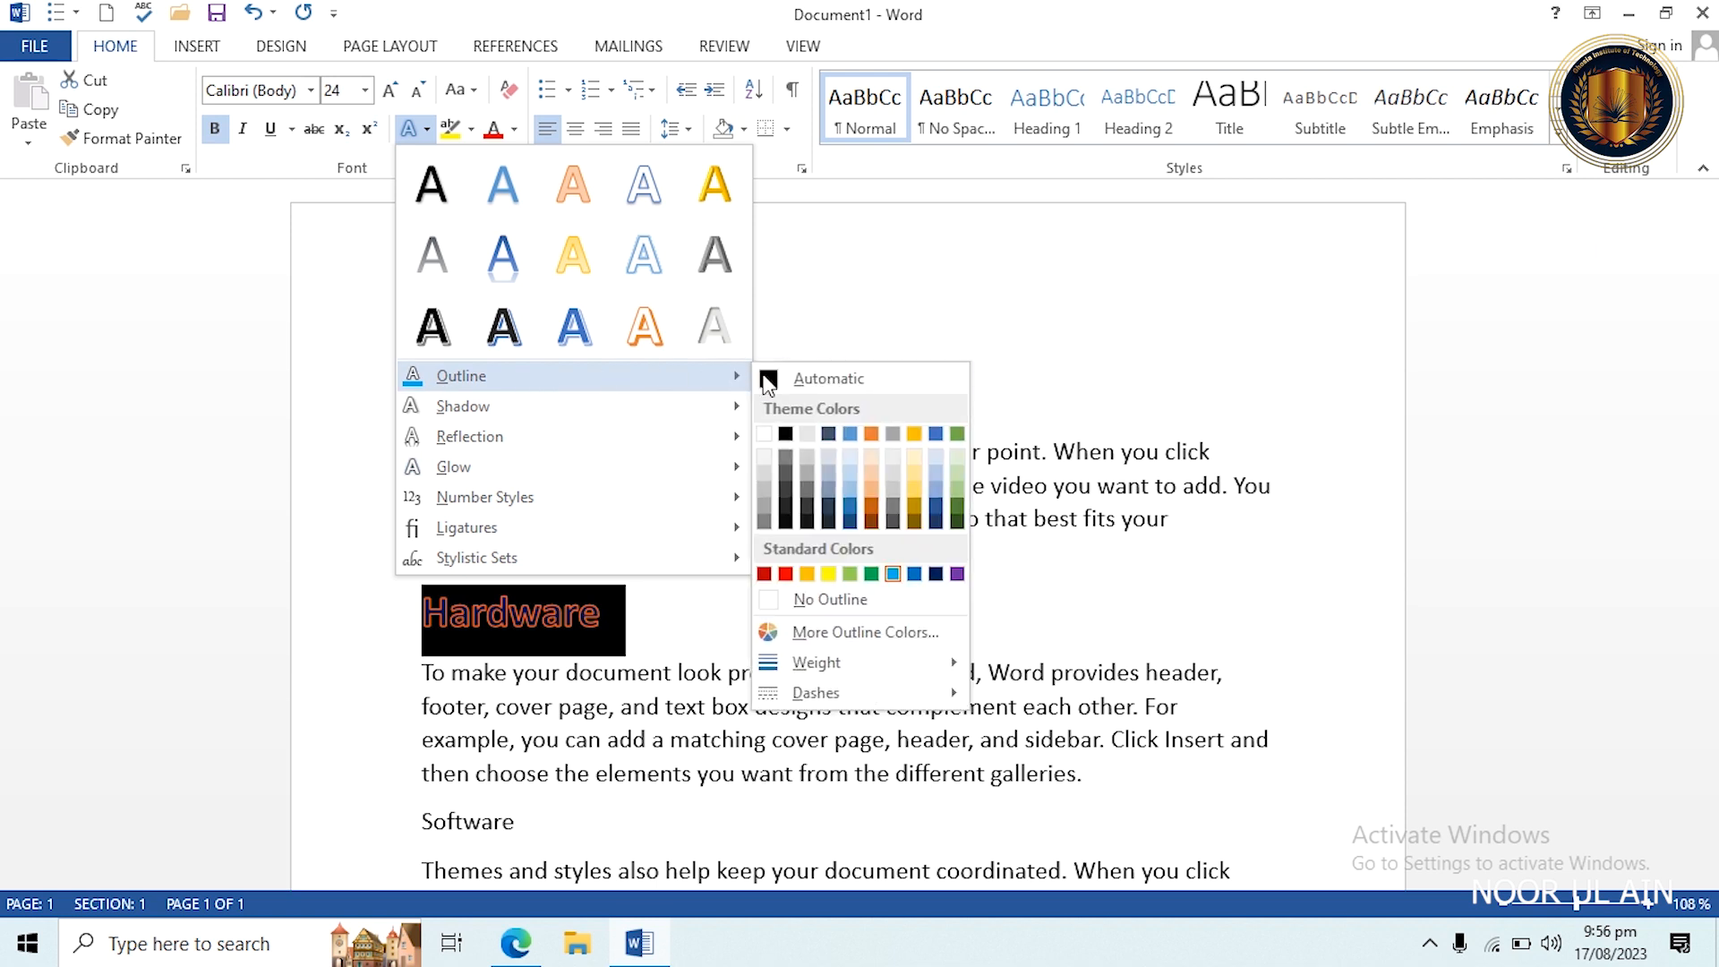
mouse_move(832, 703)
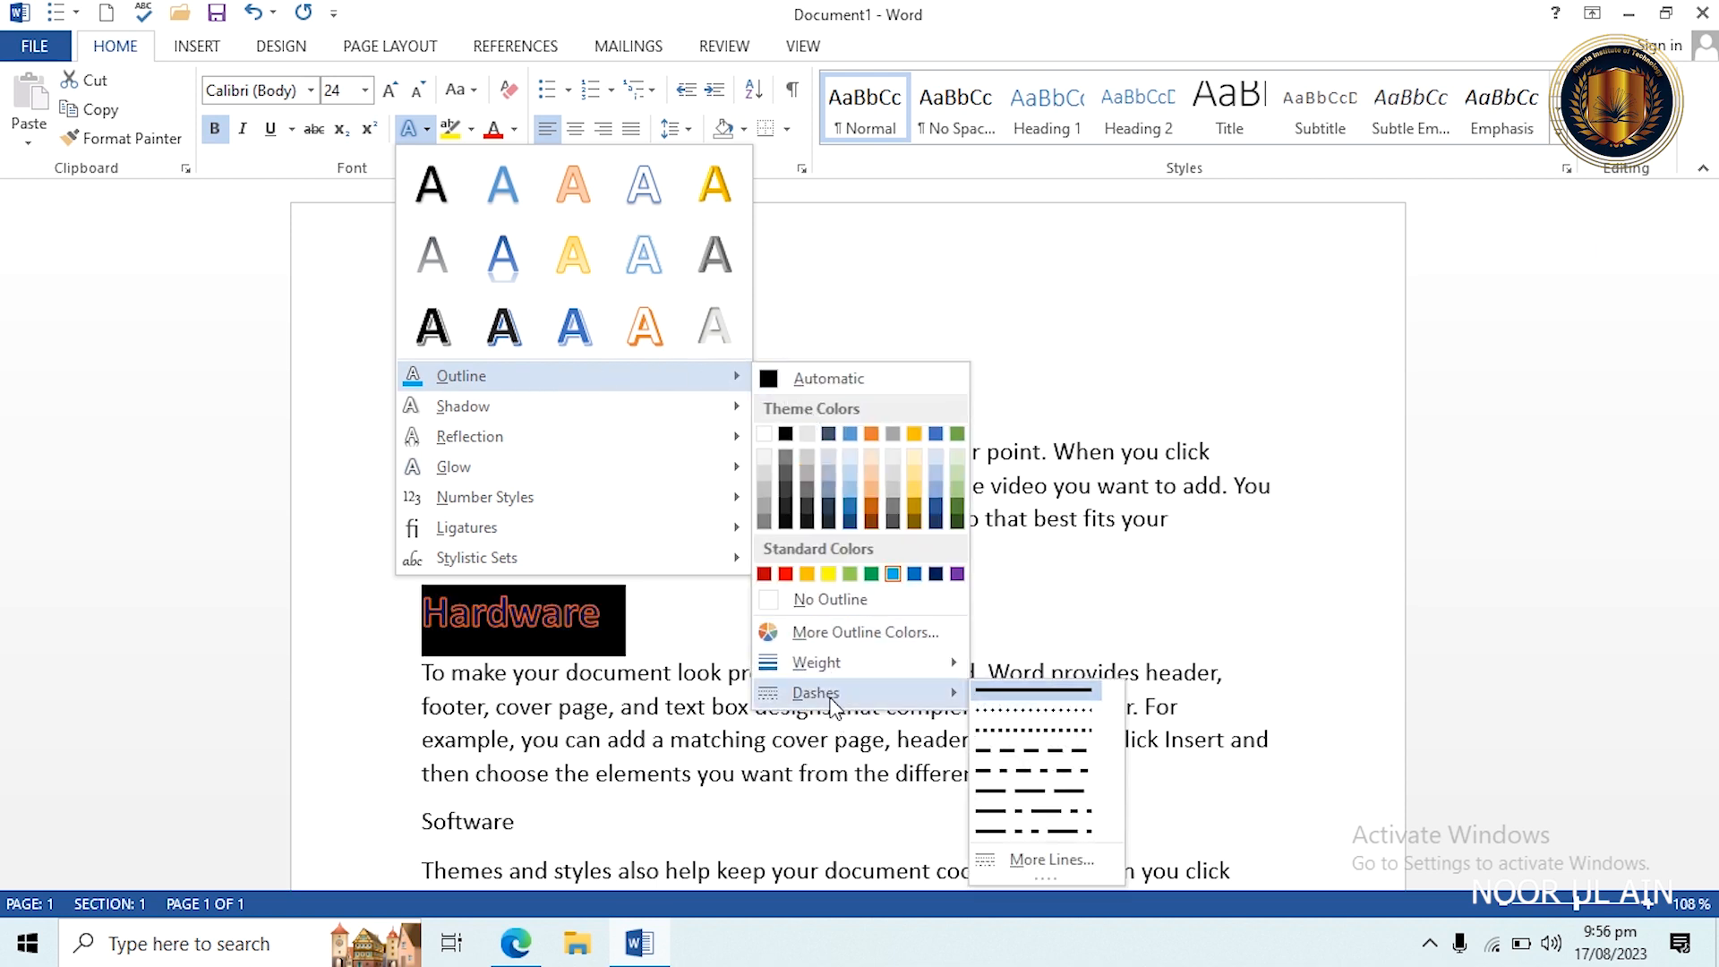
left_click(1037, 729)
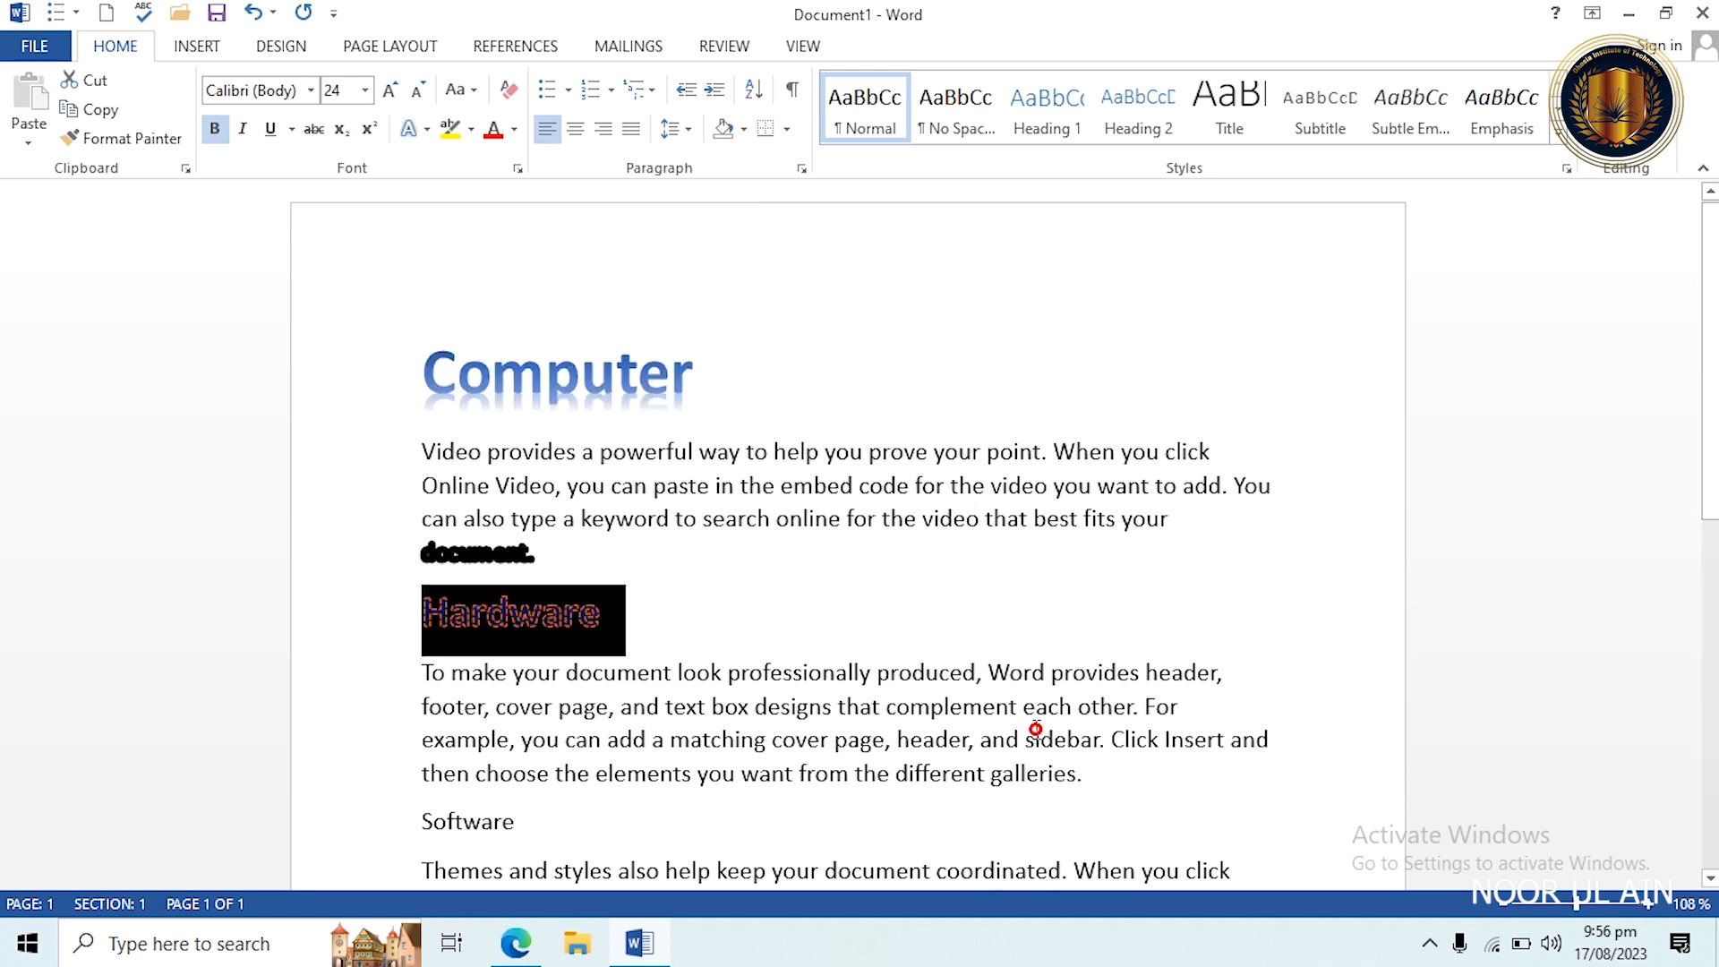
left_click(775, 616)
Apply the perspective shadow that falls directly below the text to the whole Hardware heading, without any highlight.
left_click_drag(553, 623, 541, 623)
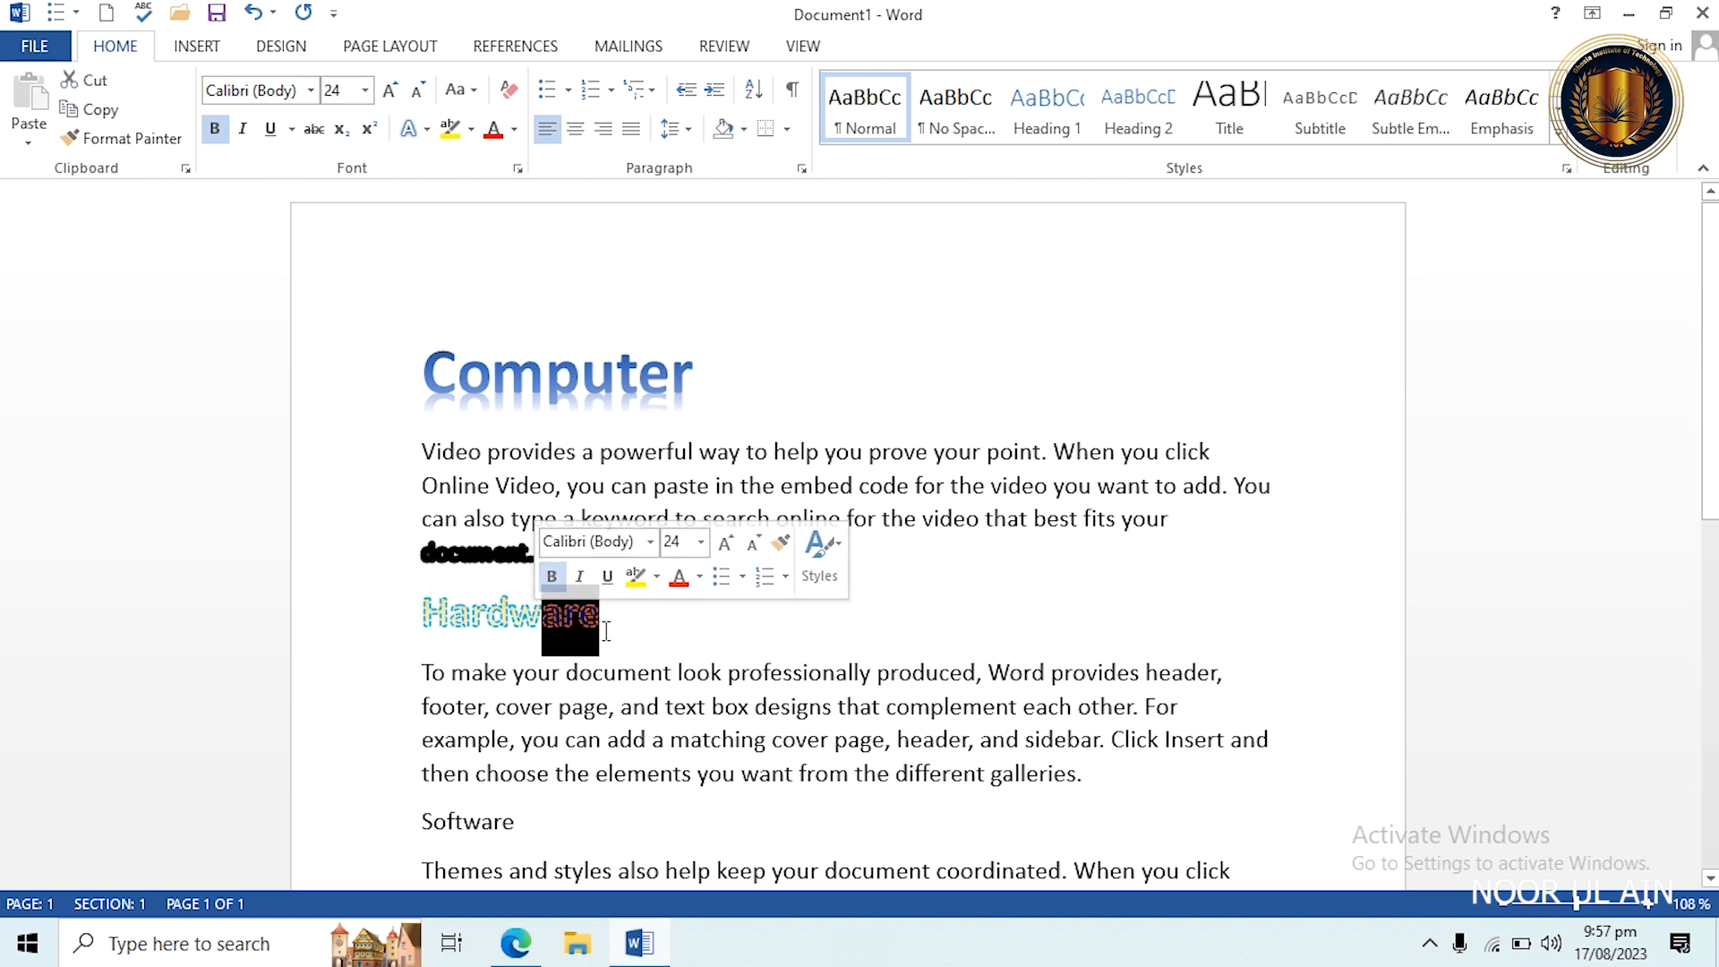
left_click(604, 627)
double_click(605, 626)
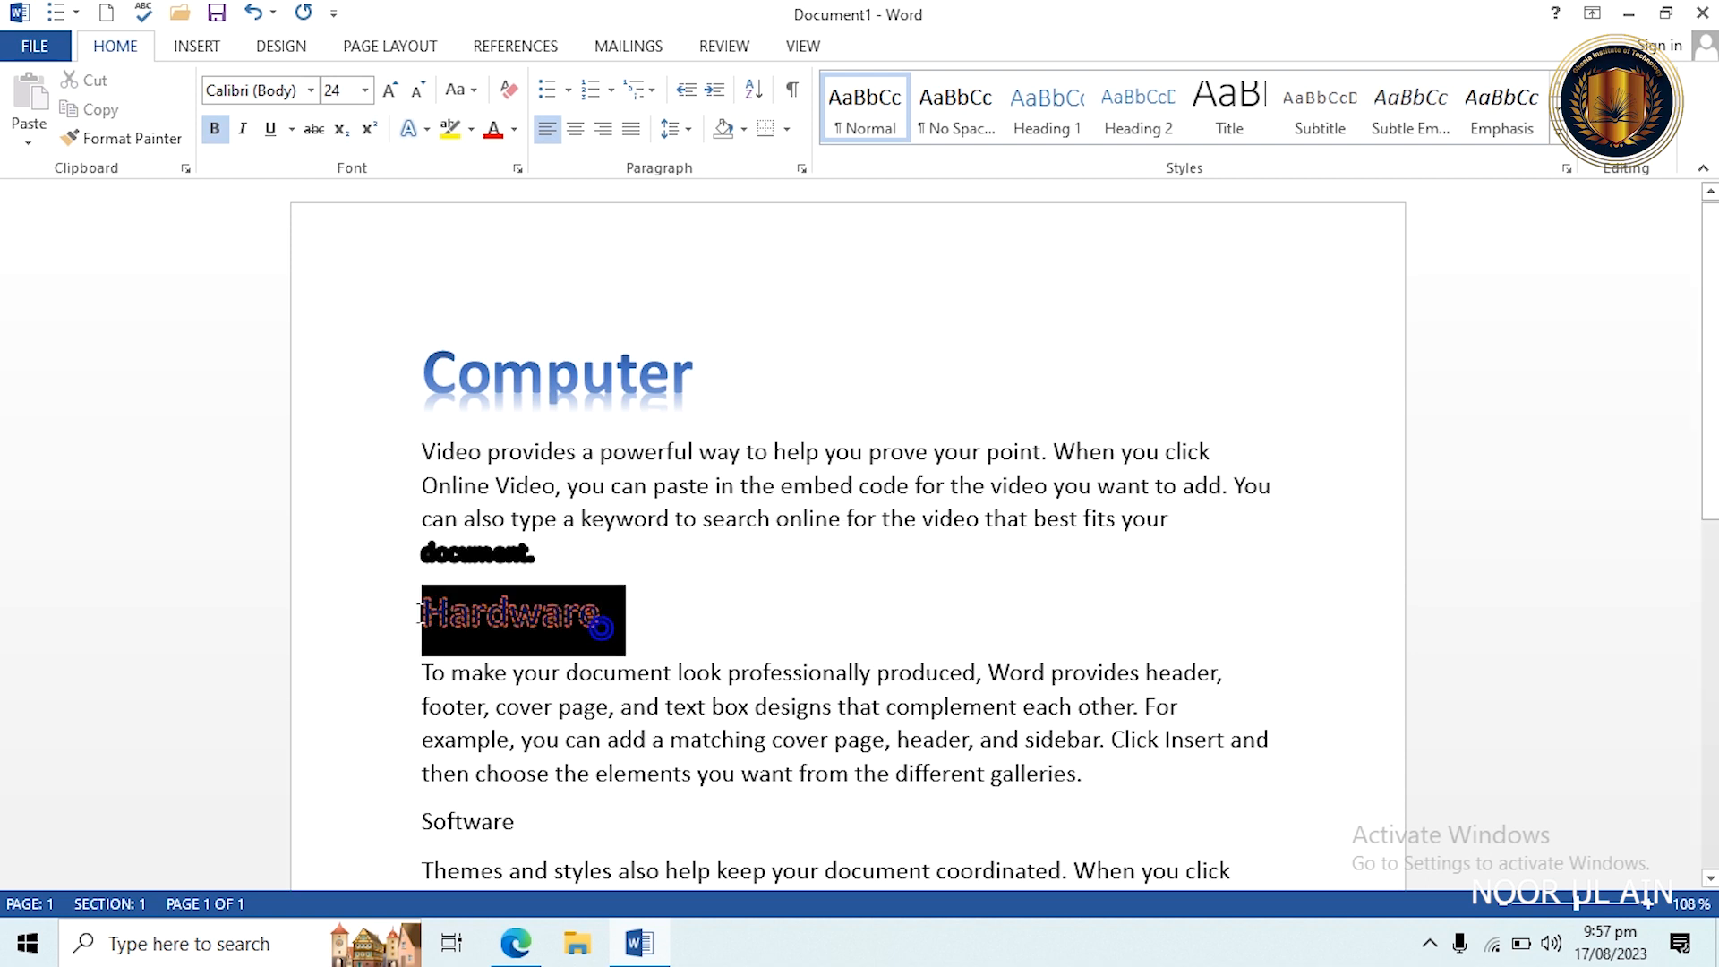
left_click(438, 133)
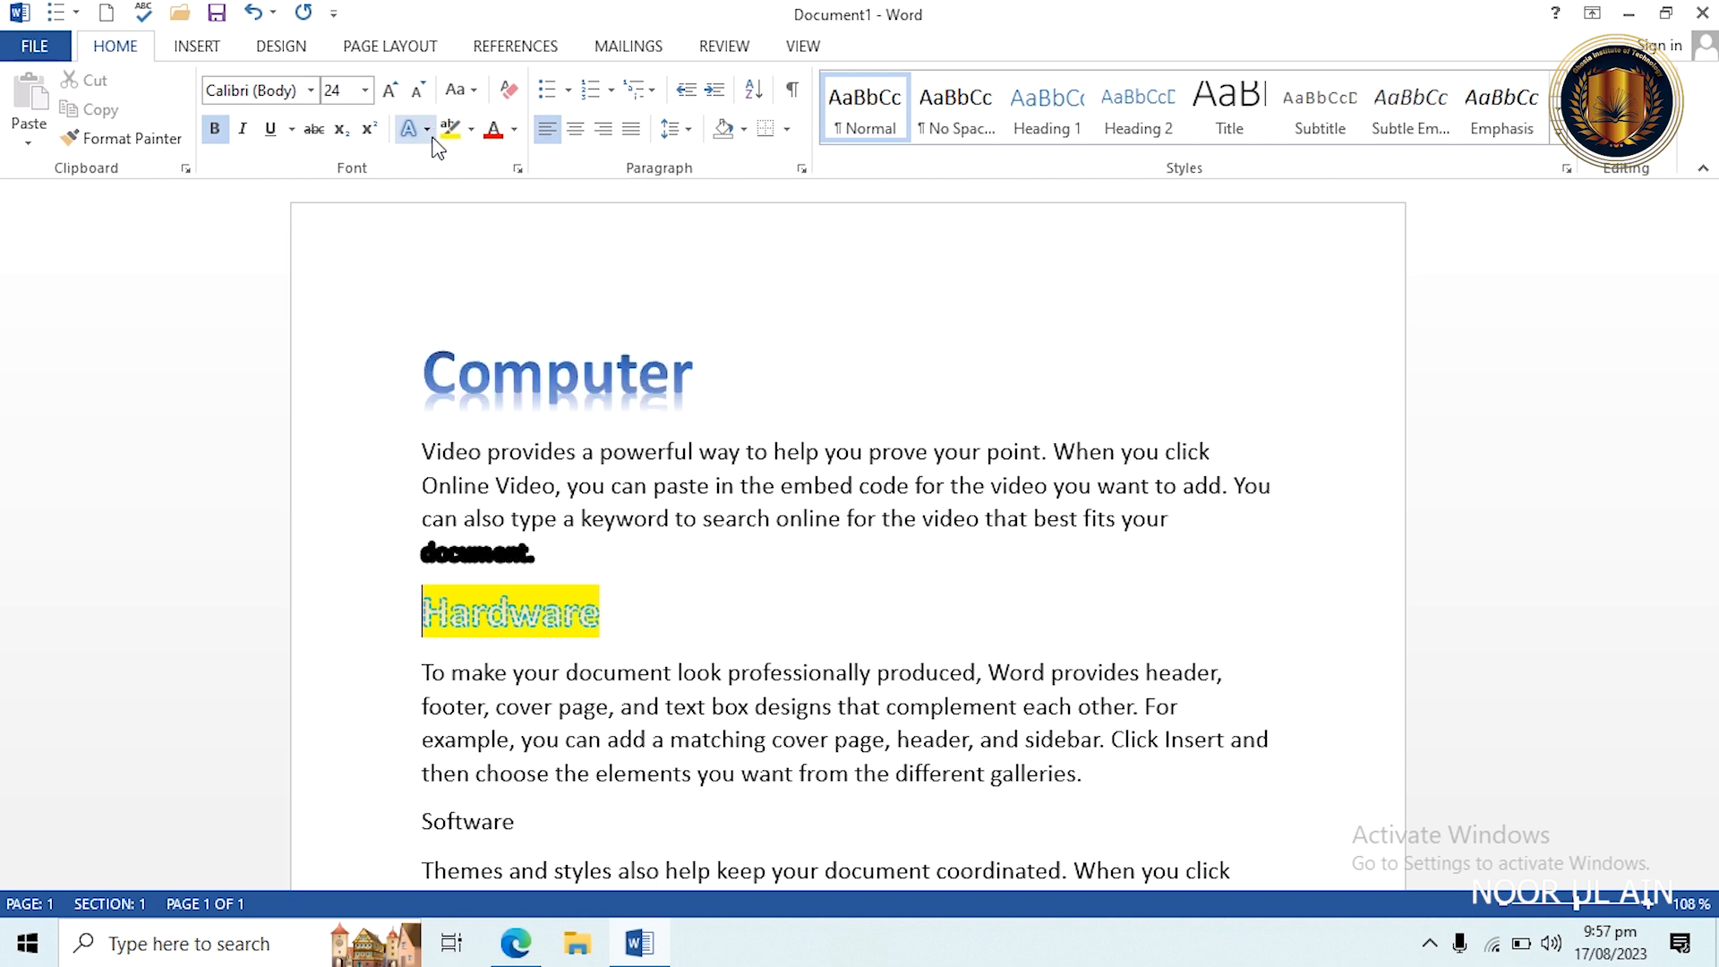
key("ctrl+z")
left_click(426, 131)
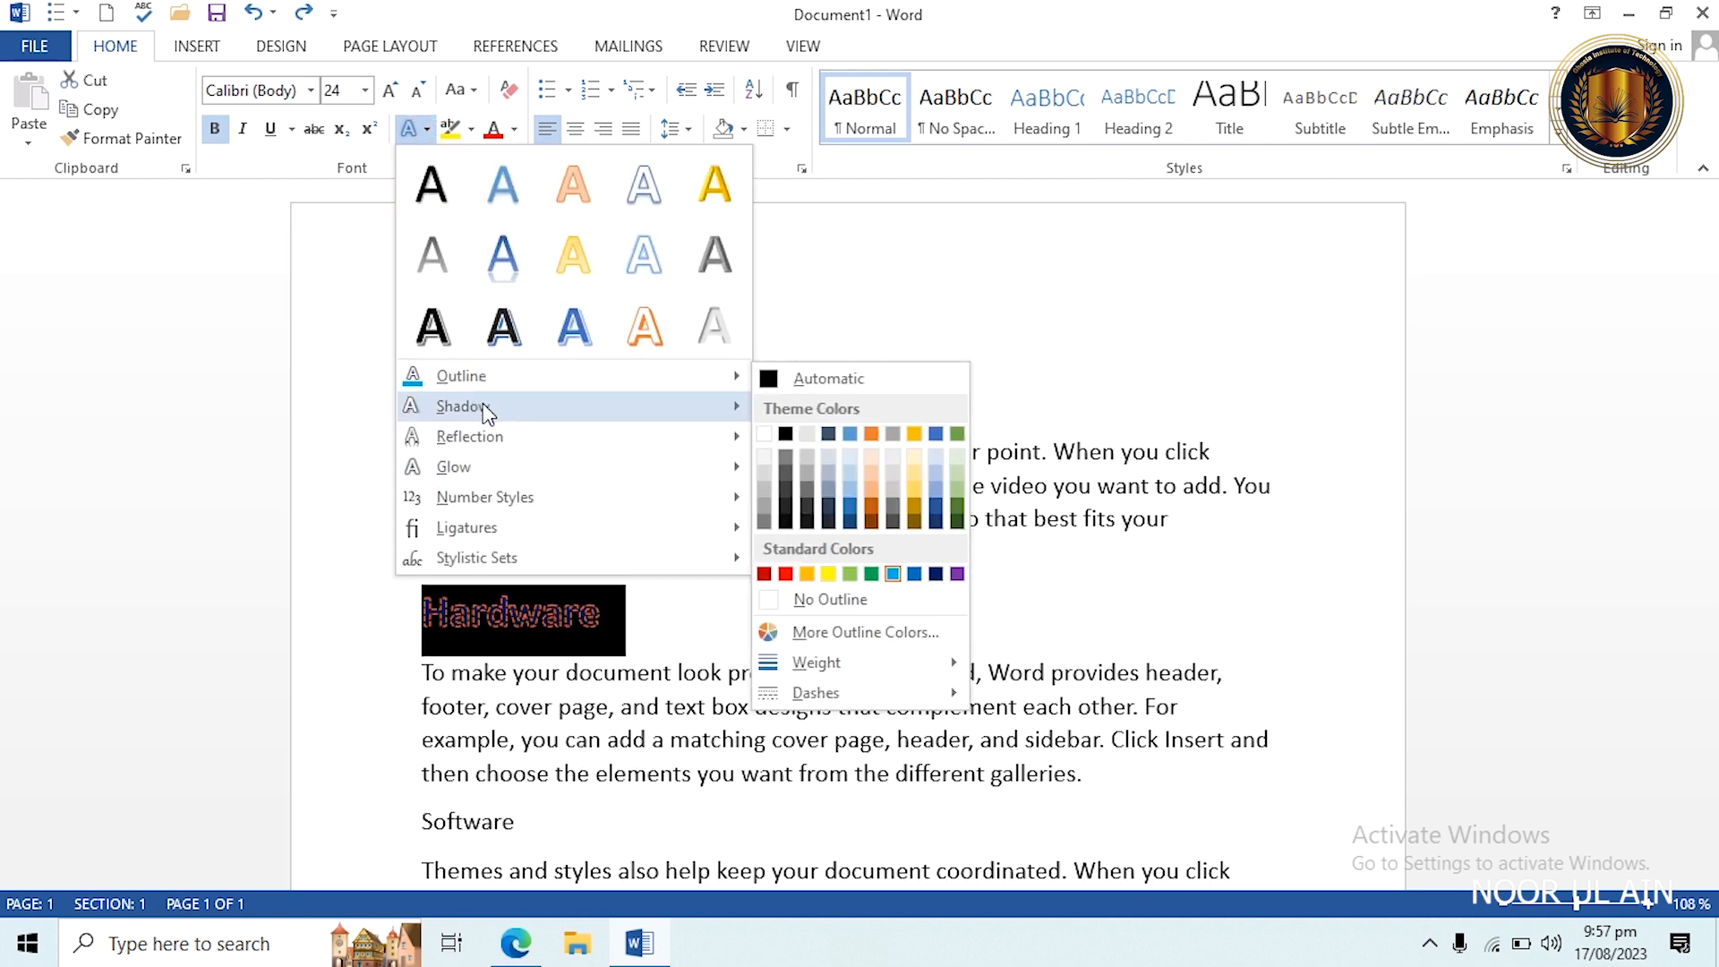
mouse_move(485, 411)
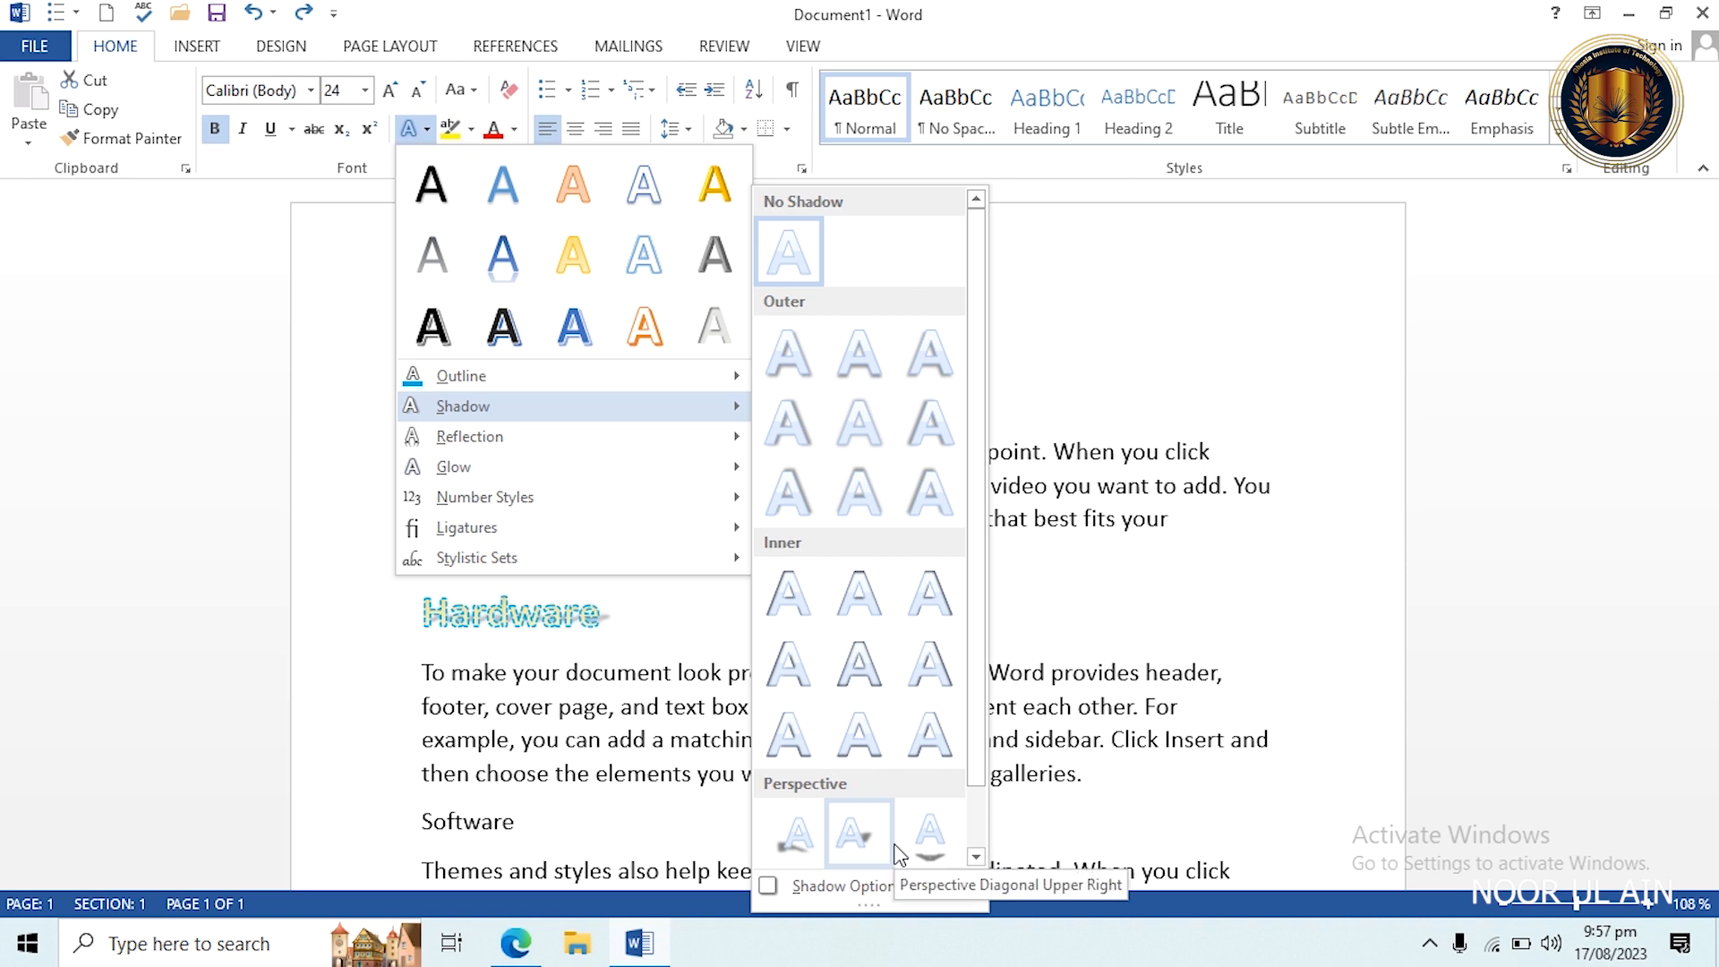
left_click(925, 837)
left_click(632, 687)
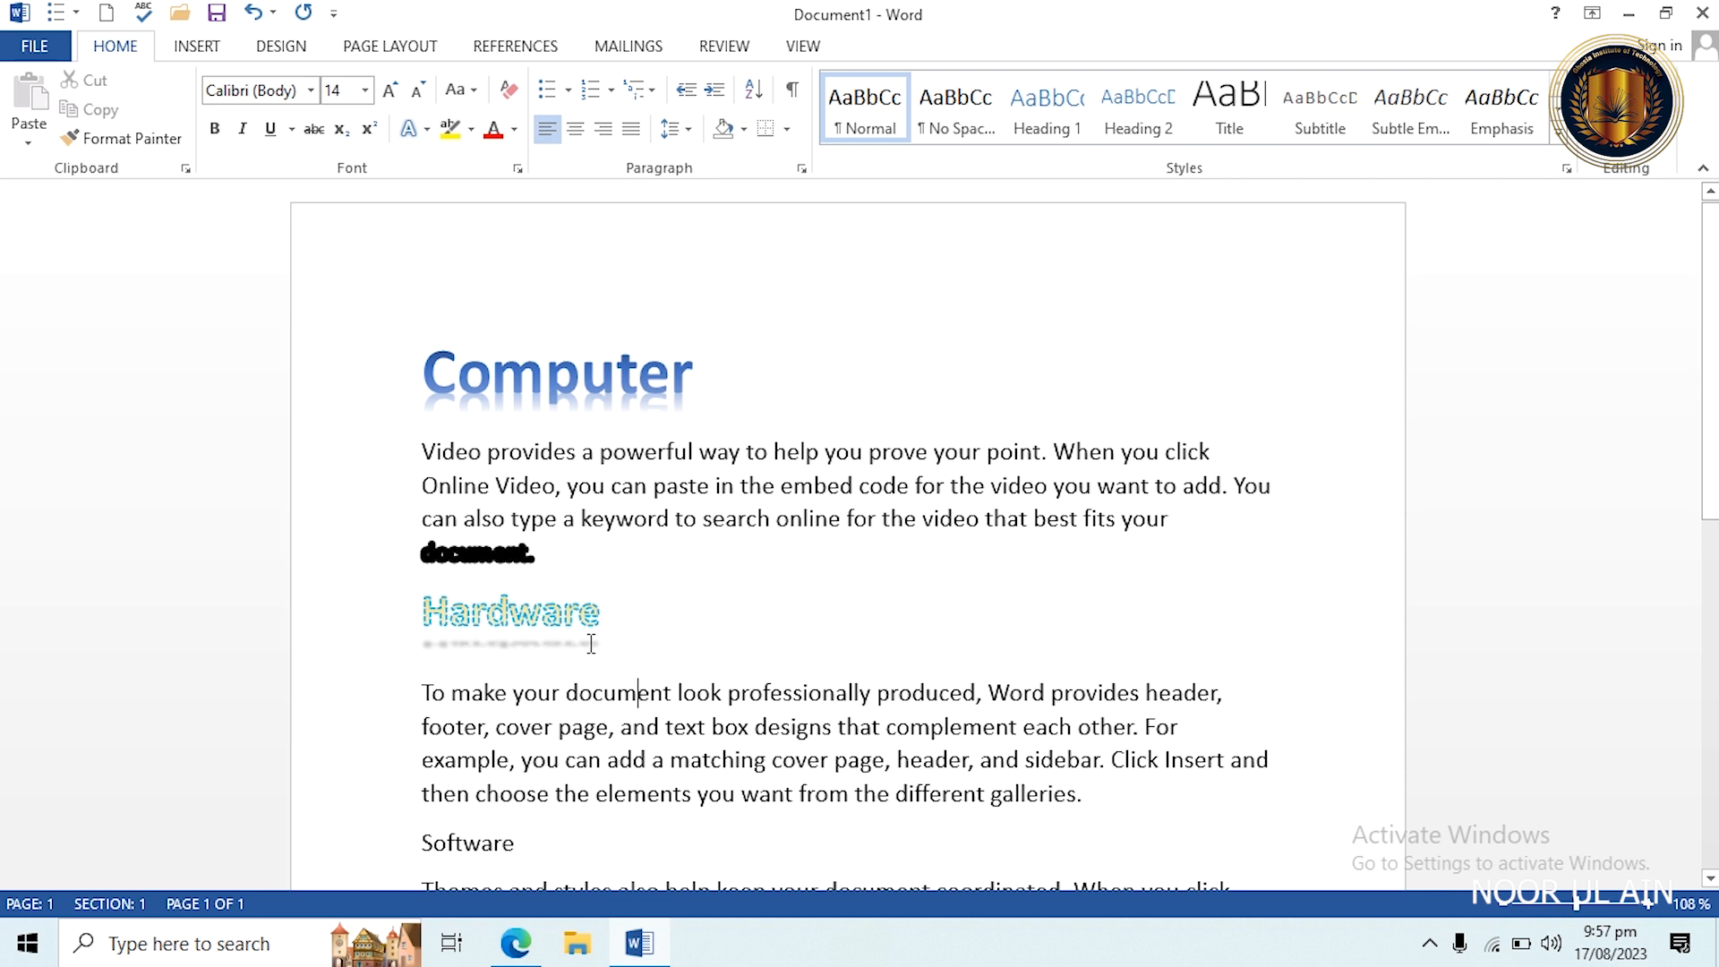
triple_click(530, 624)
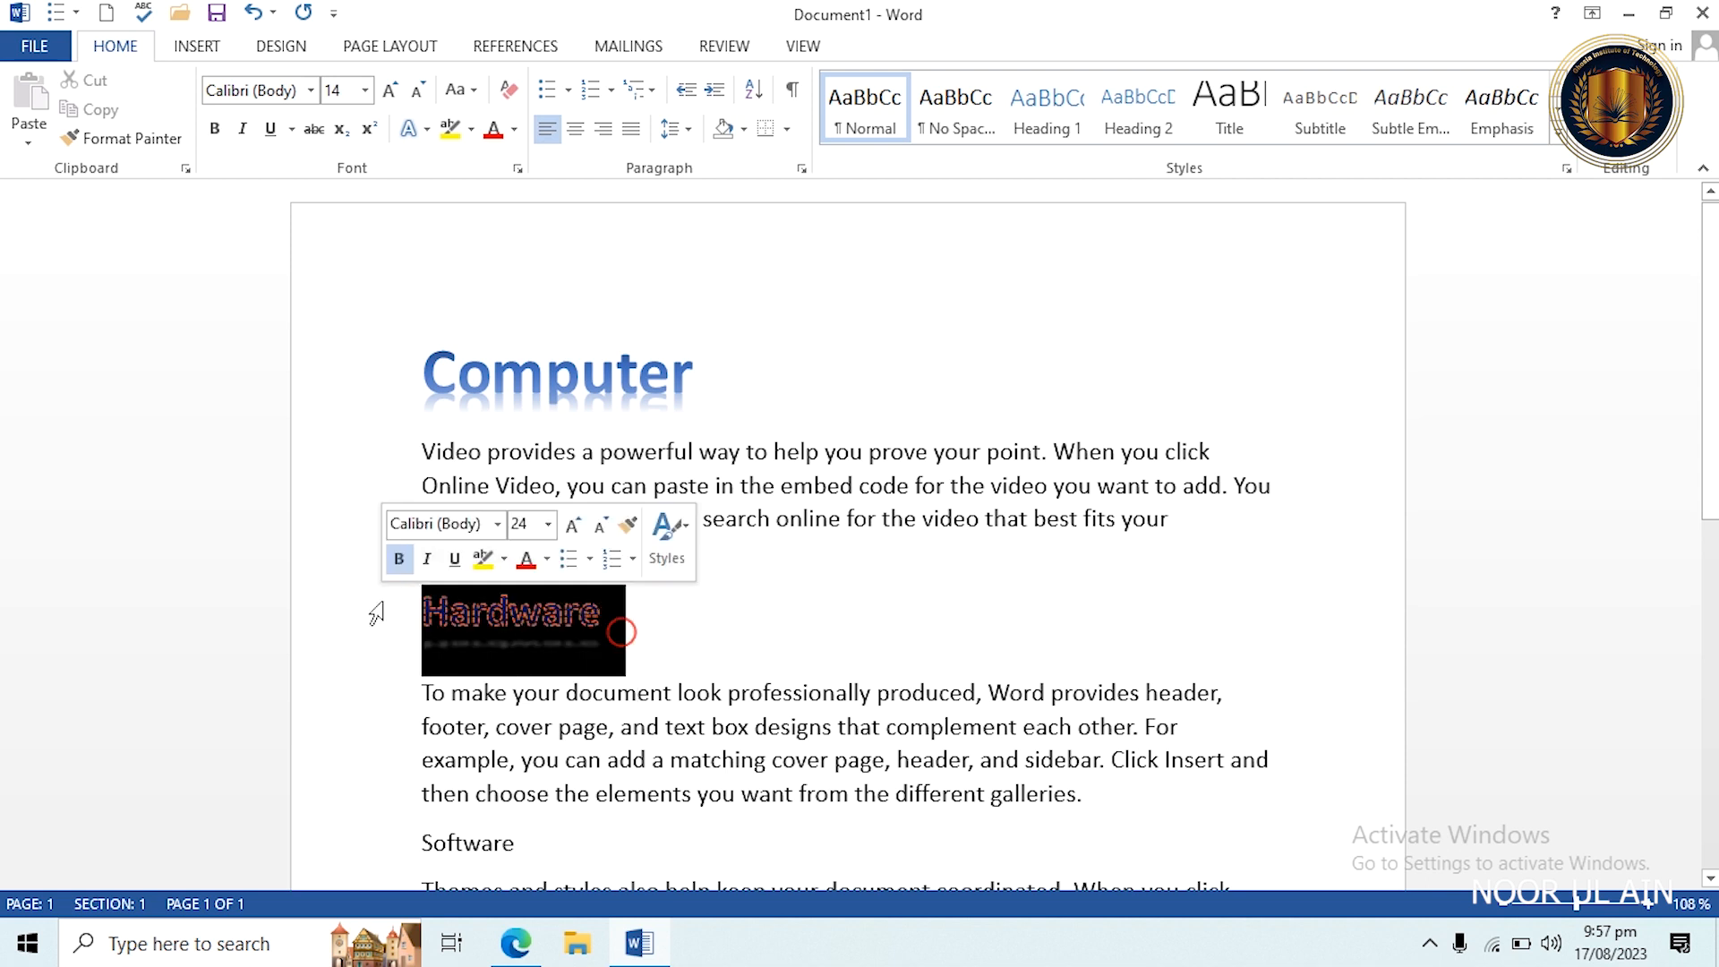
left_click(425, 132)
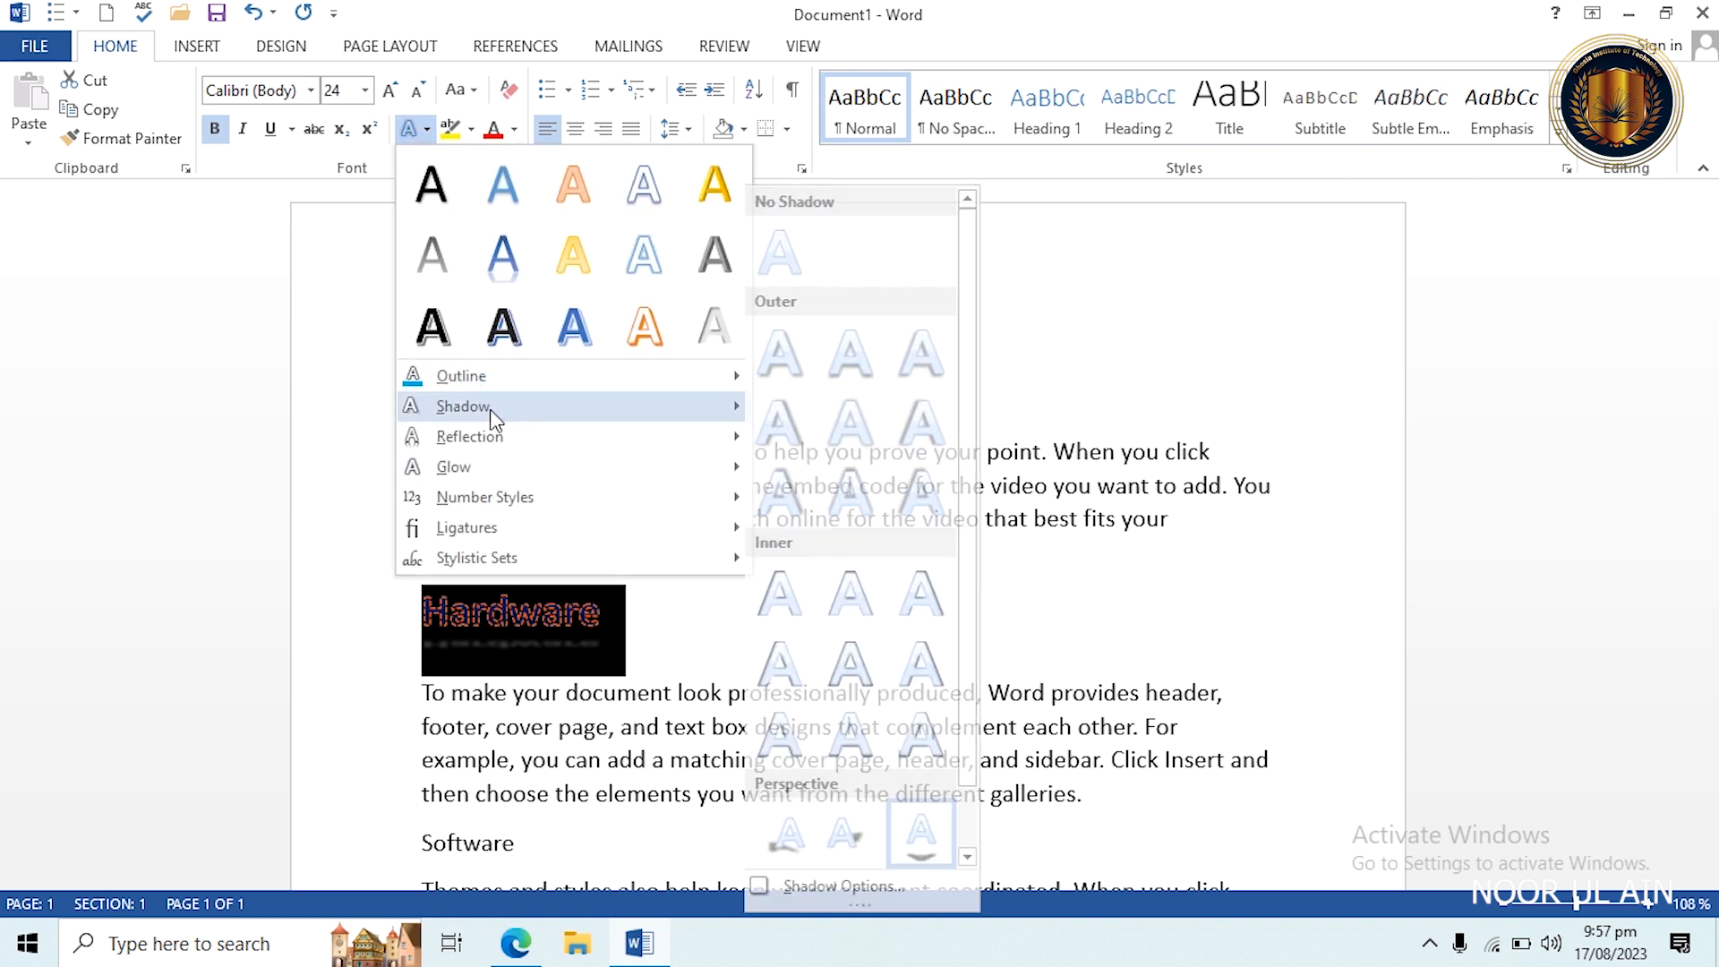
left_click(1204, 368)
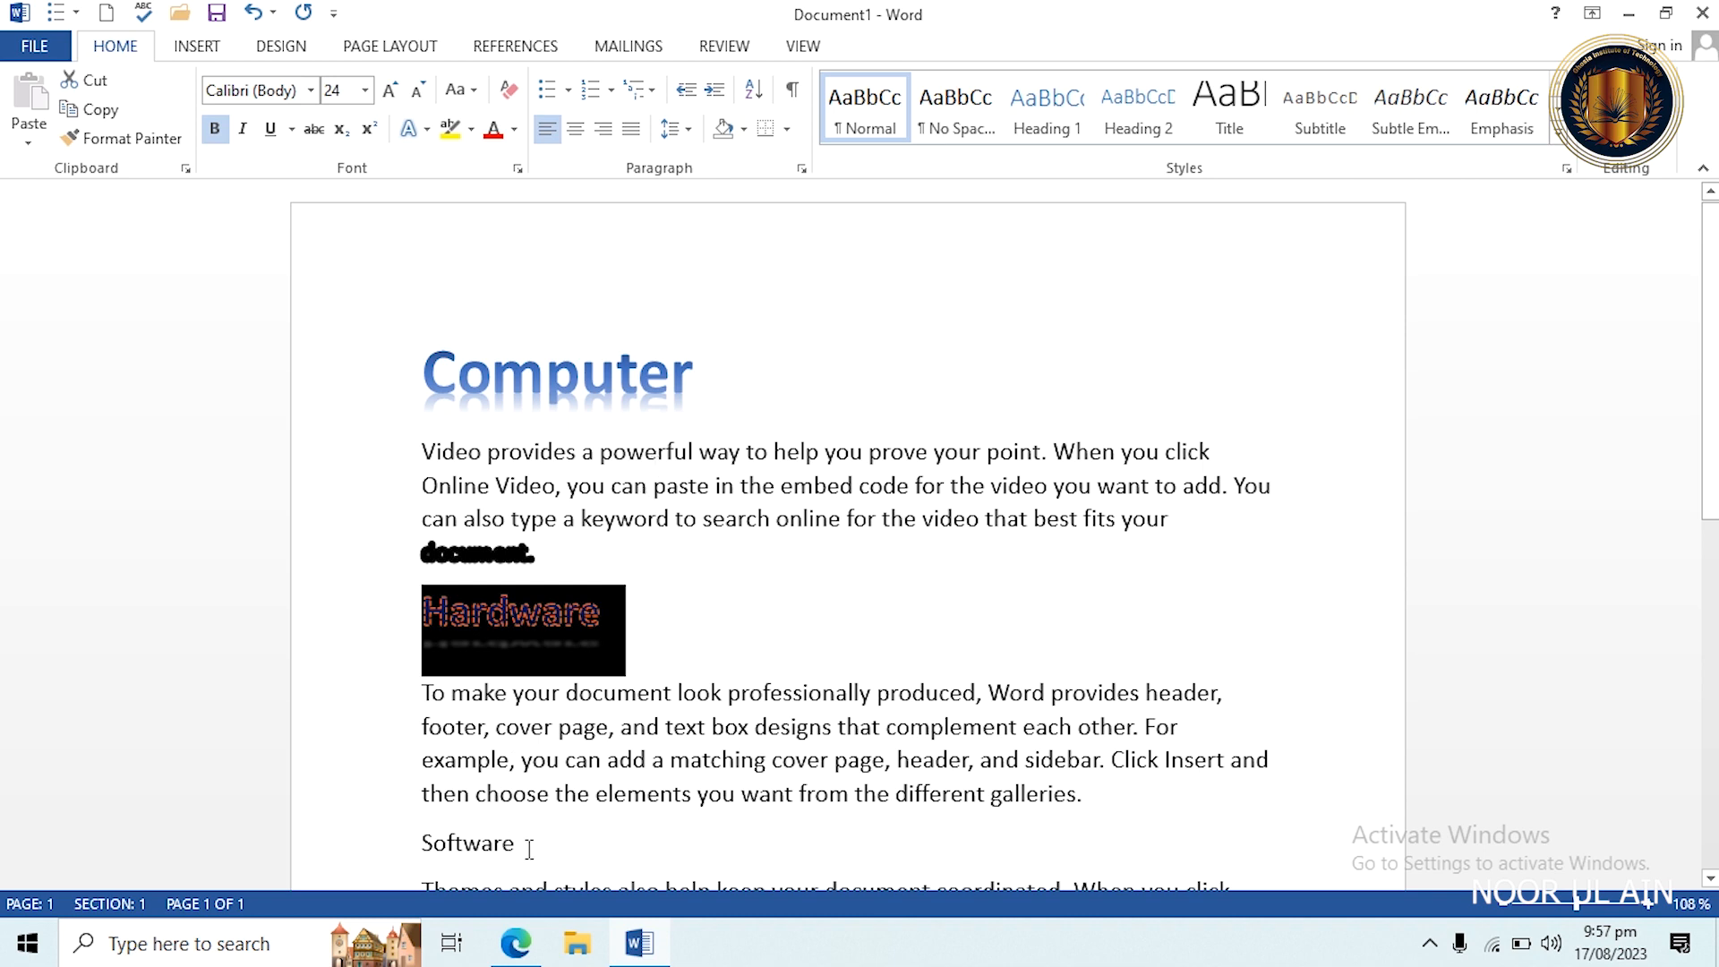
left_click_drag(547, 855, 340, 793)
scroll(806, 537, "down", 2)
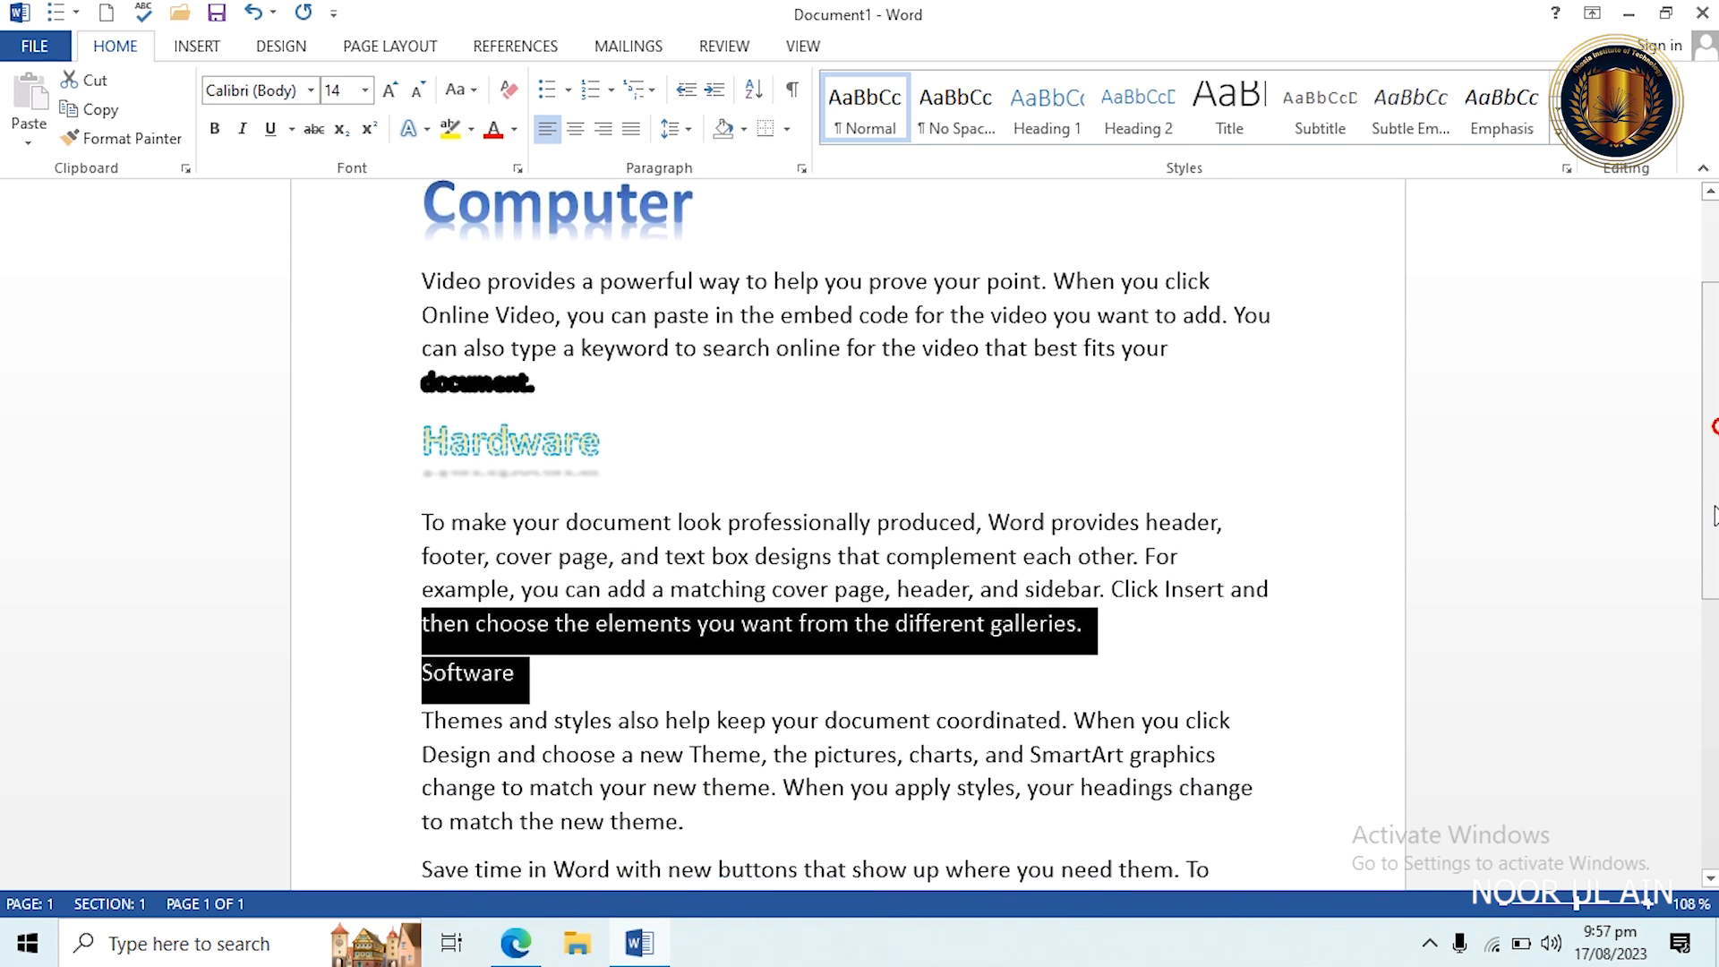
left_click(417, 128)
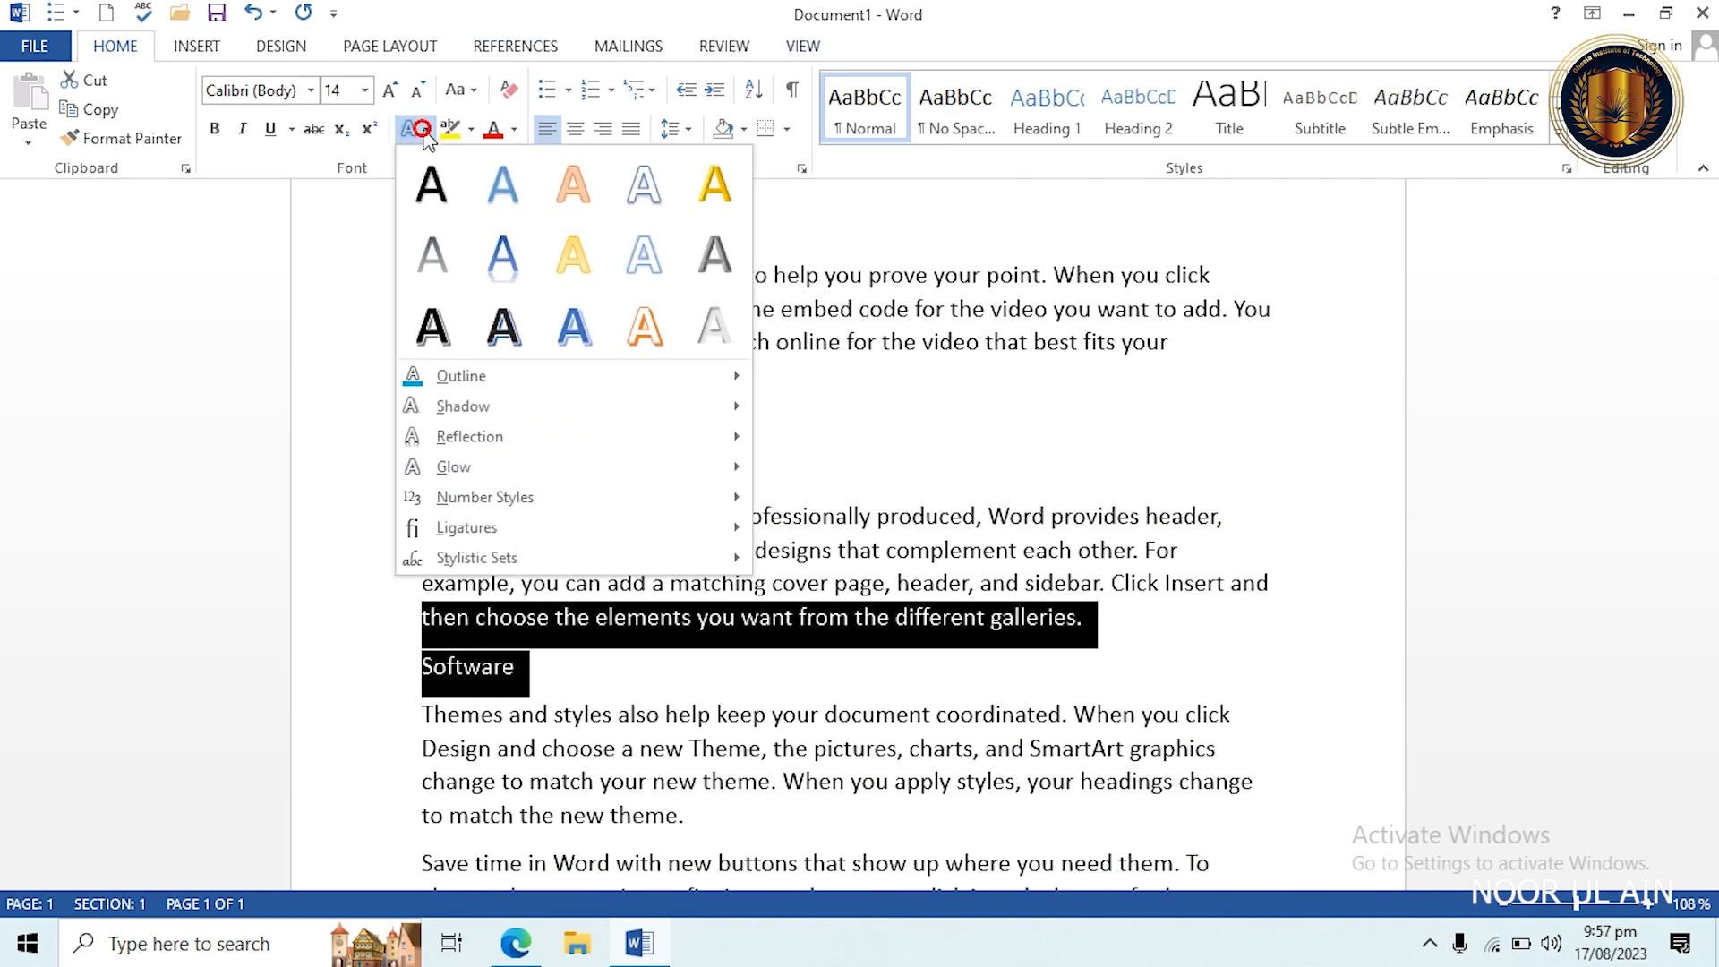
left_click(701, 179)
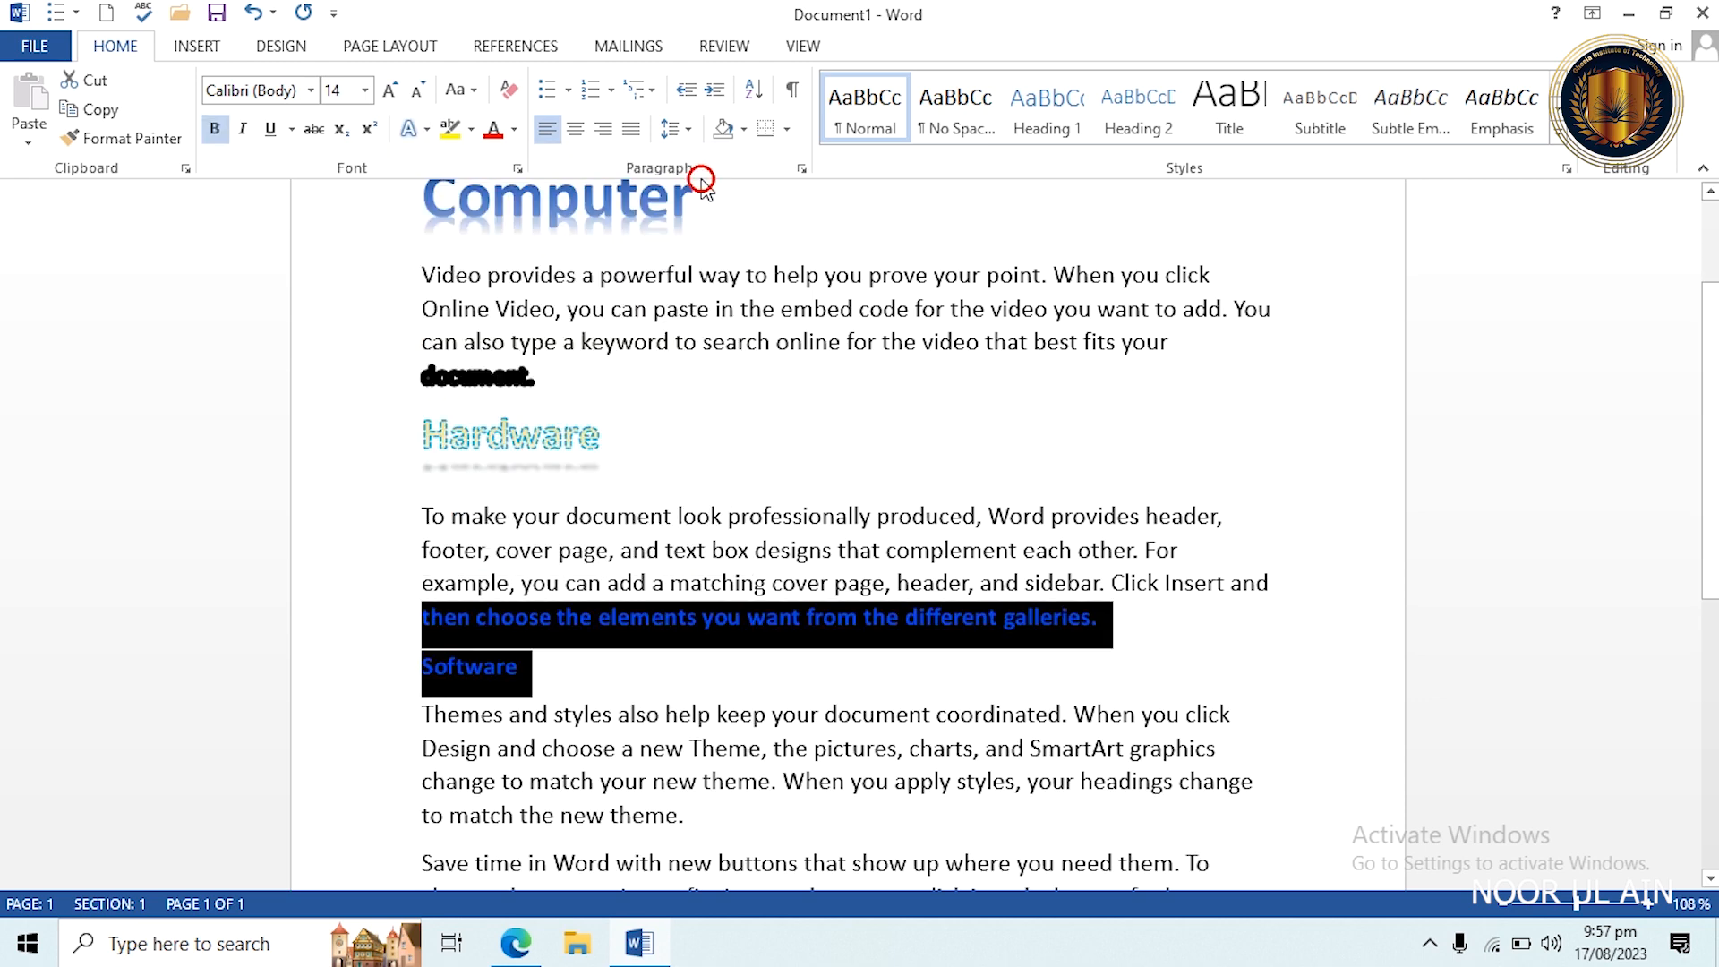
key("ctrl+z")
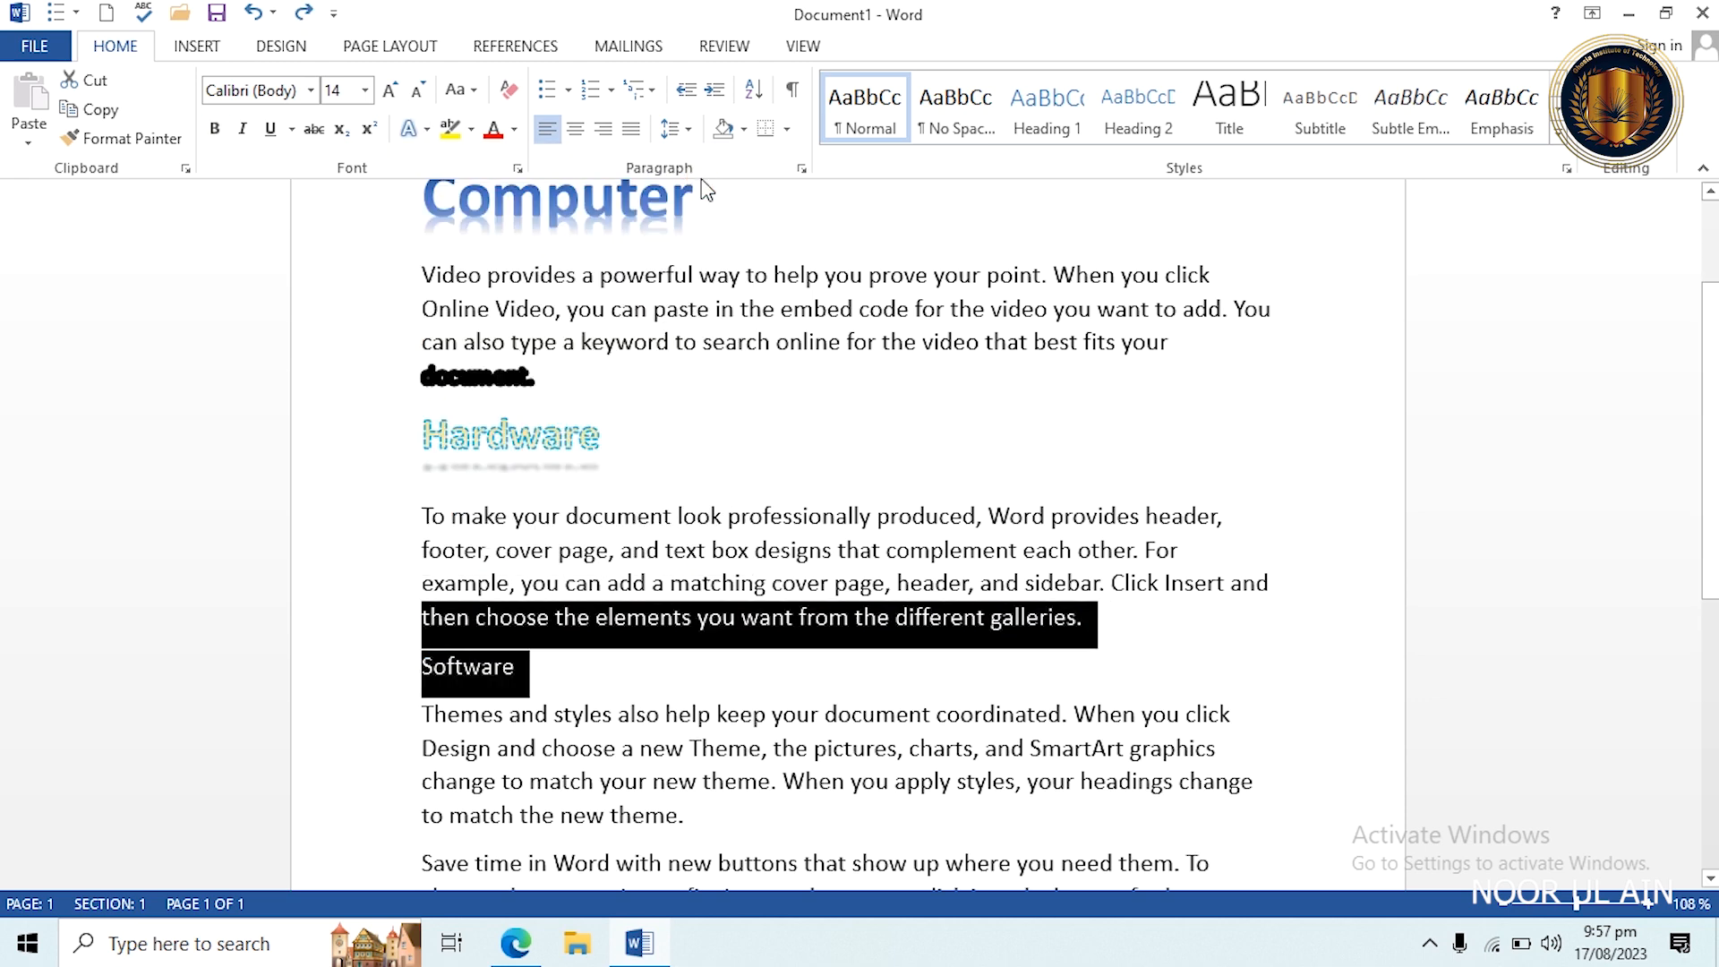
Apply the solid gold text effect preset from the first row to the Software heading only.
left_click(580, 663)
left_click(391, 674)
left_click_drag(530, 676, 368, 663)
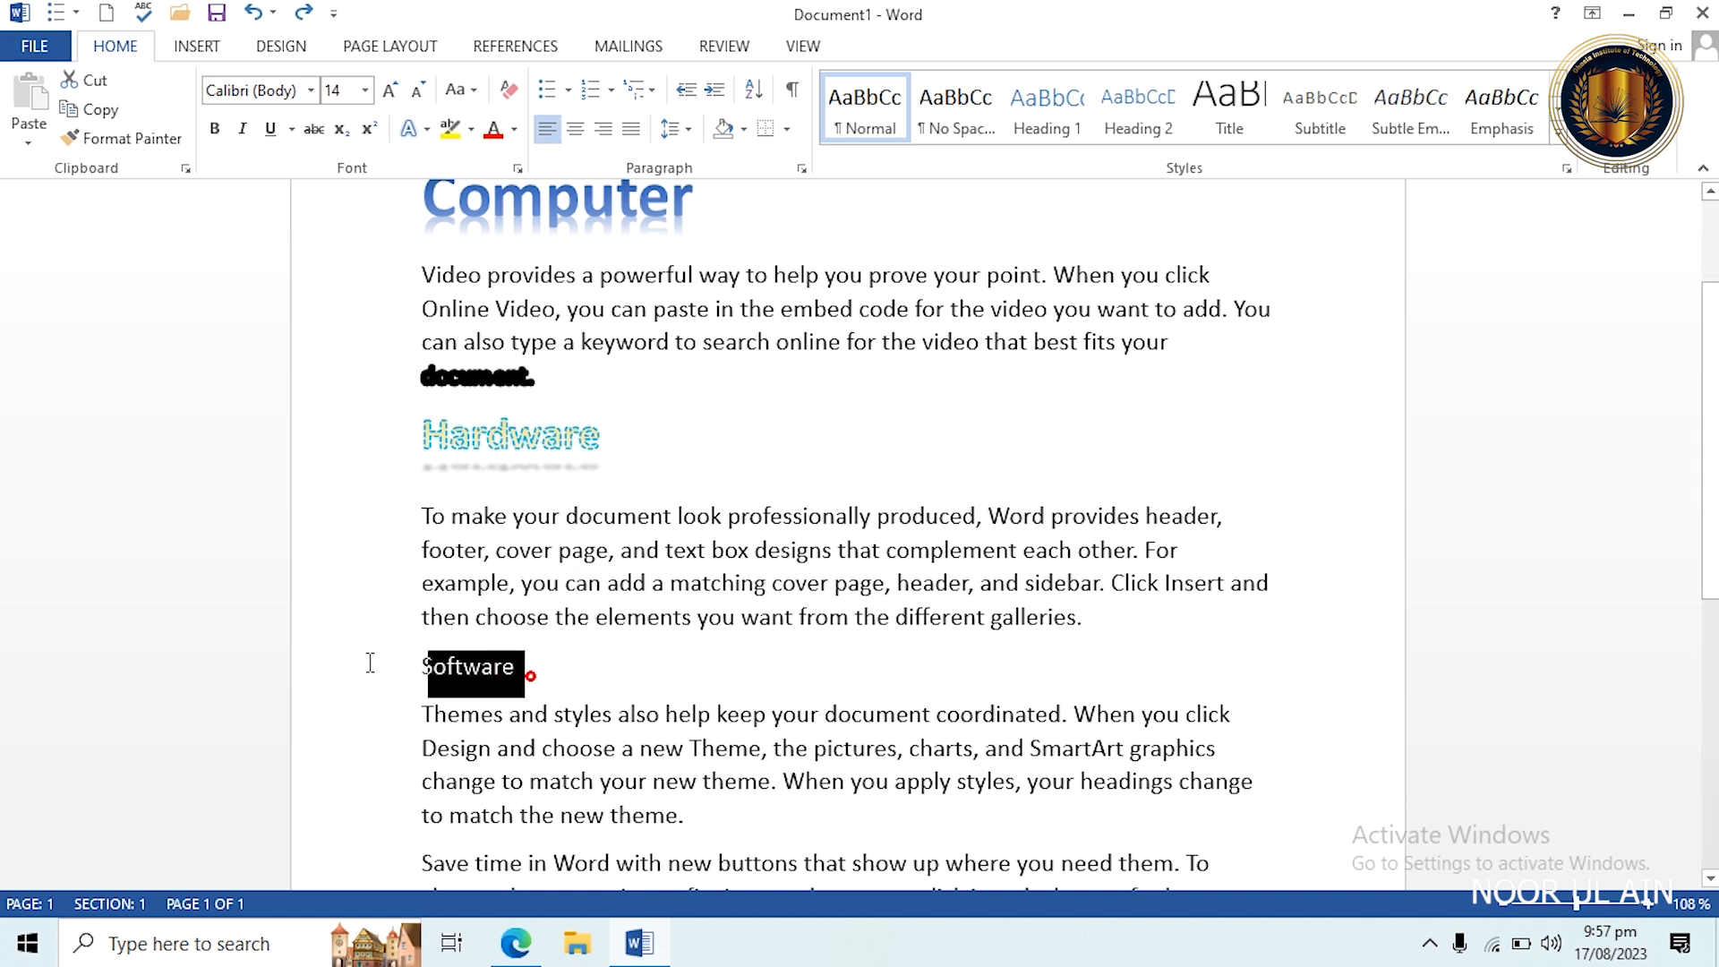
left_click(412, 128)
left_click(717, 184)
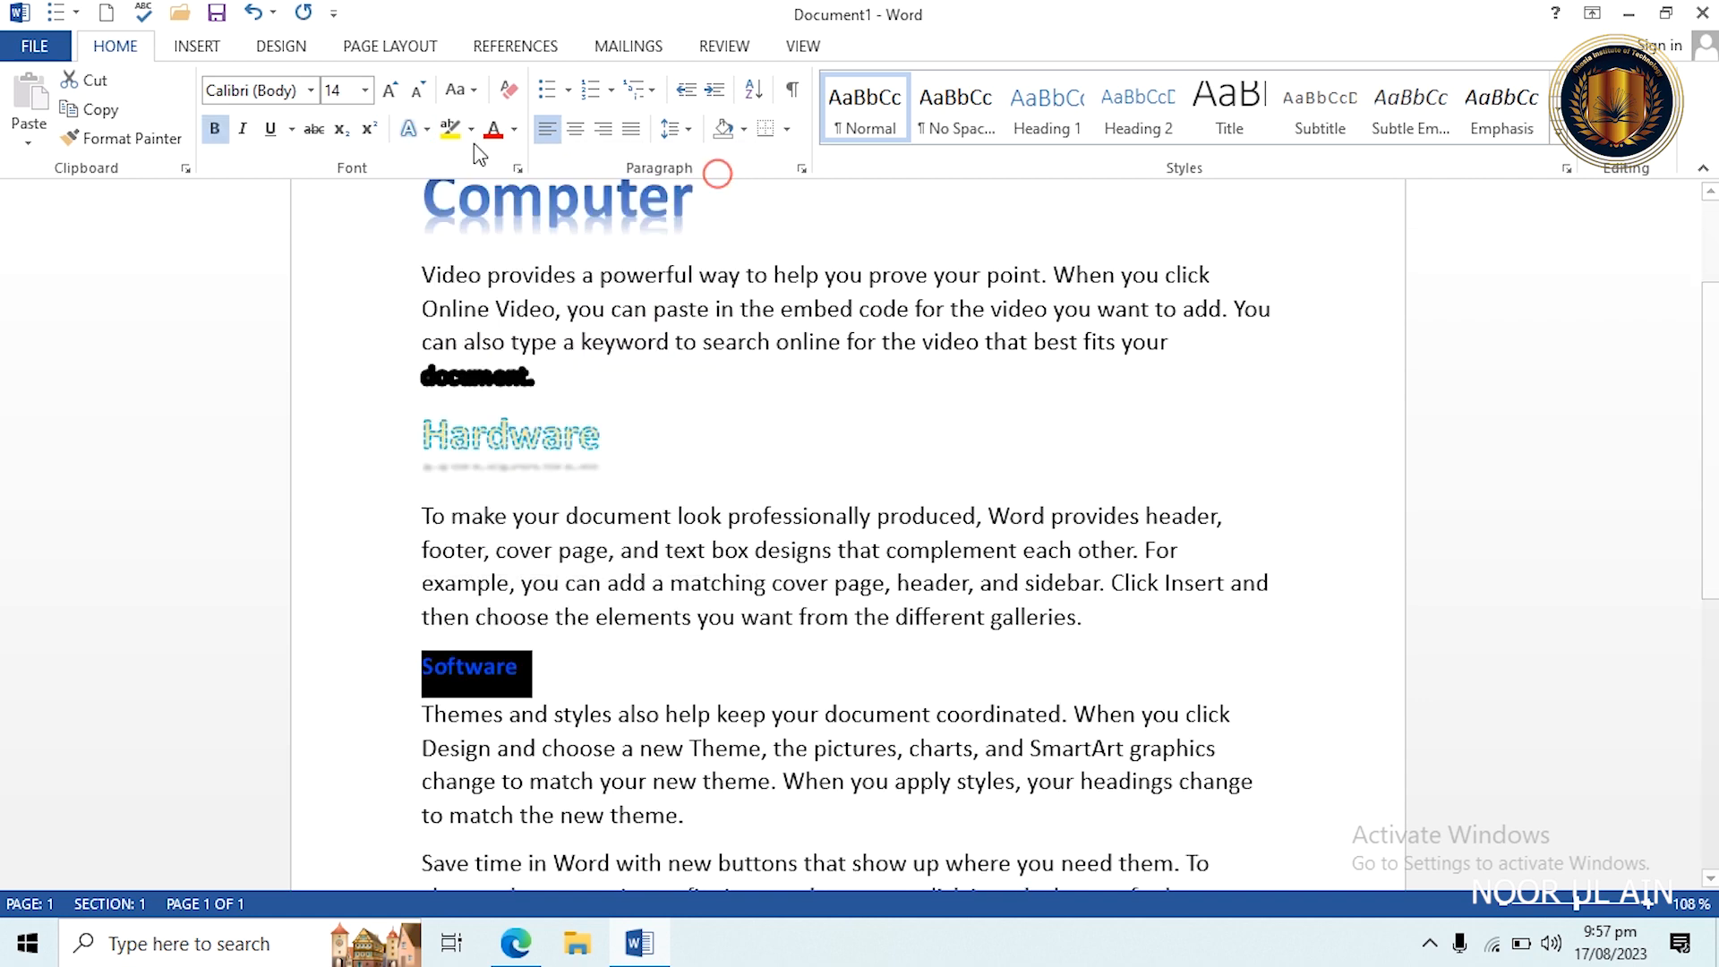
Add the middle reflection variation of the last row to the Software heading and enlarge its font size to 21.
left_click(427, 130)
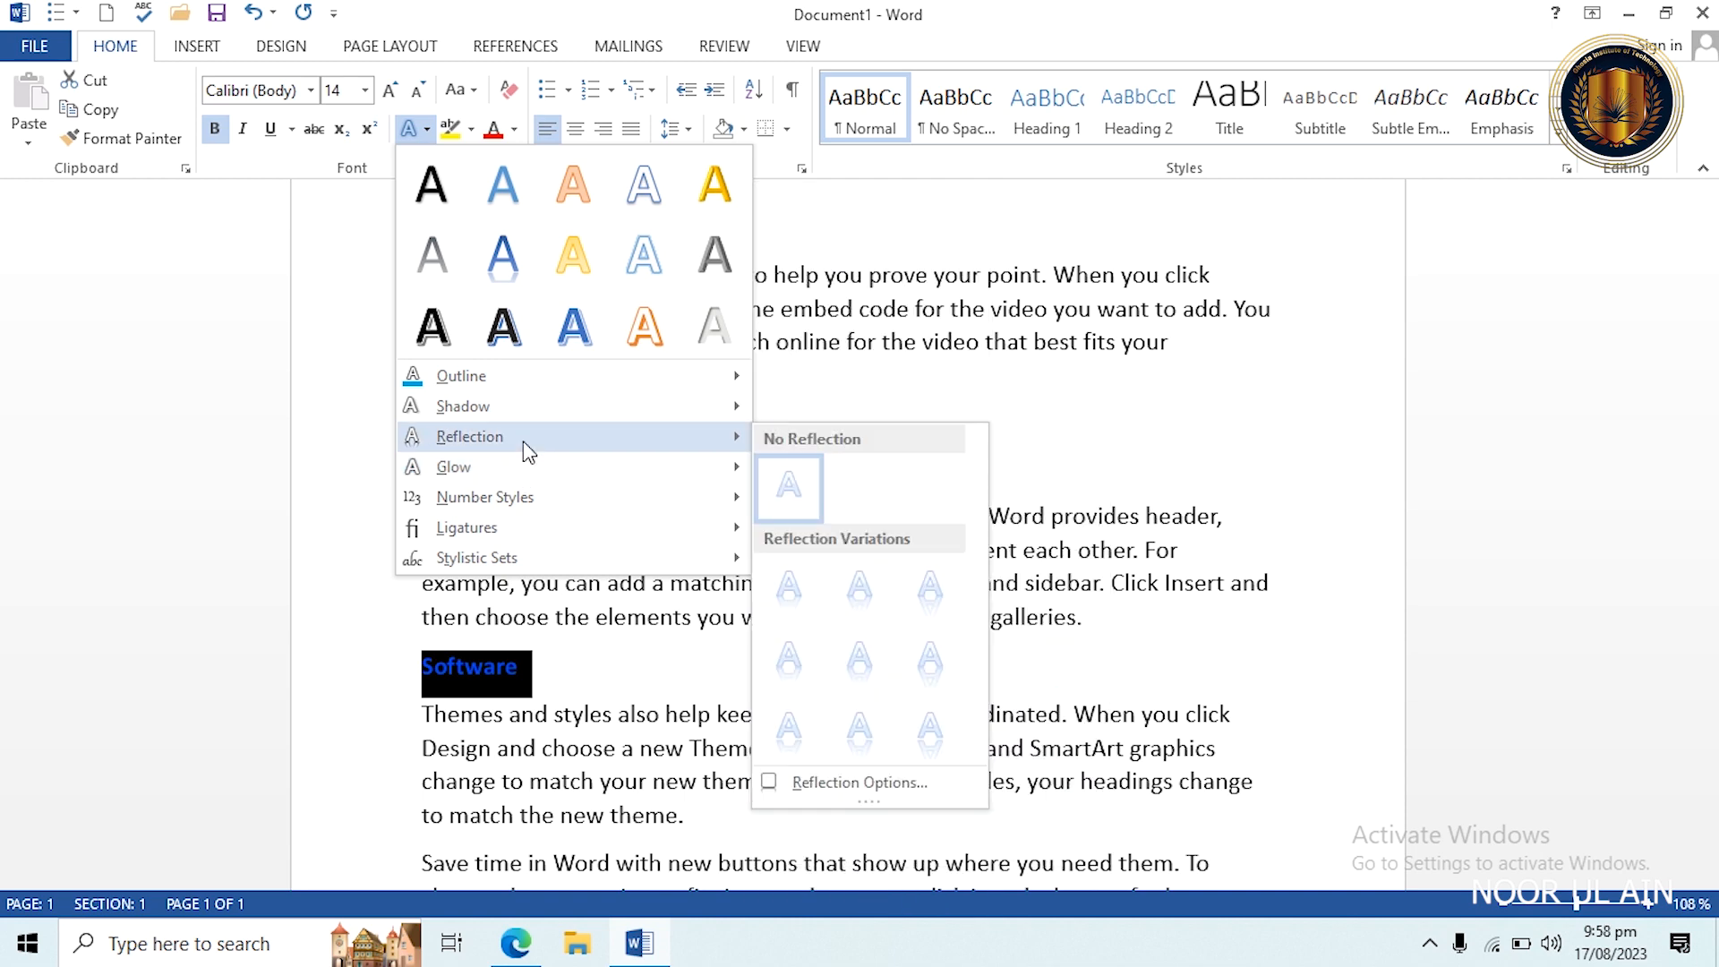
left_click(875, 745)
key("ctrl+bracketright")
key("ctrl+bracketright")
key("ctrl+bracketright")
key("ctrl+bracketright")
key("ctrl+bracketright")
key("ctrl+bracketright")
key("ctrl+bracketright")
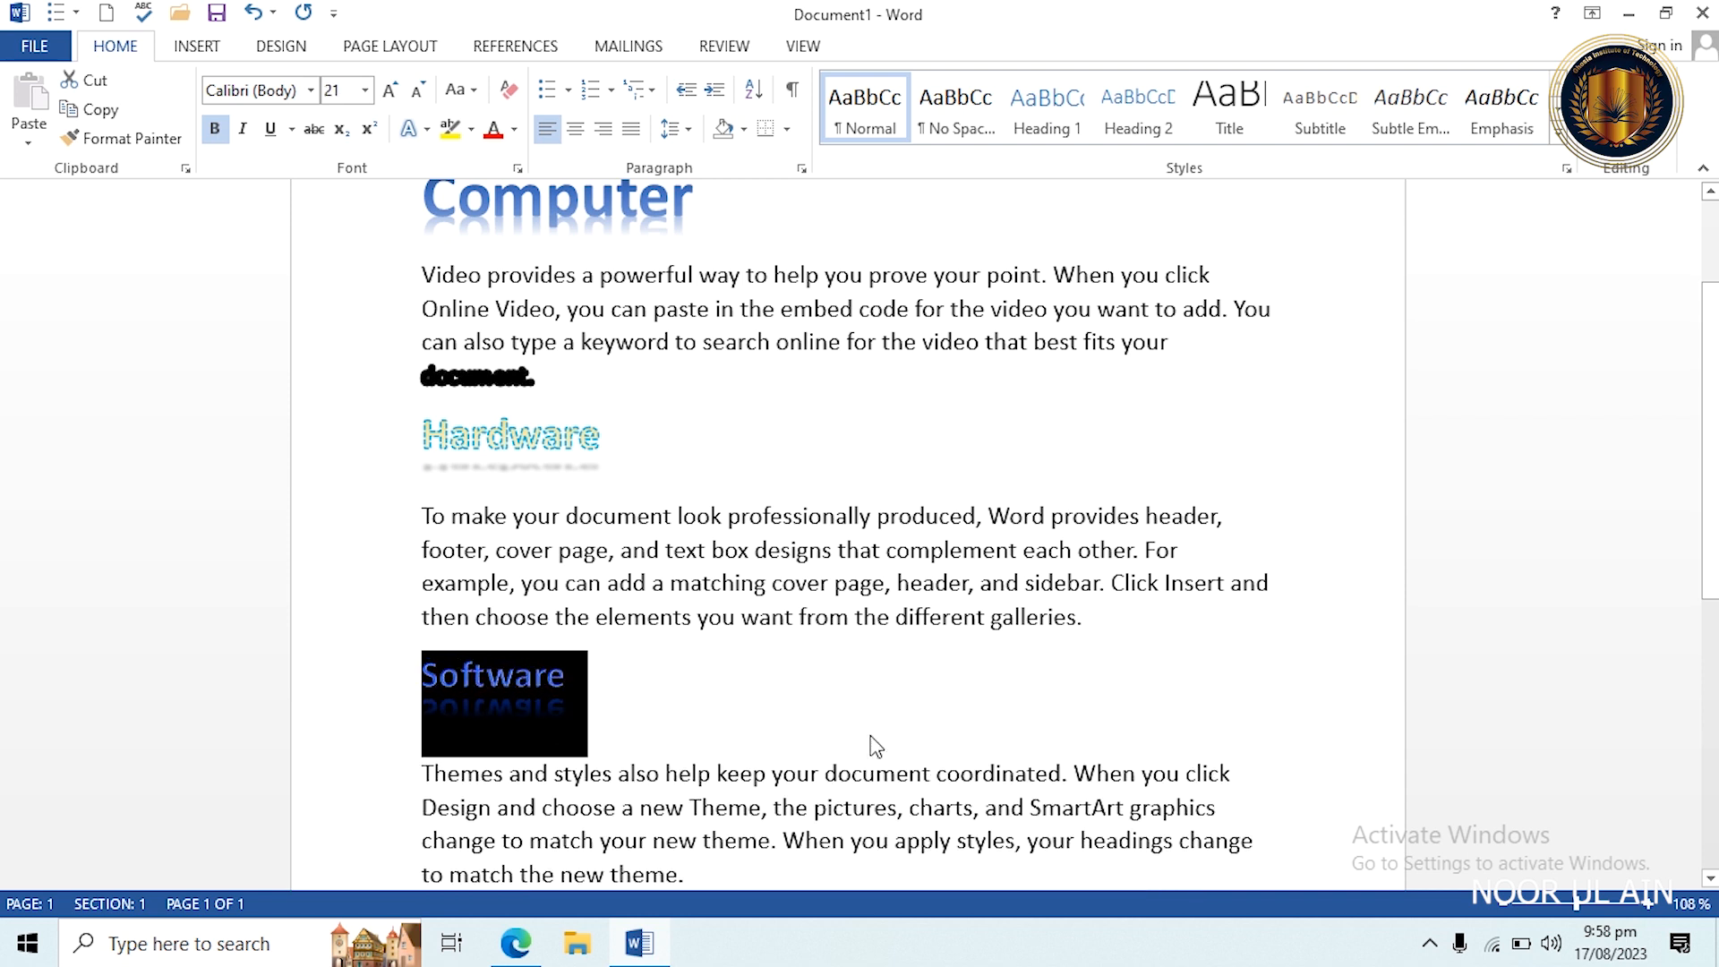
Give the whole Software heading a glow in the standard red colour.
left_click(870, 735)
left_click_drag(614, 701, 423, 707)
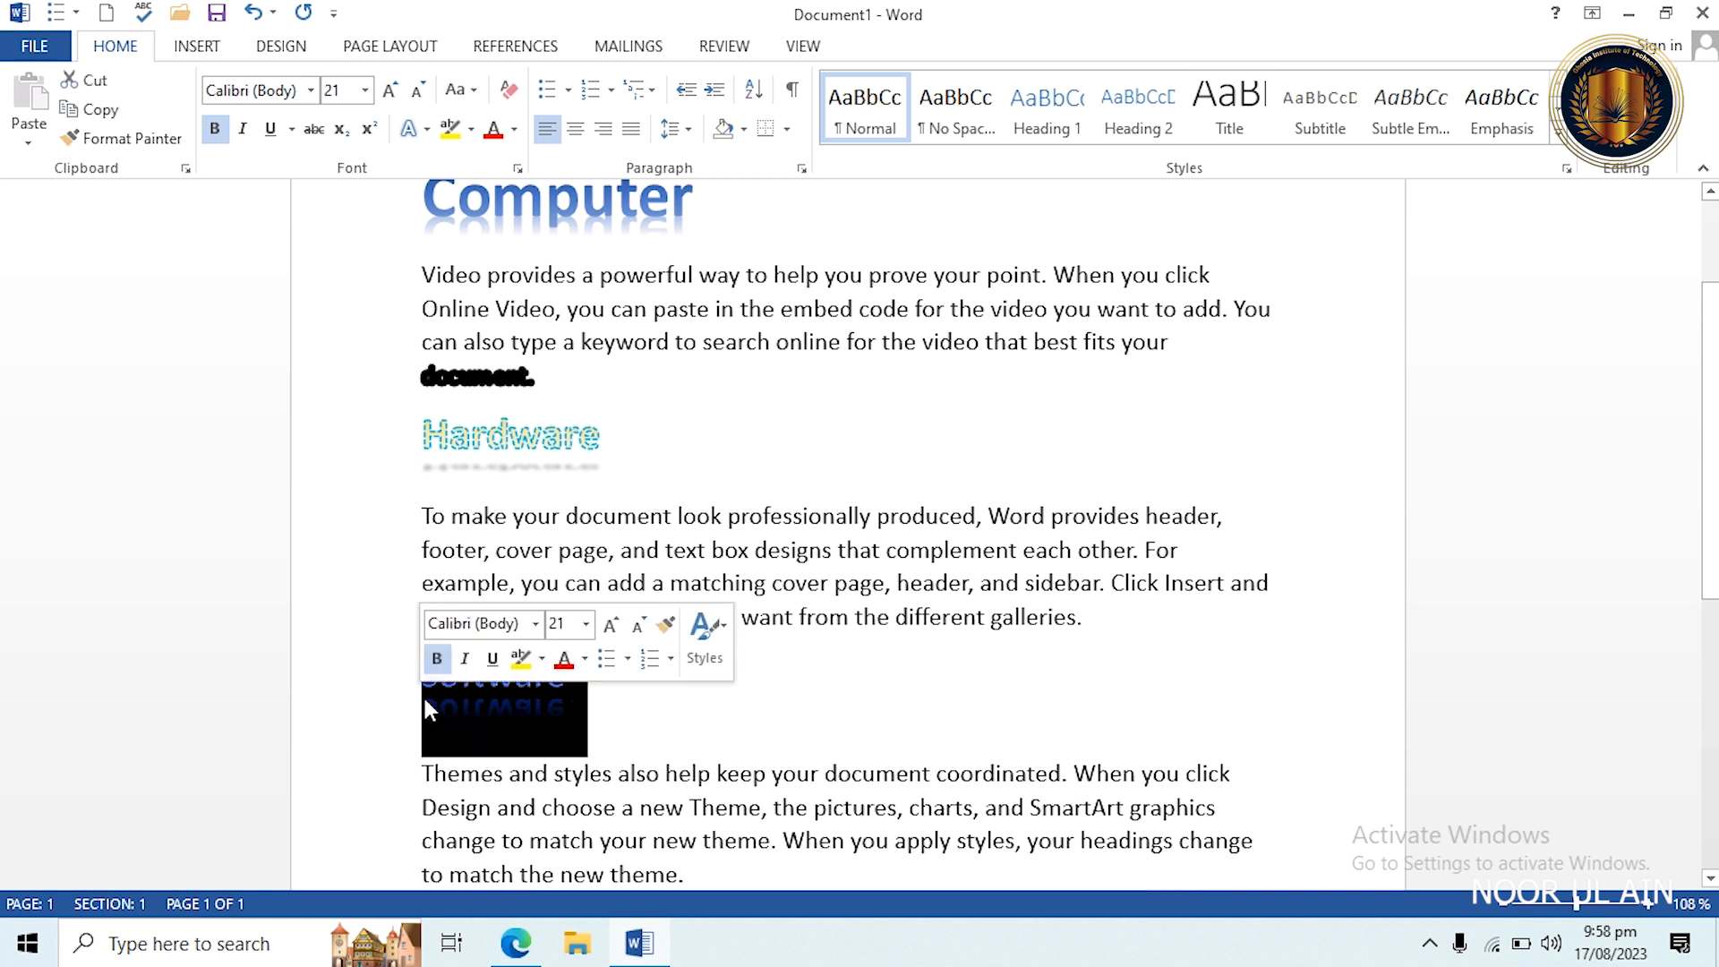
left_click(585, 765)
left_click_drag(587, 667, 394, 617)
left_click(591, 736)
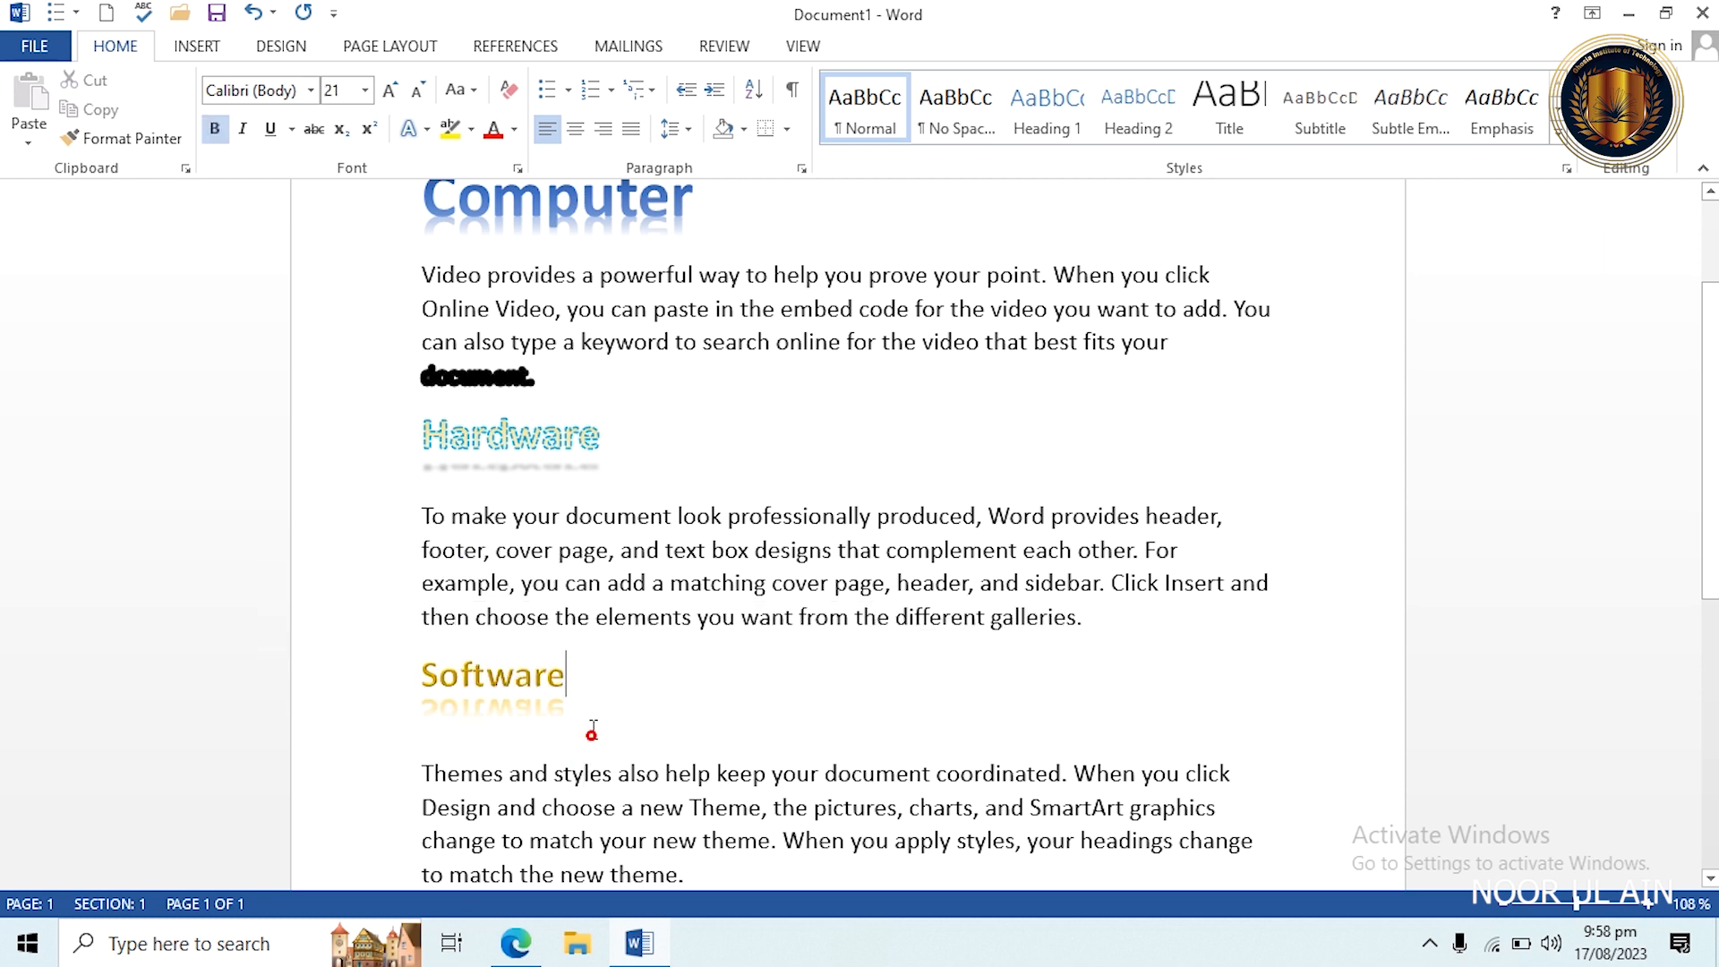
left_click_drag(587, 728, 411, 679)
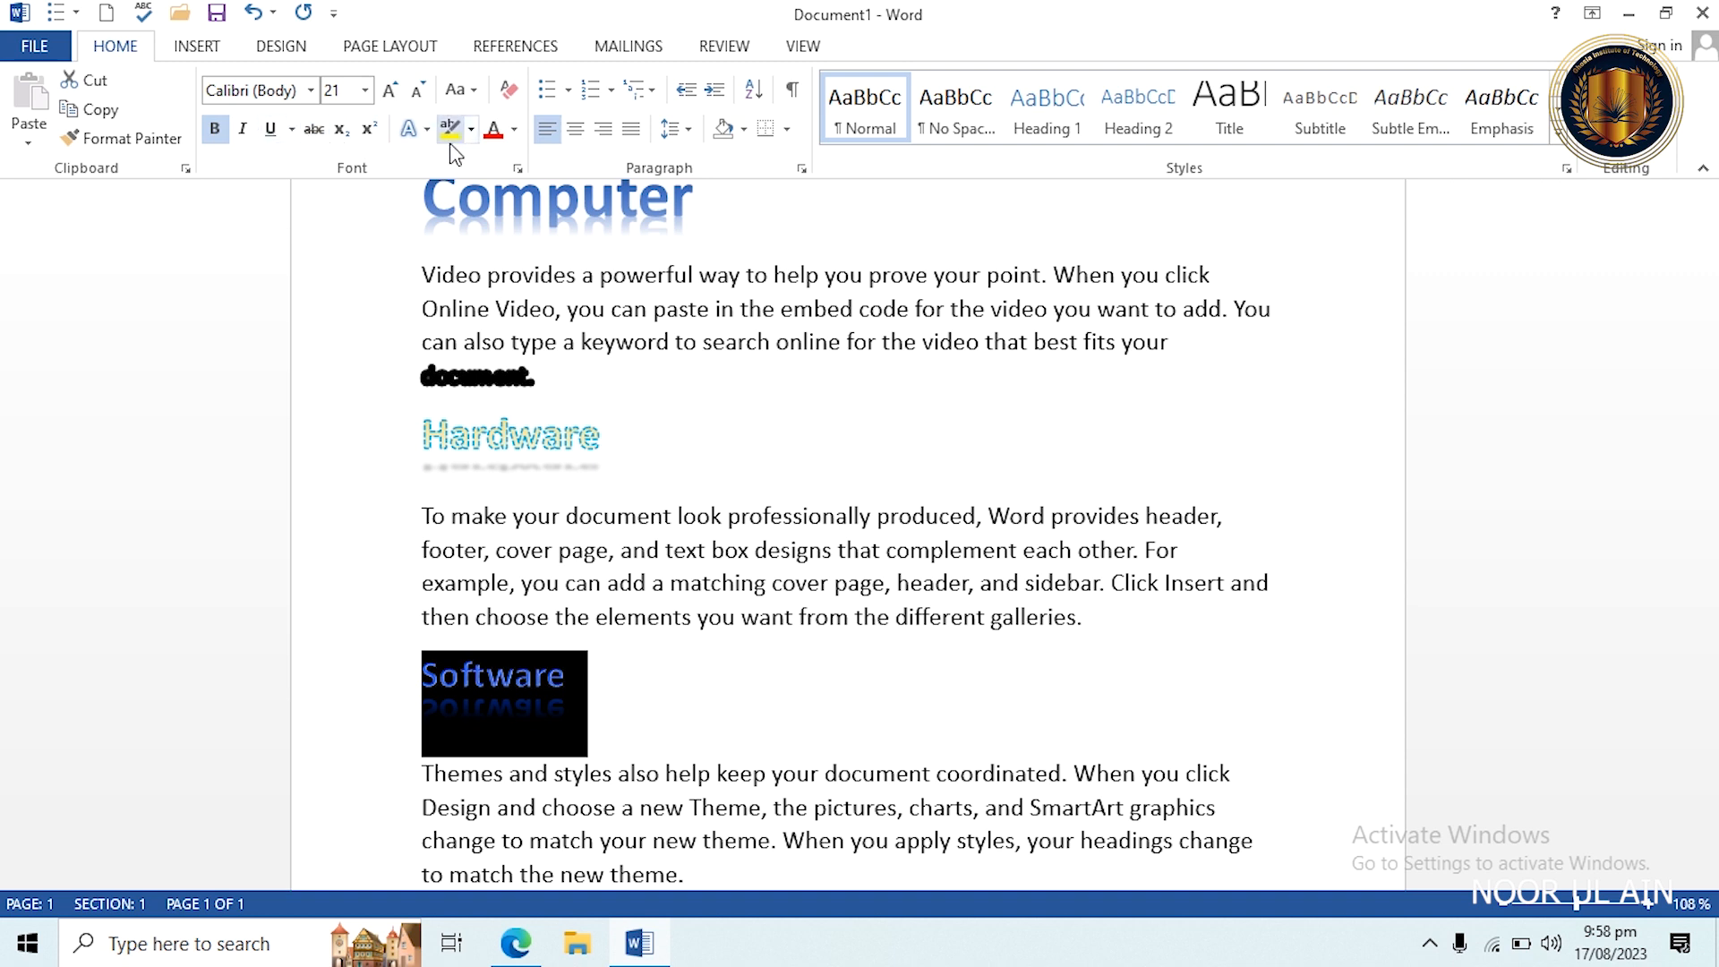
left_click(409, 129)
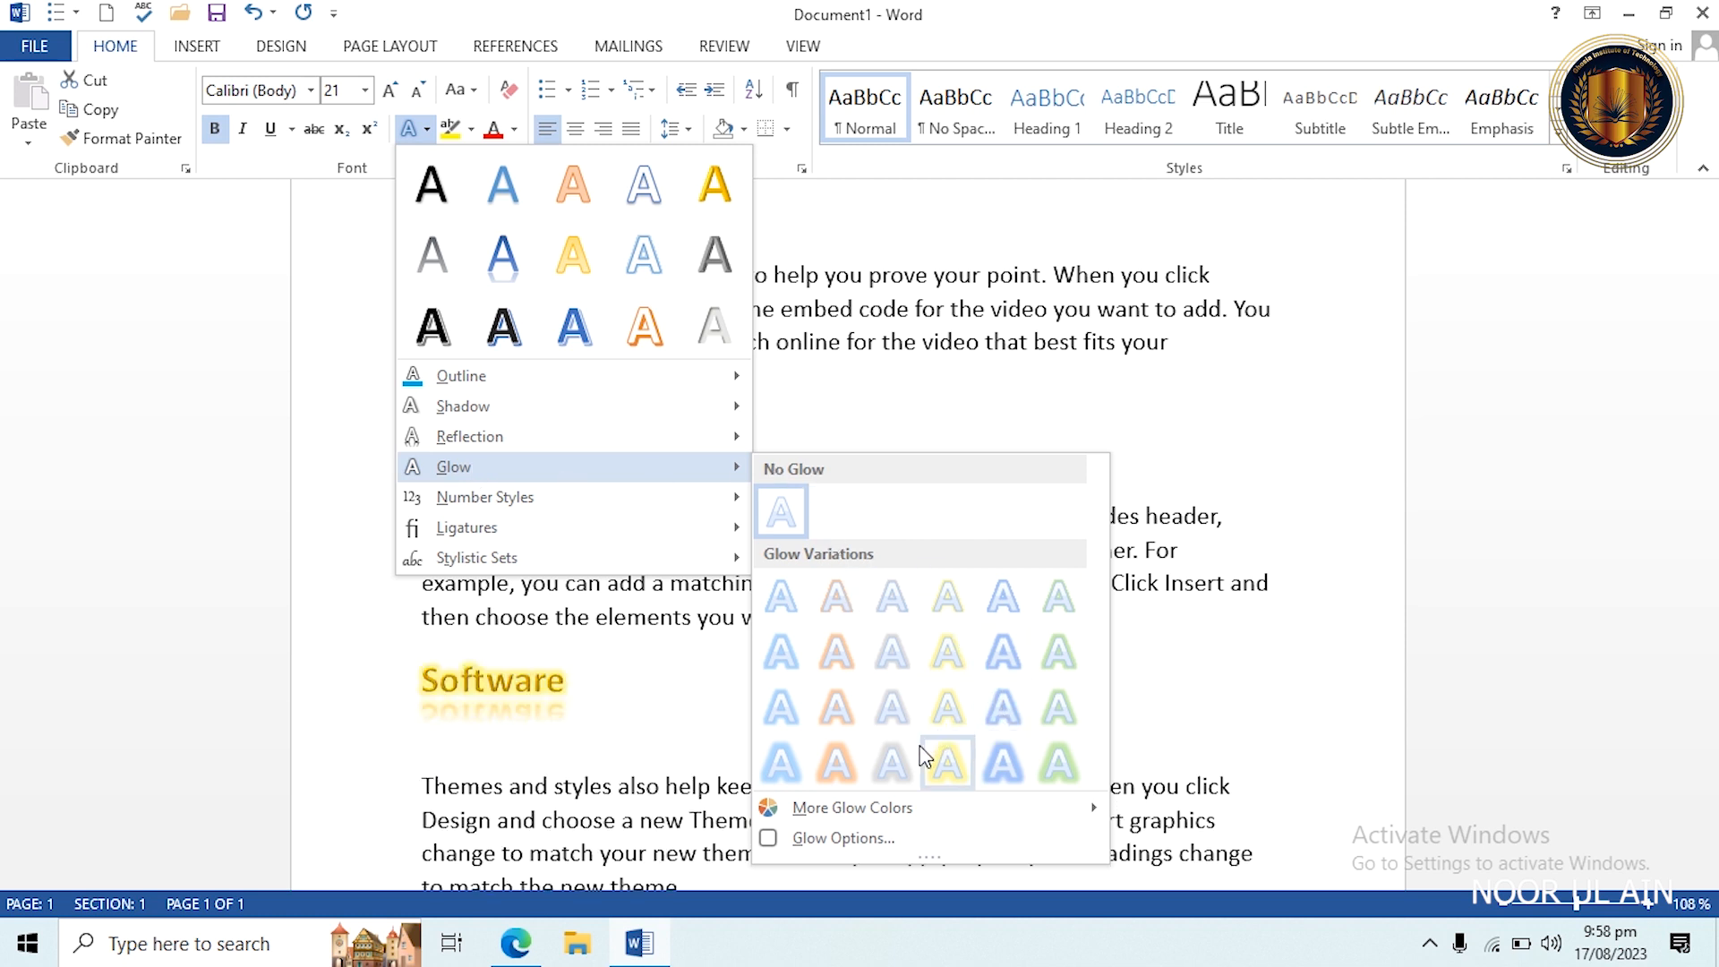
mouse_move(886, 807)
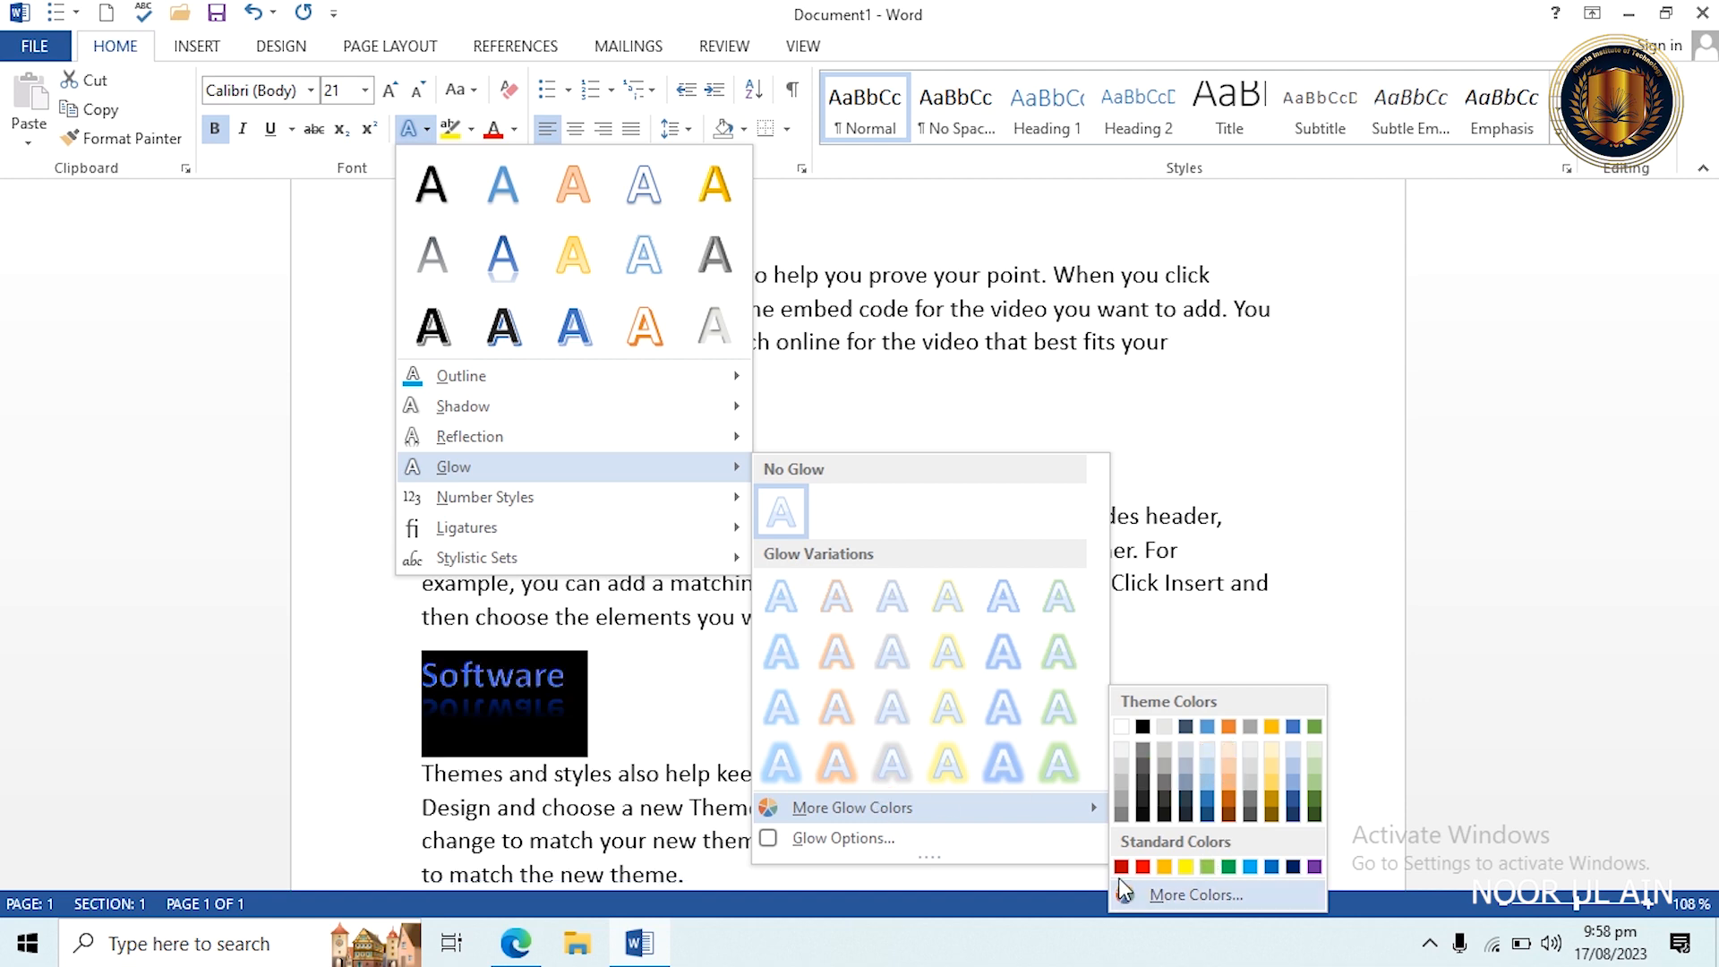
left_click(1143, 867)
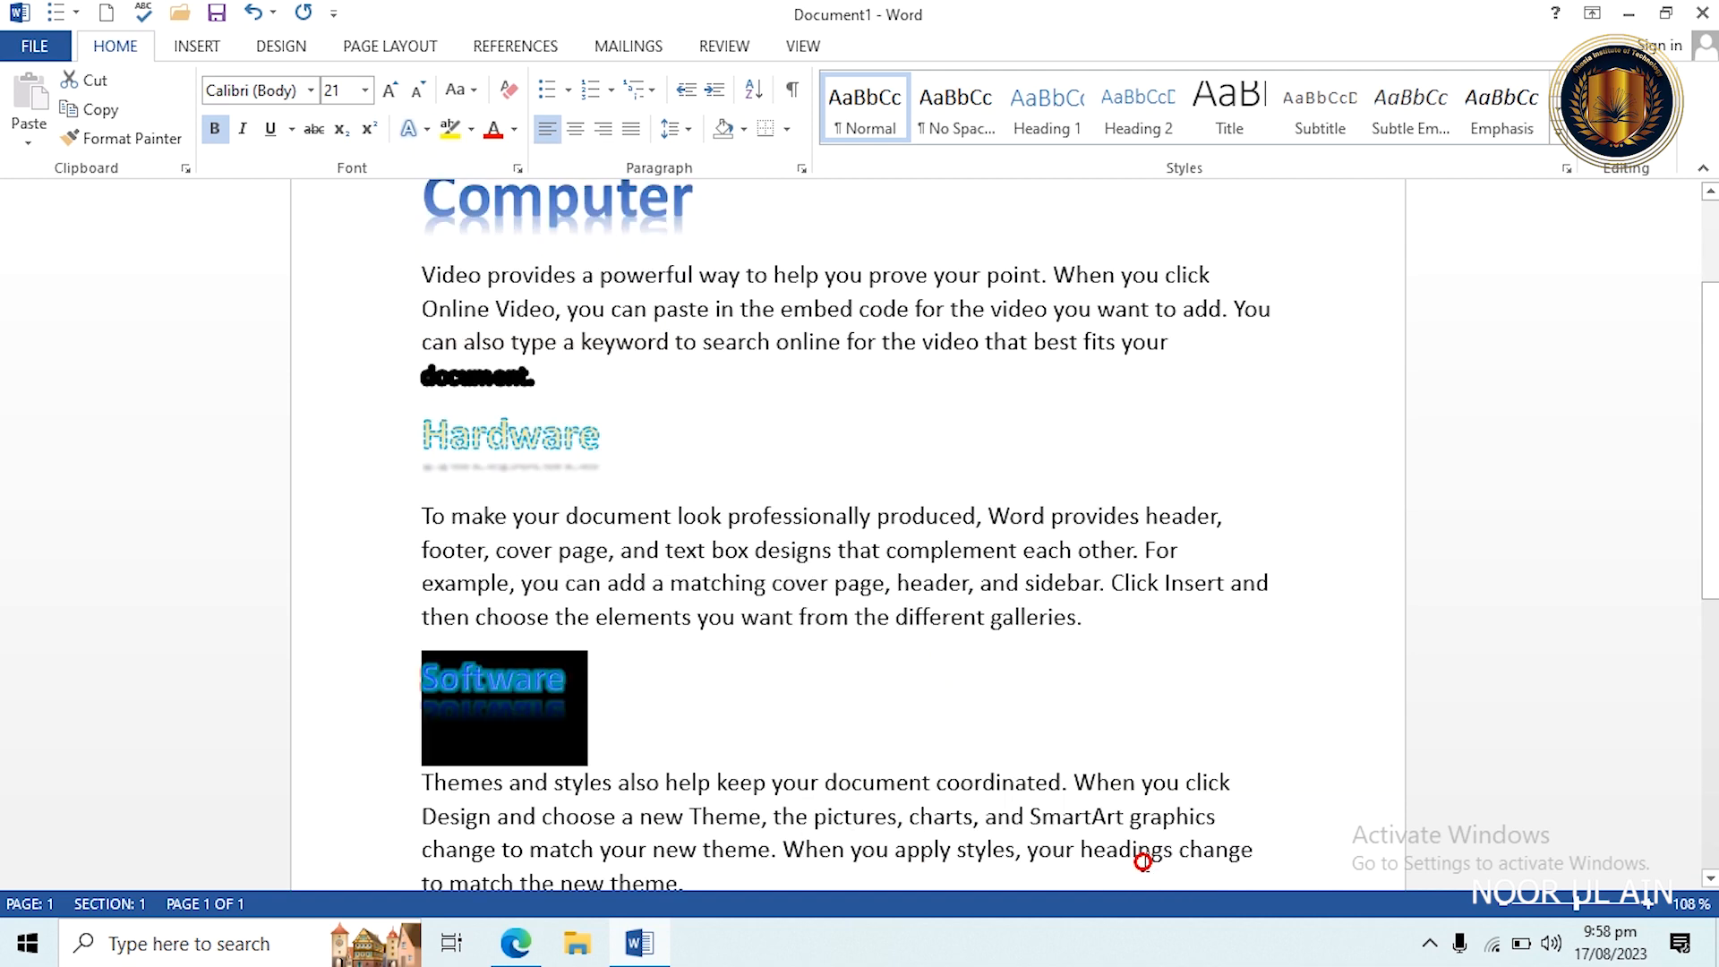
left_click_drag(573, 685, 415, 690)
left_click(423, 134)
scroll(1026, 622, "down", 3)
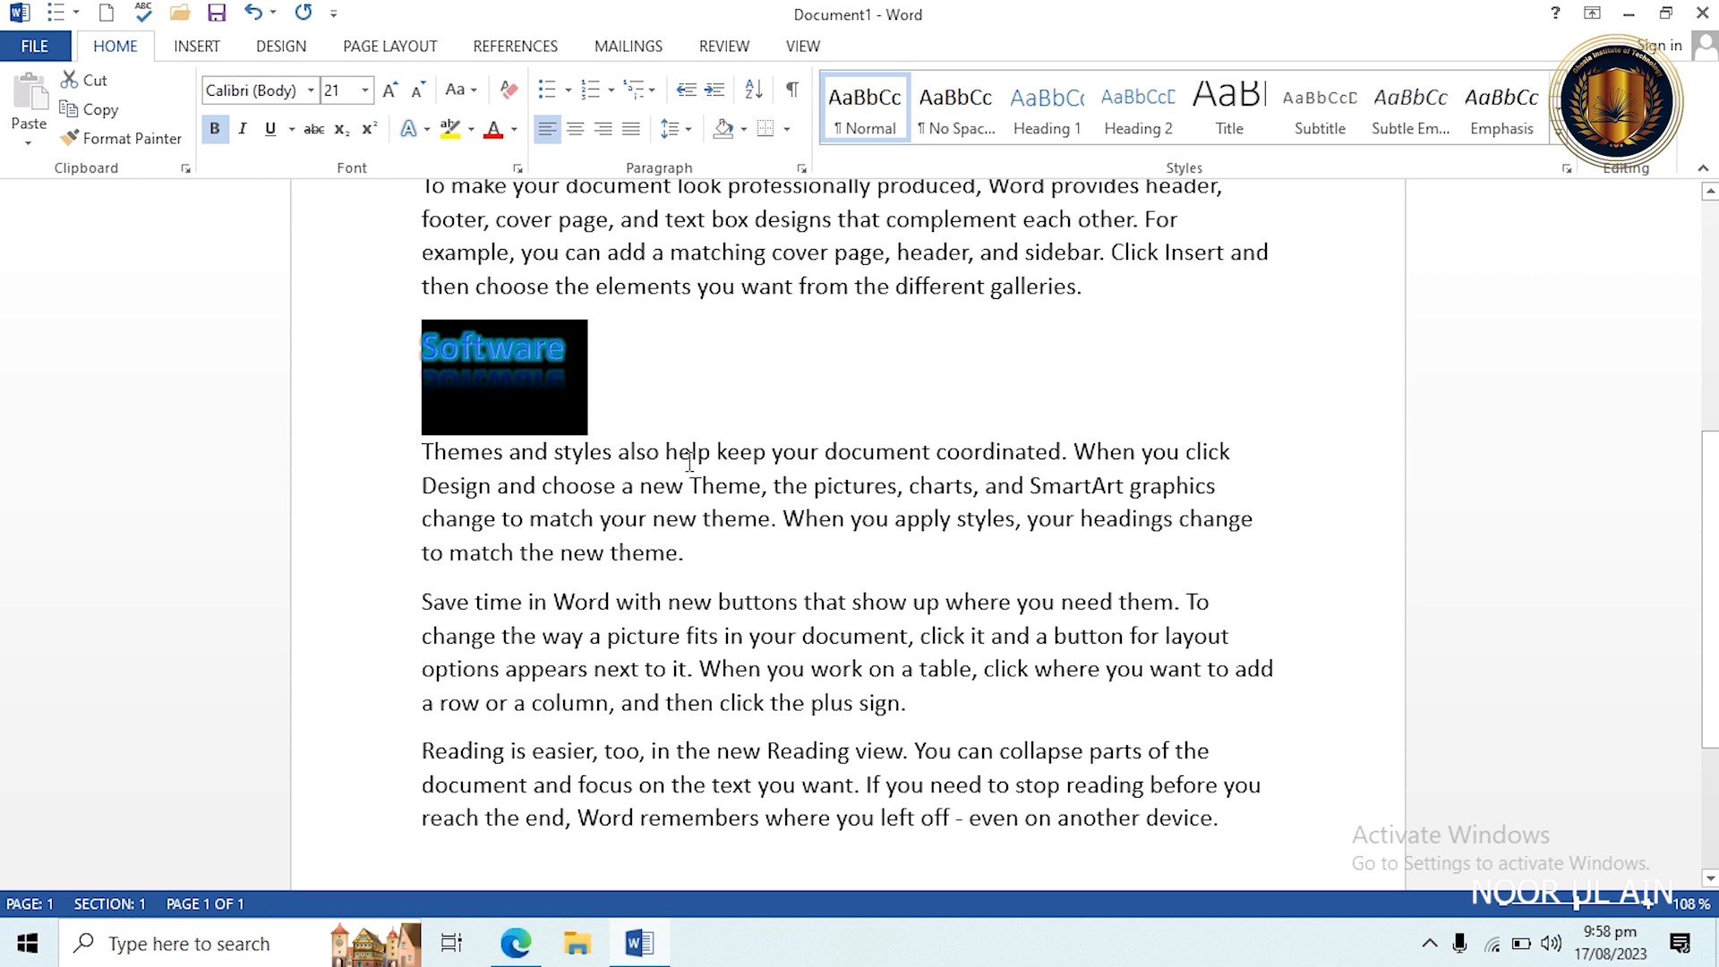
left_click(425, 451)
key("Return")
key("Return")
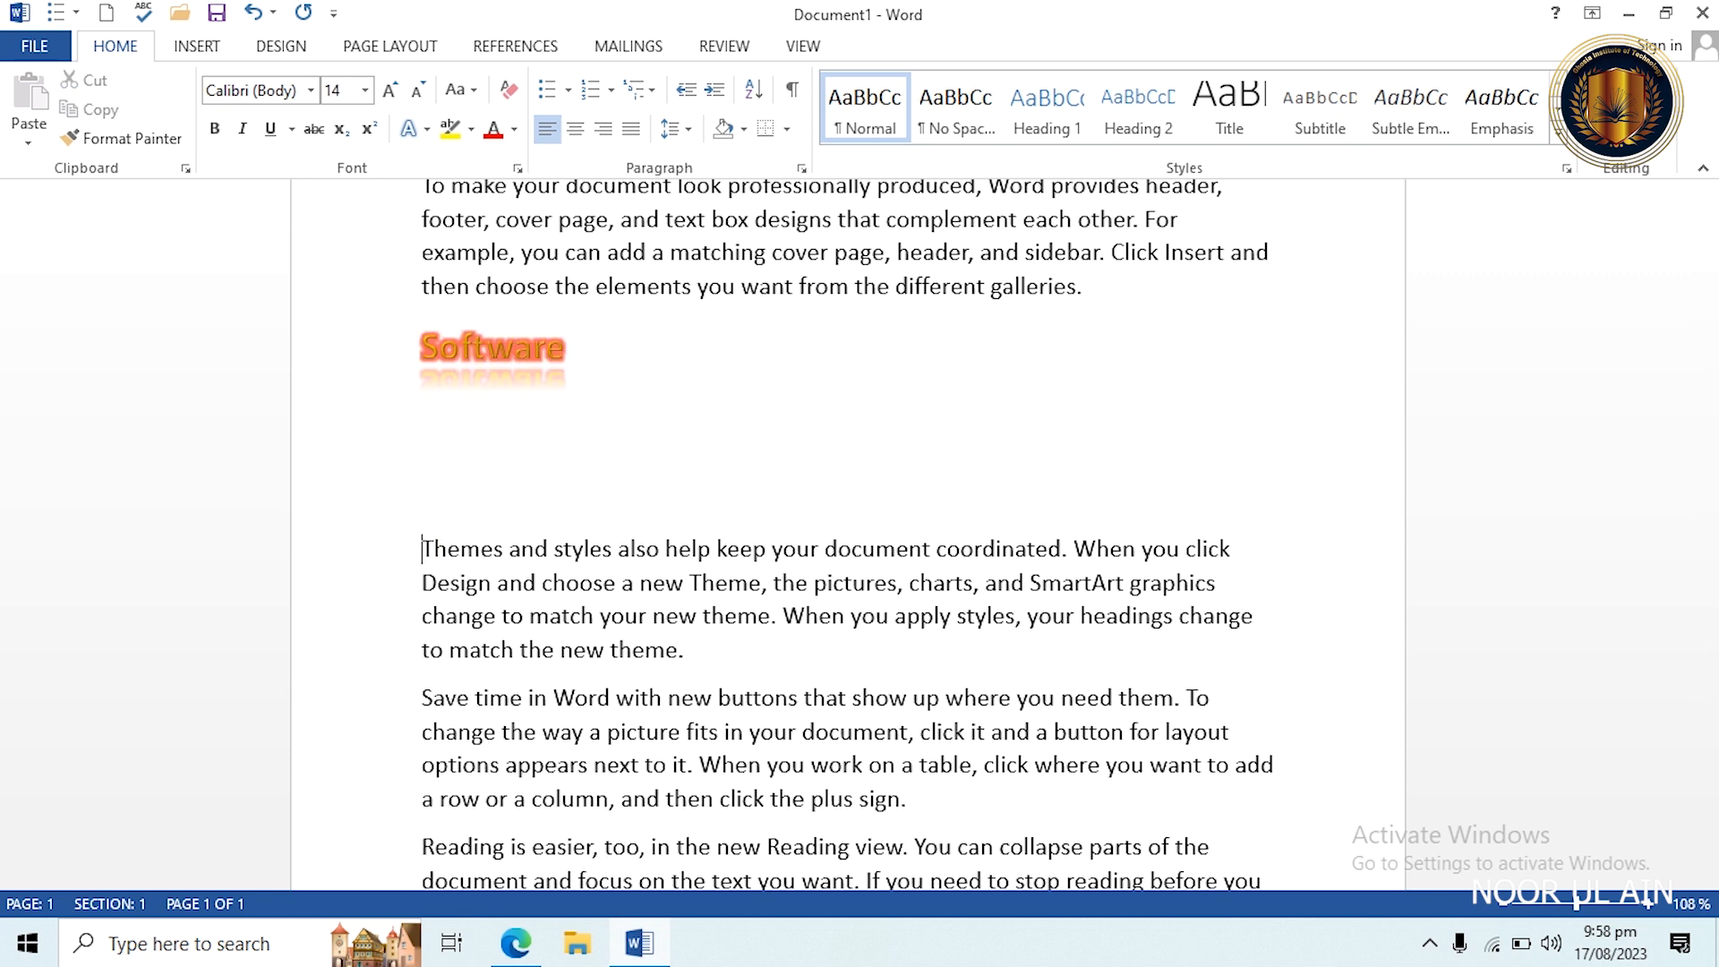
type("1234567788")
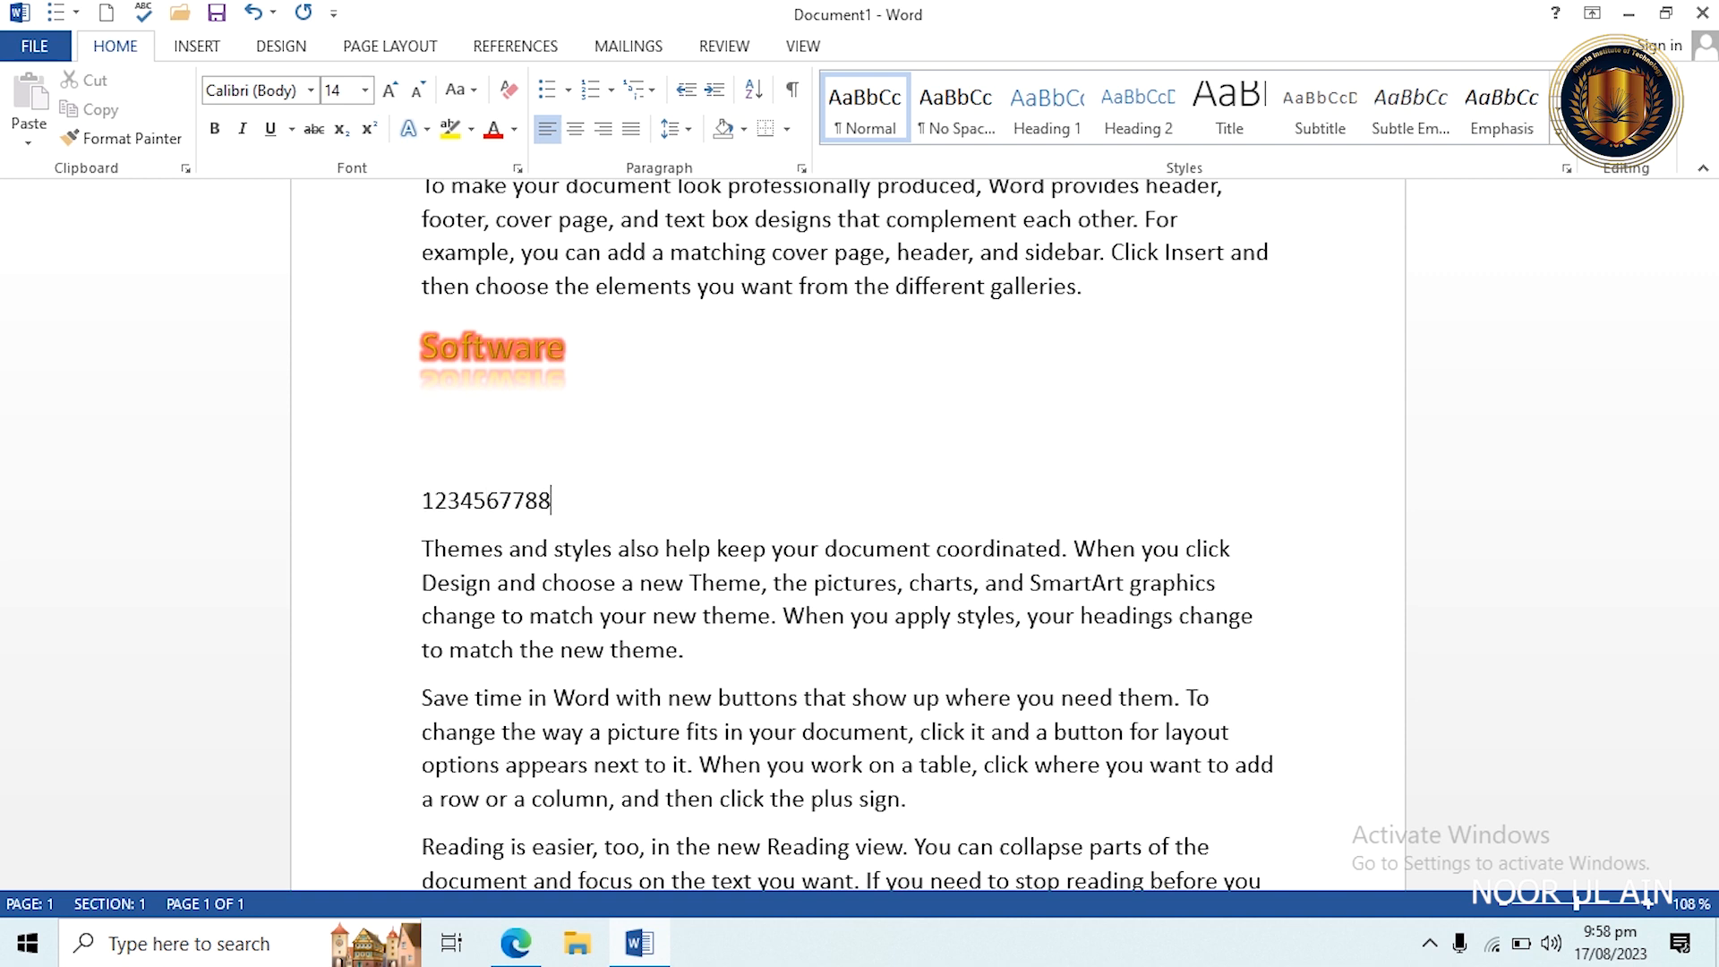
left_click_drag(560, 489, 398, 503)
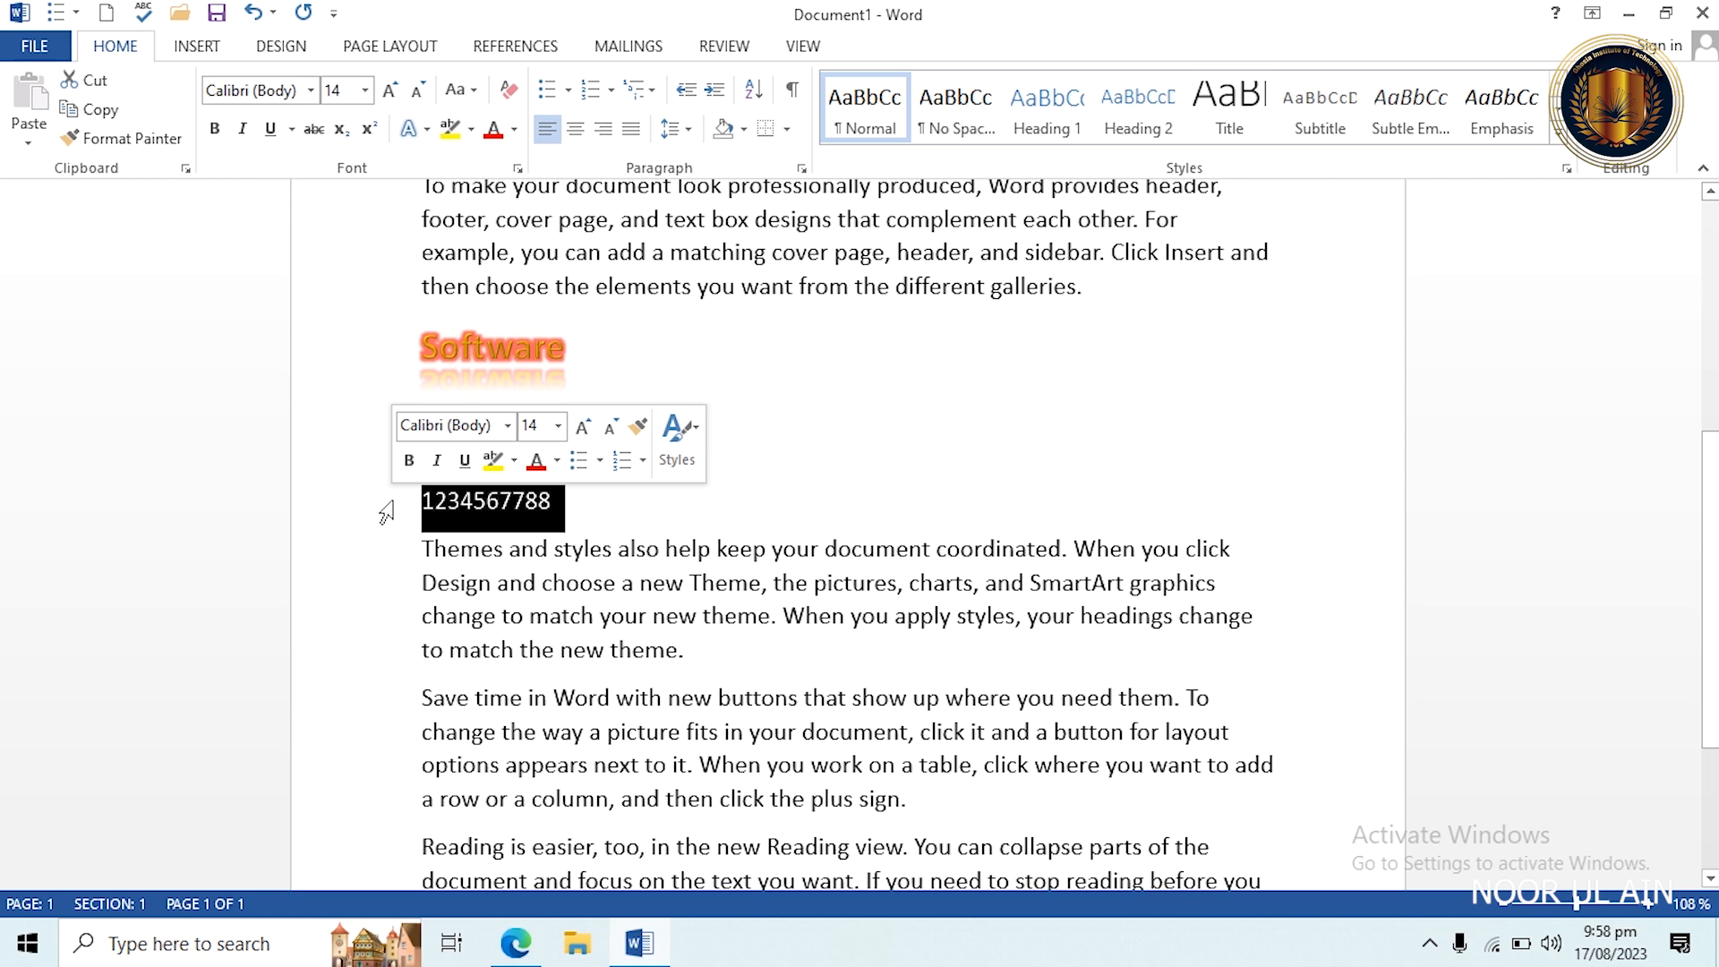
left_click(428, 131)
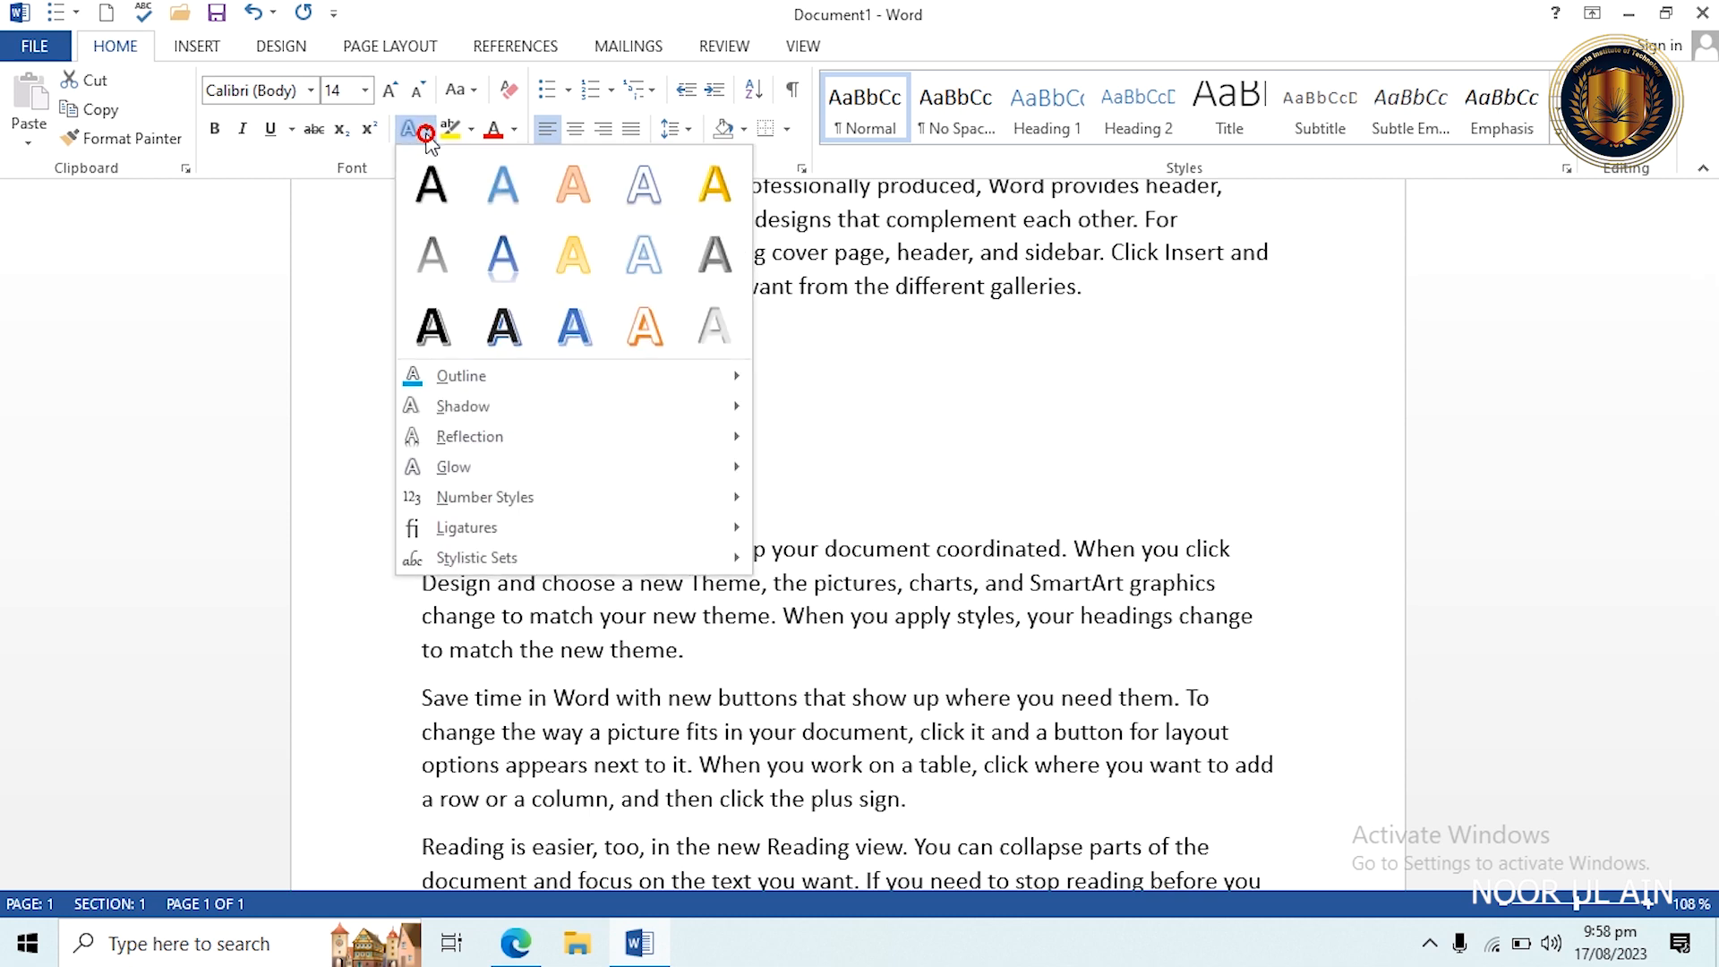
mouse_move(467, 474)
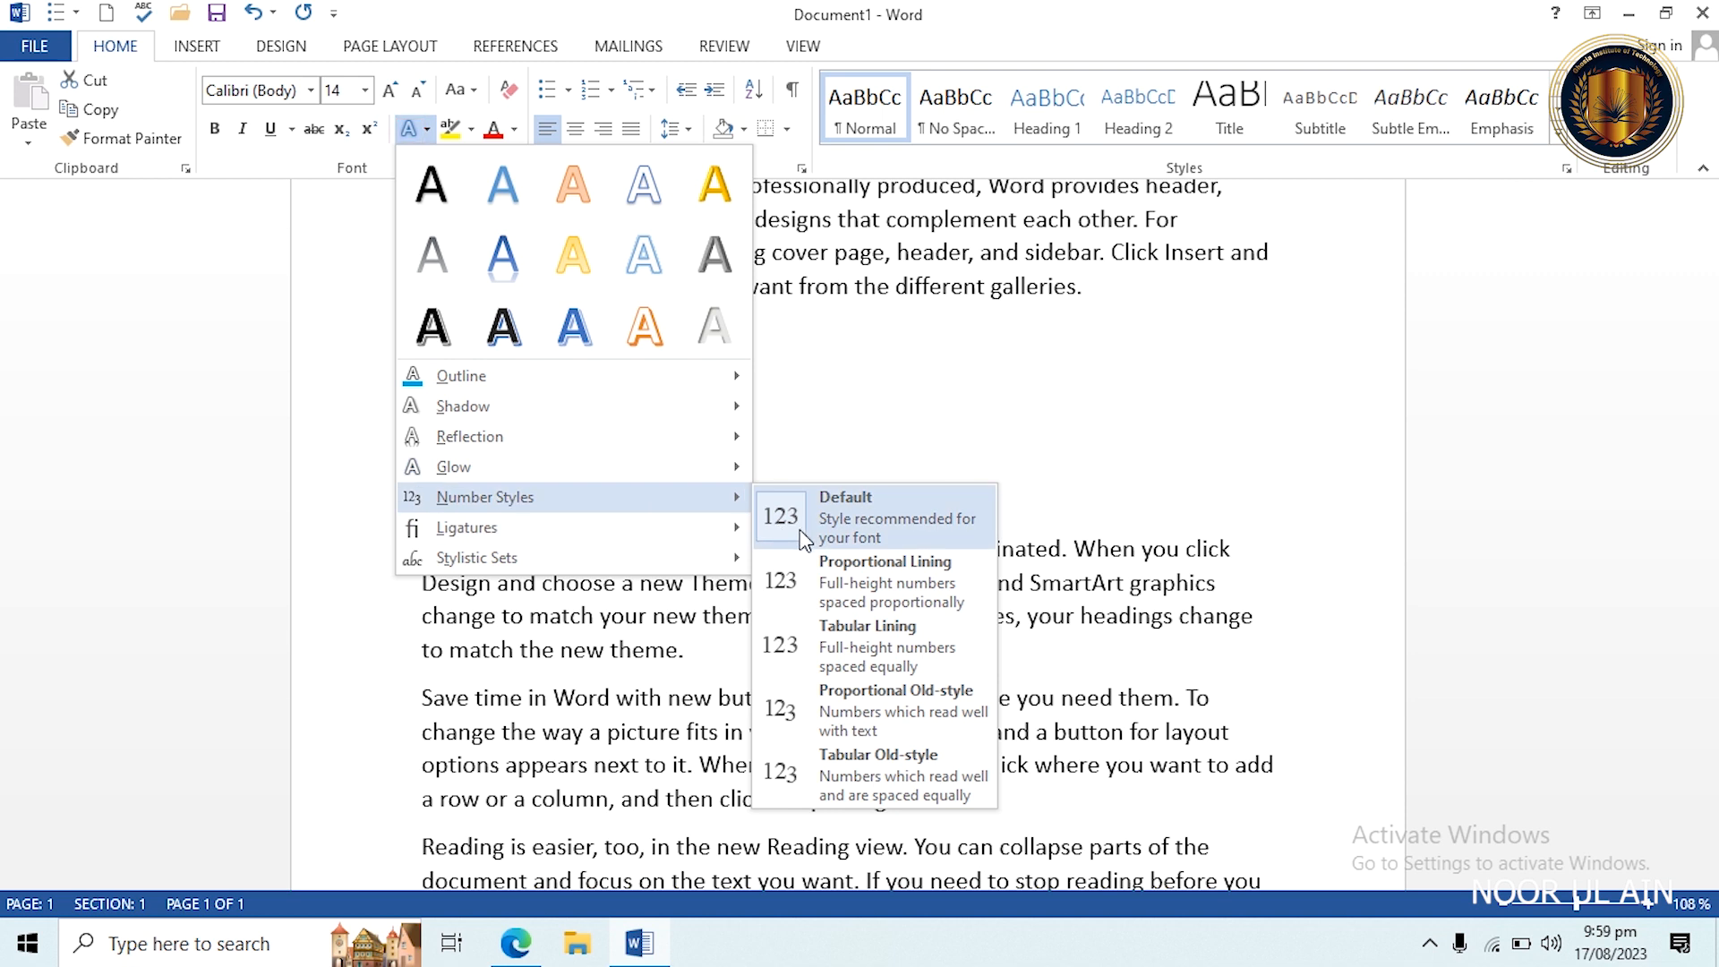
left_click(825, 775)
left_click(594, 573)
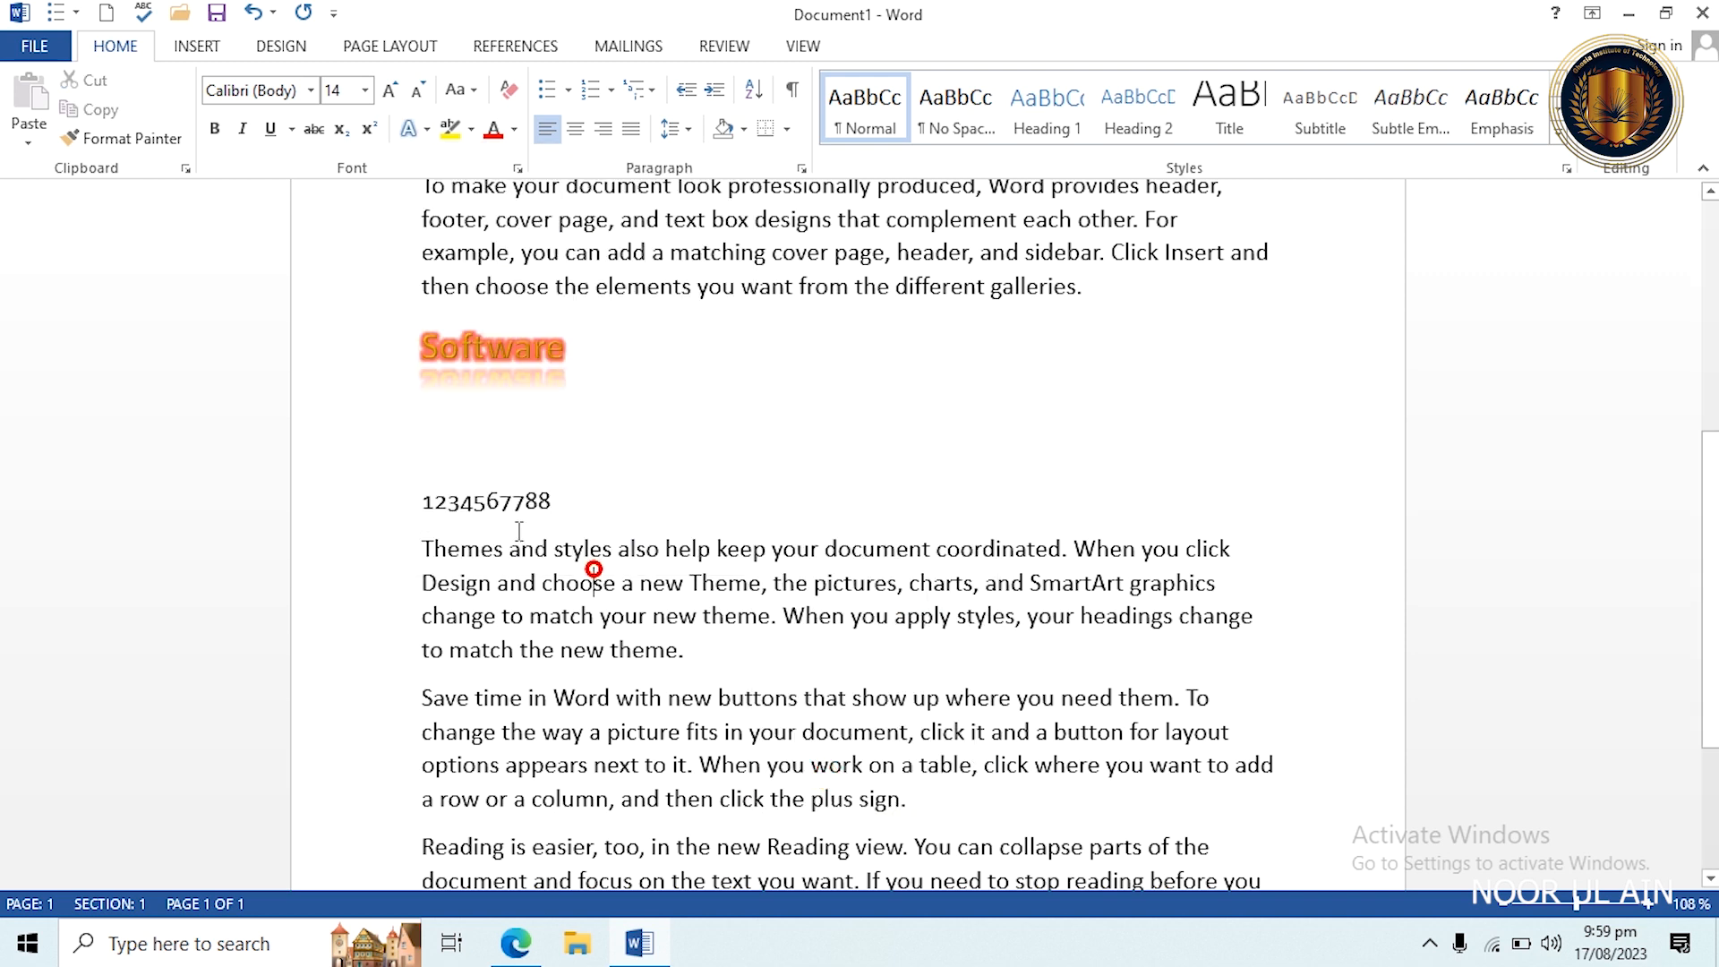
Examine how the individual old-style digits sit on the line and review the available number styles and ligatures.
left_click(439, 501)
left_click_drag(440, 501, 422, 501)
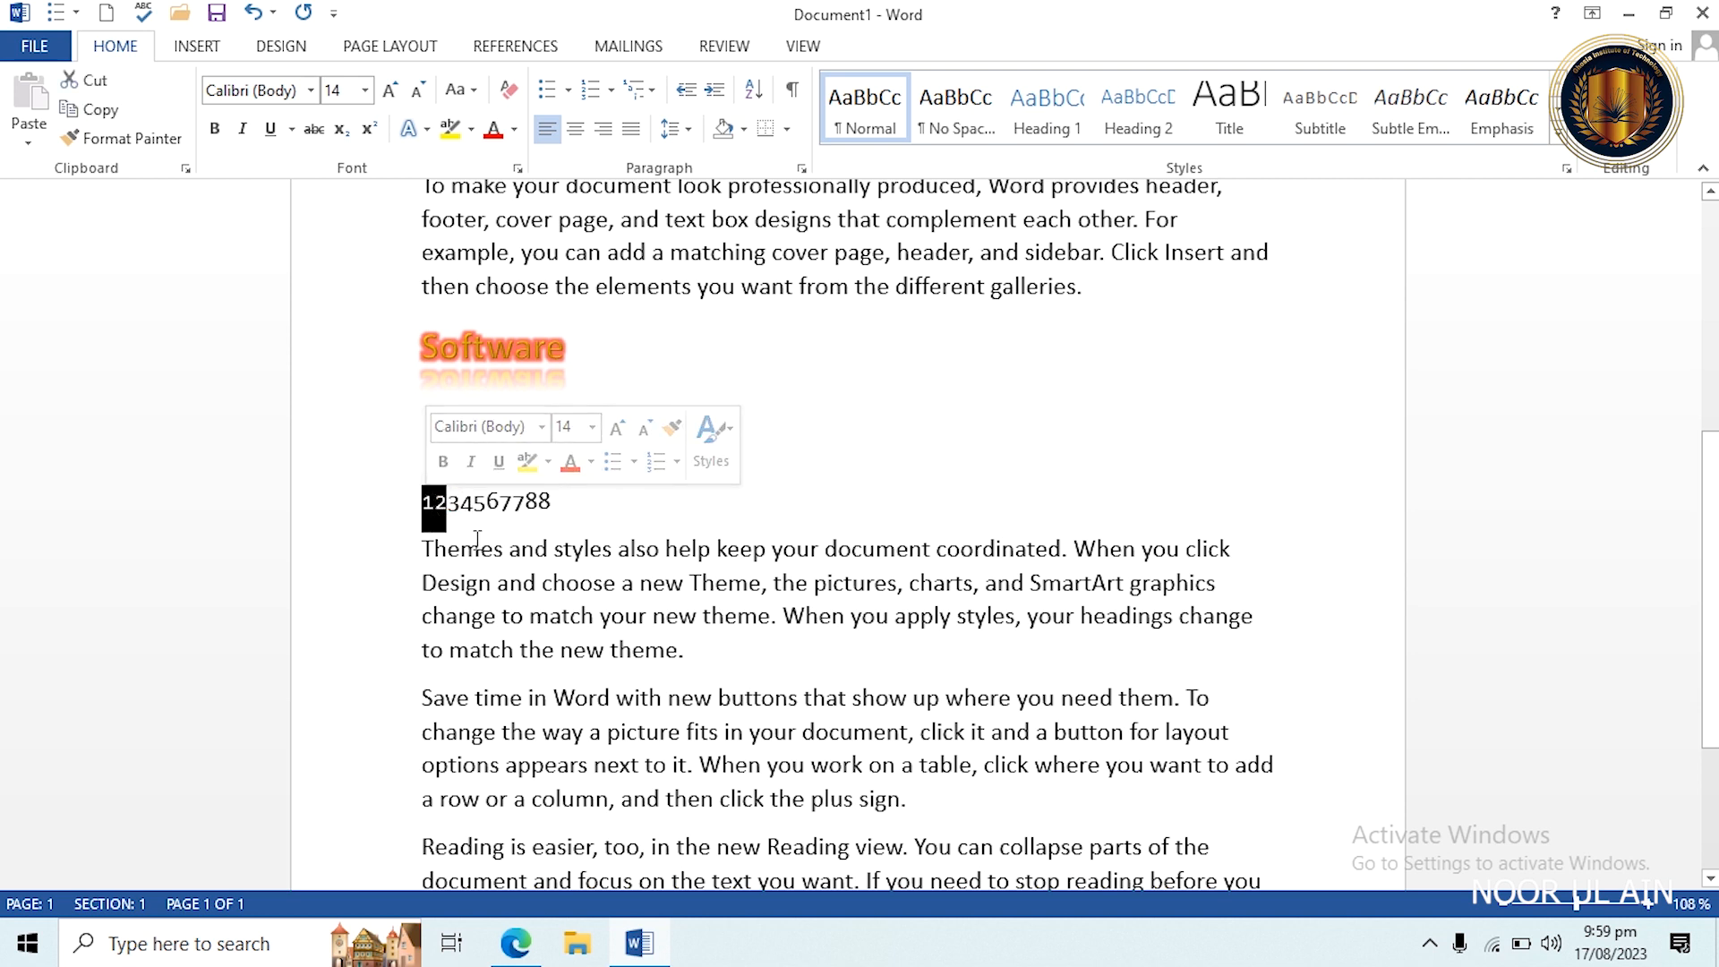
left_click_drag(490, 504, 447, 501)
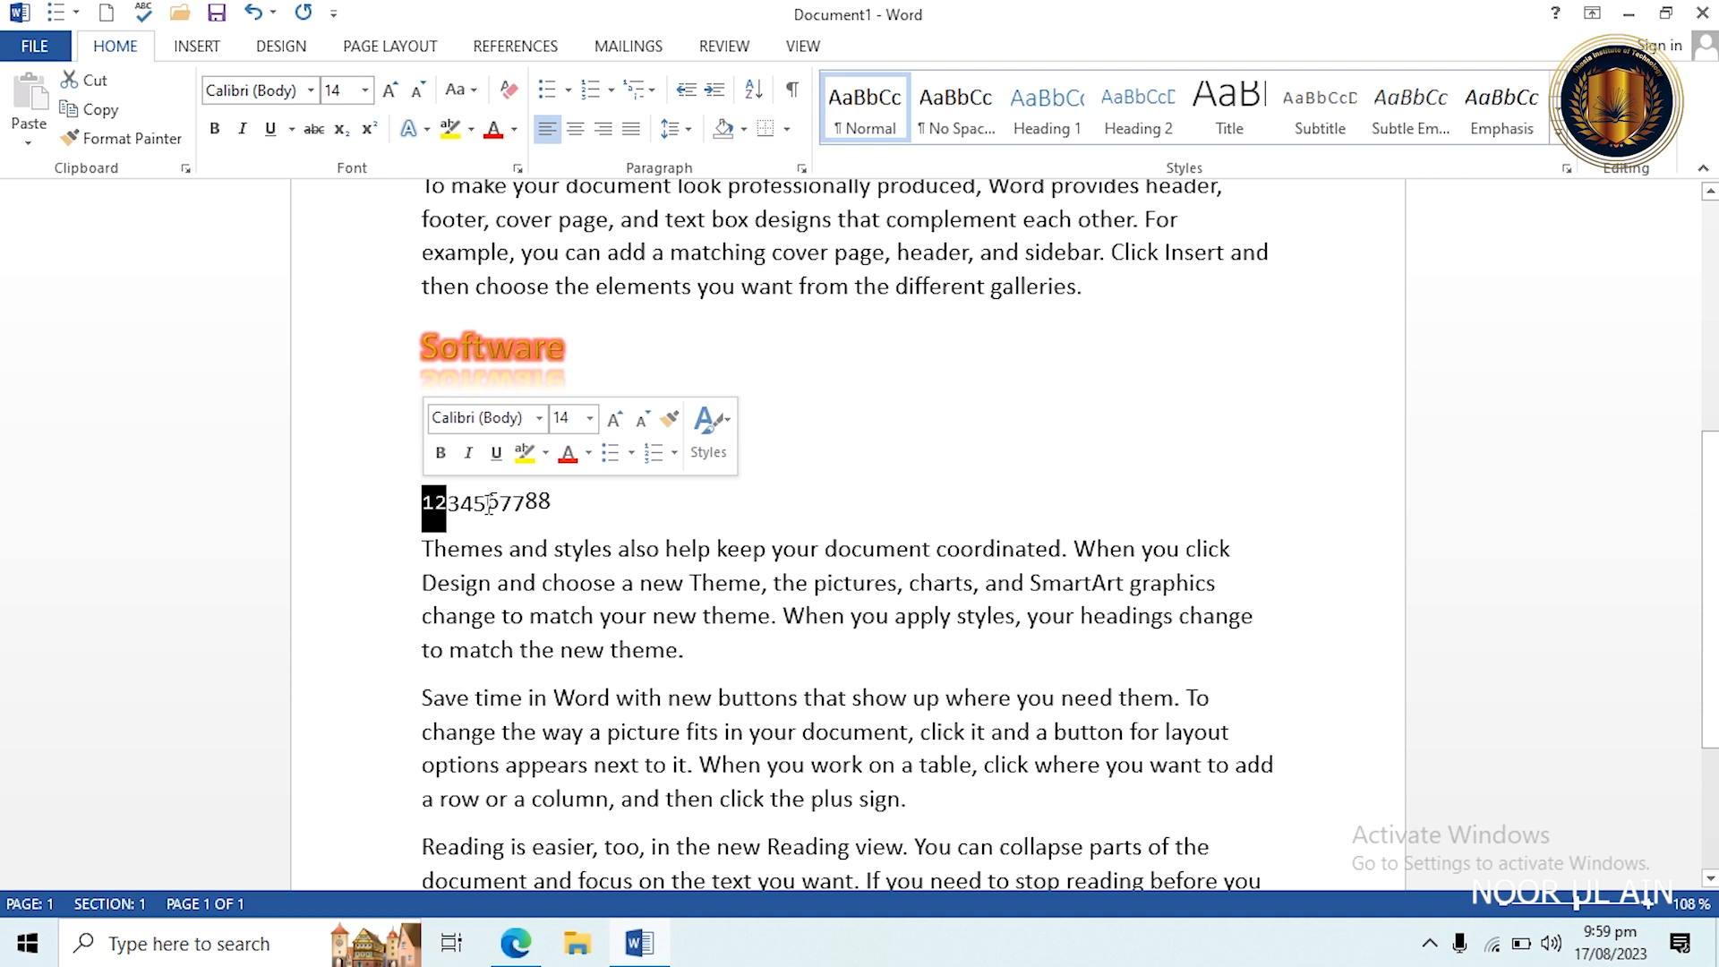
left_click_drag(498, 503, 524, 503)
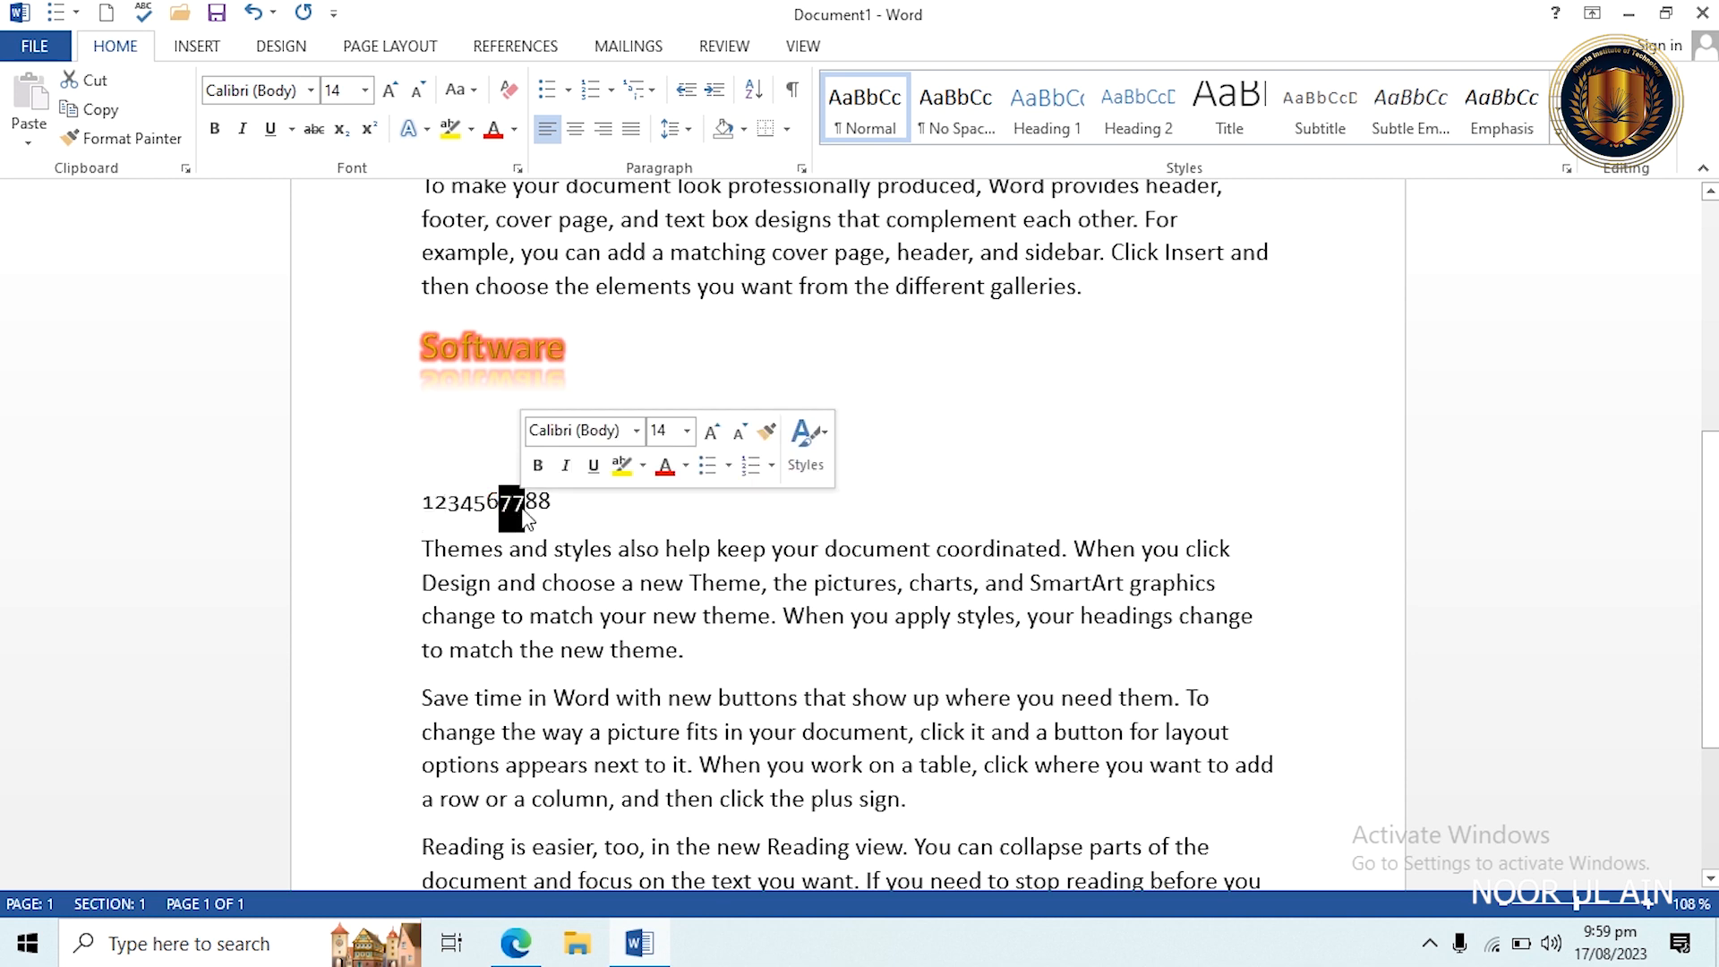
double_click(573, 515)
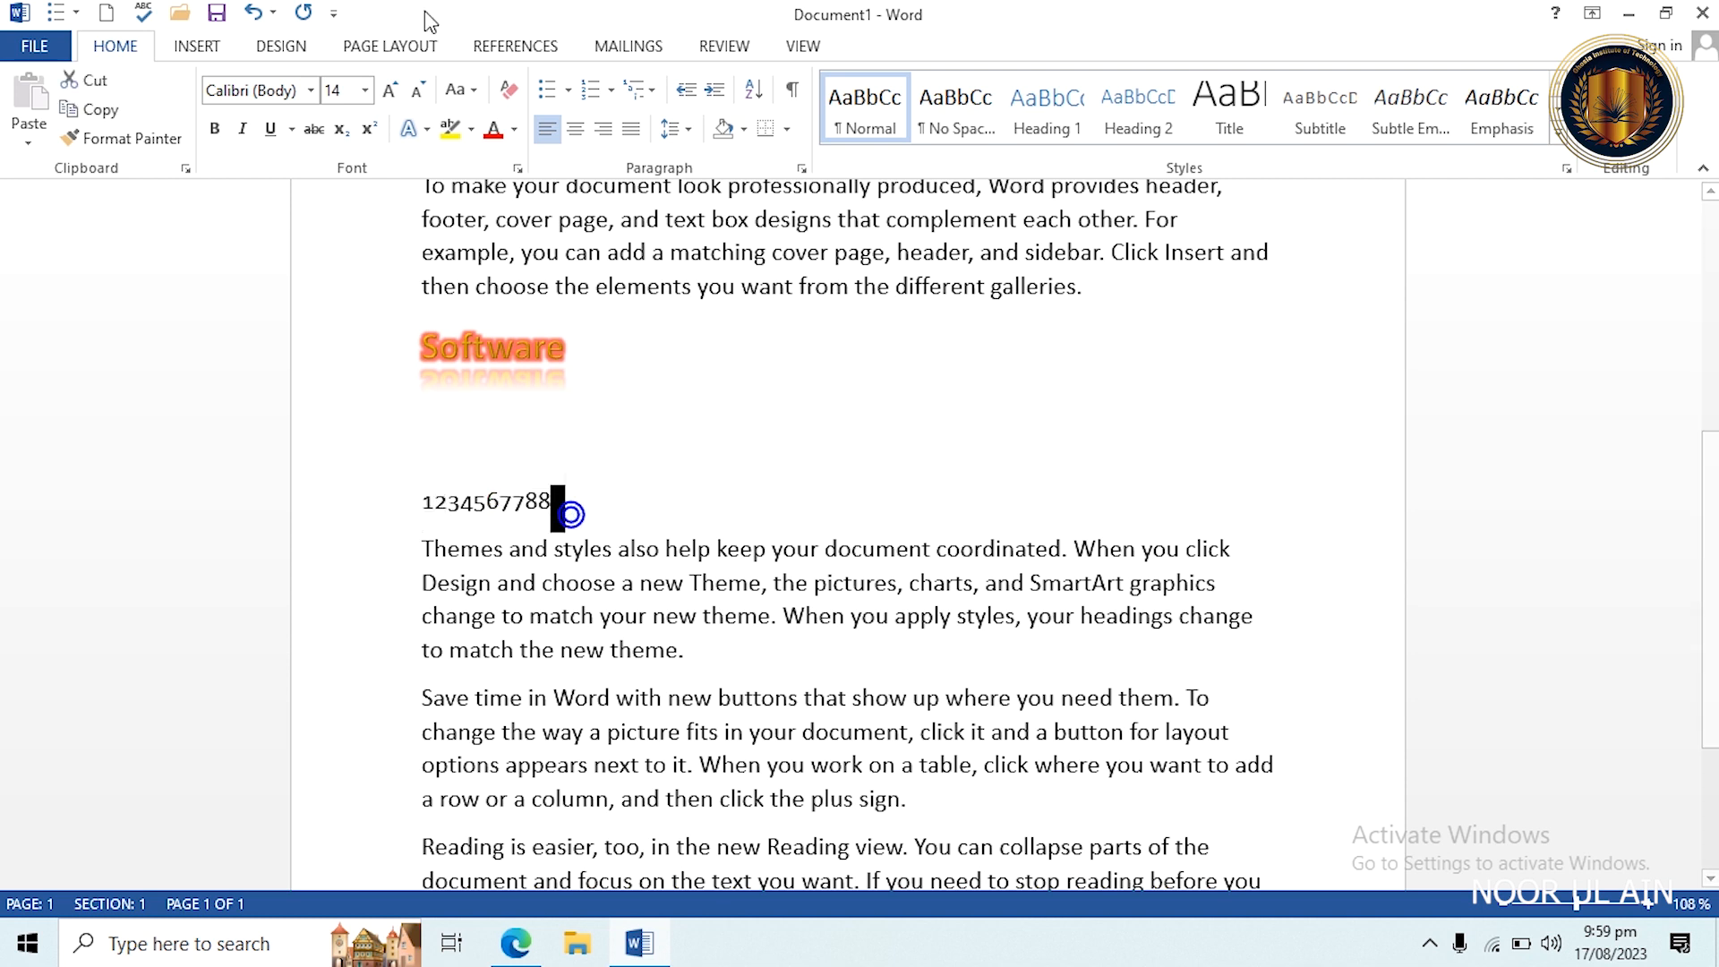
left_click(427, 128)
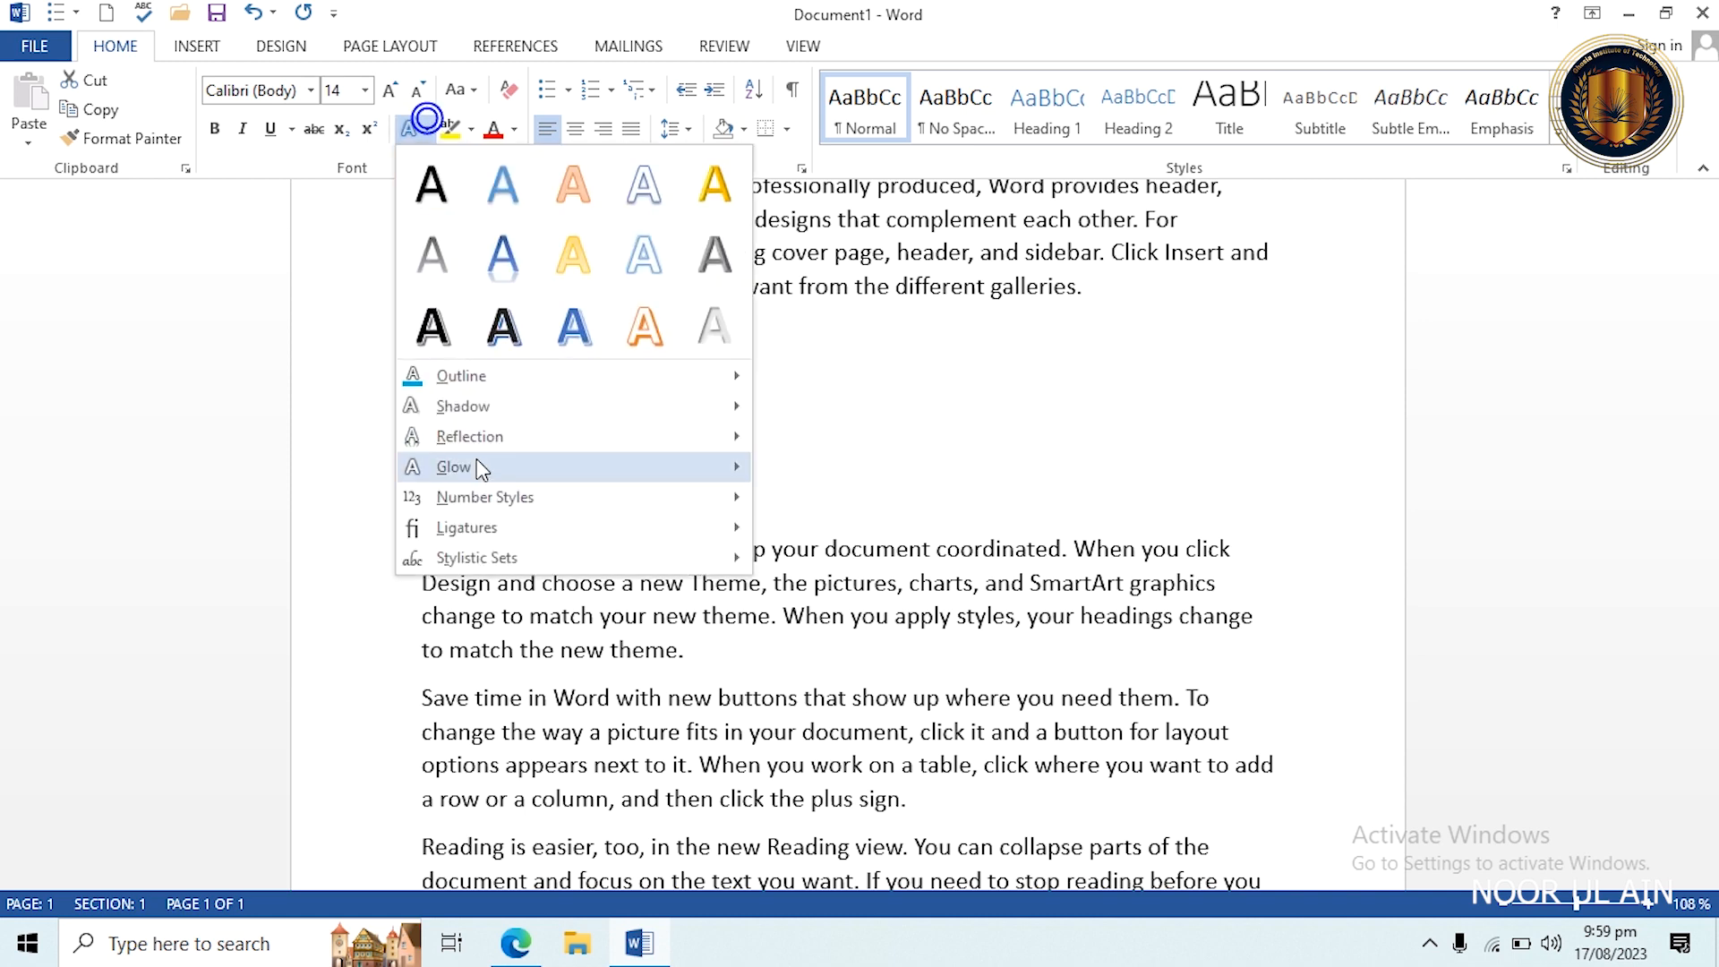
mouse_move(469, 497)
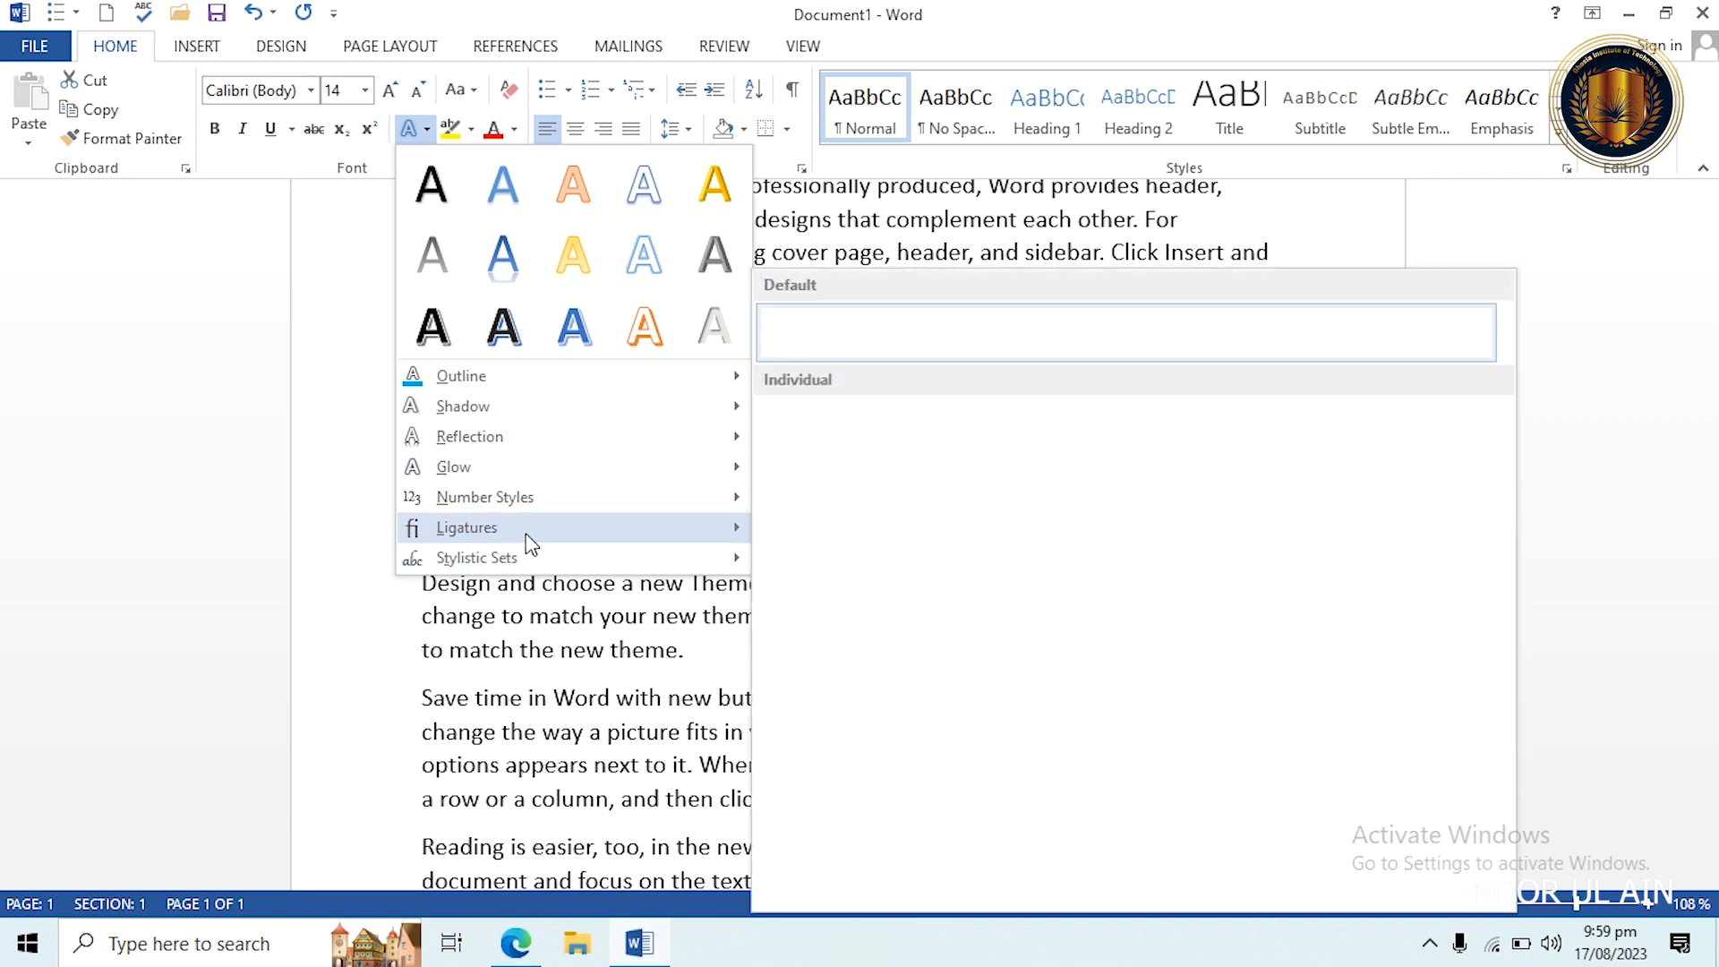
mouse_move(522, 529)
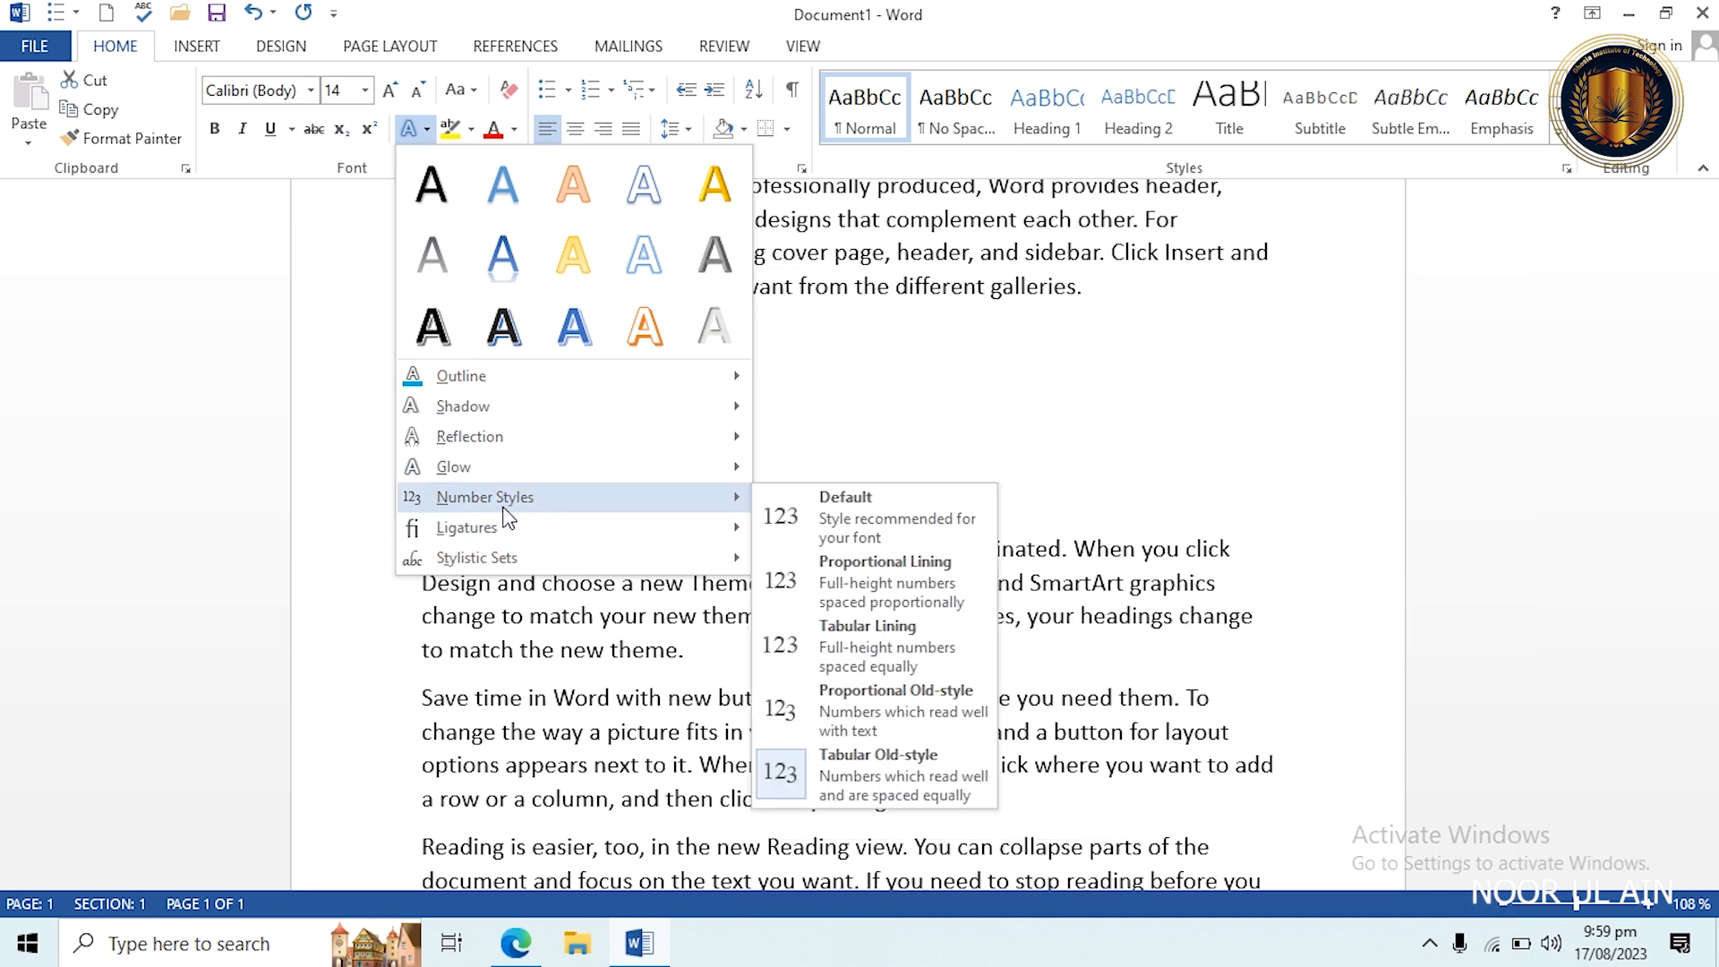
left_click(867, 392)
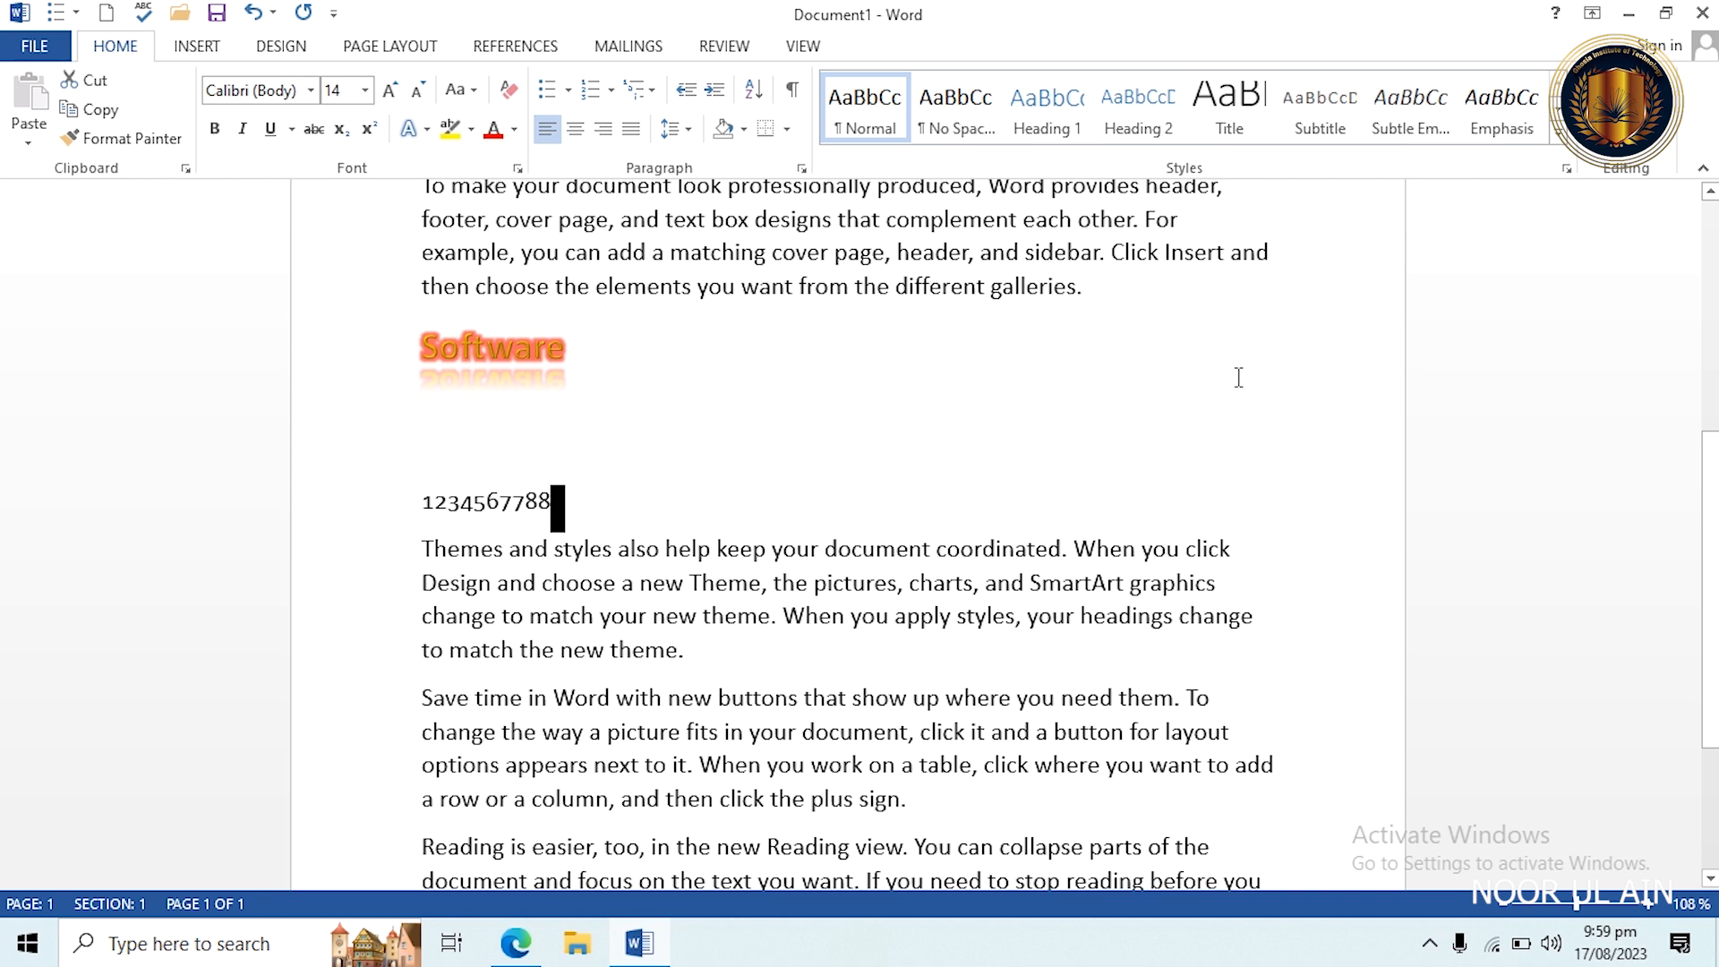
Change the paragraph under the Computer heading to UPPERCASE, leaving out its last word "document.".
left_click_drag(1710, 488, 1690, 395)
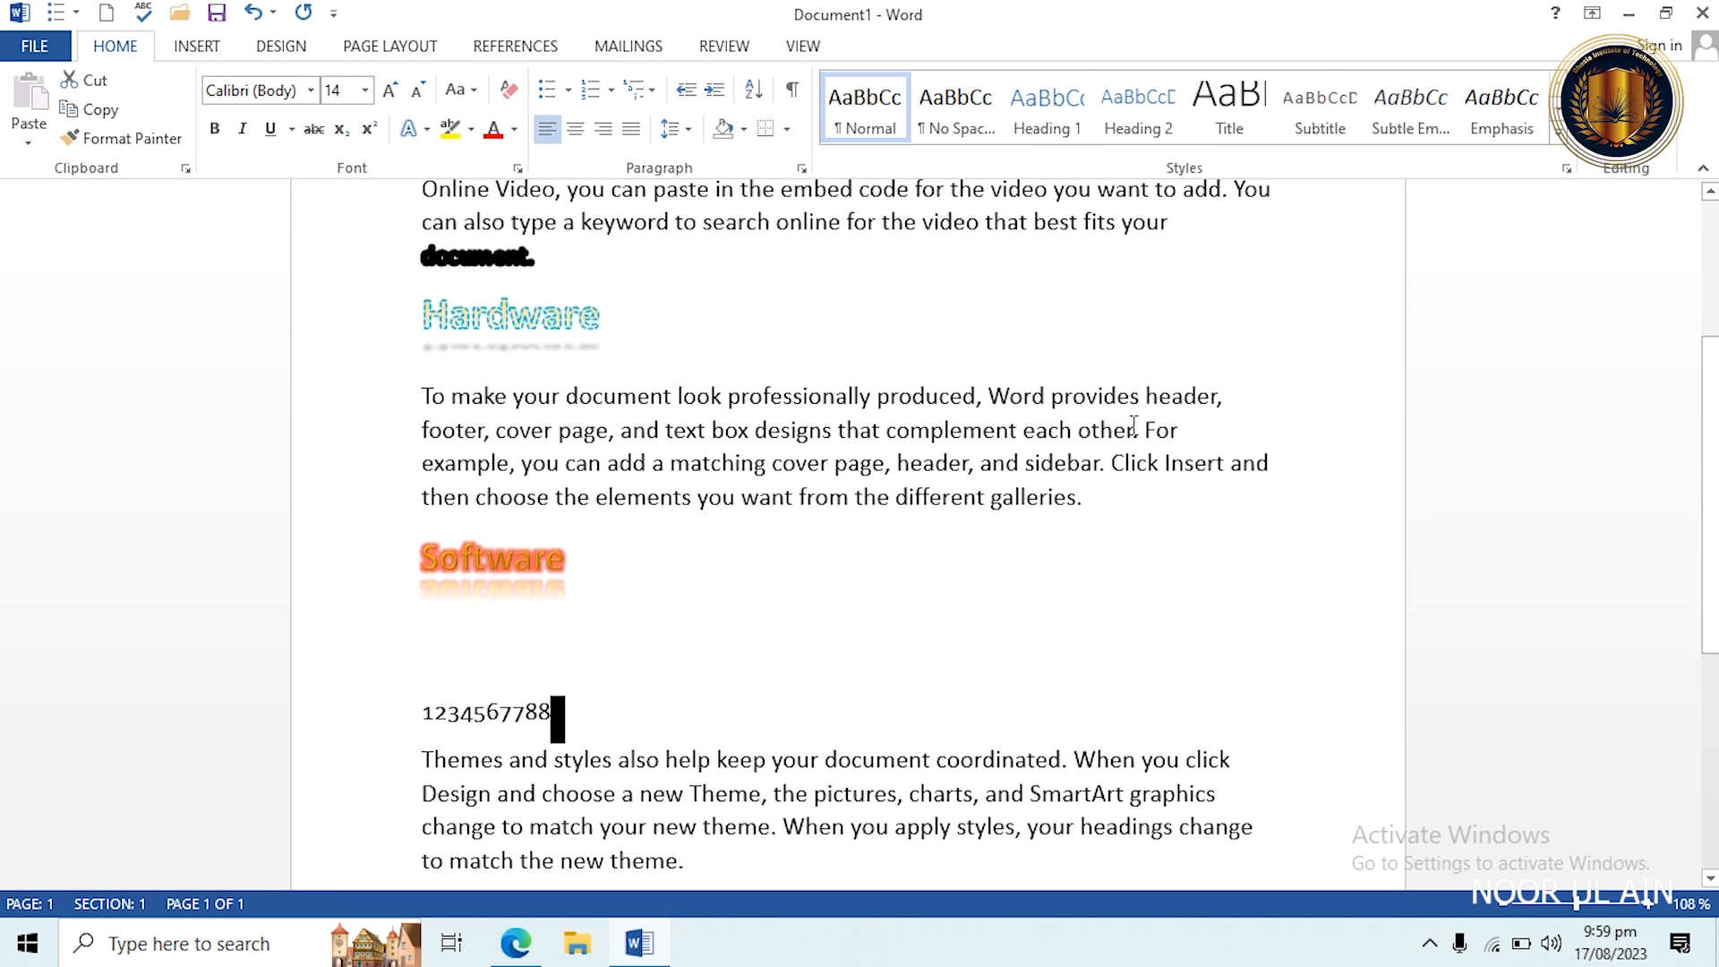
left_click_drag(1689, 501, 1689, 393)
left_click_drag(1174, 456, 399, 410)
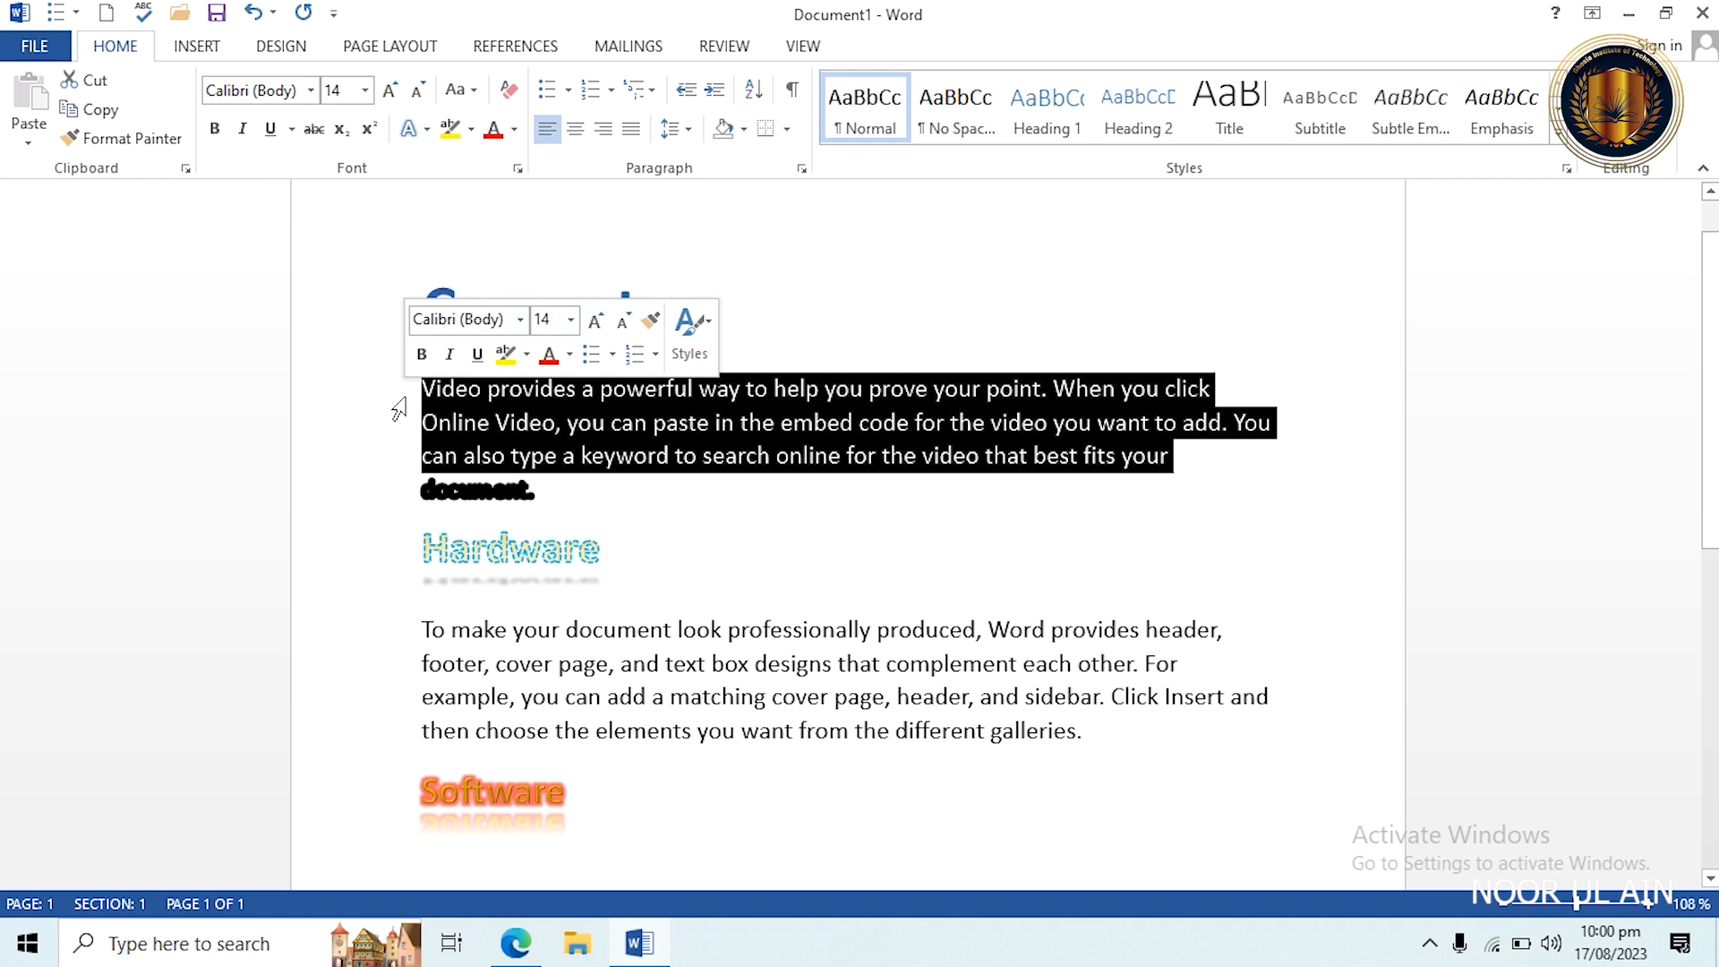
left_click(472, 90)
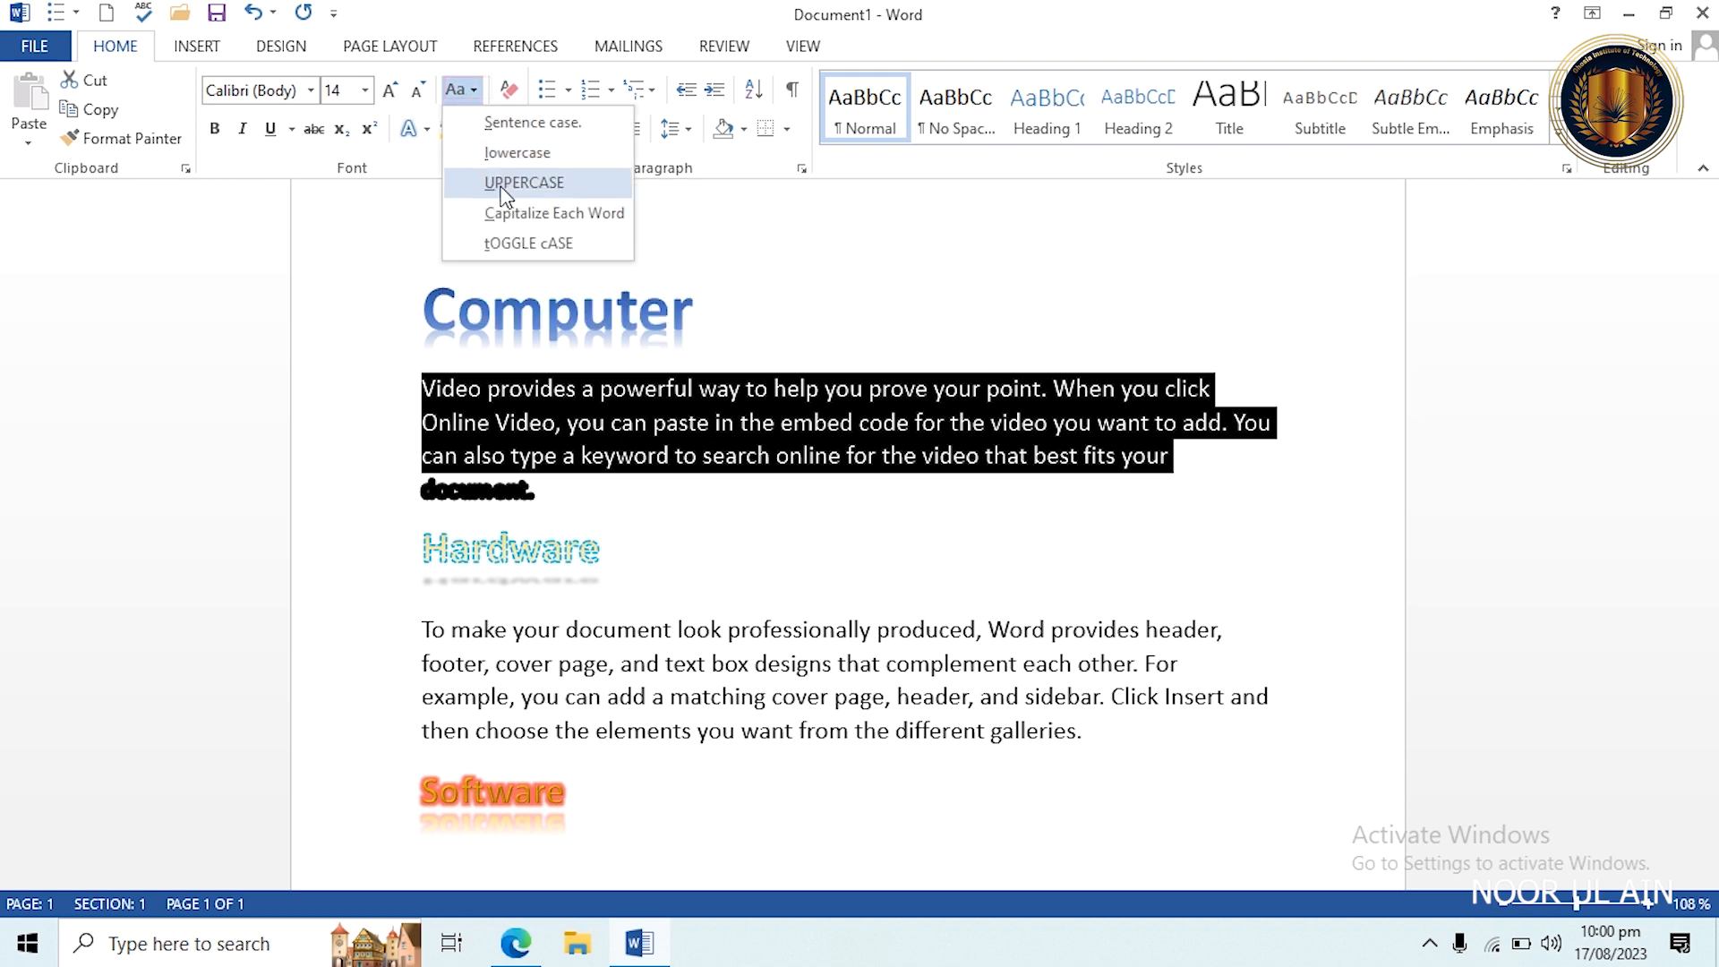
left_click(501, 185)
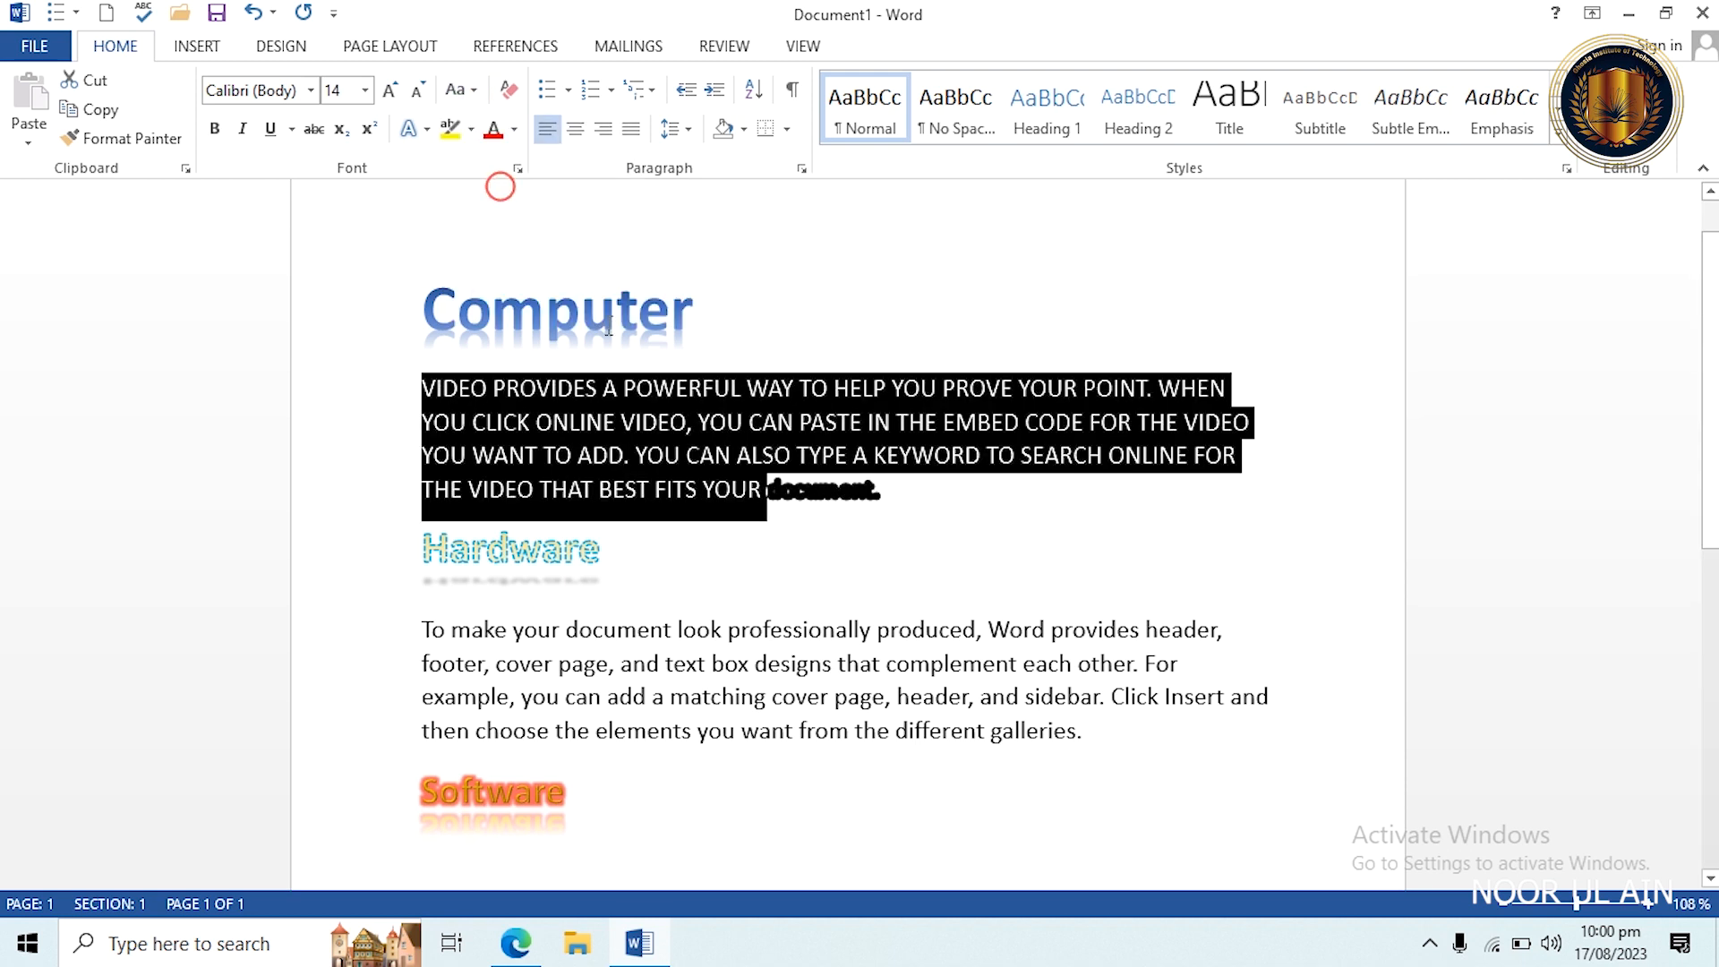
Change the entire paragraph under the Computer heading, including "document.", to lowercase.
left_click(852, 492)
left_click_drag(898, 499, 358, 394)
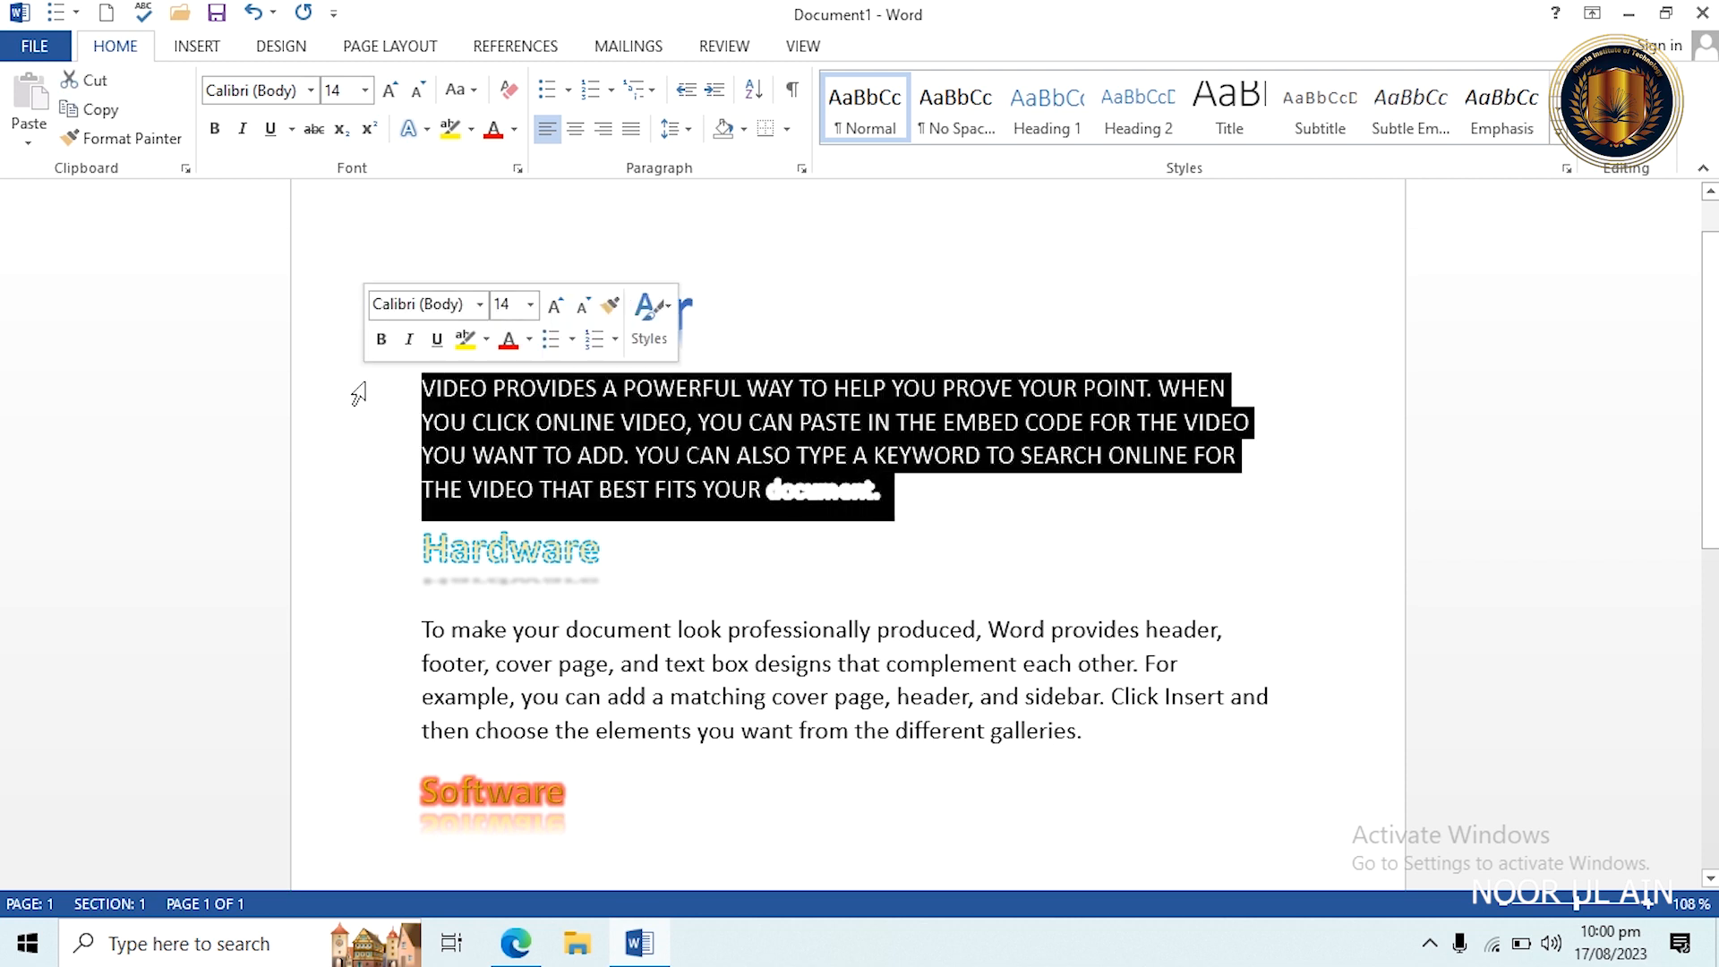
left_click(475, 93)
left_click(517, 153)
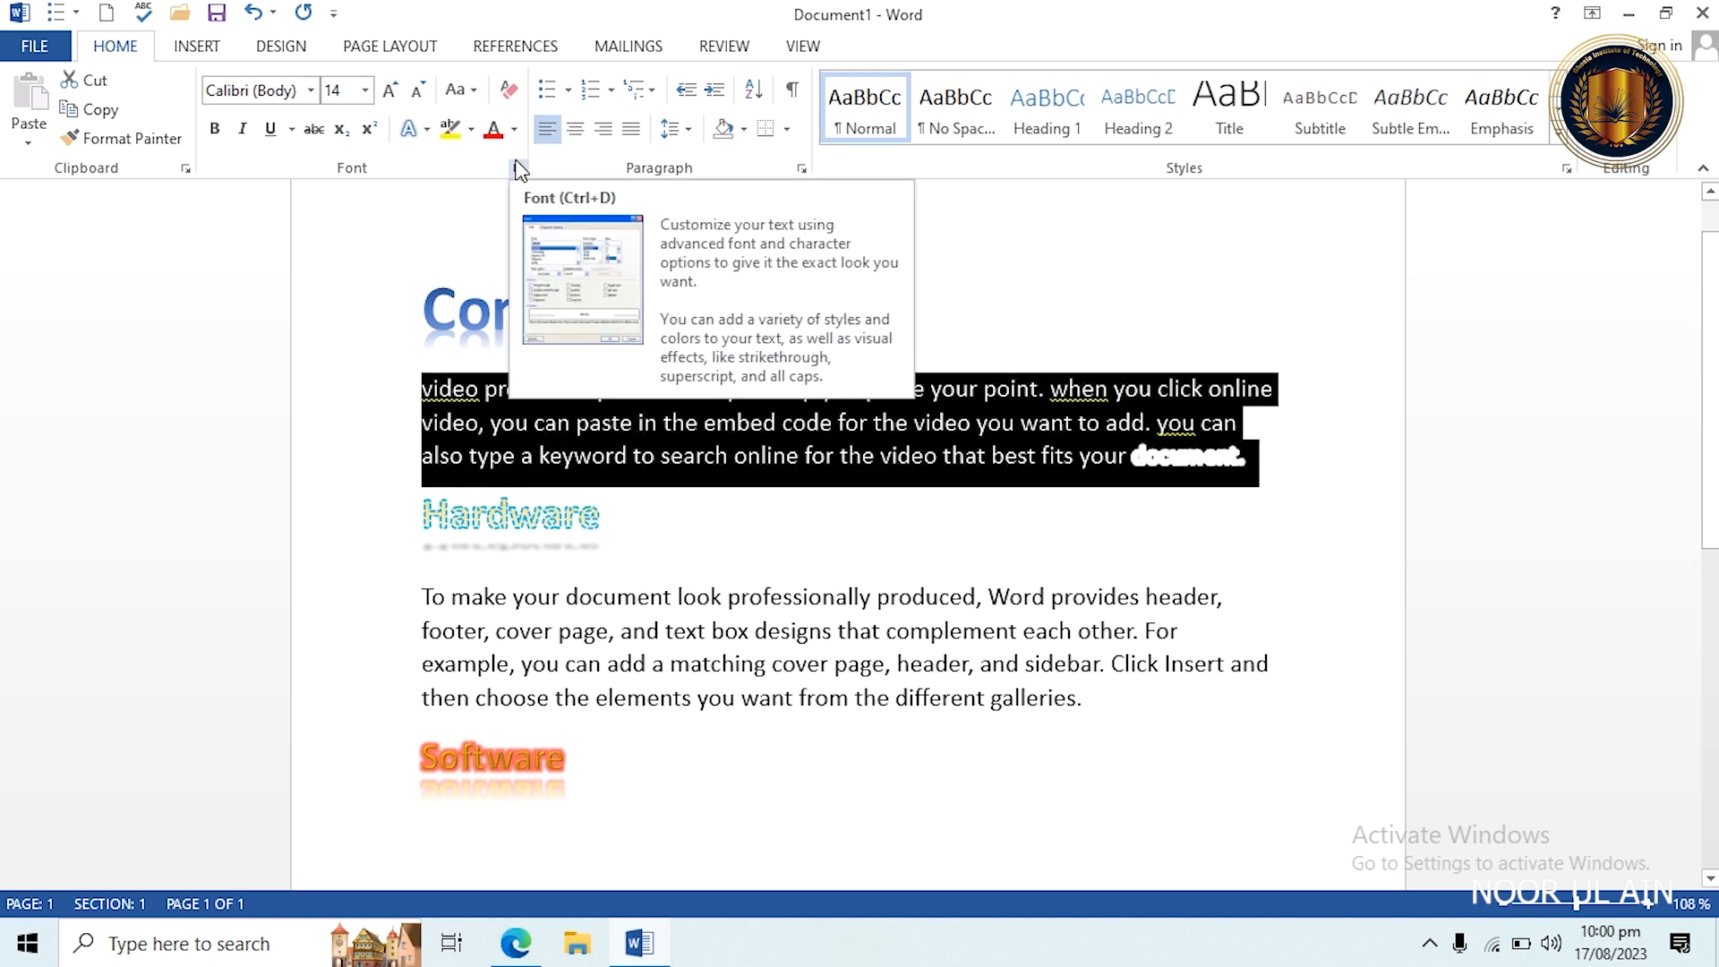
Change the paragraph under the Computer heading to Sentence case and select the capital letters that begin its first two sentences.
left_click(476, 93)
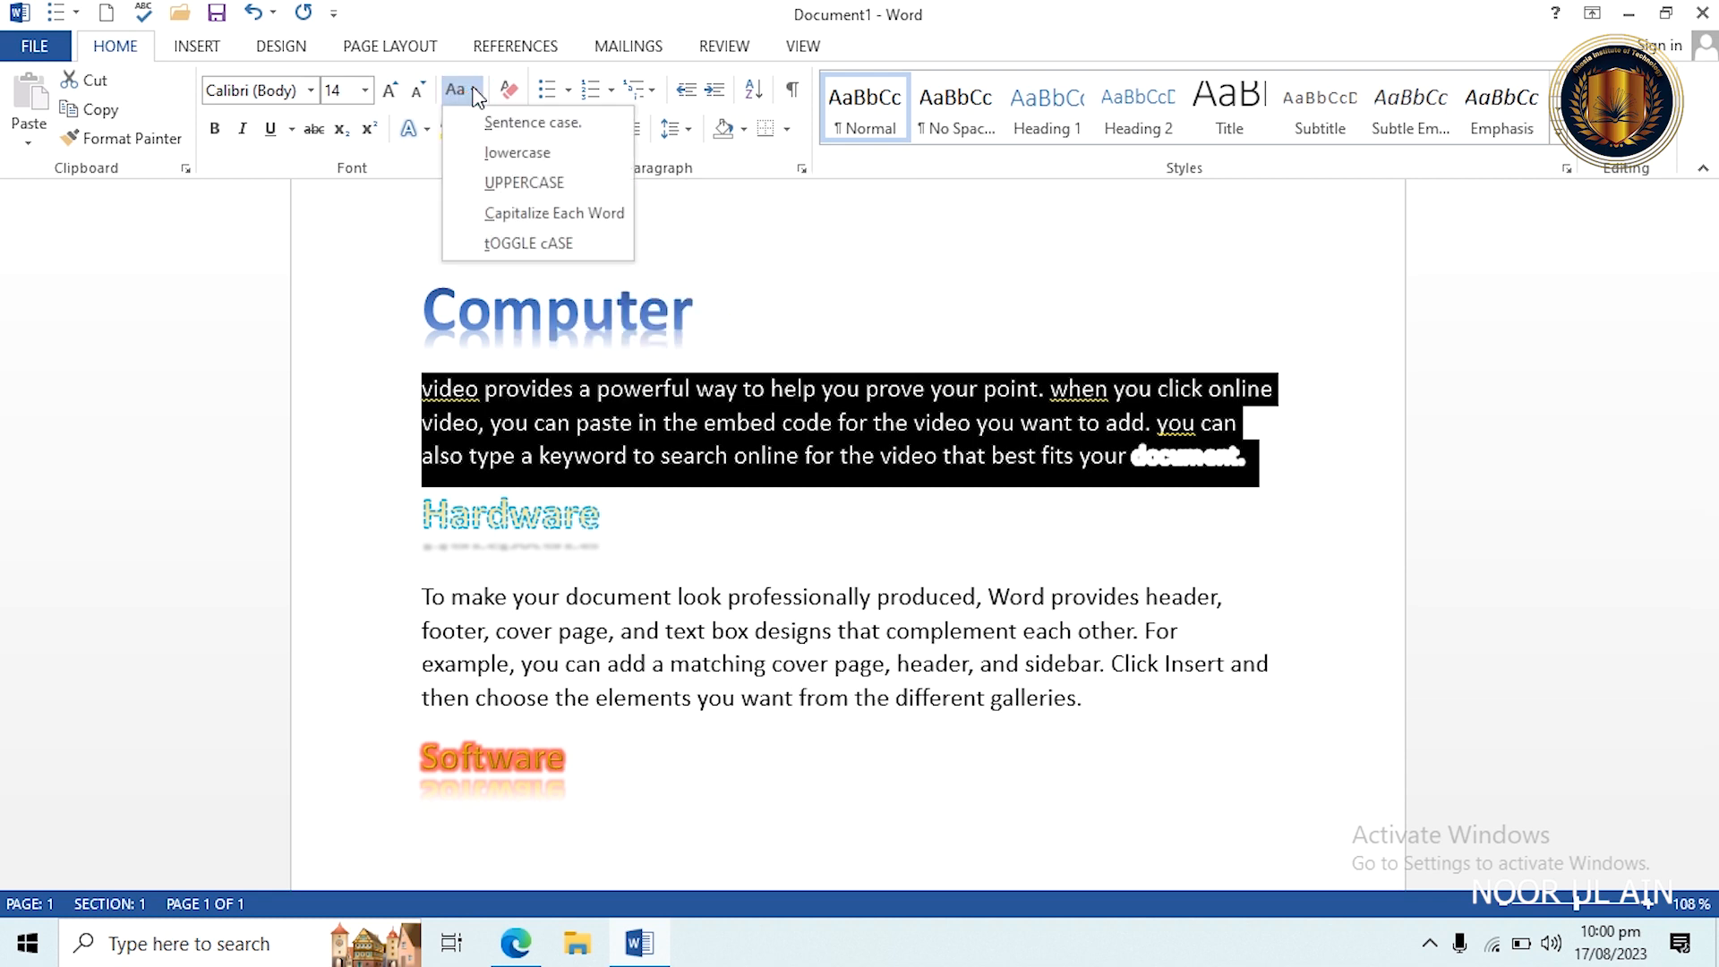
left_click(506, 121)
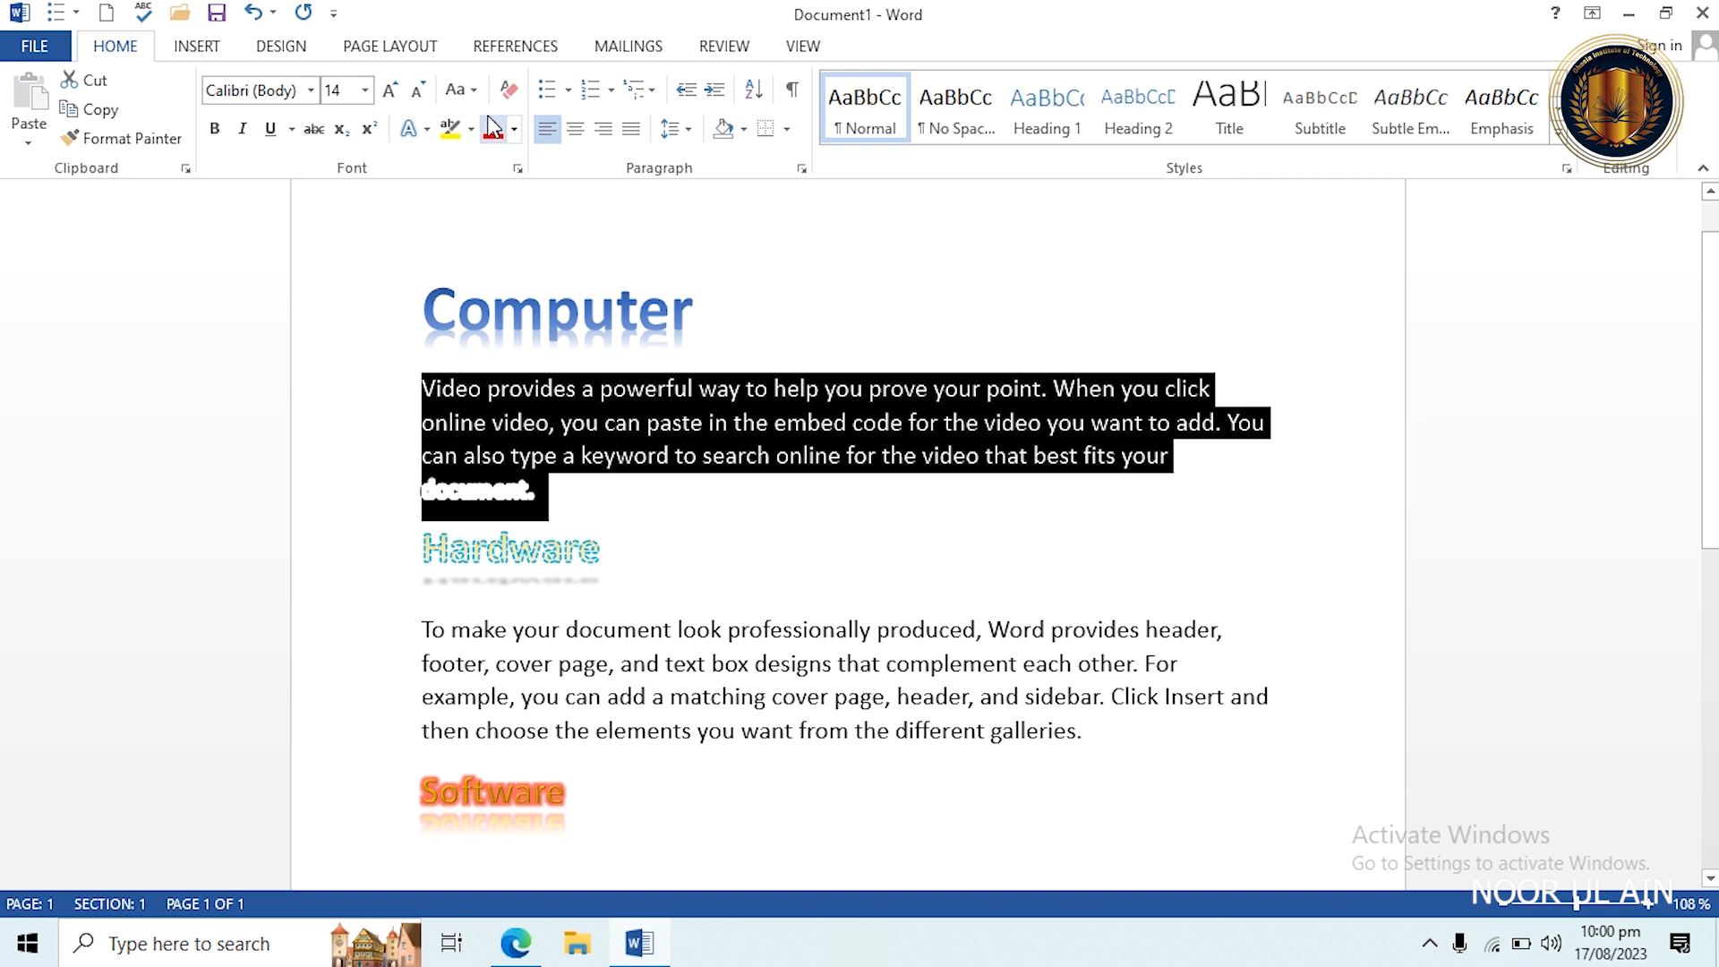
left_click_drag(430, 391, 416, 398)
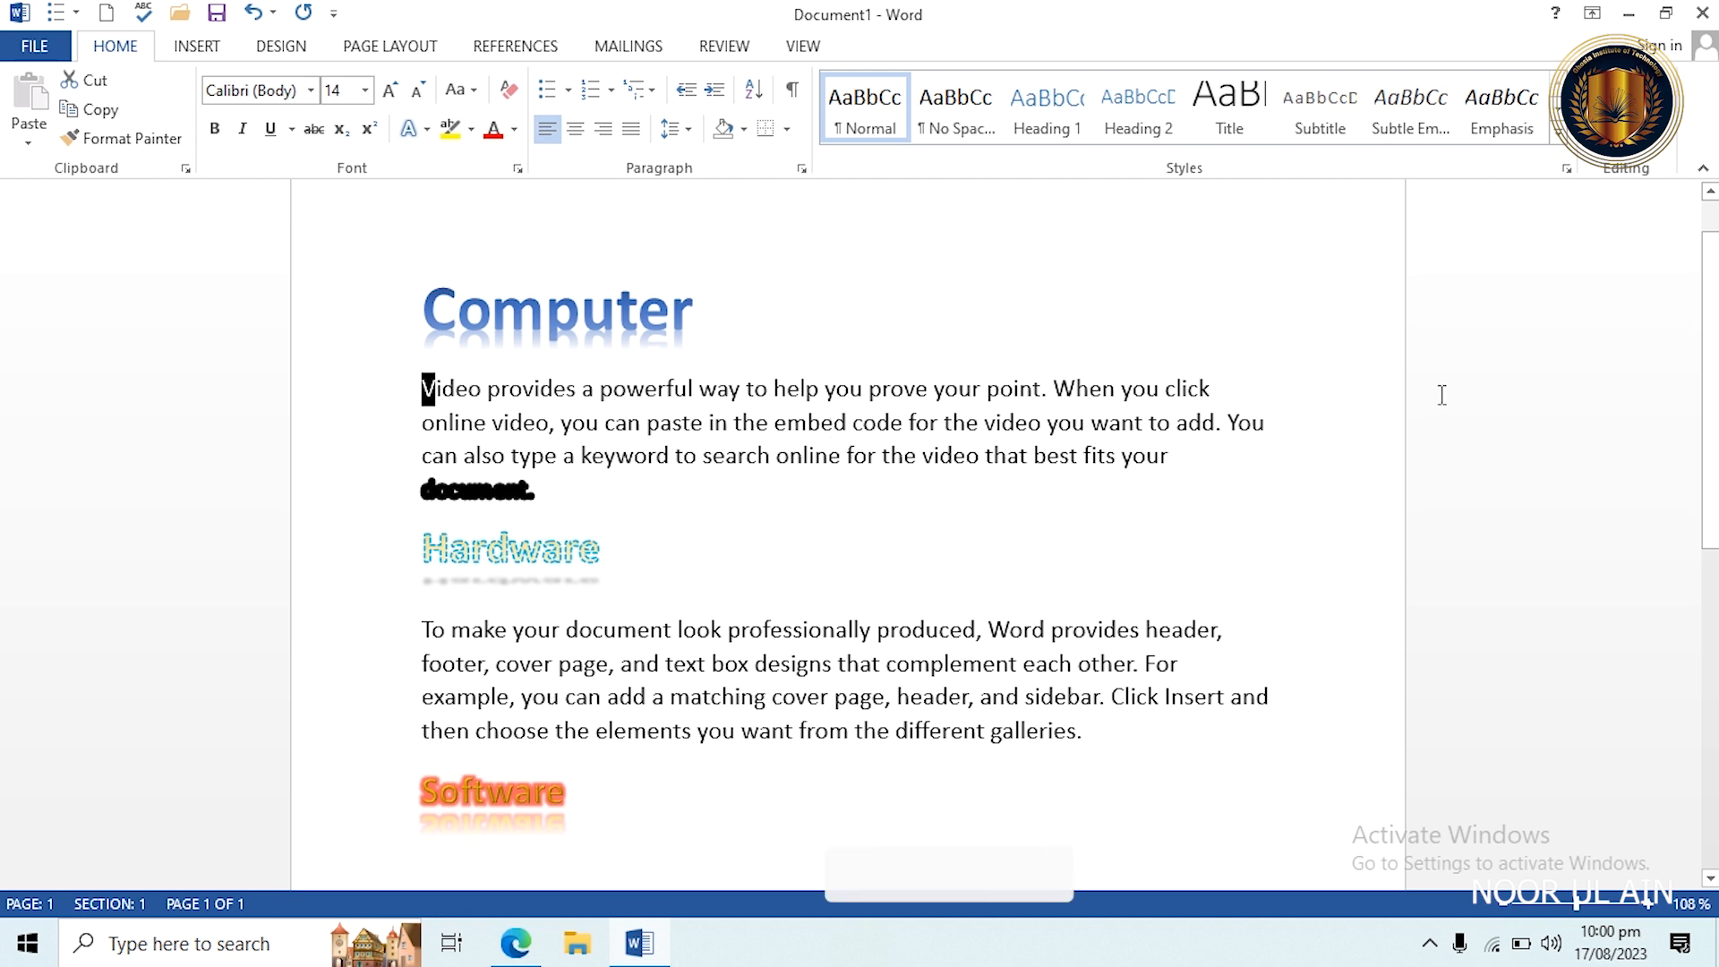
mouse_move(1052, 388)
left_mouse_down()
mouse_move(1116, 387)
mouse_move(1067, 389)
left_mouse_up()
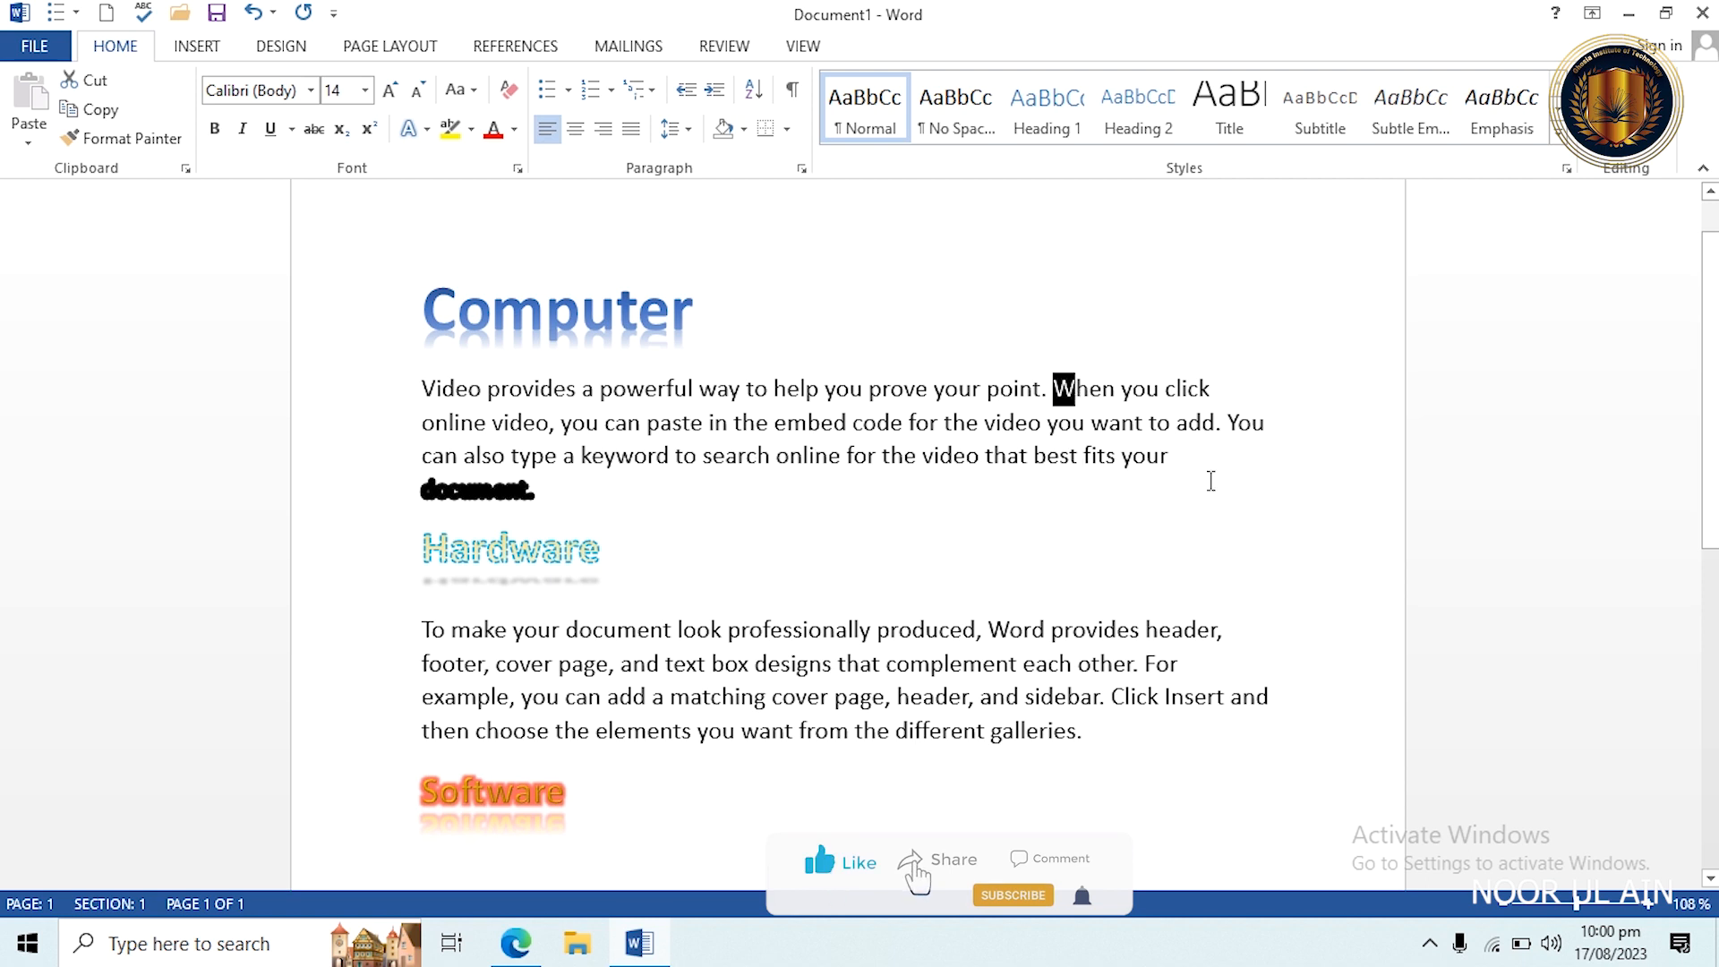
Apply tOGGLE cASE to the entire paragraph under the Computer heading.
triple_click(1173, 454)
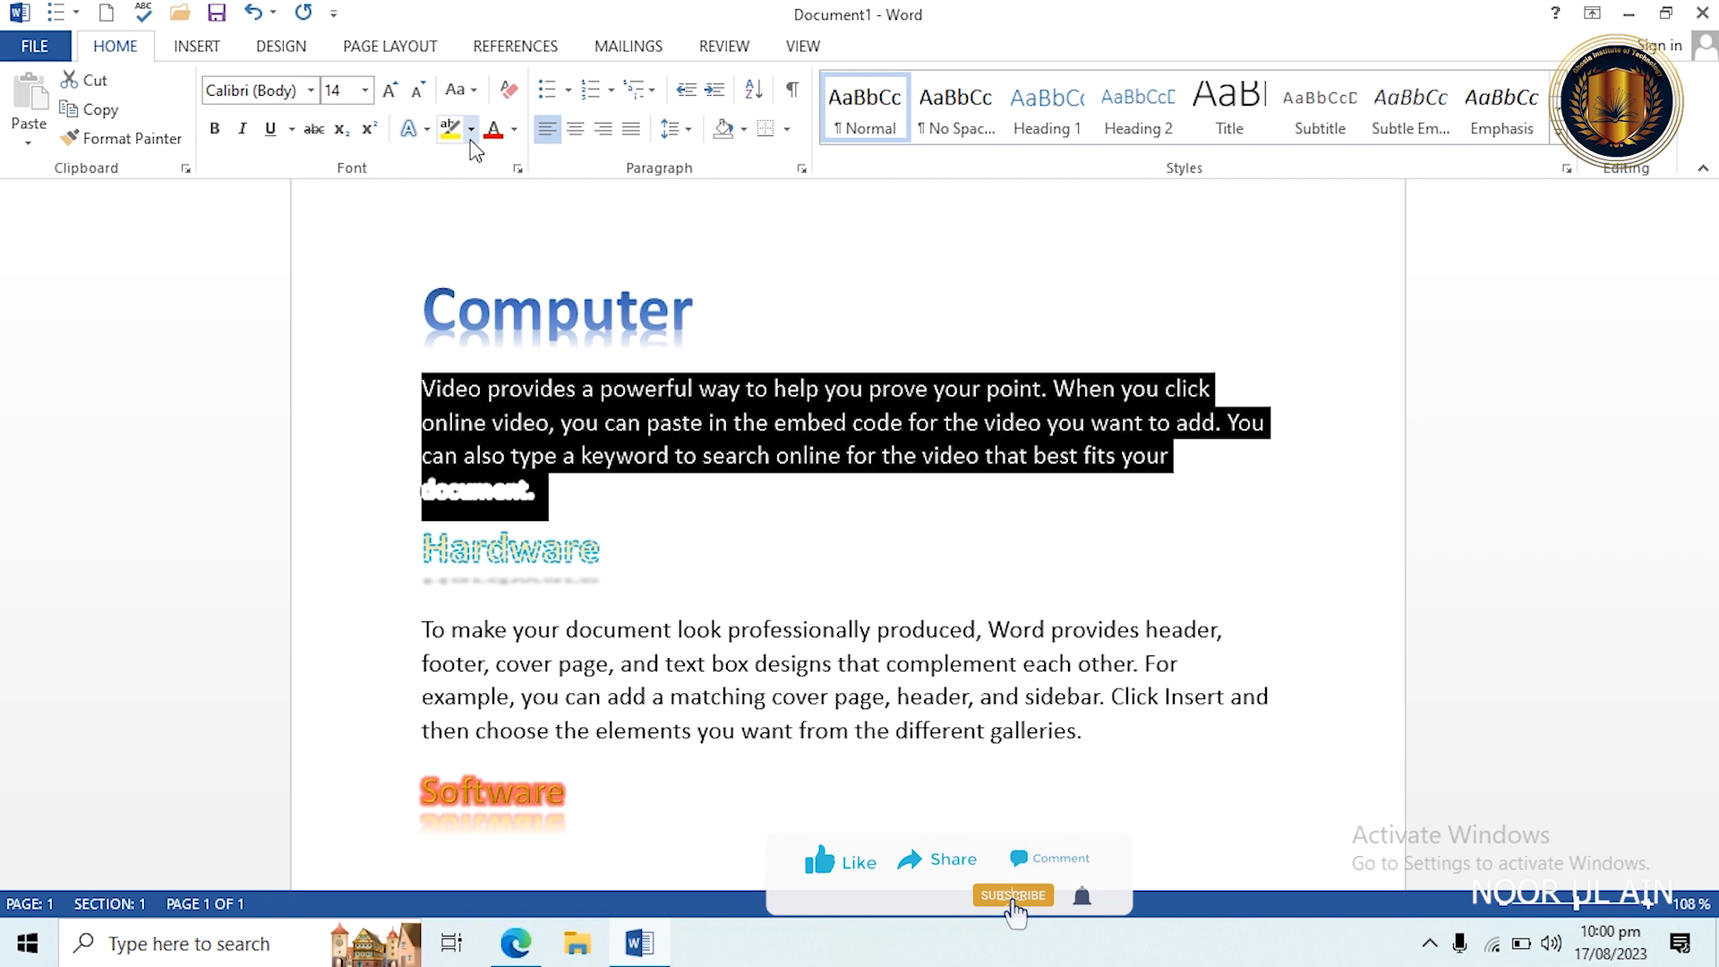
left_click(475, 93)
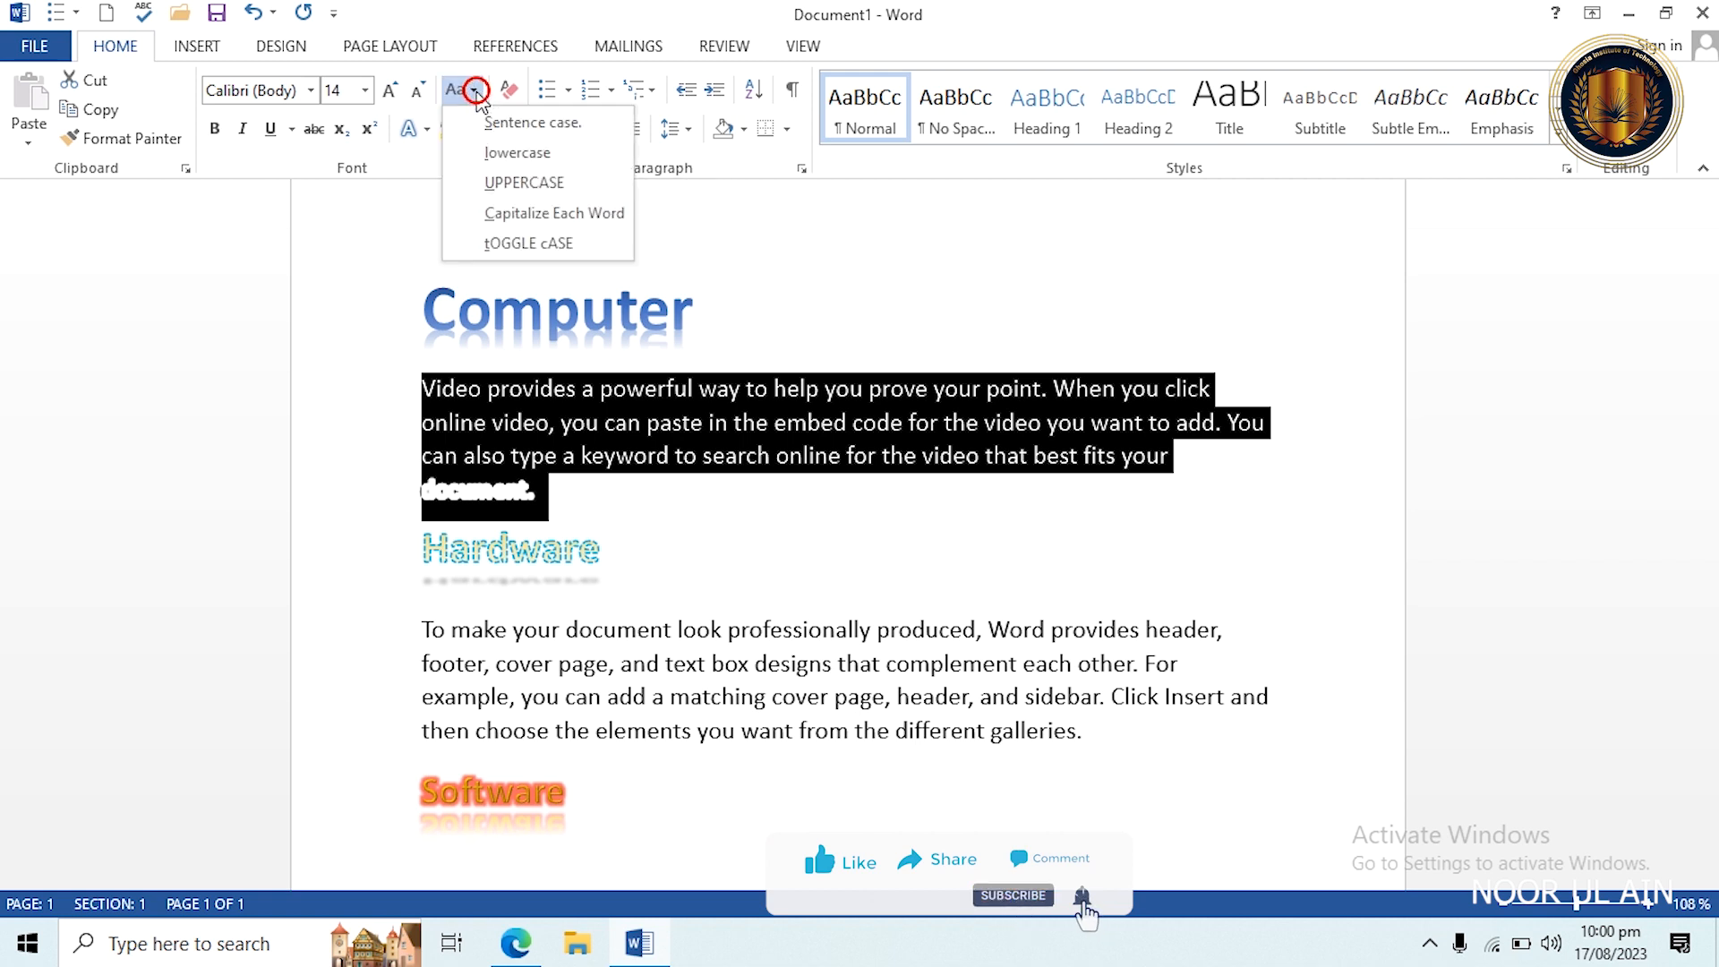
left_click(528, 243)
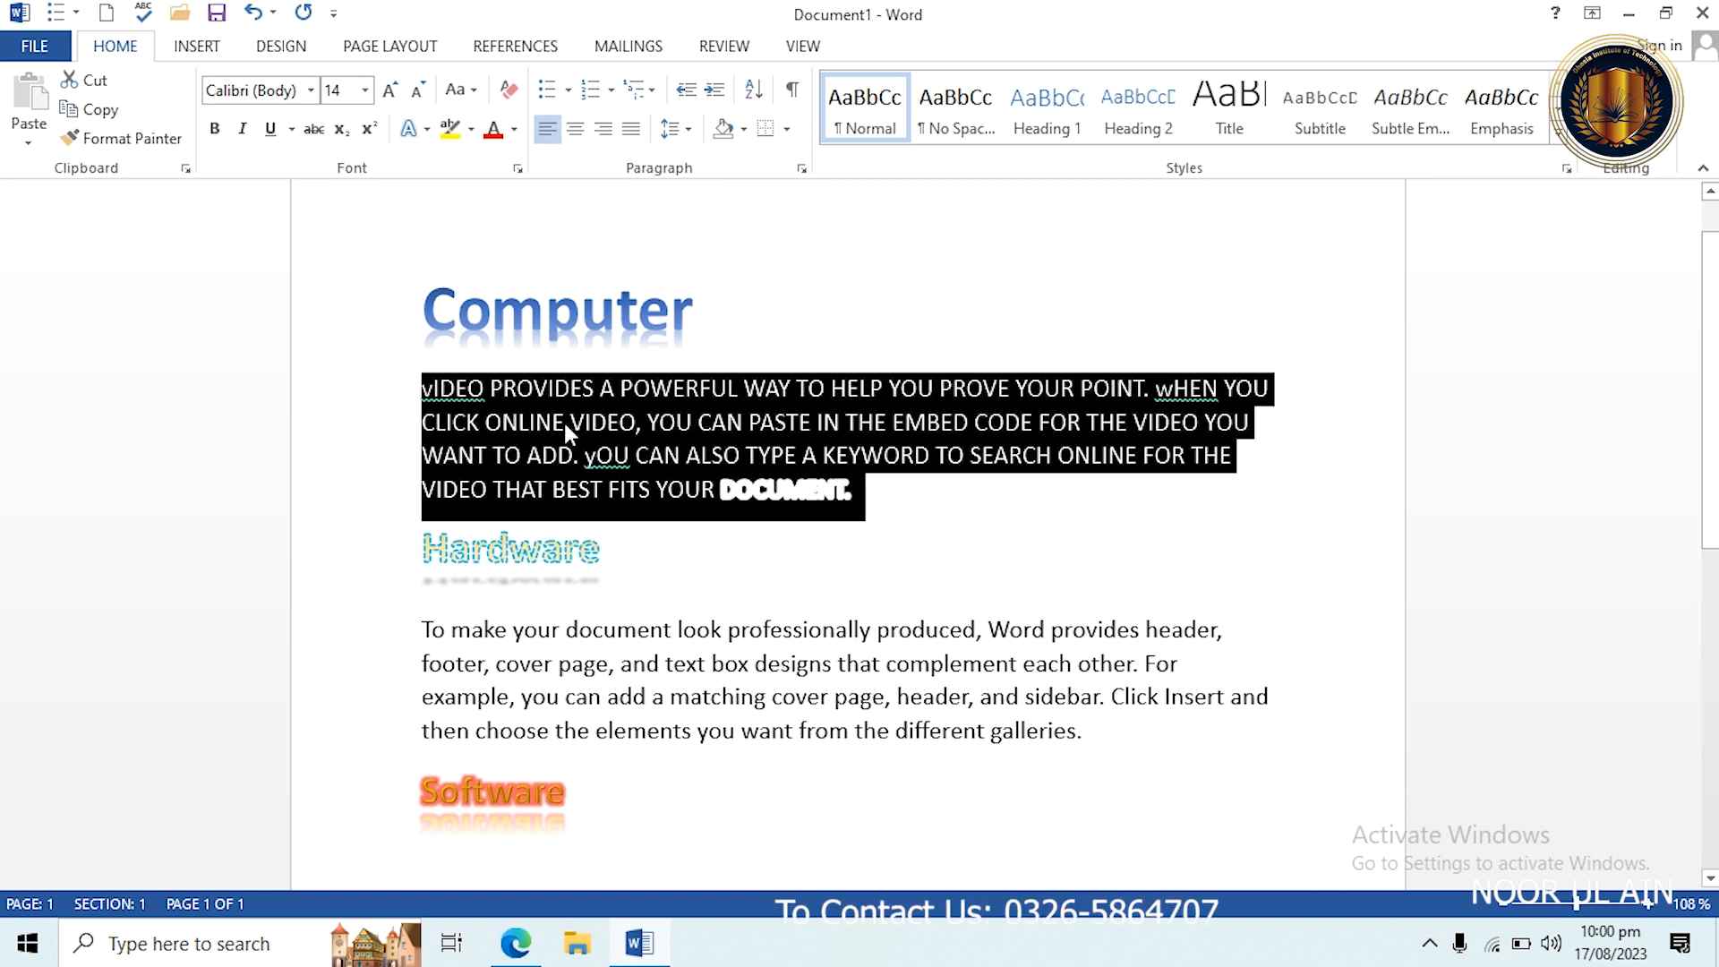
Select the toggled letters of "vIDEO" separately, and move the "w" of "wHEN" so the word reads "HEwN".
left_click(516, 419)
left_click_drag(485, 388, 423, 388)
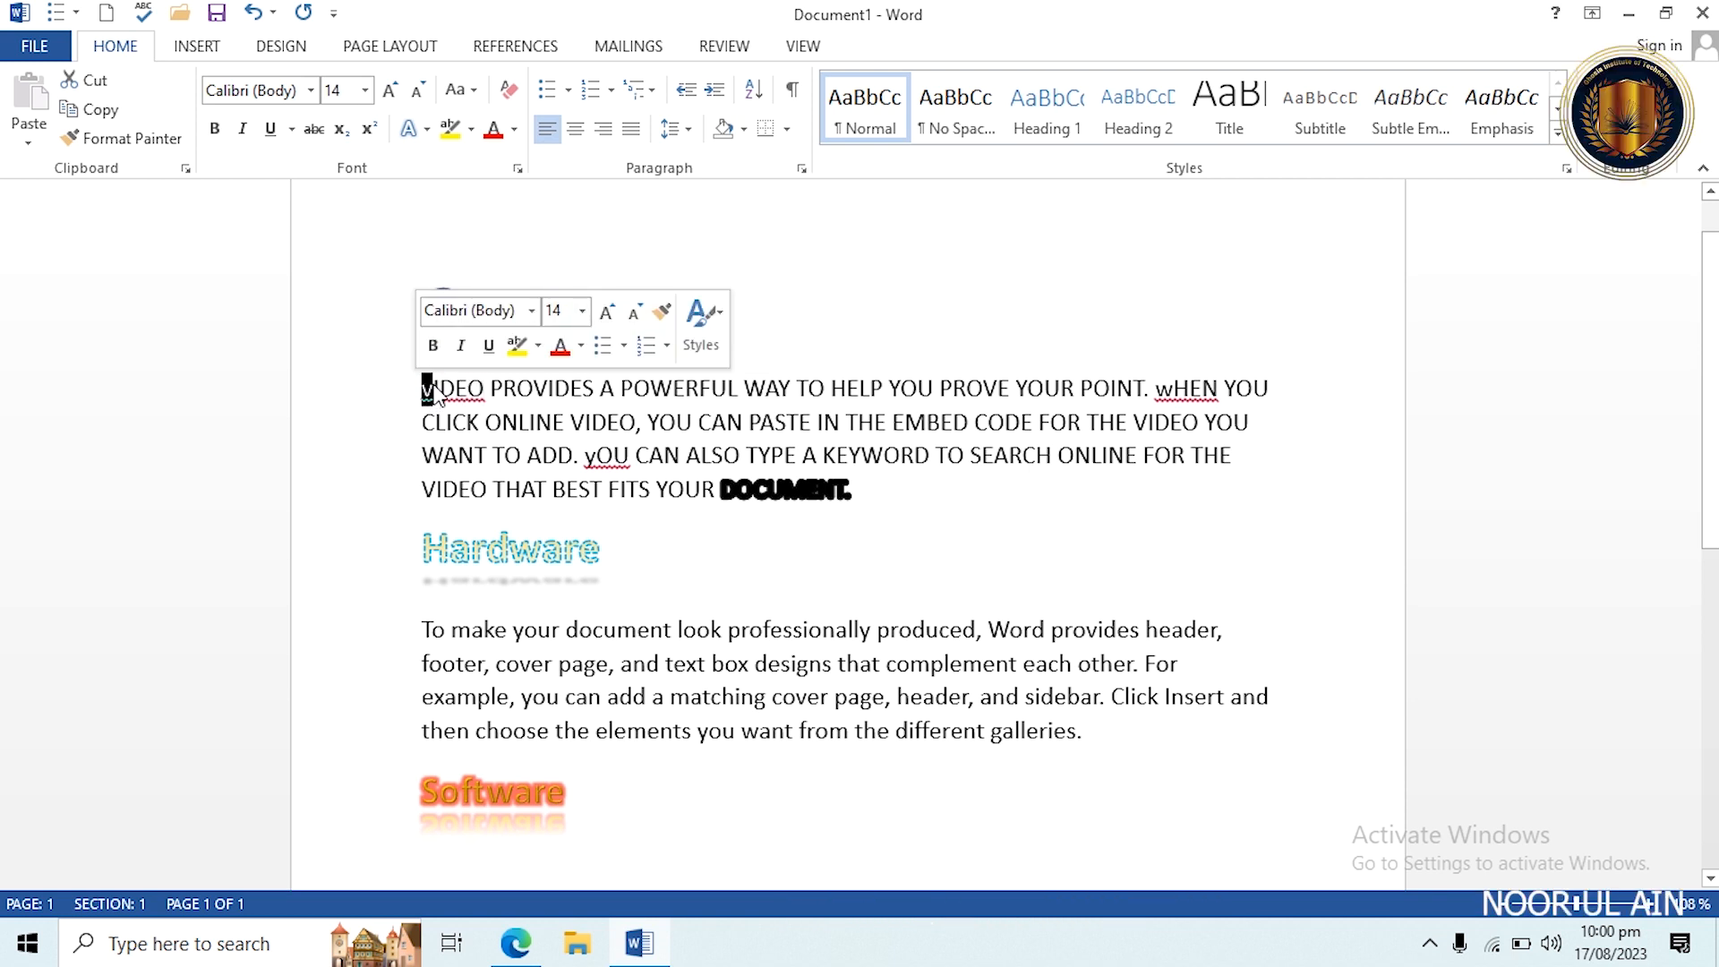
left_click_drag(433, 390, 490, 391)
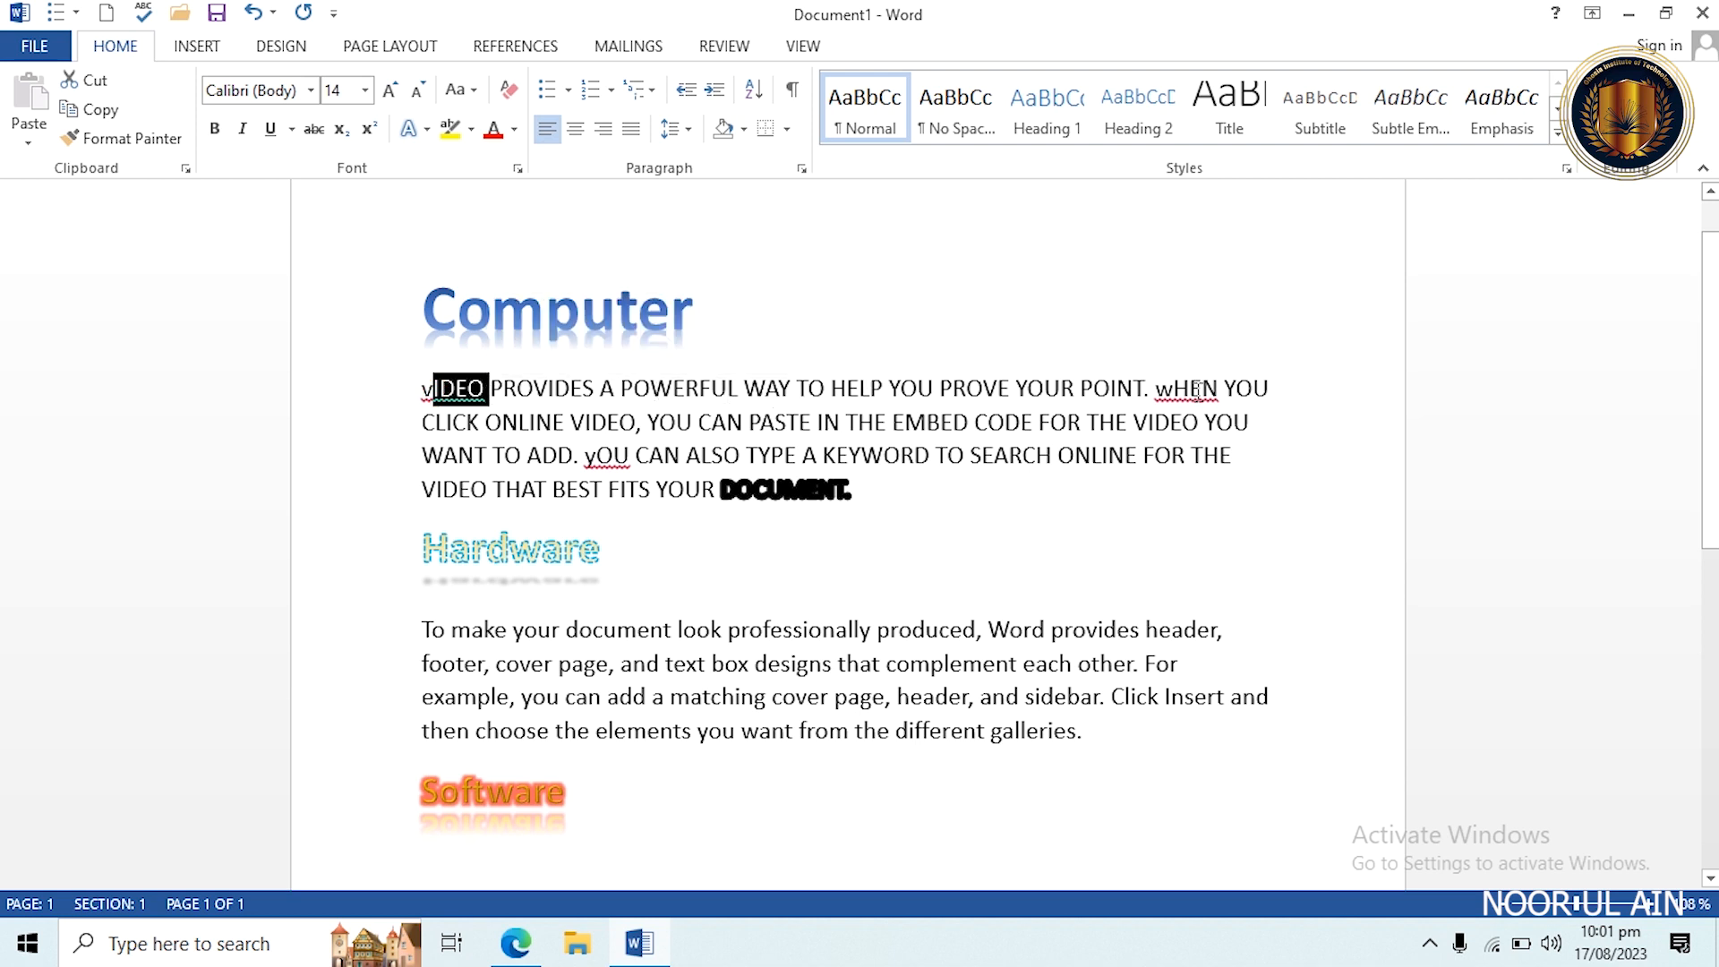
left_click_drag(1157, 389, 1206, 402)
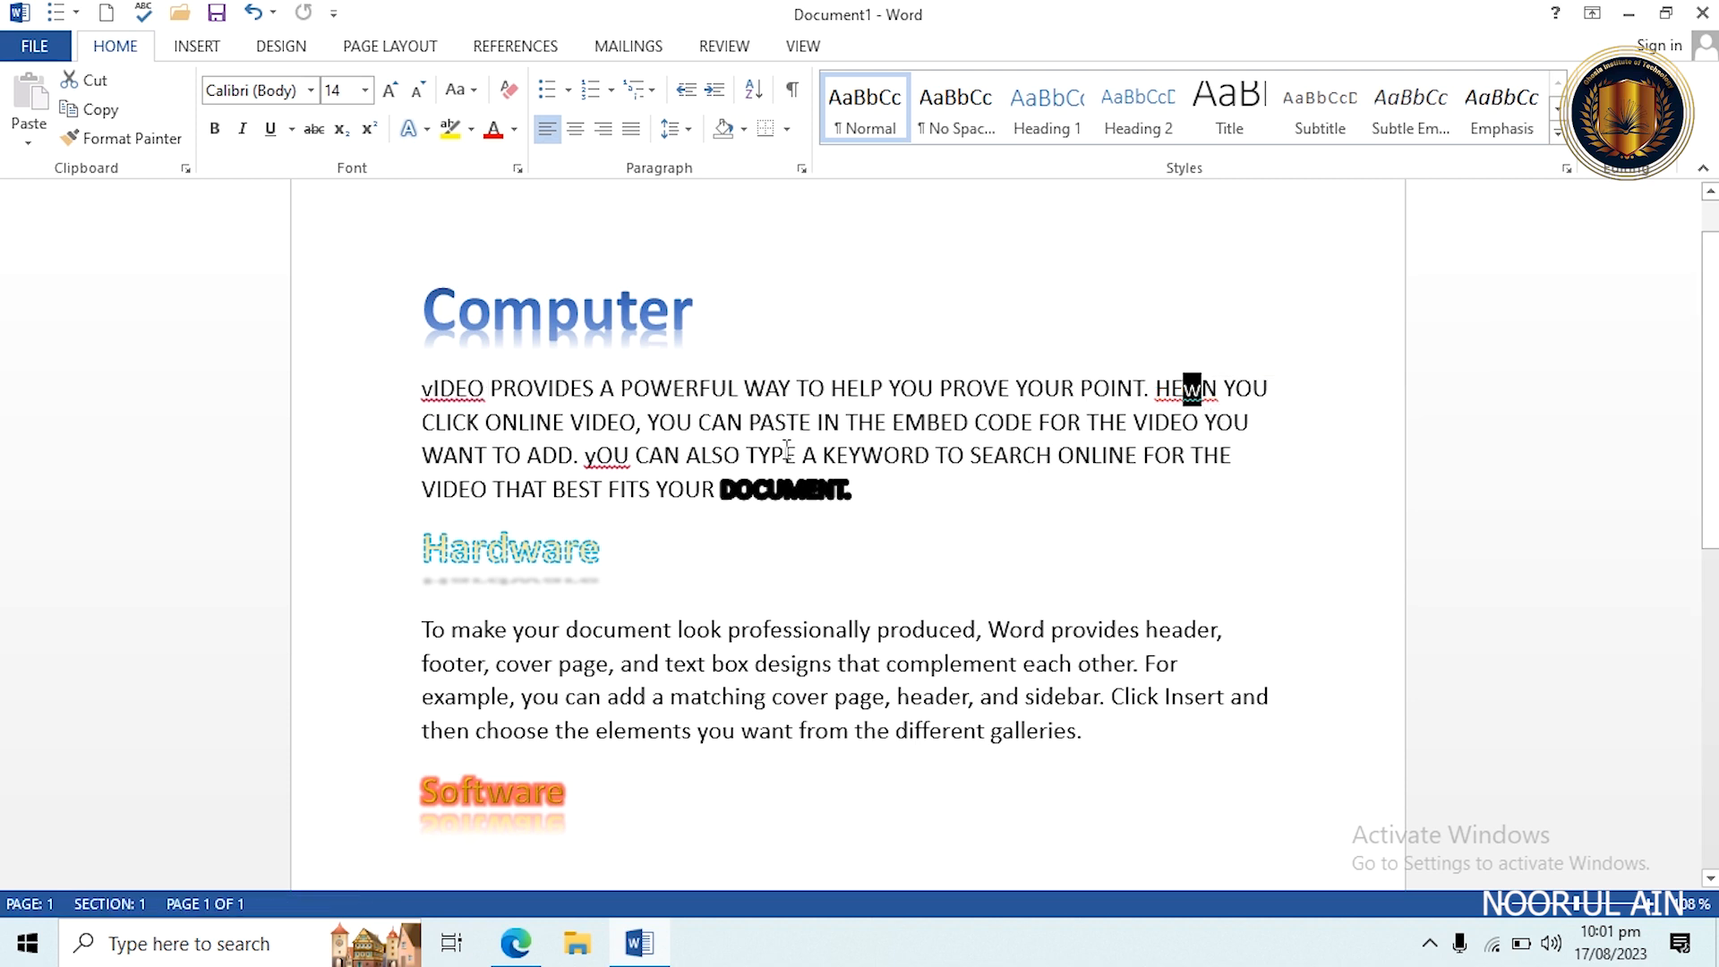
Apply Capitalize Each Word to the entire paragraph under the Computer heading, reapply it once, and deselect the text.
triple_click(920, 510)
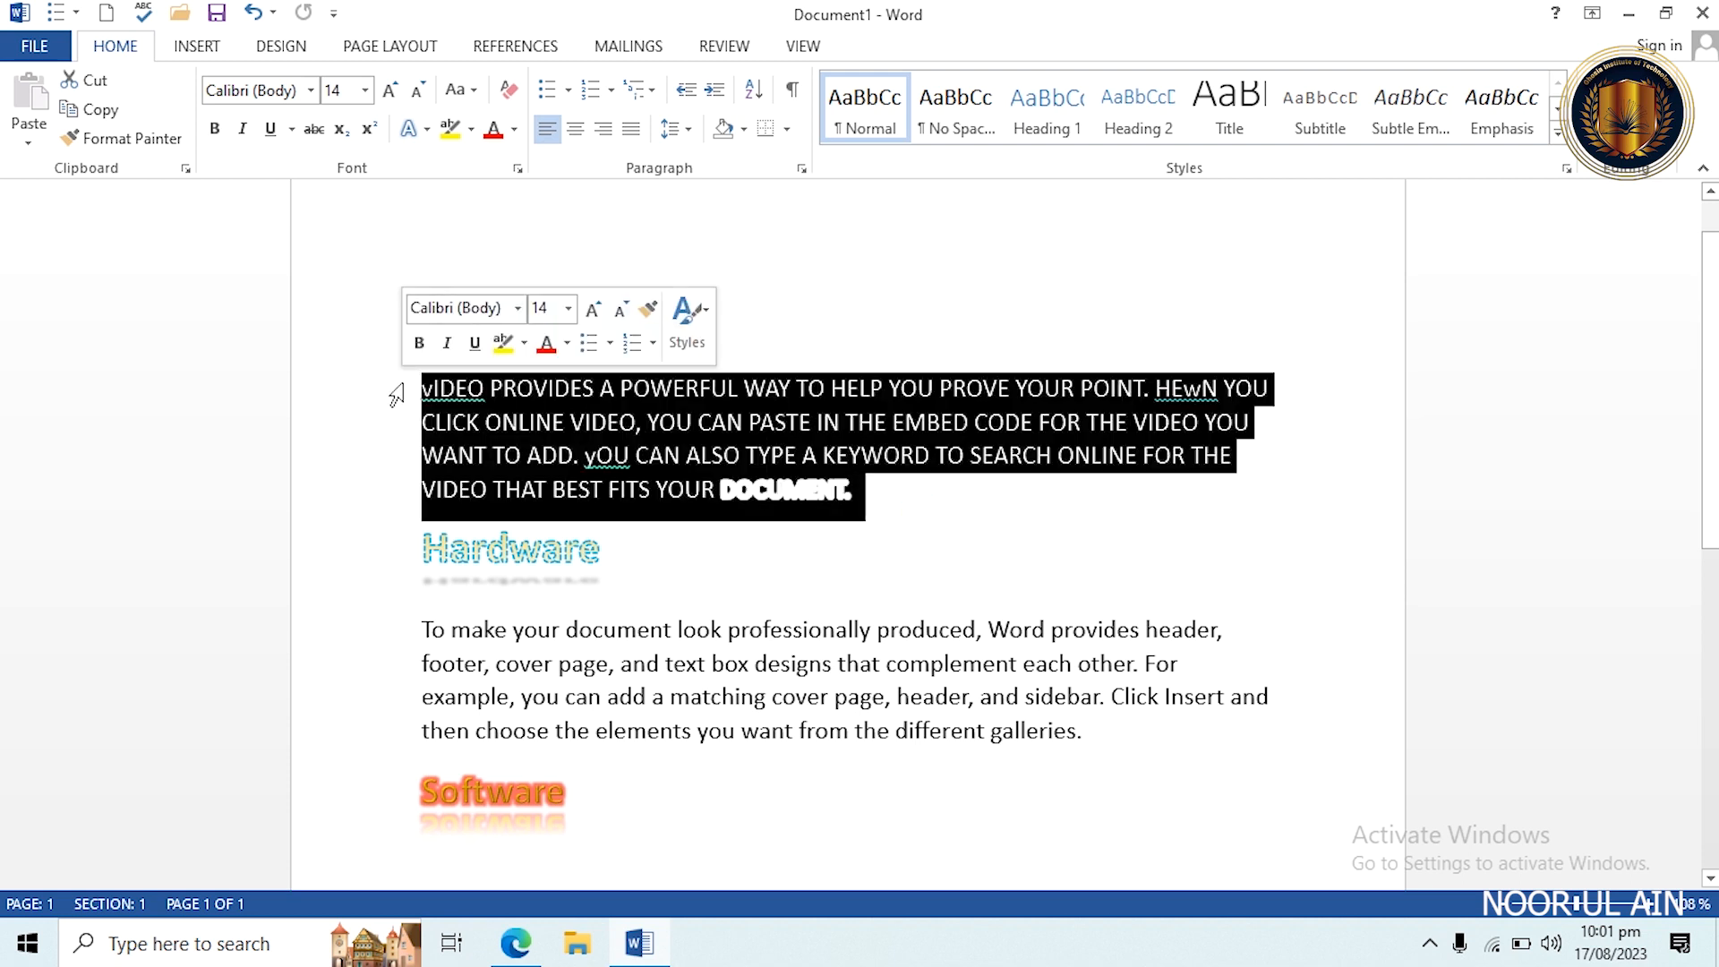
left_click(458, 90)
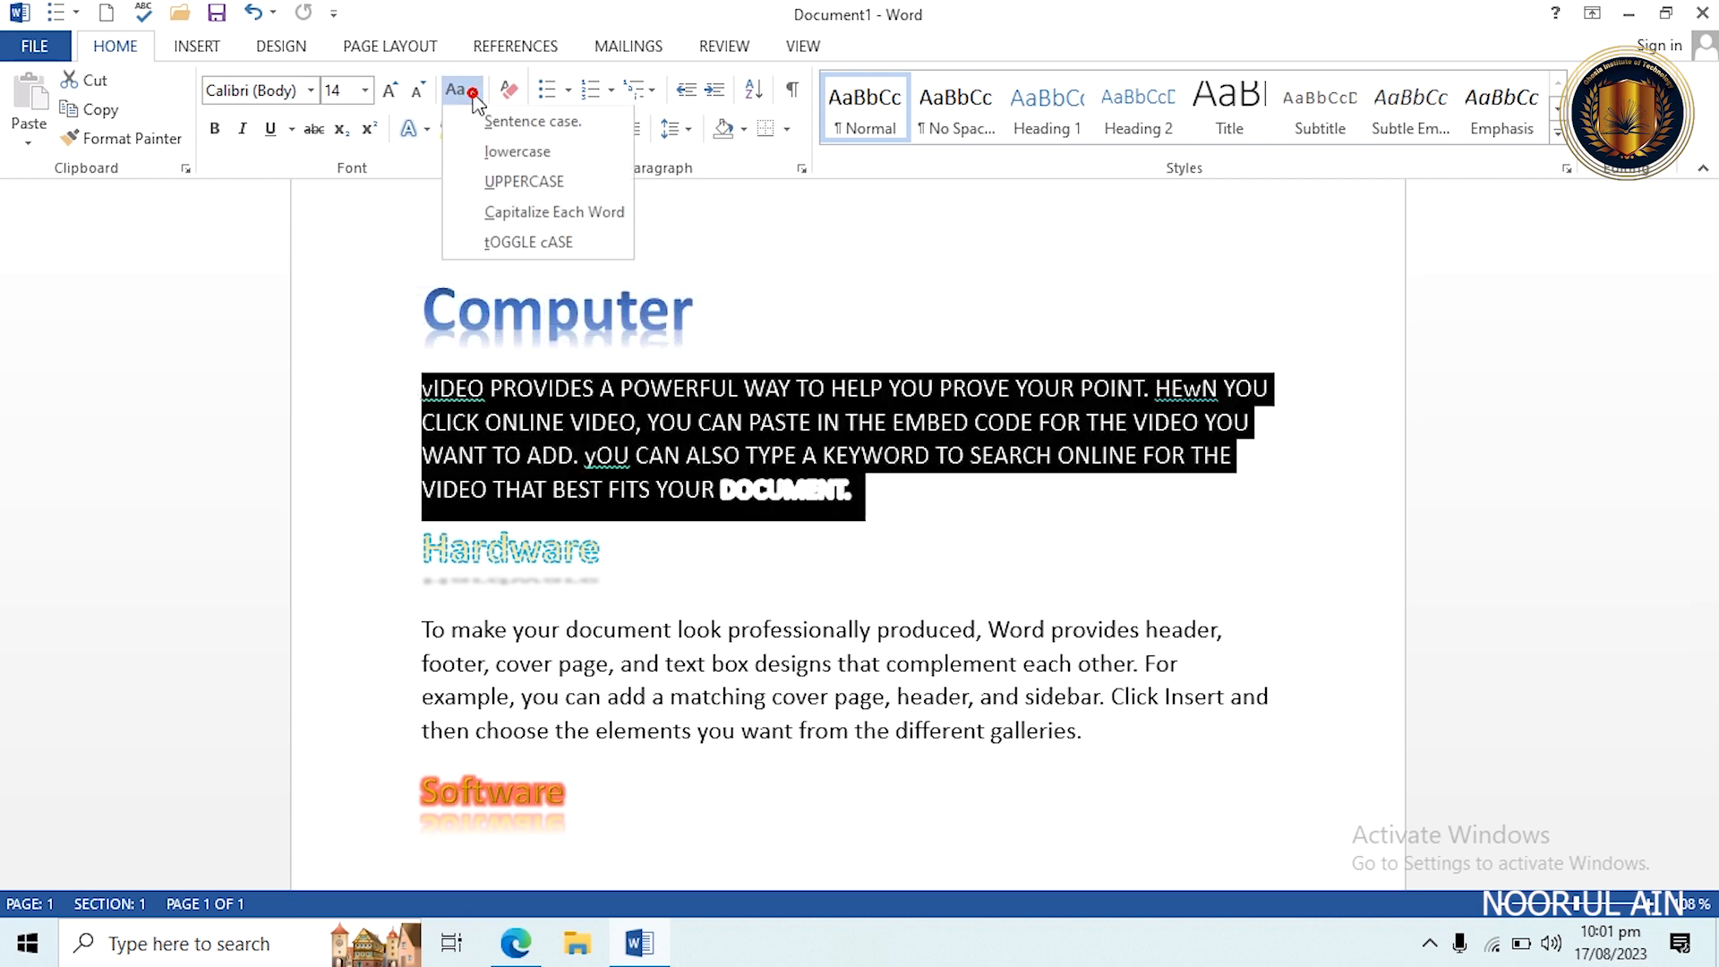
left_click(513, 214)
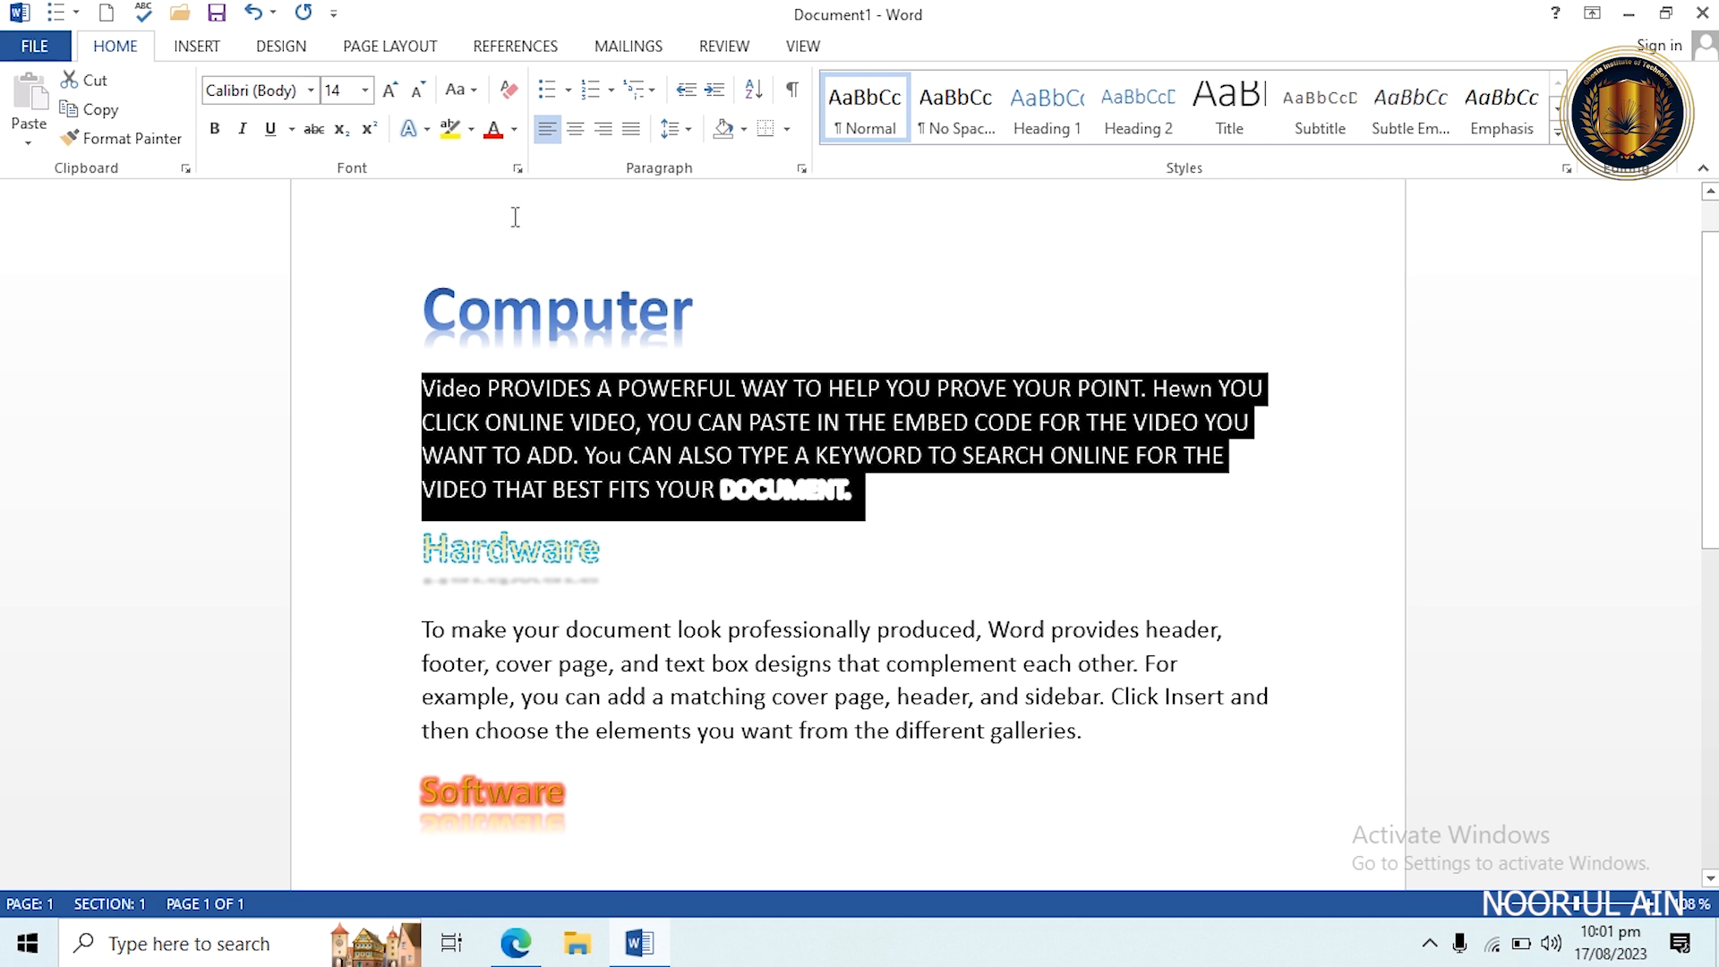
left_click(584, 452)
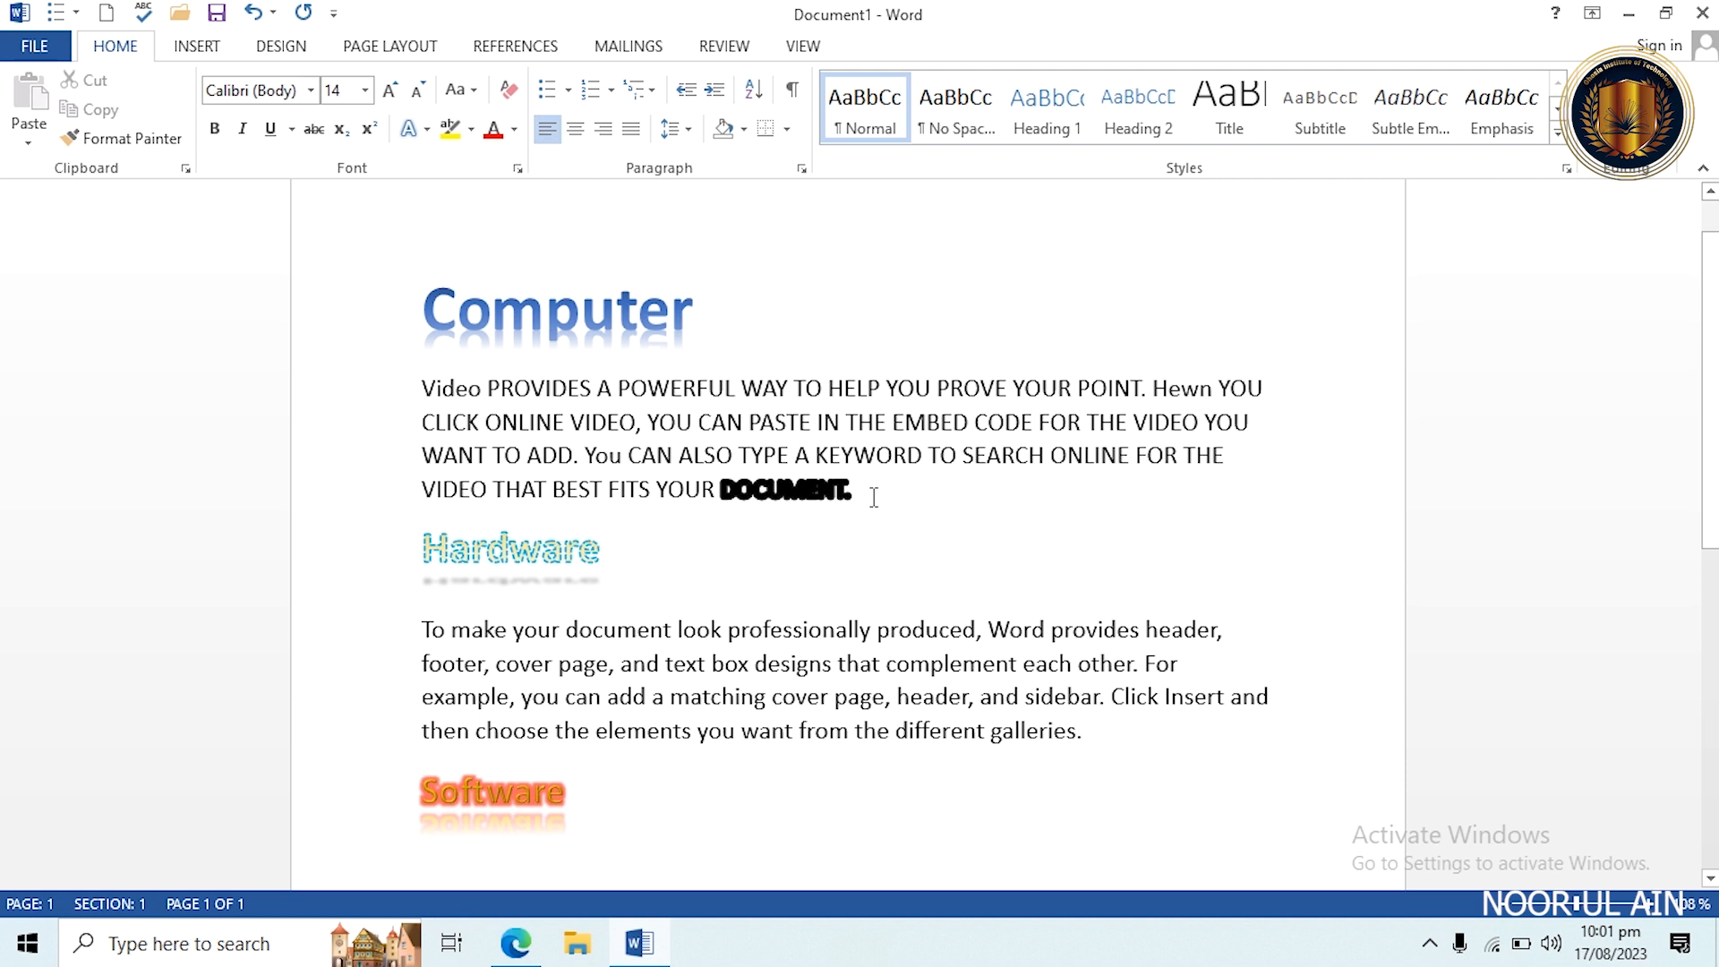
left_click_drag(867, 498, 422, 387)
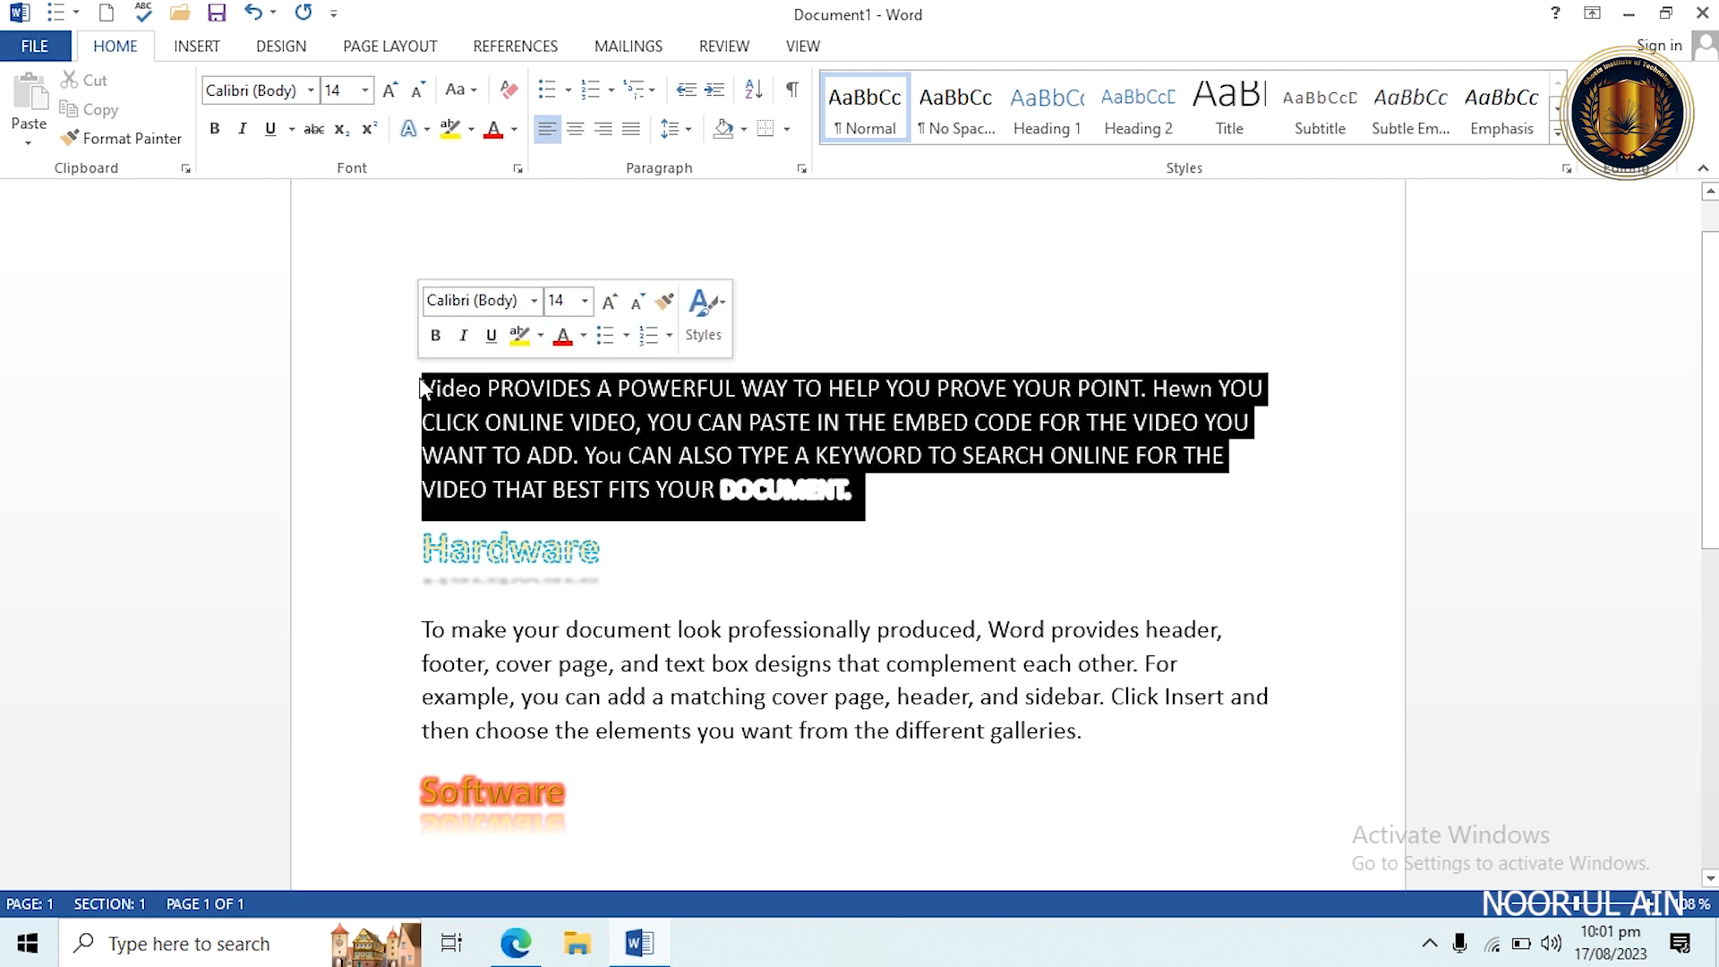
left_click(474, 93)
left_click(502, 217)
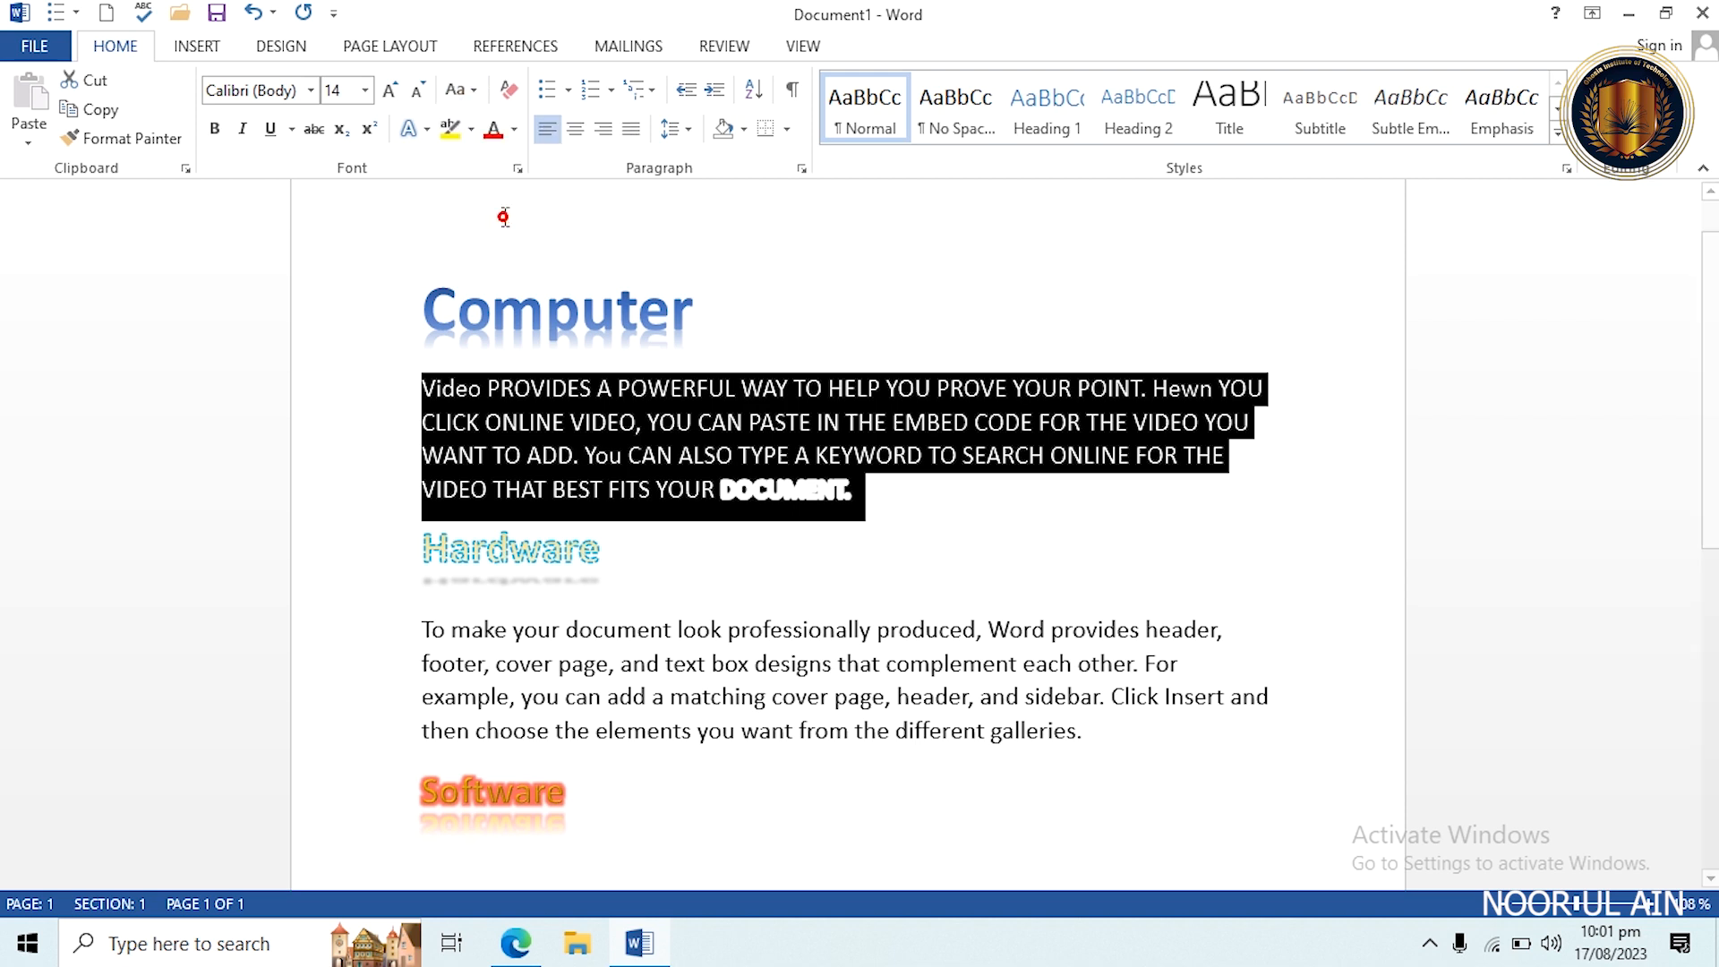
left_click(813, 598)
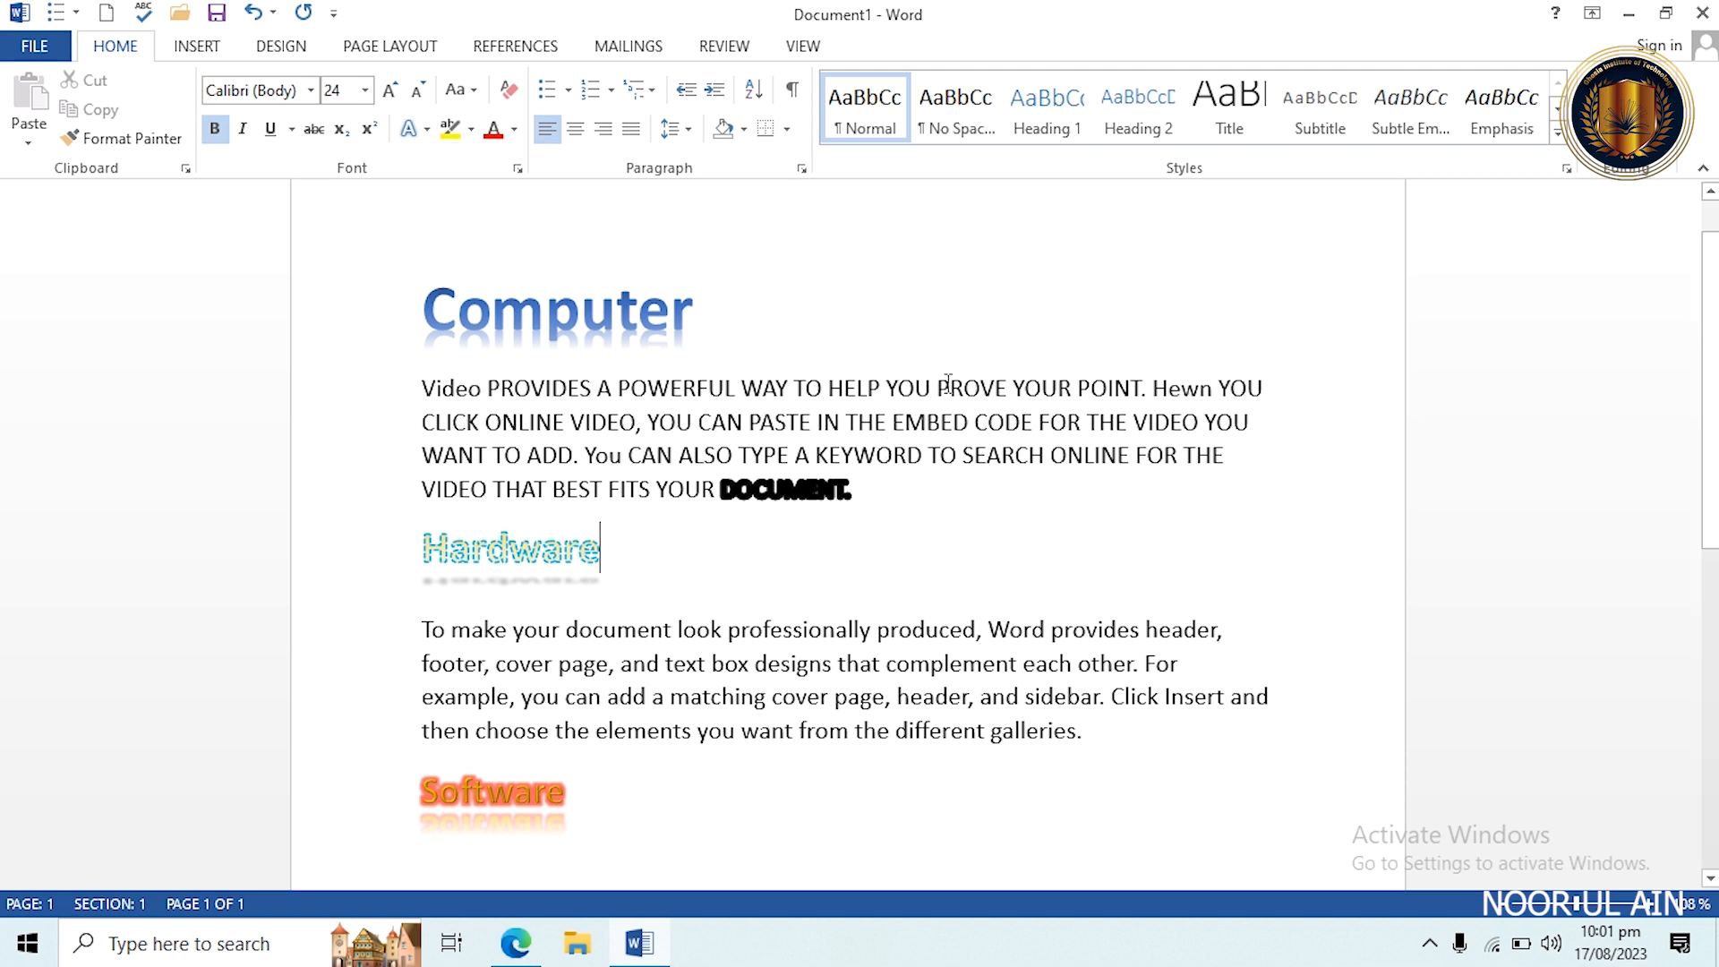
Highlight the entire paragraph under the Computer heading in turquoise.
triple_click(895, 486)
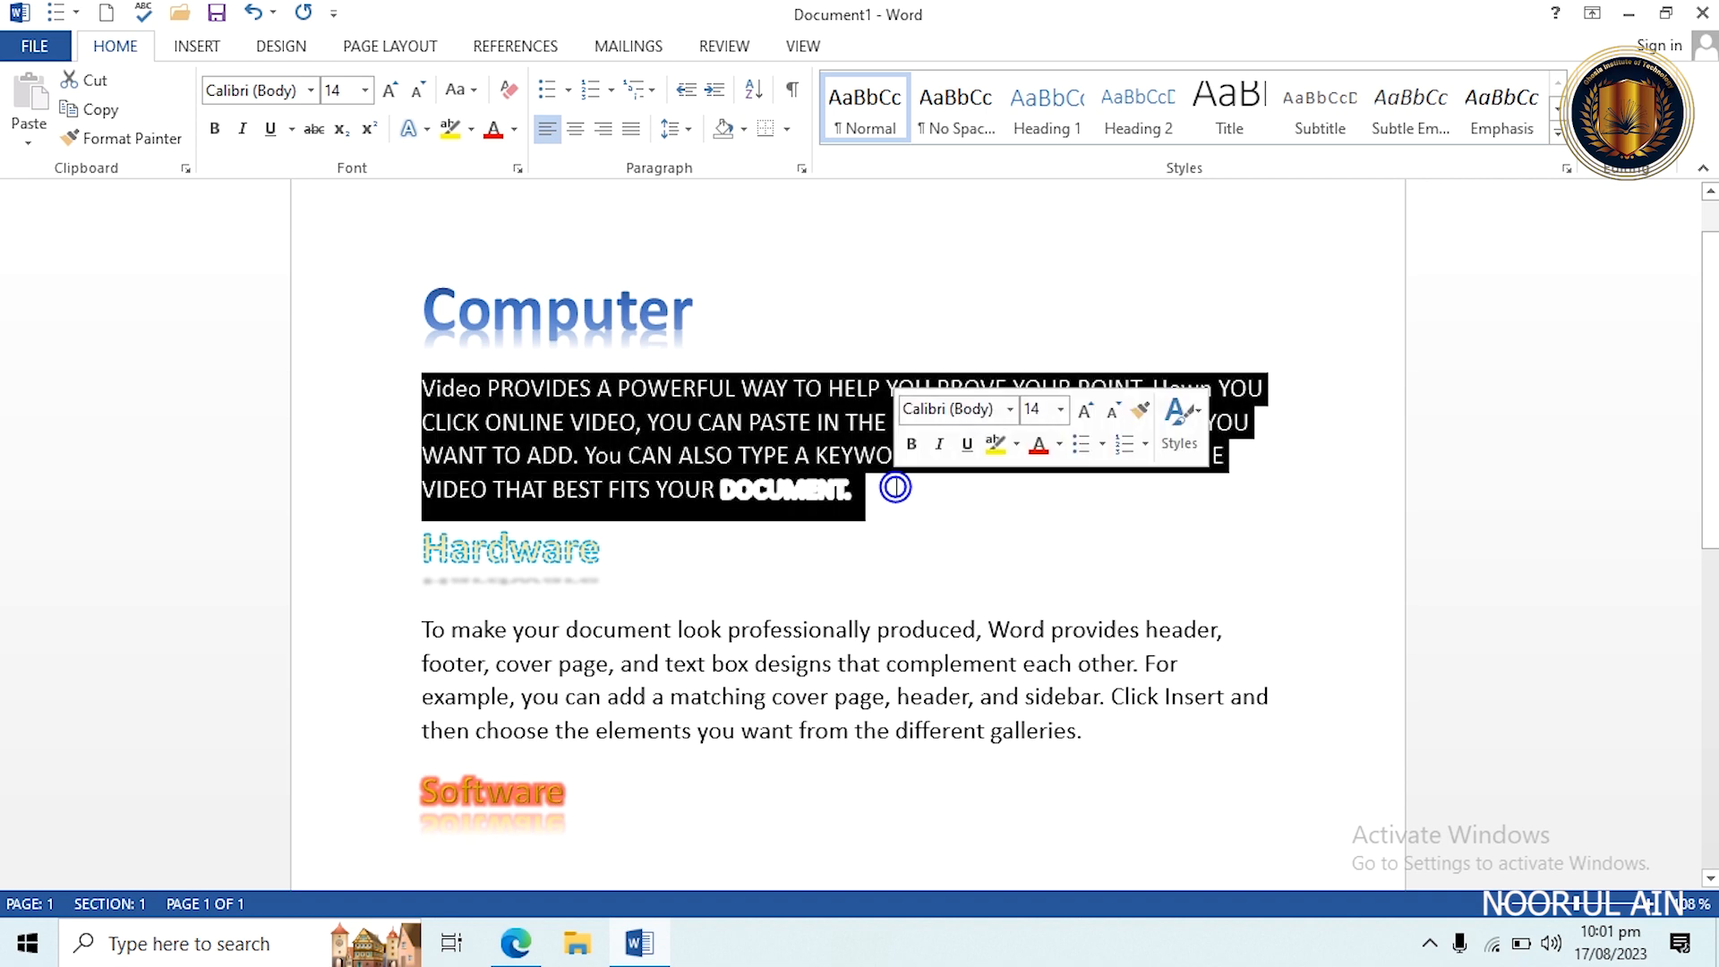
left_click(471, 130)
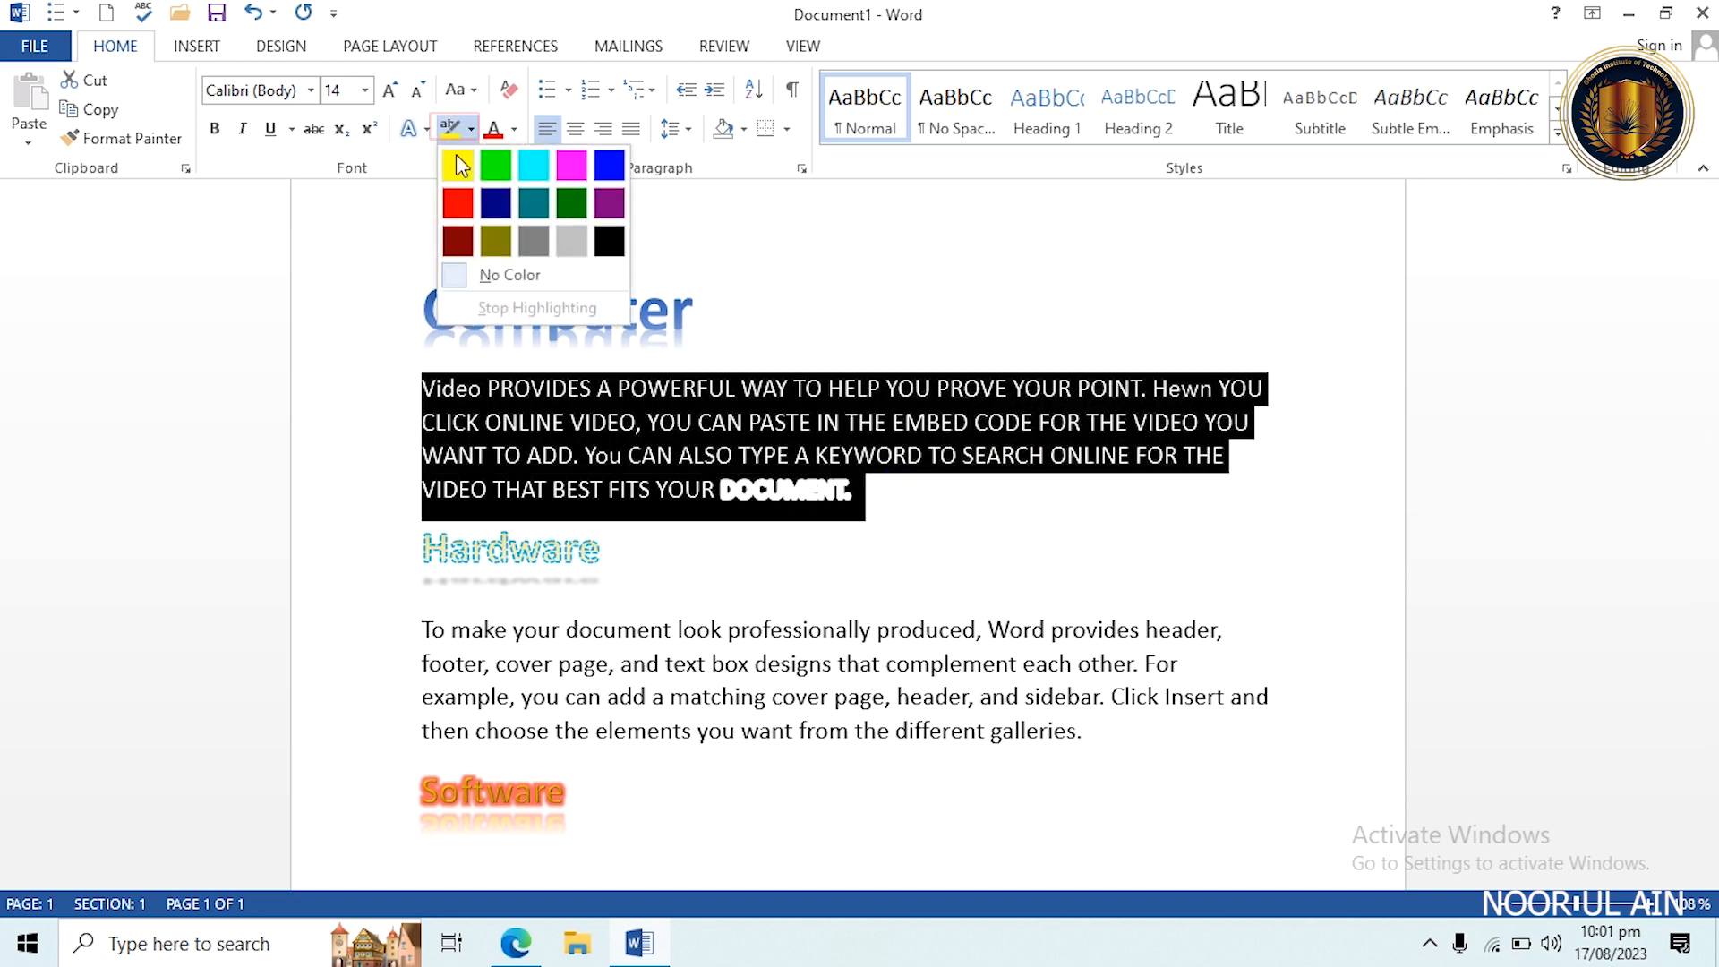
left_click(458, 168)
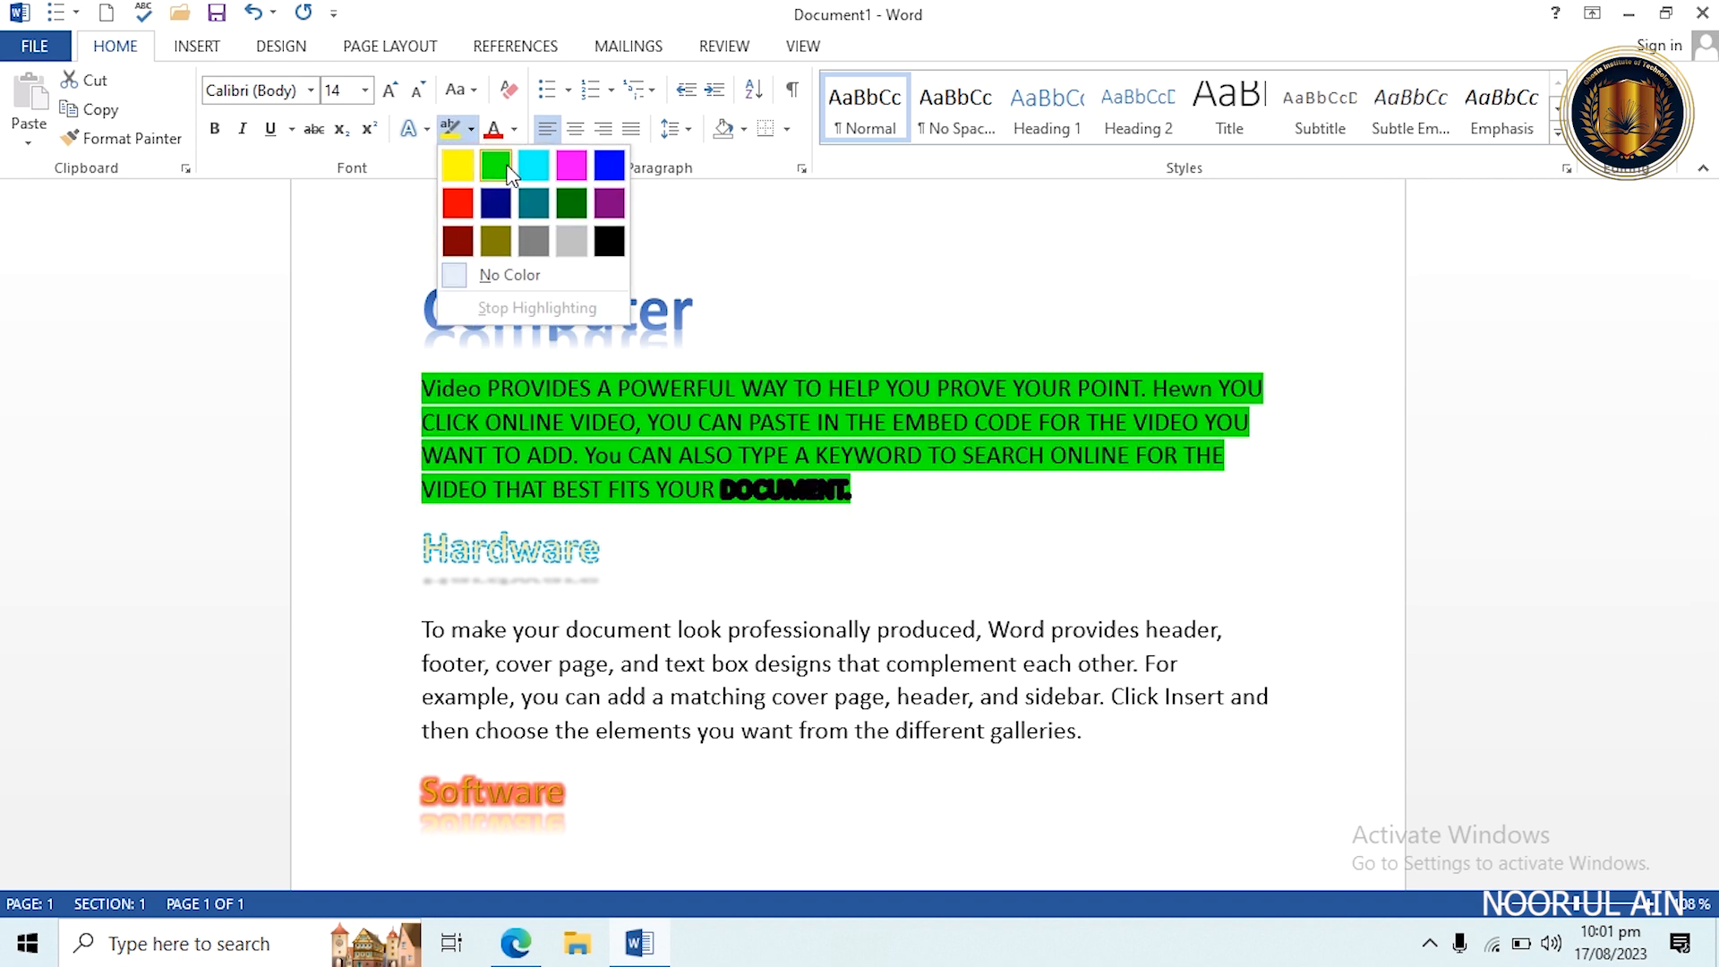
left_click(535, 164)
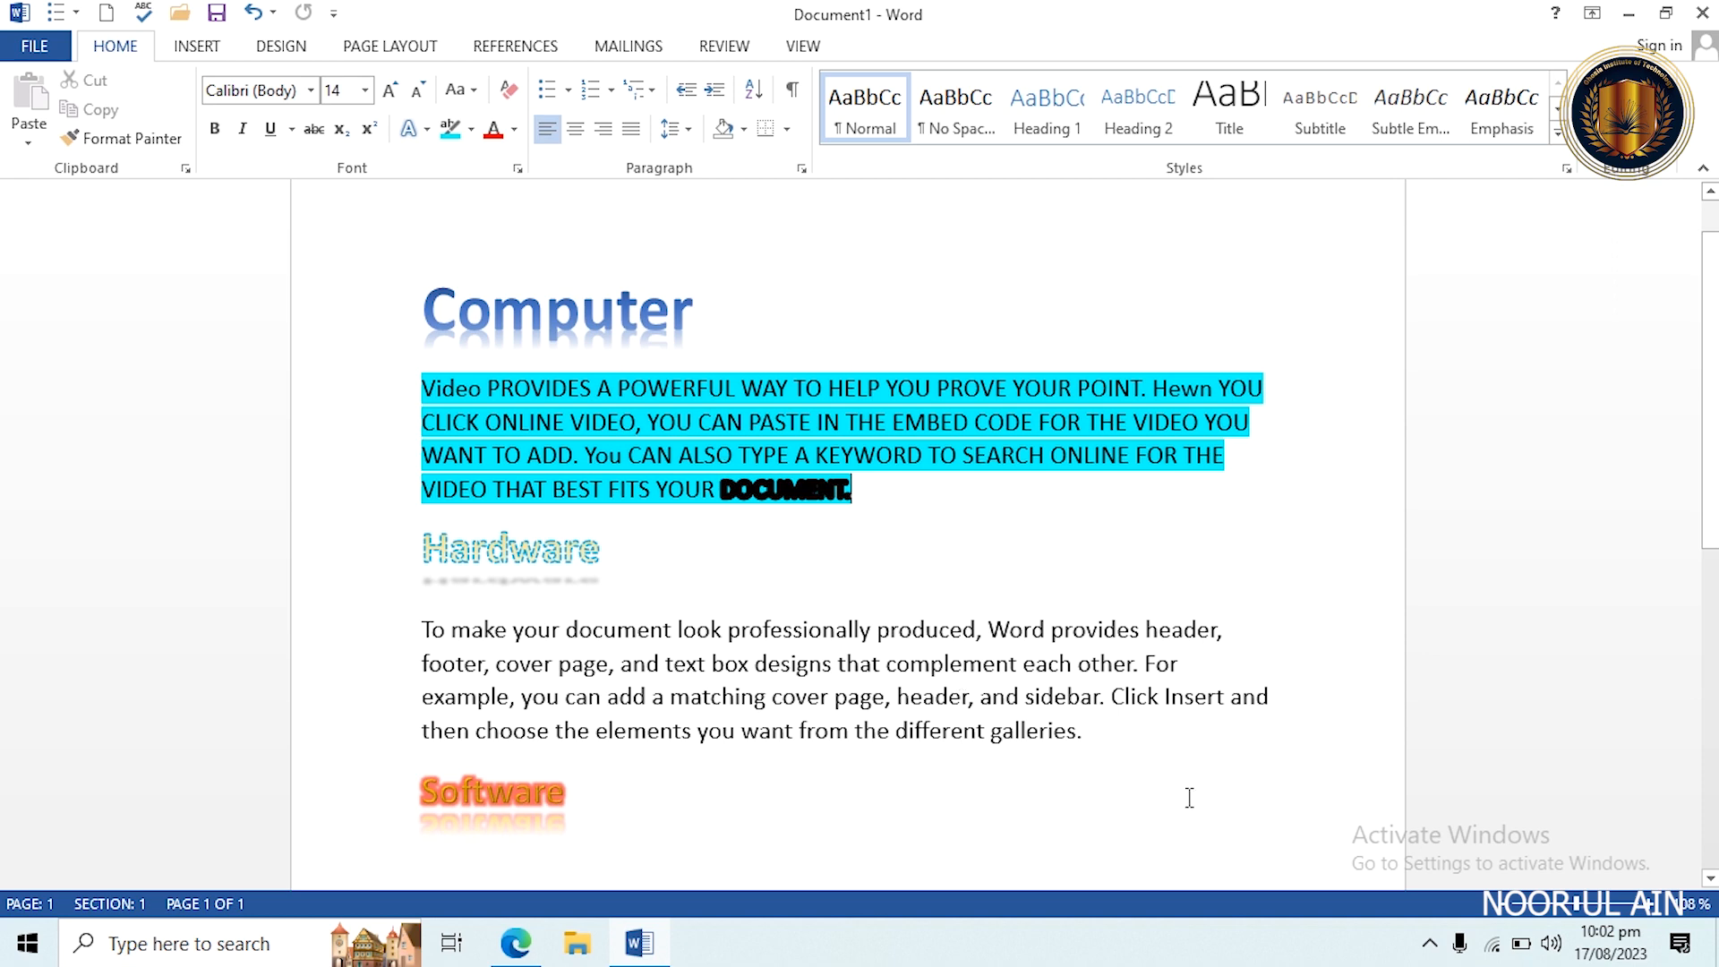
Set the font color of the paragraph under the Hardware heading to the standard dark red.
triple_click(1086, 727)
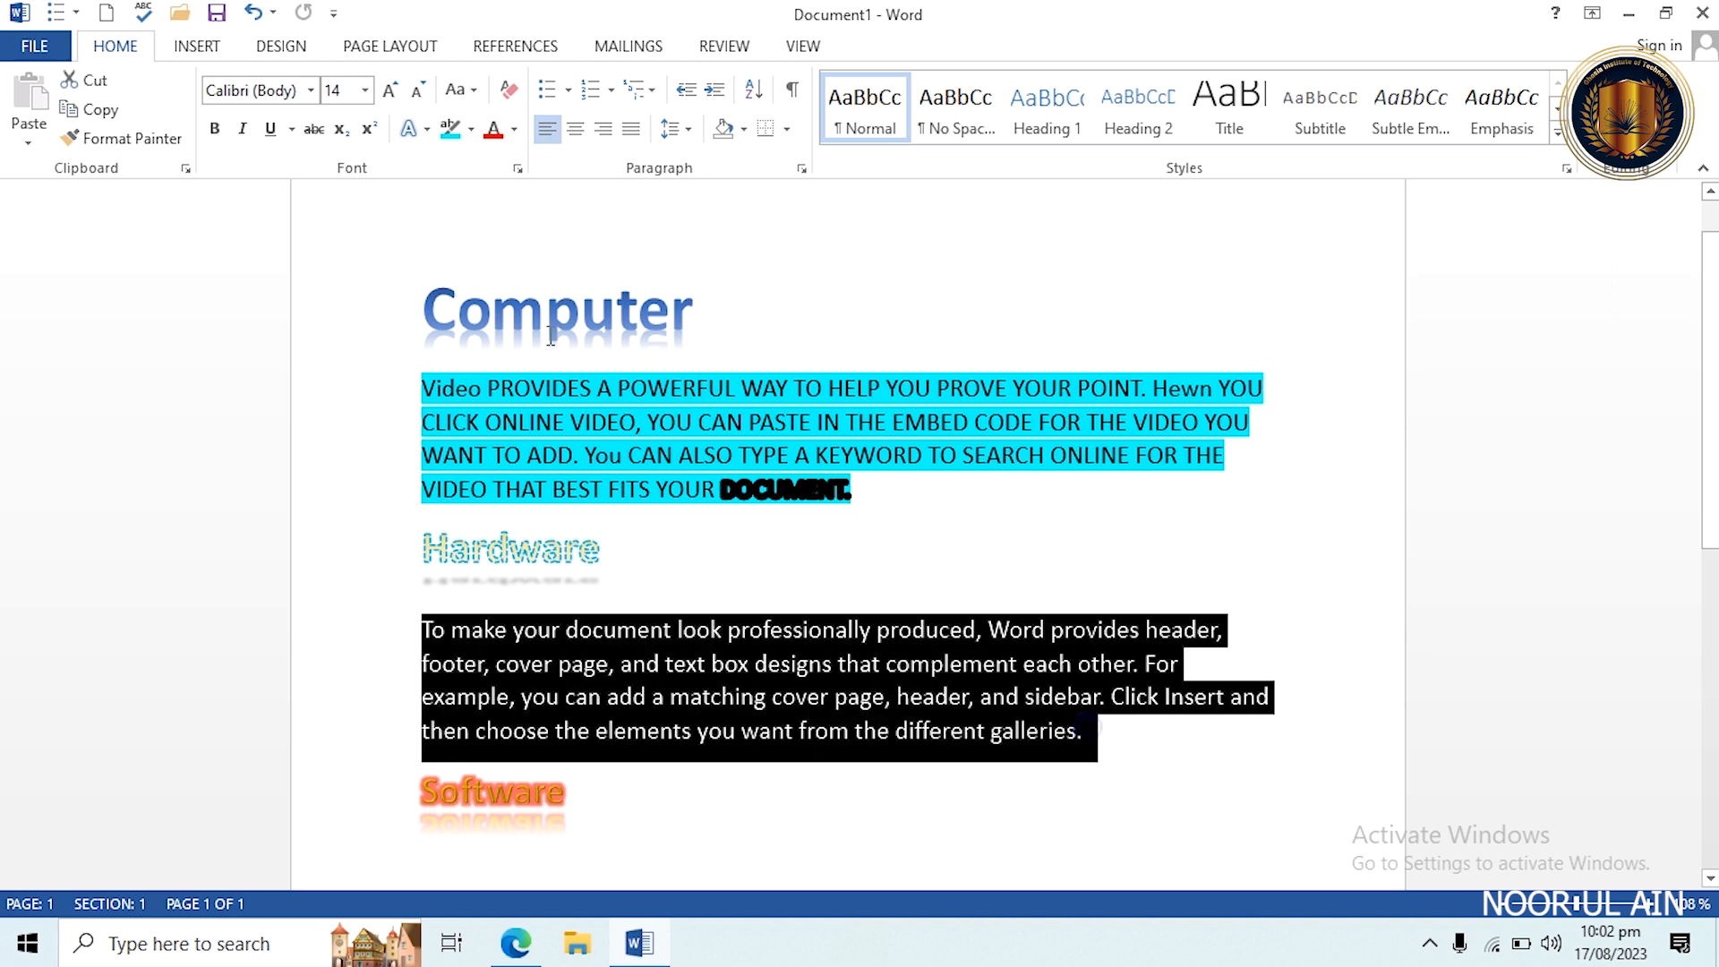
left_click(514, 129)
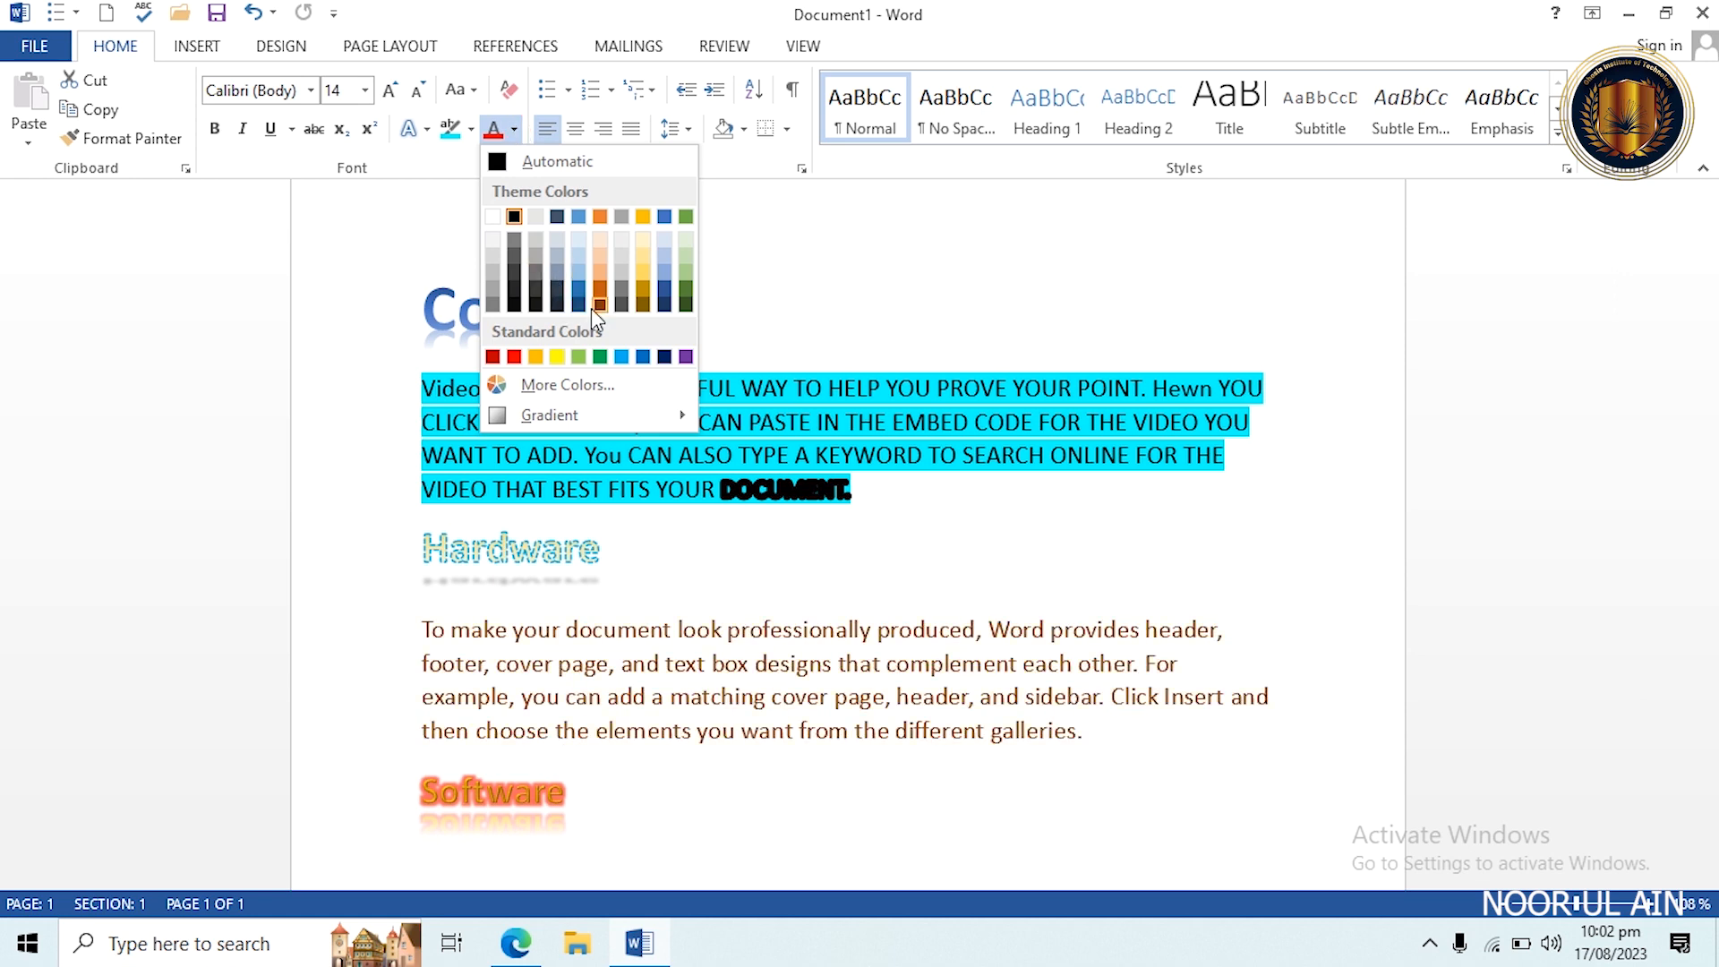
left_click(492, 357)
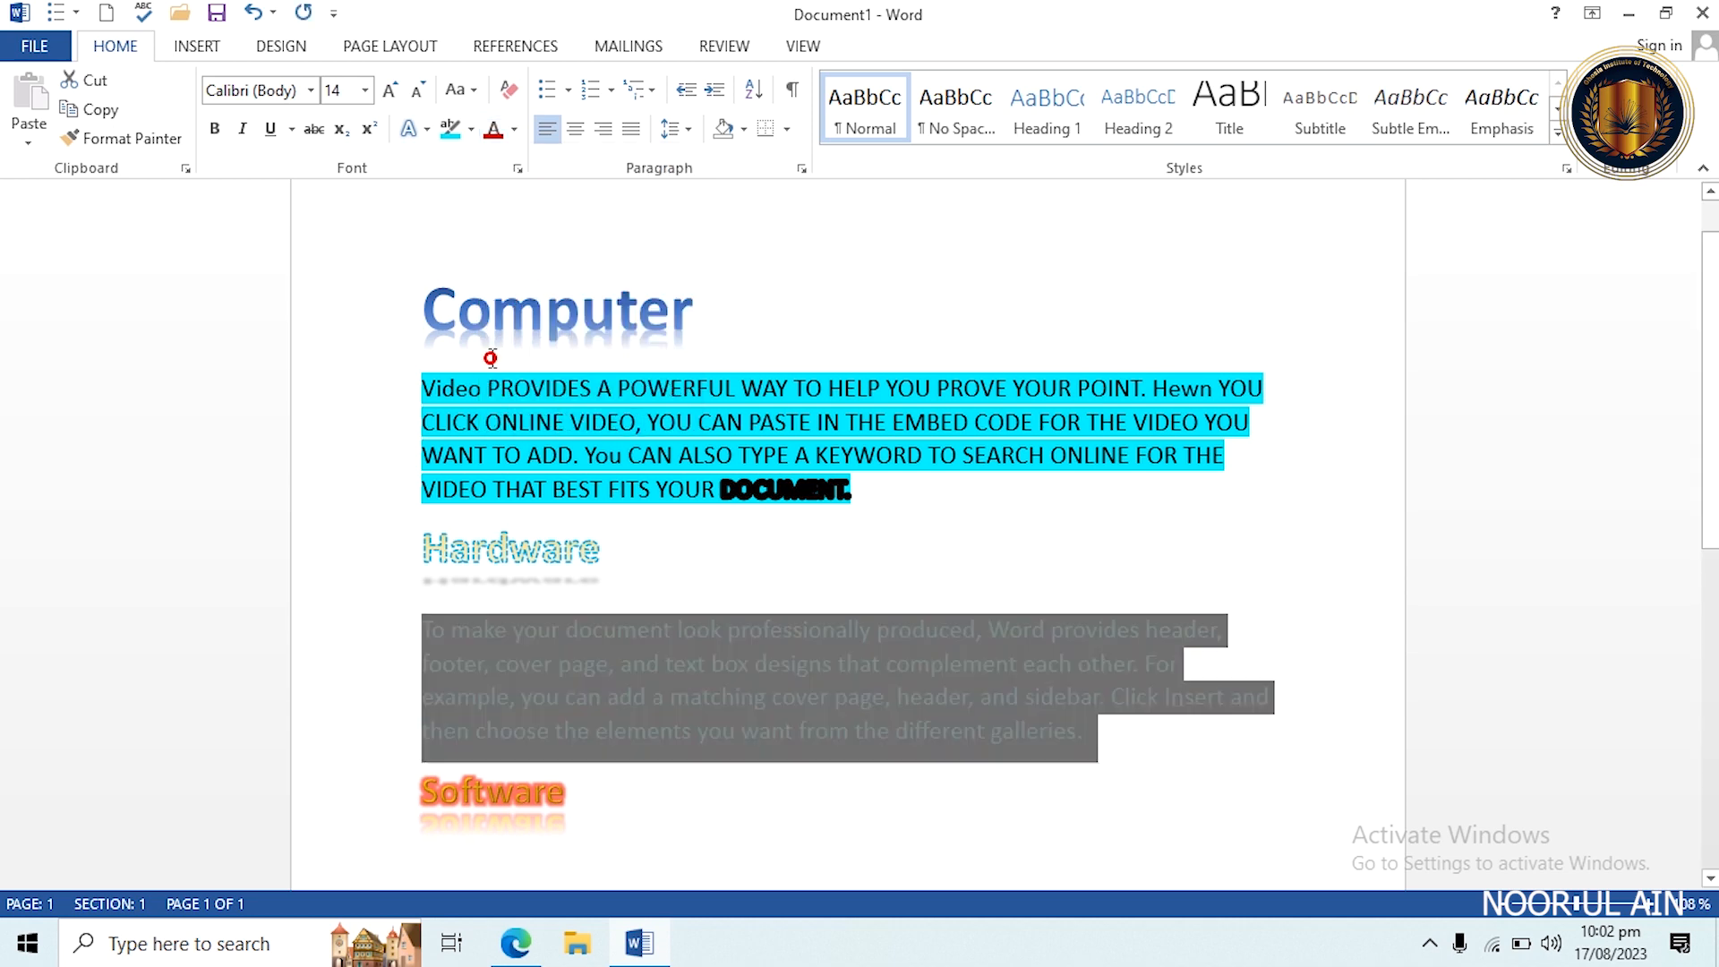
Give the paragraph under the Hardware heading a custom RGB font color of red 255, green 165, blue 20.
left_click(516, 128)
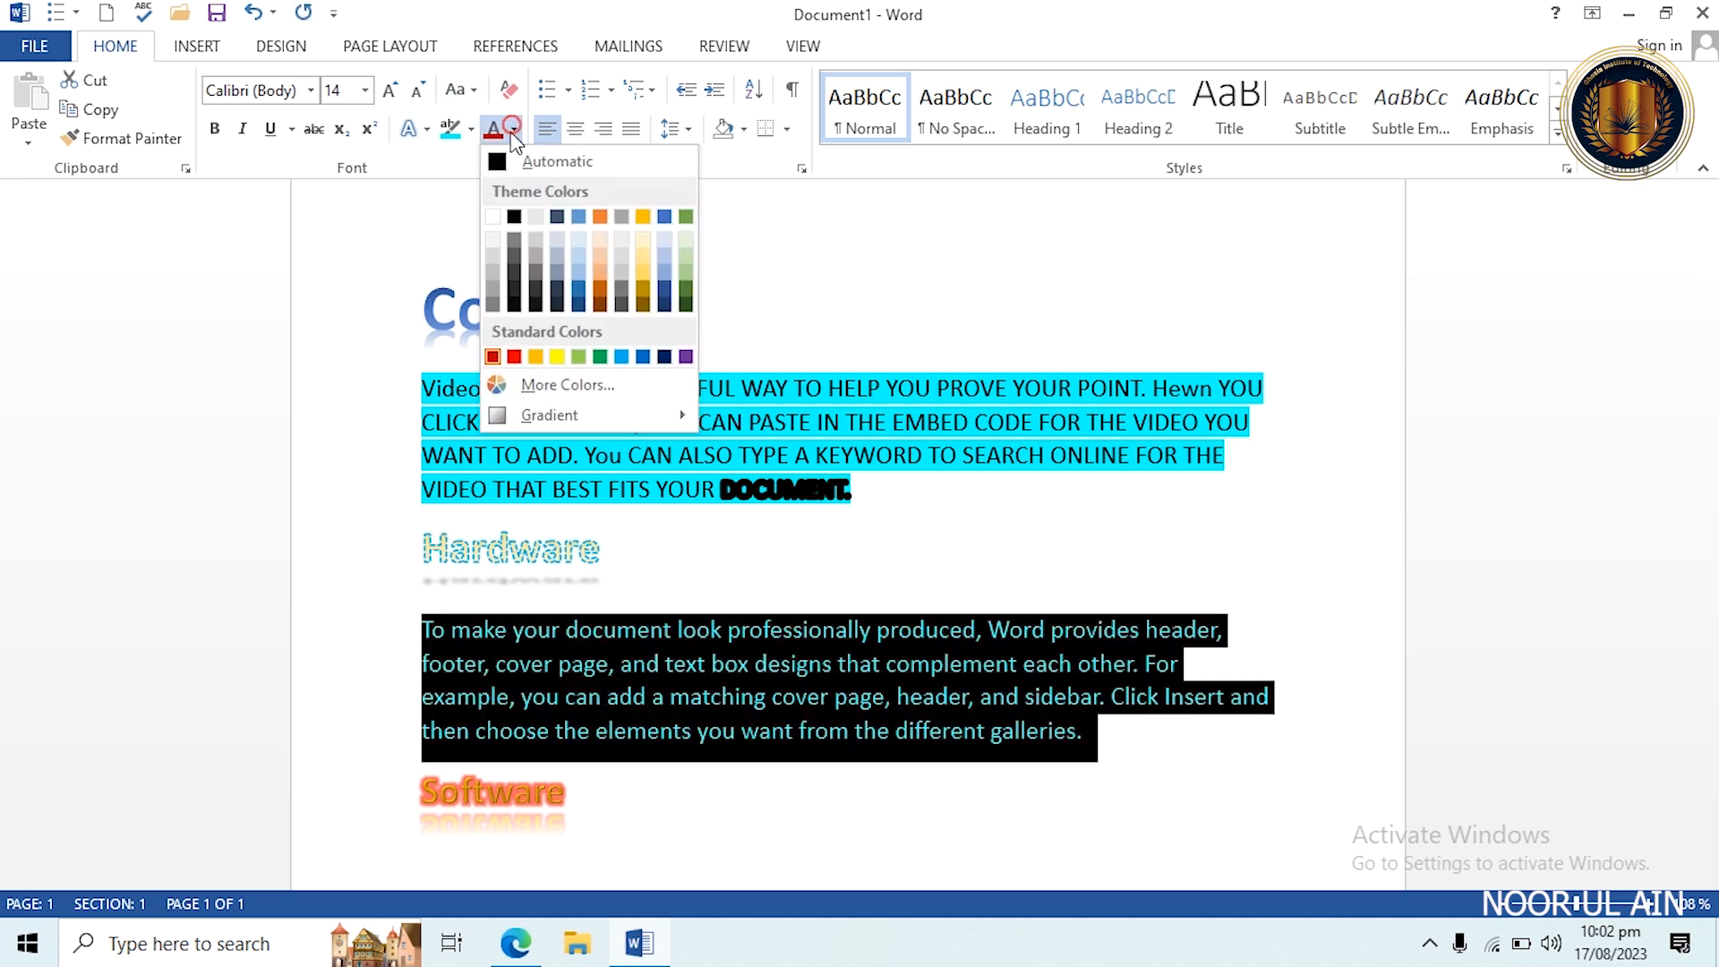
left_click(544, 392)
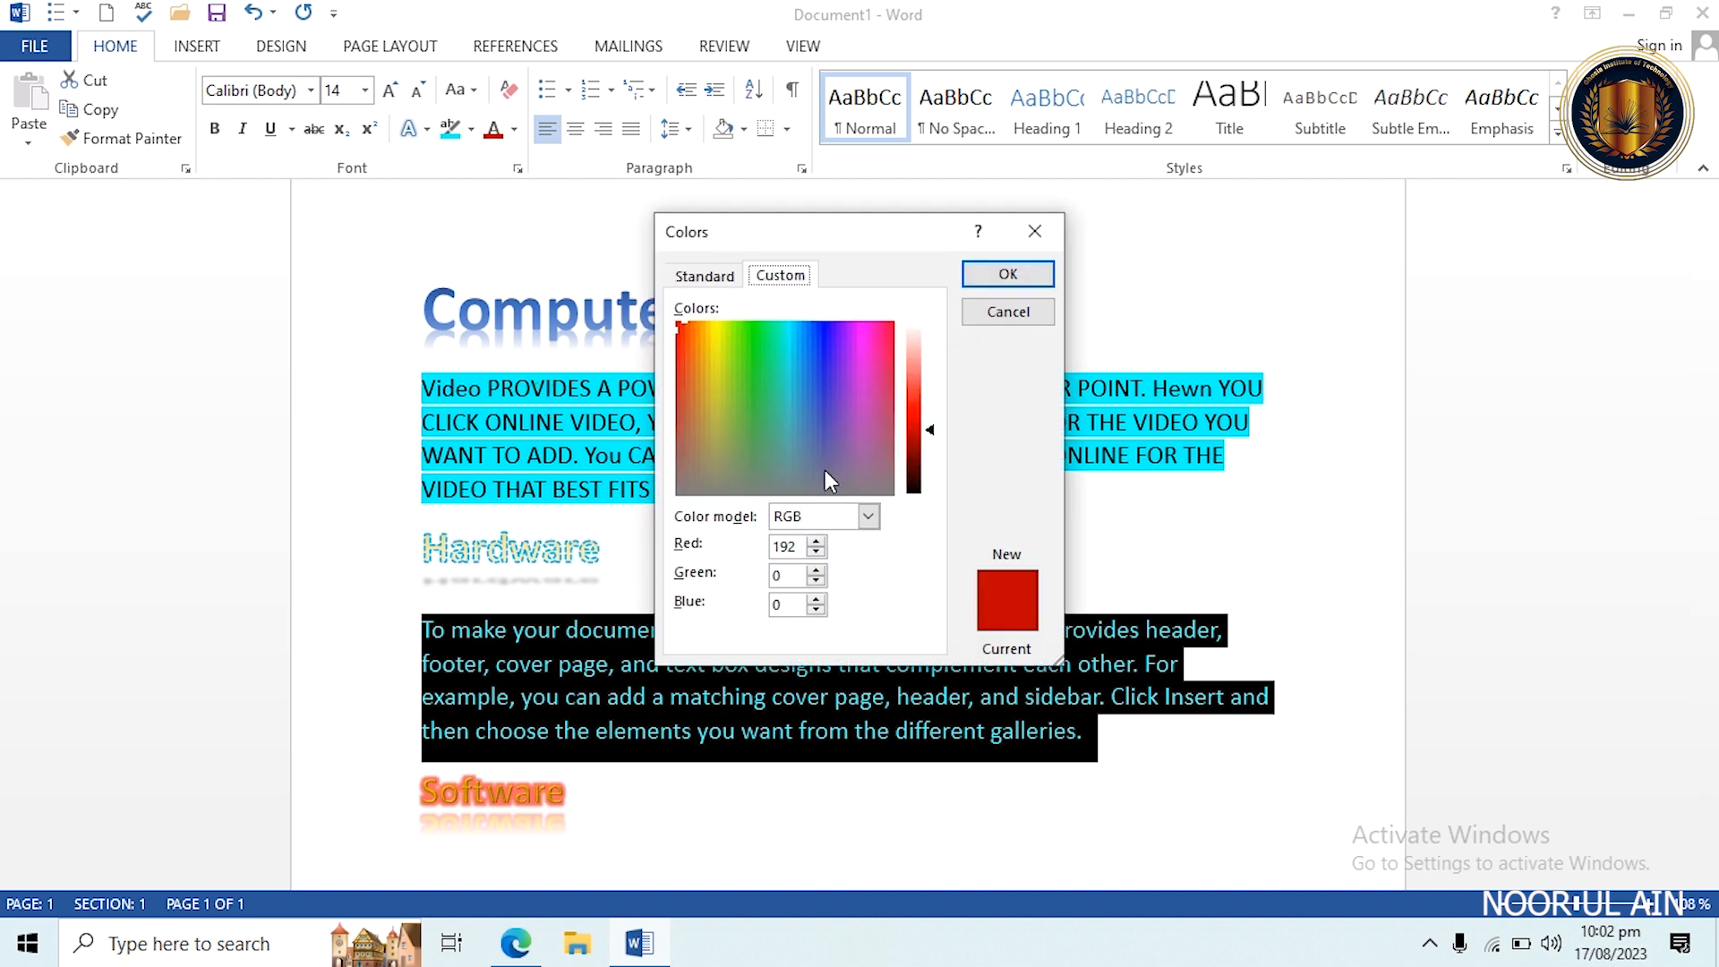
left_click(816, 552)
double_click(796, 549)
key("BackSpace")
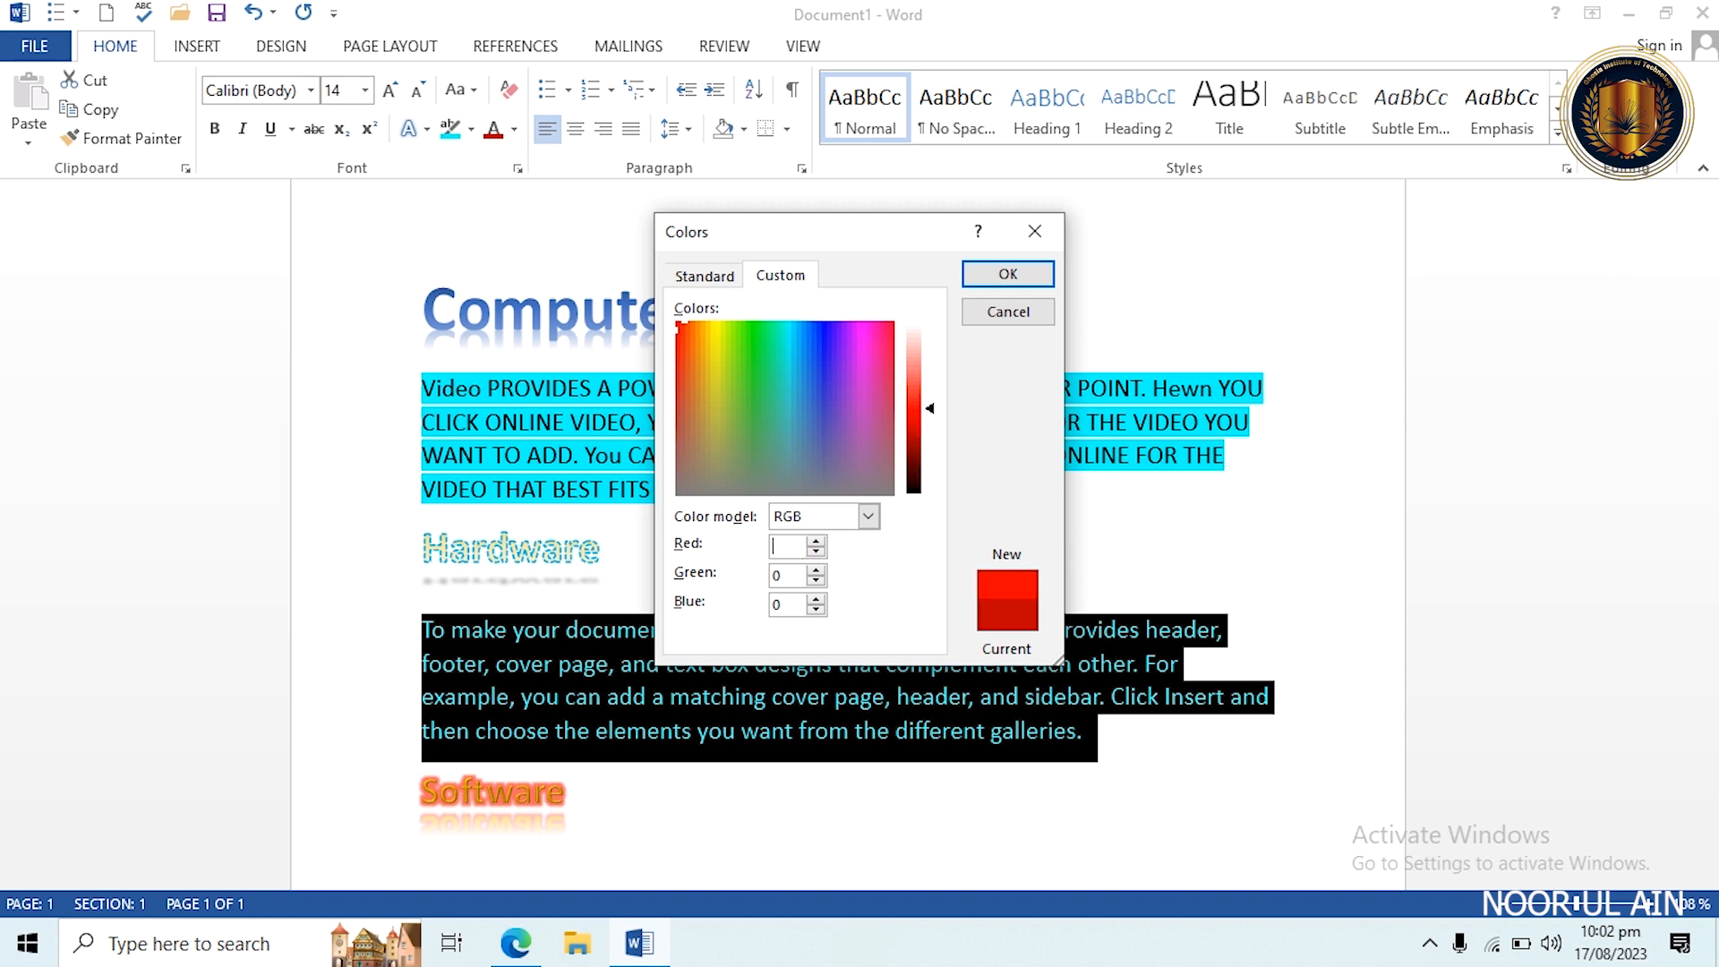
type("255")
double_click(788, 584)
type("165")
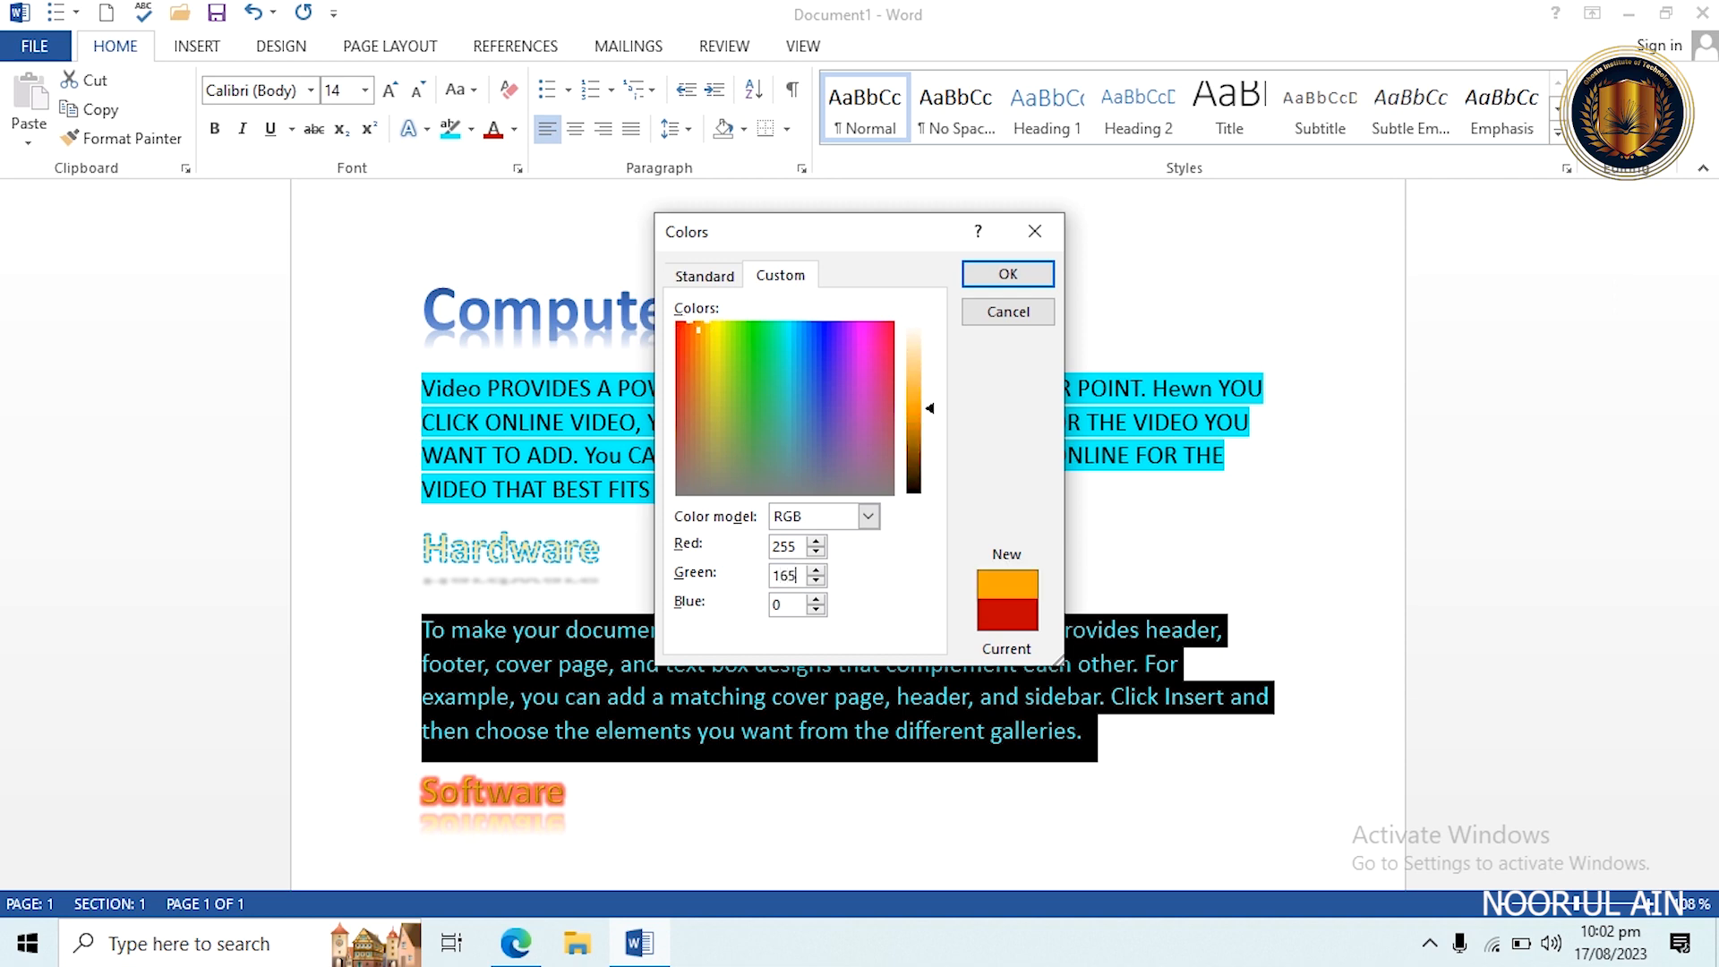
double_click(791, 605)
key("BackSpace")
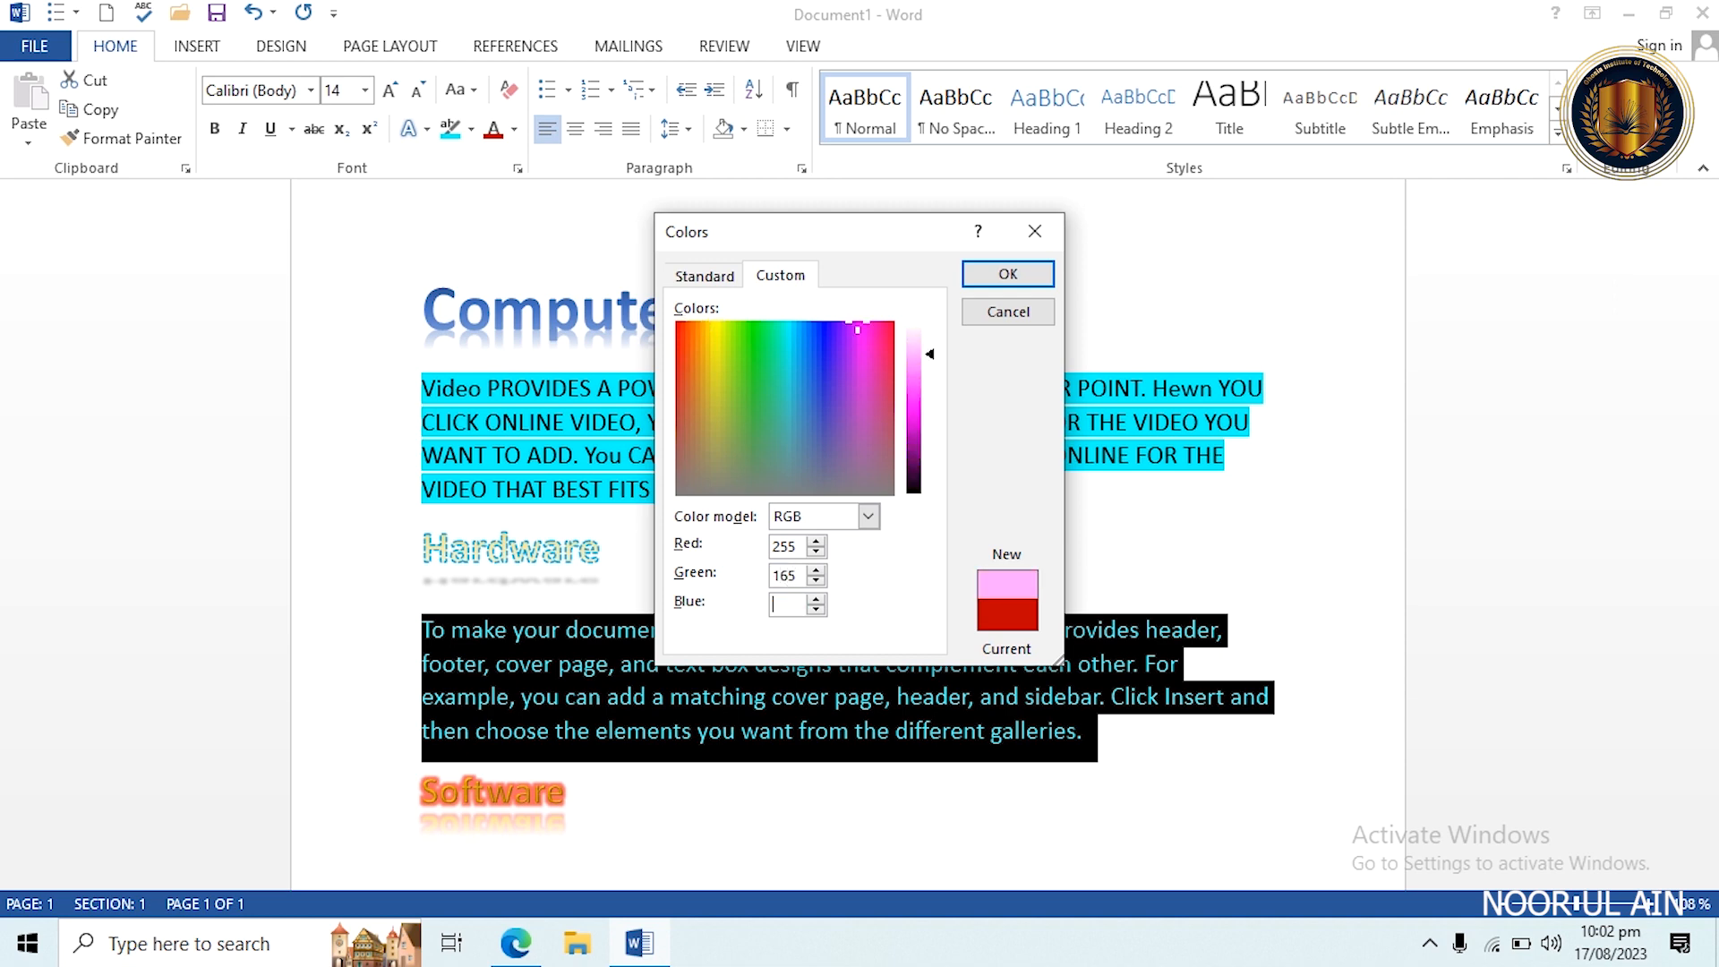
type("20")
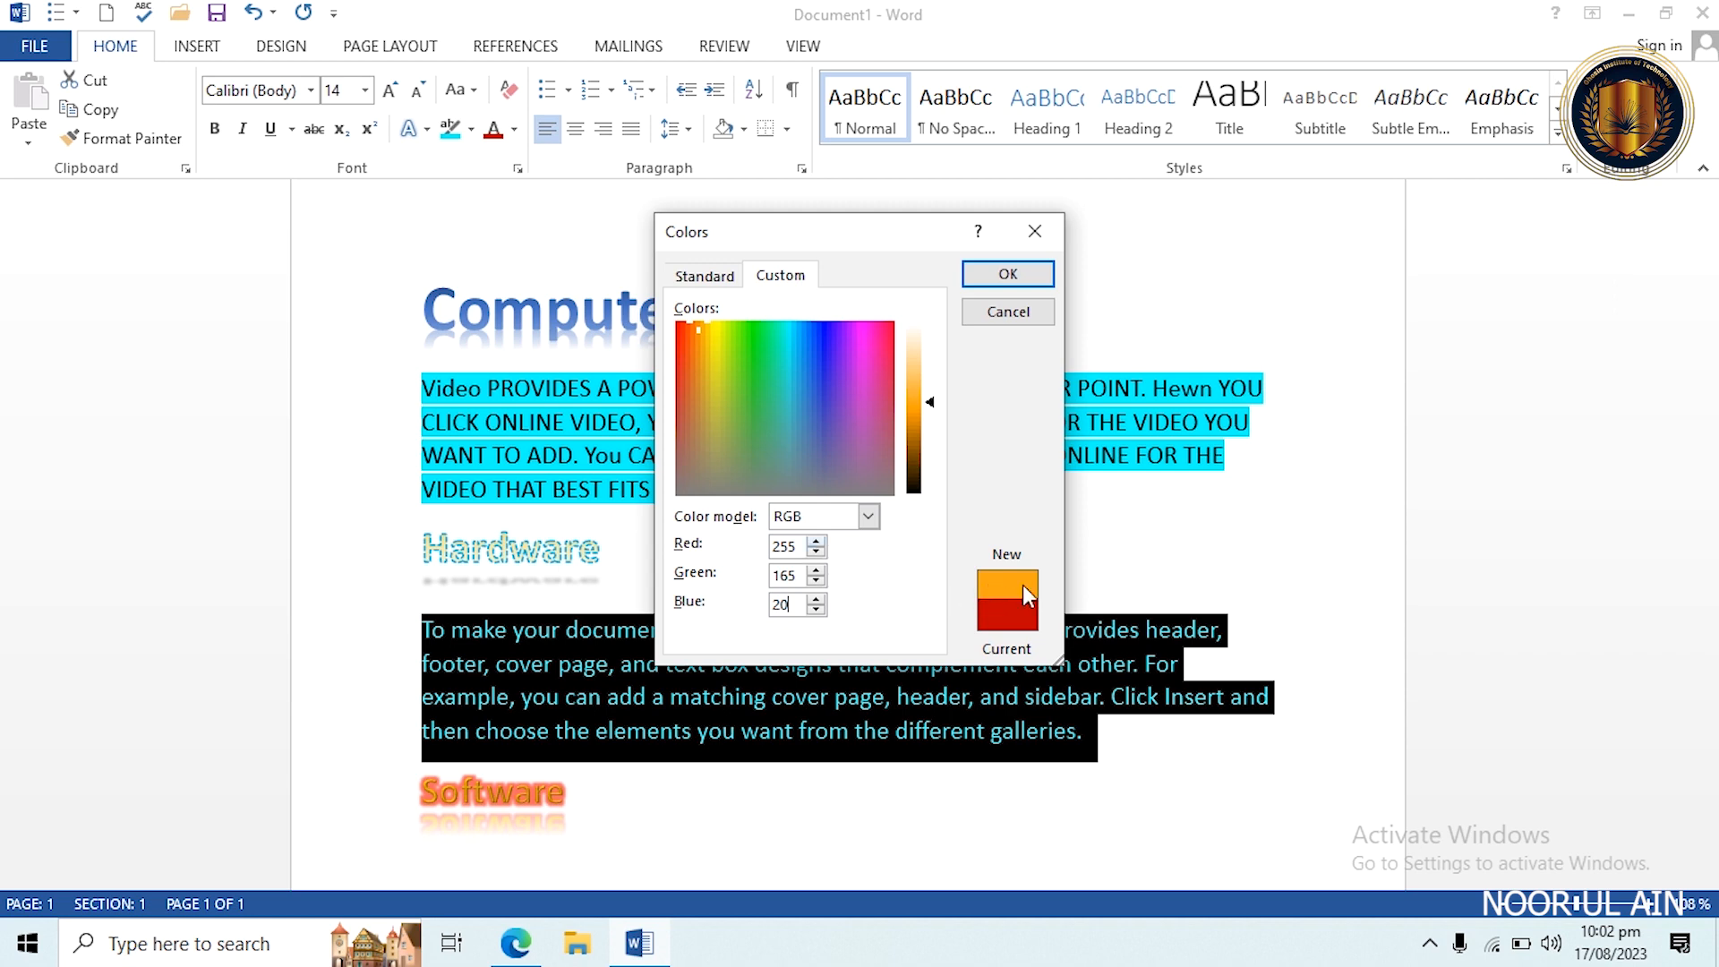
left_click(999, 277)
left_click(963, 603)
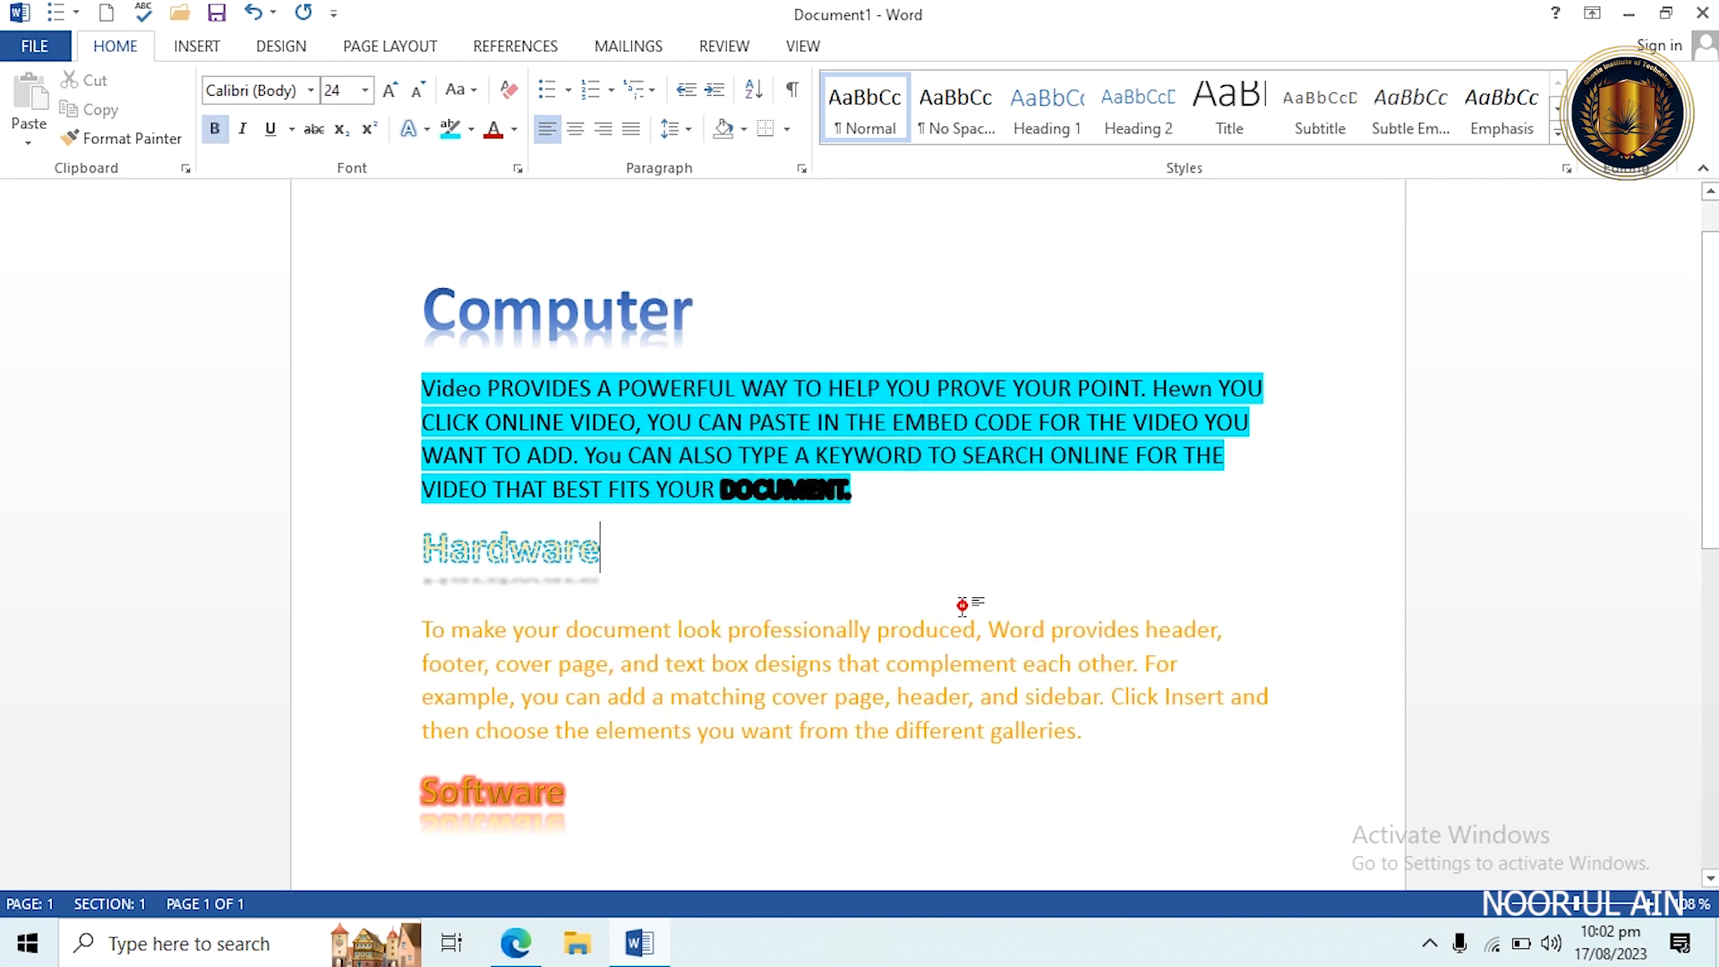
Set the font color of the paragraph under the Hardware heading to a light turquoise from the standard color hexagon and deselect the text.
triple_click(1099, 731)
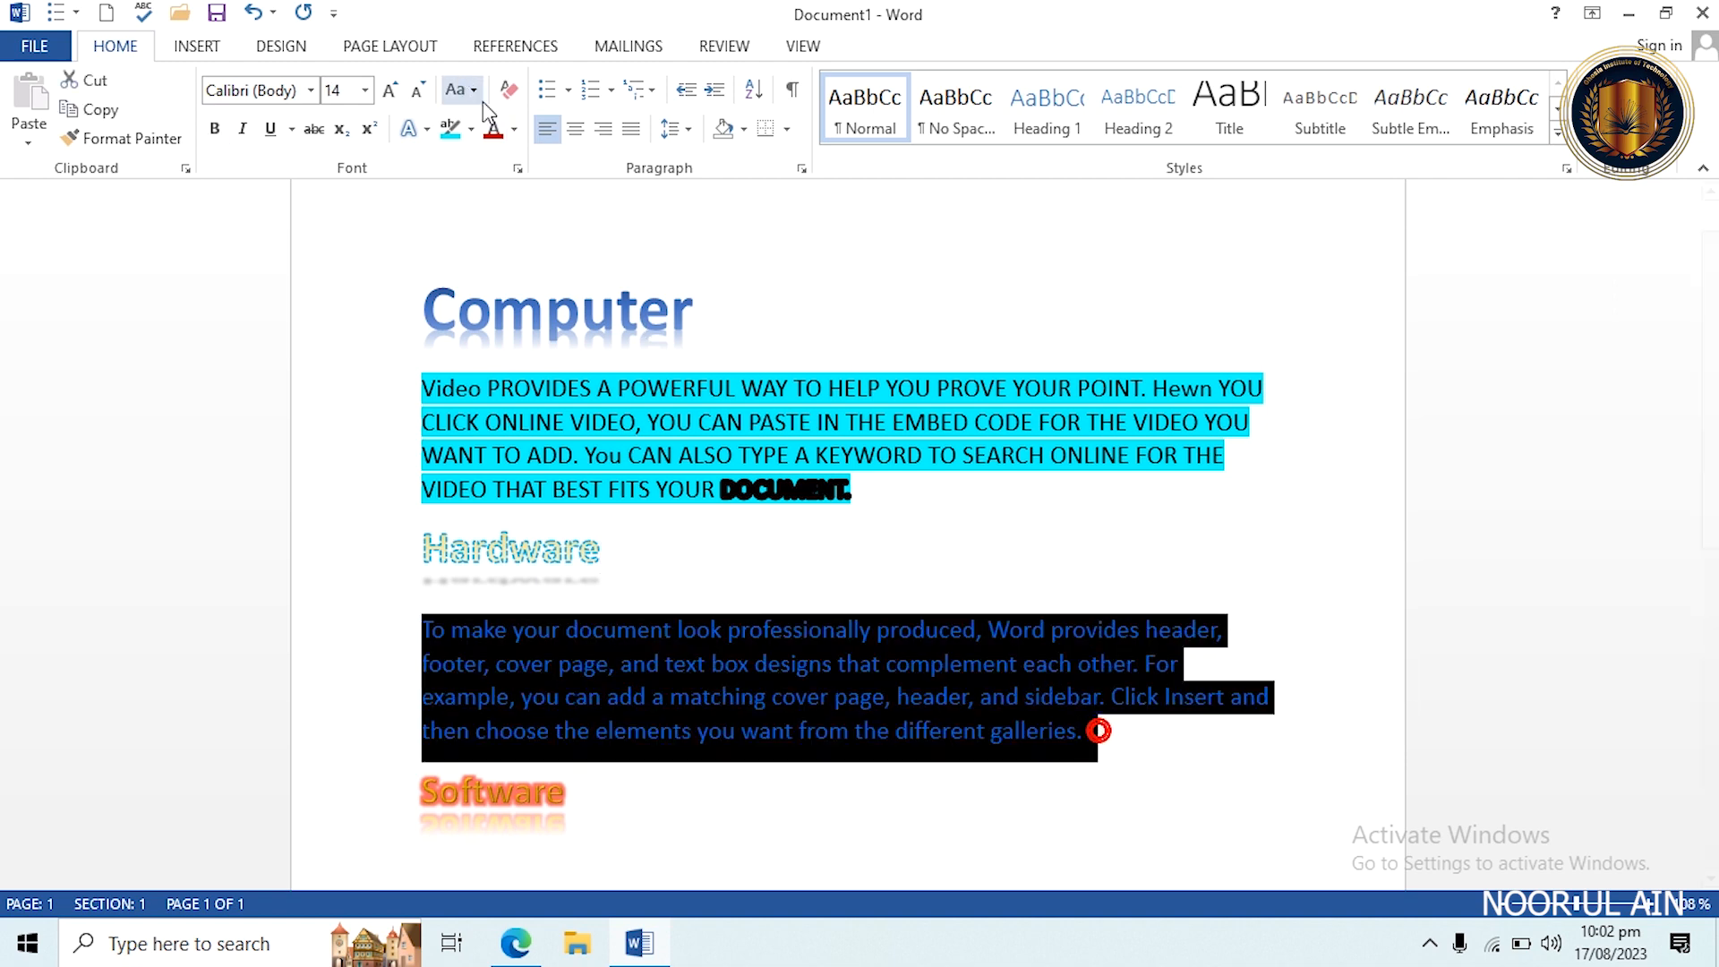
left_click(514, 129)
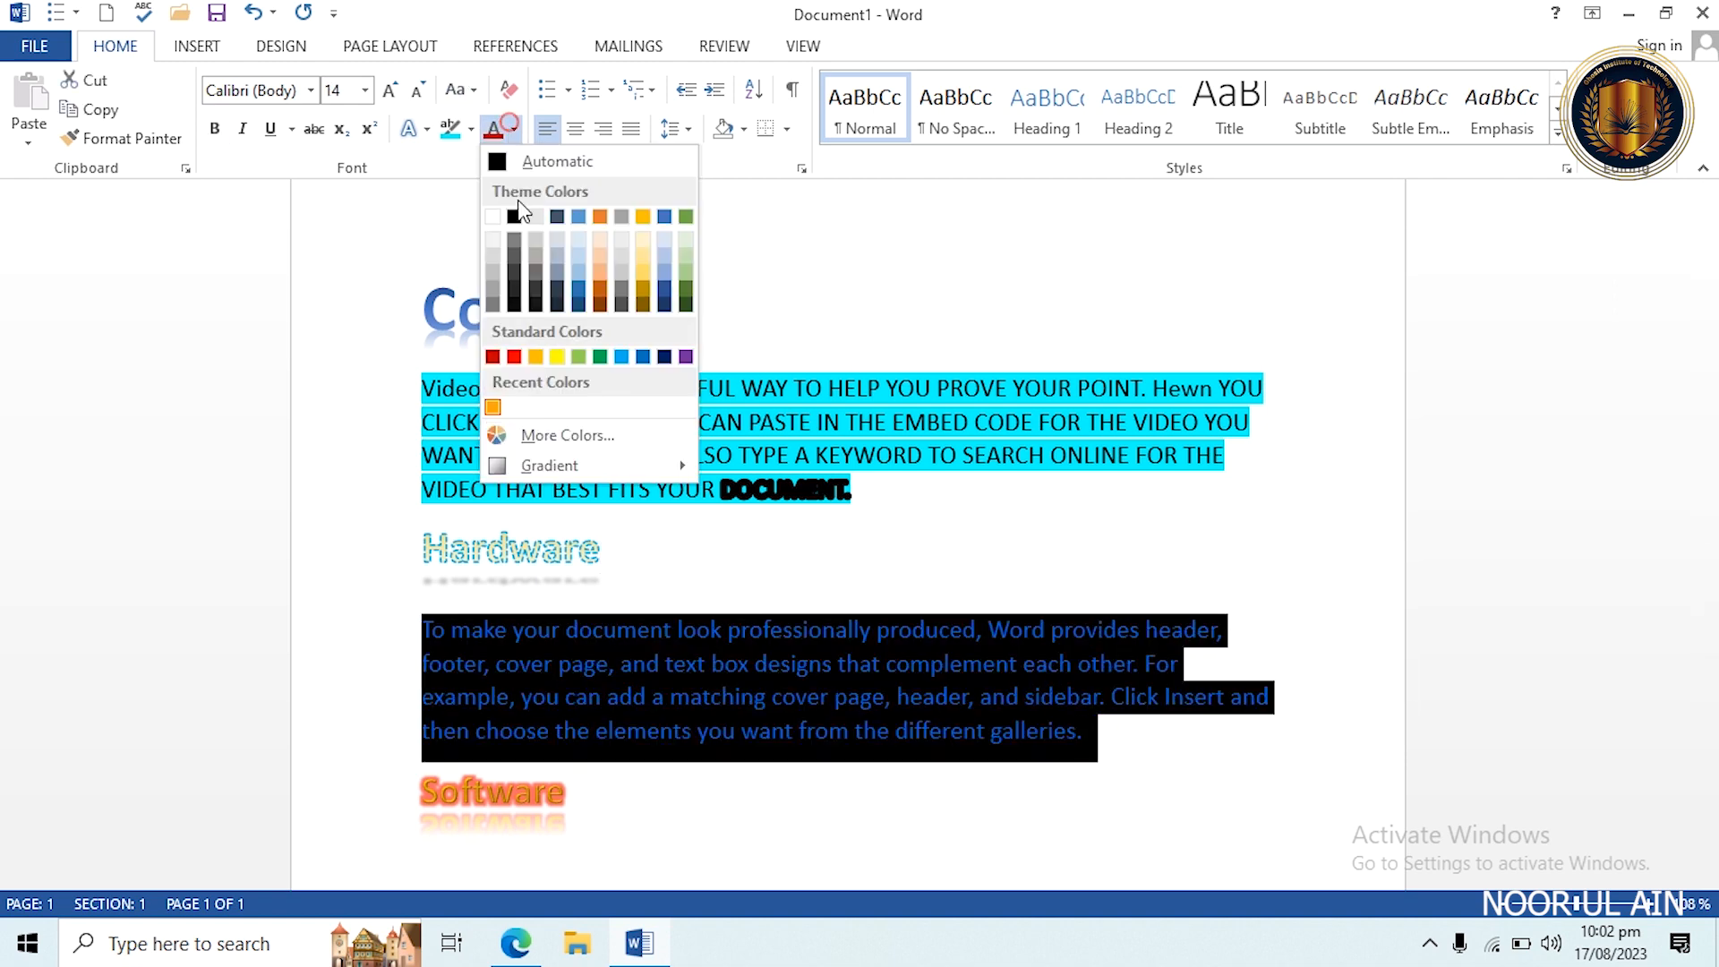
left_click(551, 439)
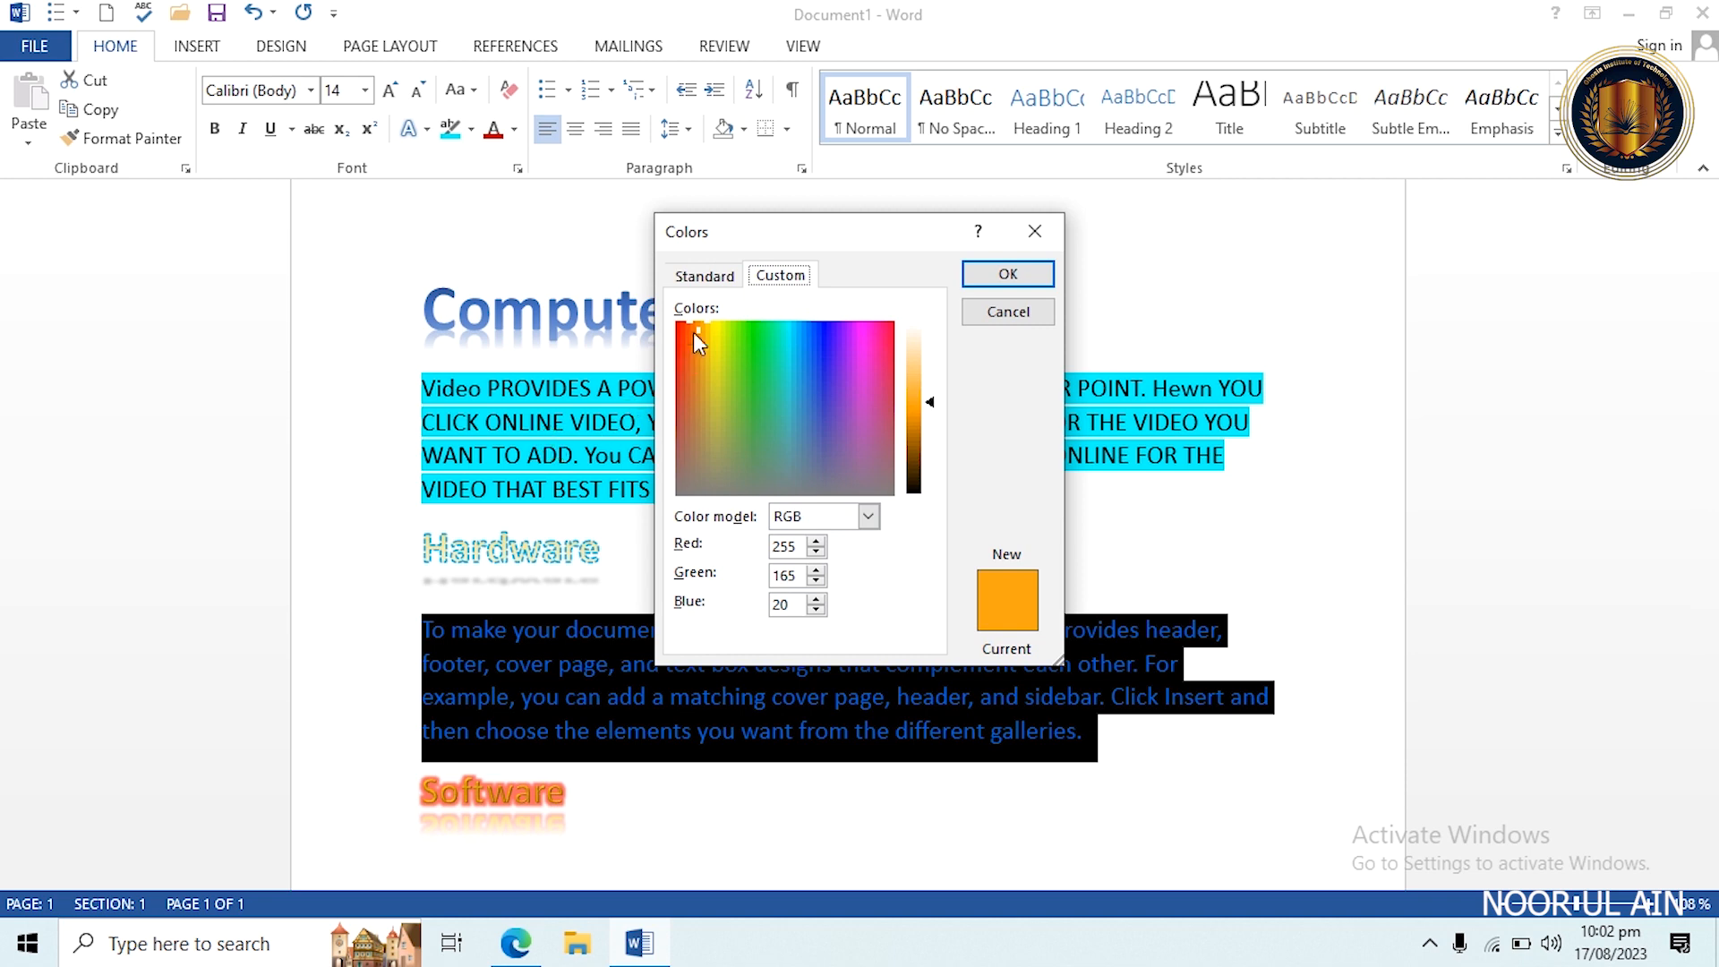
left_click(704, 276)
left_click(789, 395)
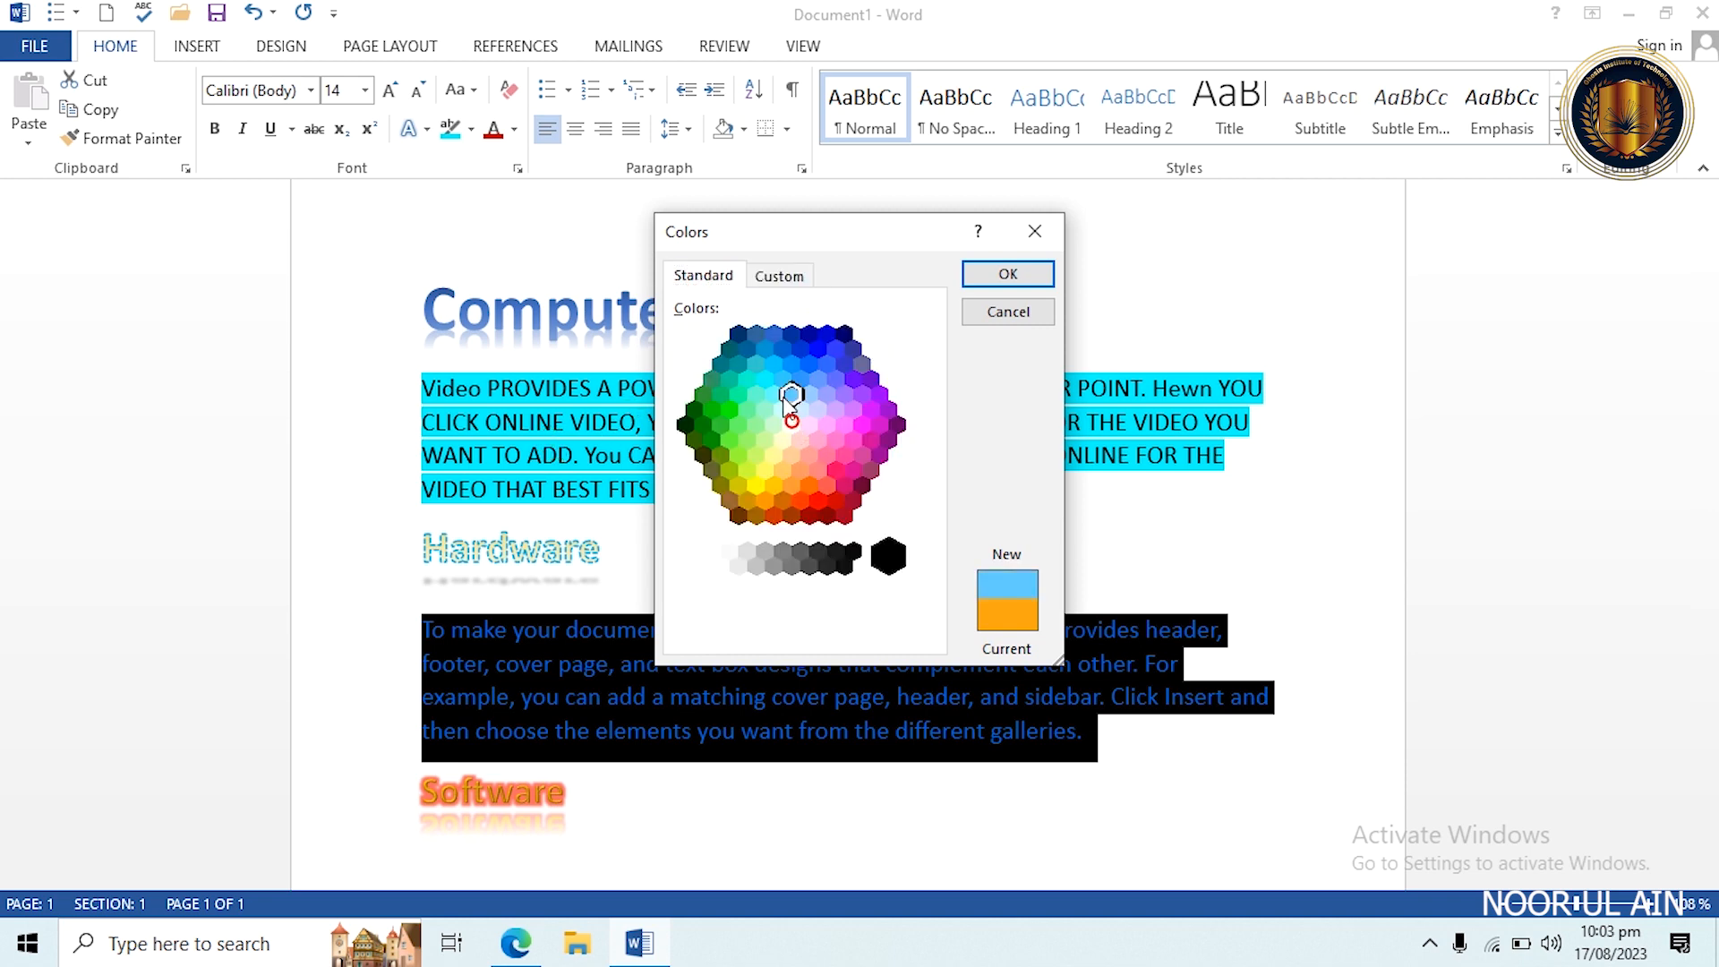
left_click(774, 395)
left_click(1024, 270)
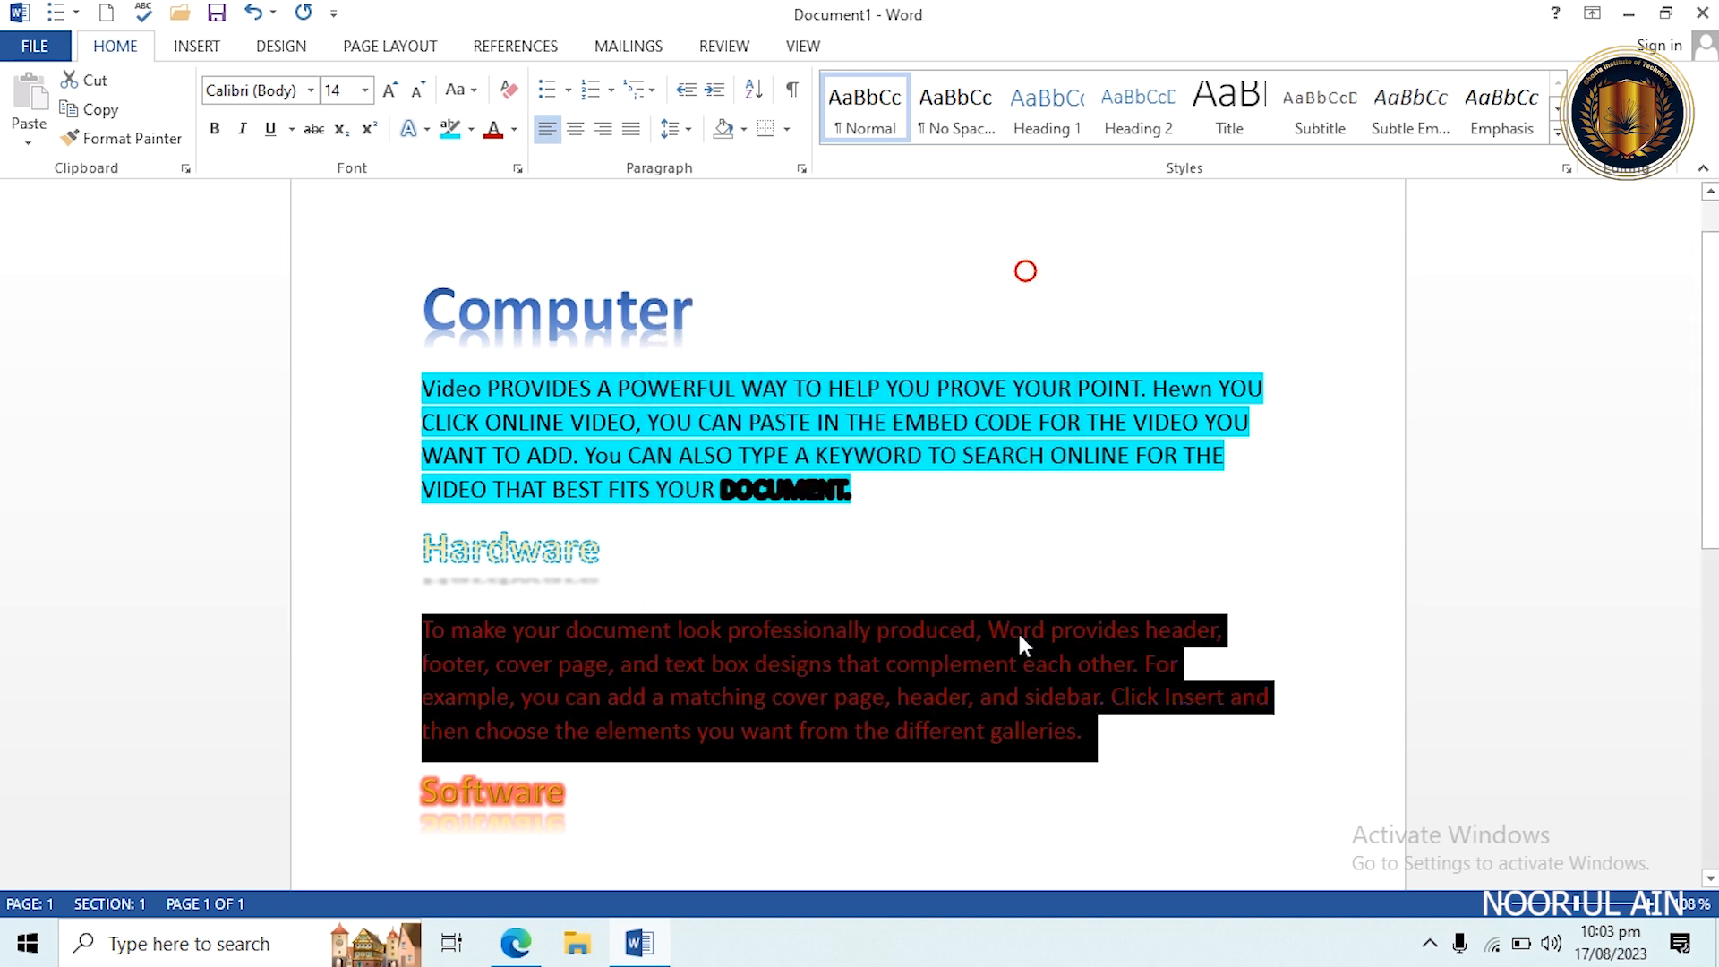
left_click(1024, 690)
left_click(1086, 733)
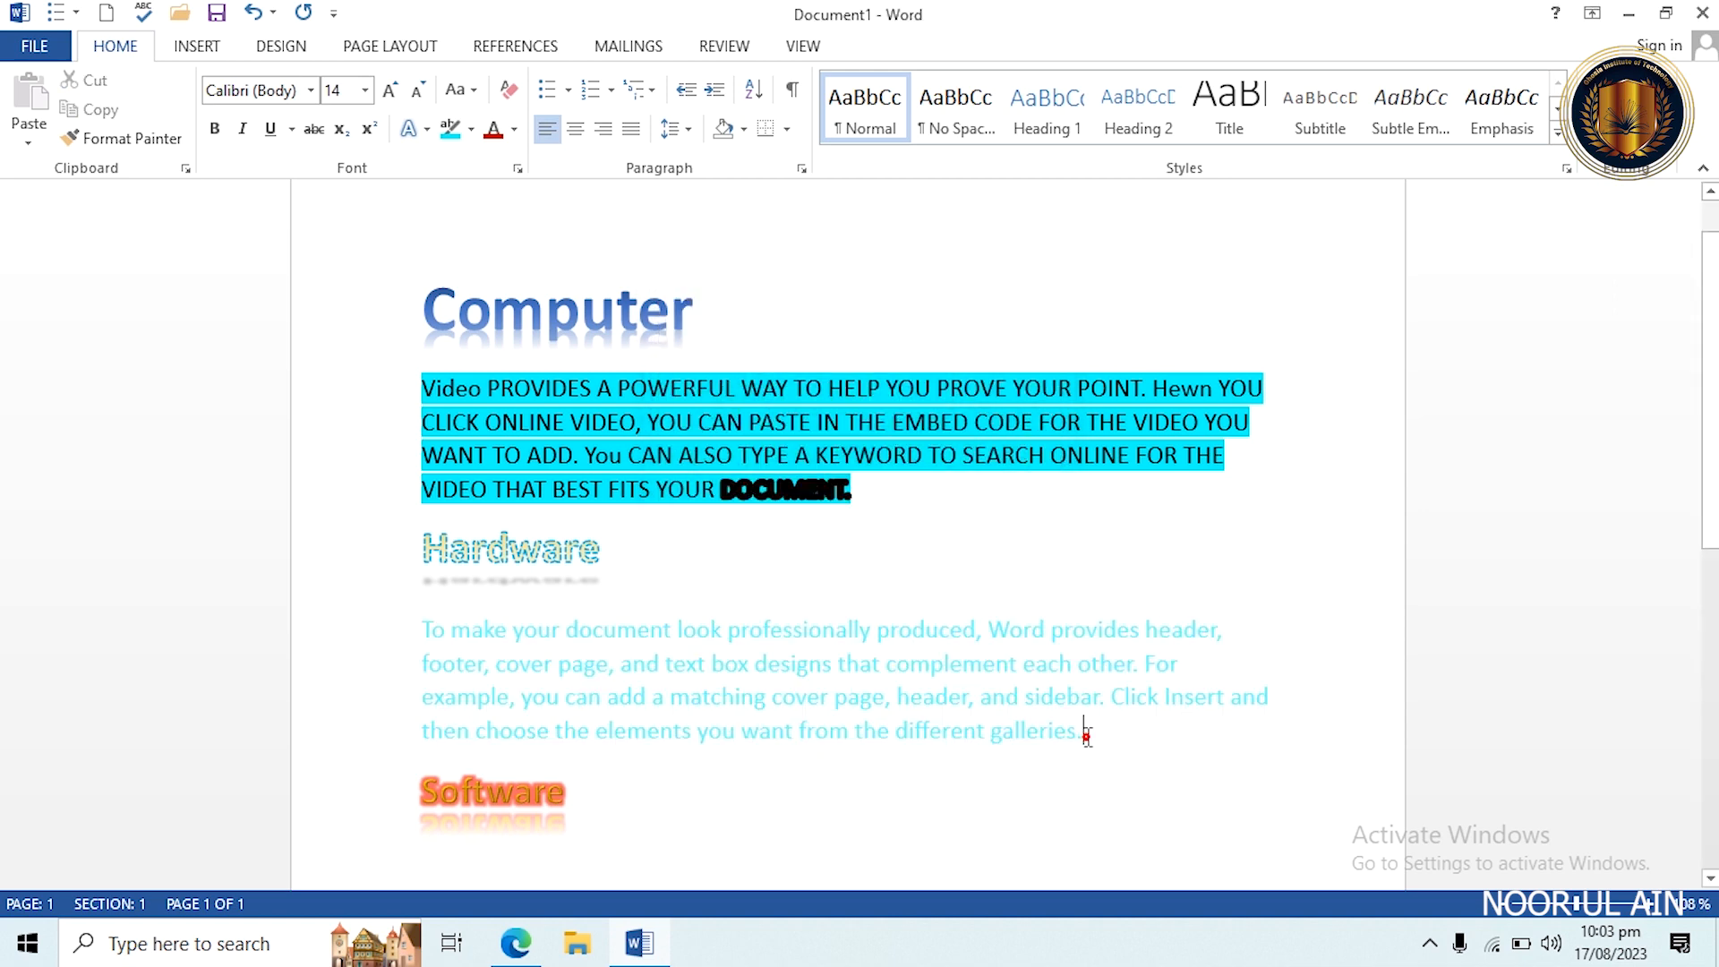
Apply a horizontal gradient from the dark variations to the font color of the paragraph under the Hardware heading, and deselect it.
triple_click(1085, 732)
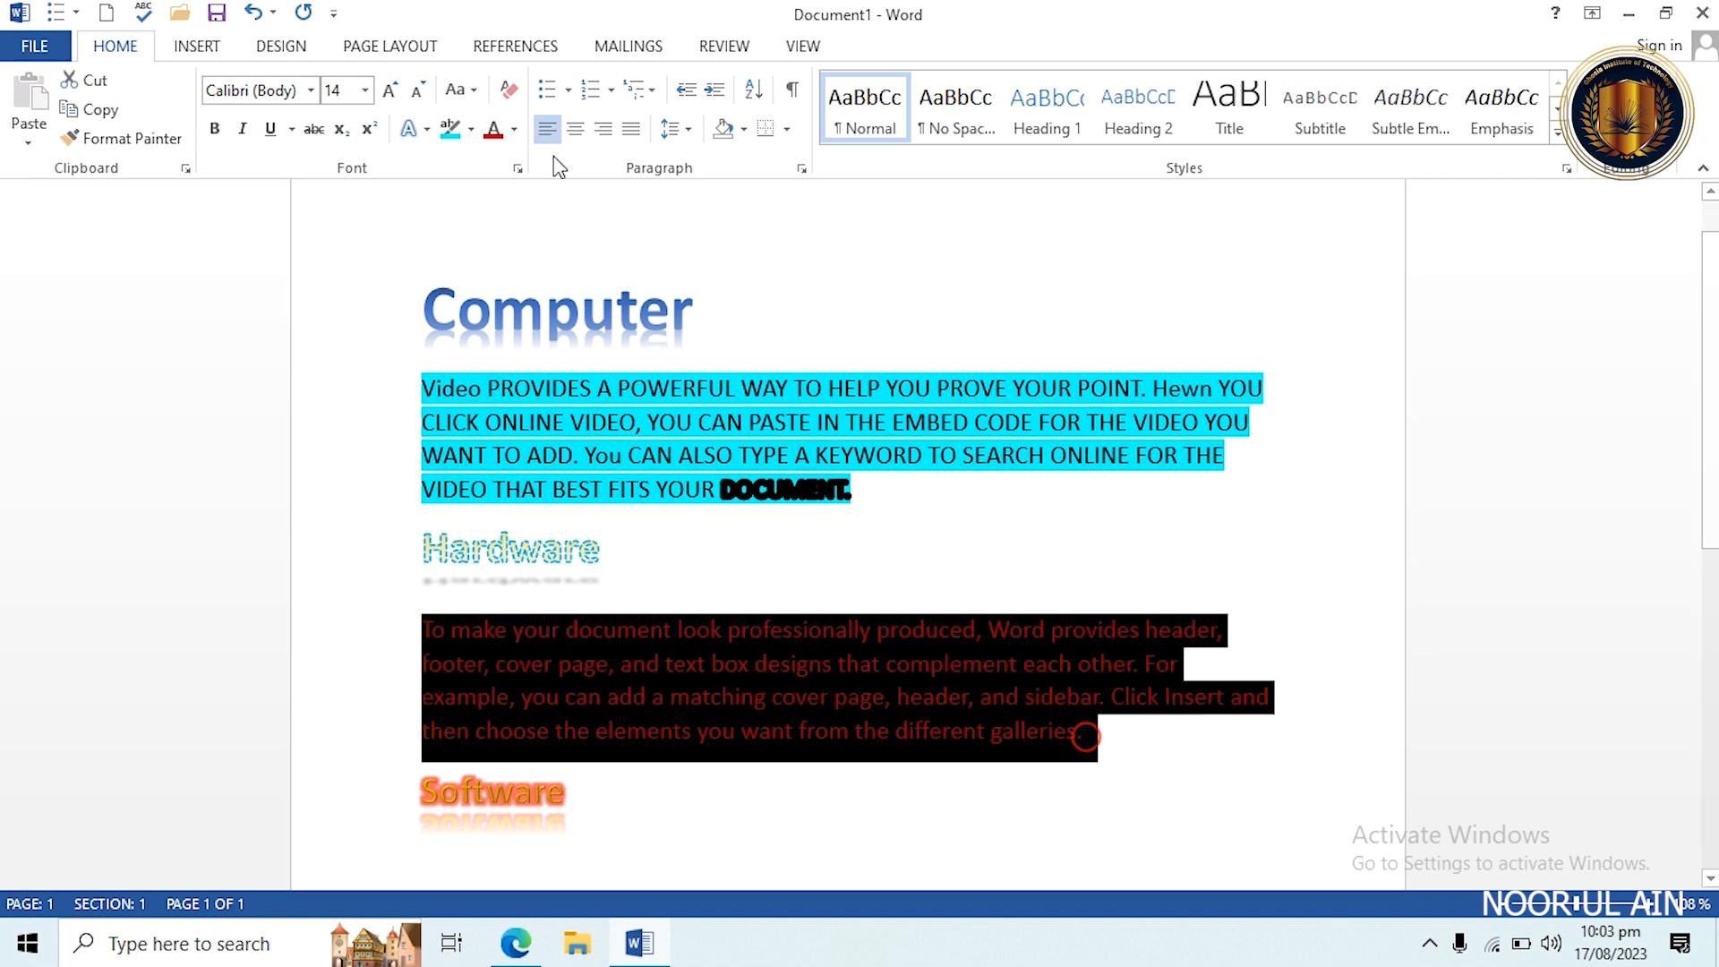
left_click(516, 131)
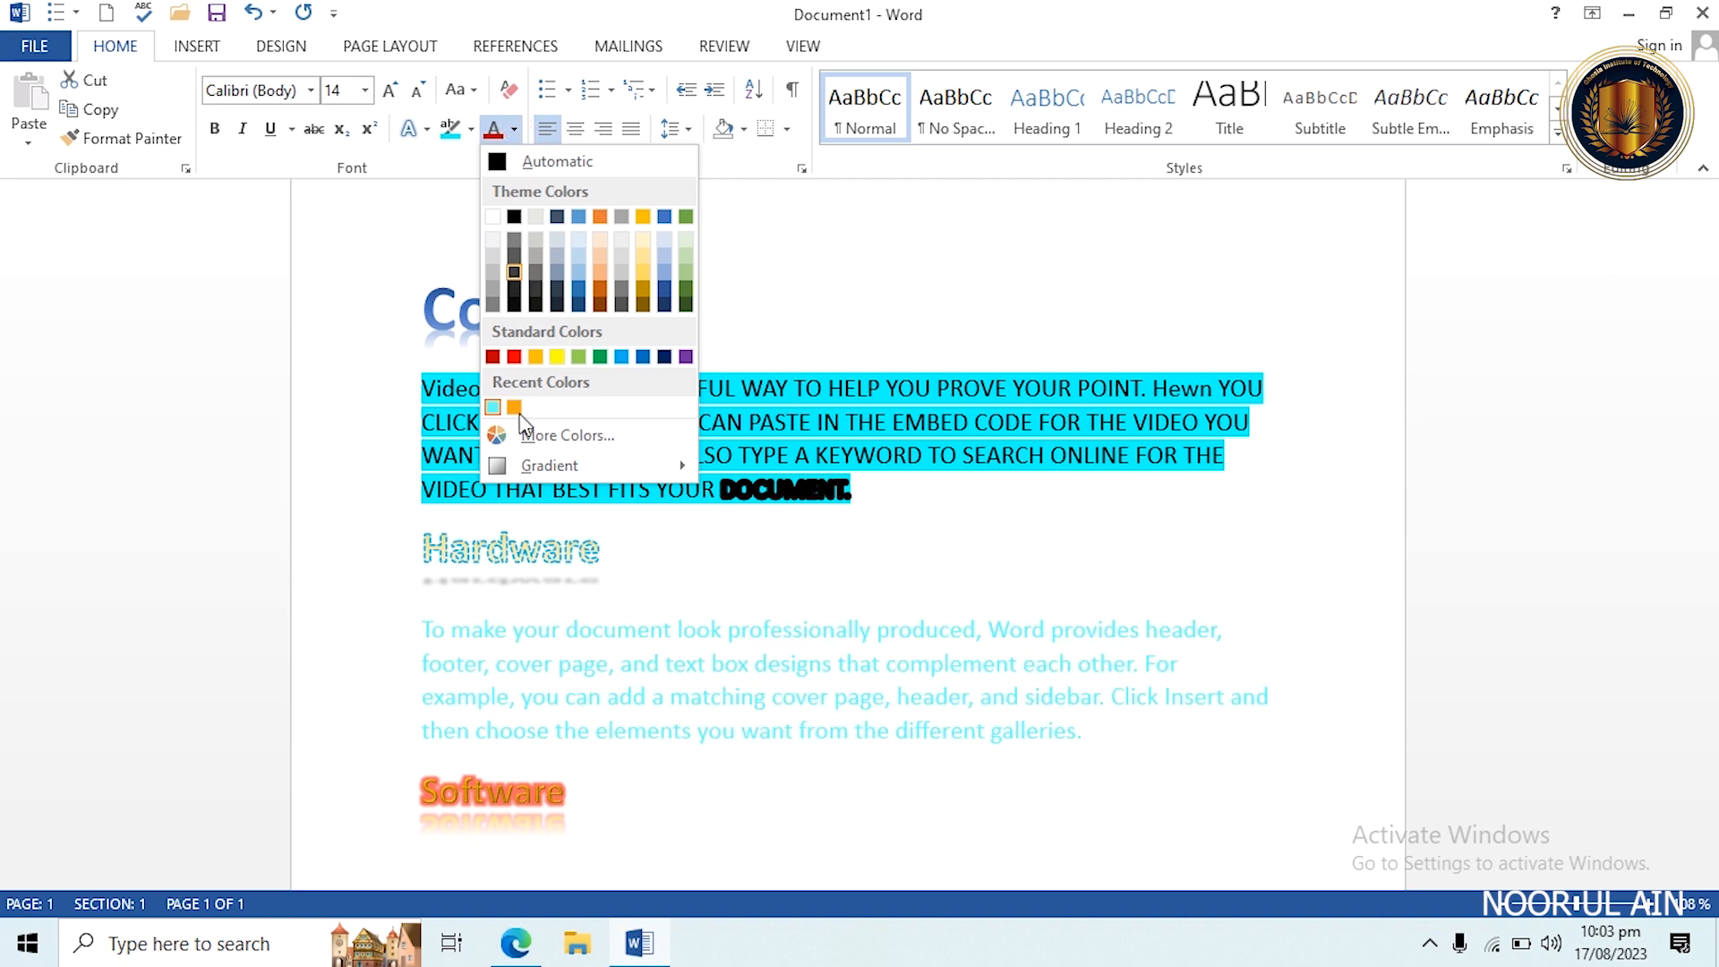
mouse_move(512, 467)
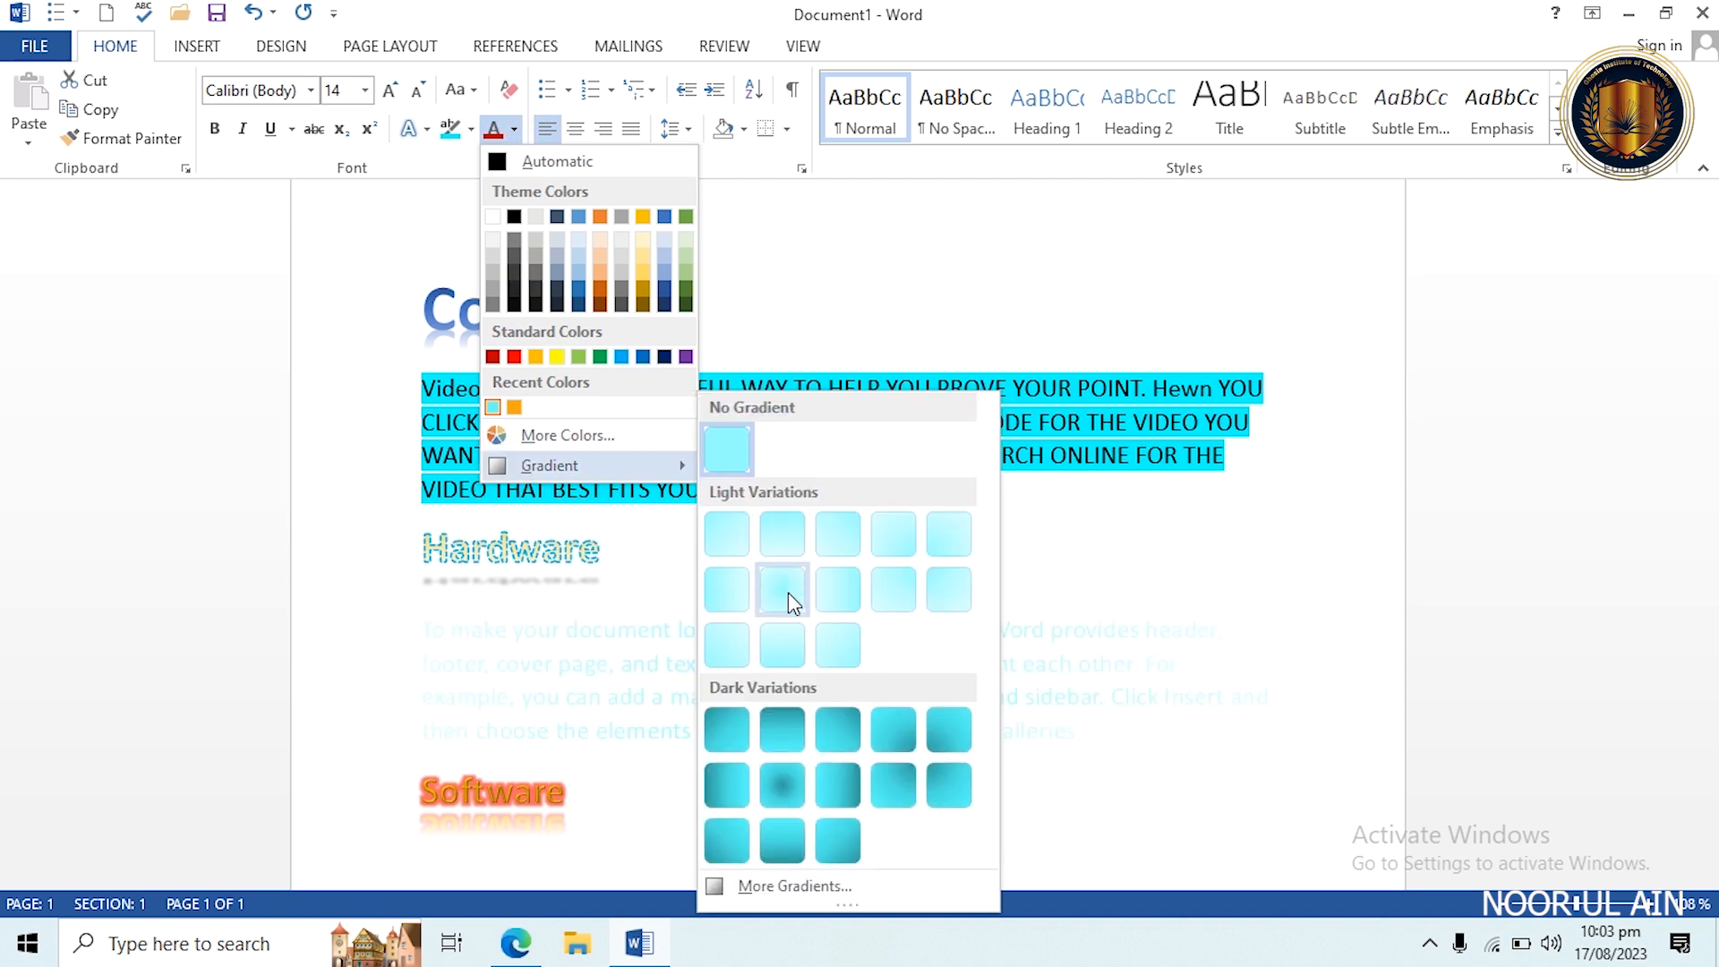
left_click(829, 782)
left_click(1016, 743)
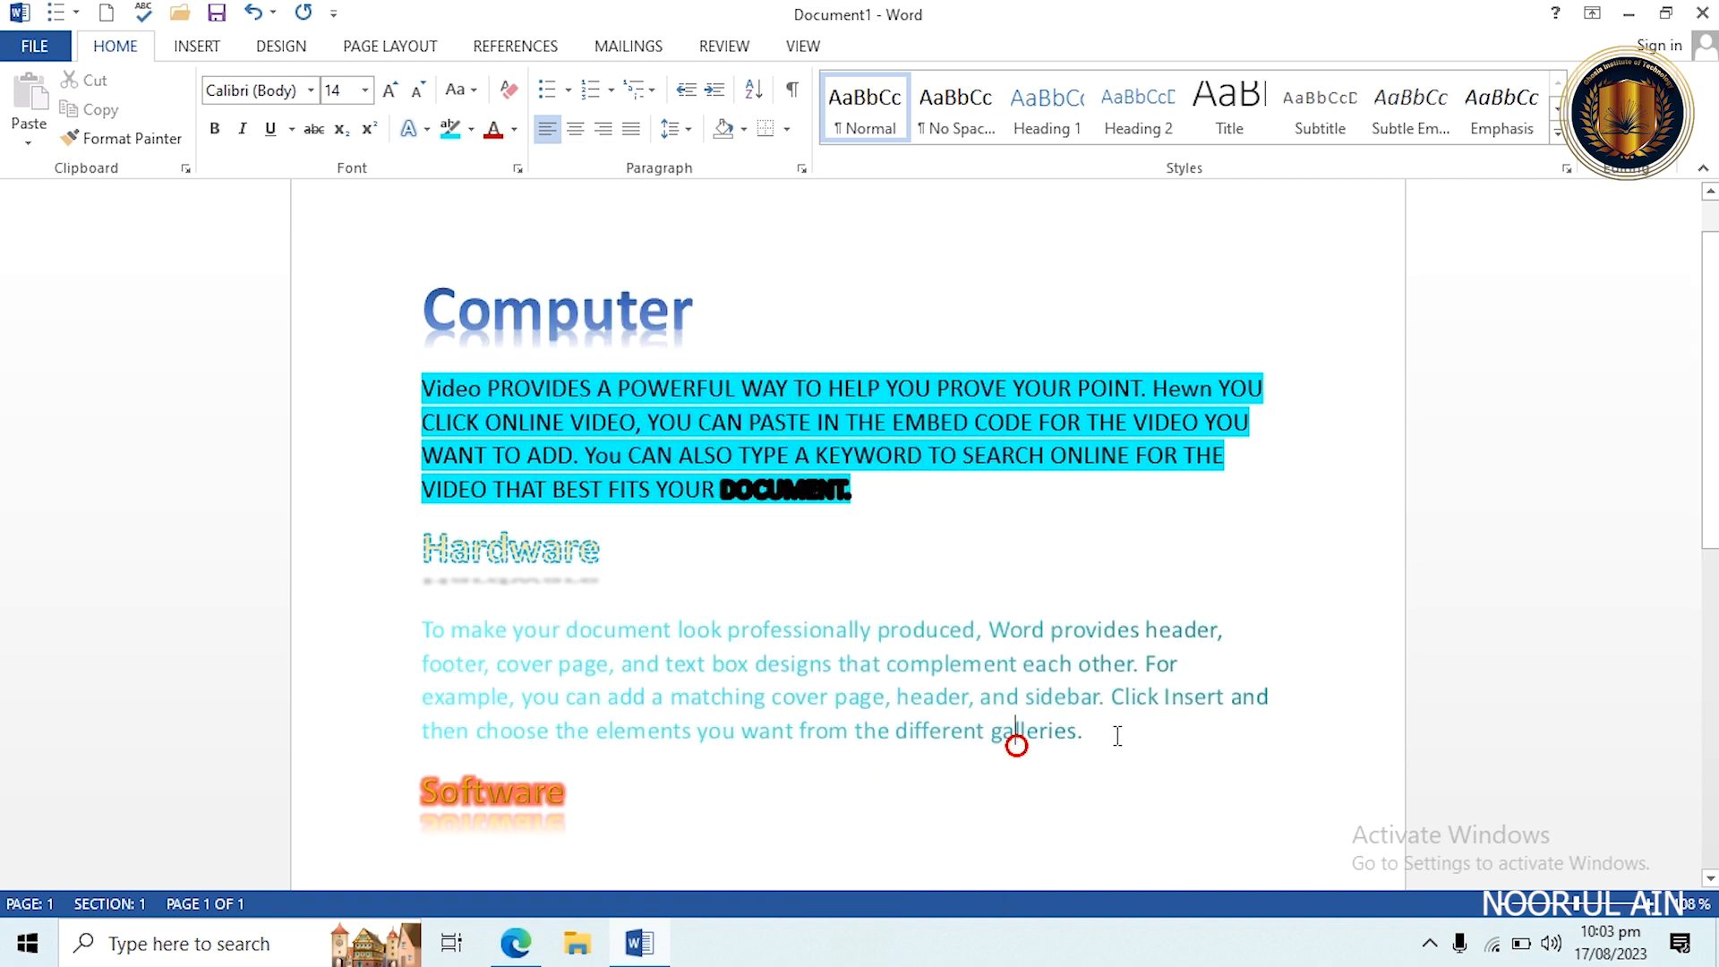
left_click_drag(479, 629, 548, 663)
left_click(817, 656)
left_click_drag(834, 658, 872, 680)
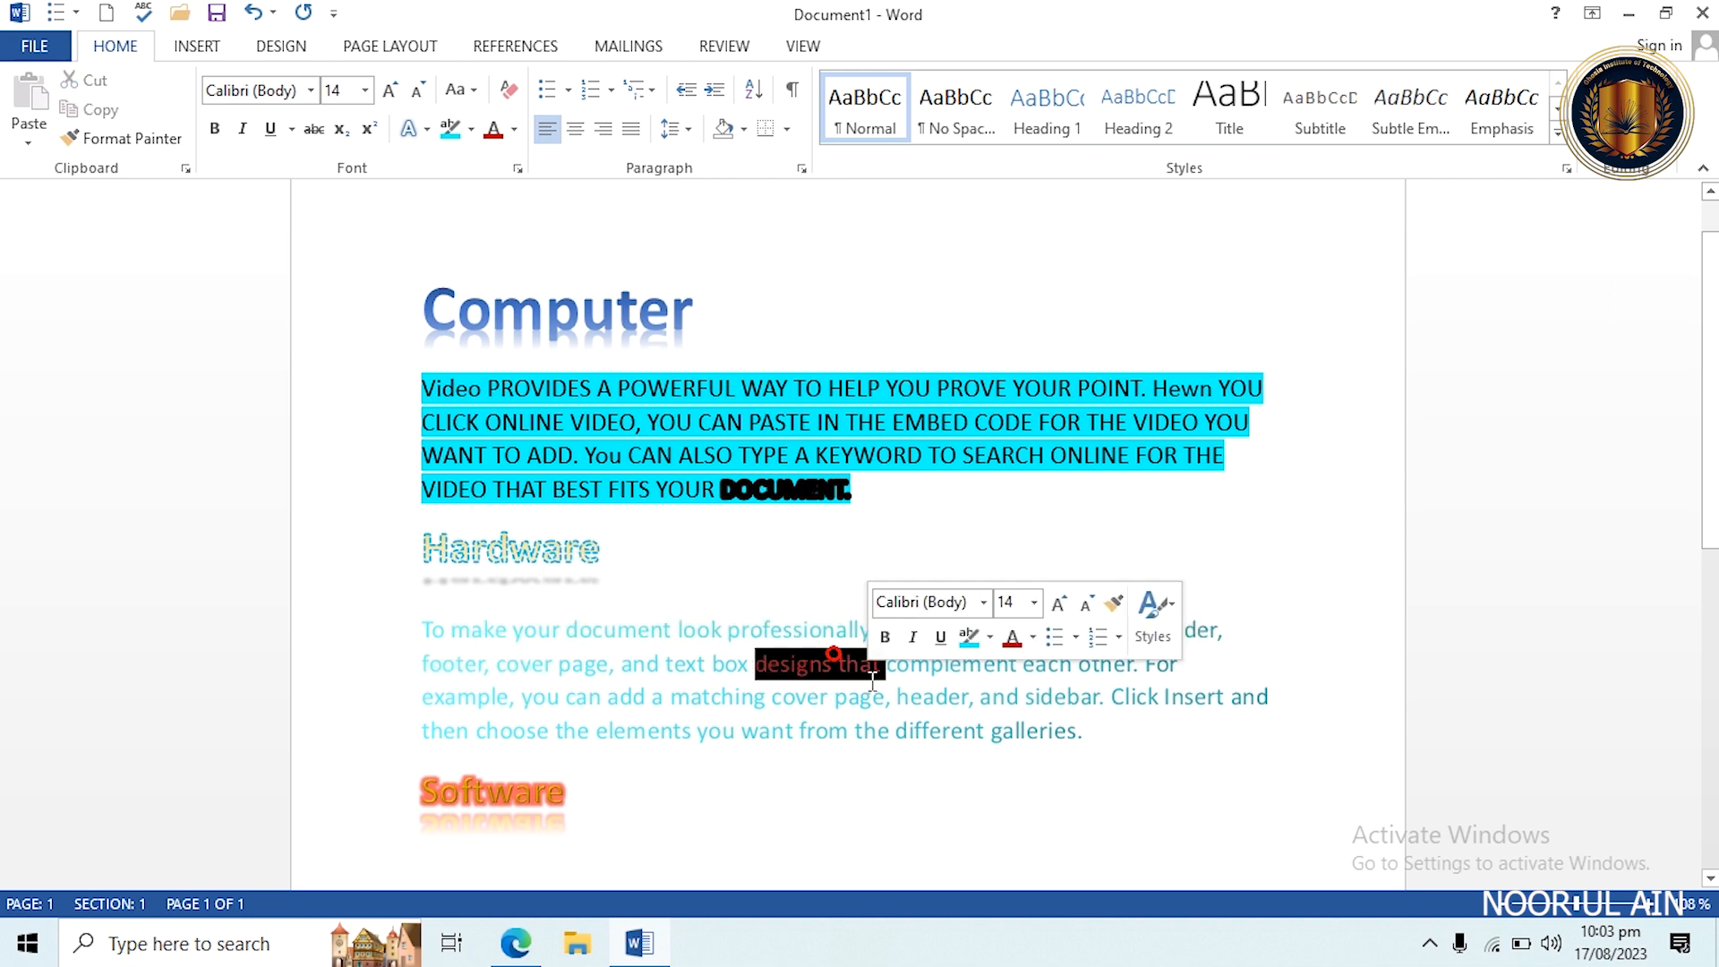
left_click(513, 130)
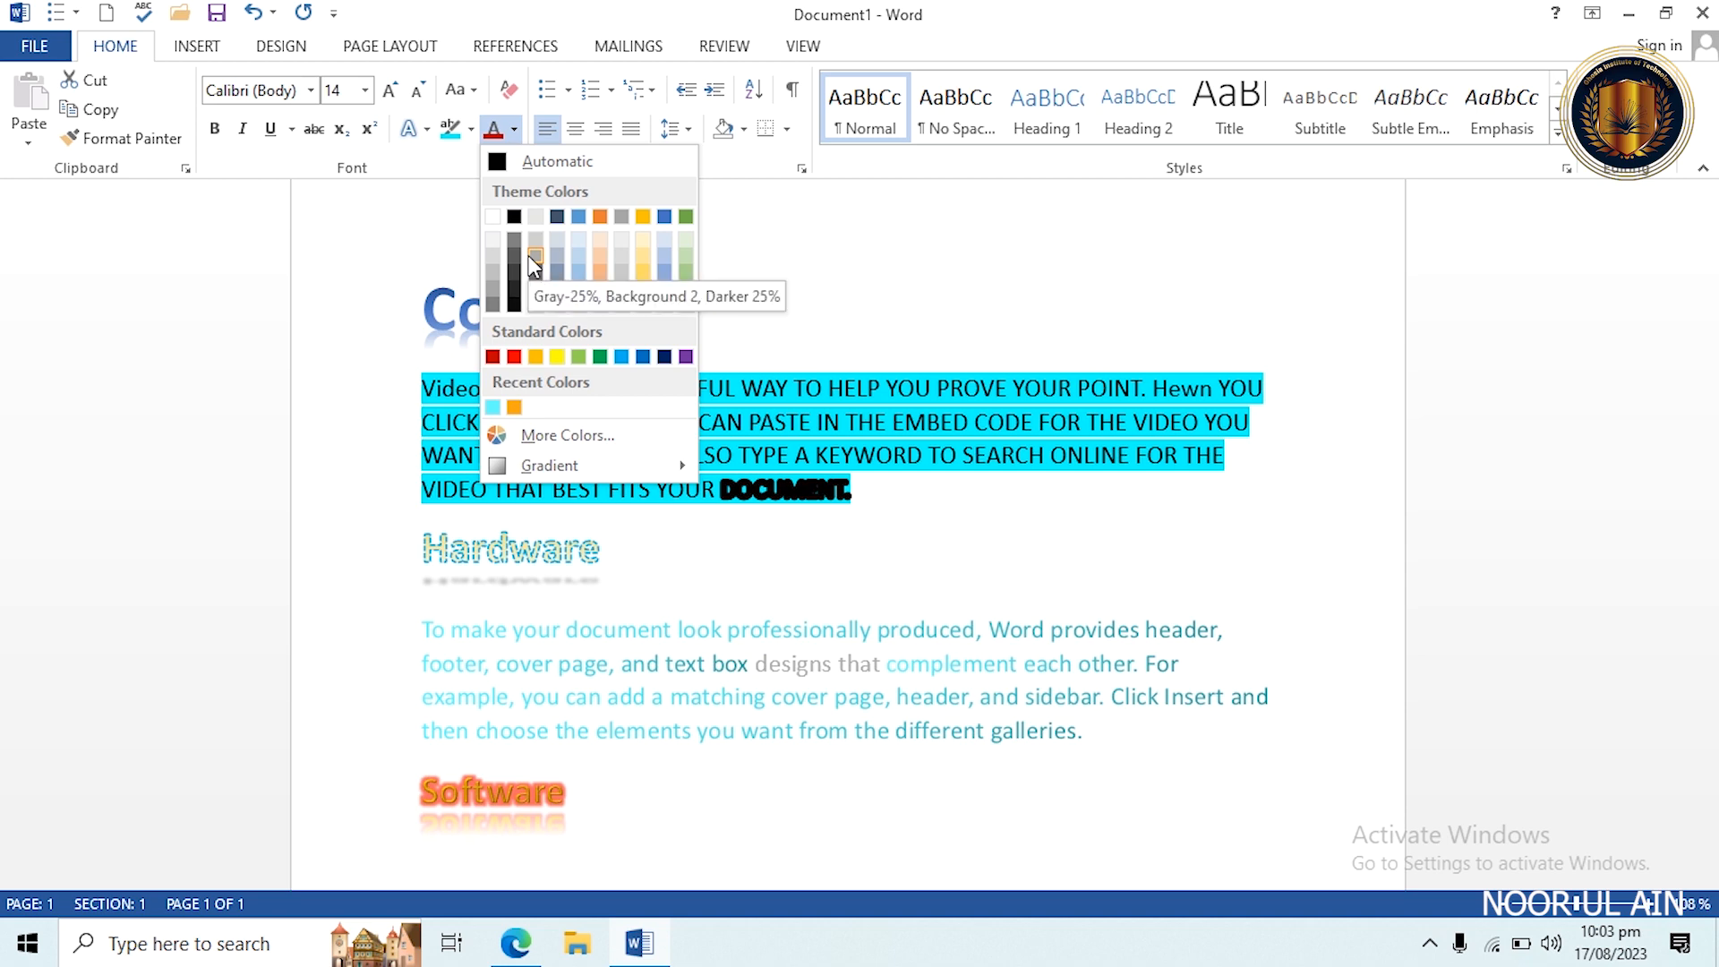
key("Escape")
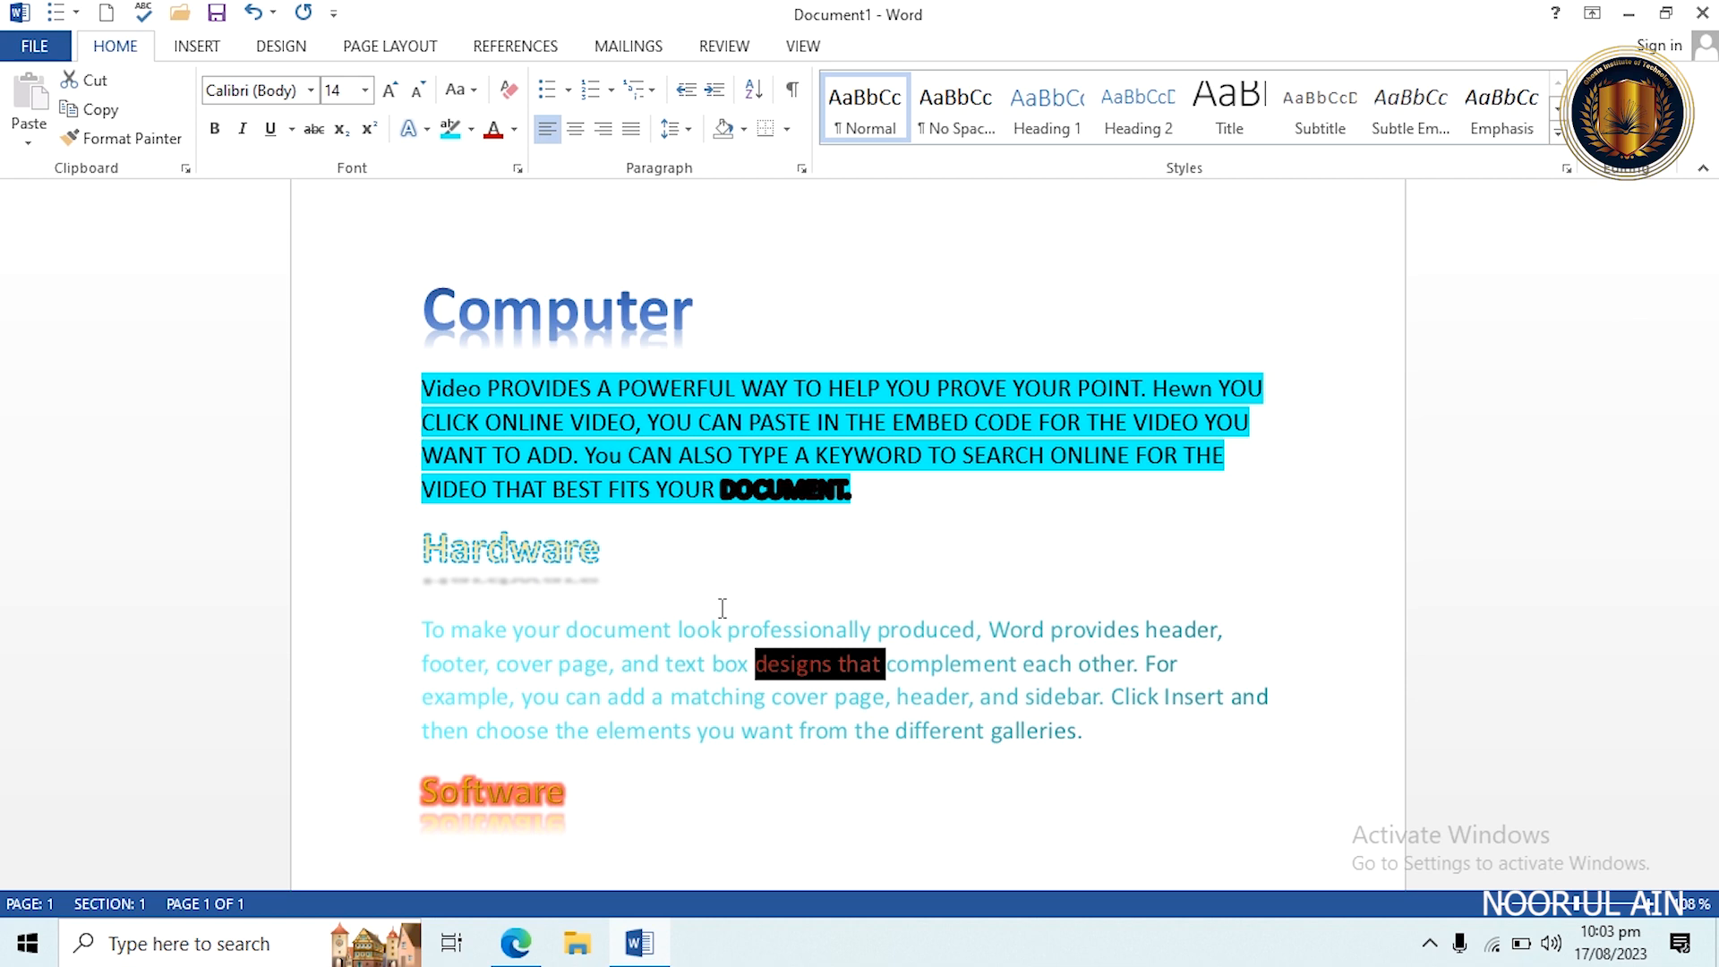
Delete all the text in the document.
key("ctrl+a")
key("Delete")
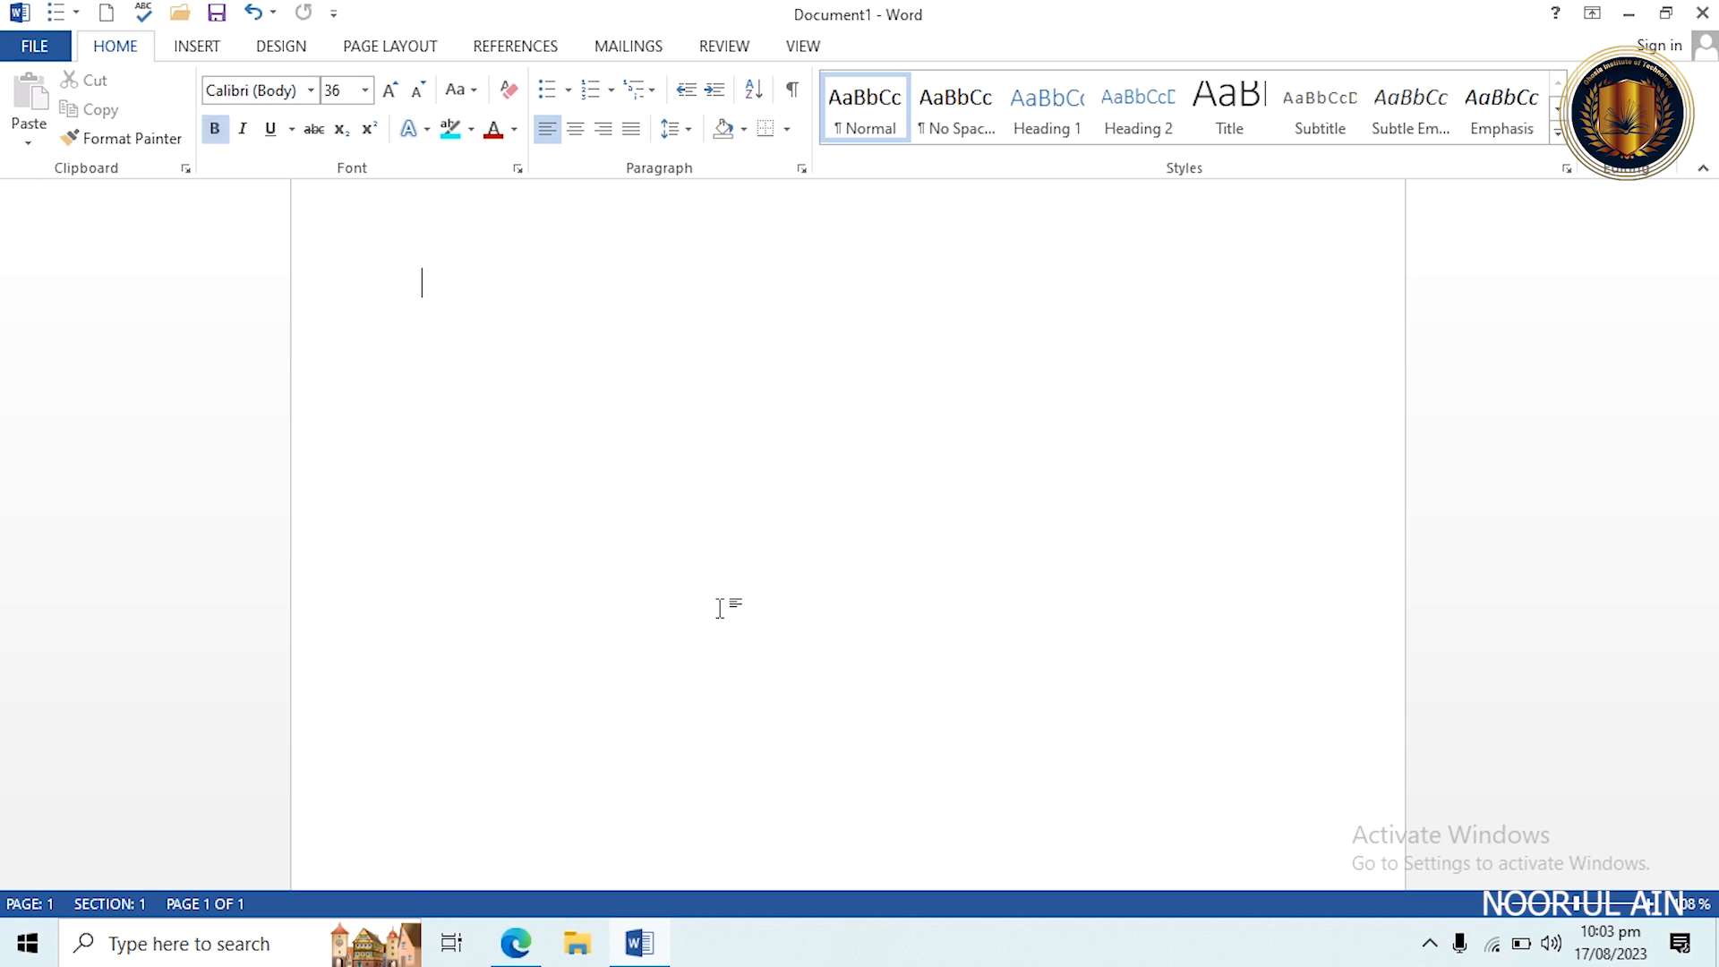
Switch to Edge, copy the two introductory paragraphs of the Wikipedia Microsoft Word article, and paste them into the empty Word document.
key("alt+Tab")
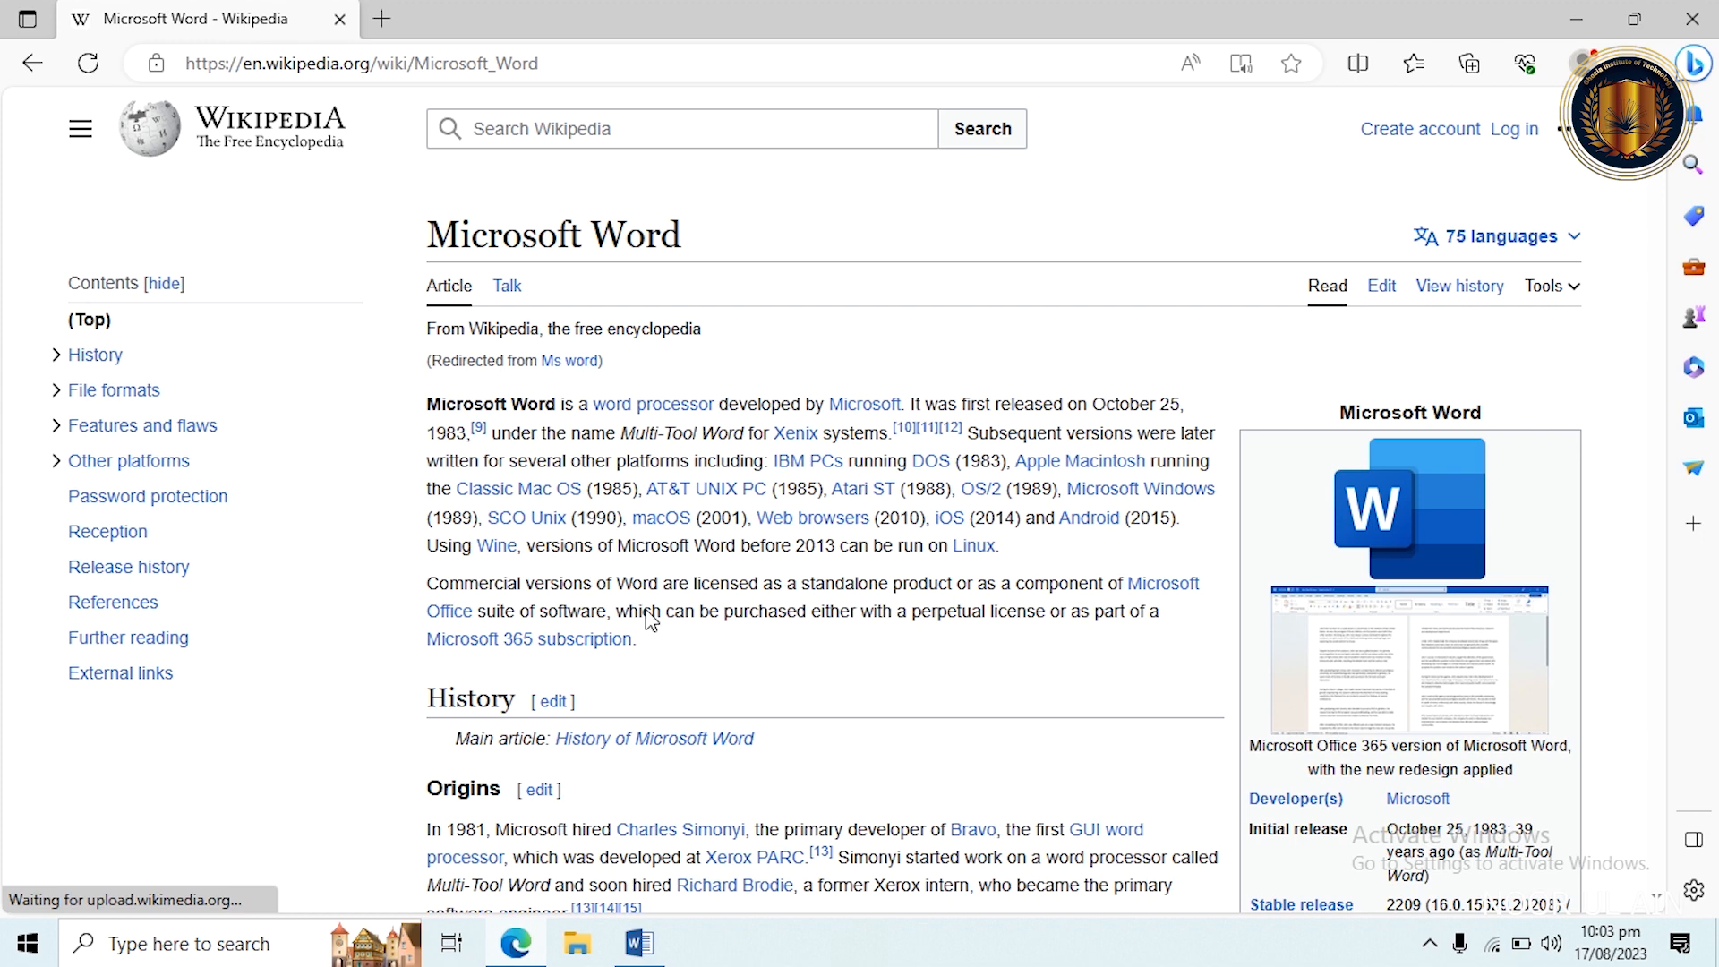
triple_click(645, 643)
left_click_drag(644, 641, 416, 410)
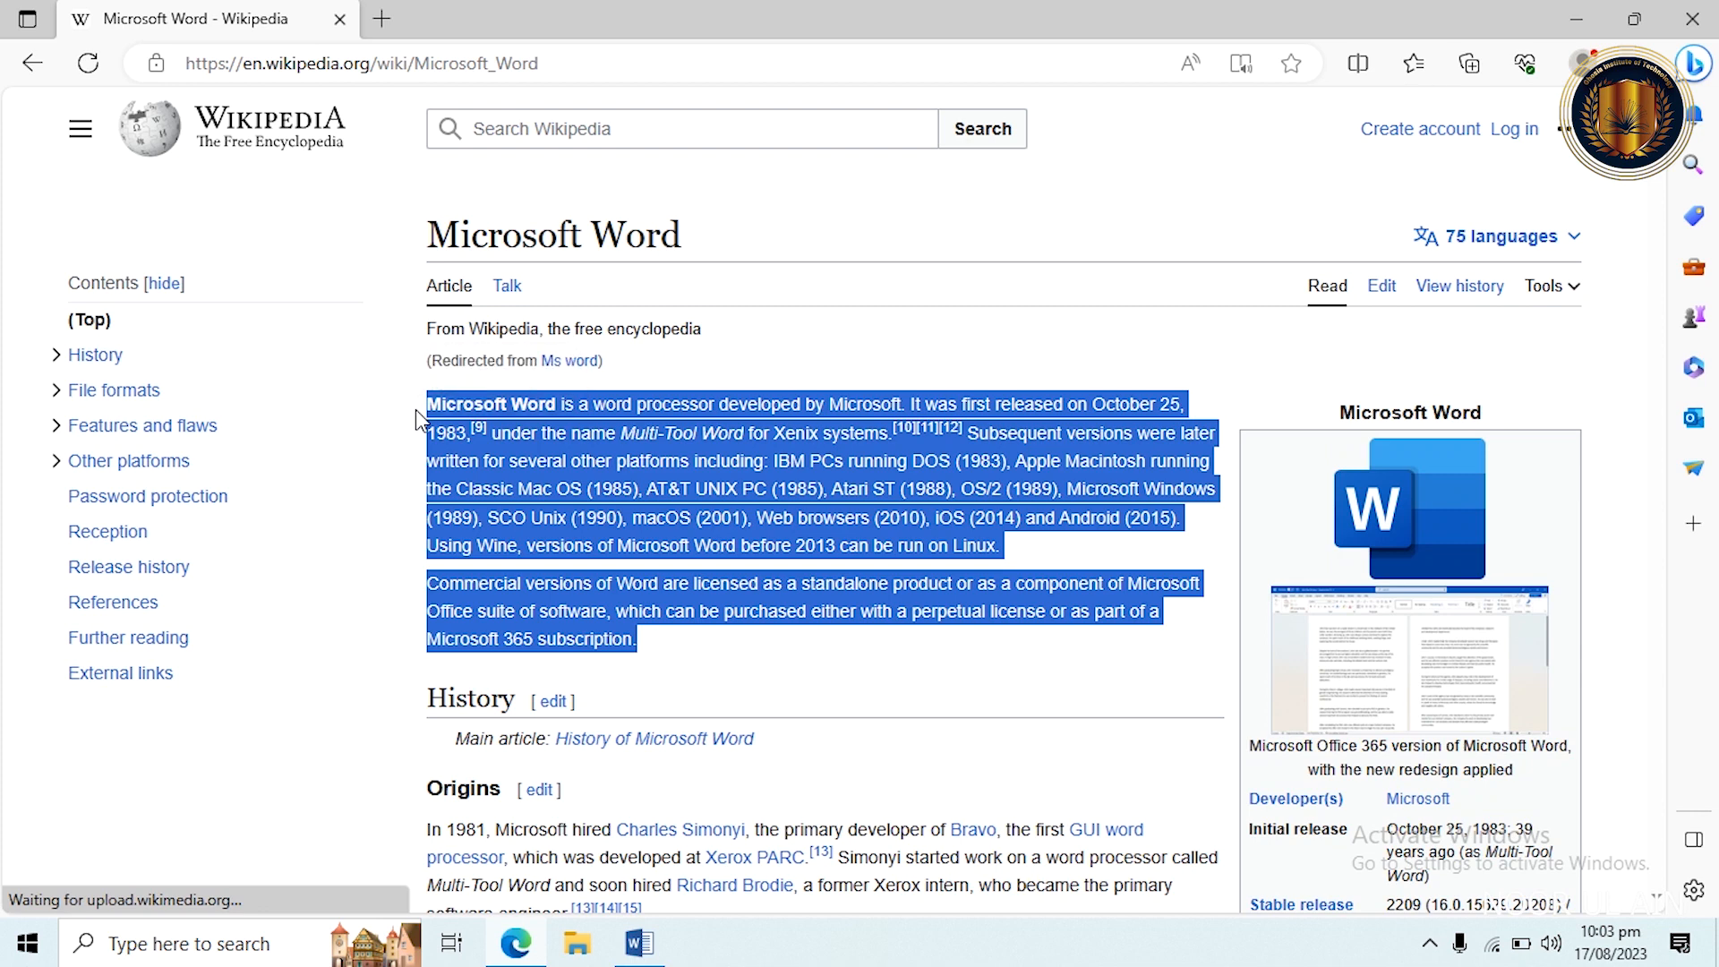
key("ctrl+c")
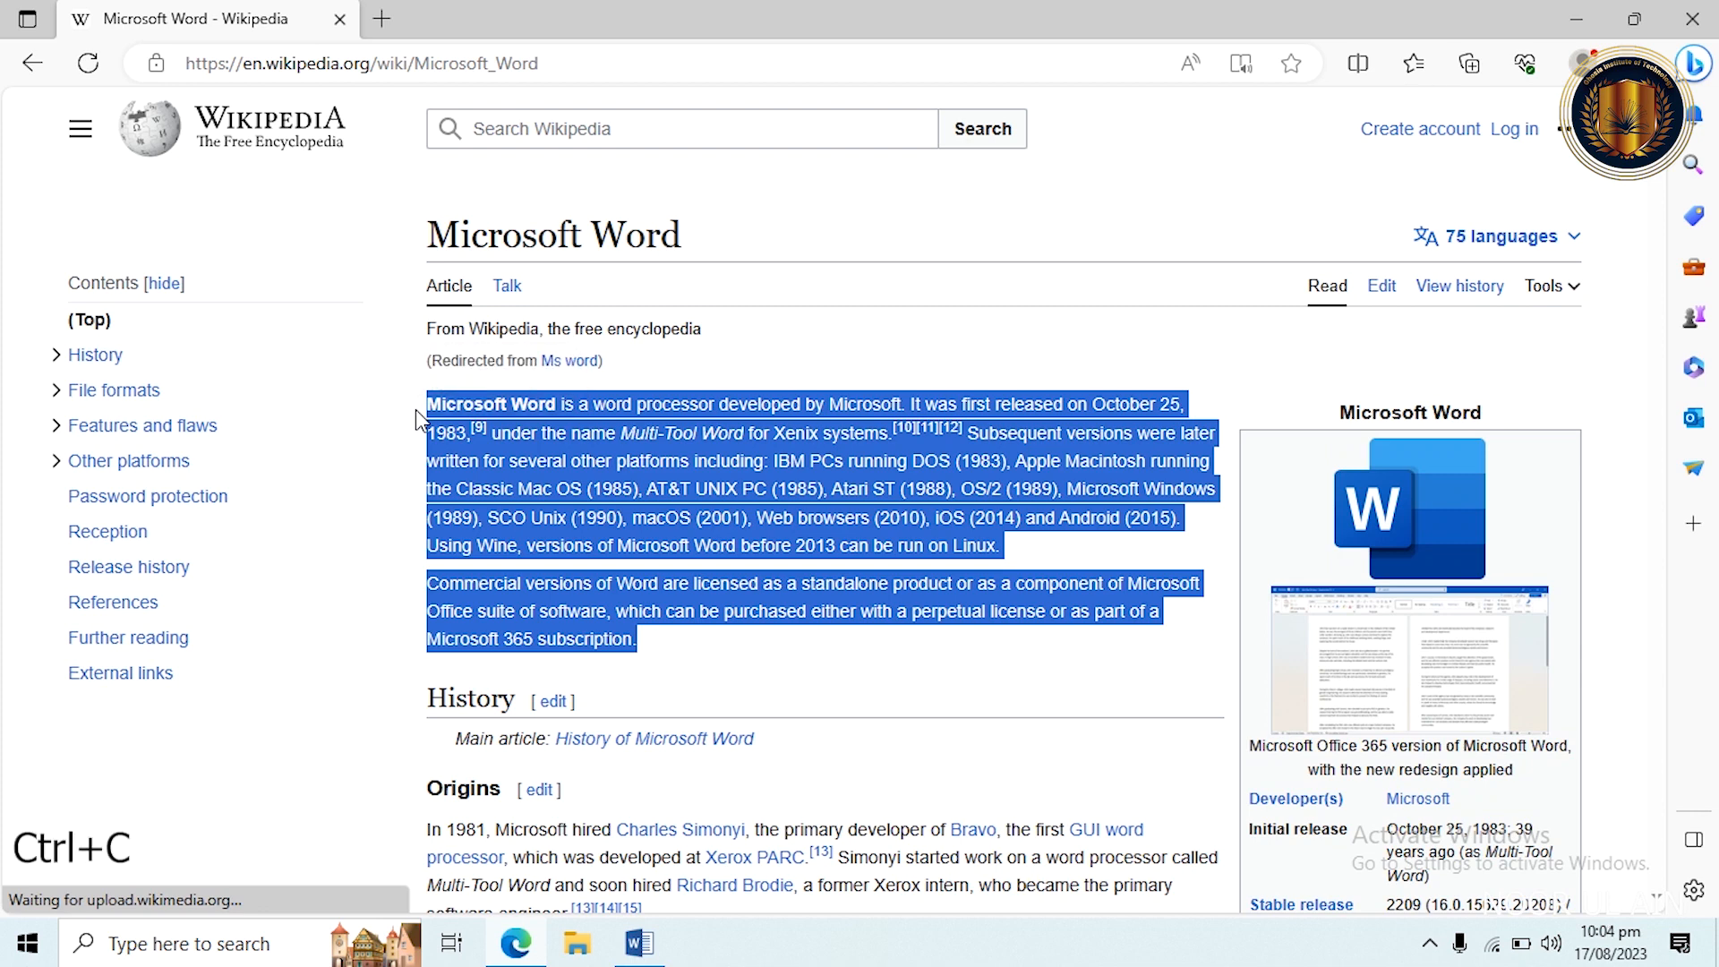
key("alt+Tab")
left_click(473, 307)
key("ctrl+v")
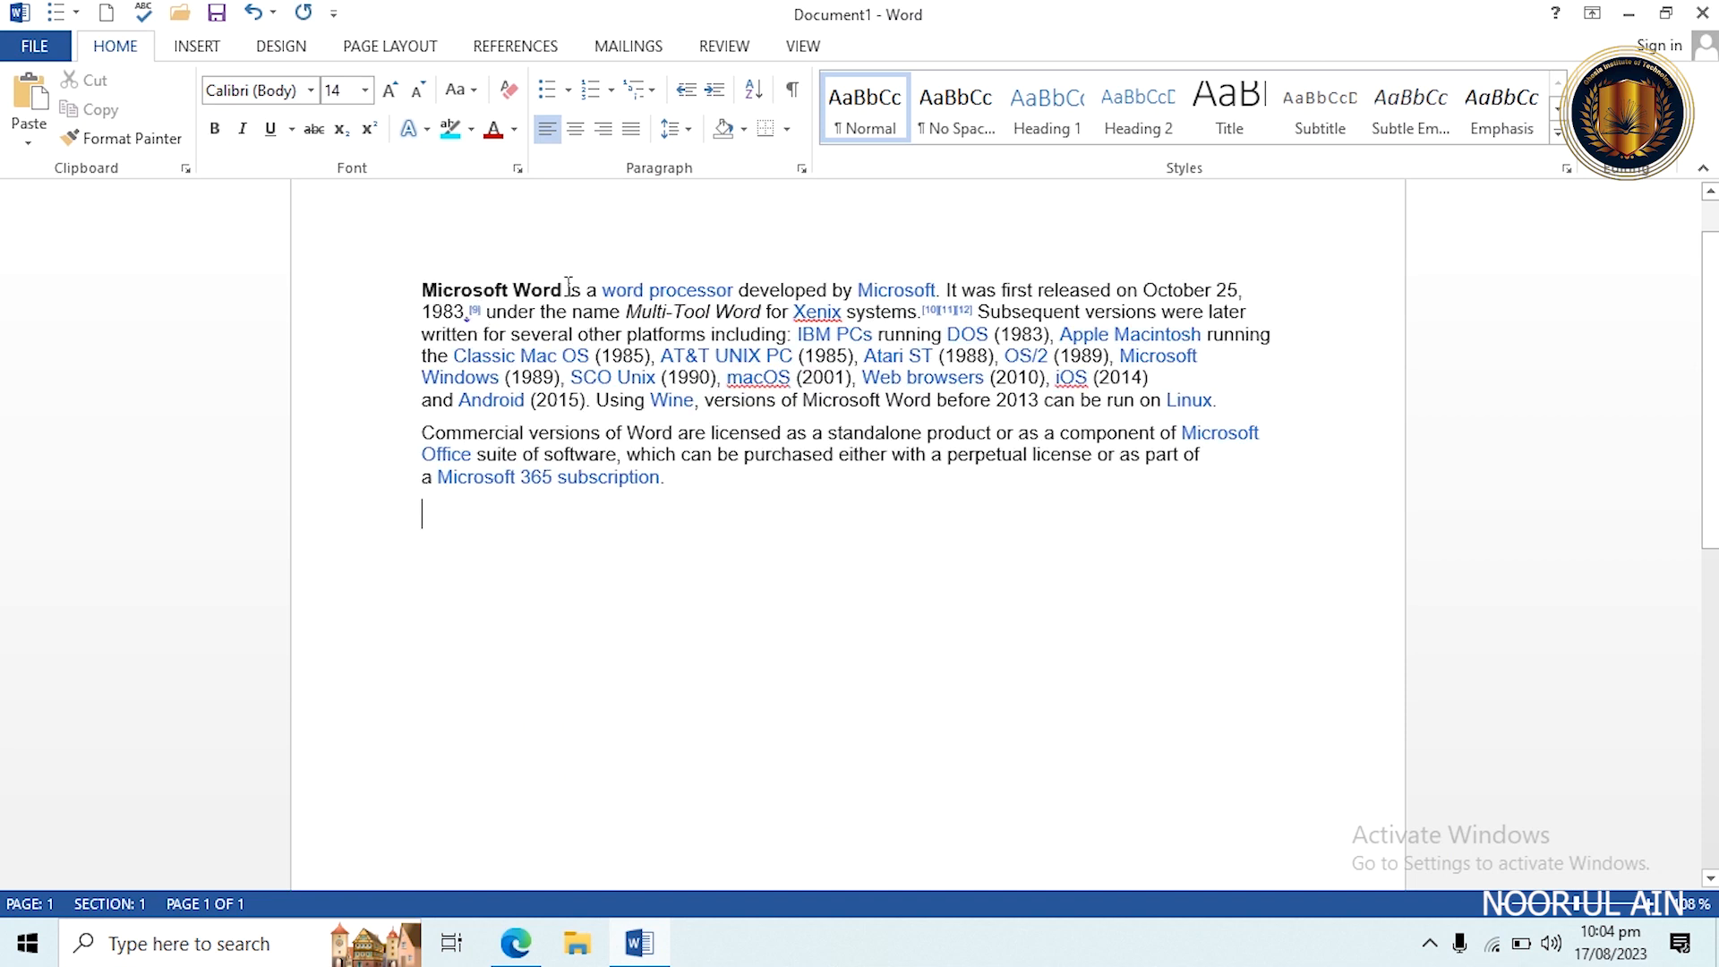
Clear all formatting from both pasted paragraphs and deselect the text.
left_click_drag(562, 288, 498, 299)
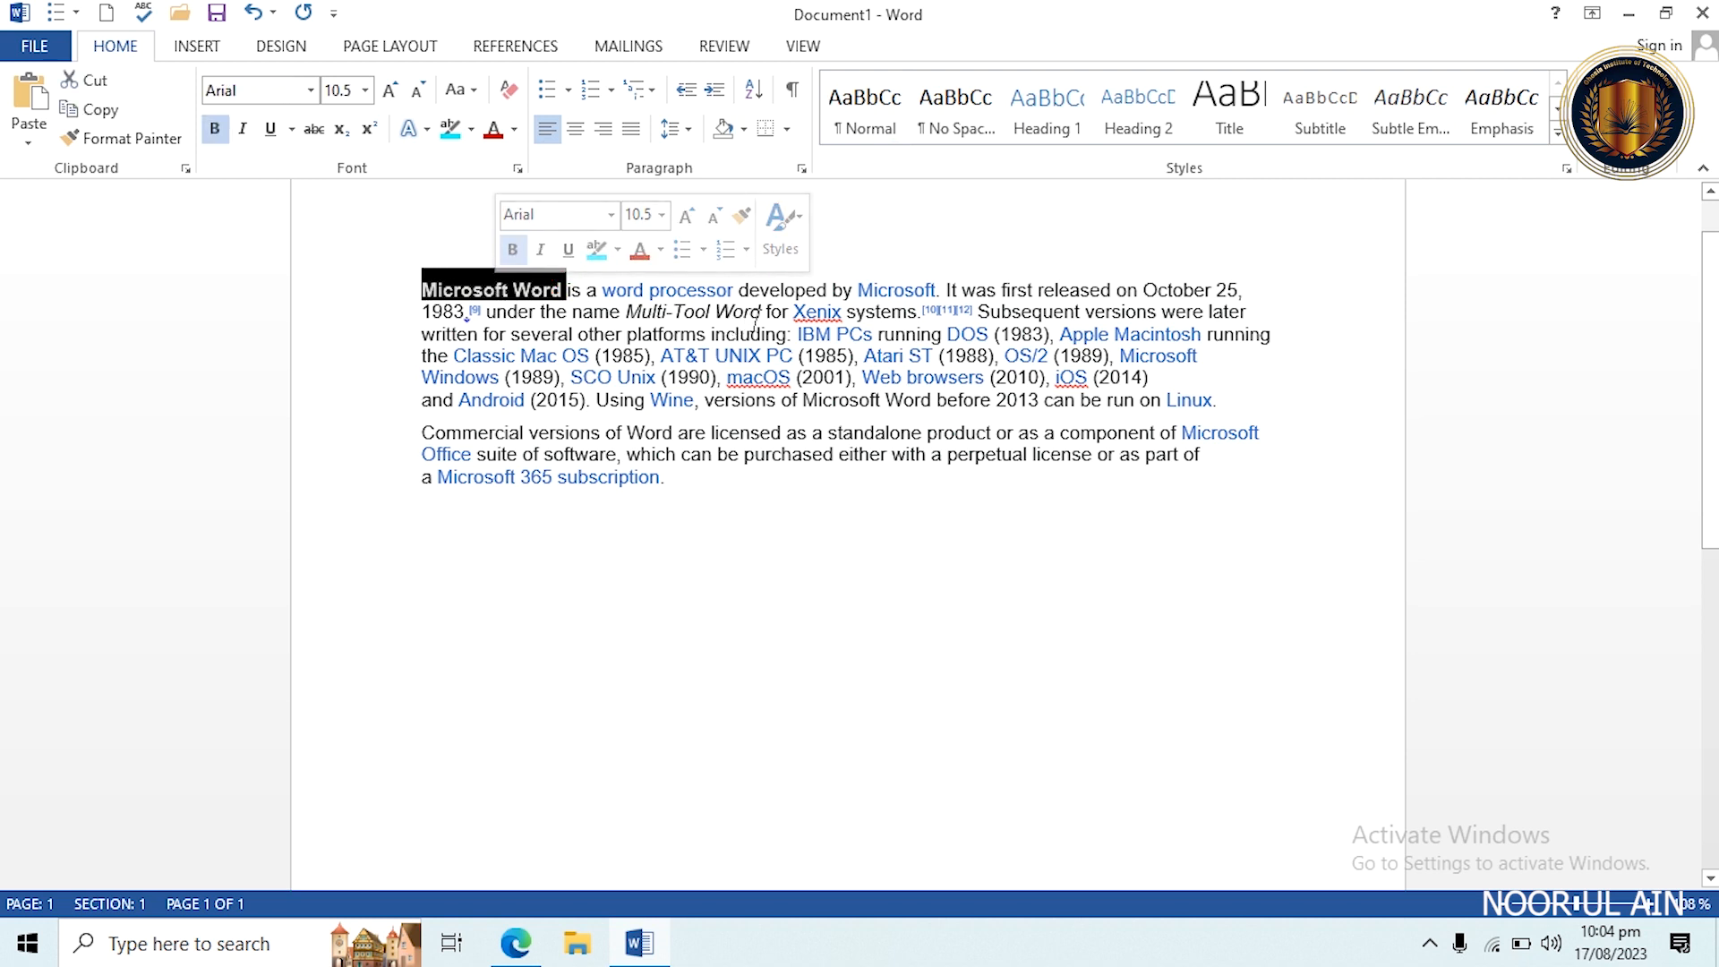
left_click_drag(770, 311, 626, 315)
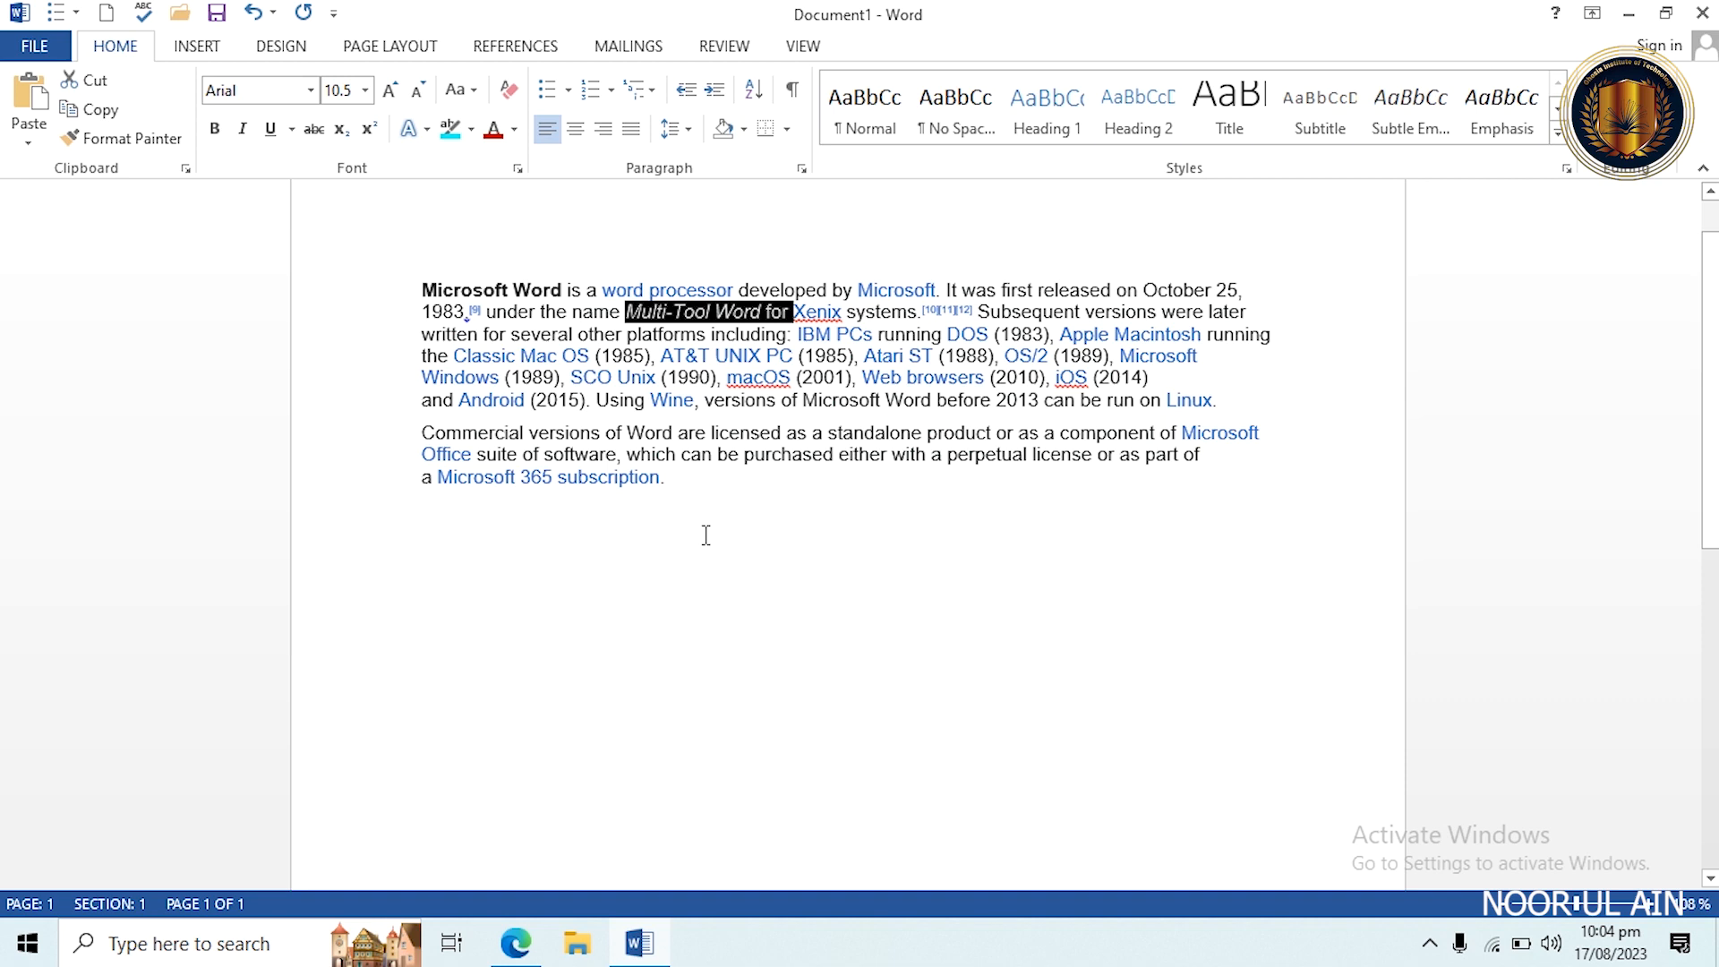
triple_click(676, 485)
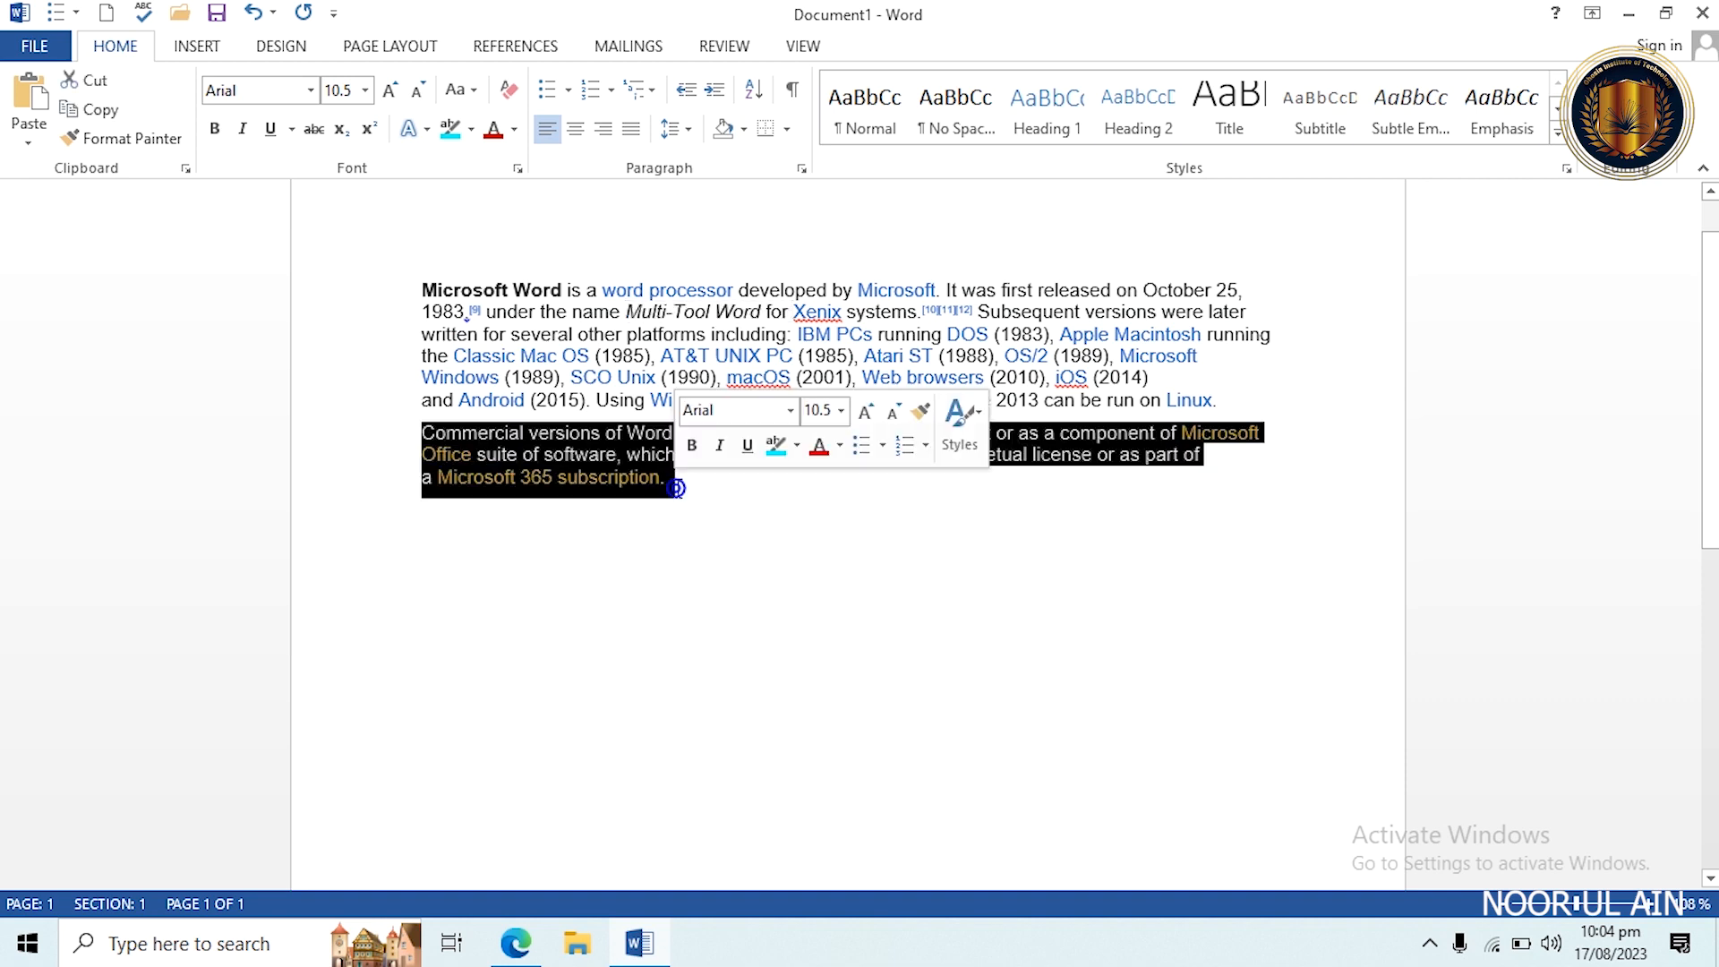
left_click_drag(676, 488, 445, 313)
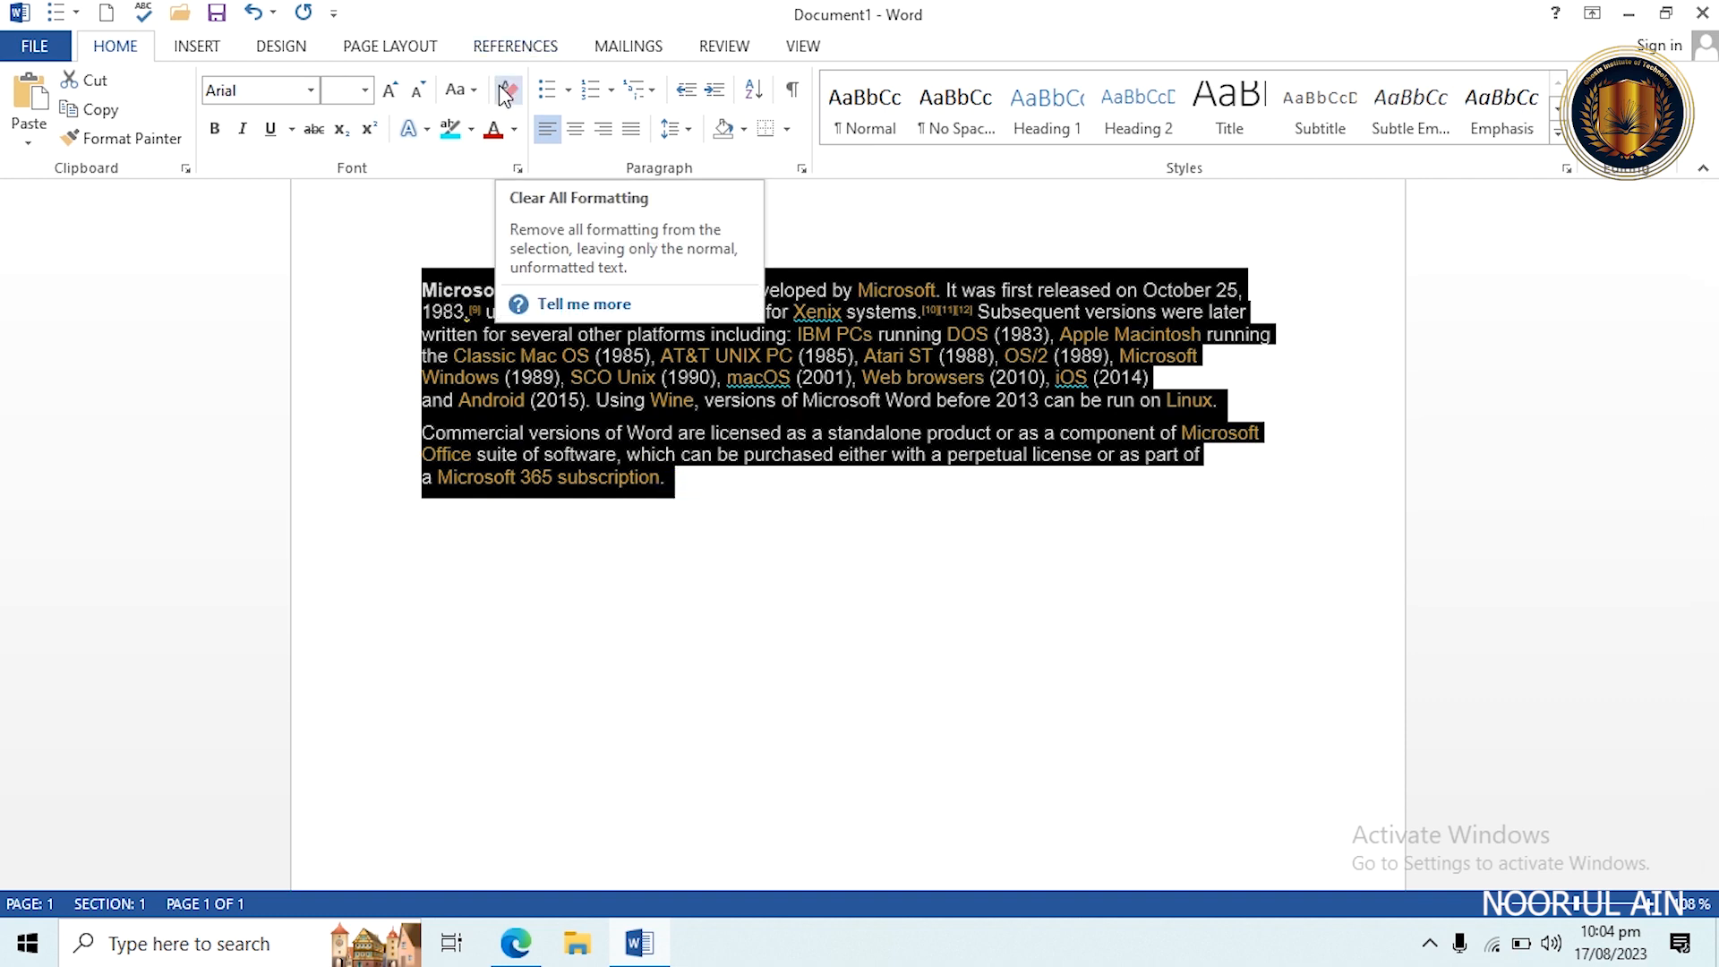
left_click(505, 92)
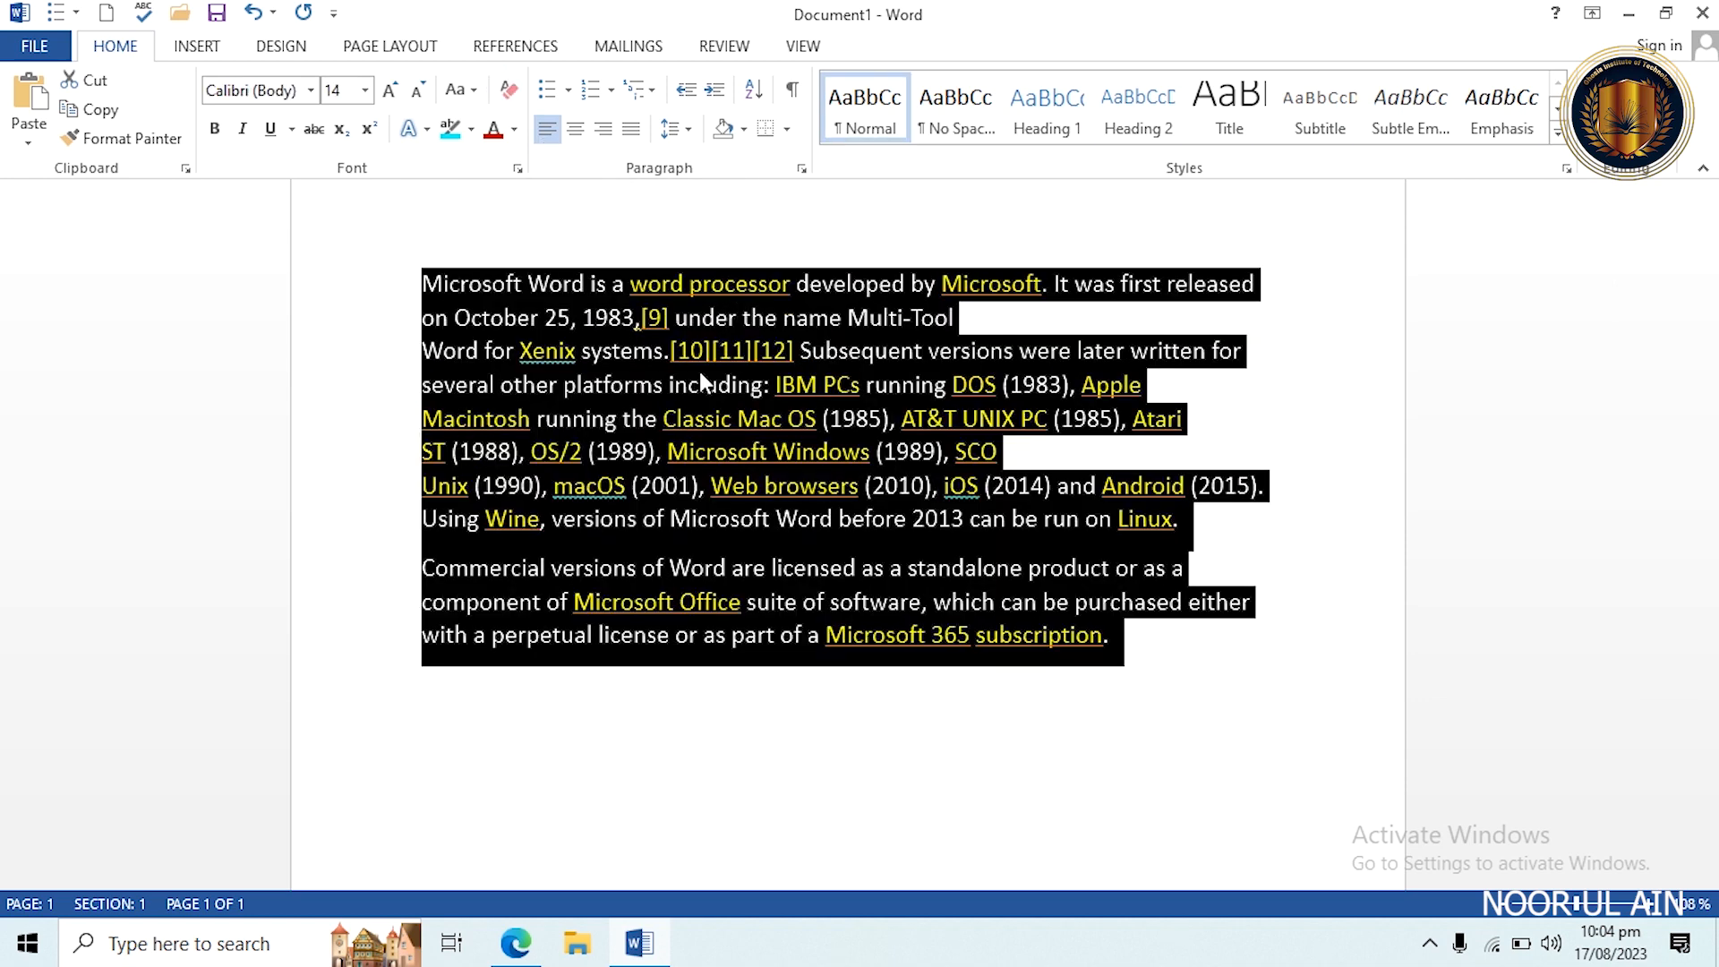
left_click(905, 724)
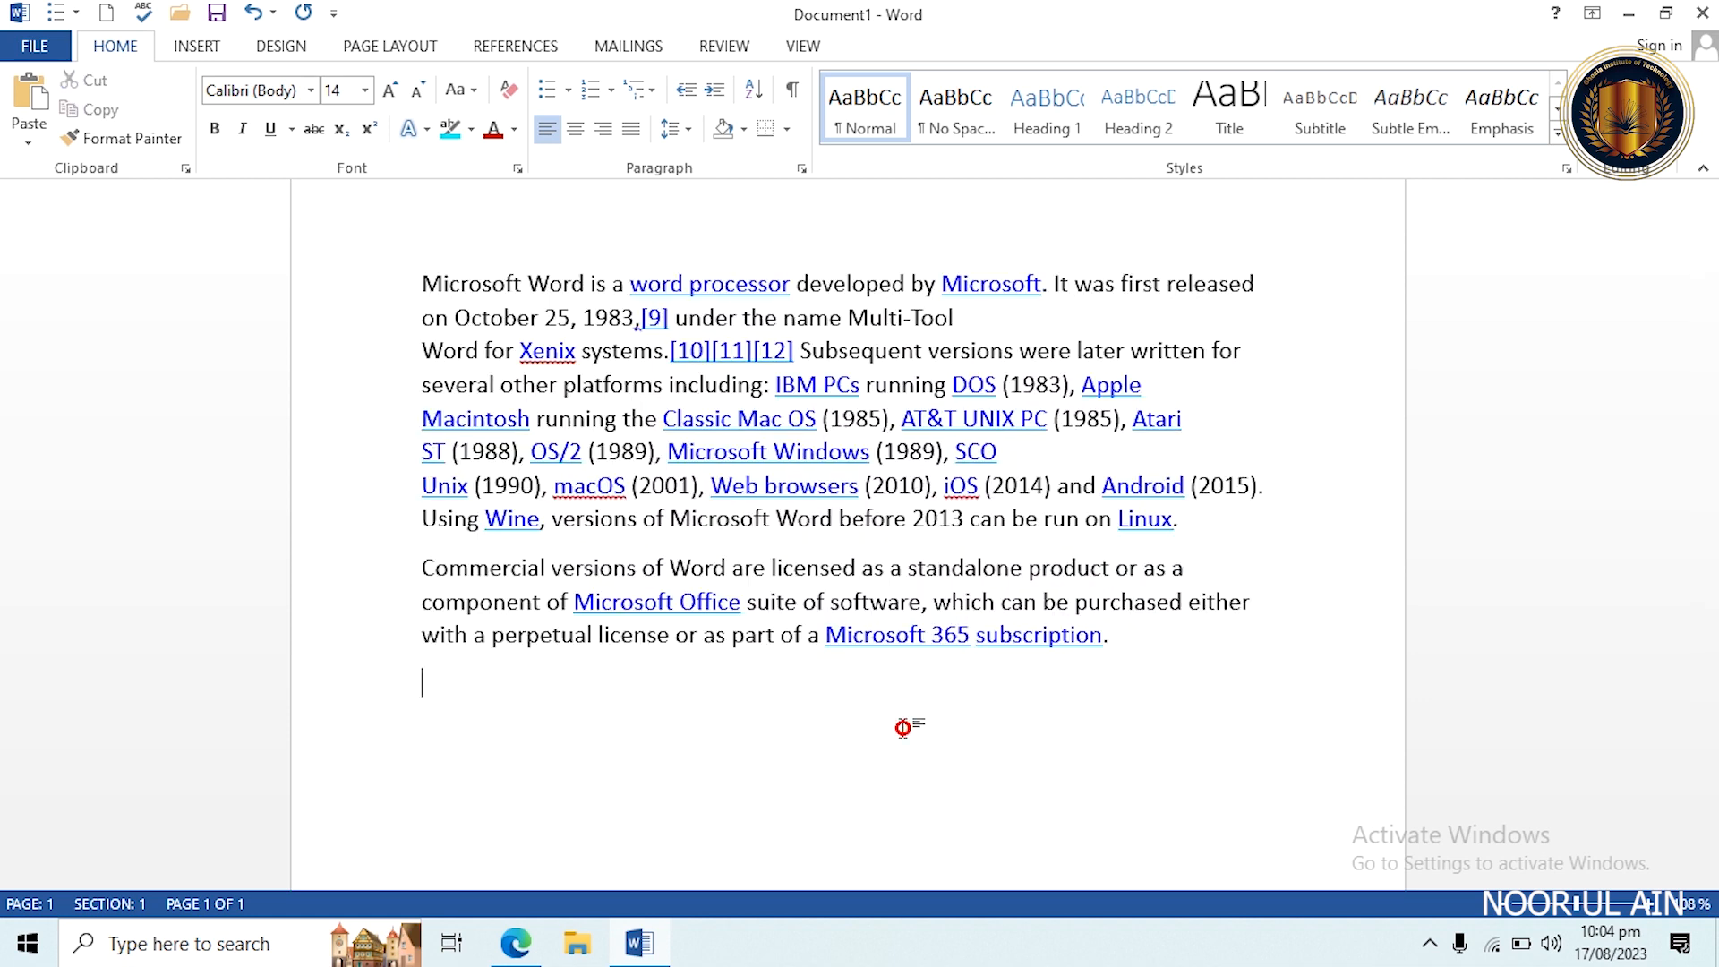
Remove the hyperlink from "word processor" and put the opening words "Microsoft Word" on their own line.
left_click(789, 280)
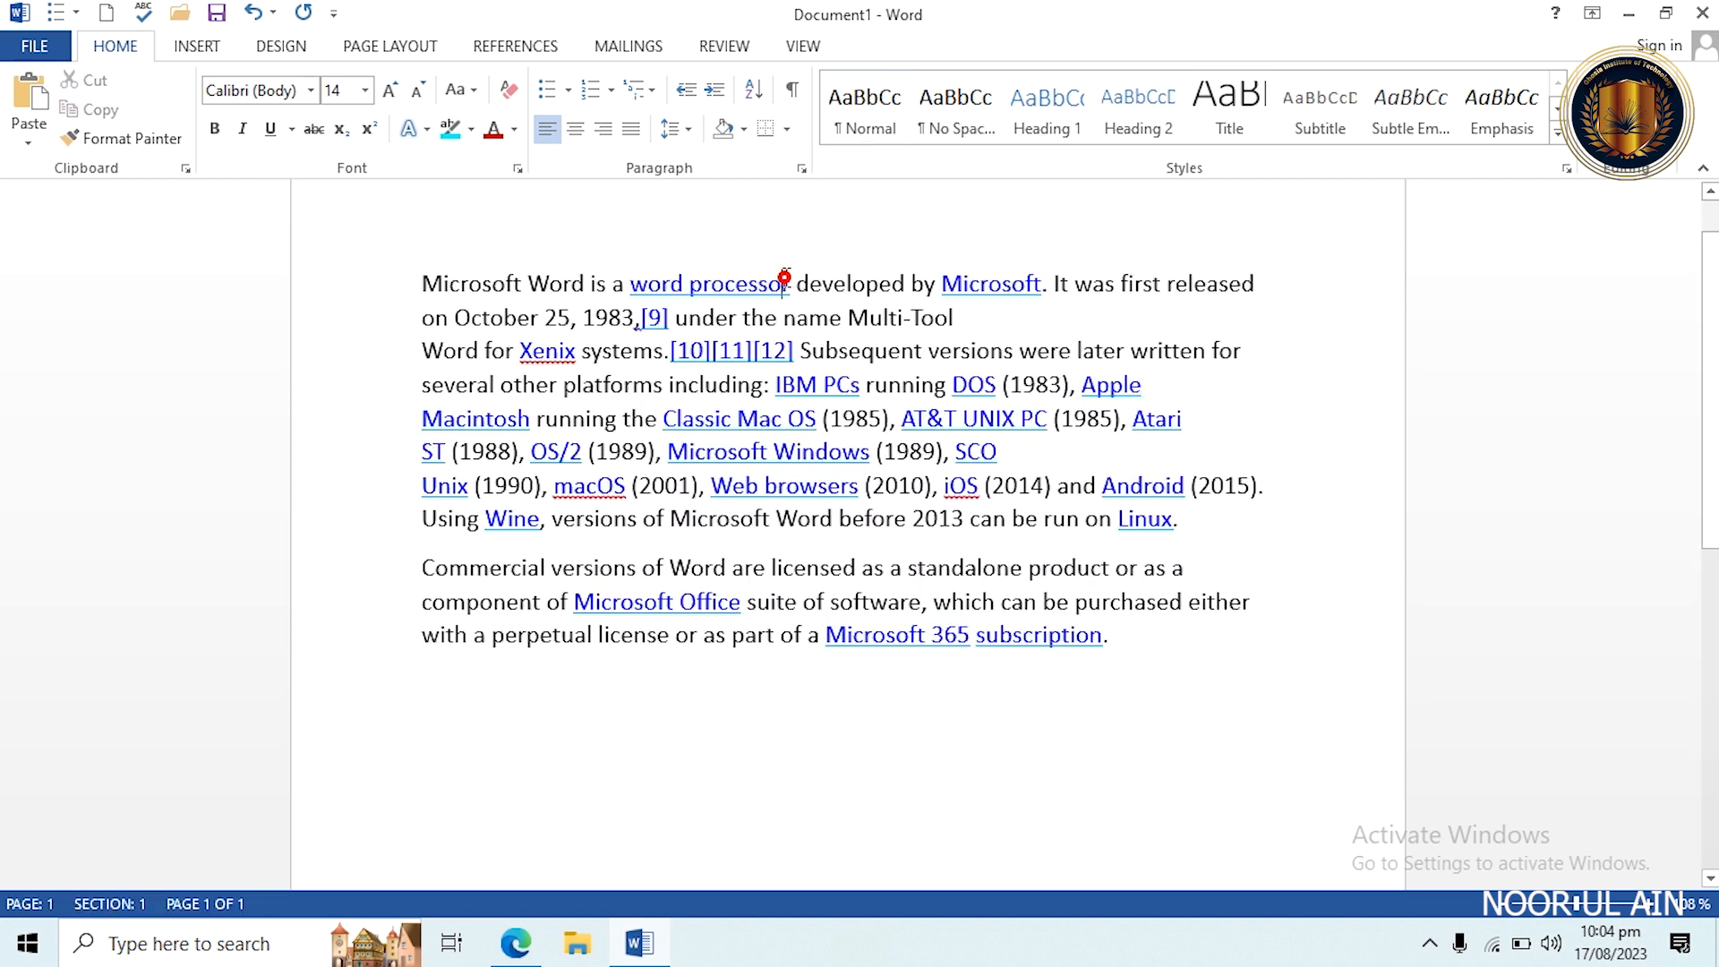
key("ctrl+shift+F9")
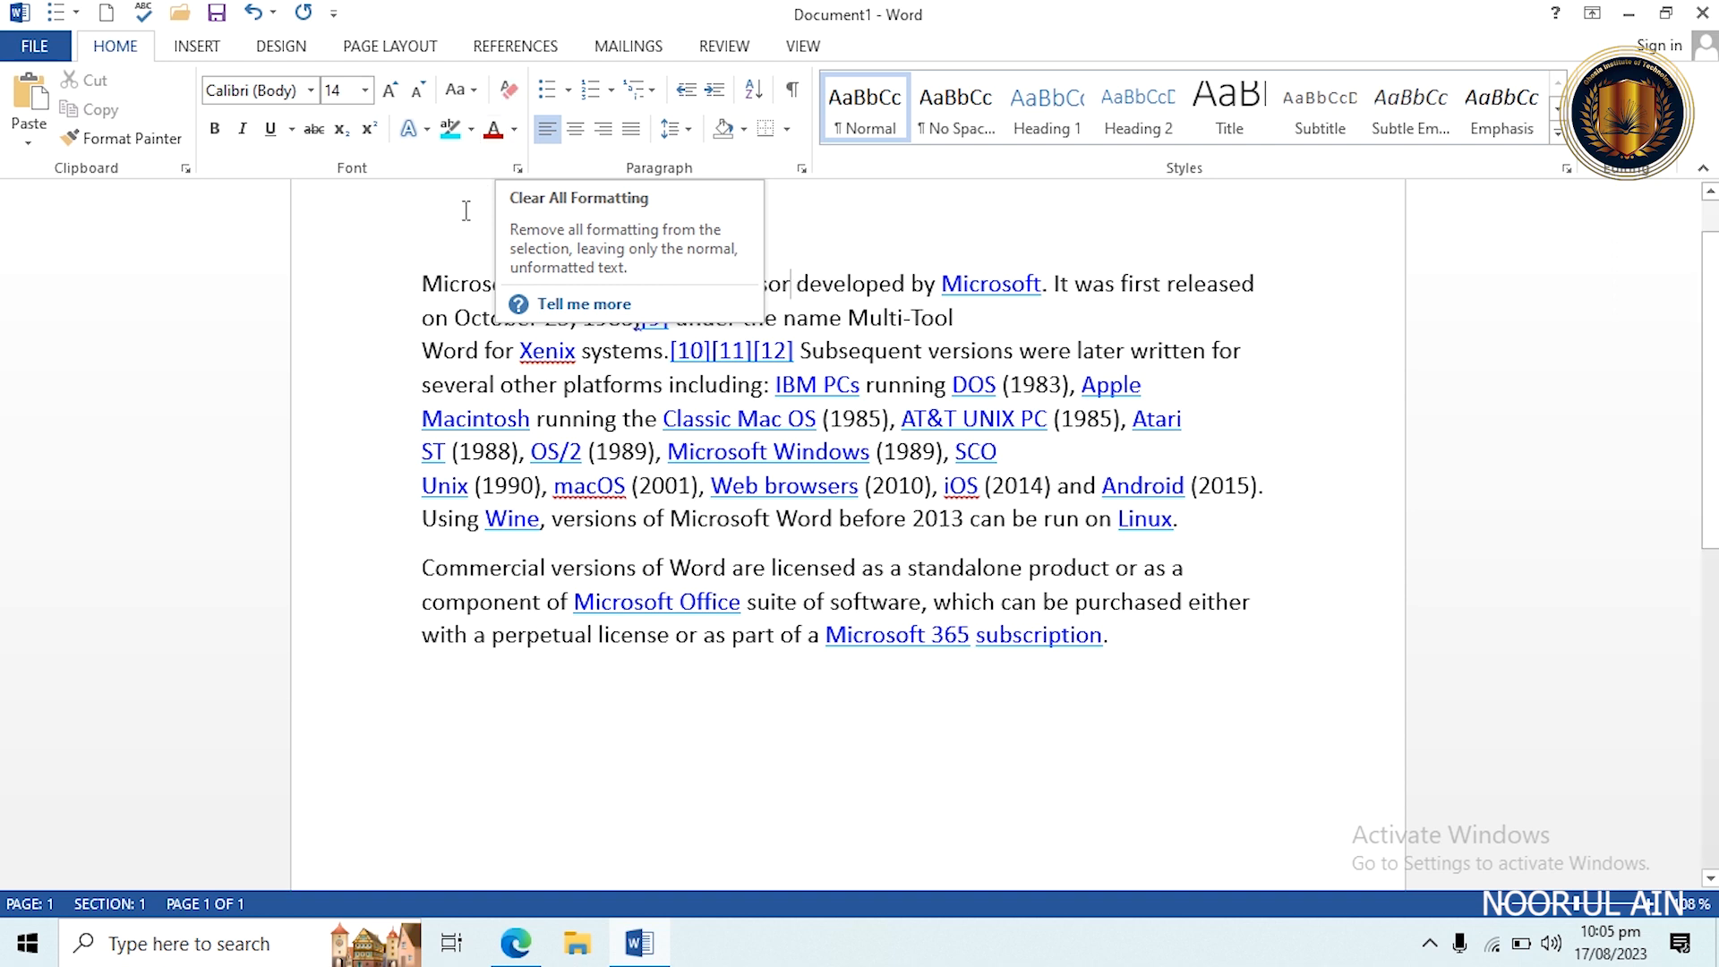
left_click(584, 284)
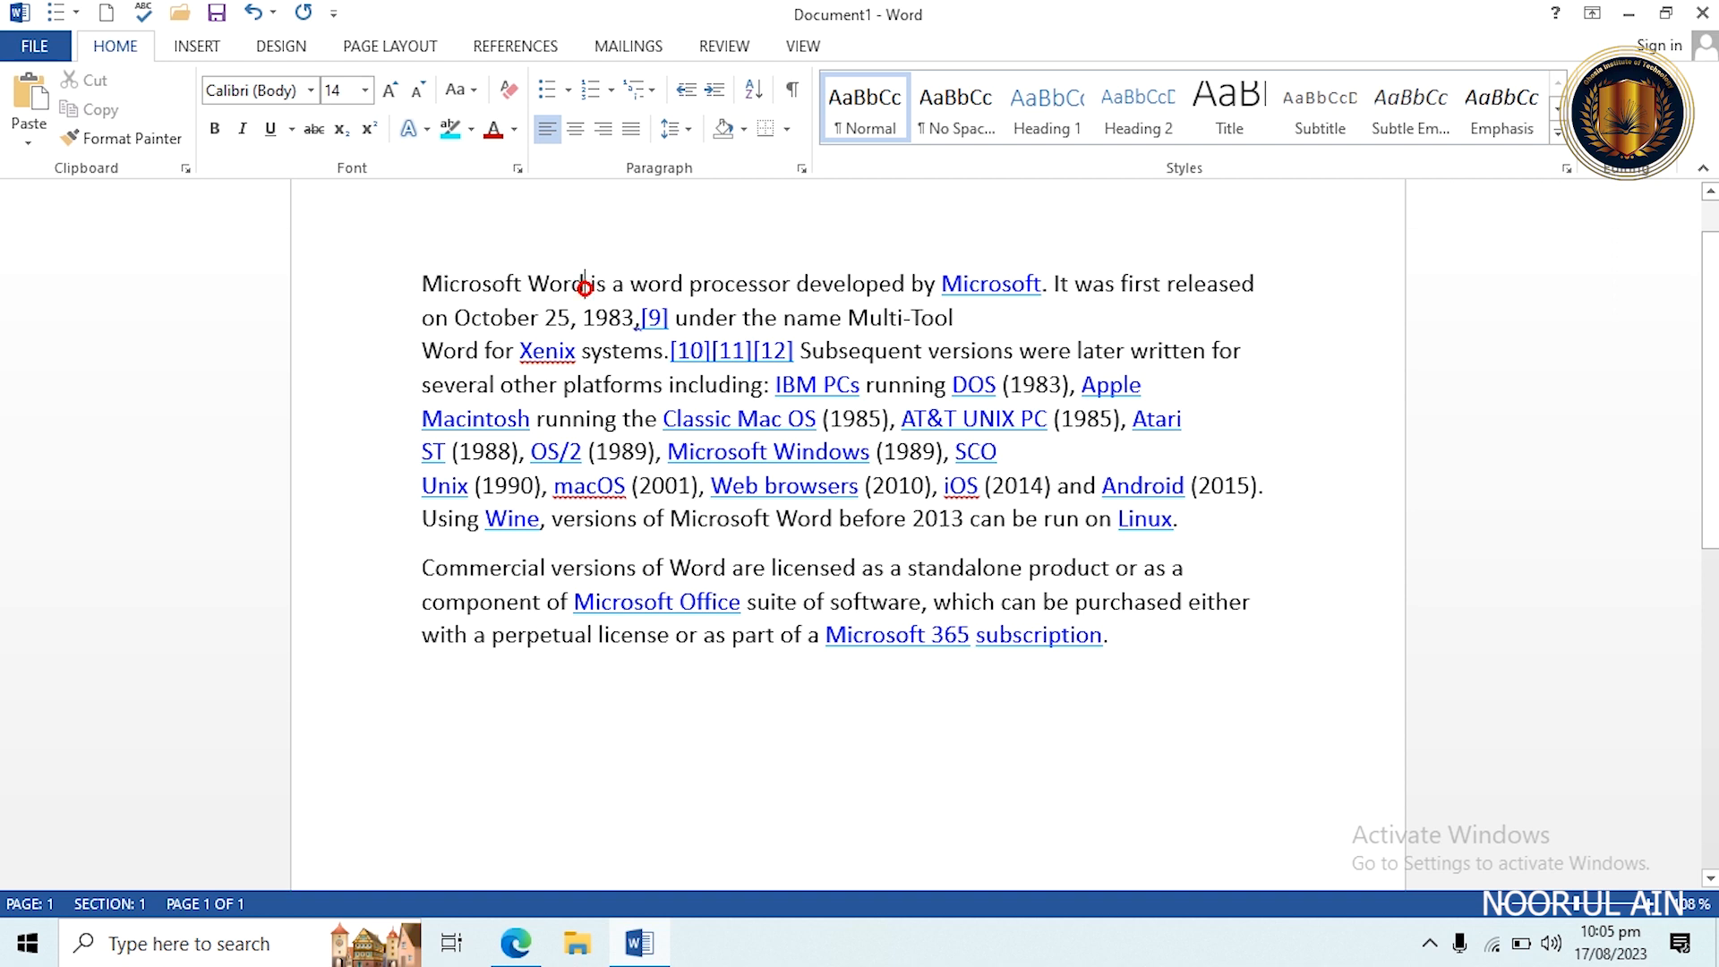
key("Return")
Underline the "Microsoft Word" heading line and increase its font size to 17.
triple_click(631, 288)
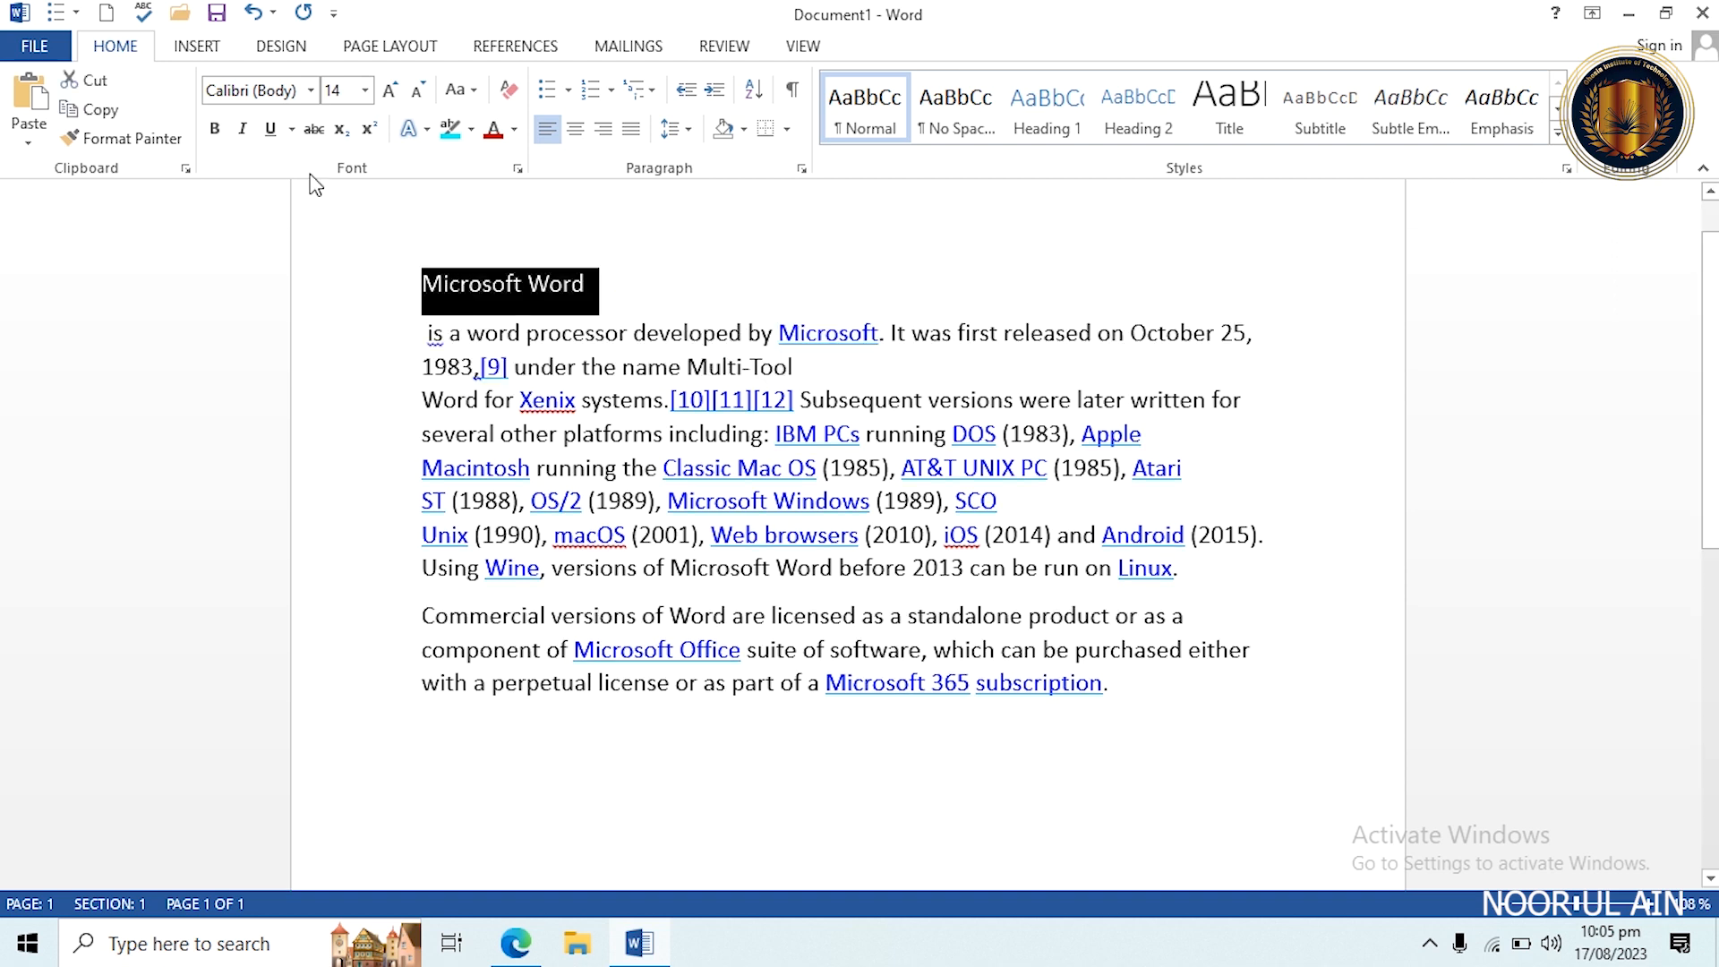
left_click(293, 133)
left_click(287, 202)
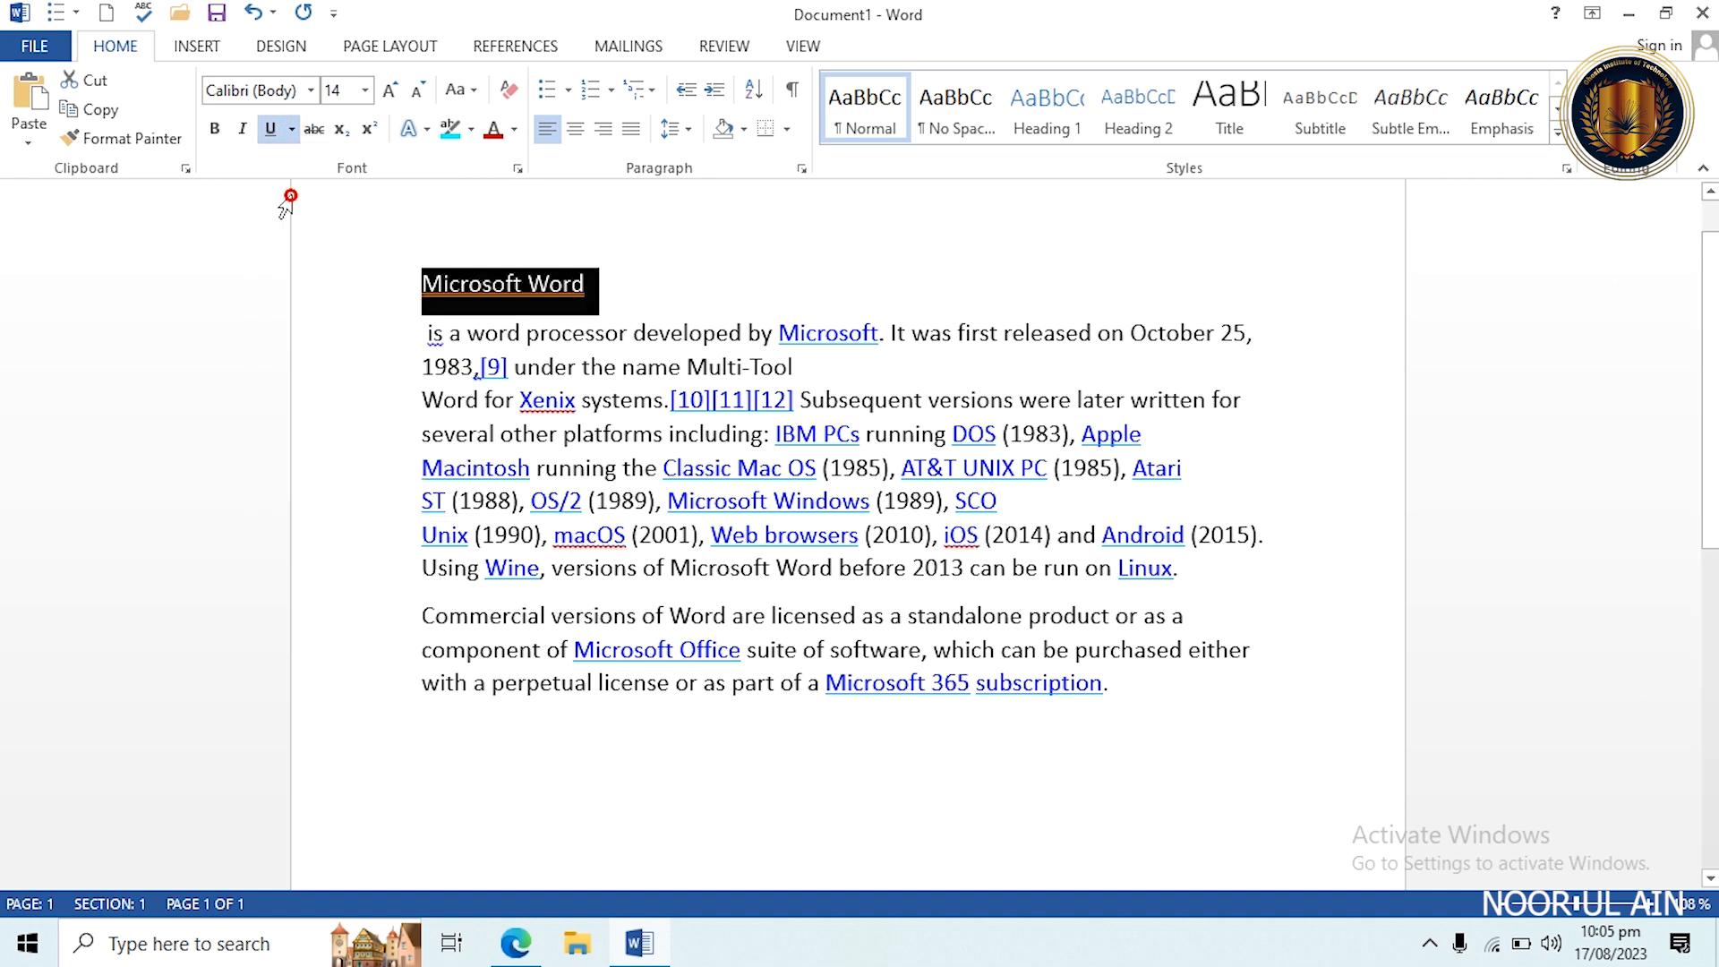
key("ctrl+bracketright")
key("ctrl+bracketright")
key("ctrl+bracketright")
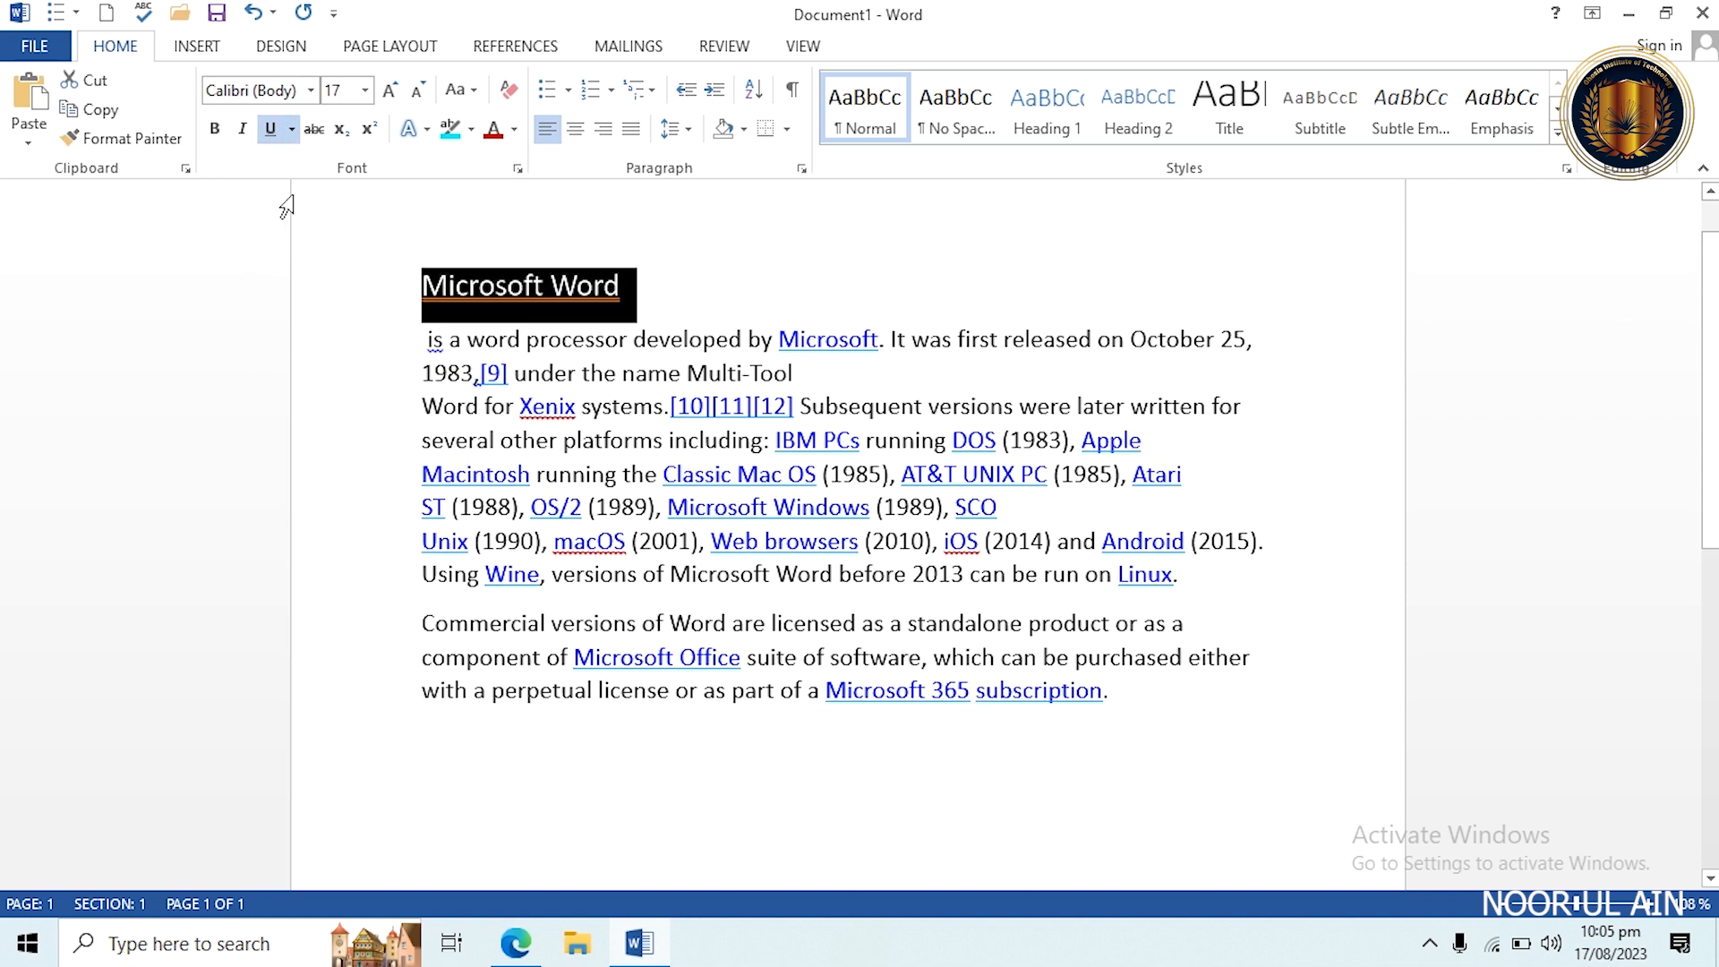
Increase the font size of the text below the "Microsoft Word" heading to 18, justify it, and deselect it.
left_click_drag(424, 341, 897, 770)
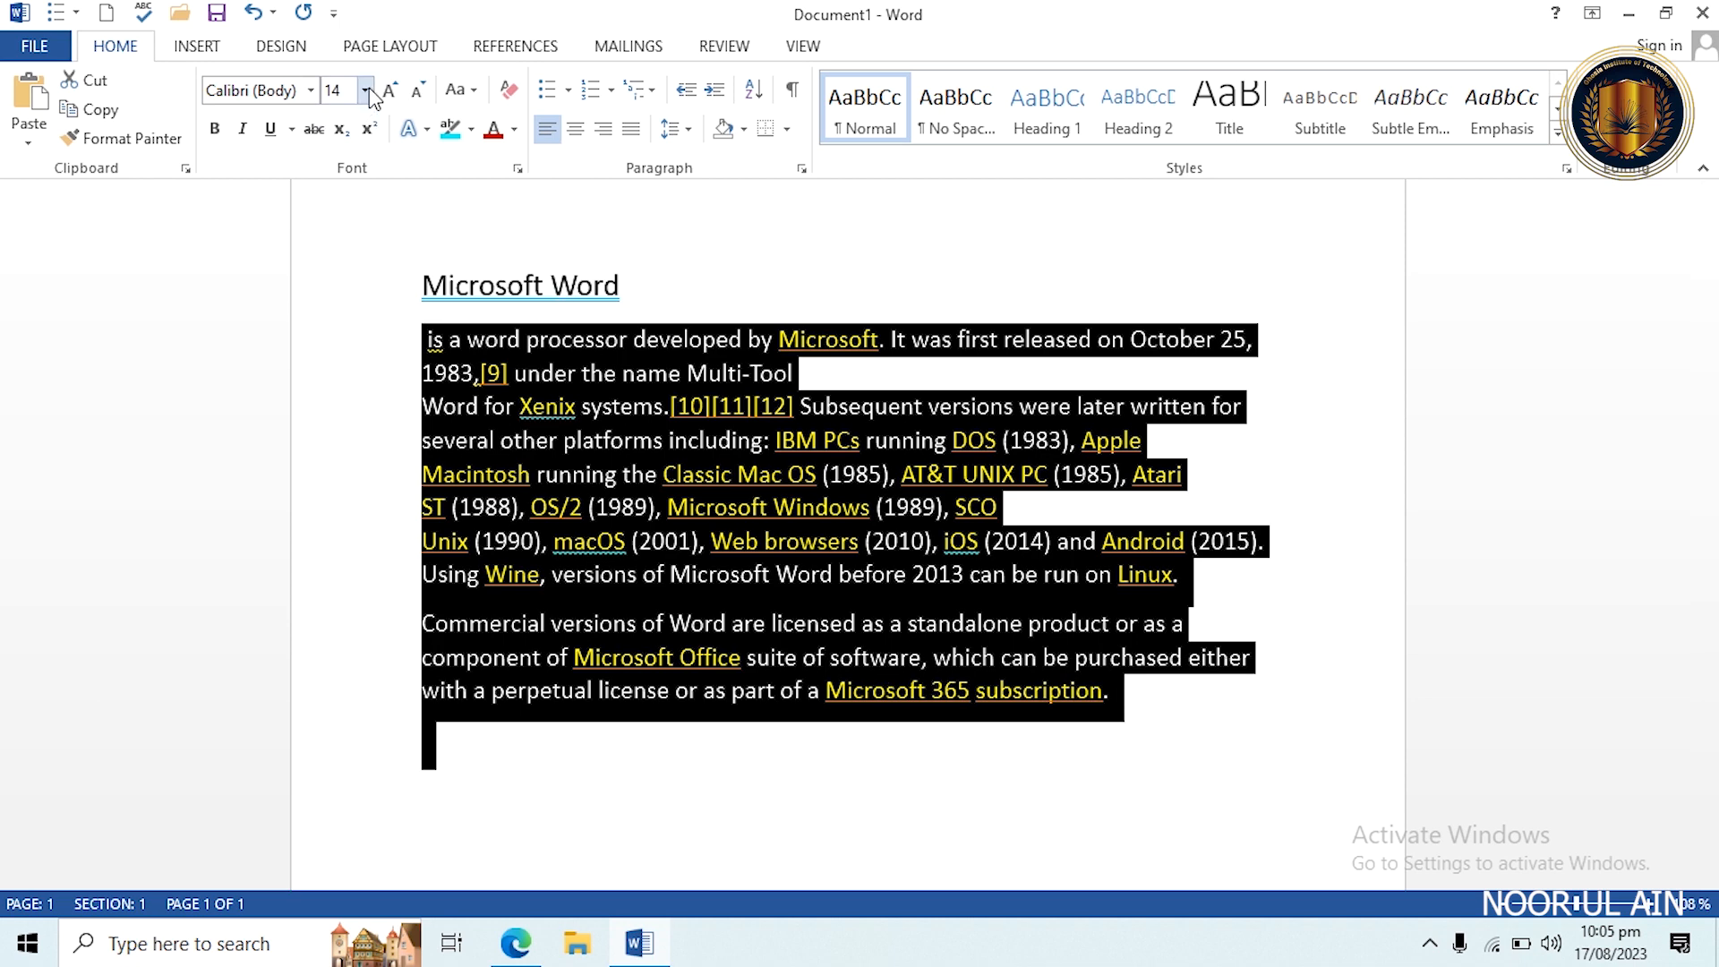
left_click(394, 92)
left_click(394, 93)
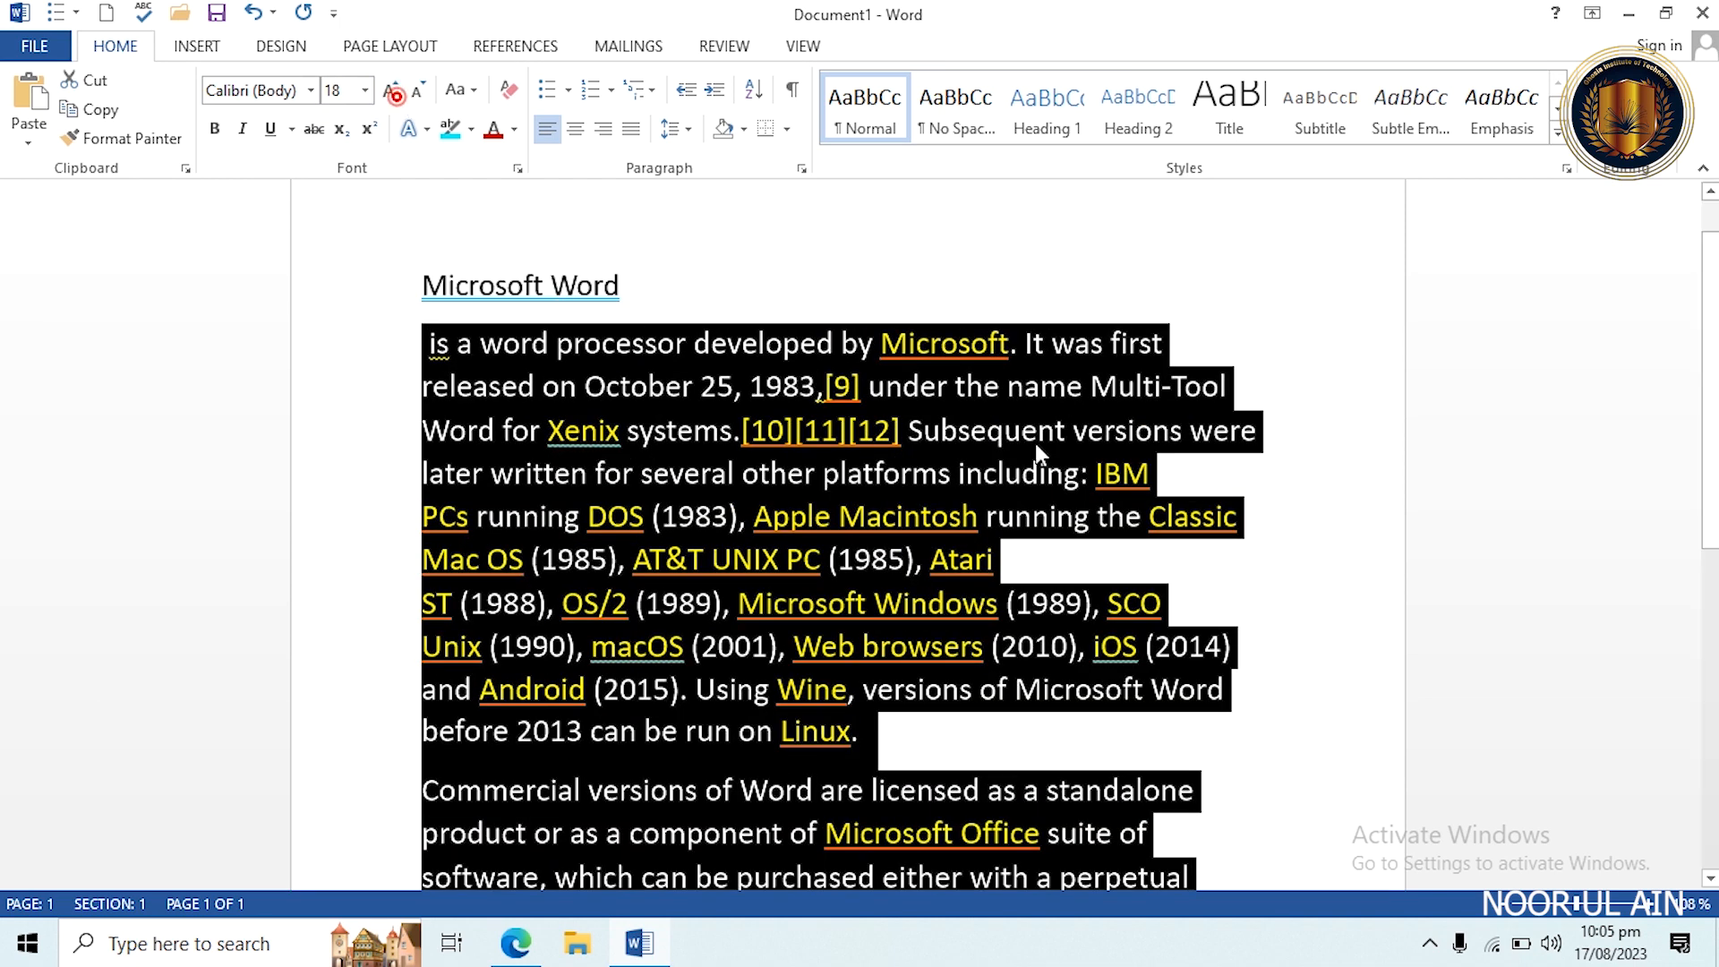
left_click(575, 130)
left_click(631, 130)
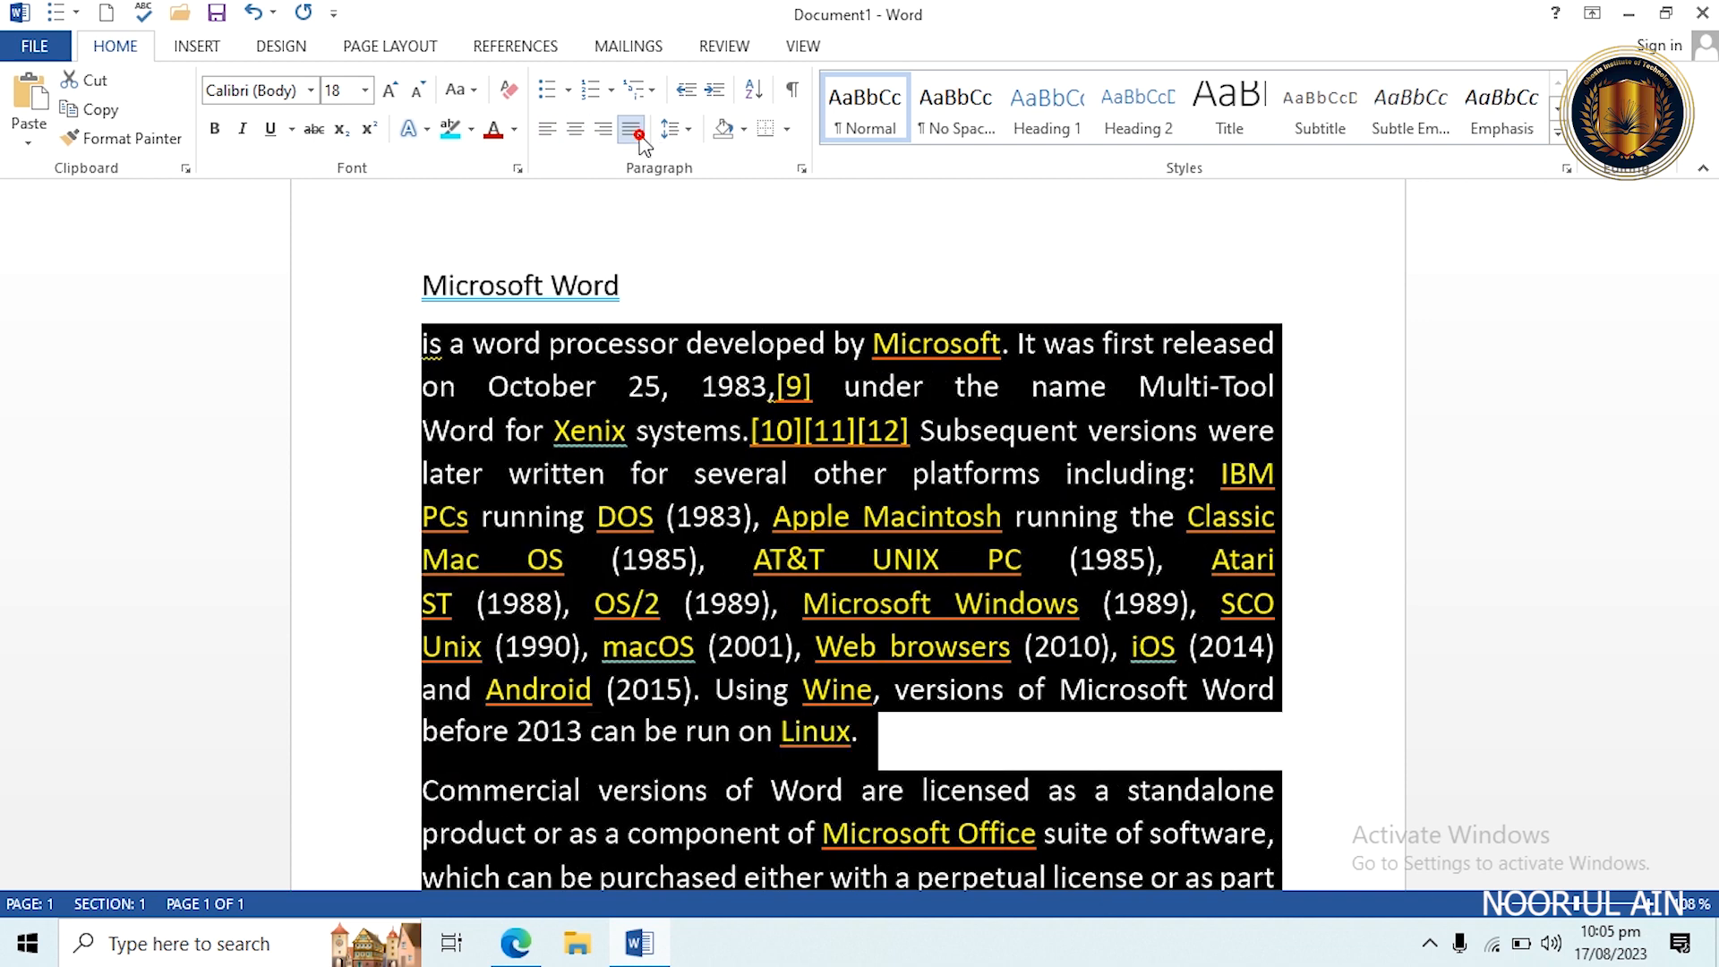
left_click(1357, 475)
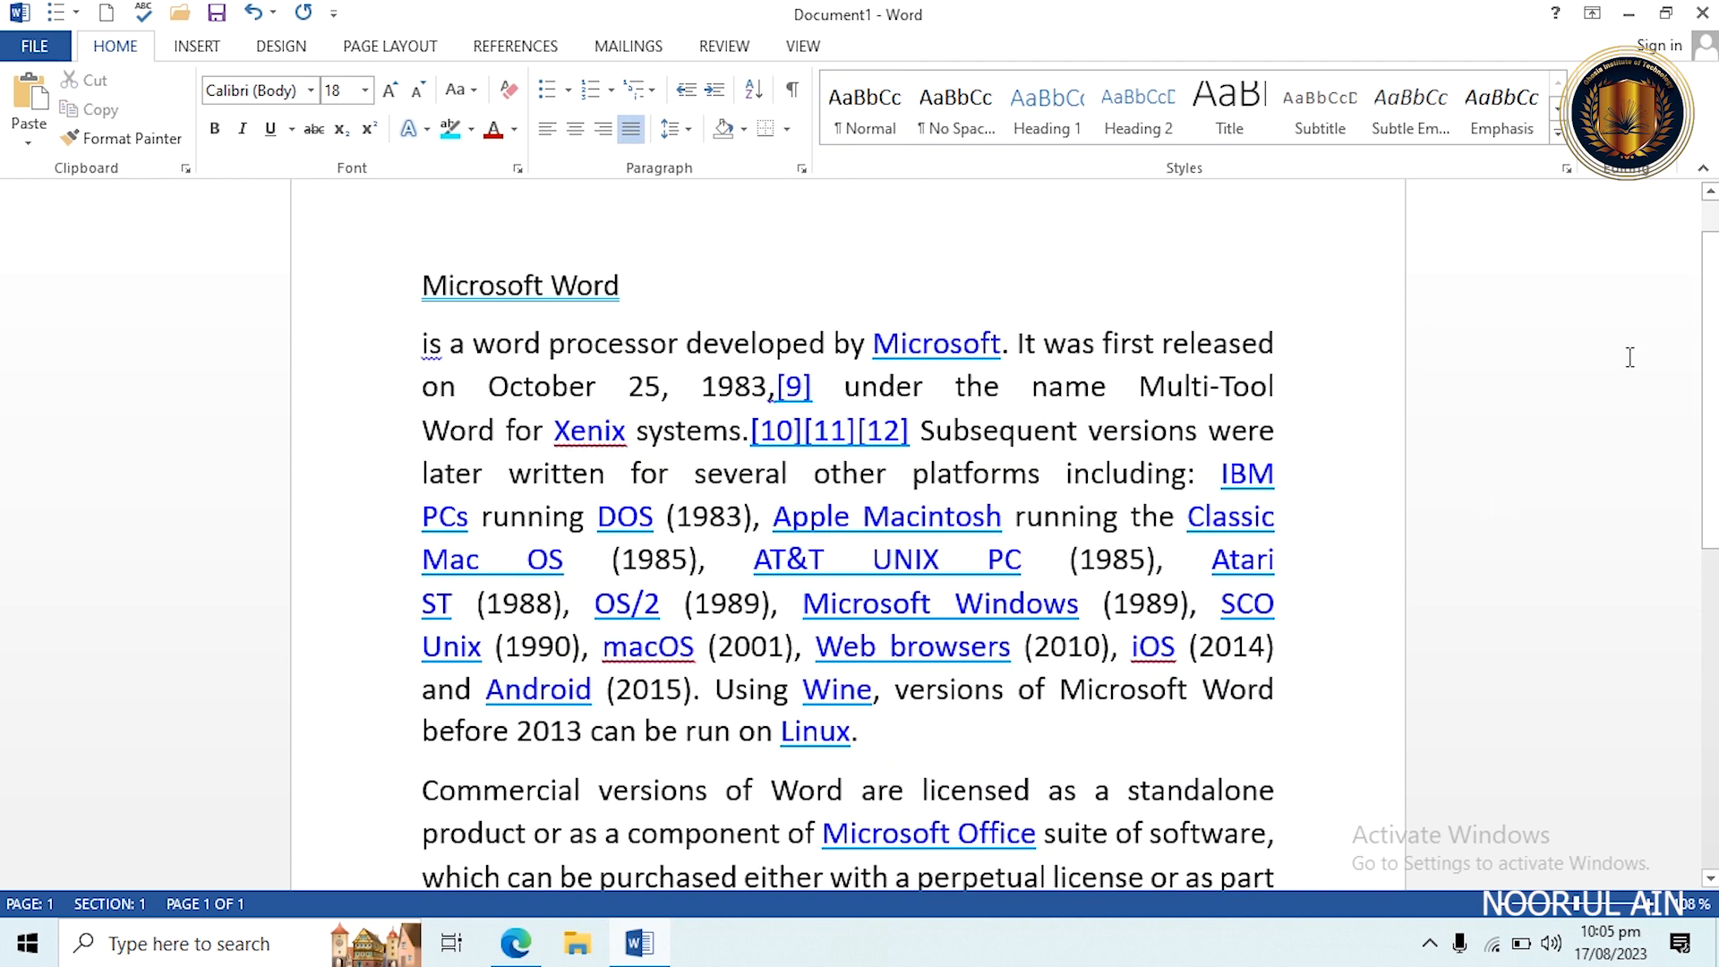
scroll(1710, 385, "down", 2)
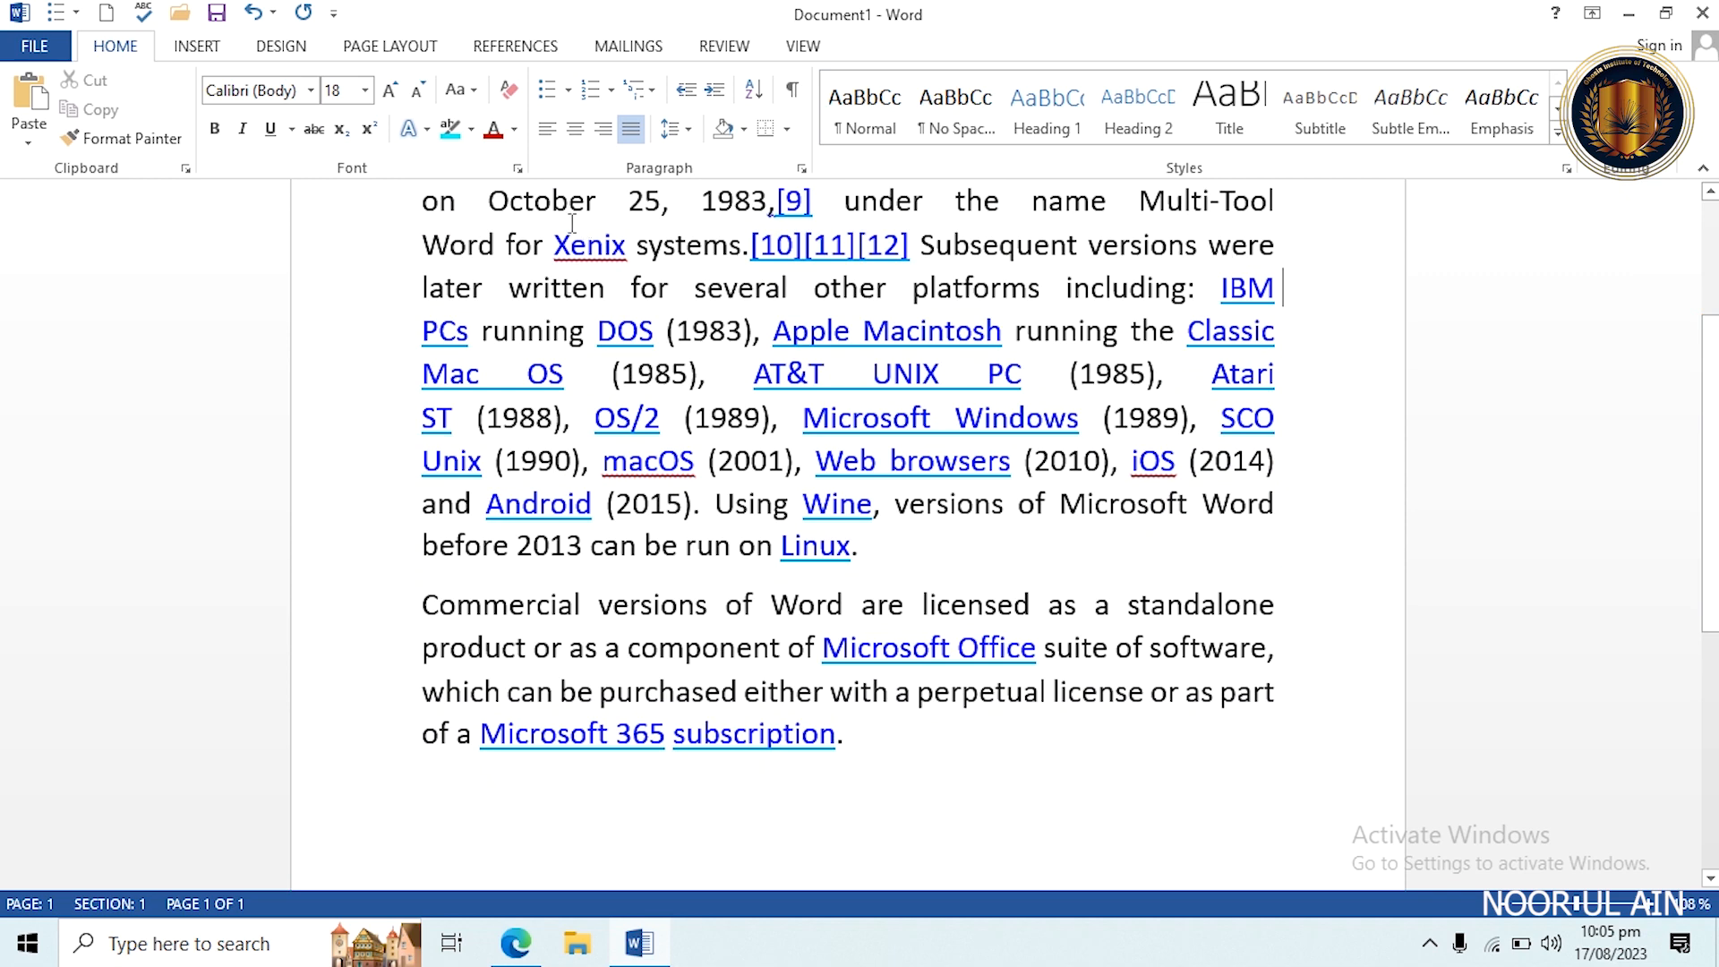